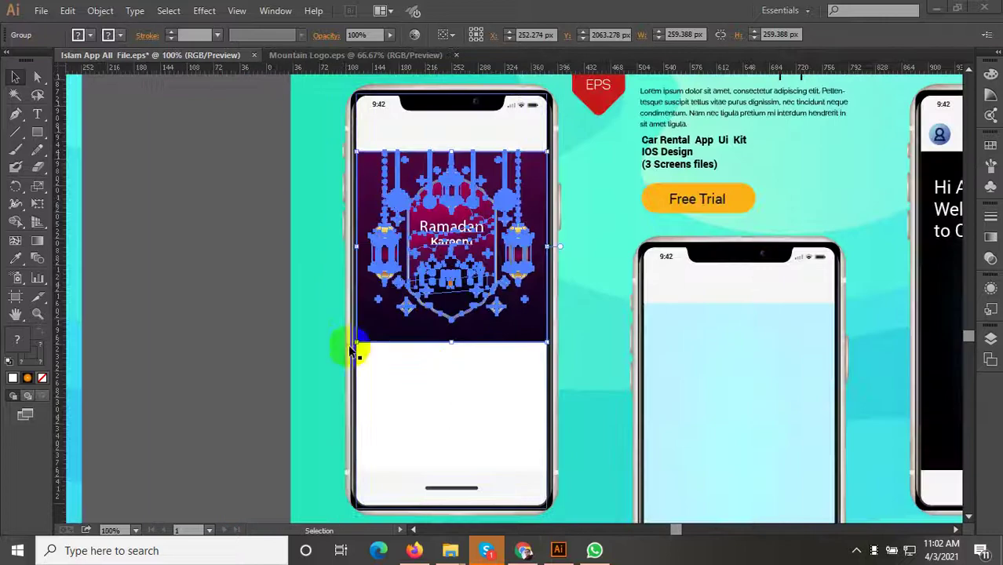
Isolate the Ramadan artwork group and undo an accidental stretch of the whole artwork
scroll(471, 375, up, 3)
scroll(472, 375, down, 2)
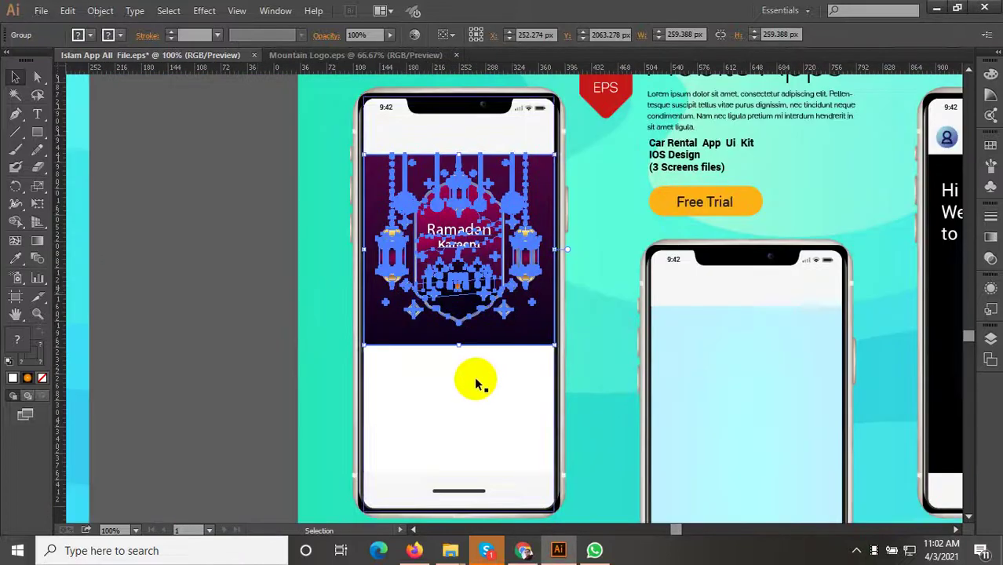
click(258, 293)
click(442, 325)
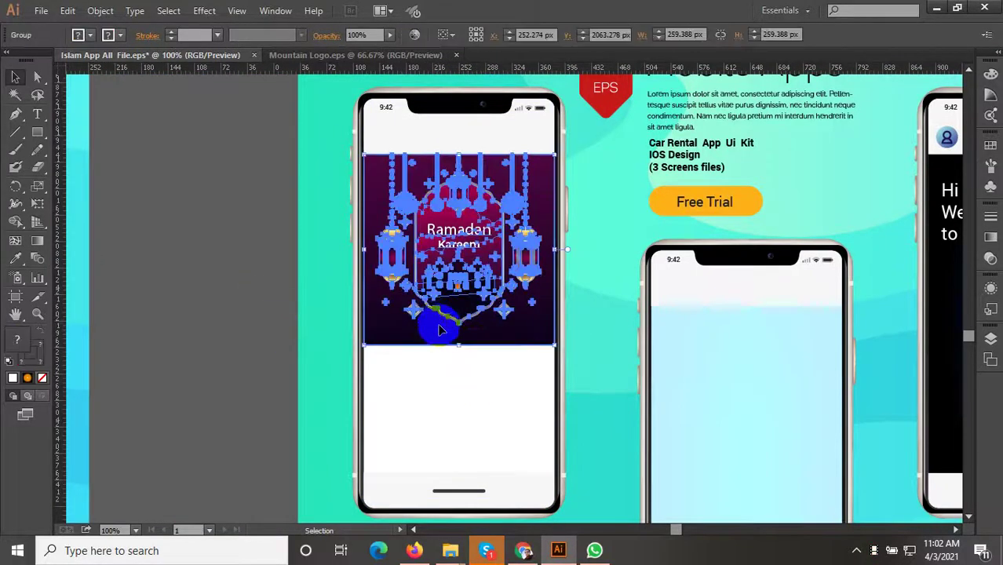
scroll(480, 342, up, 1)
double_click(487, 336)
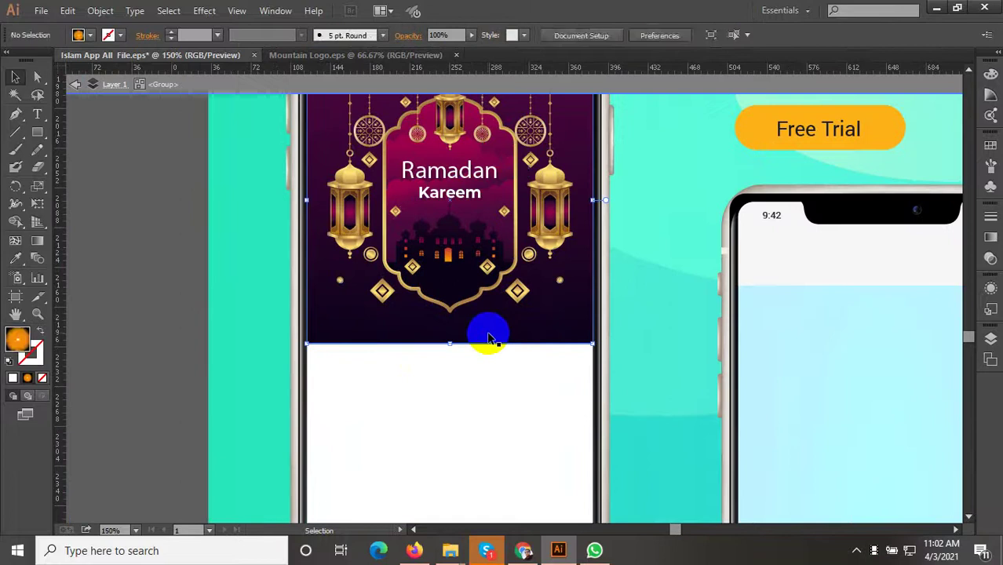
drag(450, 343, 445, 441)
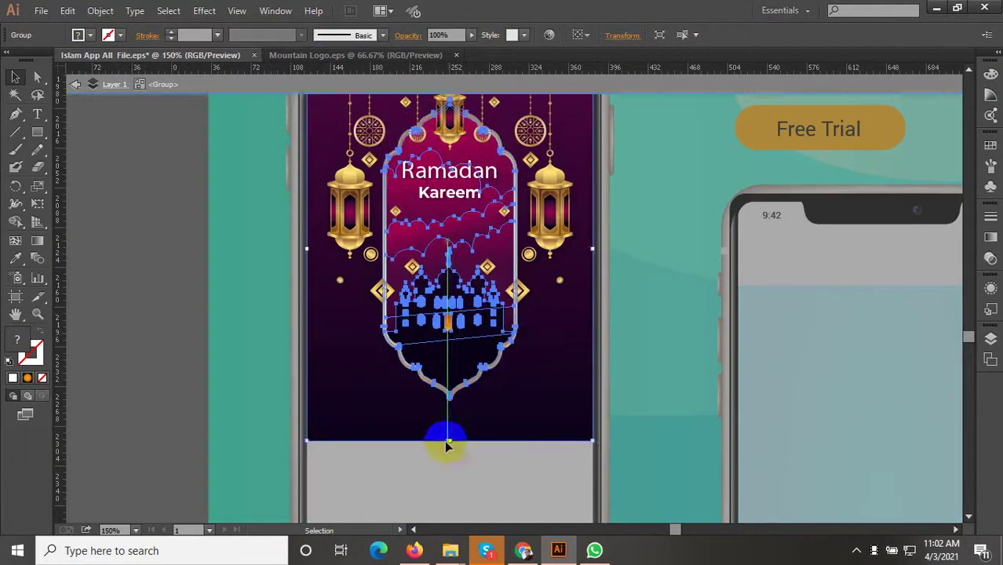
key(ctrl+z)
Drag the purple background rectangle's bottom edge down to nearly the phone screen's bottom
scroll(477, 293, down, 1)
scroll(483, 253, down, 2)
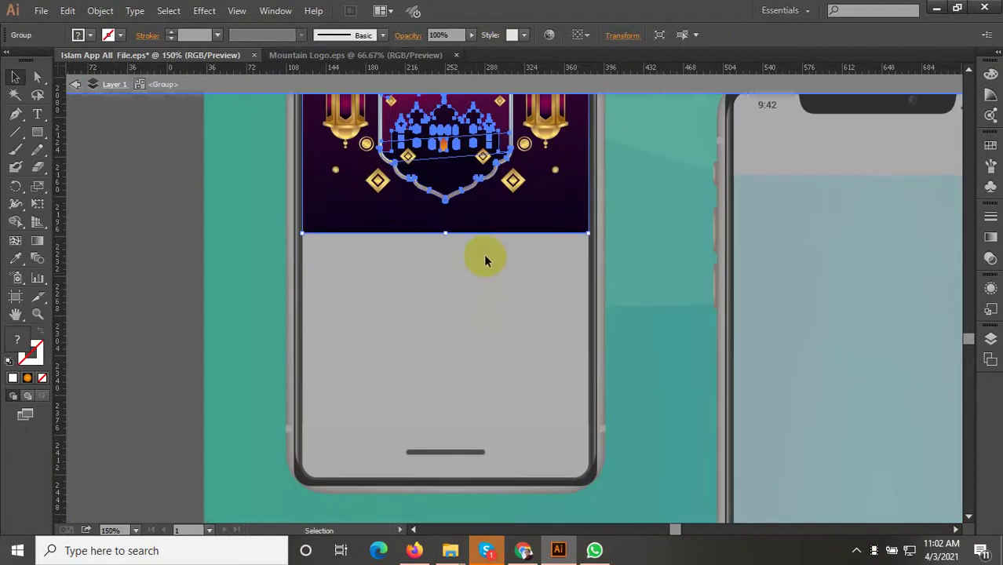
scroll(484, 243, down, 1)
double_click(457, 234)
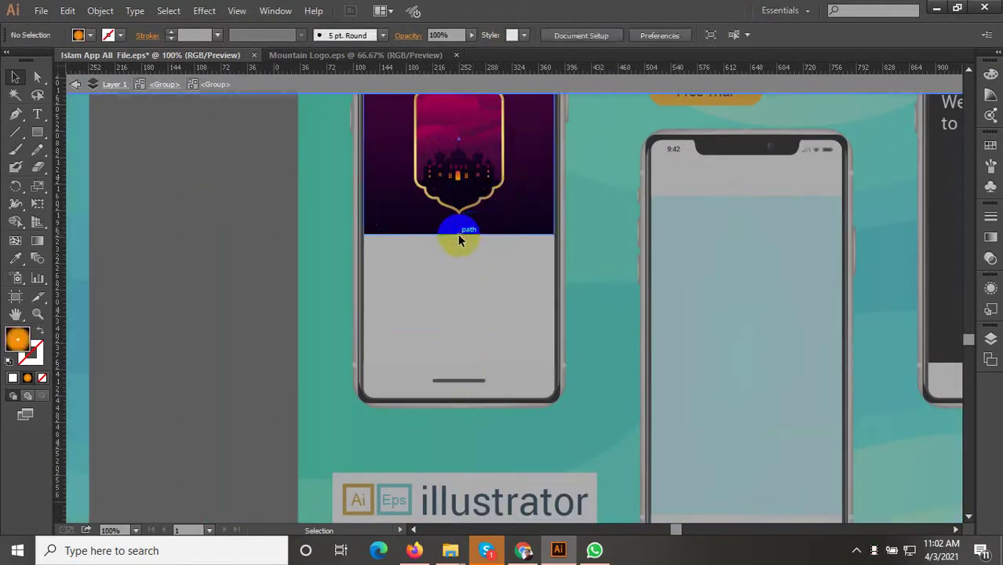
drag(458, 234, 466, 347)
scroll(467, 348, up, 2)
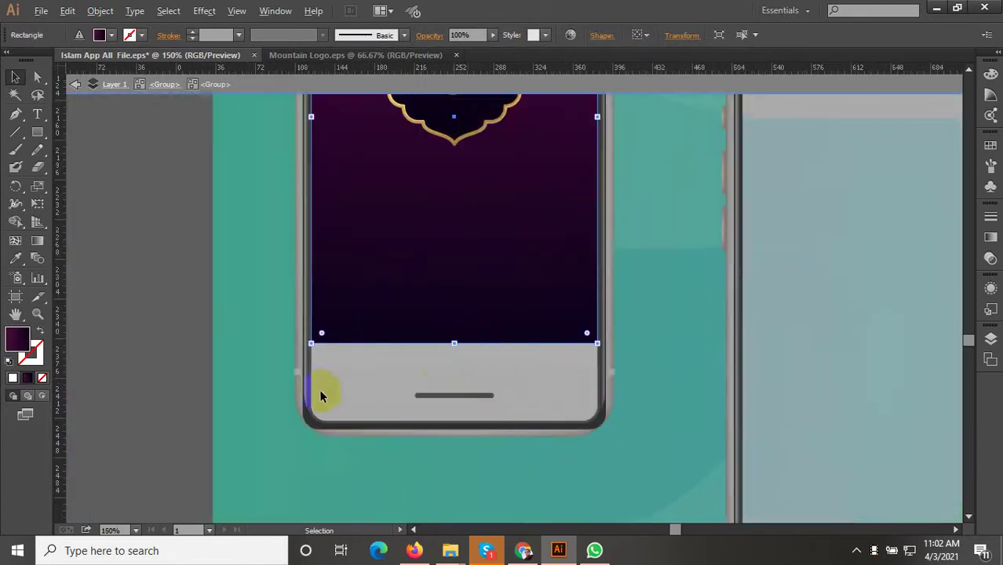
scroll(441, 349, up, 2)
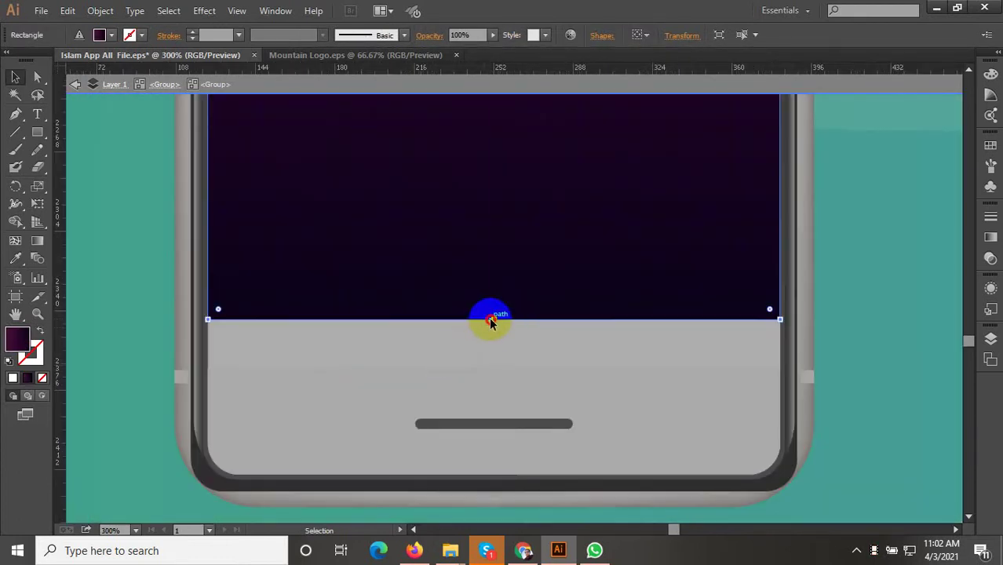
drag(490, 320, 497, 369)
scroll(481, 381, down, 4)
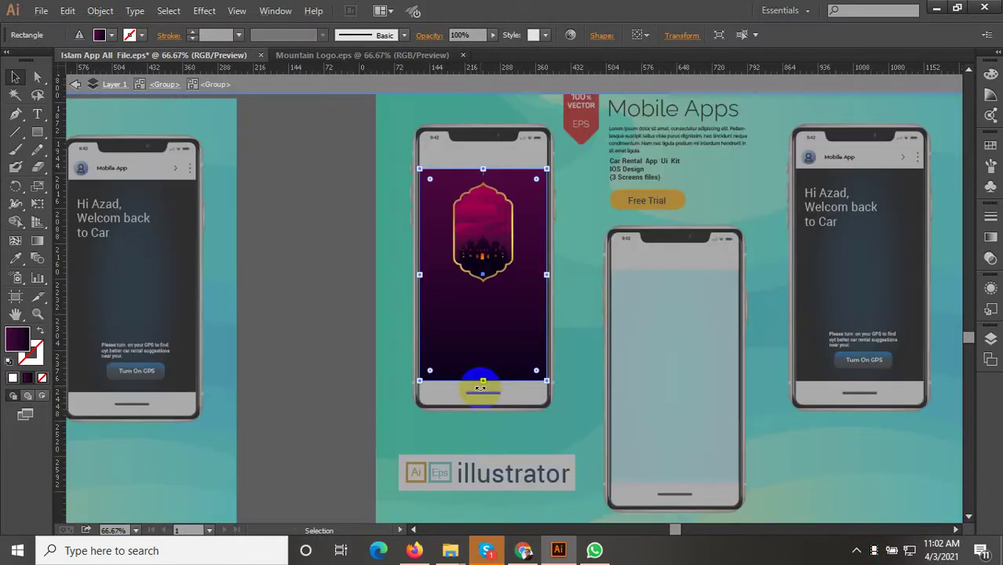
Move the arch frame and mosque lower and scale them to about 175 × 332 px
drag(481, 330, 501, 223)
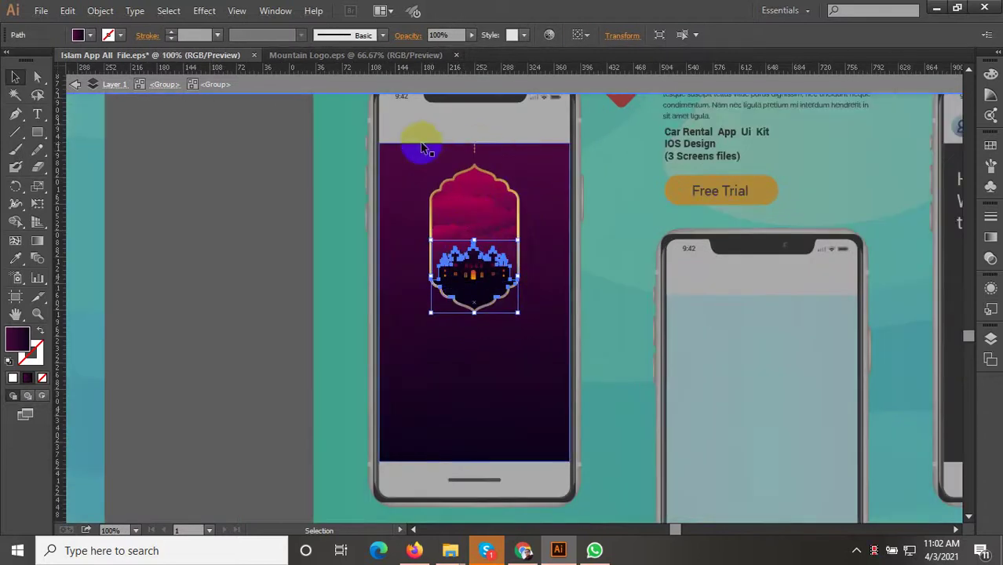
mouse_move(417, 135)
mouse_down()
mouse_move(536, 359)
mouse_move(537, 349)
mouse_up()
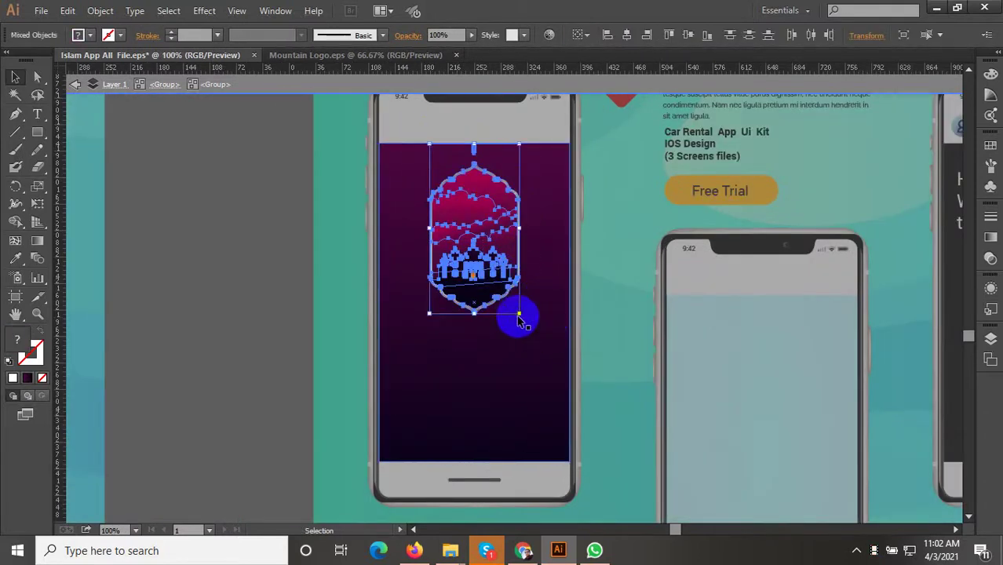
drag(484, 284, 485, 333)
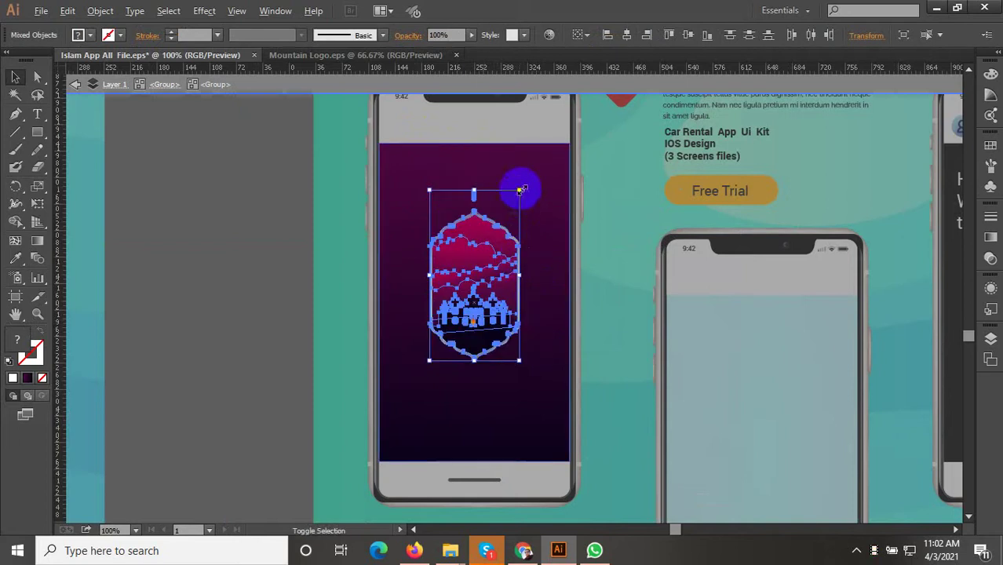
drag(519, 190, 537, 160)
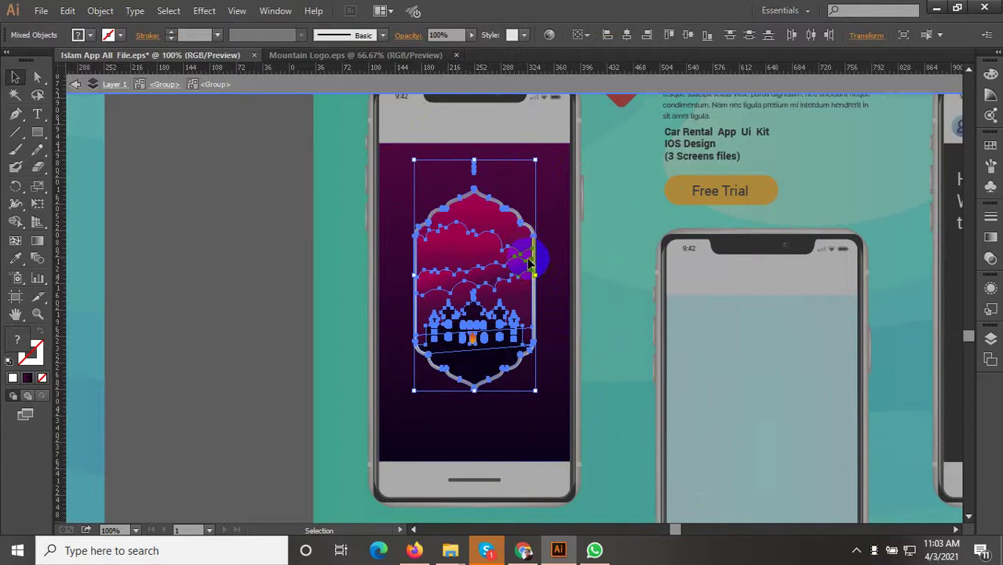
drag(536, 161, 542, 153)
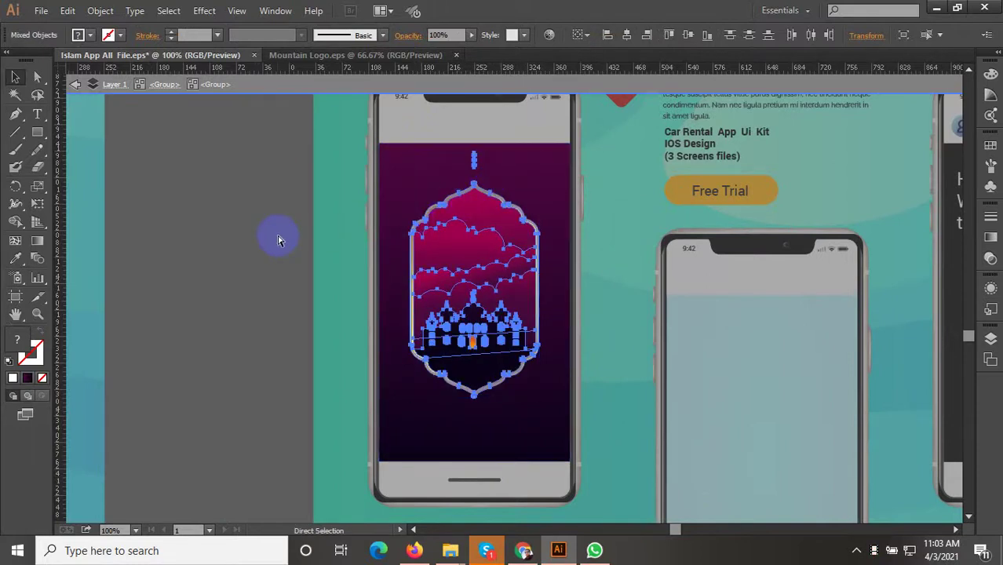
scroll(267, 292, down, 3)
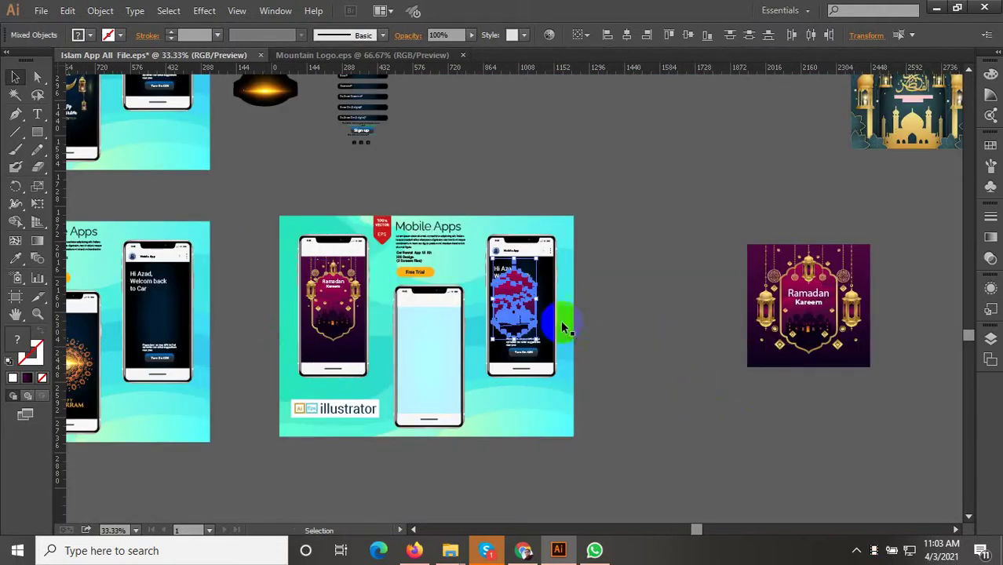
Move the stray arch off the right phone onto empty canvas
drag(562, 327, 656, 321)
click(654, 399)
drag(695, 410, 783, 422)
scroll(430, 292, up, 5)
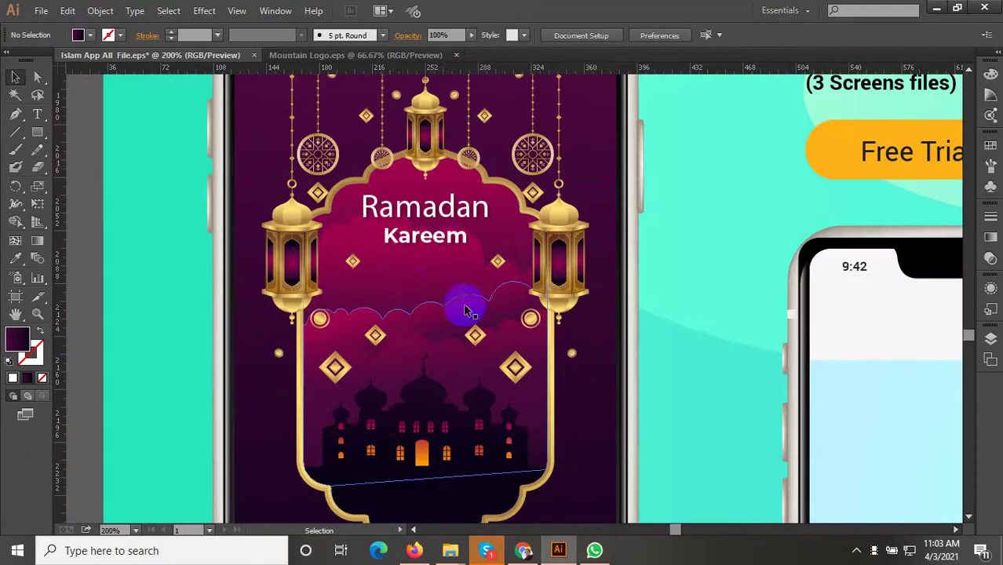
scroll(465, 311, down, 3)
Select the gold frame and mosque without the background and move them down about 40 px
drag(466, 311, 459, 310)
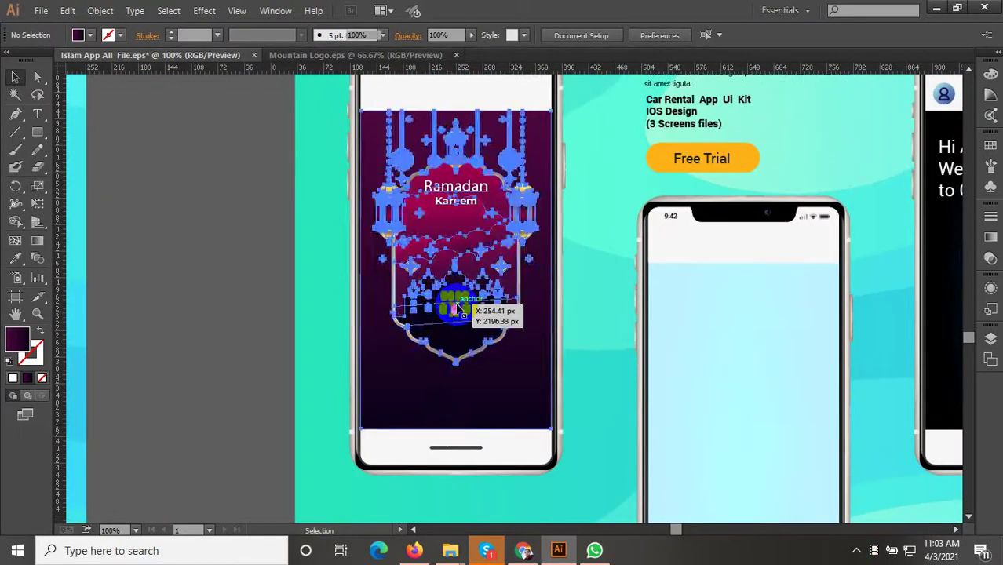
double_click(458, 311)
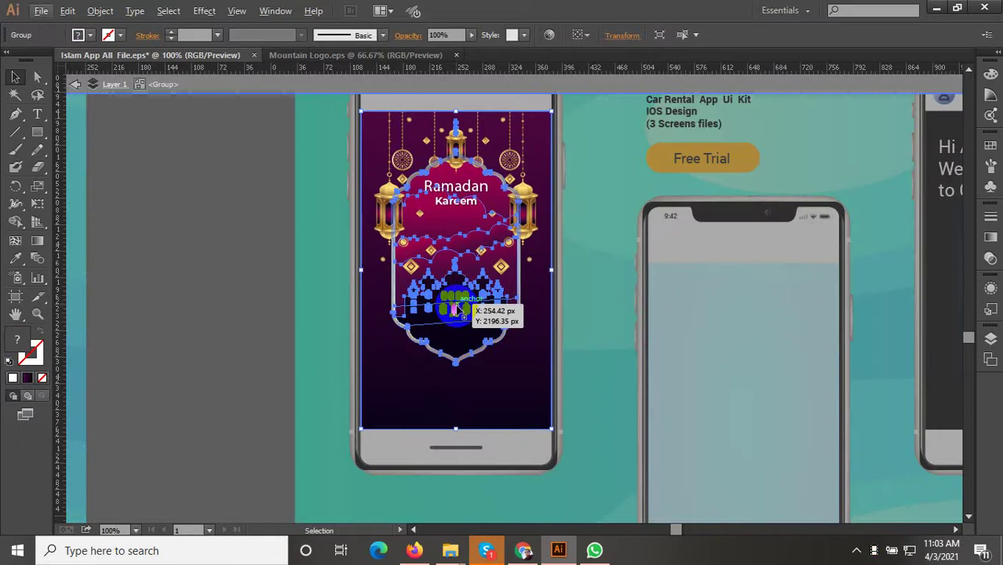
double_click(459, 311)
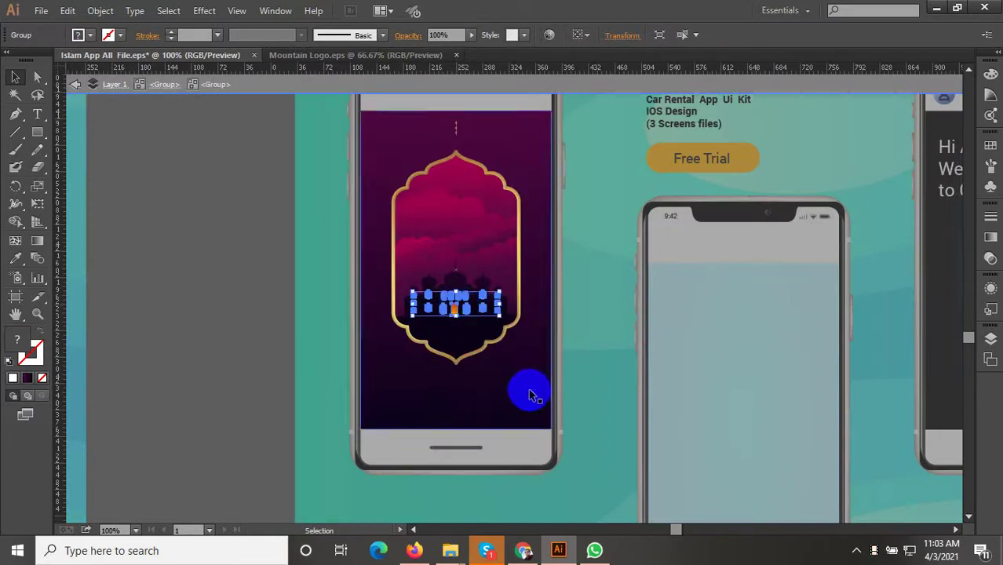
drag(286, 118, 598, 379)
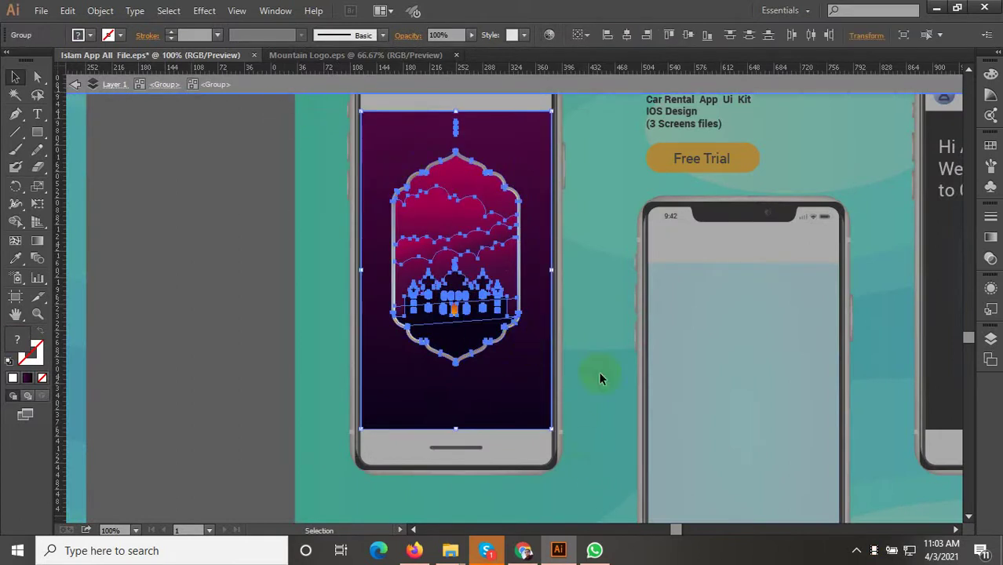
shift+click(549, 398)
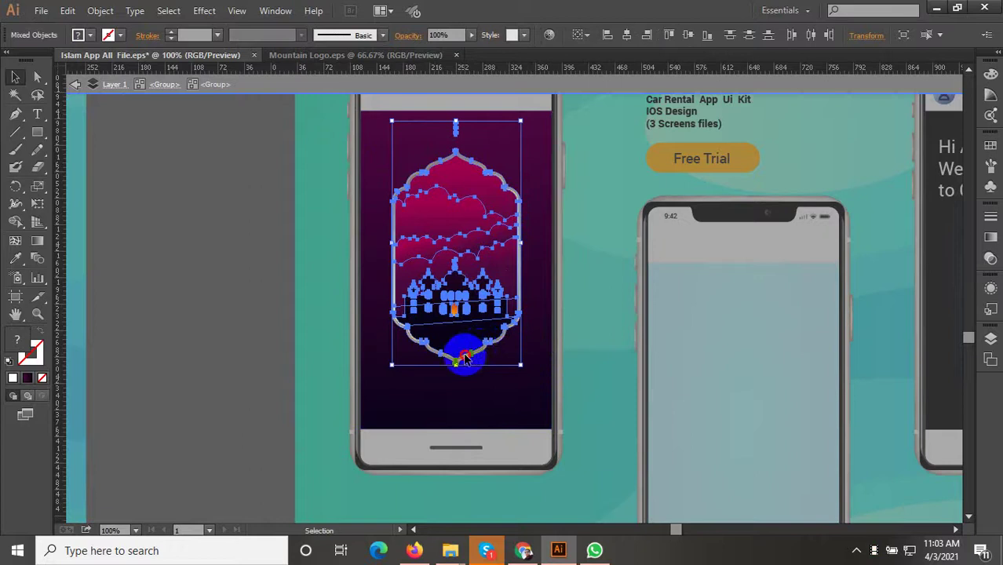
drag(463, 362, 463, 404)
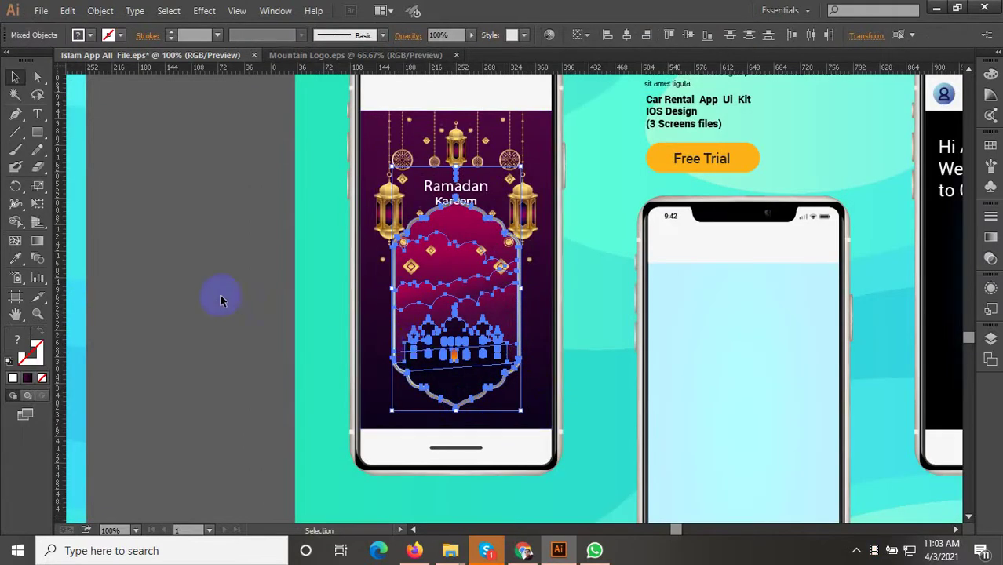
click(221, 297)
scroll(463, 206, up, 1)
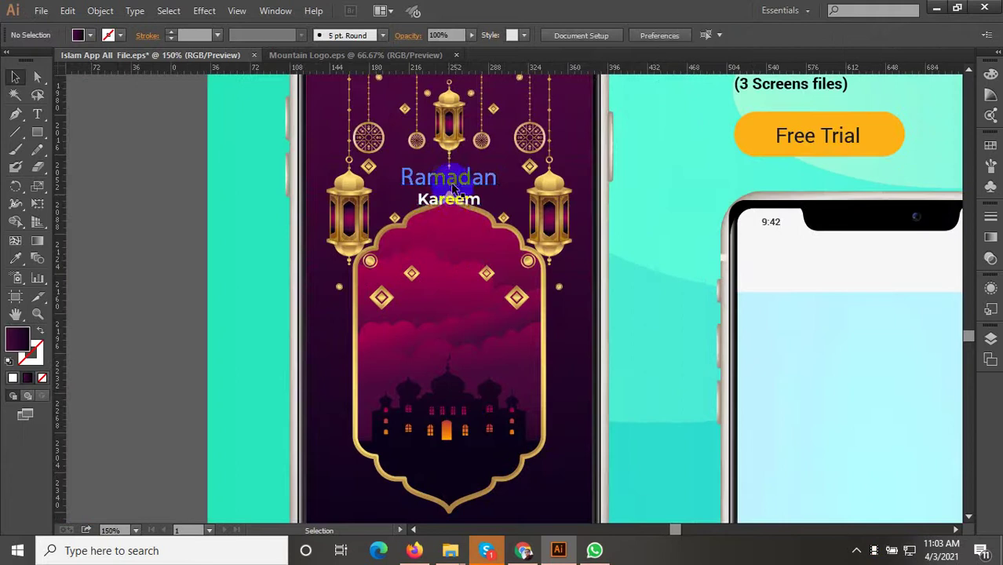
Move the Ramadan Kareem title down about 112 px into the gold arch
click(453, 188)
double_click(451, 178)
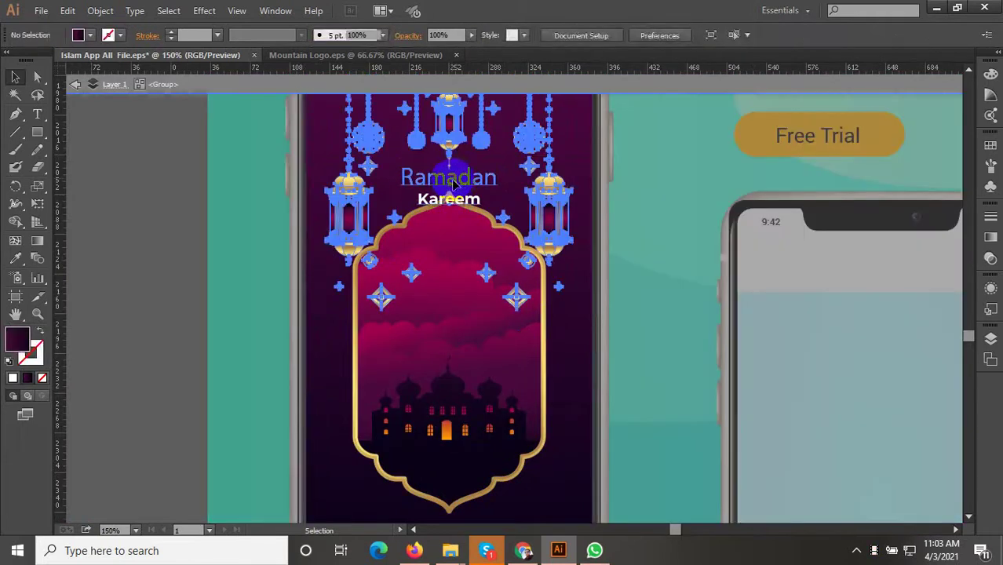
double_click(464, 184)
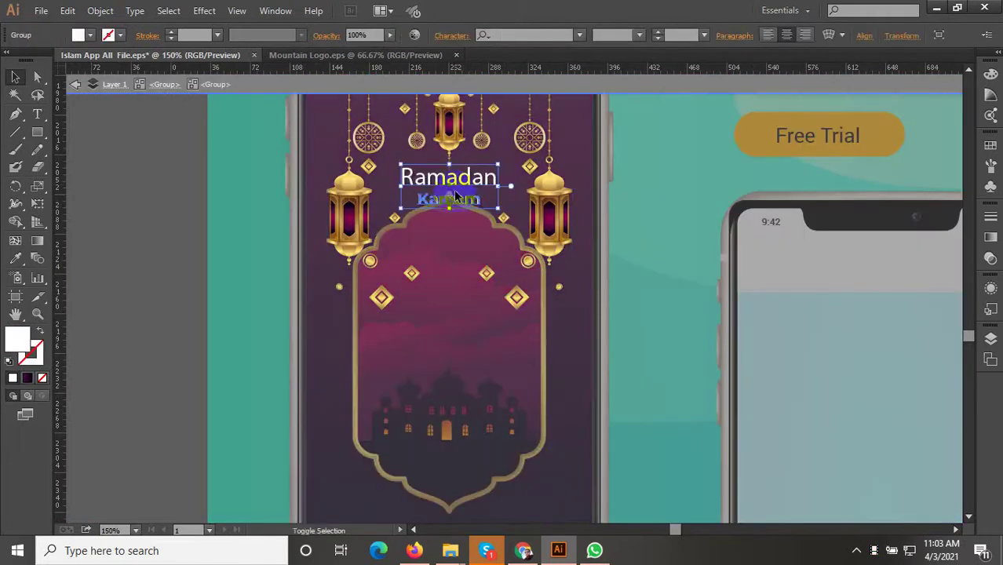
drag(464, 186, 471, 310)
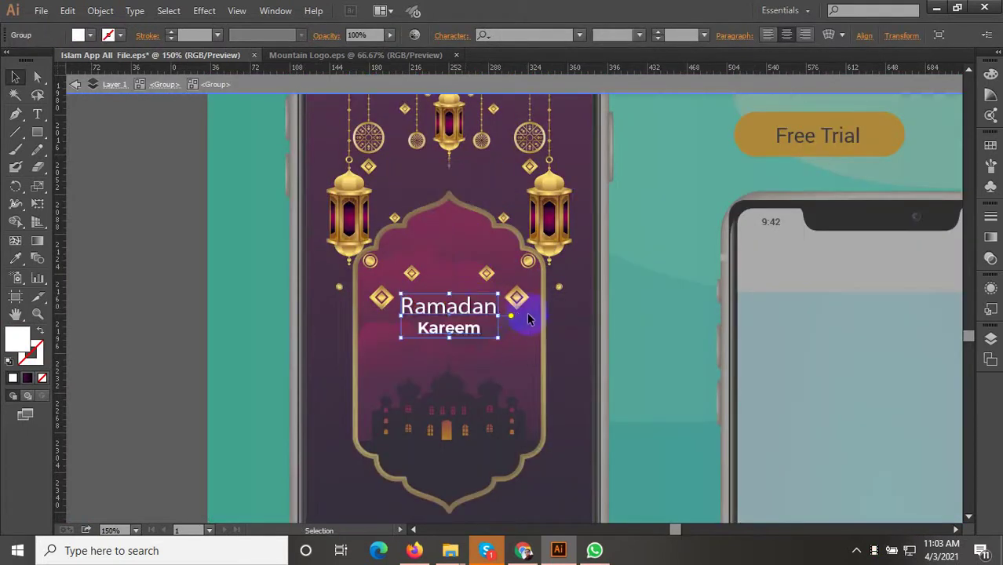
key(Escape)
click(473, 232)
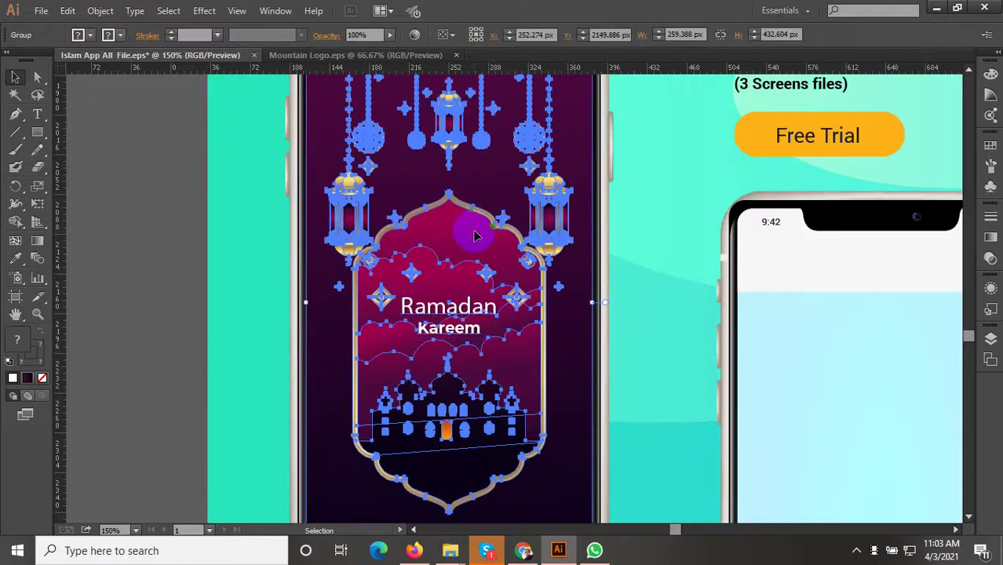
double_click(471, 224)
Enlarge the gold arch frame artwork by dragging its corner handle
double_click(471, 222)
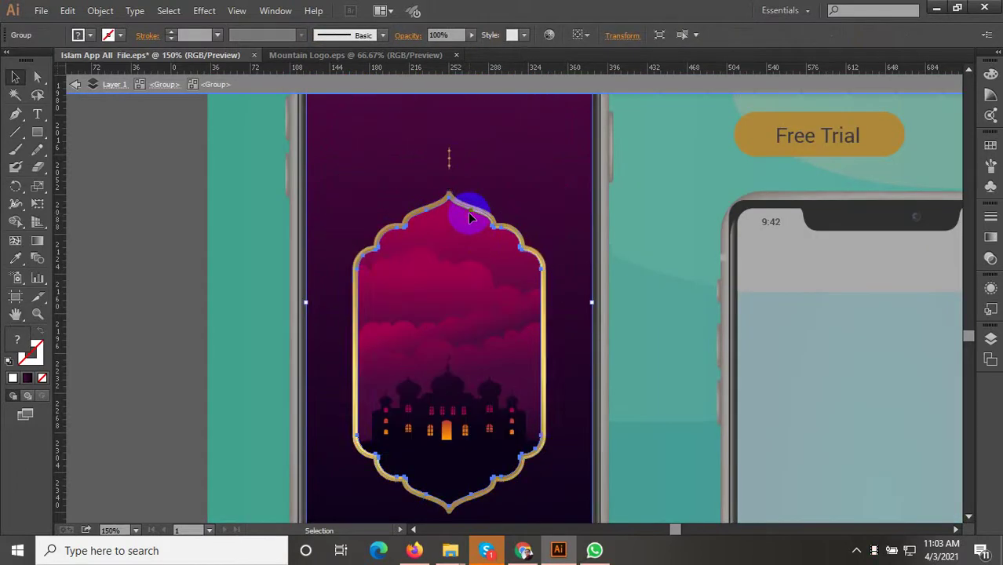
click(468, 212)
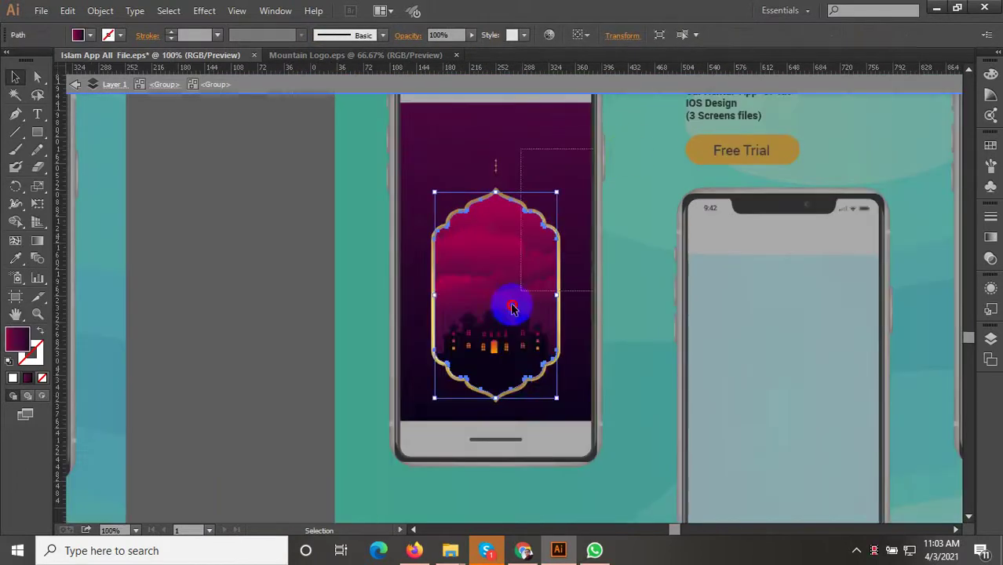
key(ctrl+a)
click(502, 182)
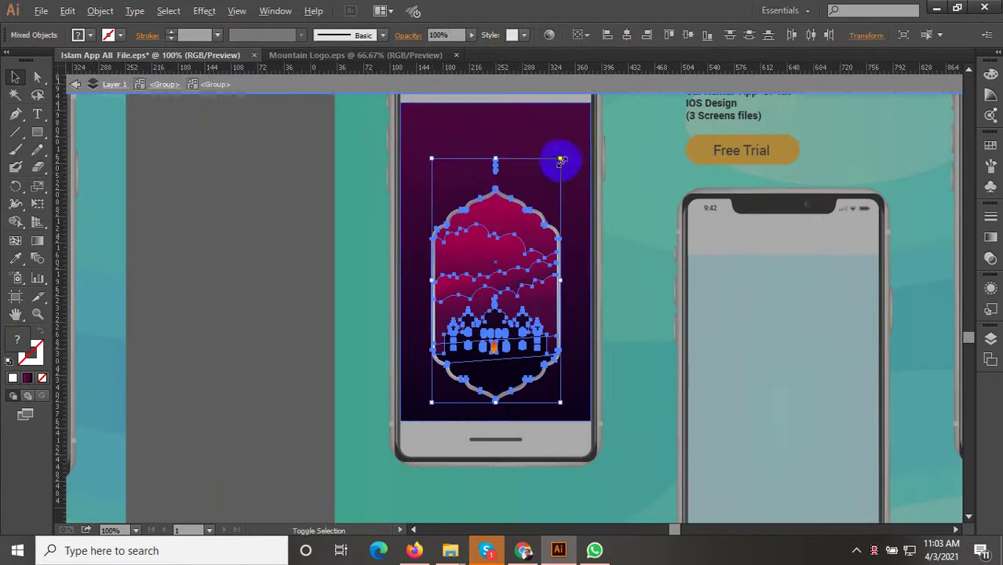
mouse_move(560, 157)
mouse_down()
mouse_move(571, 135)
mouse_move(548, 130)
mouse_up()
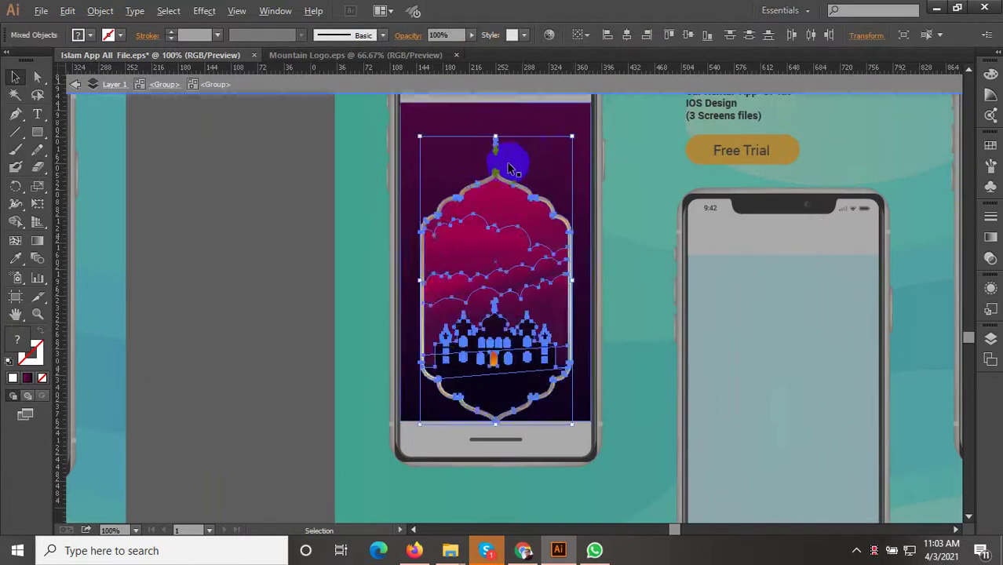
key(ctrl+plus)
mouse_move(506, 191)
mouse_down()
mouse_move(505, 160)
mouse_move(511, 287)
mouse_up()
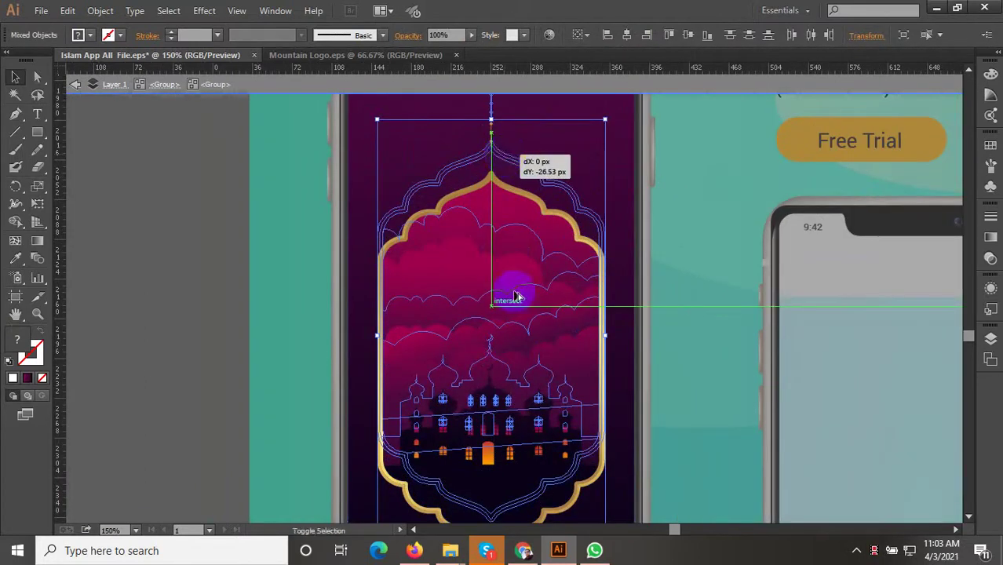
key(ctrl+minus)
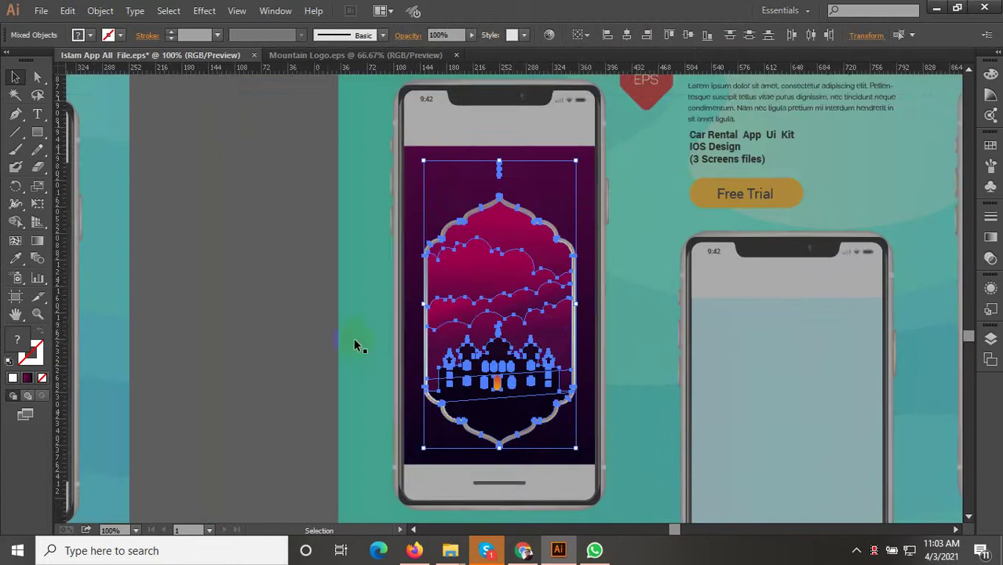
click(253, 297)
Move the frame and mosque group about 18.5 px lower on the purple background
click(552, 424)
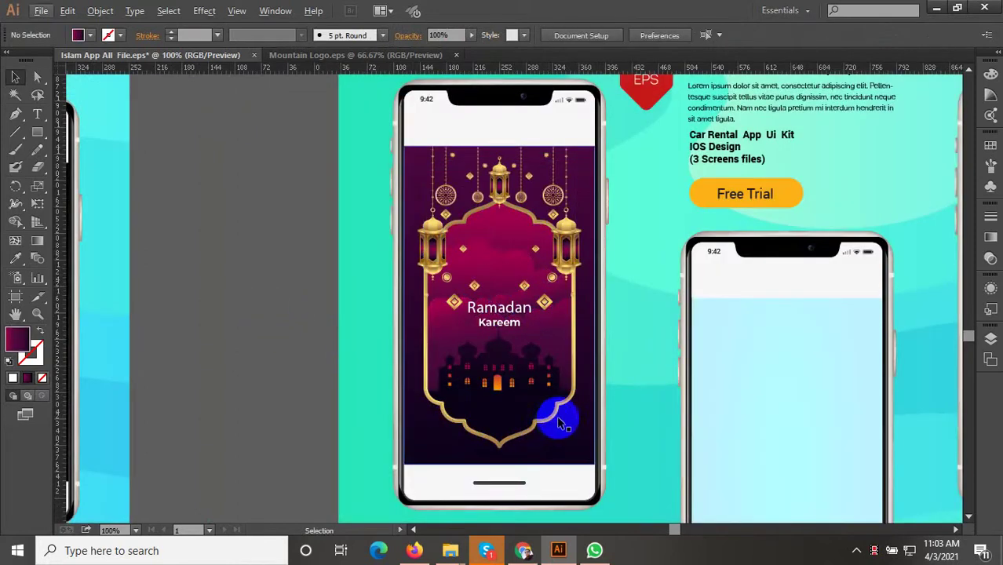
drag(557, 425, 518, 424)
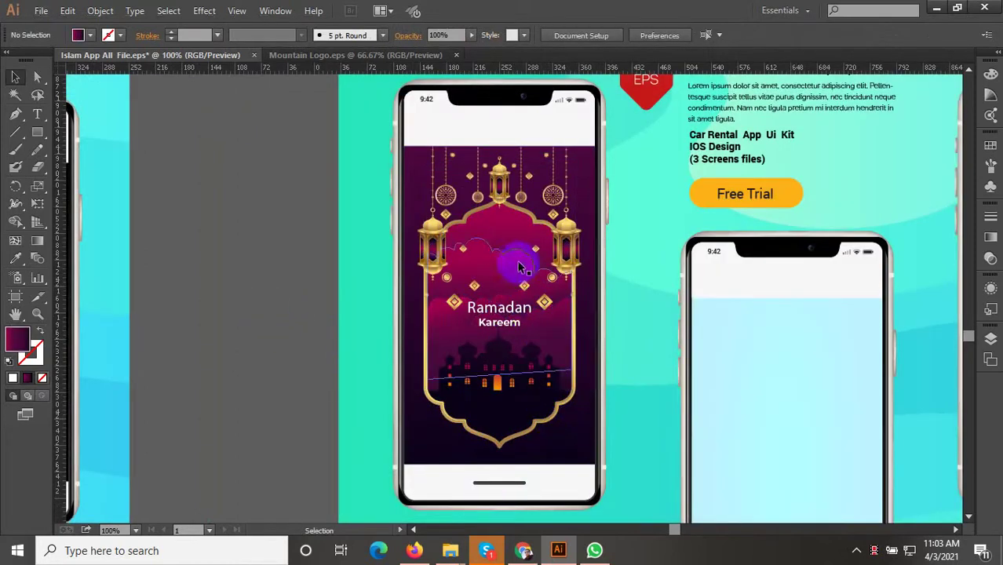
click(514, 440)
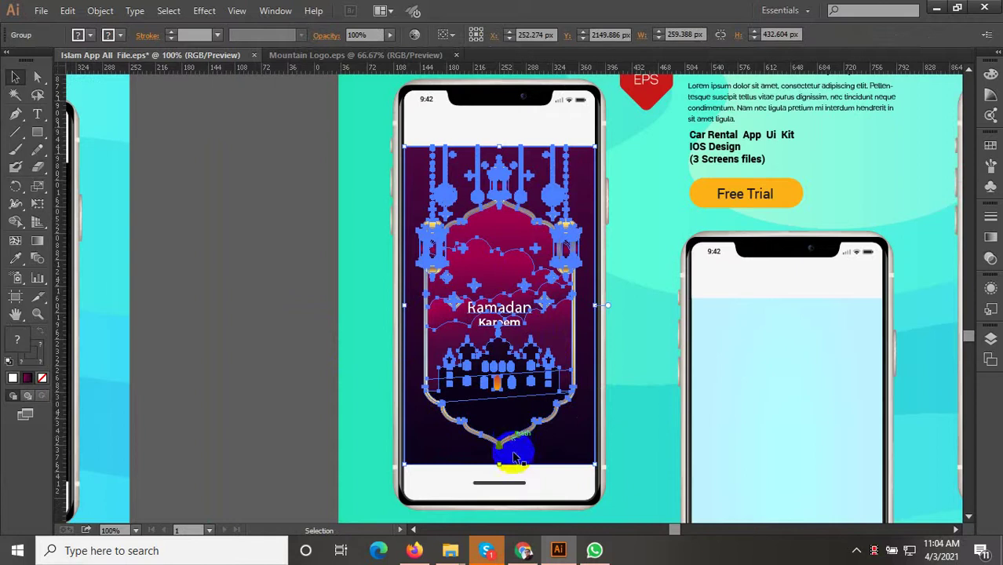
double_click(514, 457)
scroll(522, 458, down, 1)
drag(526, 460, 527, 361)
click(251, 152)
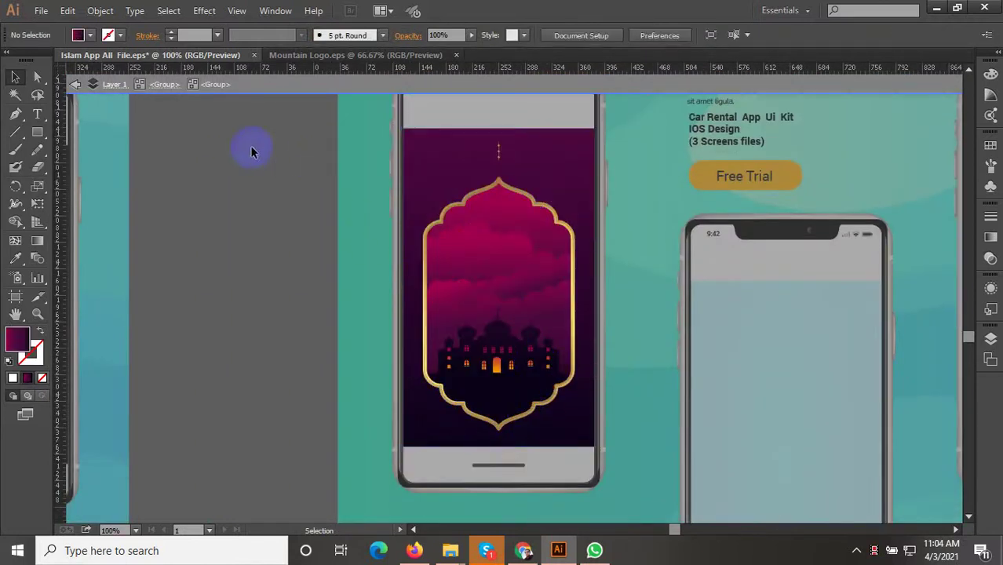
key(ctrl+a)
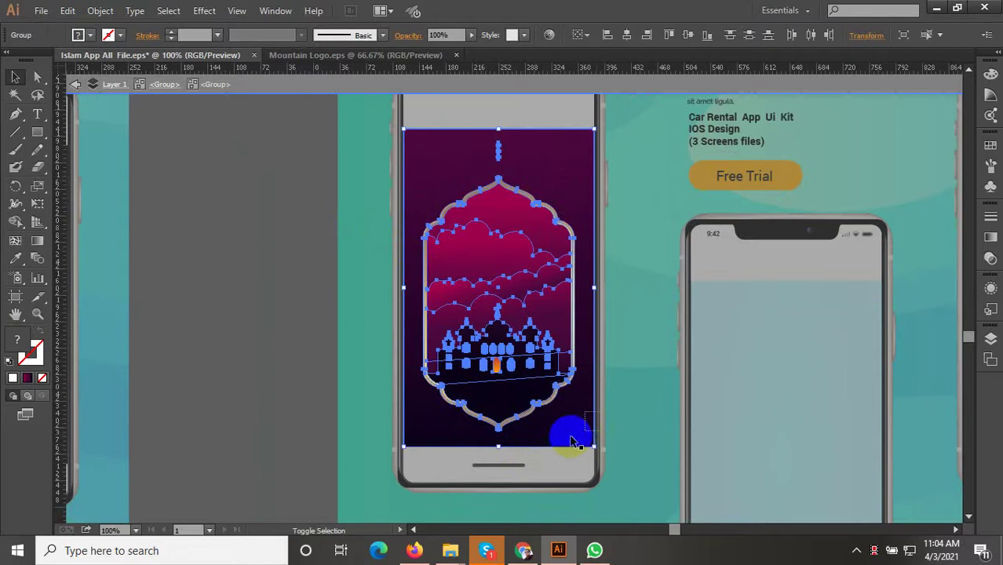
scroll(526, 441, up, 3)
scroll(455, 437, up, 2)
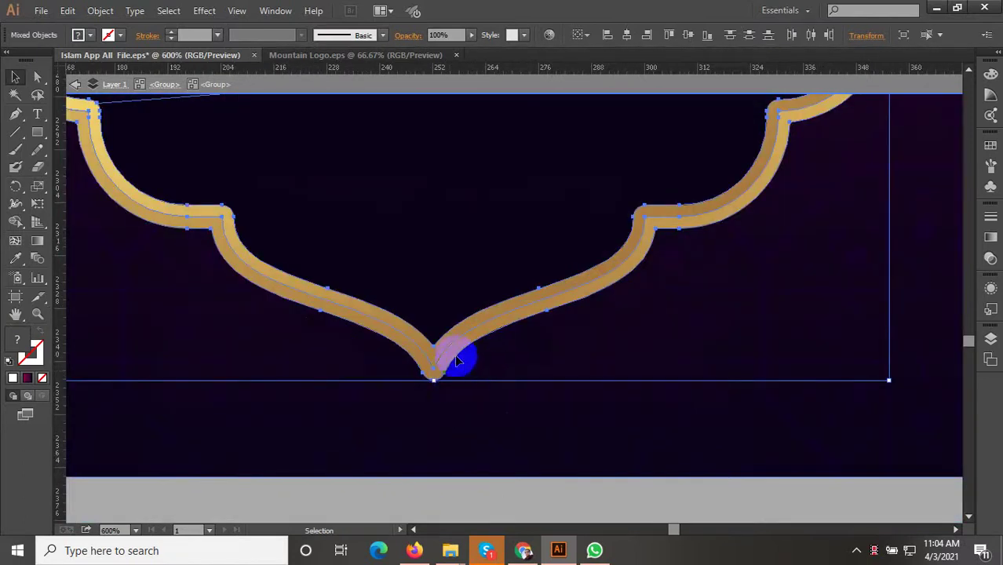
mouse_move(444, 362)
mouse_down()
mouse_move(514, 481)
mouse_move(572, 471)
mouse_up()
key(ctrl+minus)
key(ctrl+minus)
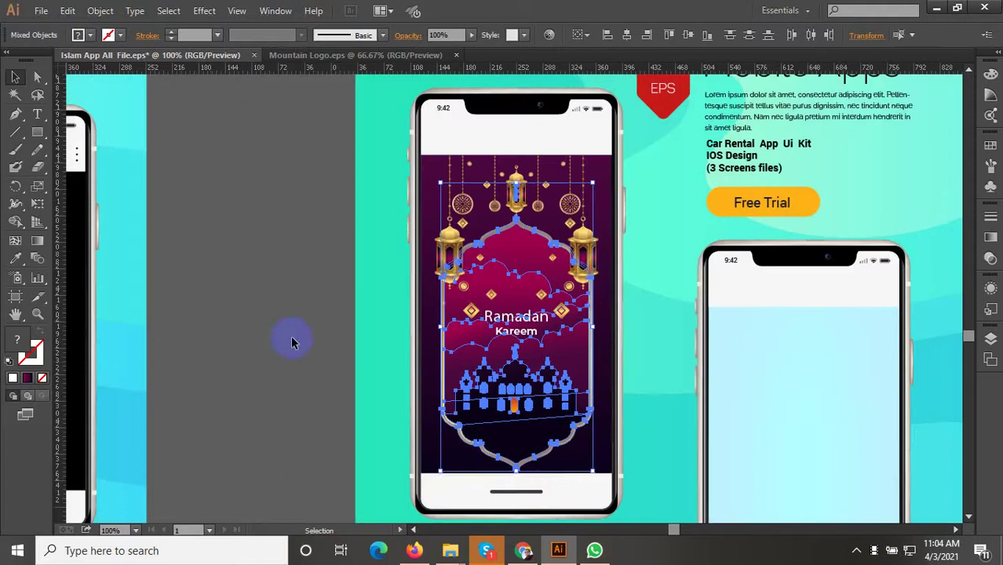
click(310, 366)
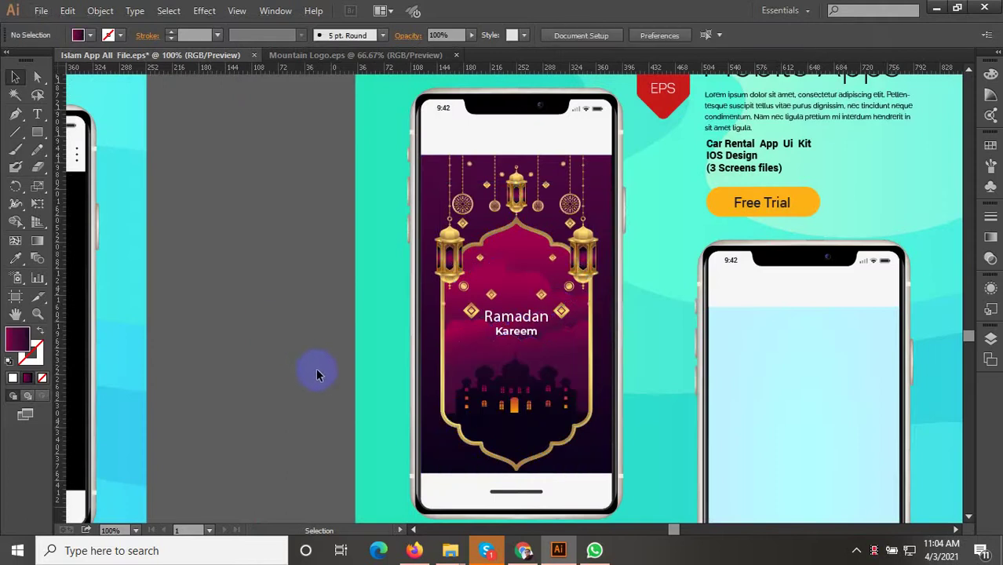
Pull the spare arch's frame paths up-left, away from the mosque silhouette
scroll(449, 426, down, 3)
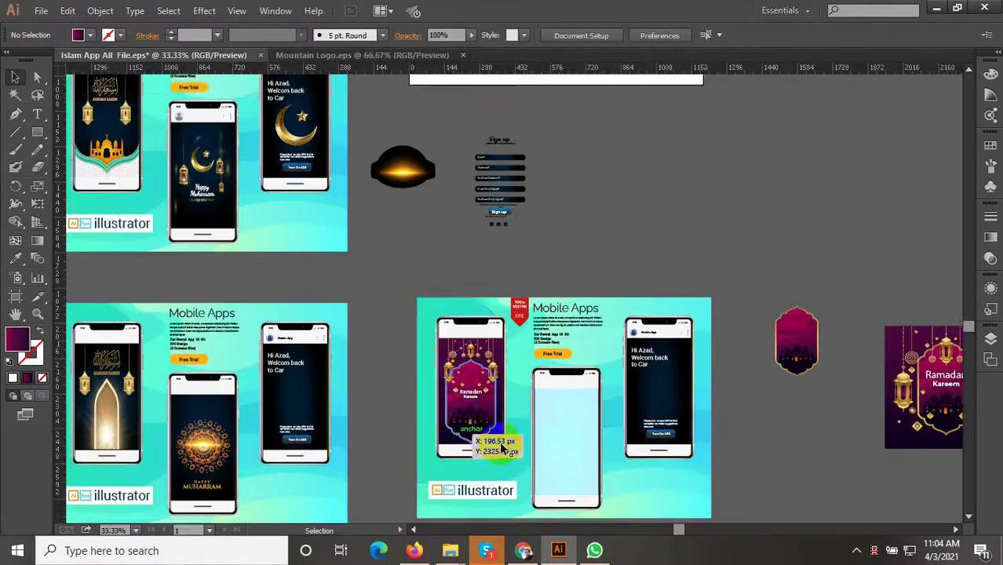
scroll(503, 447, down, 1)
scroll(664, 400, down, 3)
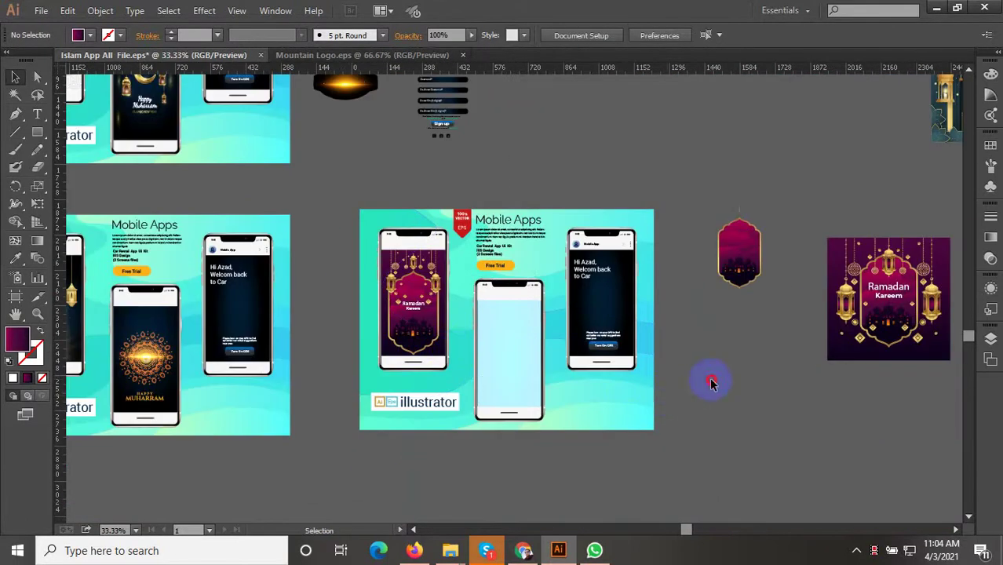
scroll(738, 260, up, 1)
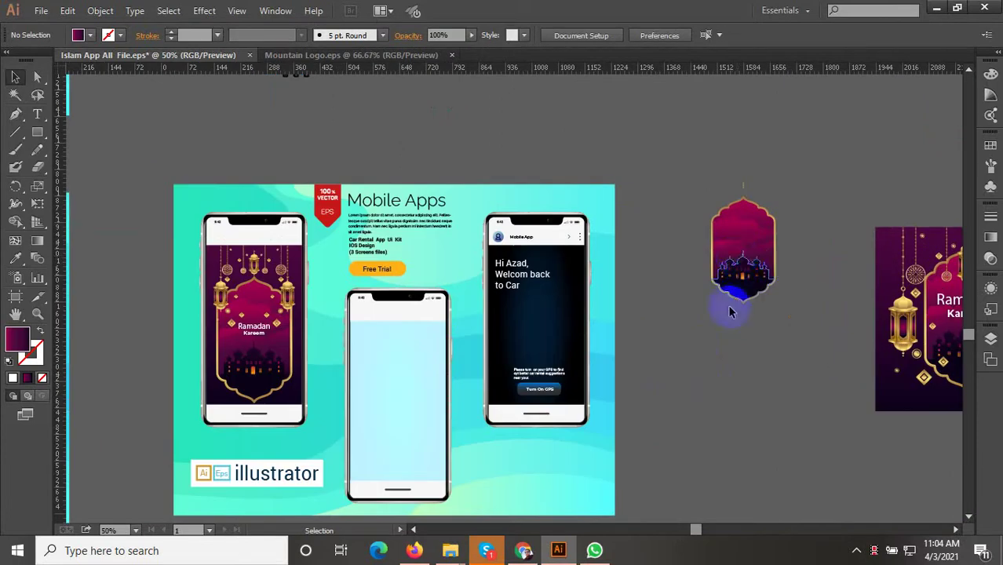
click(769, 231)
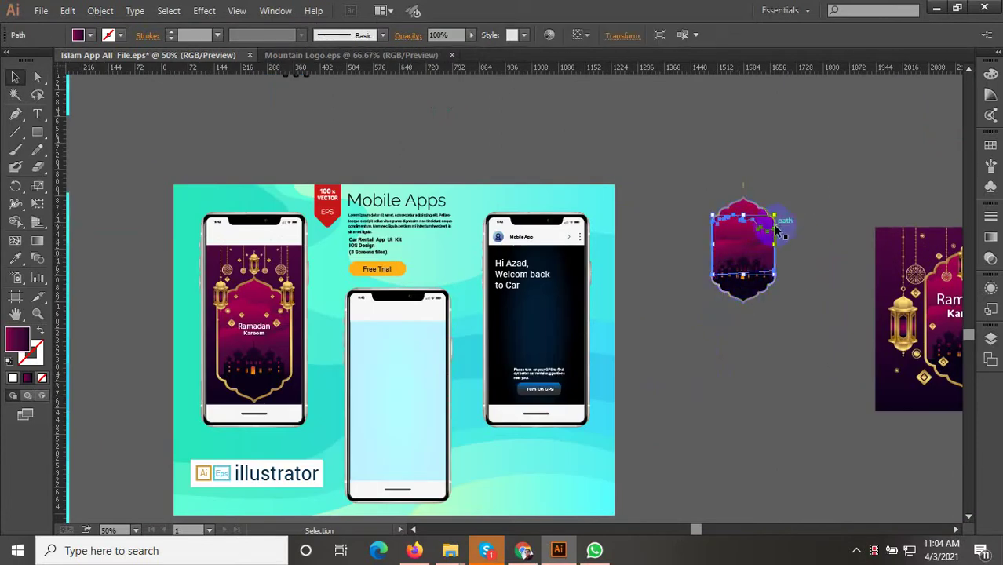
drag(776, 230, 772, 257)
click(785, 248)
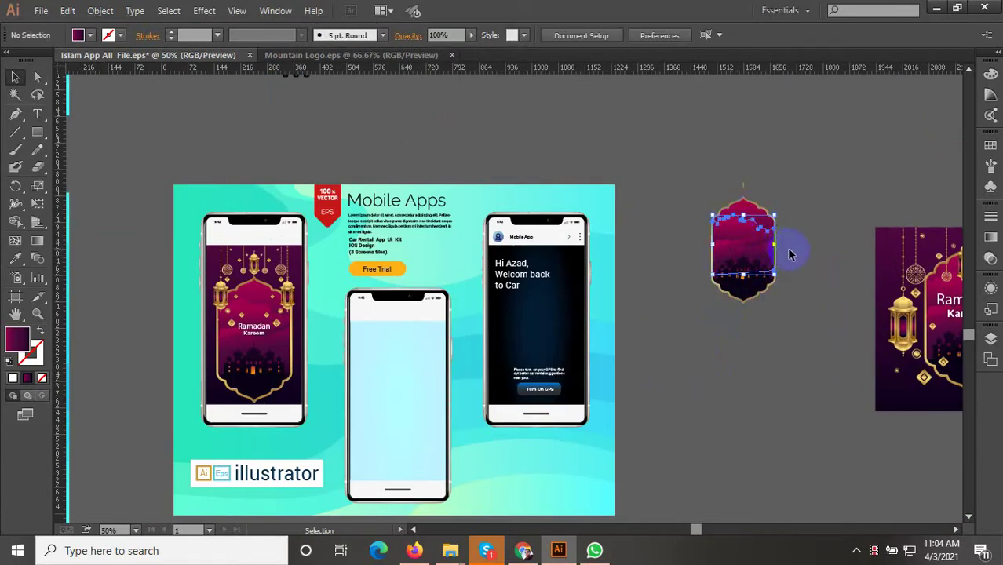
click(774, 242)
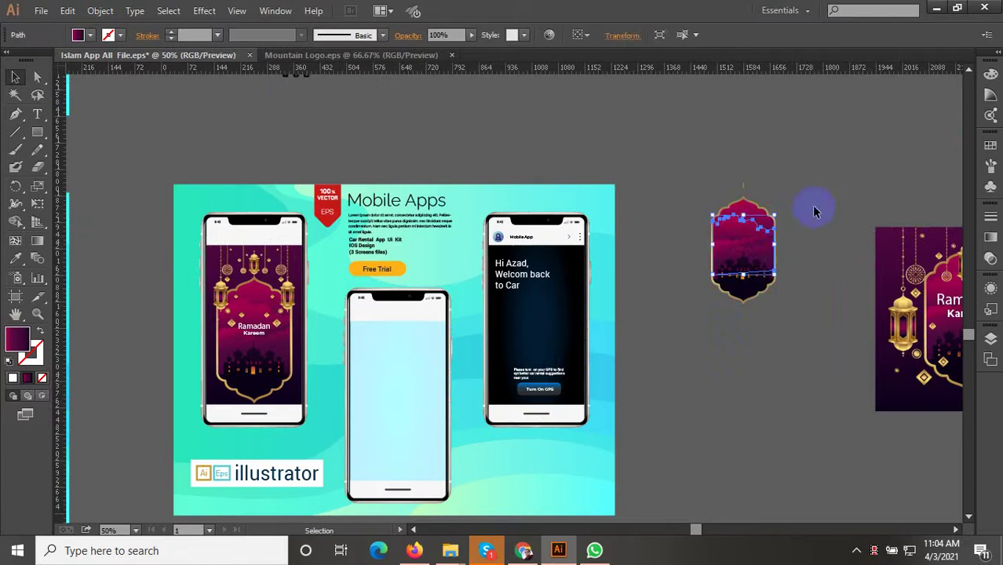
mouse_move(691, 248)
mouse_down()
mouse_move(746, 259)
mouse_move(676, 183)
mouse_up()
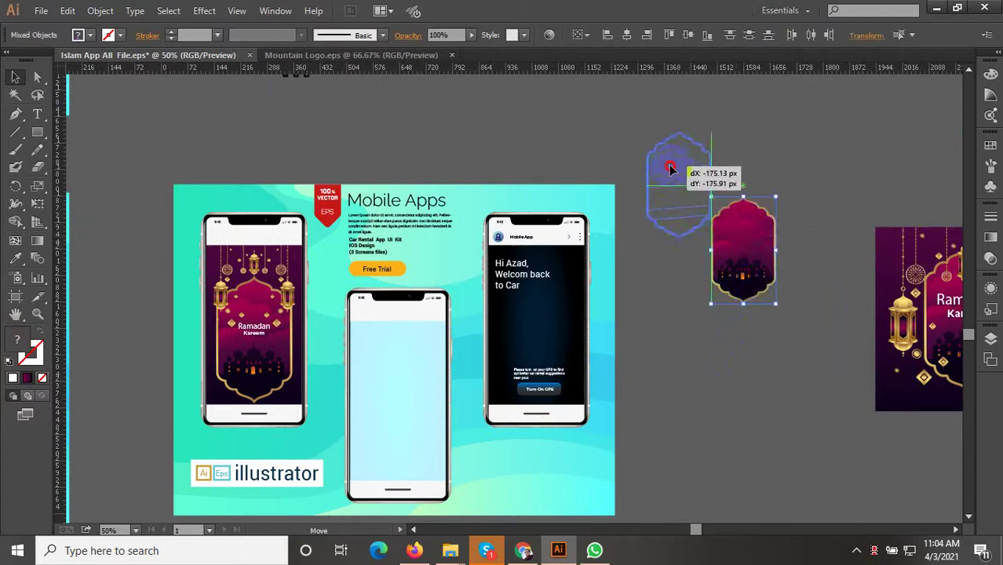
Marquee-select the entire mosque silhouette including its windows
scroll(761, 315, up, 2)
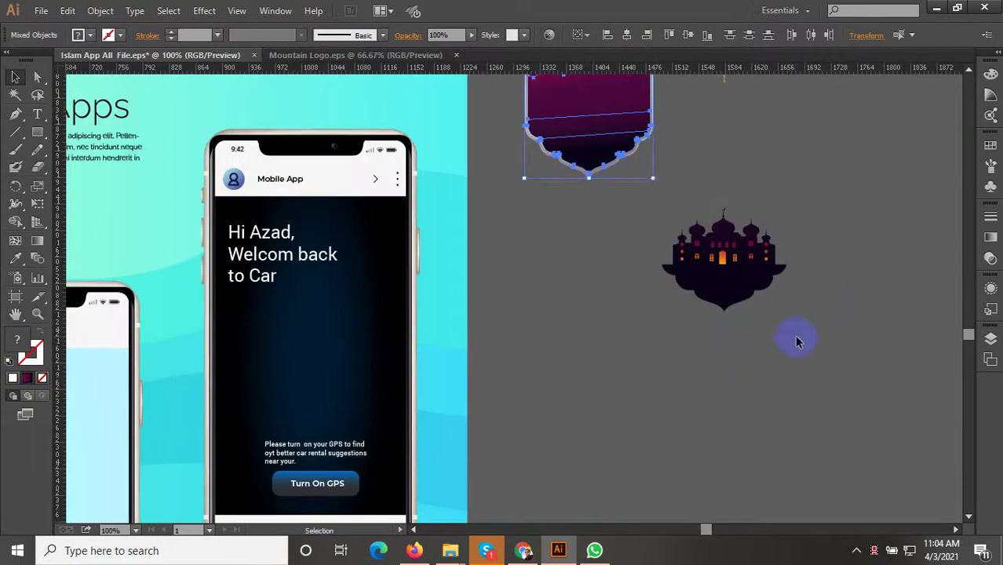
scroll(736, 287, up, 3)
click(738, 301)
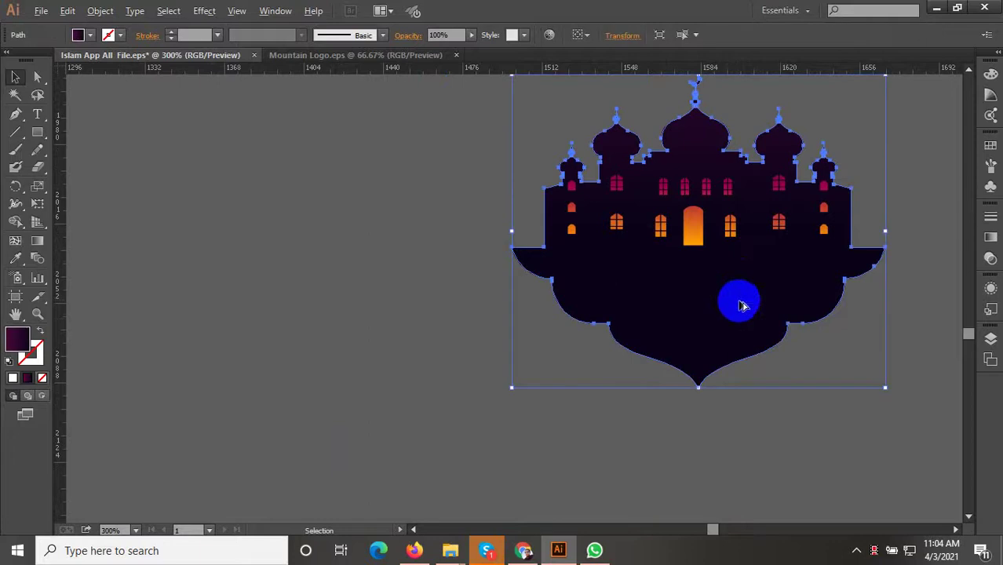
scroll(741, 302, down, 2)
click(848, 371)
mouse_move(608, 176)
mouse_down()
mouse_move(772, 265)
mouse_move(508, 358)
mouse_up()
scroll(785, 271, down, 2)
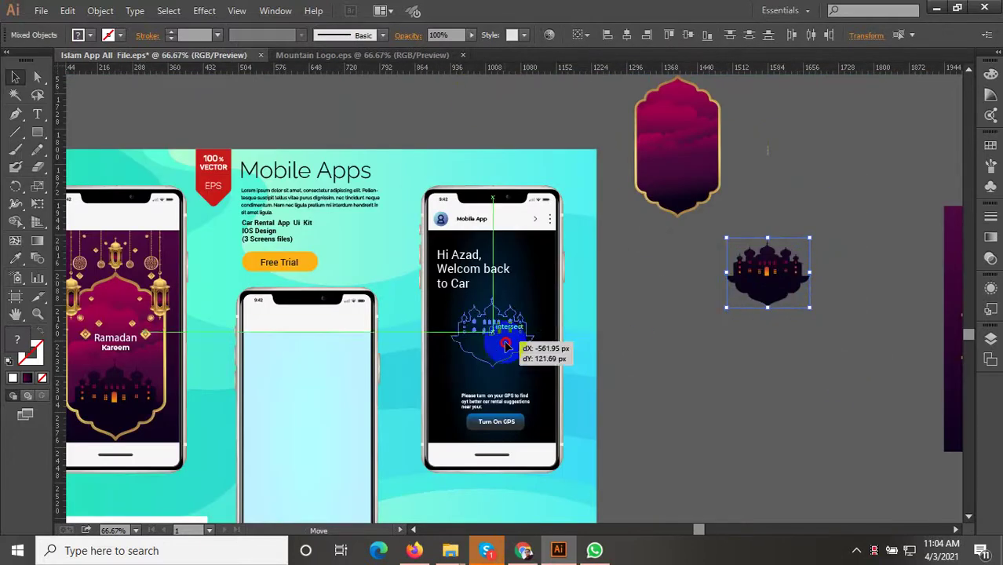
Group the mosque parts and move the group onto the right phone's dark screen
scroll(508, 358, up, 2)
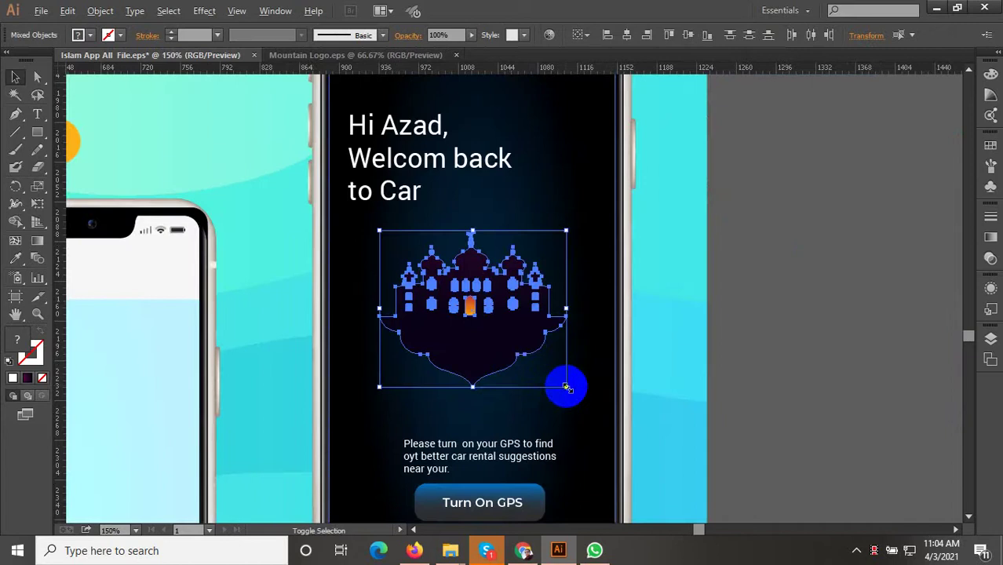
key(ctrl+z)
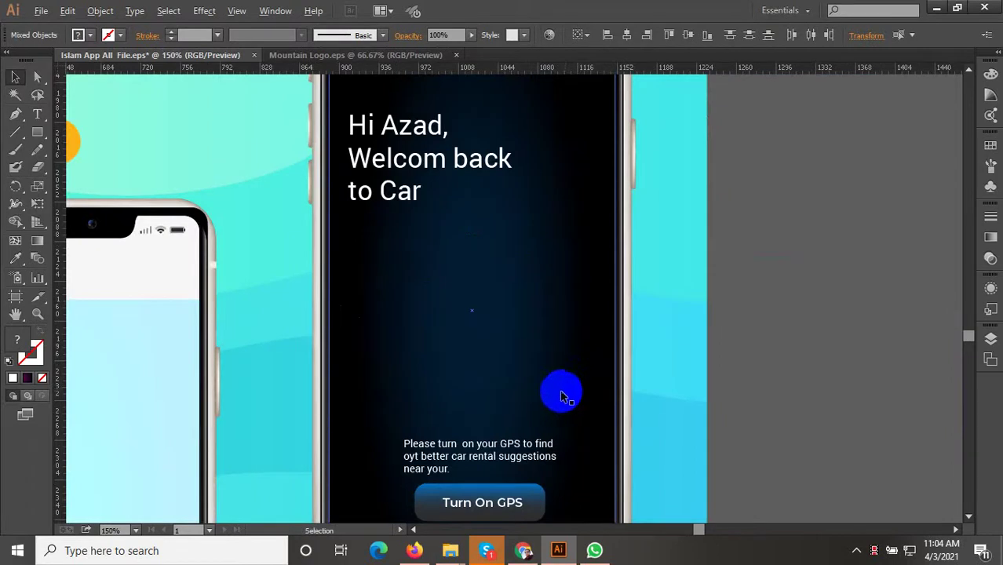
scroll(566, 387, down, 2)
click(881, 388)
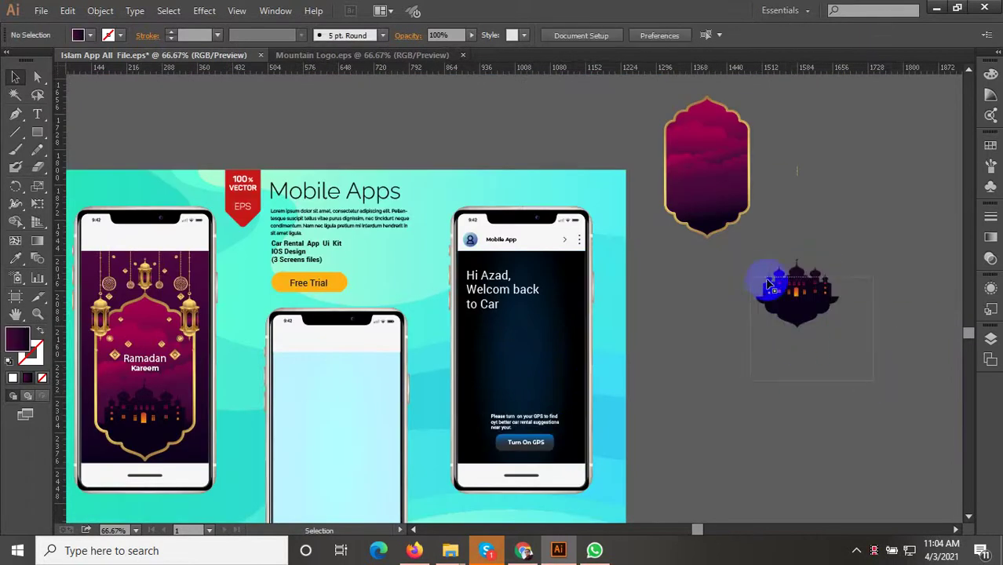
right_click(800, 279)
click(825, 352)
drag(800, 292, 547, 374)
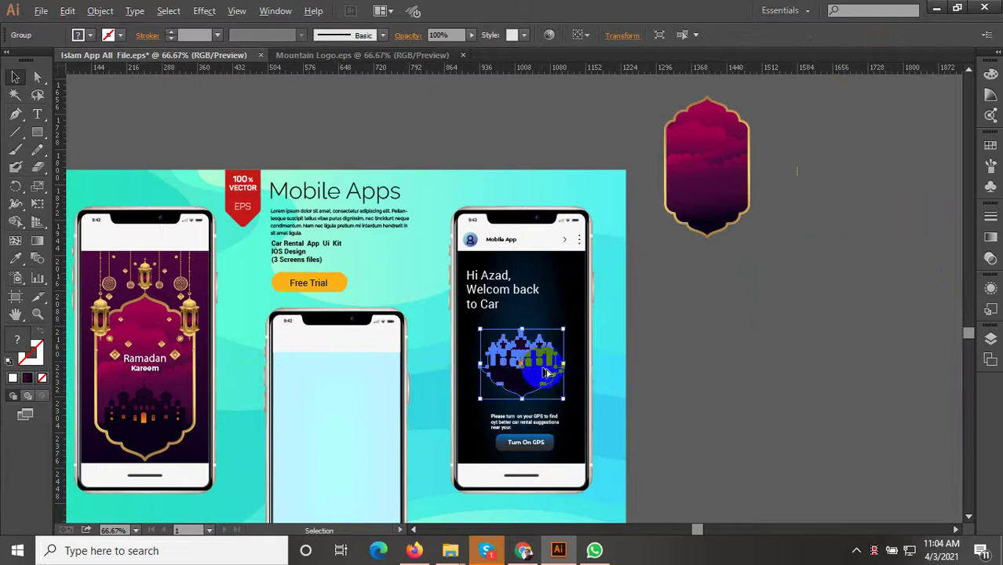
Send the mosque group backward in the stacking order
scroll(548, 375, up, 2)
right_click(507, 334)
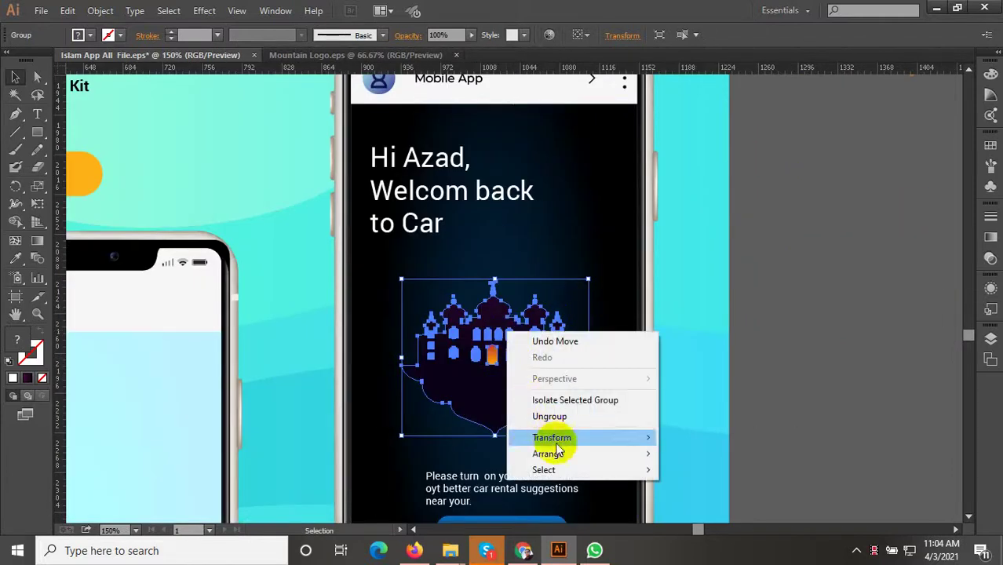
click(688, 448)
click(878, 341)
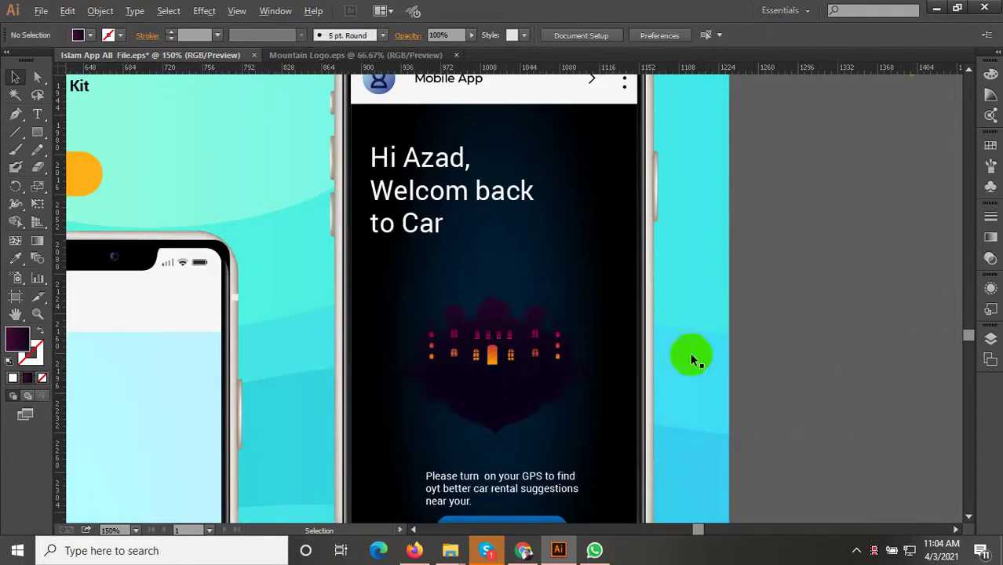
Enlarge the mosque to about 243 × 203 px and reselect its group
click(510, 335)
drag(588, 283, 630, 197)
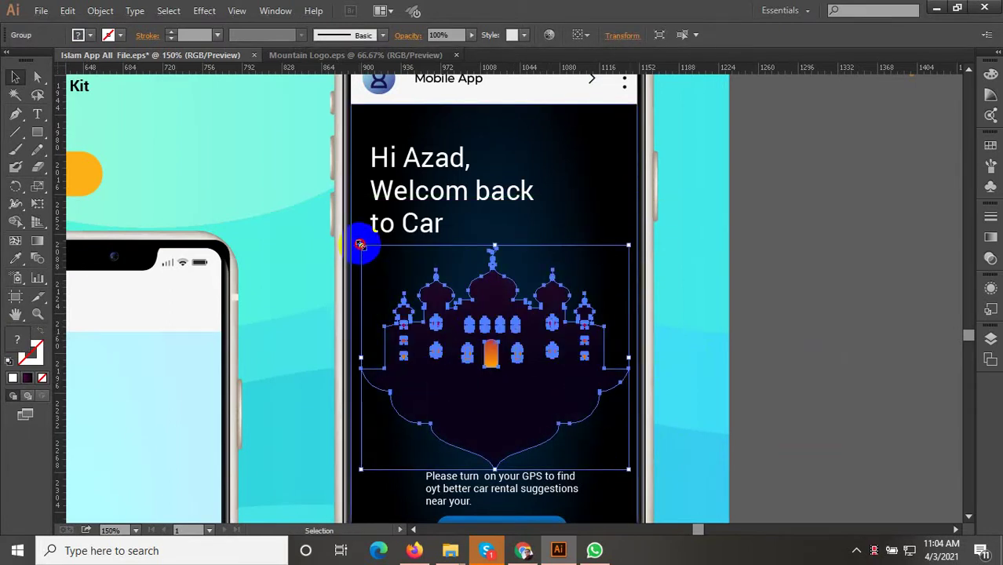
drag(360, 245, 354, 239)
click(885, 269)
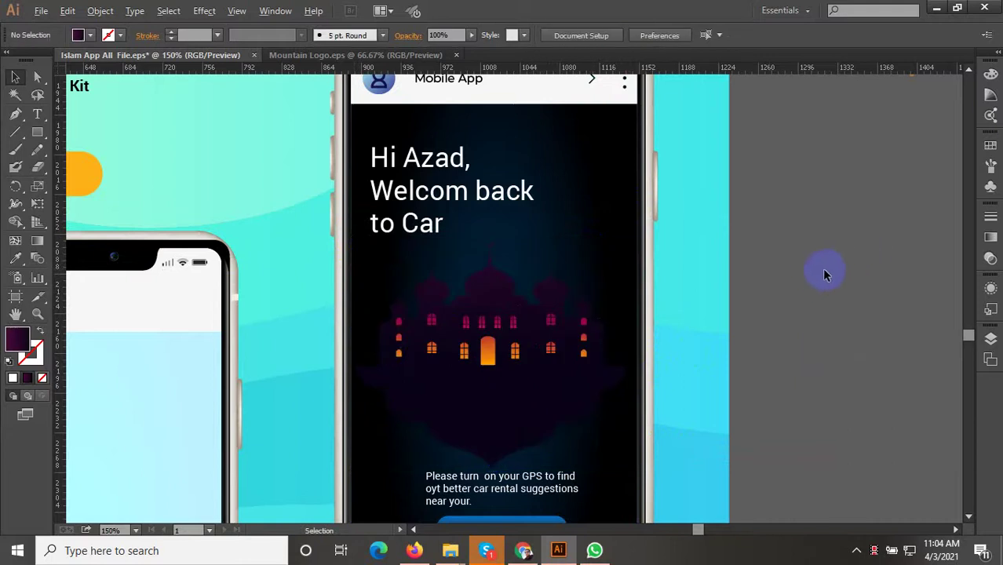
scroll(828, 271, down, 1)
scroll(837, 361, up, 1)
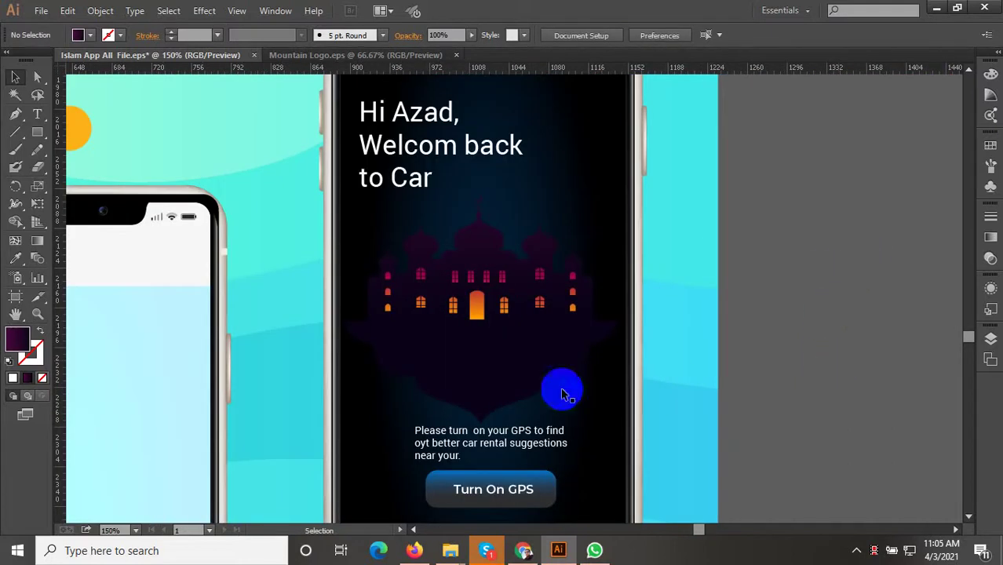
click(518, 394)
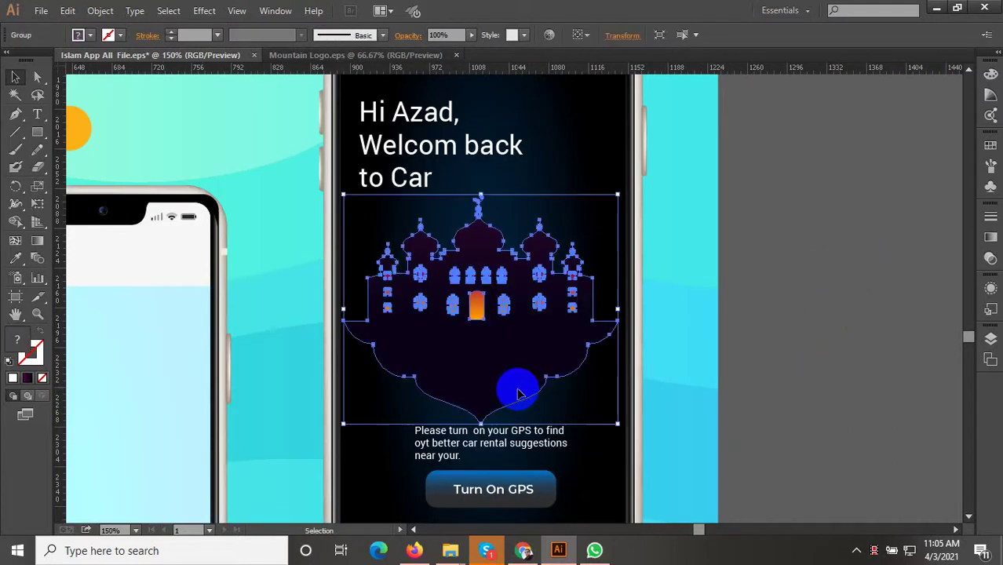
Isolate the mosque group and eyedropper the Ramadan frame's magenta-to-dark gradient onto it
double_click(506, 393)
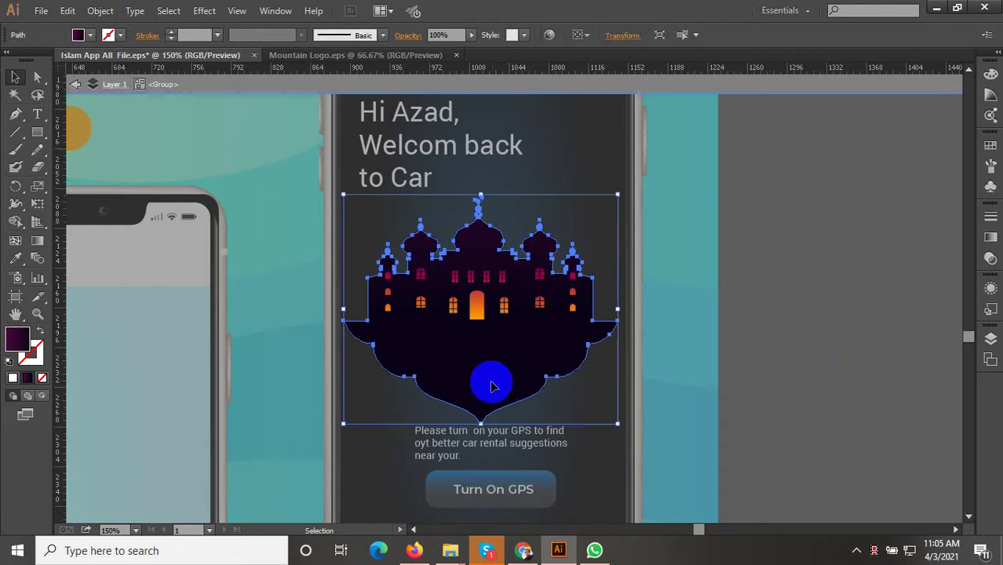
click(15, 259)
click(455, 352)
scroll(840, 386, down, 2)
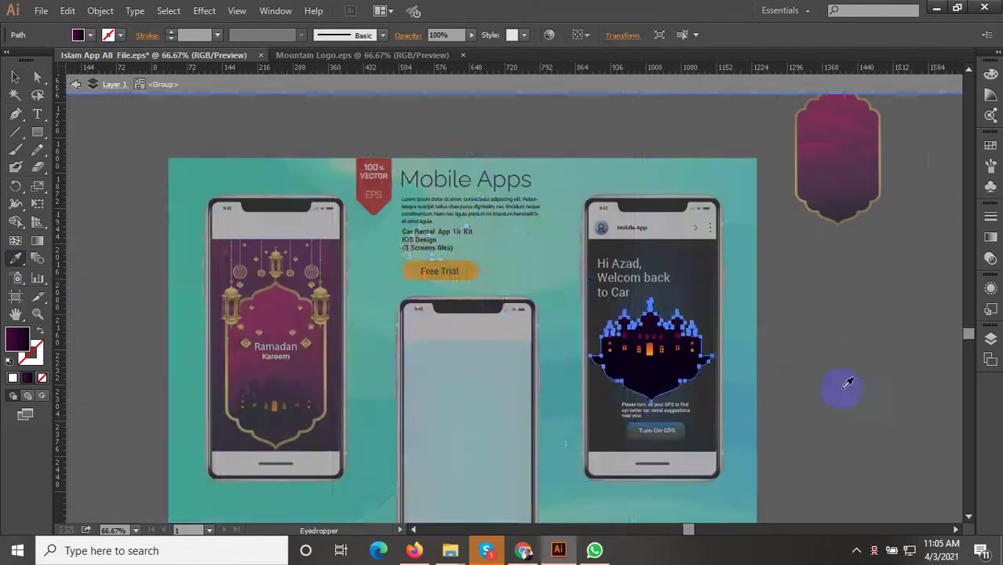
key(Escape)
click(283, 306)
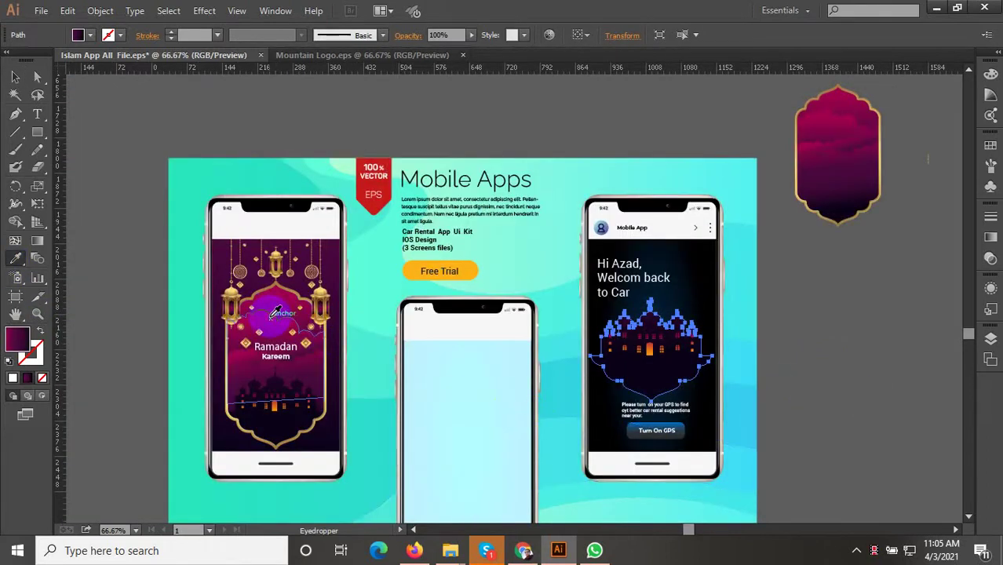
scroll(851, 325, up, 1)
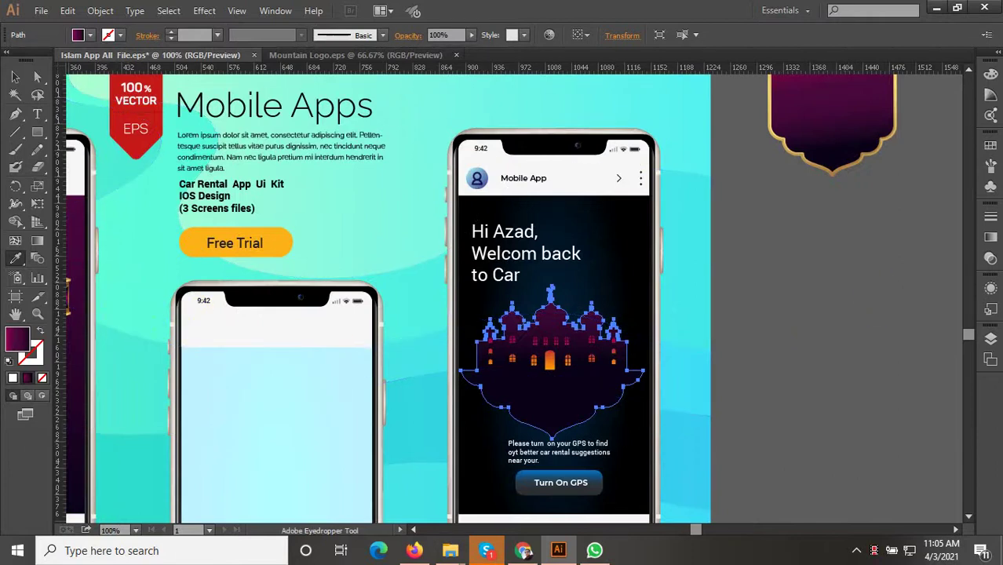
Reposition the mosque gradient's colour stops, placing them near 28% and 39%
click(989, 238)
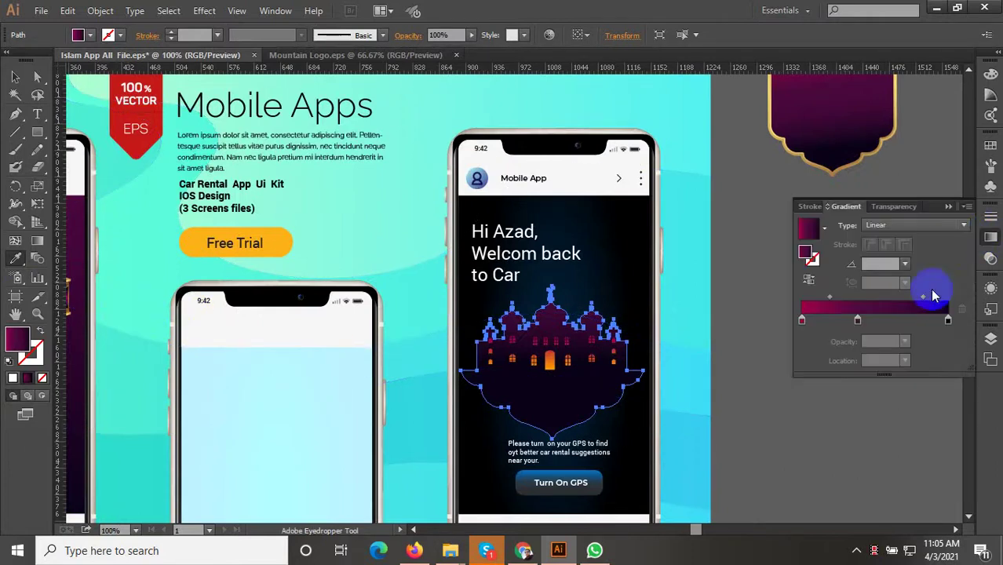
drag(946, 321, 909, 327)
click(857, 321)
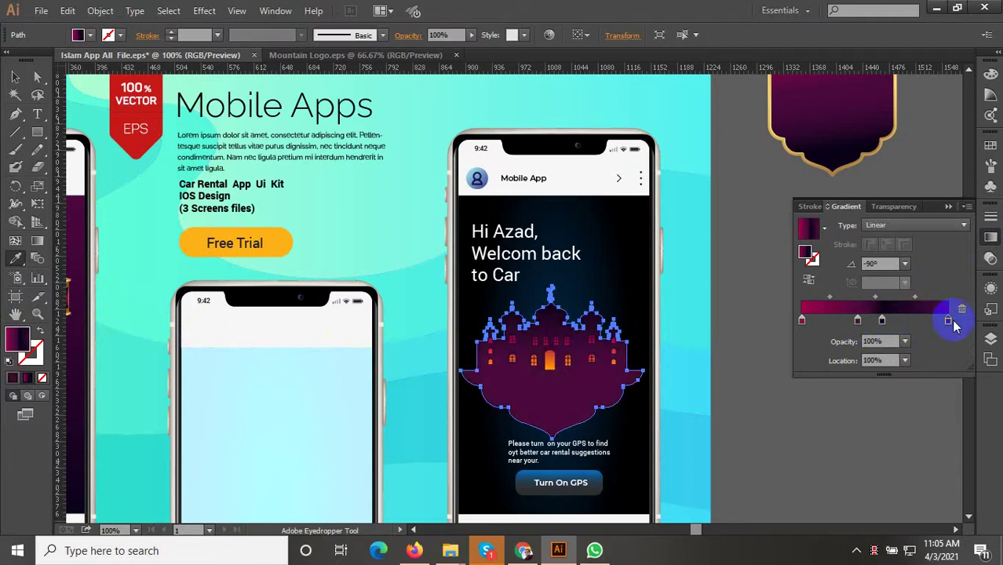
drag(881, 321, 920, 322)
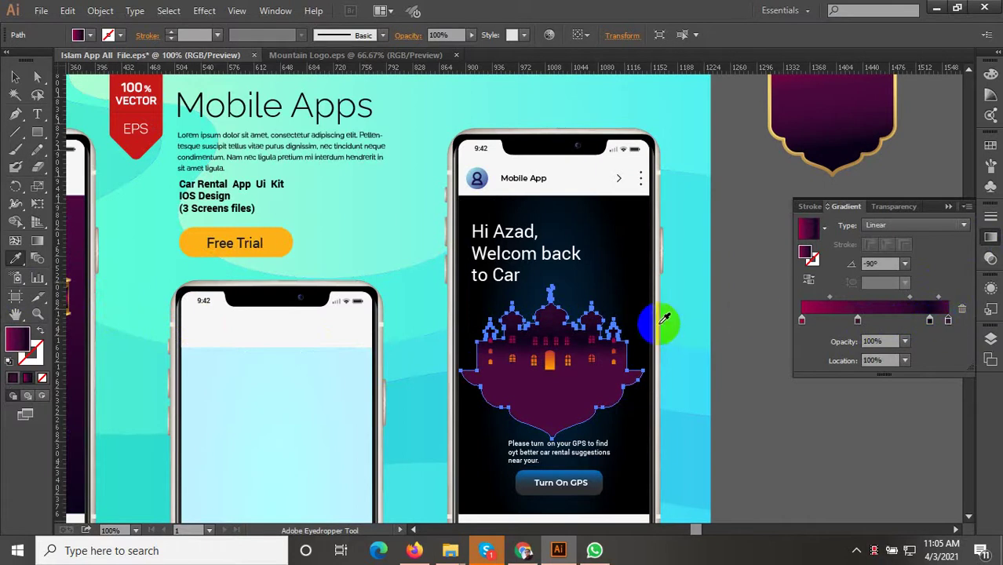
drag(864, 322, 843, 322)
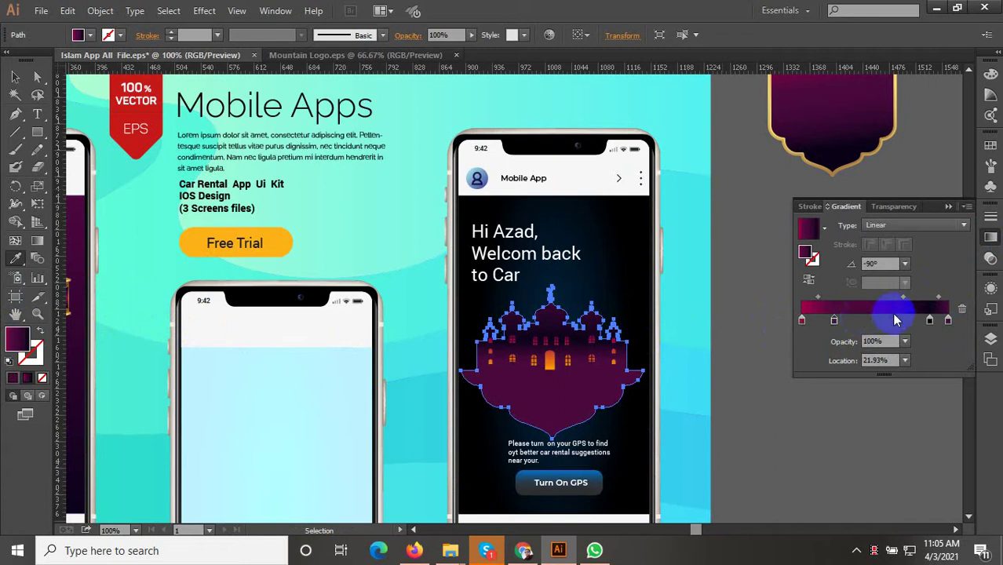
mouse_move(929, 320)
mouse_down()
mouse_move(809, 325)
mouse_move(969, 325)
mouse_move(959, 328)
mouse_up()
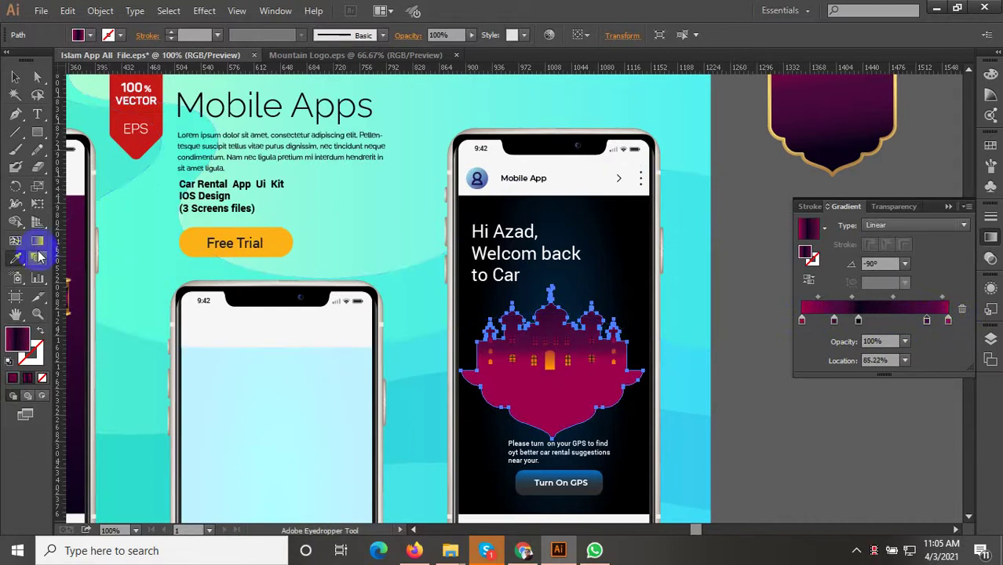
Run the gradient vertically down the mosque and sample the dark screen colour into the end stop
click(37, 241)
drag(553, 251, 552, 333)
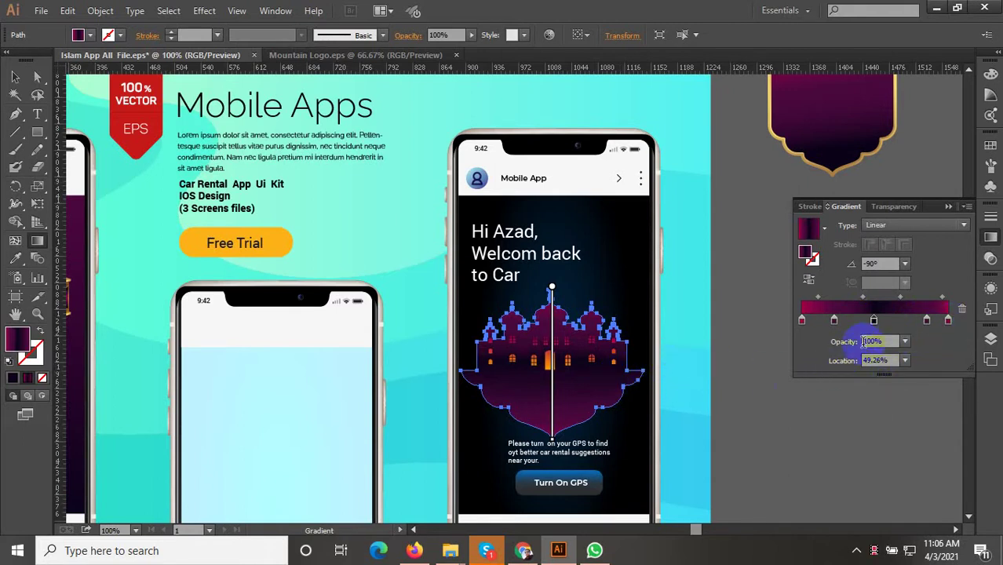
click(19, 259)
click(661, 404)
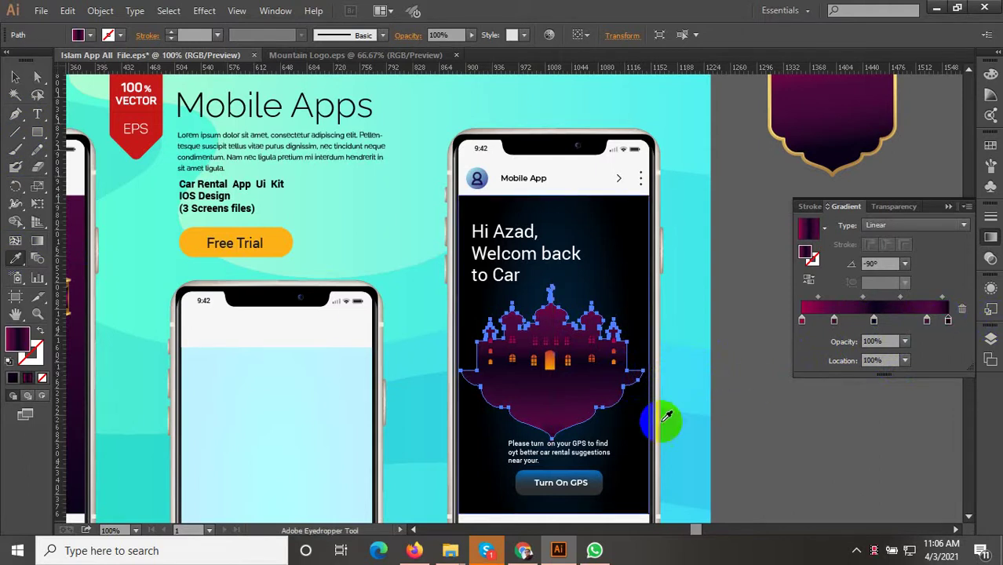
click(946, 324)
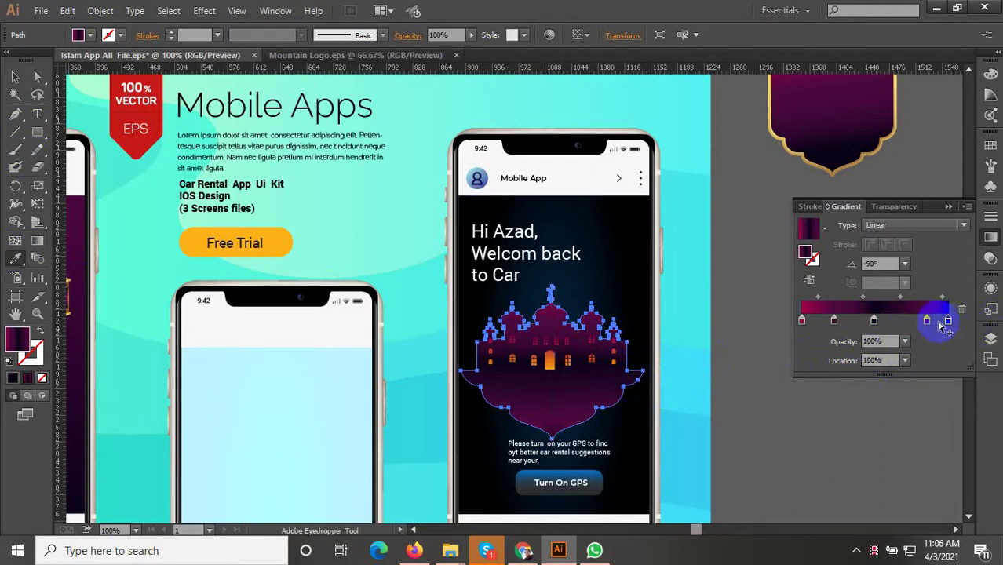
click(585, 428)
click(673, 403)
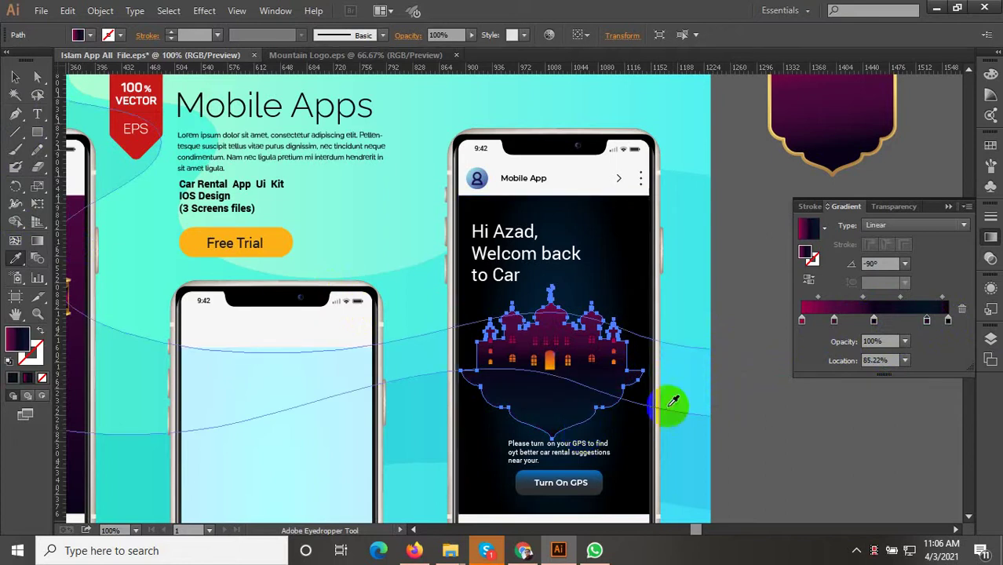
Reselect the mosque group and inspect the gradient stops on its path
click(15, 78)
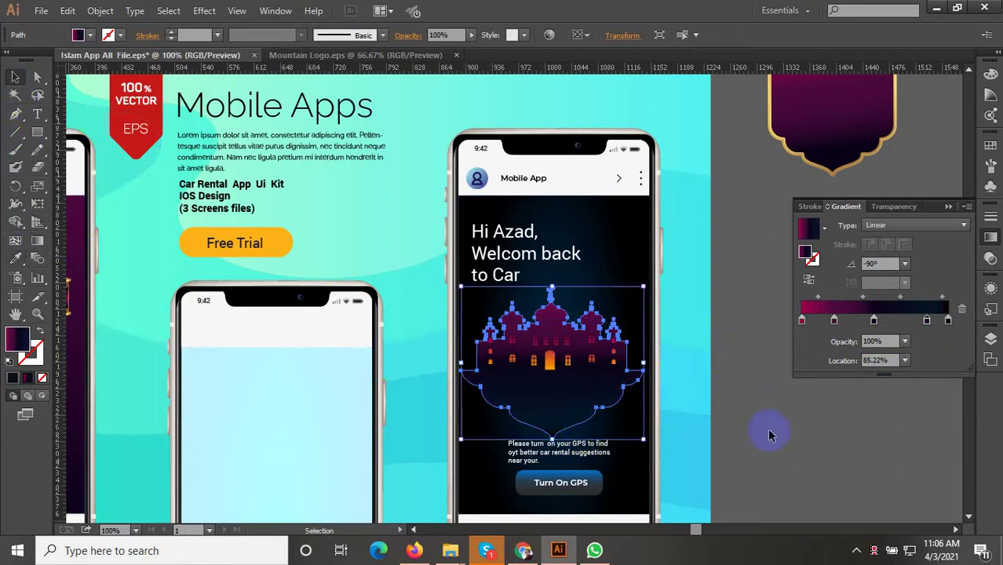
click(766, 428)
key(ctrl+minus)
alt+scroll(778, 413, up, 1)
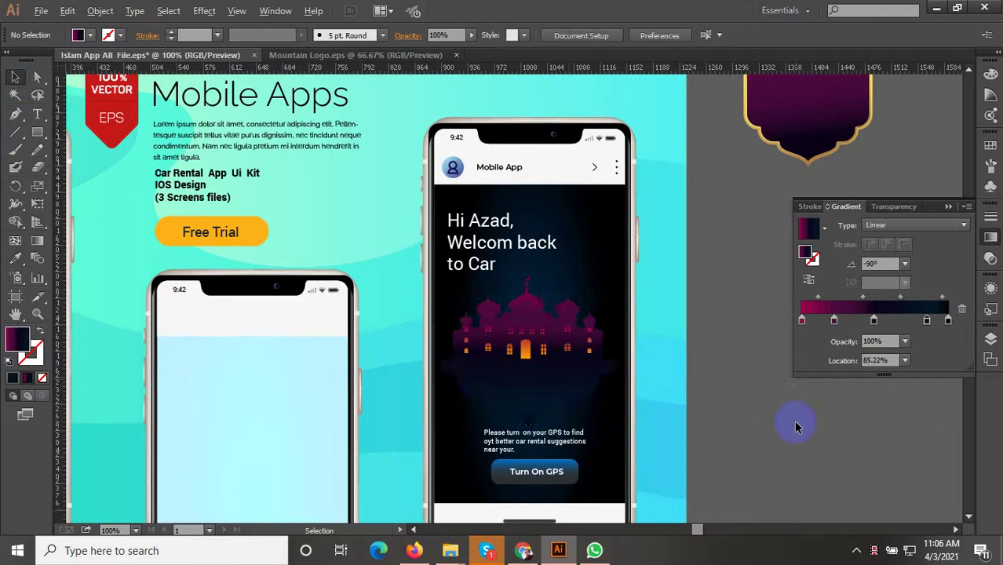
click(604, 358)
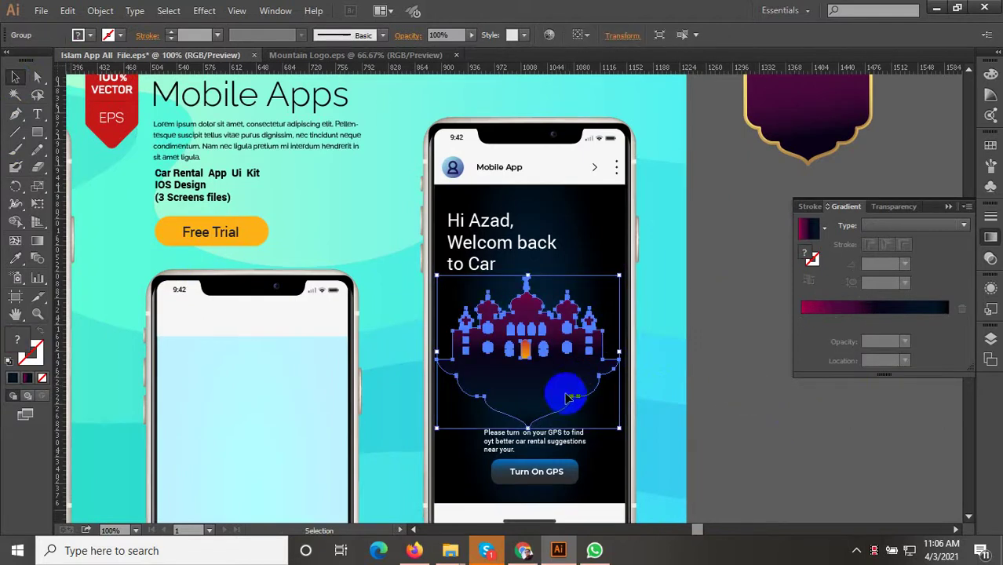
double_click(565, 372)
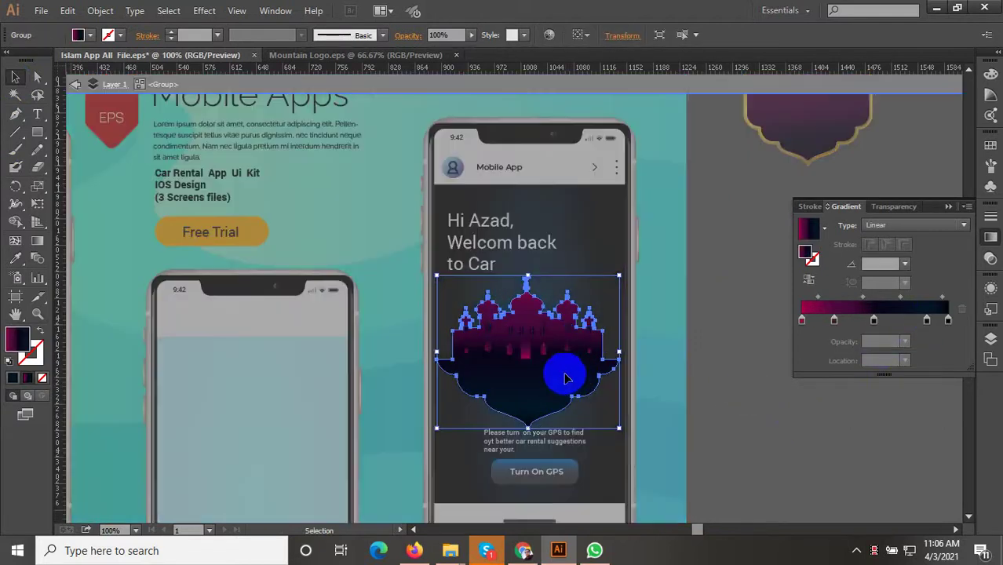
click(956, 352)
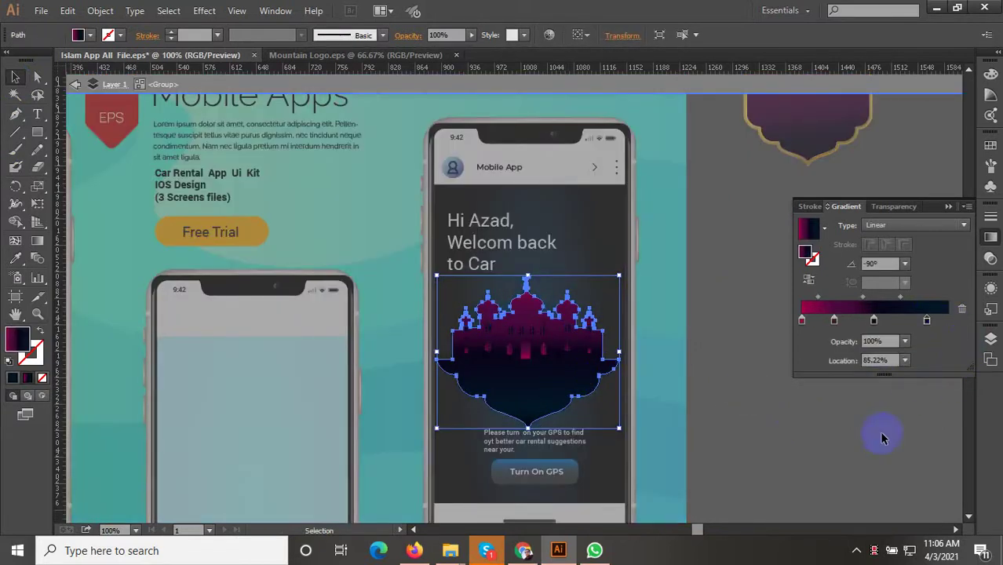
double_click(746, 459)
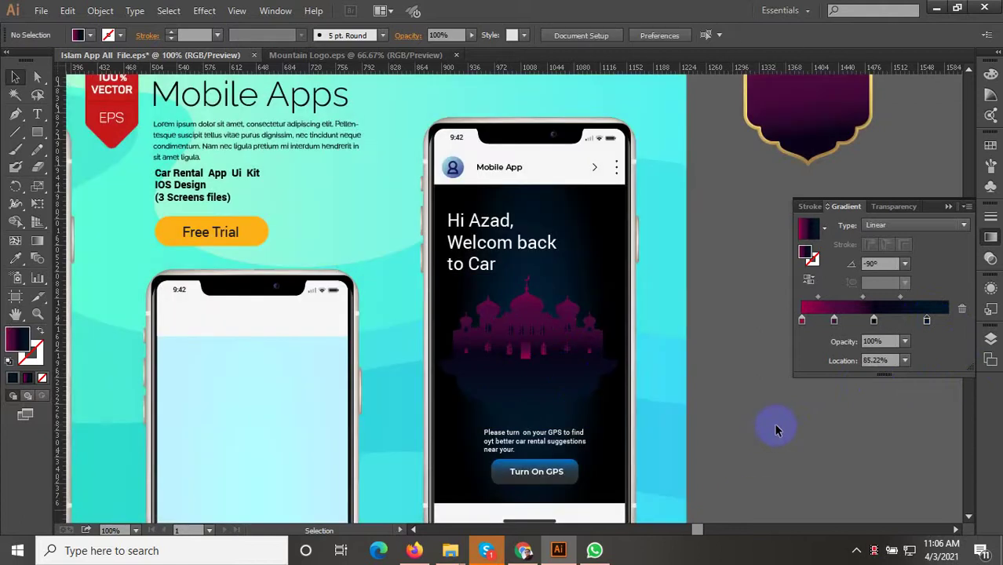
Undo the change and reselect the whole mosque group with the Selection tool
key(ctrl+z)
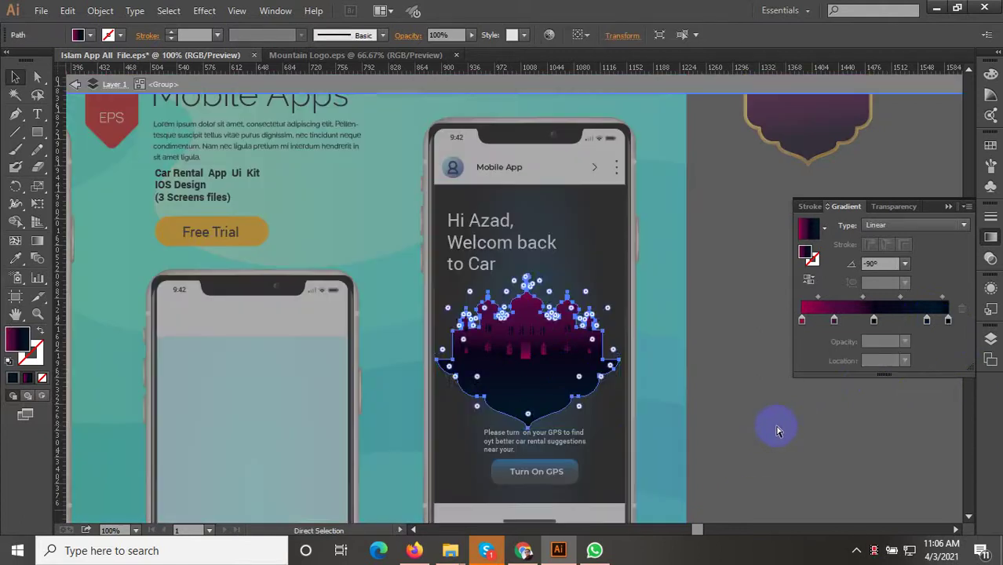
key(v)
click(782, 421)
double_click(781, 422)
scroll(787, 430, down, 1)
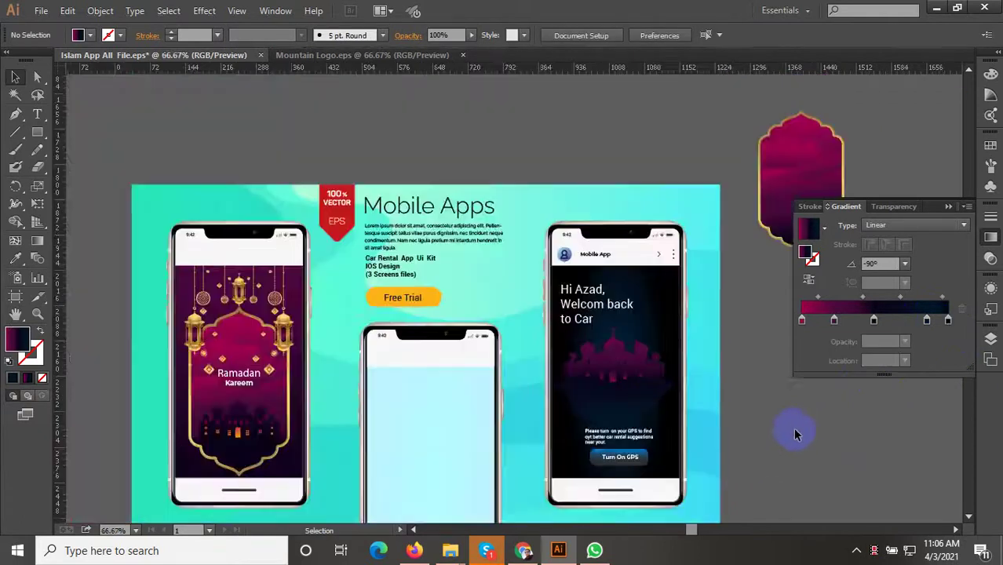
scroll(797, 434, up, 2)
click(463, 347)
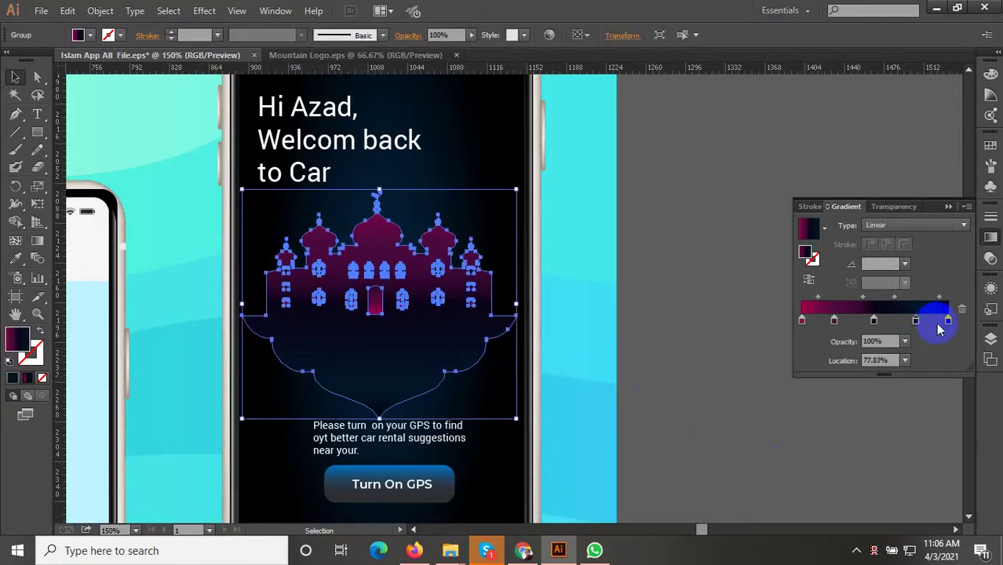
Try sliding the dark gradient stop inward to about 70%, preview, then undo
drag(944, 321, 907, 321)
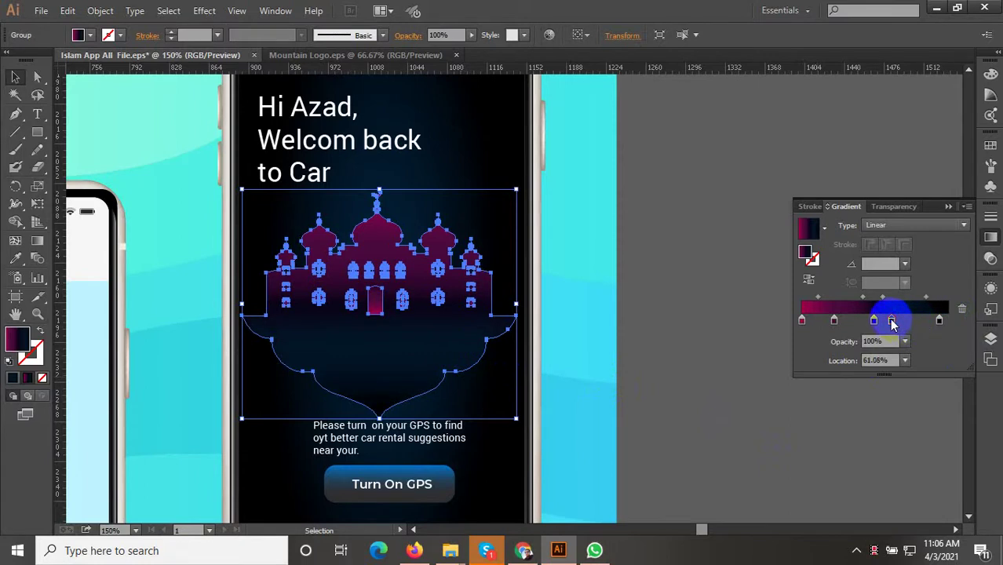
click(734, 414)
scroll(745, 428, down, 1)
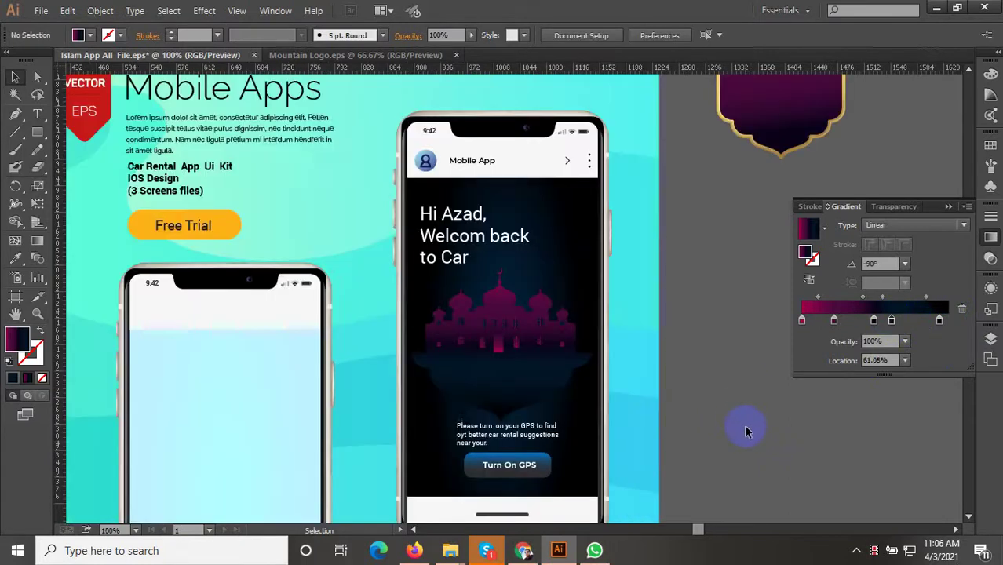
key(ctrl+z)
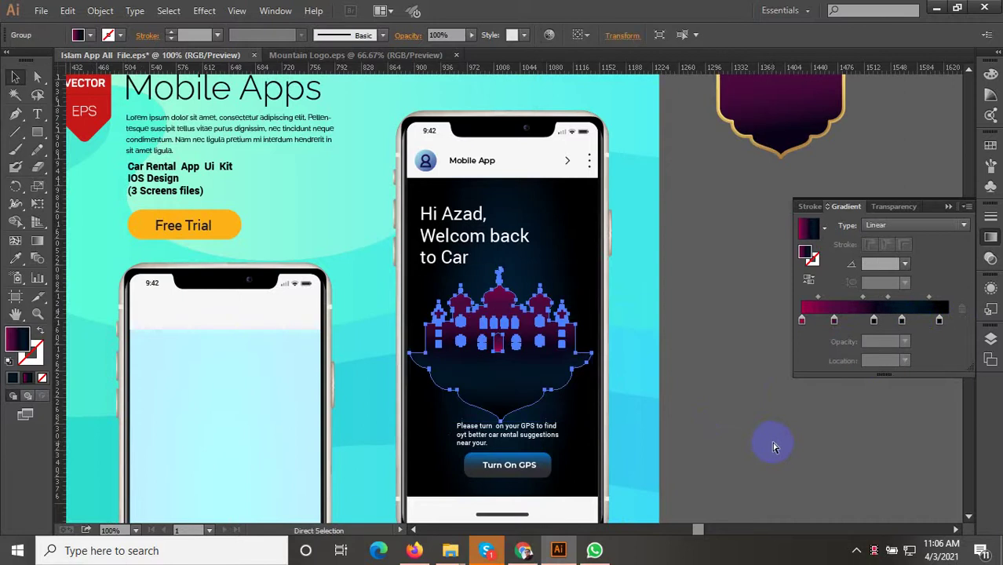
drag(902, 320, 915, 320)
click(763, 430)
scroll(776, 446, down, 2)
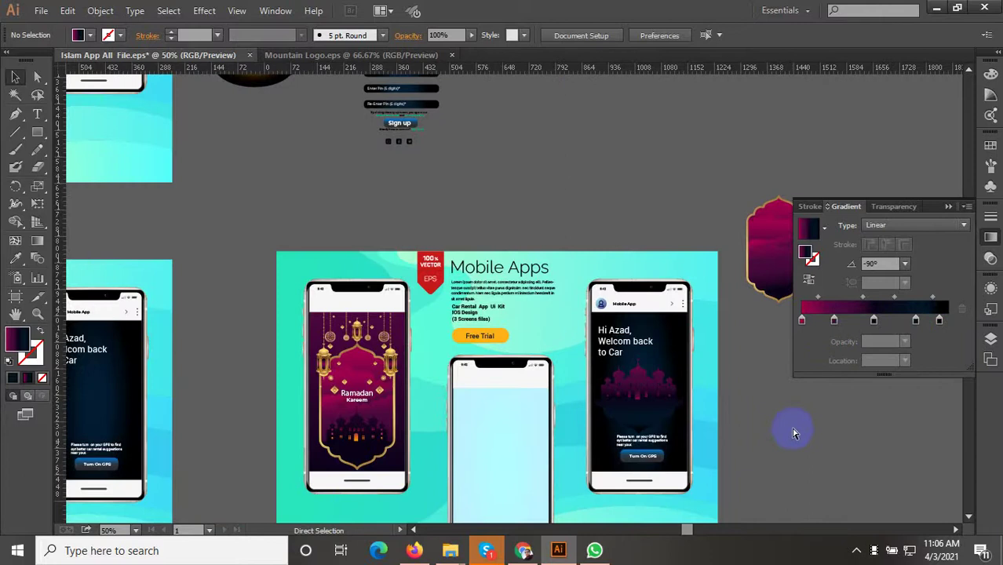
key(ctrl+z)
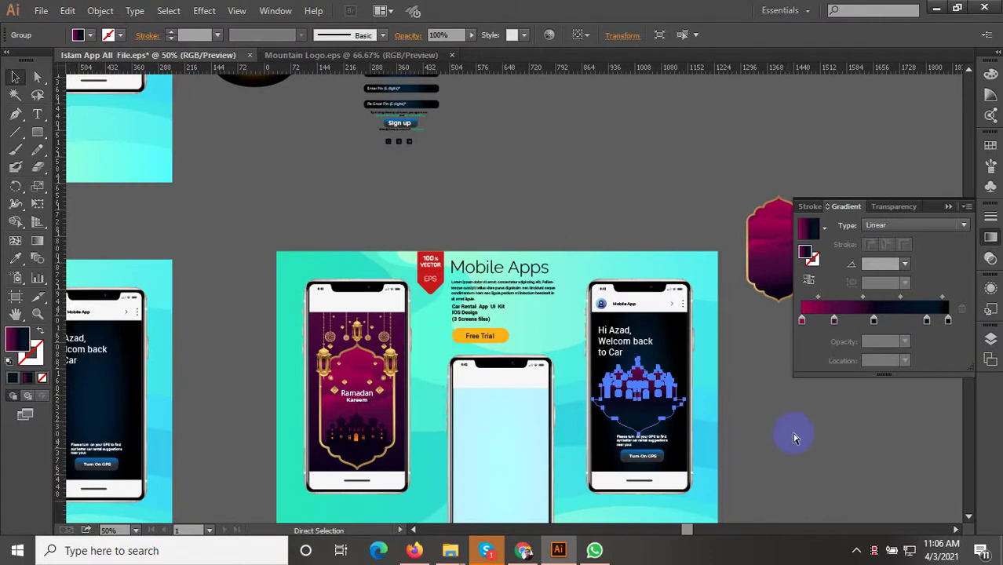
key(ctrl+z)
key(ctrl+z)
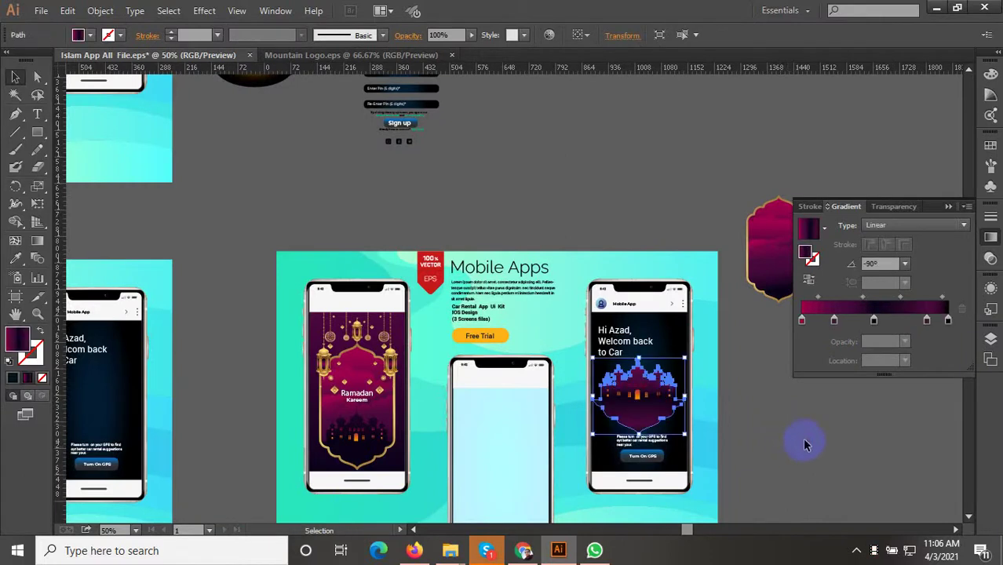
Deselect and reselect the mosque artwork to compare the gradient result
click(802, 437)
scroll(806, 433, up, 1)
scroll(793, 440, up, 1)
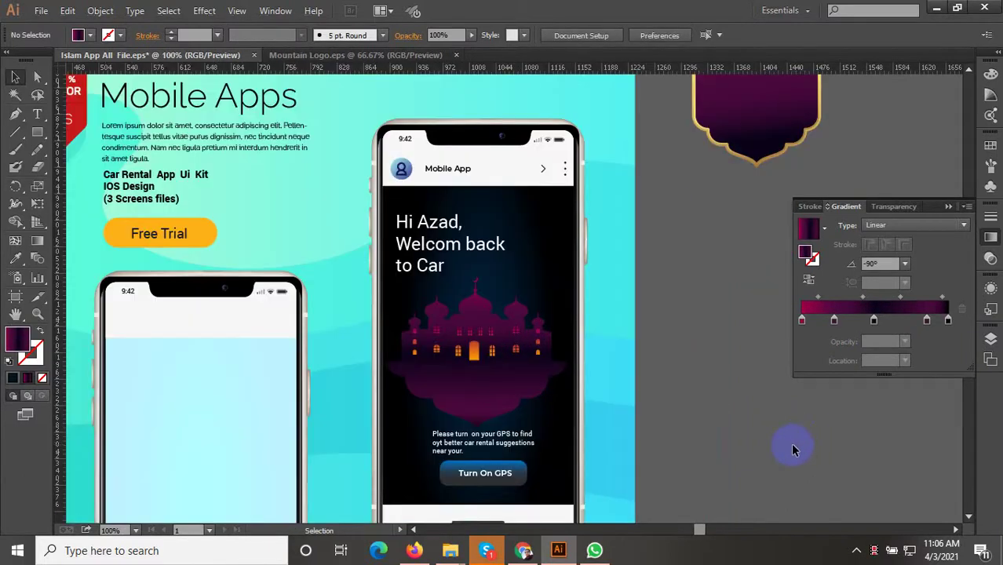
click(520, 411)
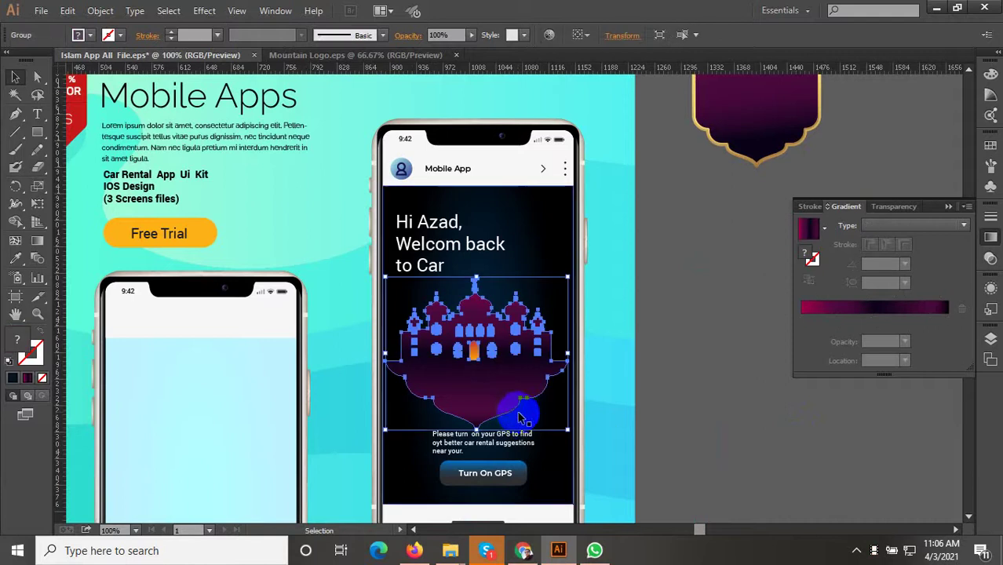
click(773, 445)
scroll(745, 449, down, 1)
scroll(769, 464, up, 2)
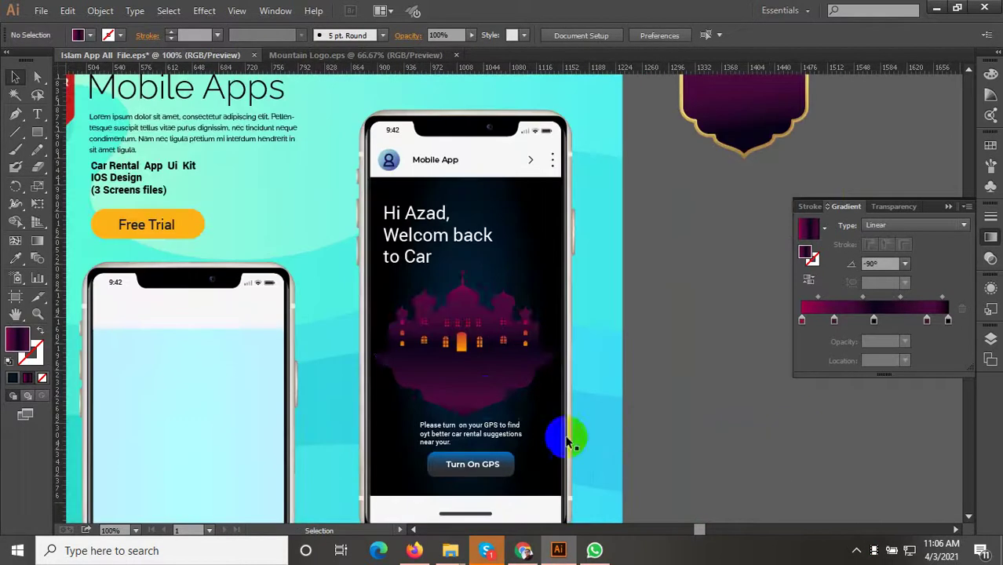
scroll(467, 399, up, 1)
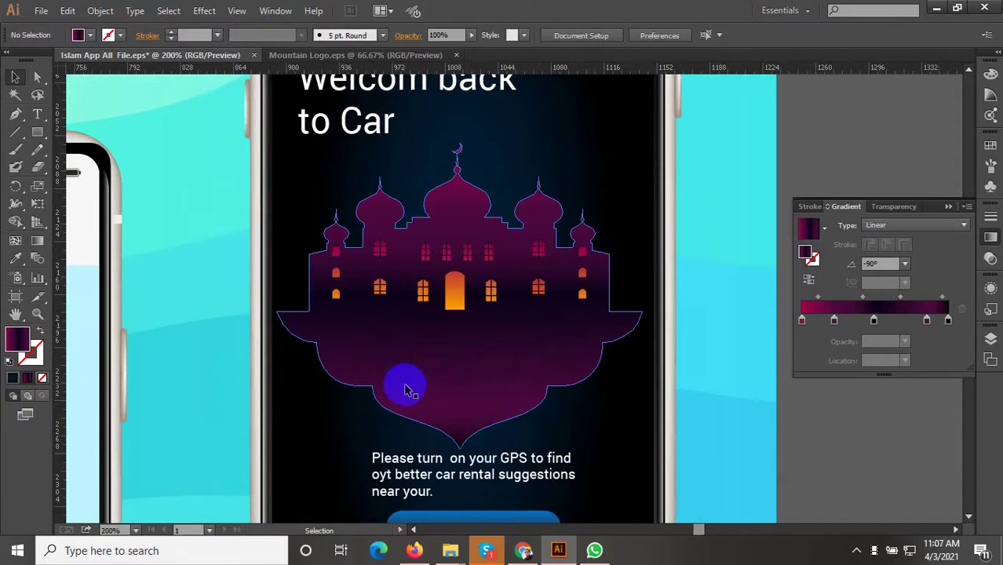
scroll(426, 322, up, 1)
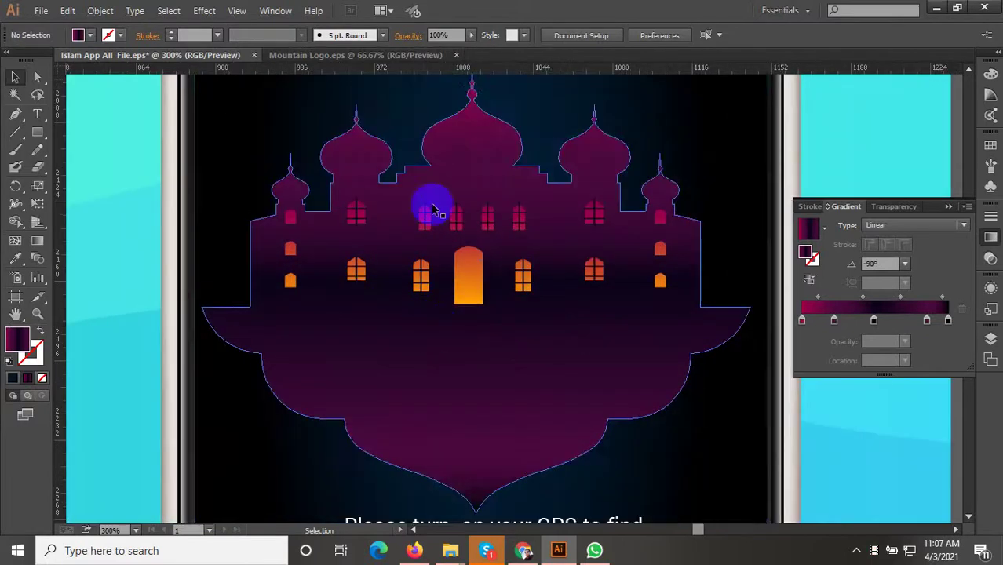
Drag a horizontal guide from the top ruler to the line where the building meets its base
mouse_move(426, 85)
mouse_down()
mouse_move(497, 292)
mouse_move(466, 392)
mouse_up()
scroll(465, 392, down, 3)
click(538, 226)
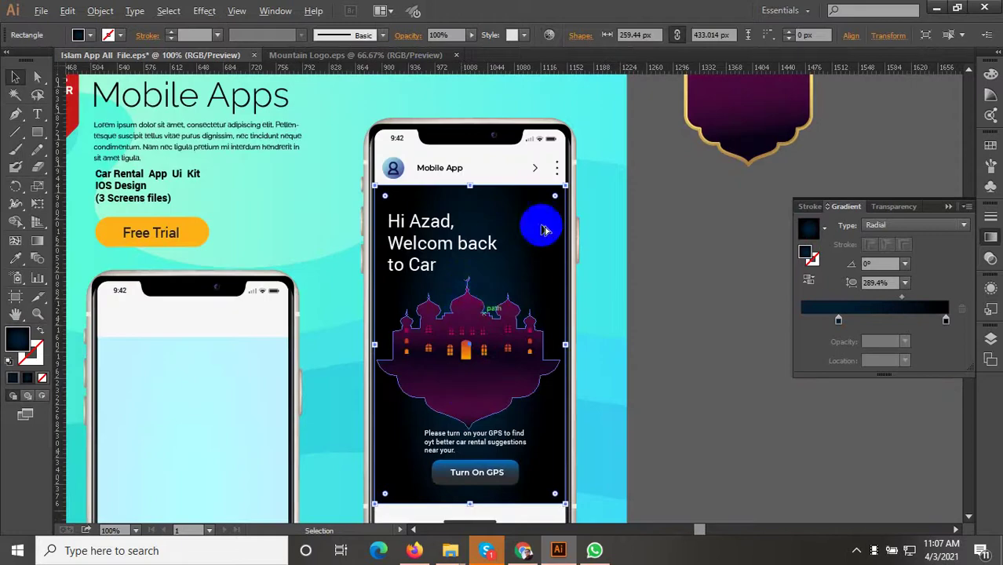
click(641, 301)
scroll(492, 403, up, 1)
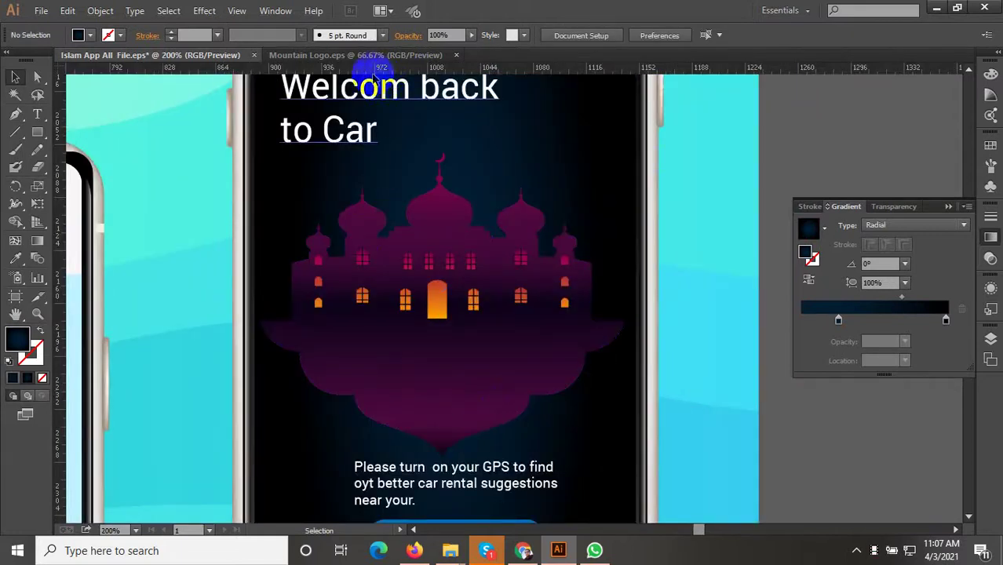
drag(370, 67, 284, 321)
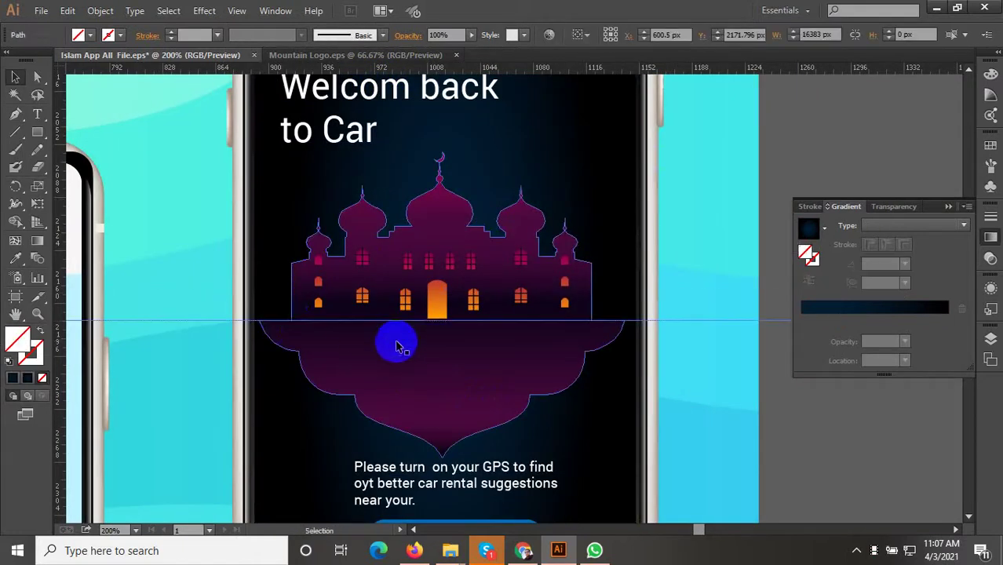
Select the mosque artwork and show the Pathfinder panel
click(395, 343)
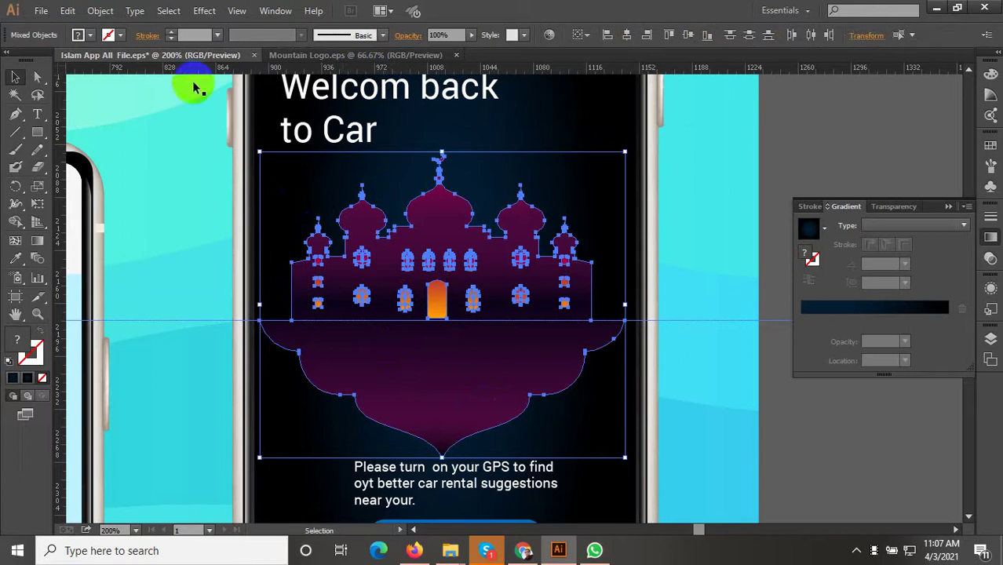
click(276, 11)
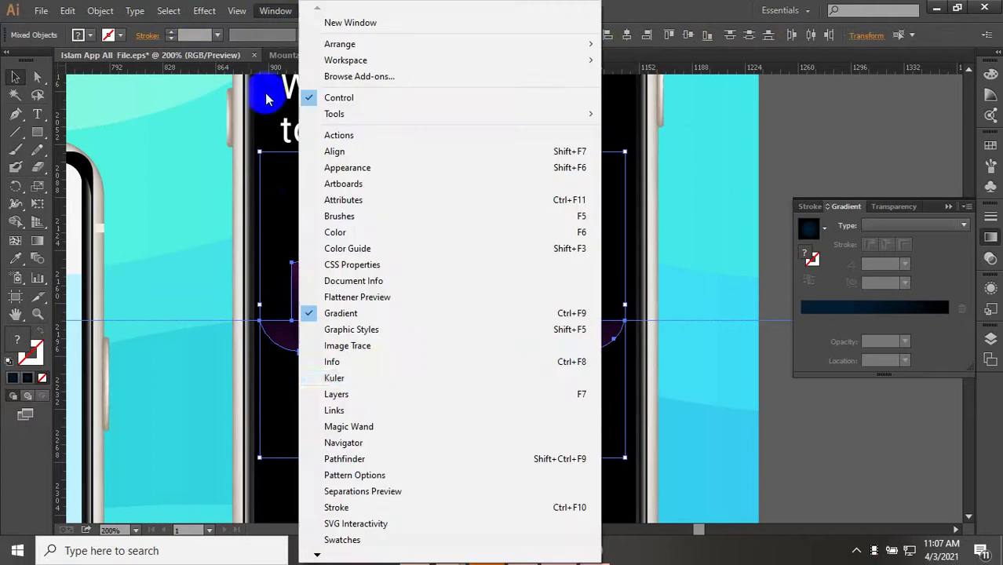
click(345, 459)
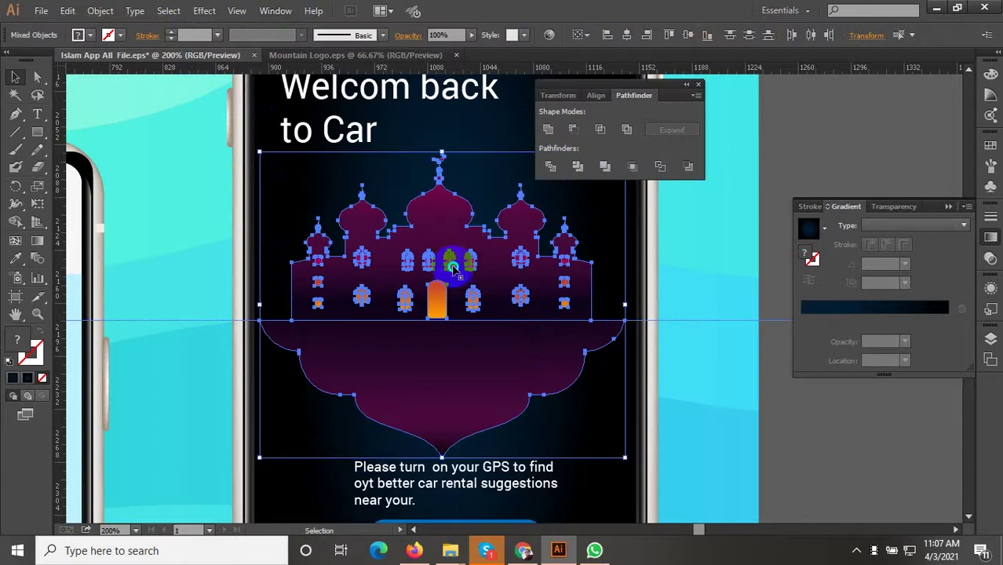
Ungroup the mosque and select its curved base shape
right_click(453, 266)
click(491, 352)
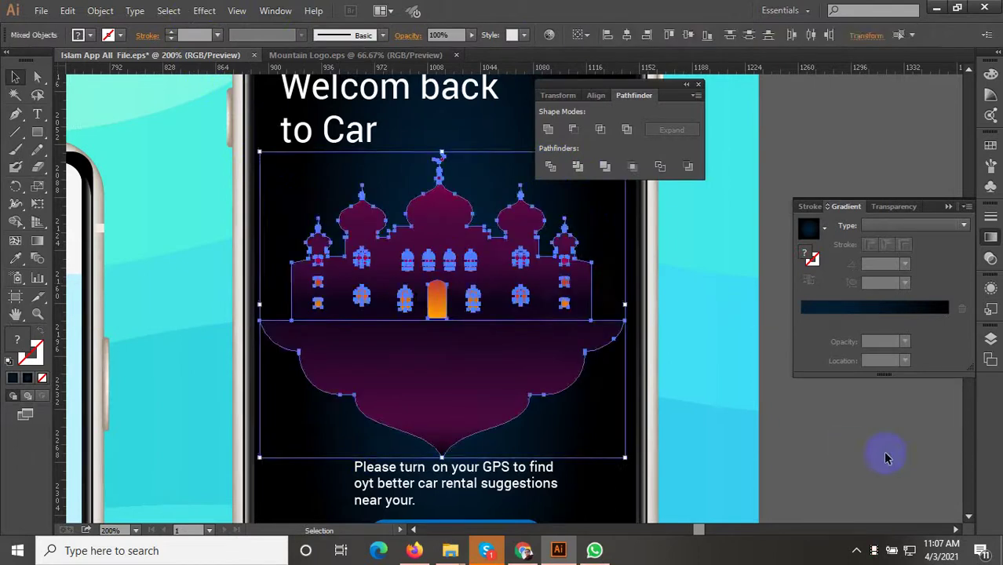
click(528, 422)
click(523, 399)
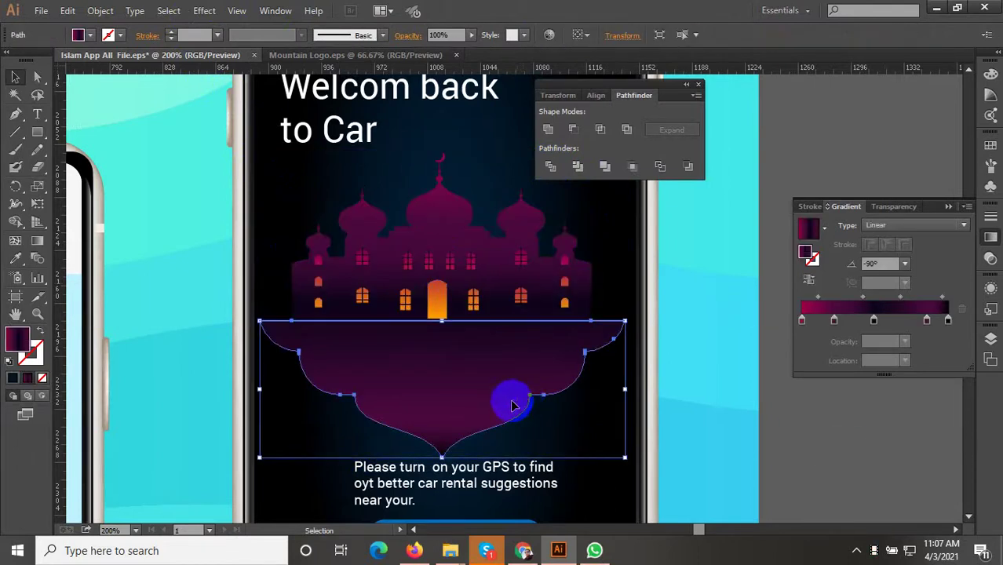
Cut the curved base and paste it on the pasteboard to the right of the phone
key(Delete)
scroll(352, 424, down, 2)
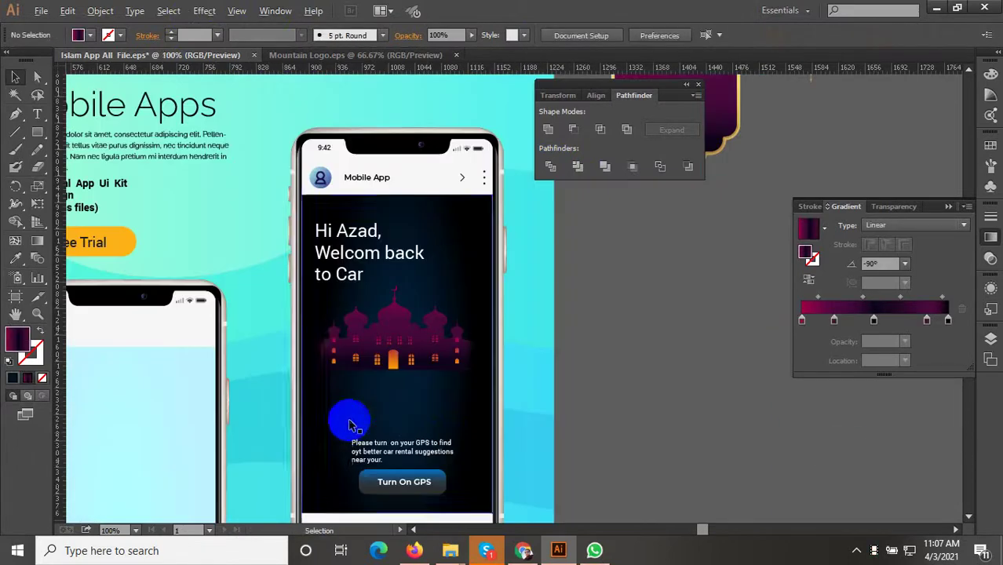
key(ctrl+v)
drag(506, 281, 711, 270)
click(717, 434)
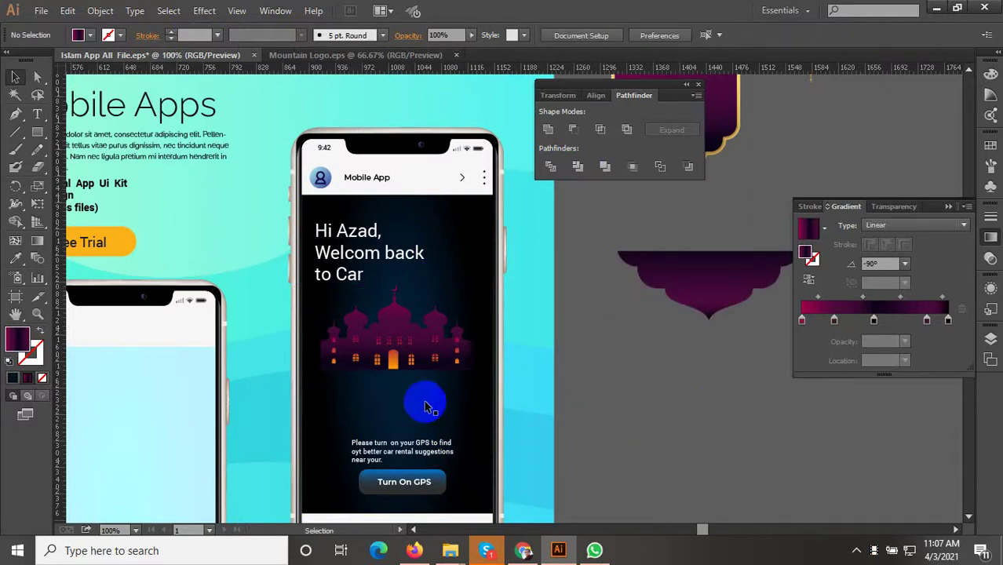
Move the mosque building higher on the phone screen
scroll(425, 403, up, 2)
click(408, 342)
drag(421, 322, 537, 325)
scroll(416, 306, down, 2)
scroll(443, 329, up, 1)
click(746, 359)
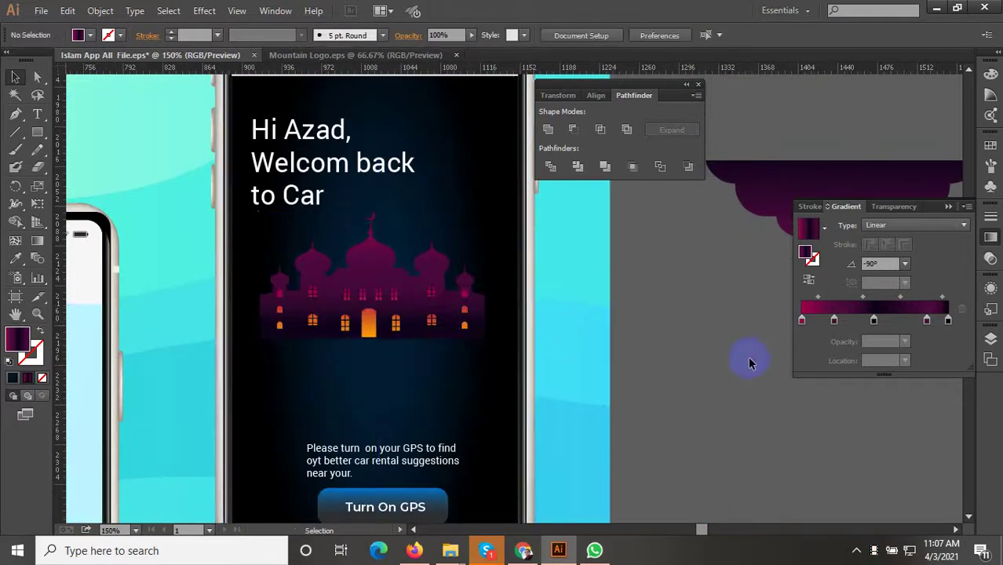
Box-select the mosque parts without the background curves and group them
click(394, 328)
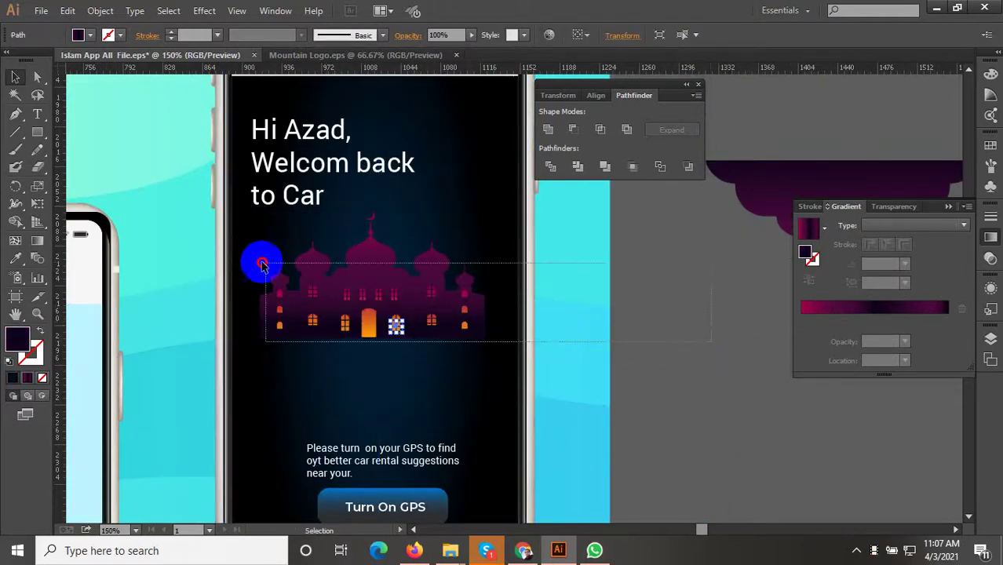
drag(712, 346, 251, 224)
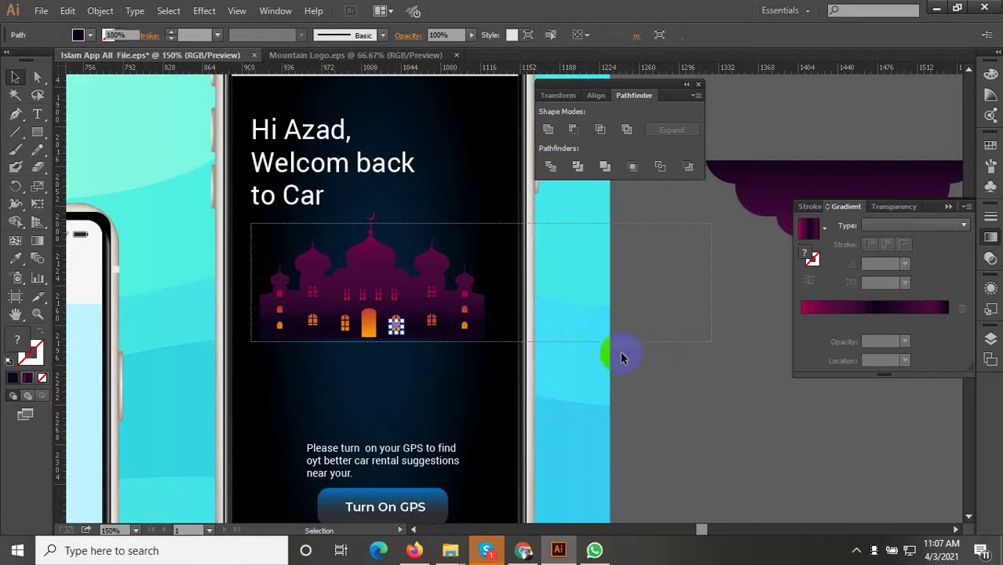
drag(621, 359, 636, 359)
shift+click(475, 395)
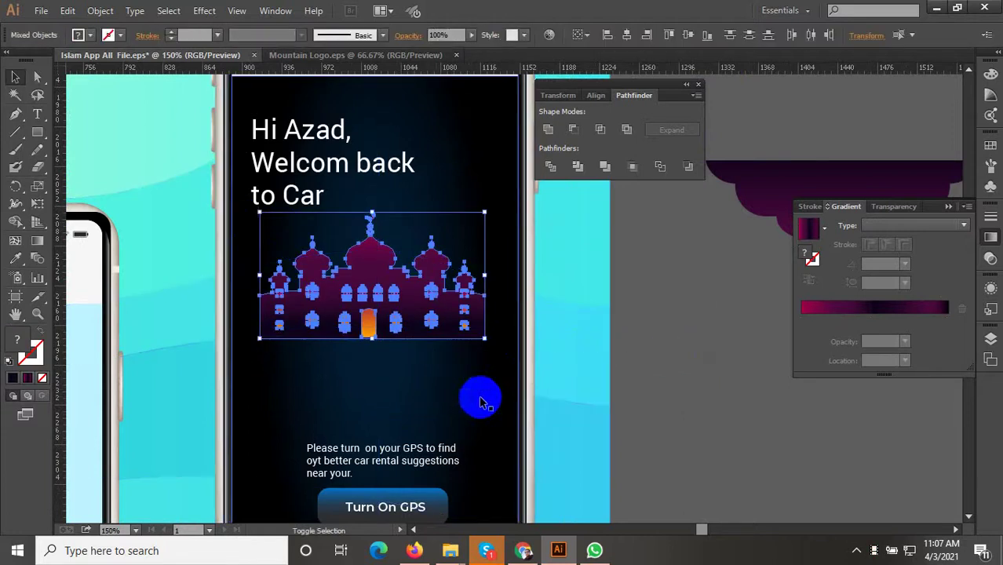
right_click(414, 305)
click(442, 348)
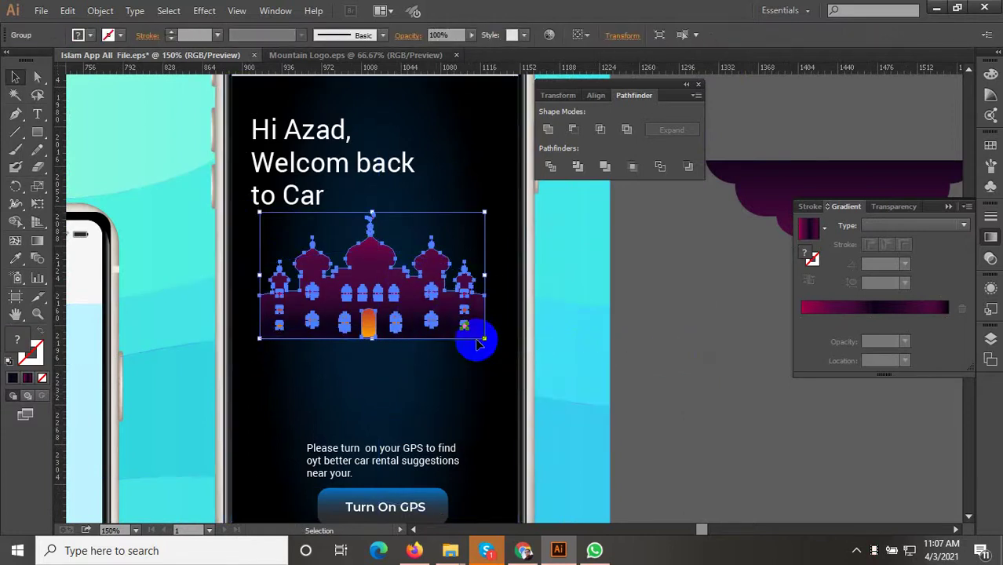
Enlarge the mosque group to about 256 × 144 px and move it straight down
drag(484, 340, 518, 384)
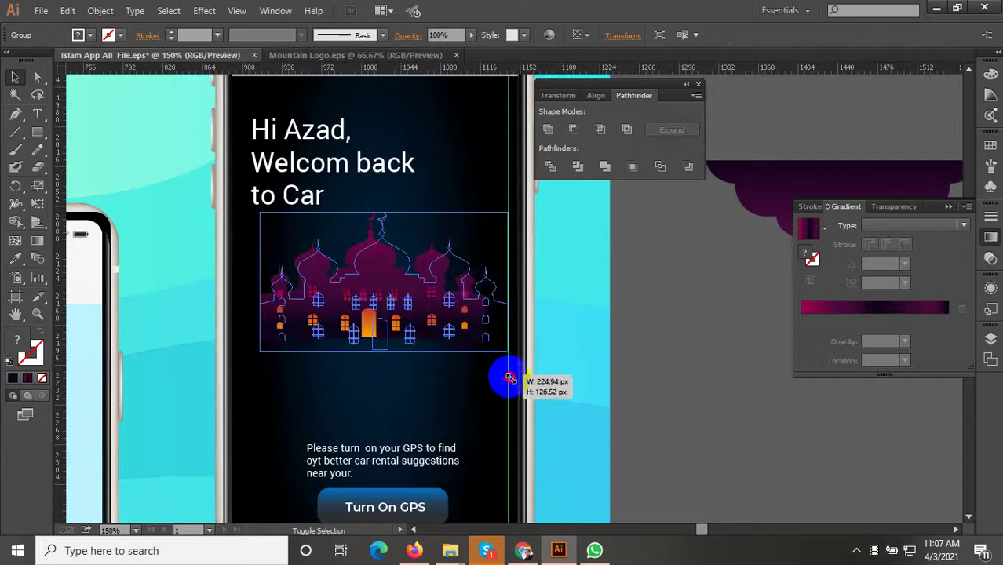
scroll(286, 373, up, 1)
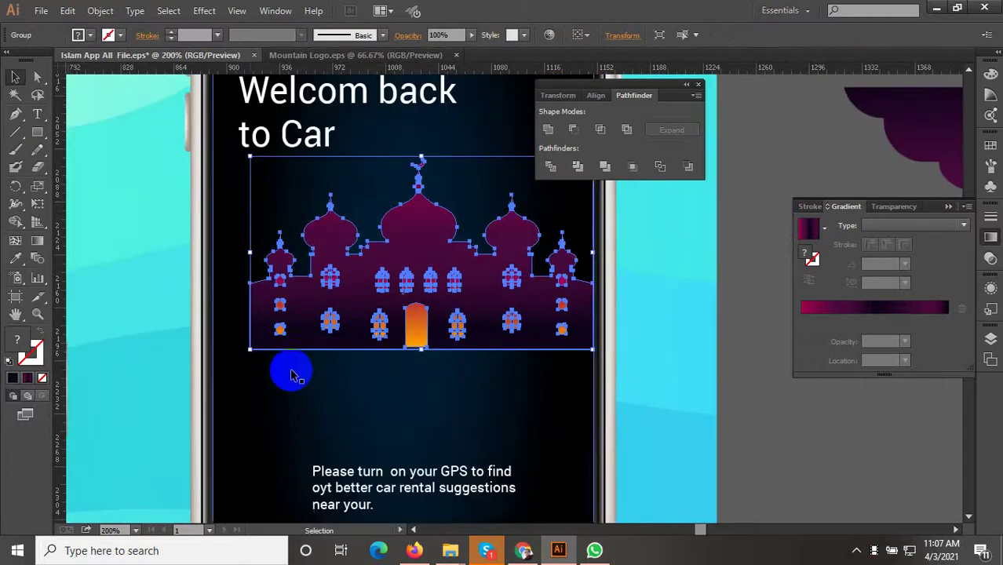
drag(253, 348, 216, 369)
scroll(385, 377, down, 1)
scroll(396, 329, up, 3)
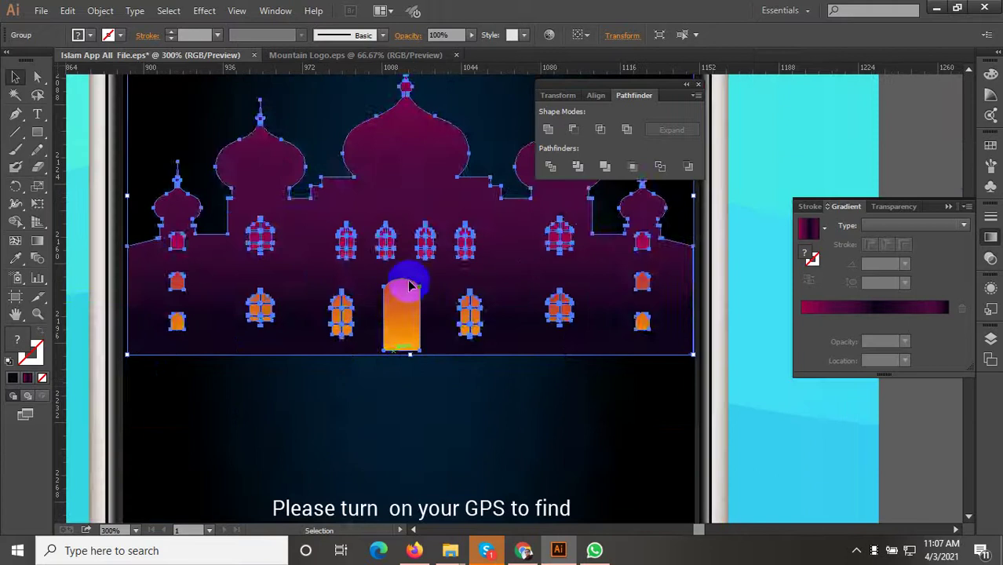
drag(403, 280, 414, 400)
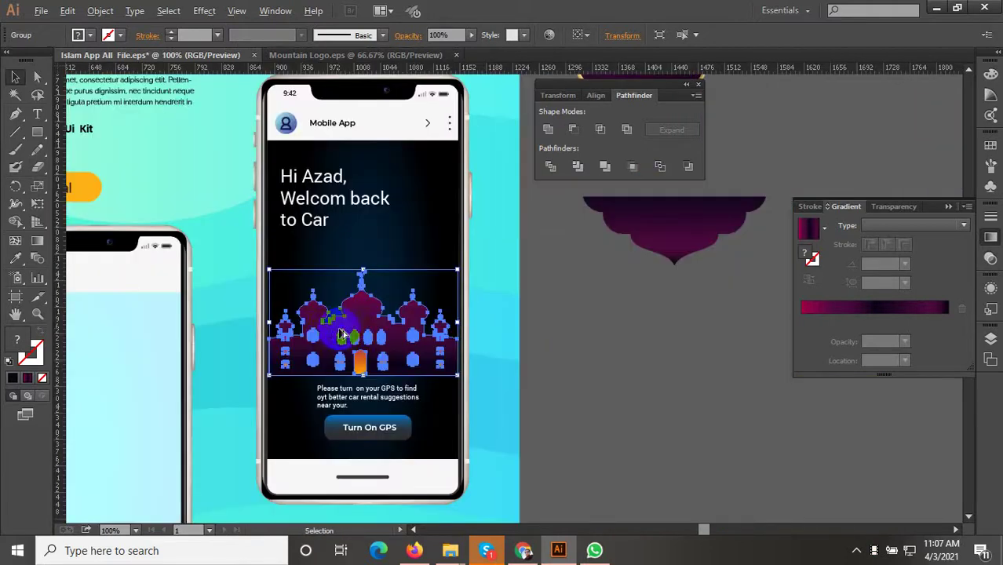
key(ctrl+1)
click(640, 373)
scroll(628, 400, down, 1)
Nudge the mosque group slightly lower on the screen
scroll(609, 371, up, 1)
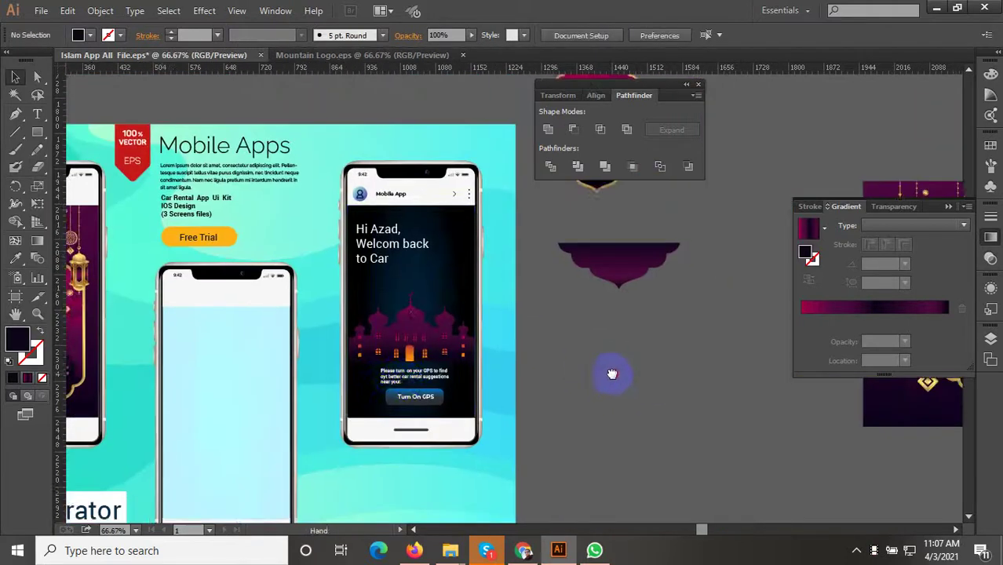
scroll(421, 316, up, 3)
click(425, 287)
scroll(428, 286, up, 2)
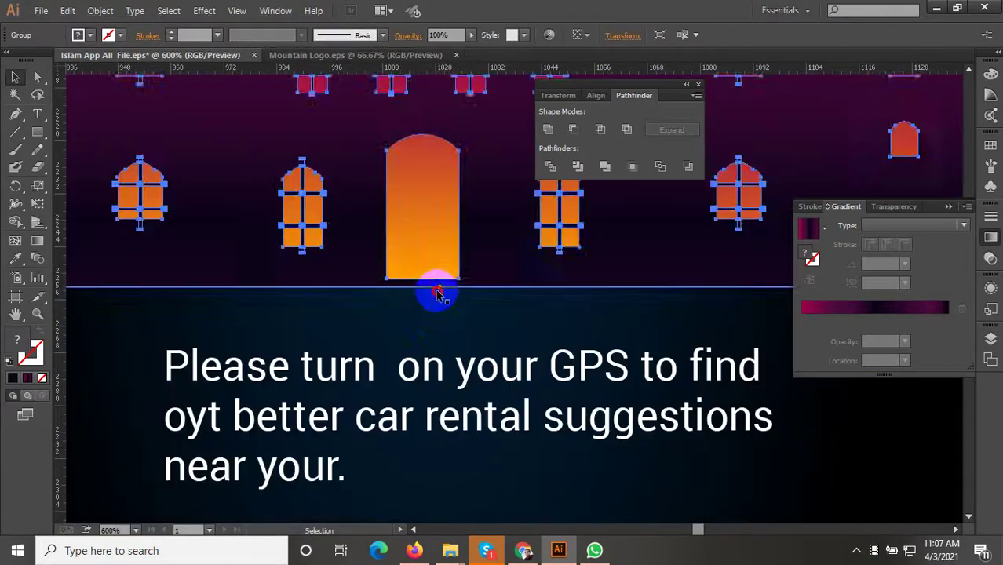
mouse_move(436, 286)
mouse_down()
mouse_move(449, 290)
mouse_move(497, 262)
mouse_up()
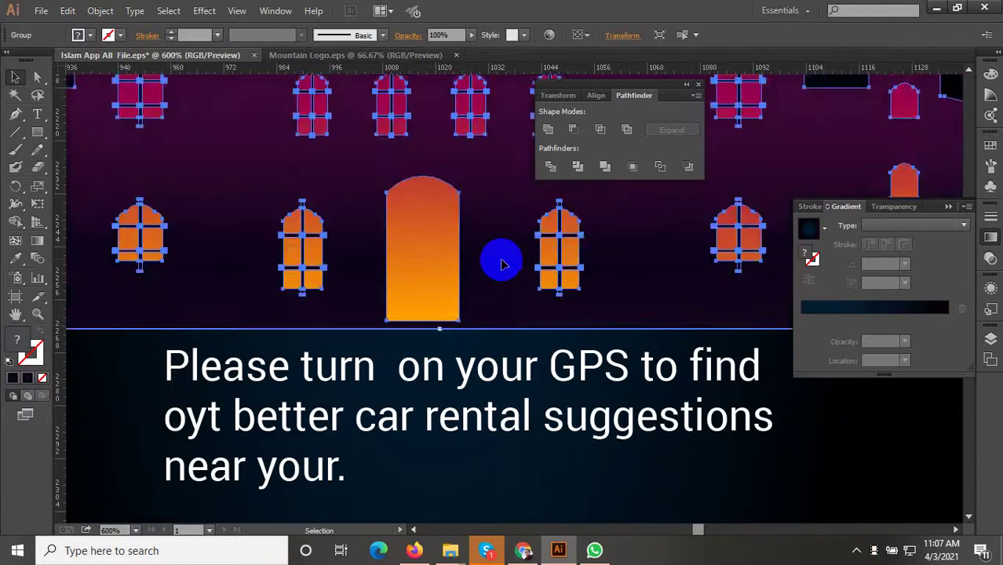
scroll(463, 366, down, 3)
click(656, 416)
Pan over to the Ramadan Kareem artwork and select its lanterns
scroll(487, 396, down, 3)
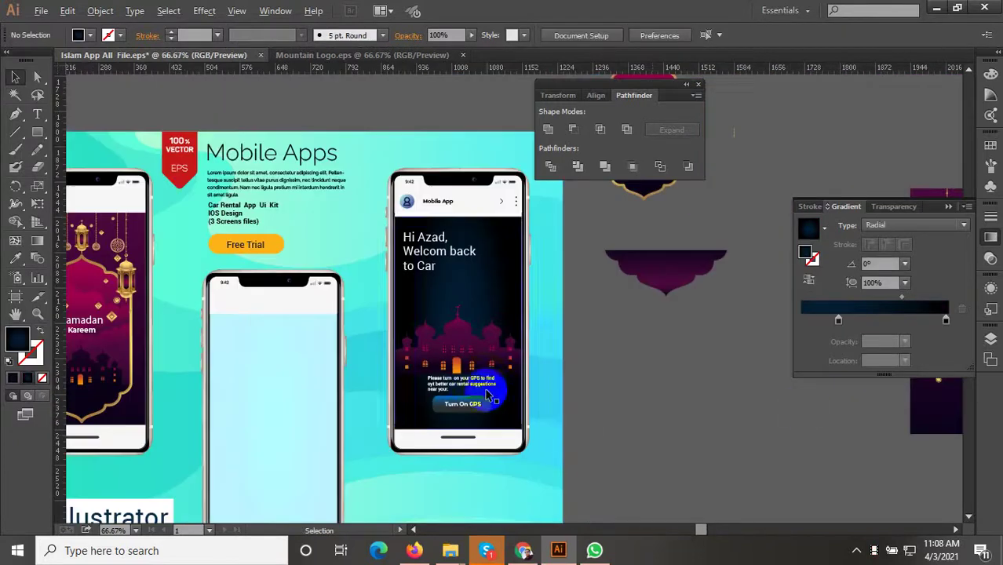
scroll(652, 433, down, 1)
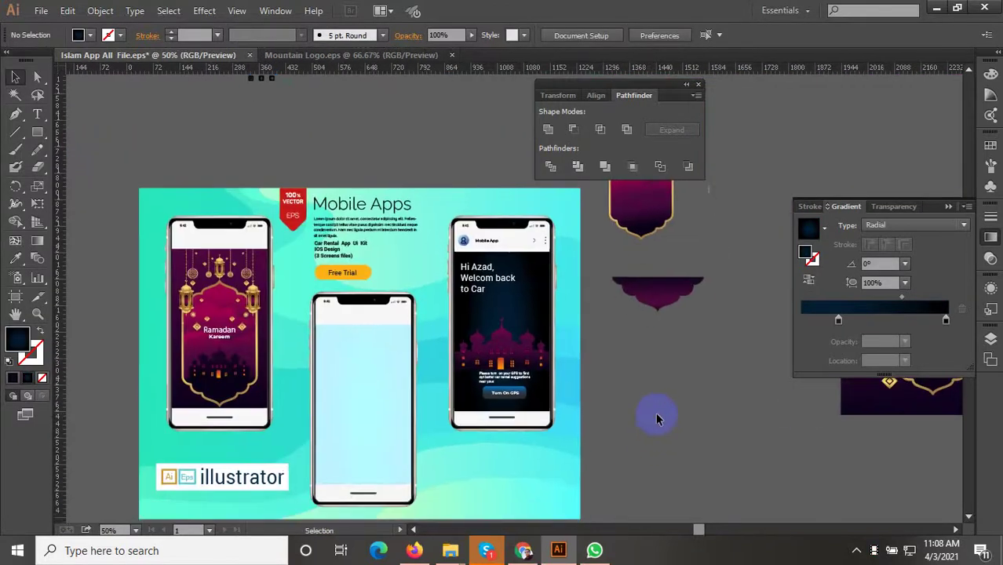
drag(662, 393, 493, 409)
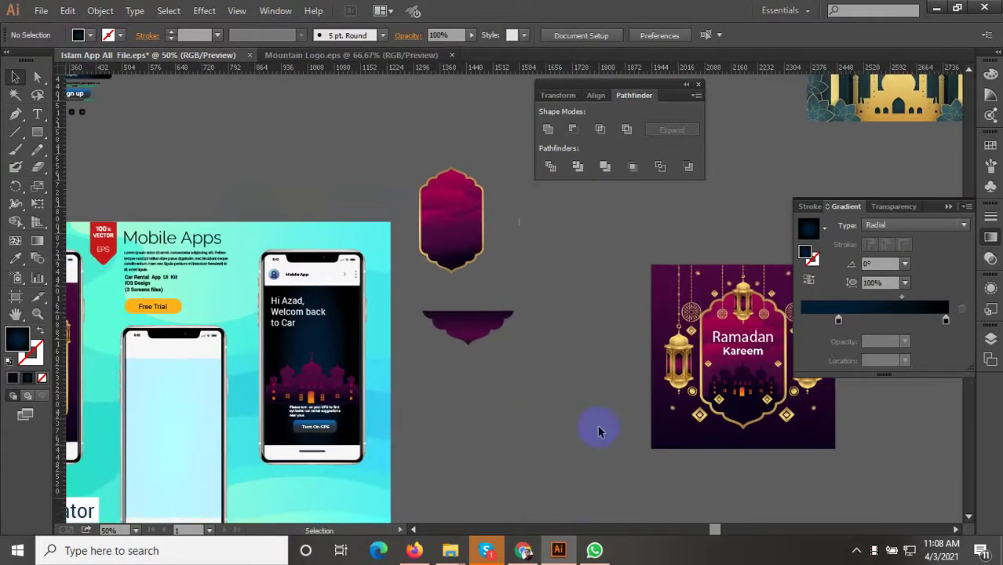
drag(601, 425, 497, 423)
click(593, 361)
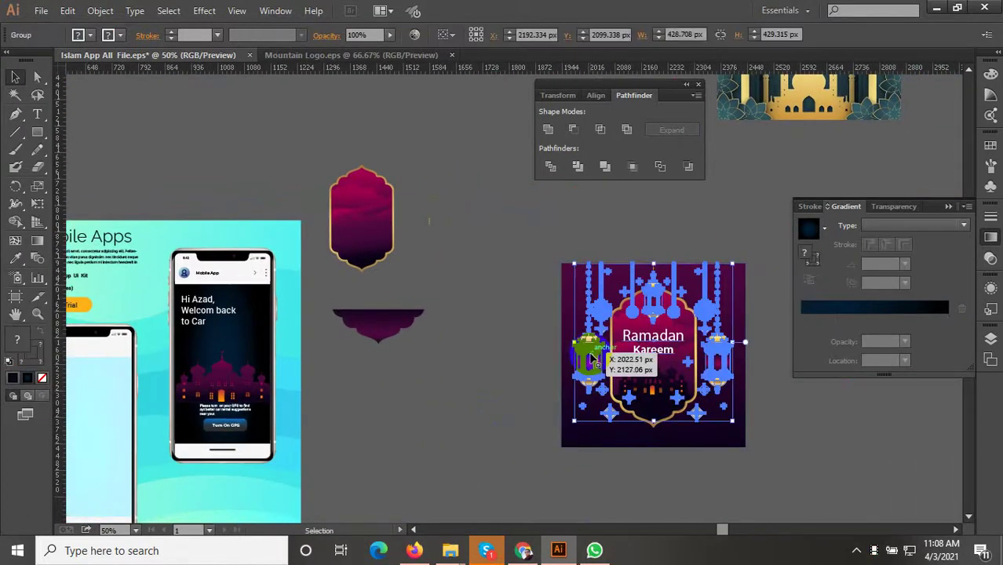
scroll(502, 408, up, 1)
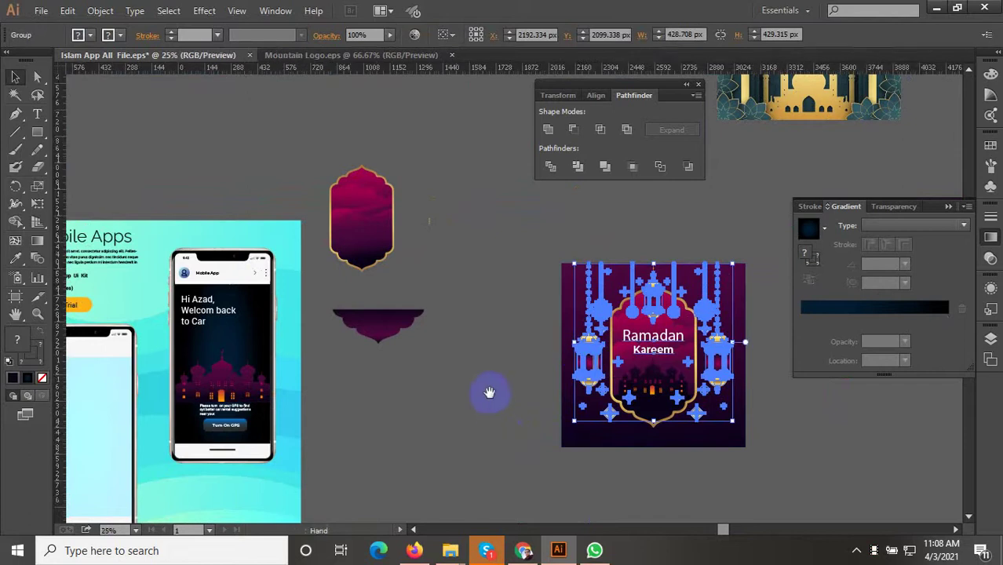
Enter the orange-mosque phone screen group in Isolation Mode
key(ctrl+minus)
scroll(473, 399, up, 1)
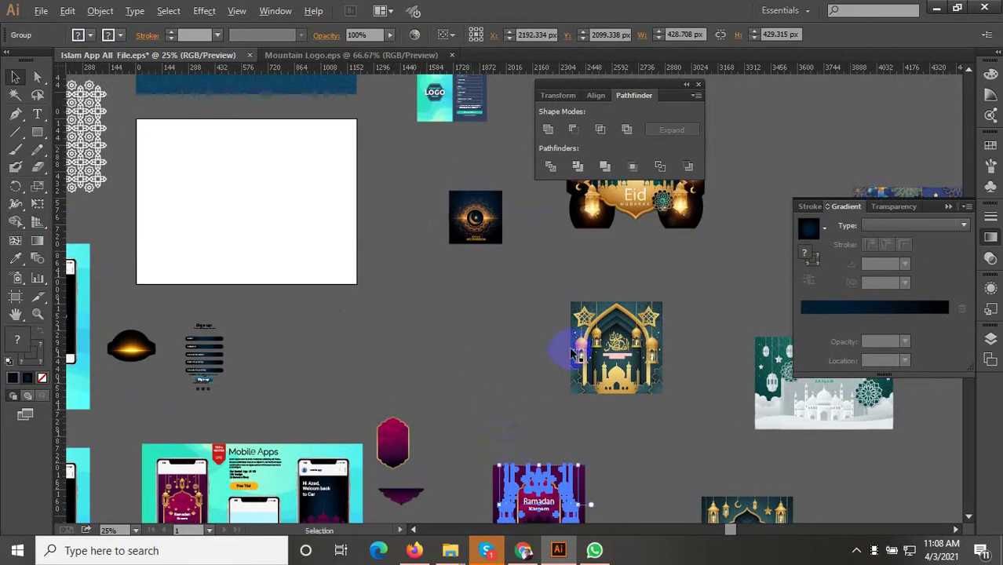
scroll(475, 399, down, 1)
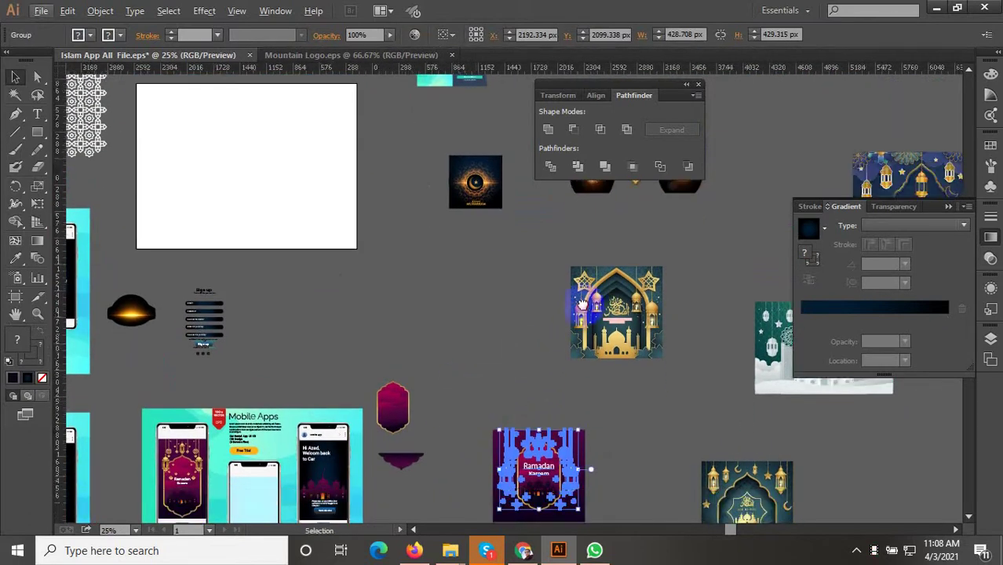
scroll(471, 396, up, 1)
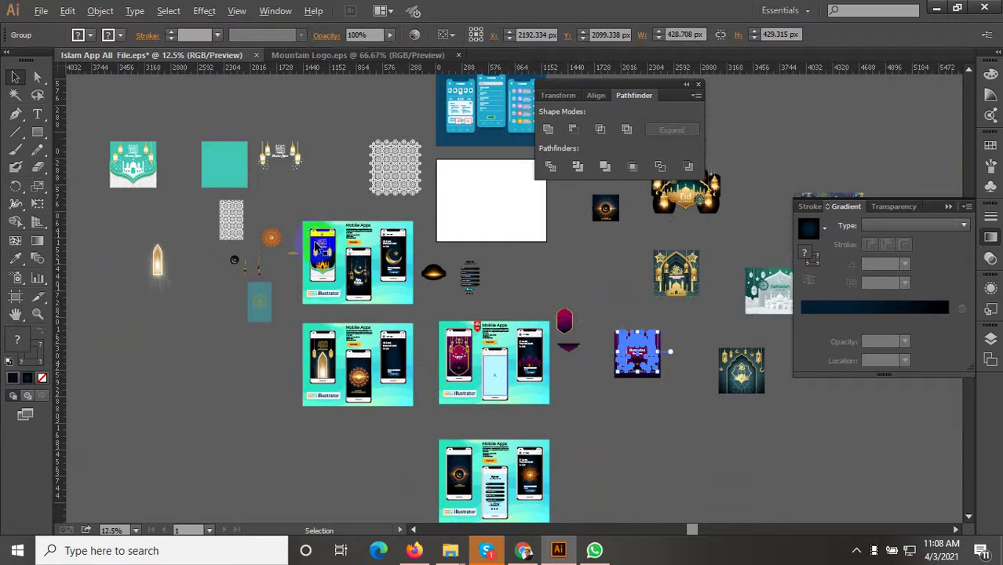
scroll(326, 244, up, 6)
click(299, 306)
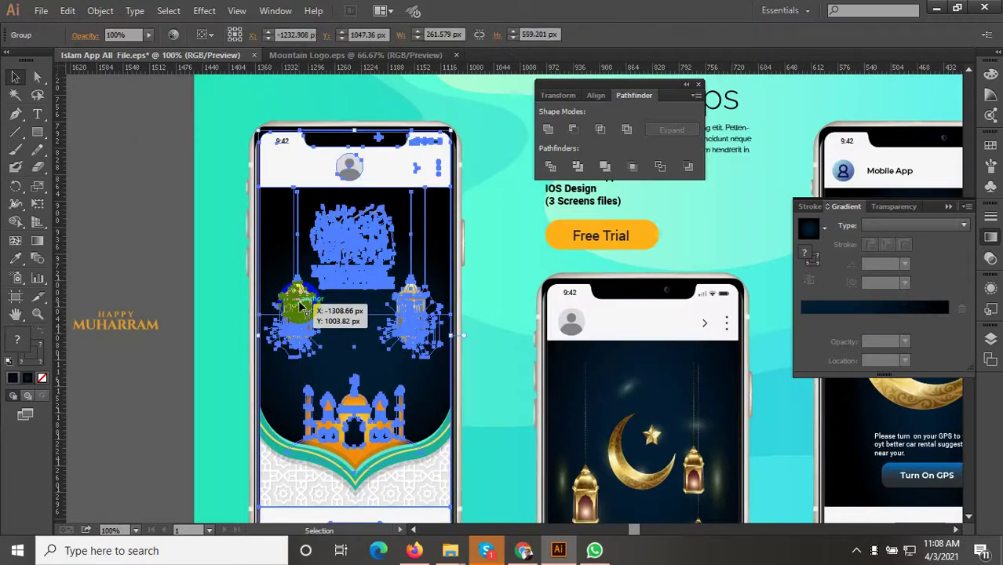
double_click(299, 305)
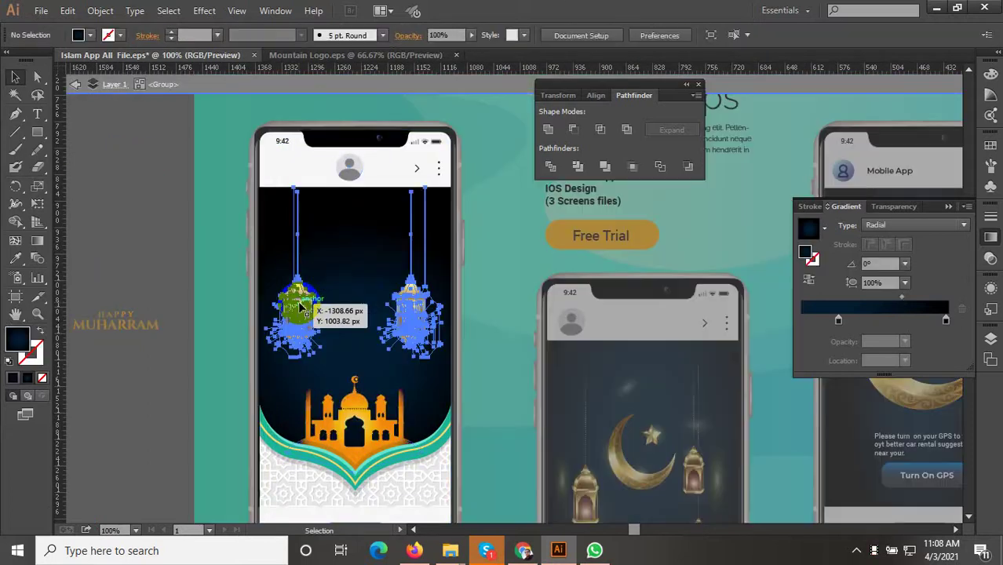
Bring both hanging lanterns from the orange-mosque mockup onto the purple mockup's right welcome screen
click(408, 311)
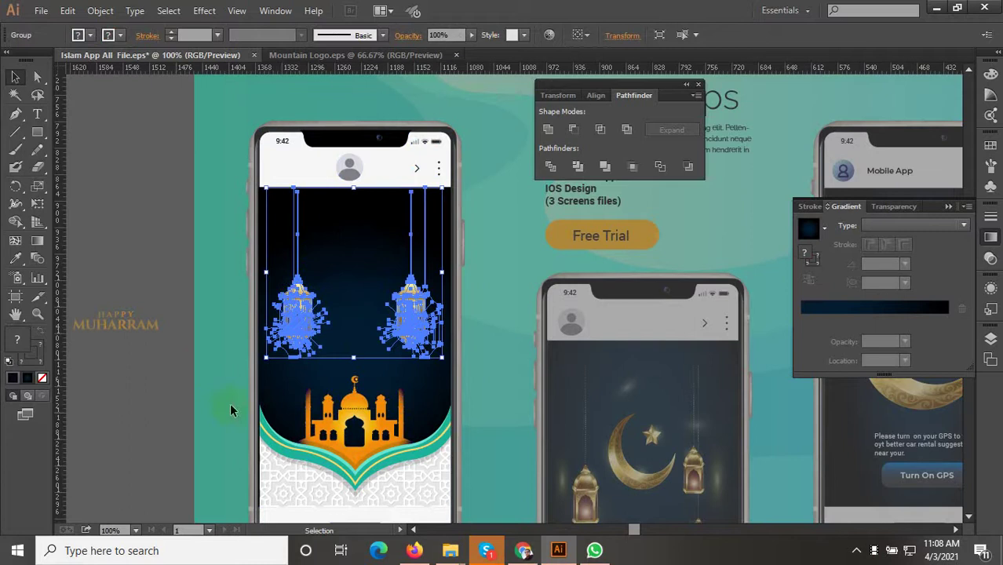
double_click(233, 407)
scroll(232, 361, down, 3)
drag(217, 253, 206, 247)
drag(630, 388, 405, 215)
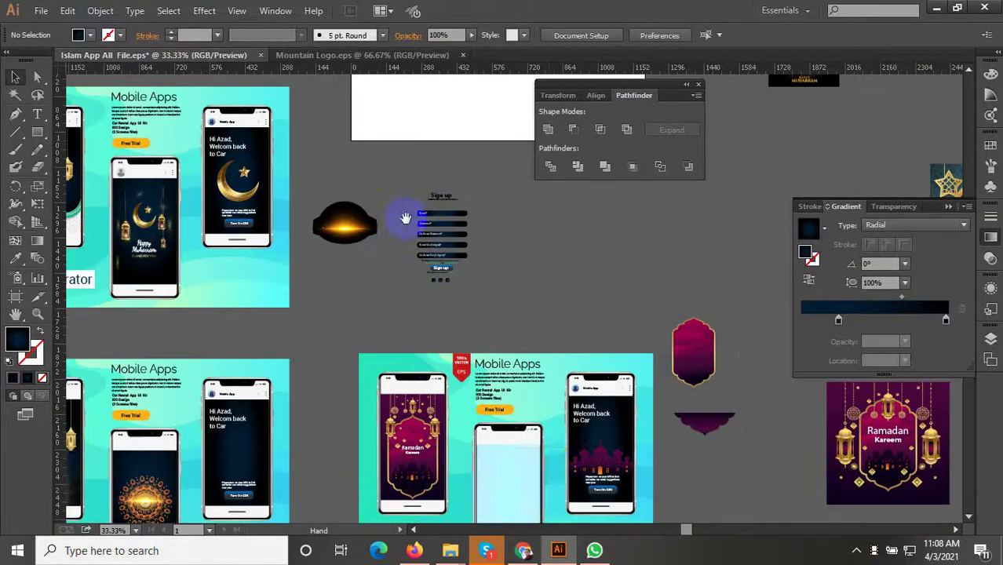
drag(537, 437, 594, 343)
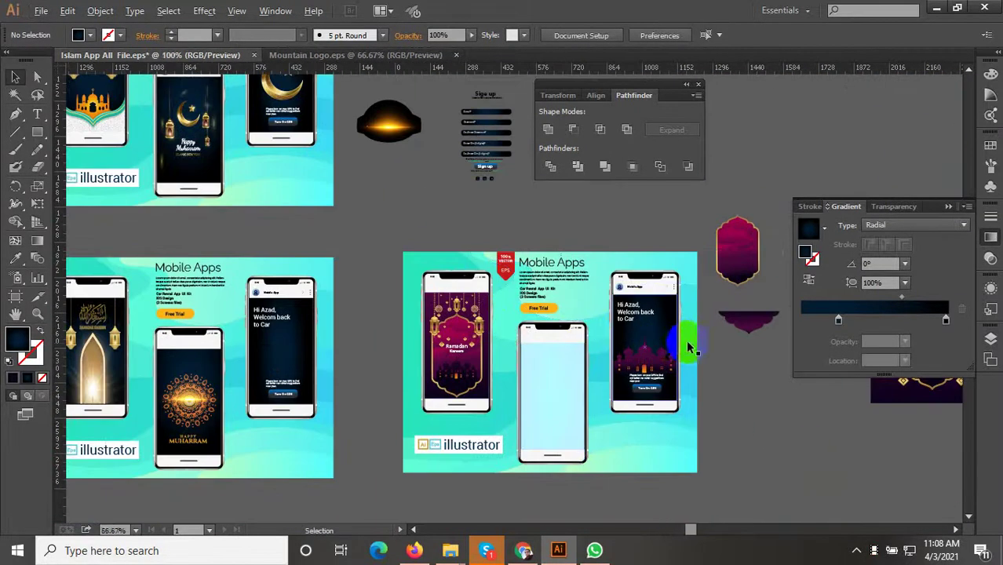
scroll(687, 342, up, 3)
mouse_move(704, 359)
mouse_down()
mouse_move(459, 398)
mouse_move(326, 402)
mouse_move(448, 384)
mouse_up()
scroll(325, 408, up, 1)
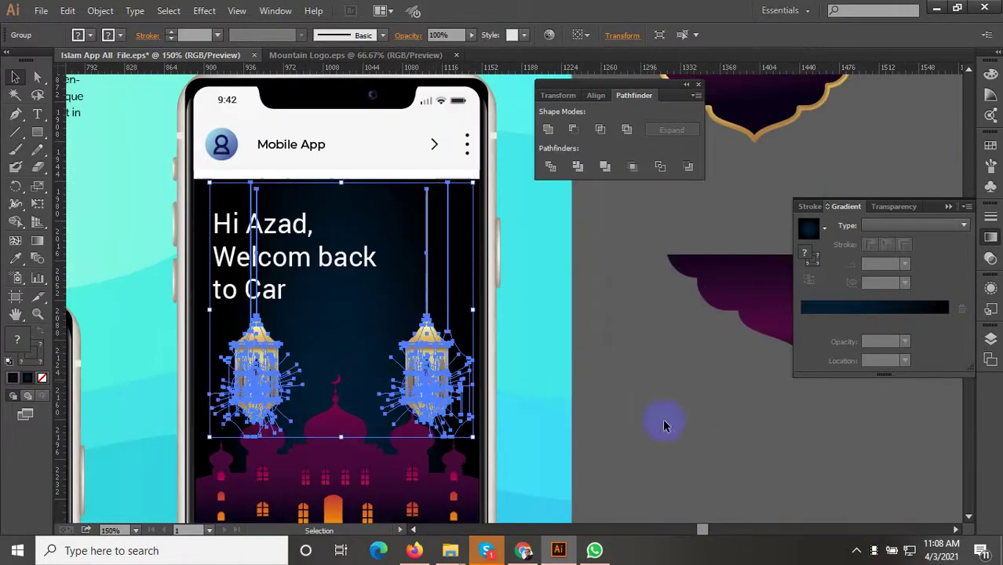
Nudge the lantern group a few pixels left and preview the placement
scroll(224, 377, up, 2)
drag(241, 362, 278, 371)
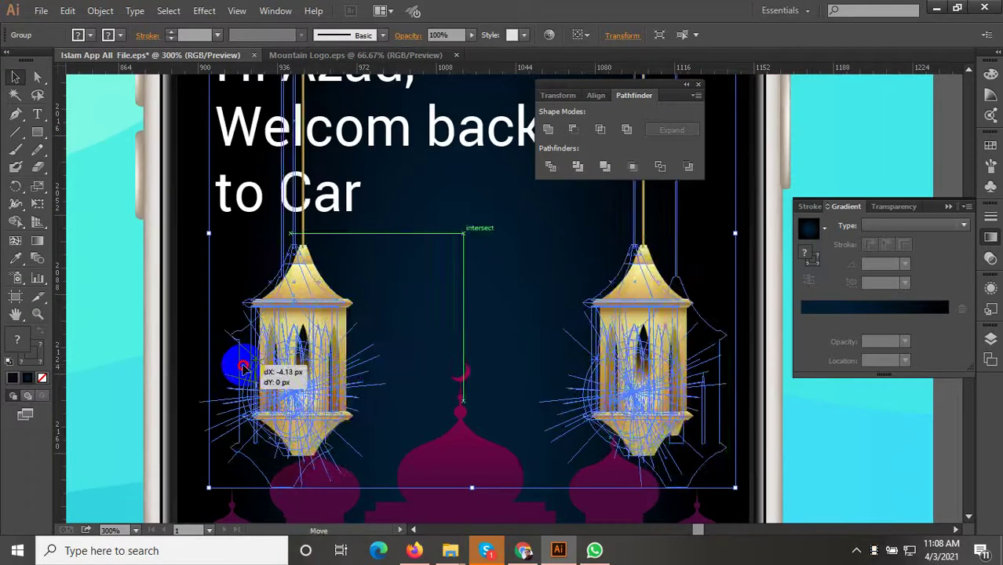
scroll(279, 371, down, 2)
click(716, 446)
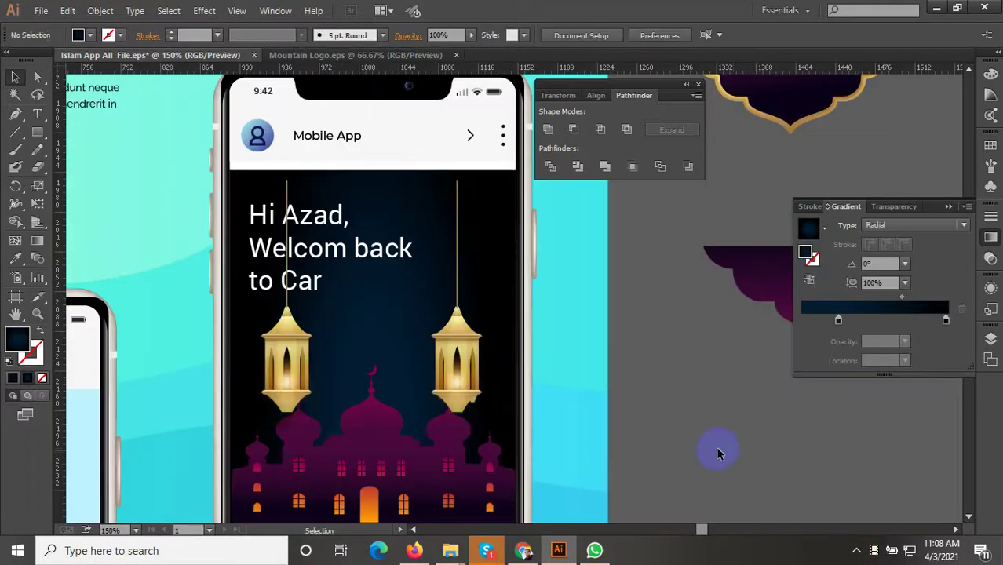
scroll(650, 438, down, 2)
scroll(620, 428, up, 2)
Raise the lanterns slightly straight up and check them against the domes
click(554, 388)
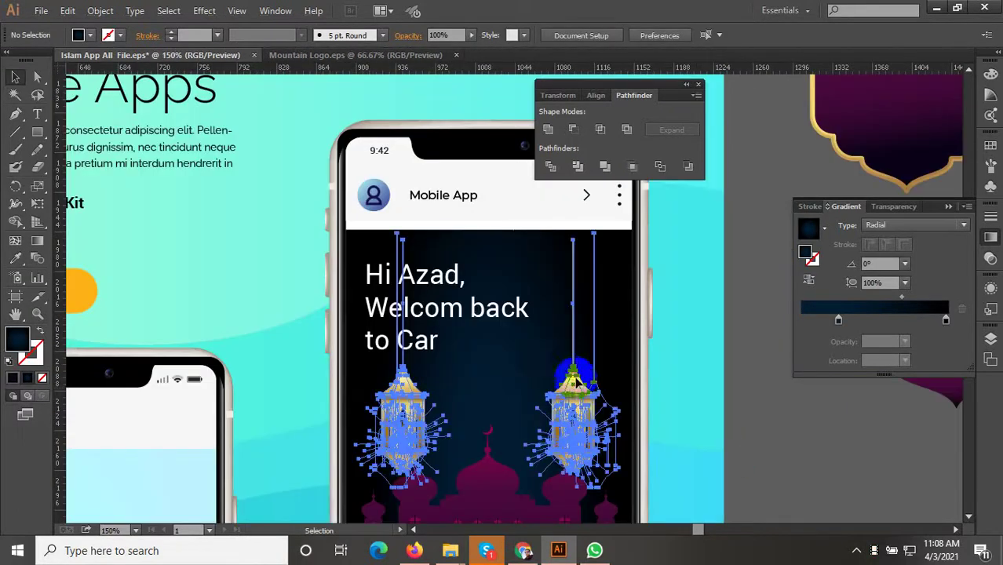
scroll(594, 213, up, 3)
click(562, 286)
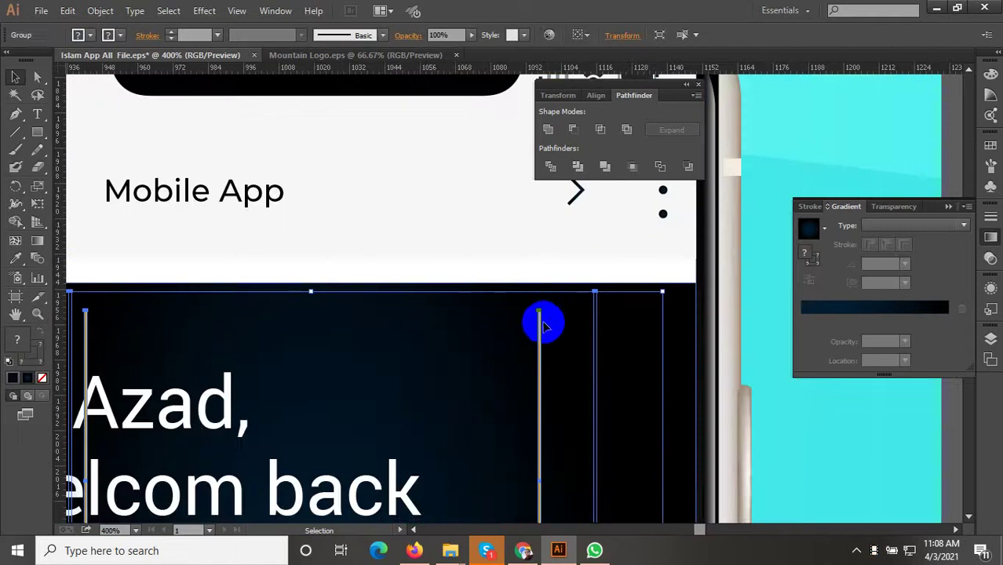
drag(538, 328, 537, 301)
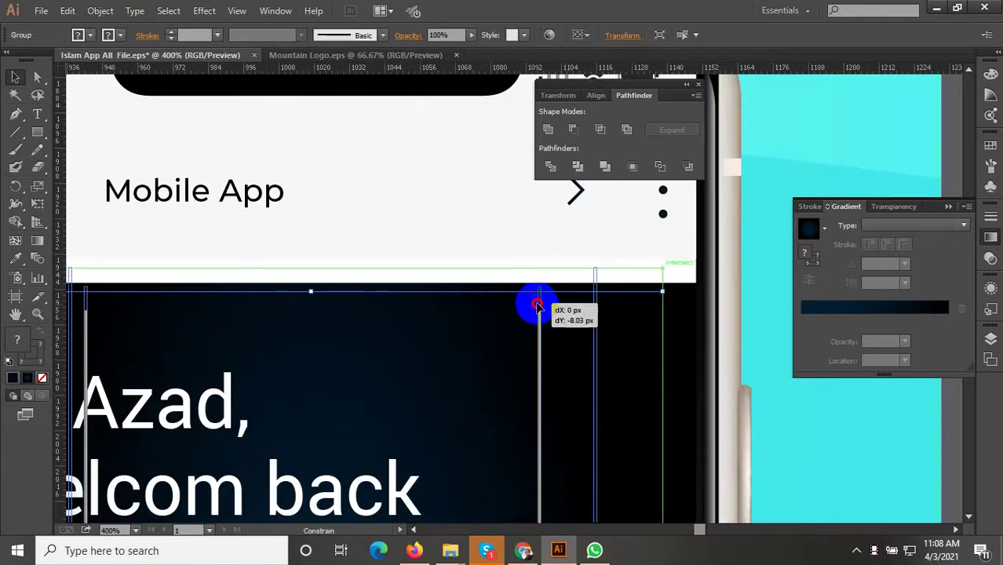
scroll(506, 314, down, 3)
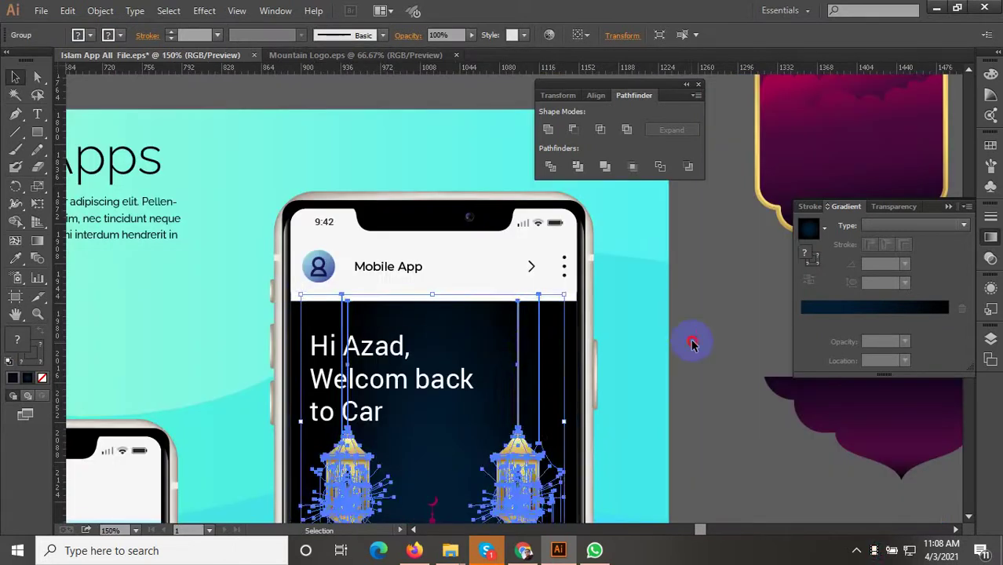
click(693, 346)
scroll(602, 281, down, 3)
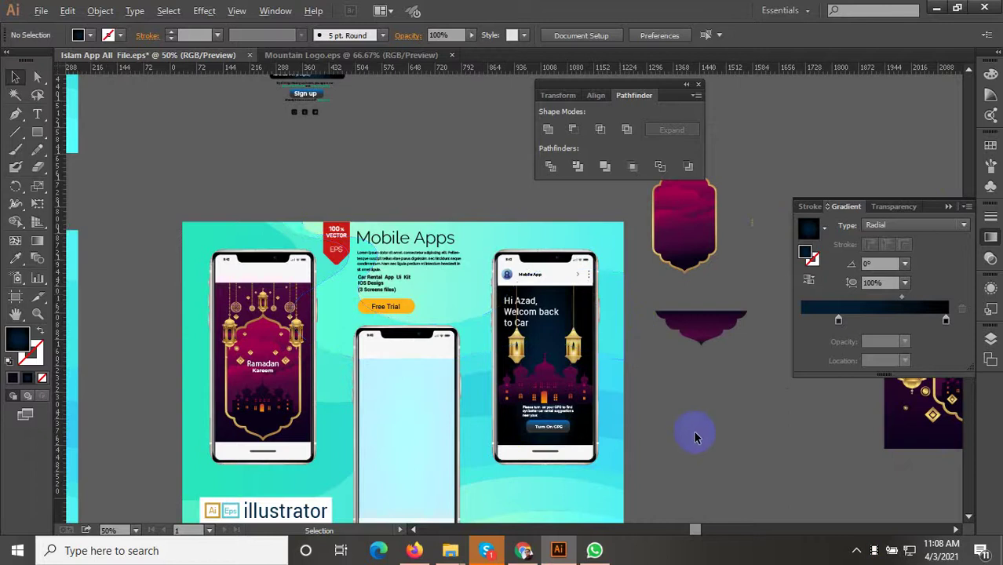
scroll(694, 433, up, 2)
Shrink the lantern pair to about 213 × 206 px and move it up toward the top
click(474, 308)
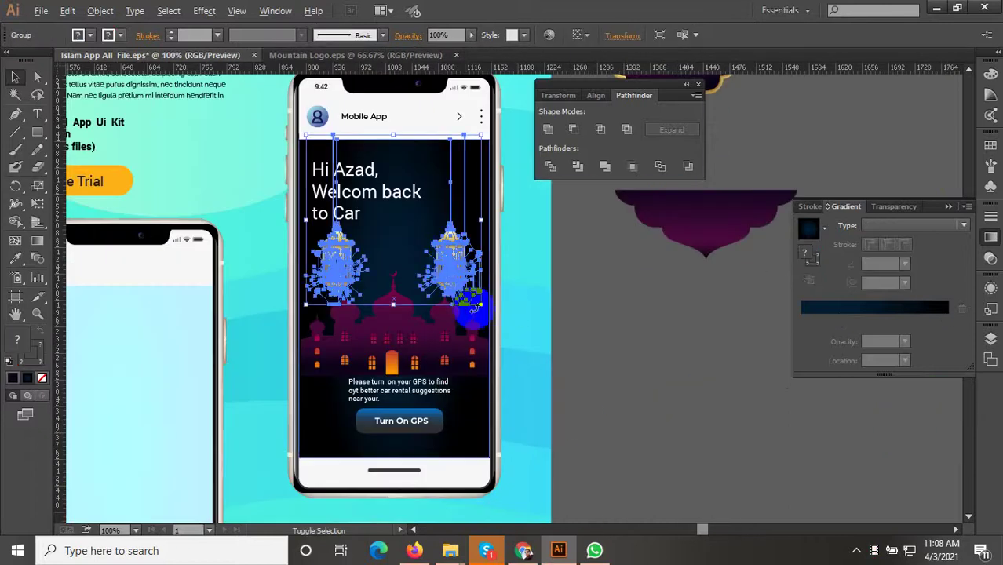
drag(481, 306, 467, 289)
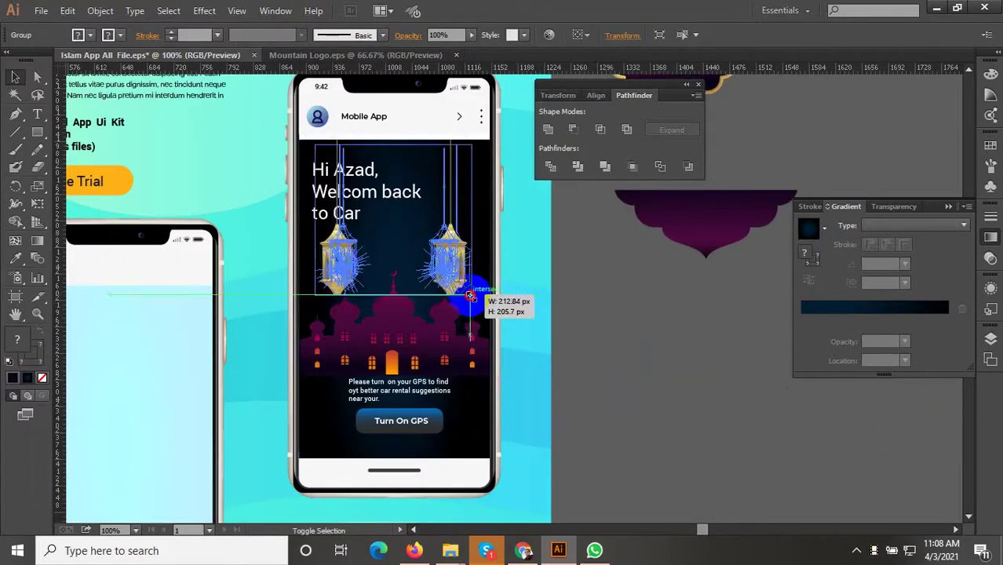
scroll(441, 164, up, 3)
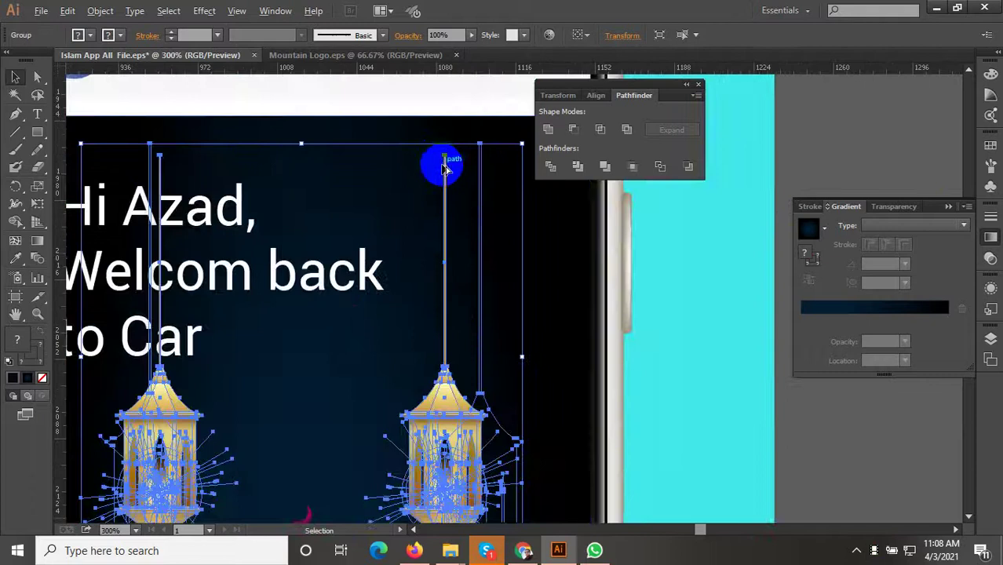
scroll(443, 170, up, 2)
scroll(449, 274, down, 1)
drag(442, 259, 445, 209)
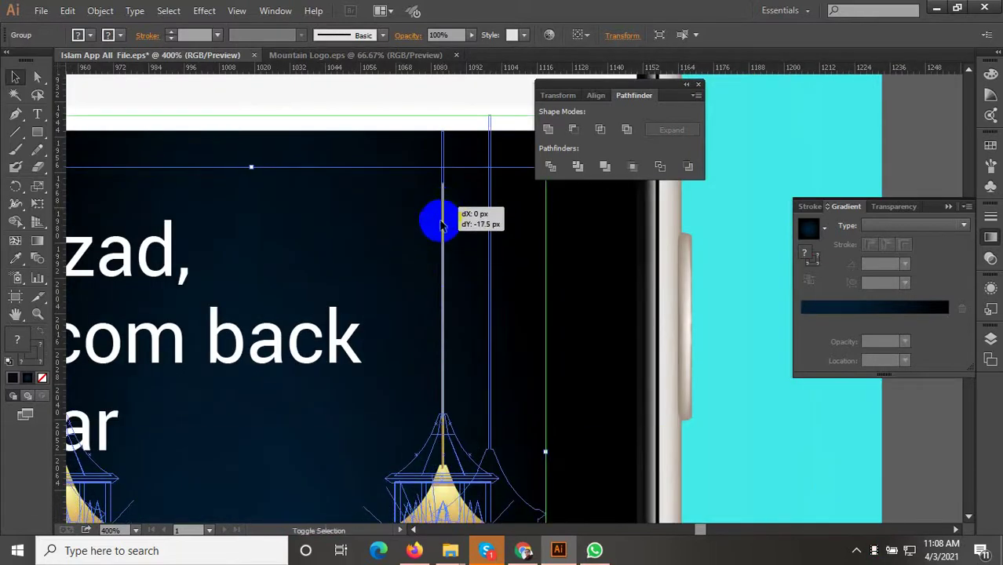
scroll(487, 275, down, 5)
click(578, 320)
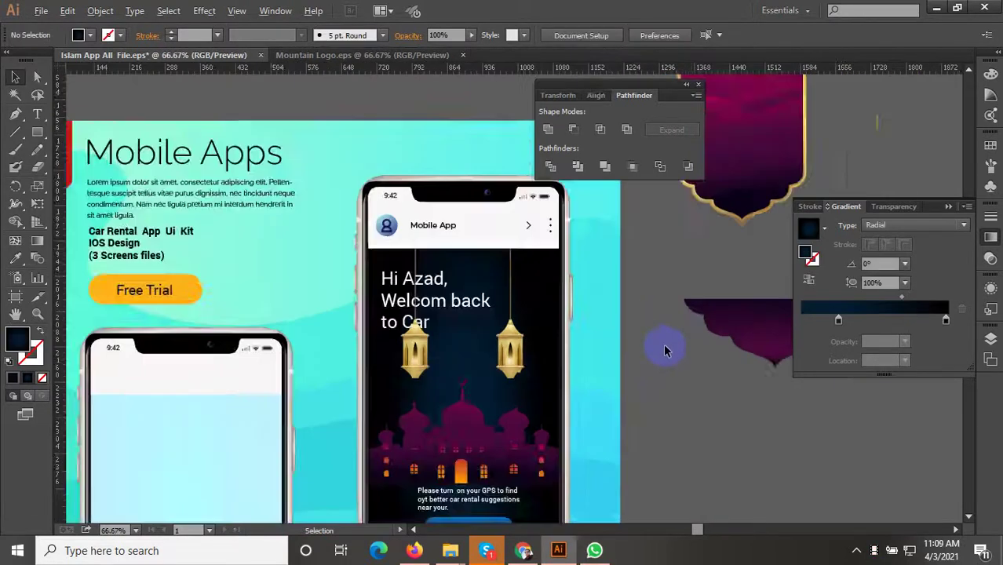
scroll(694, 418, down, 2)
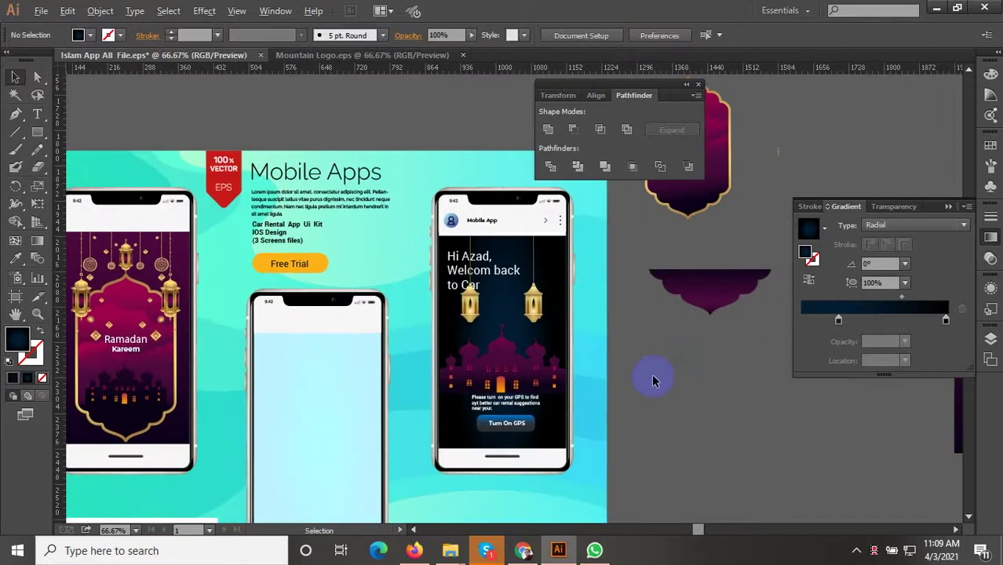
Place a gold lantern pair on the pasteboard below the purple frame shapes
drag(654, 381, 537, 402)
drag(407, 340, 675, 424)
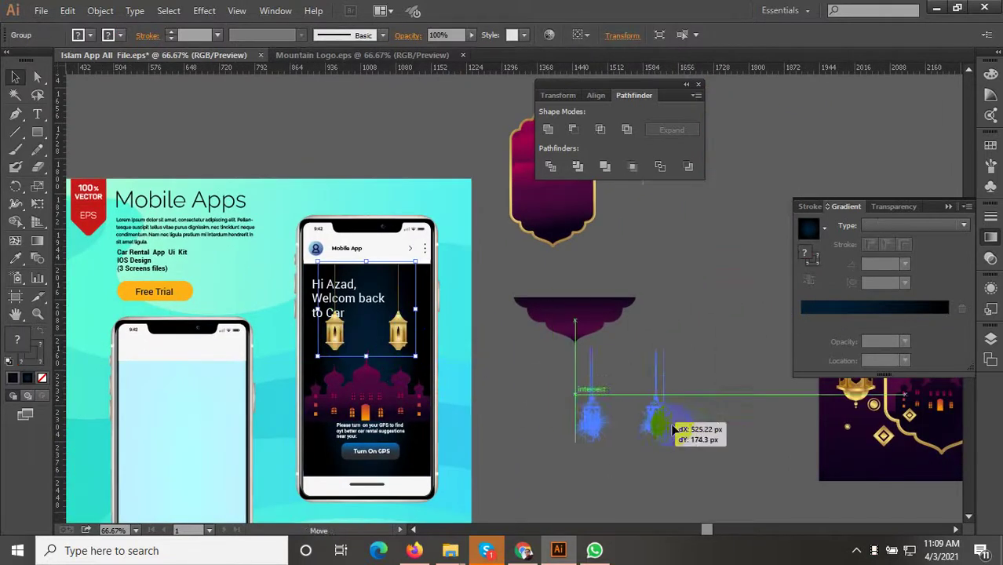
drag(693, 293, 349, 325)
click(350, 324)
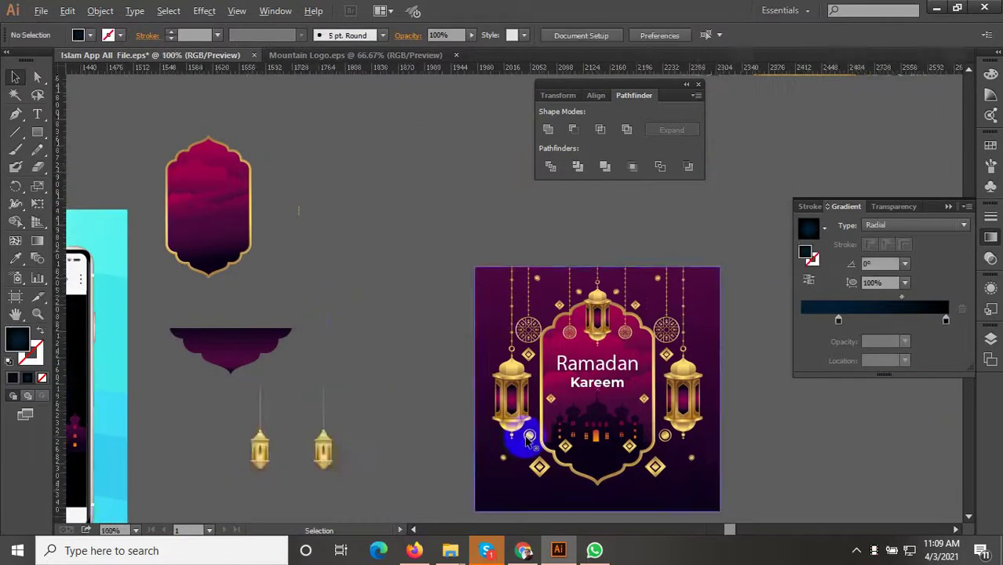
Navigate over to the Eid and golden mosque-arch artworks
scroll(358, 420, up, 2)
scroll(341, 318, down, 3)
drag(341, 318, 333, 369)
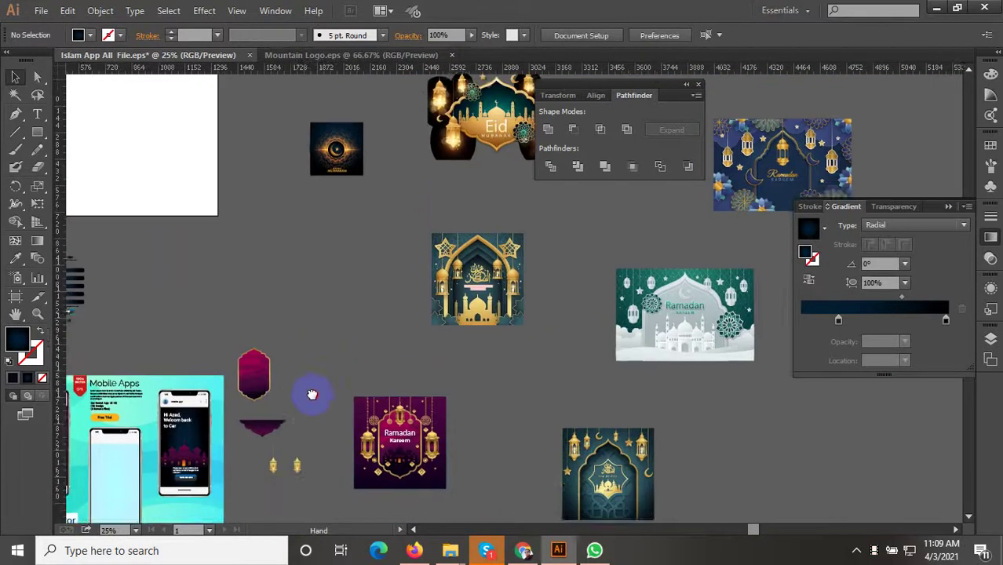
scroll(379, 188, up, 3)
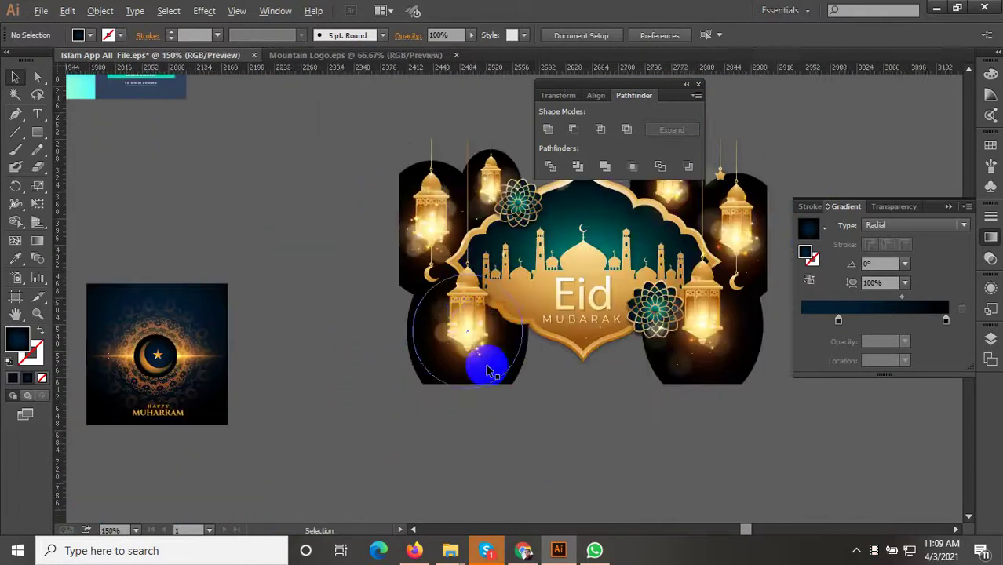
scroll(485, 362, up, 1)
scroll(289, 432, down, 1)
scroll(290, 428, down, 3)
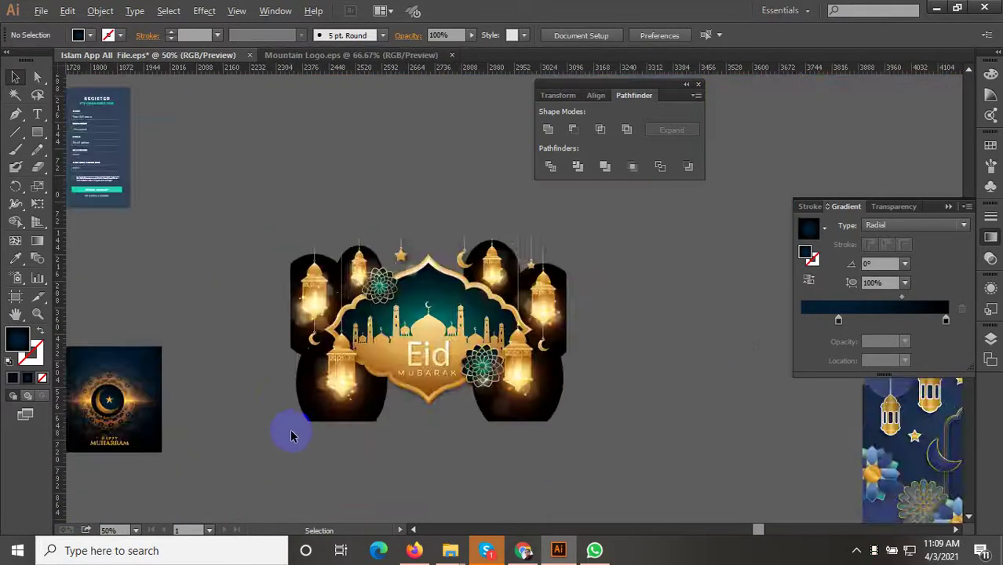
scroll(353, 439, down, 1)
drag(441, 459, 353, 256)
Copy the hanging gold lantern from inside the Eid artwork's lantern group
scroll(324, 309, down, 2)
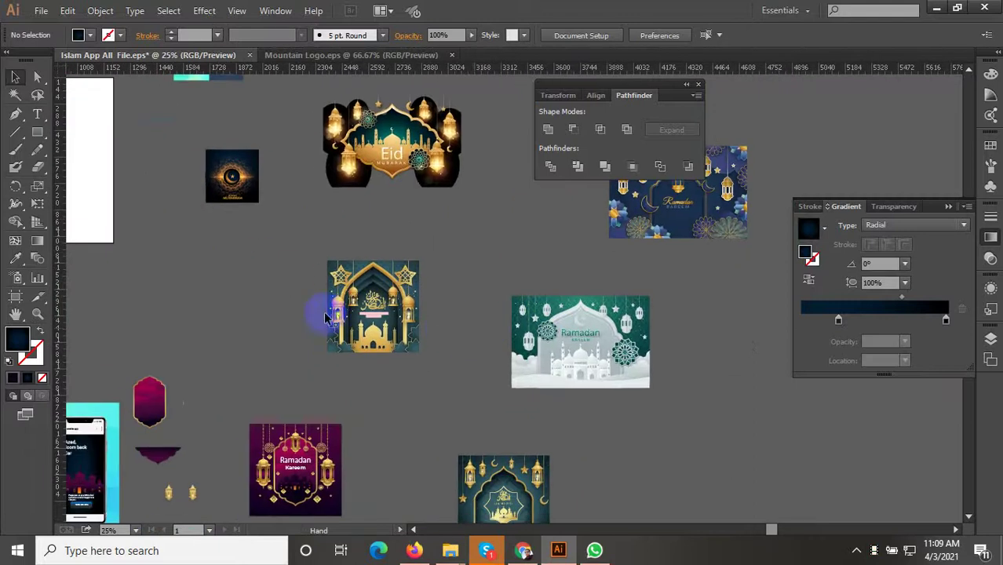
scroll(347, 314, up, 6)
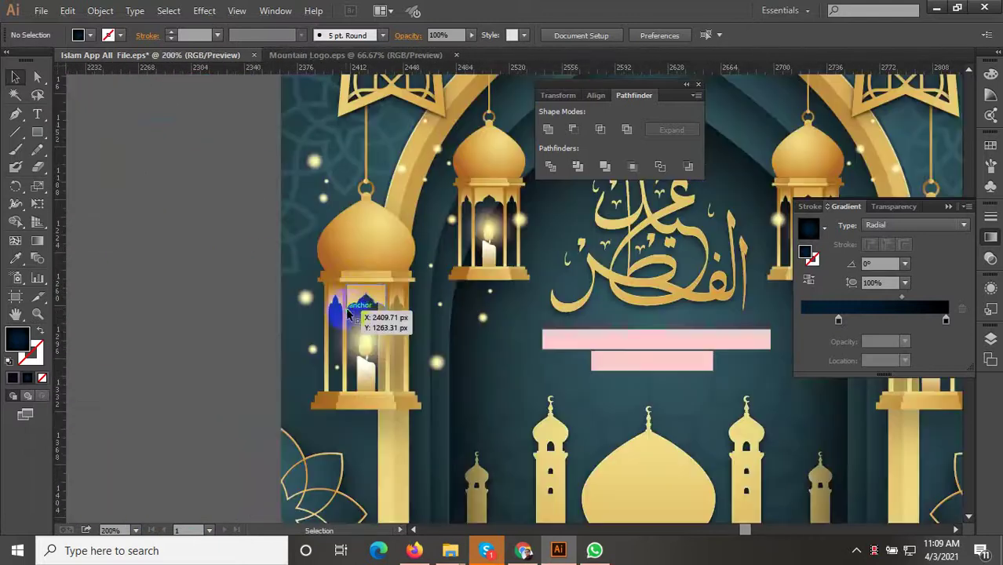
double_click(354, 261)
click(354, 263)
scroll(382, 337, down, 2)
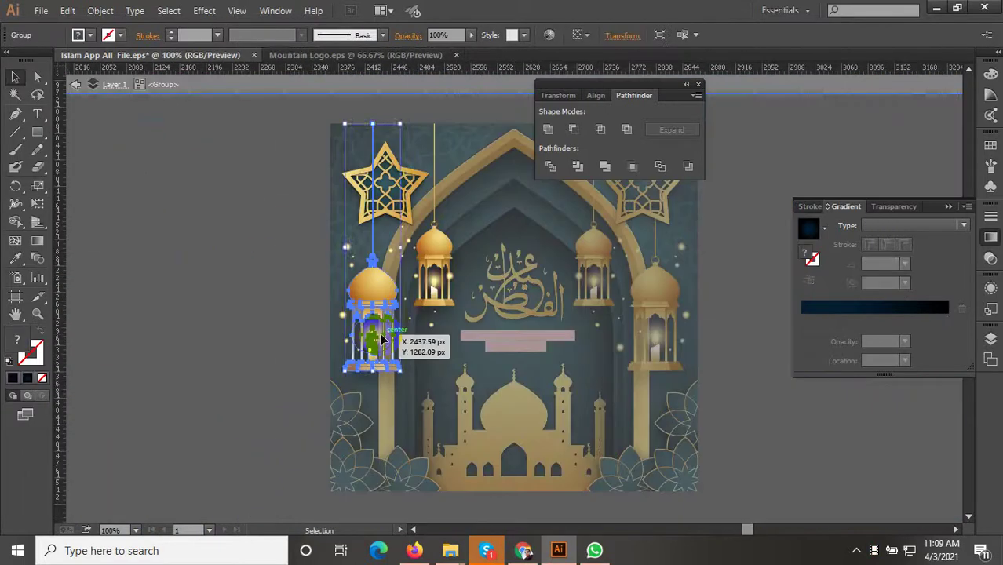
key(ctrl)
Exit isolation mode, clear the selection, and zoom to the Mobile App phone artboard
double_click(256, 349)
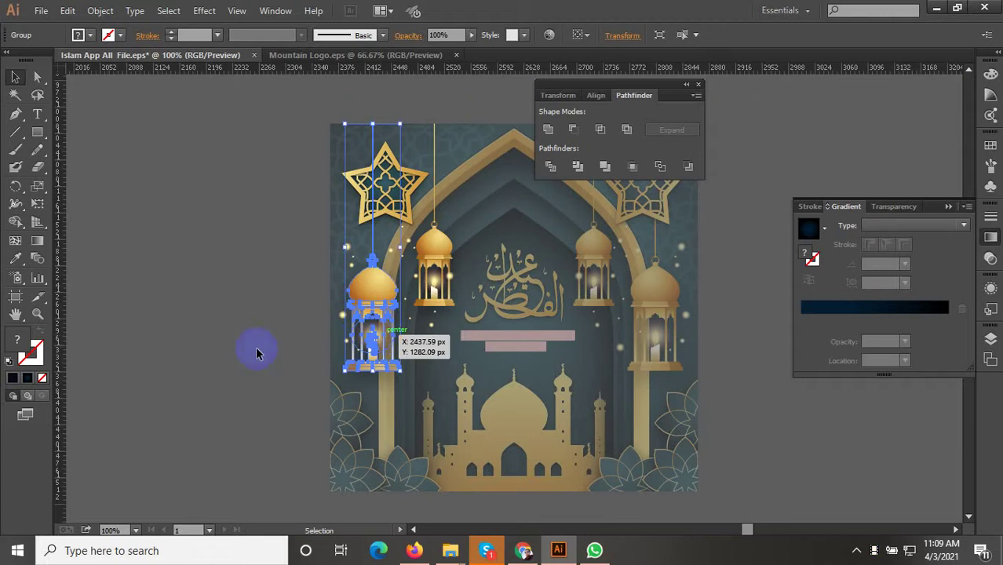
click(325, 411)
alt+scroll(575, 315, down, 5)
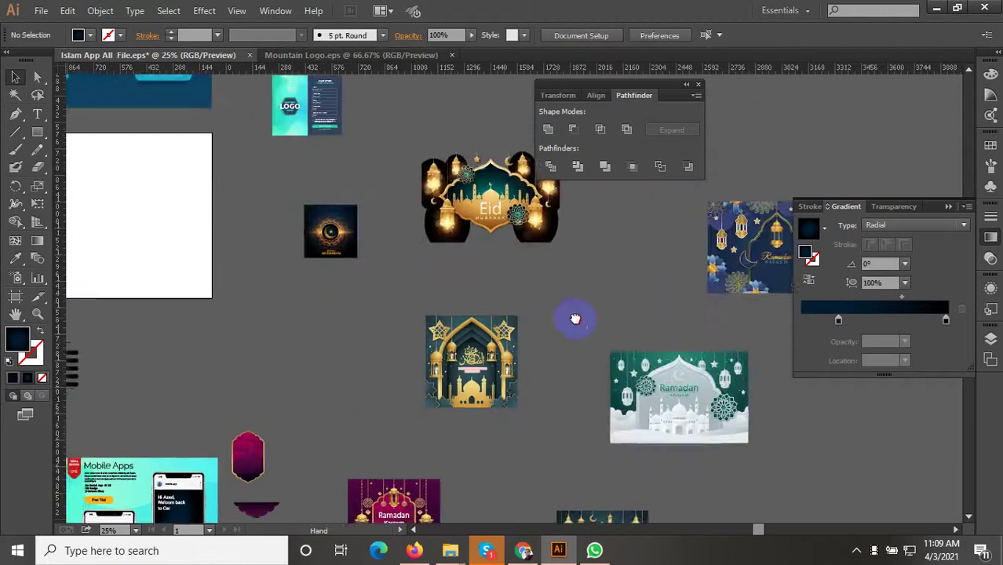
alt+scroll(514, 361, up, 2)
scroll(514, 360, down, 1)
scroll(538, 234, down, 1)
Paste the lantern onto the phone screen and scale it down to fit
scroll(465, 264, up, 4)
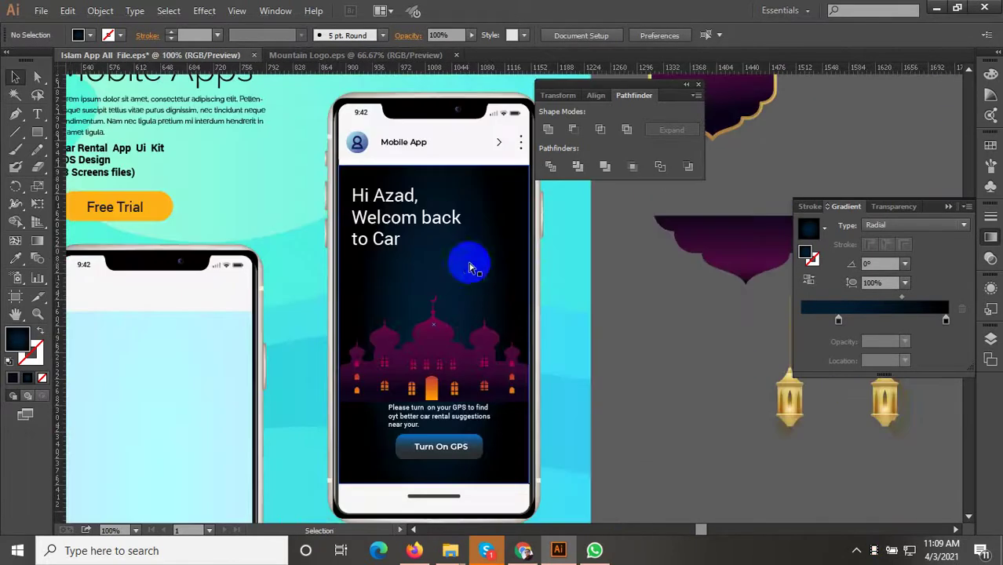
key(ctrl+v)
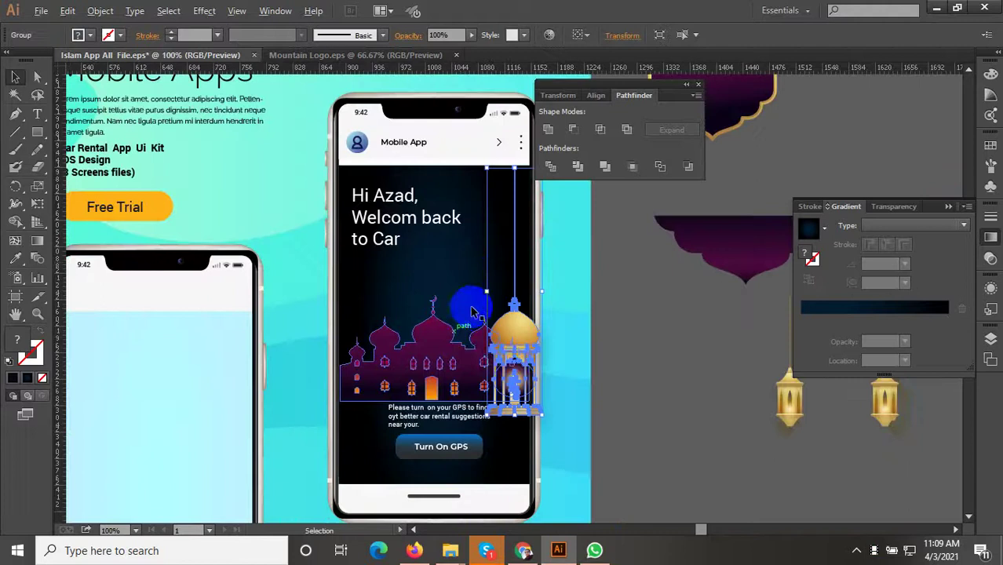
scroll(470, 302, up, 2)
drag(484, 312, 381, 366)
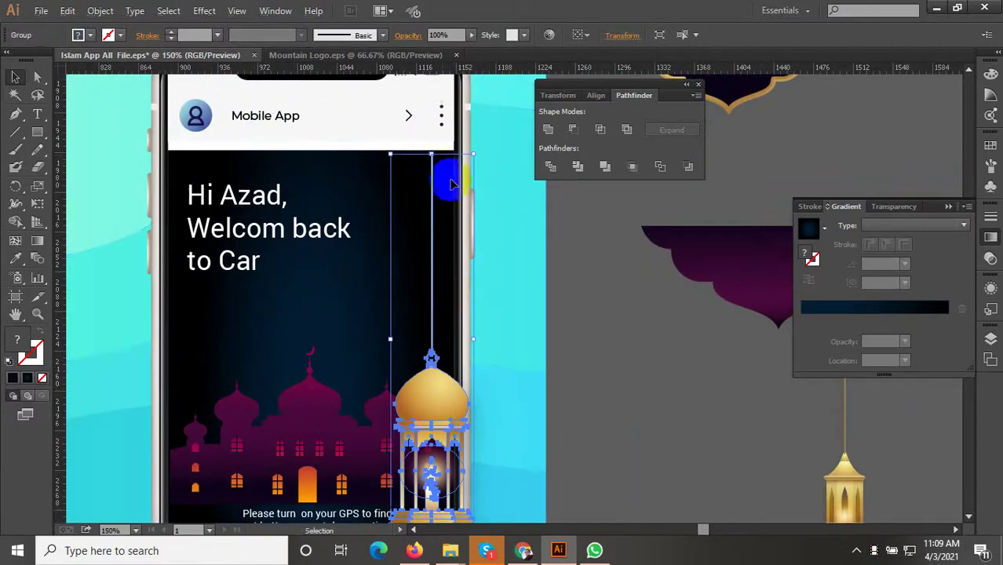
drag(473, 159, 465, 195)
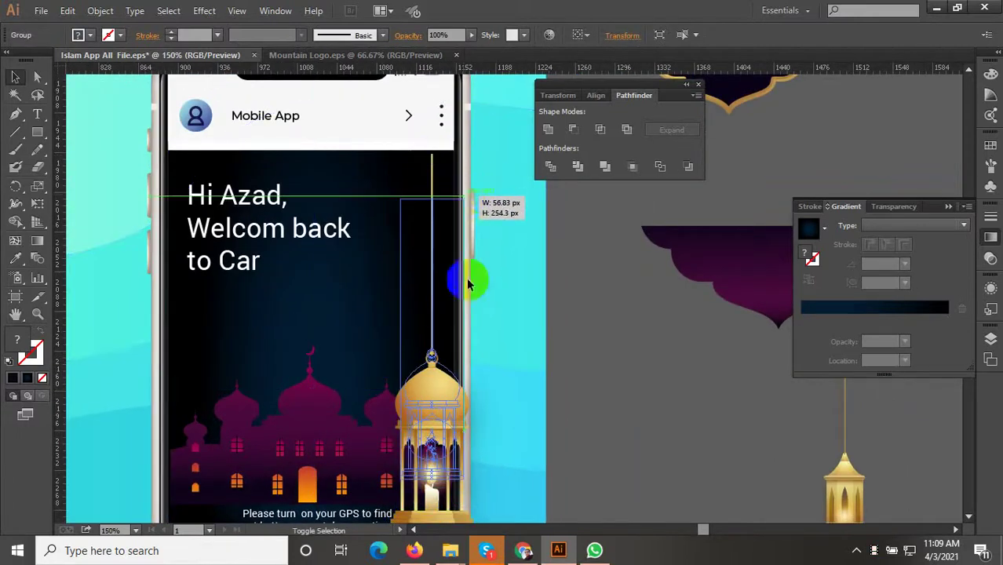
drag(469, 282, 461, 342)
Position the lantern so its top lines up with the bottom of the header
scroll(466, 347, down, 2)
drag(433, 393, 429, 354)
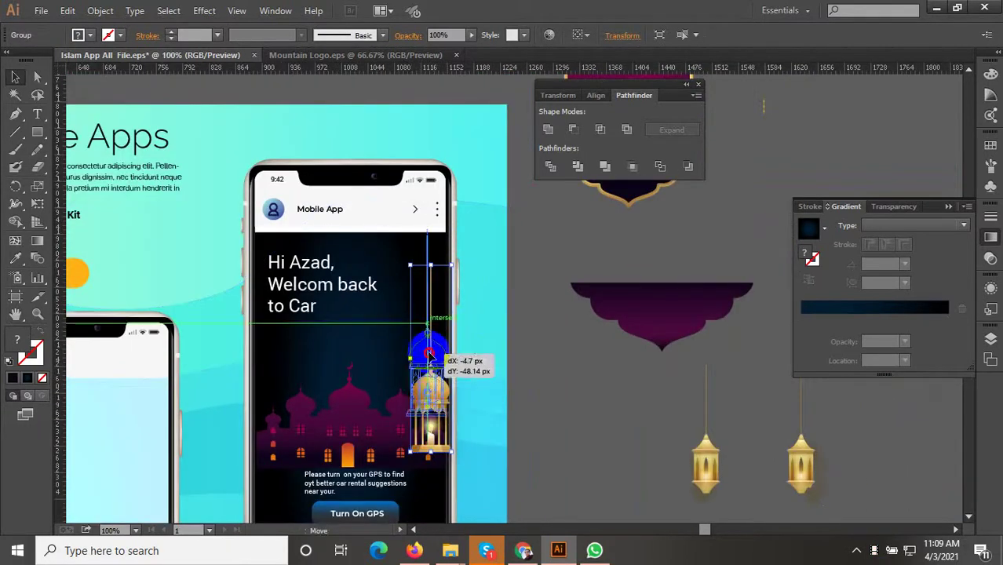
shift+click(443, 226)
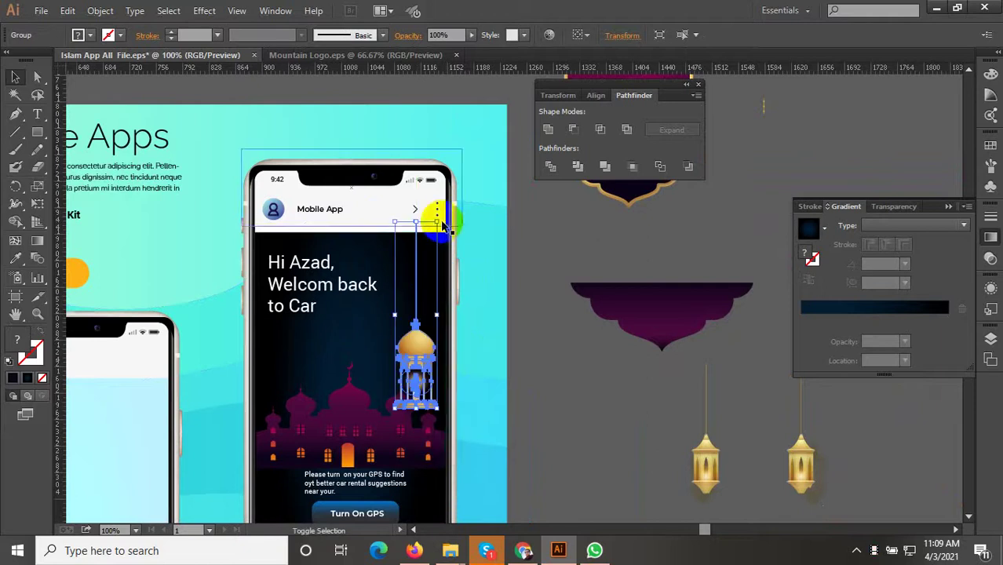
drag(438, 223, 414, 246)
scroll(412, 259, up, 1)
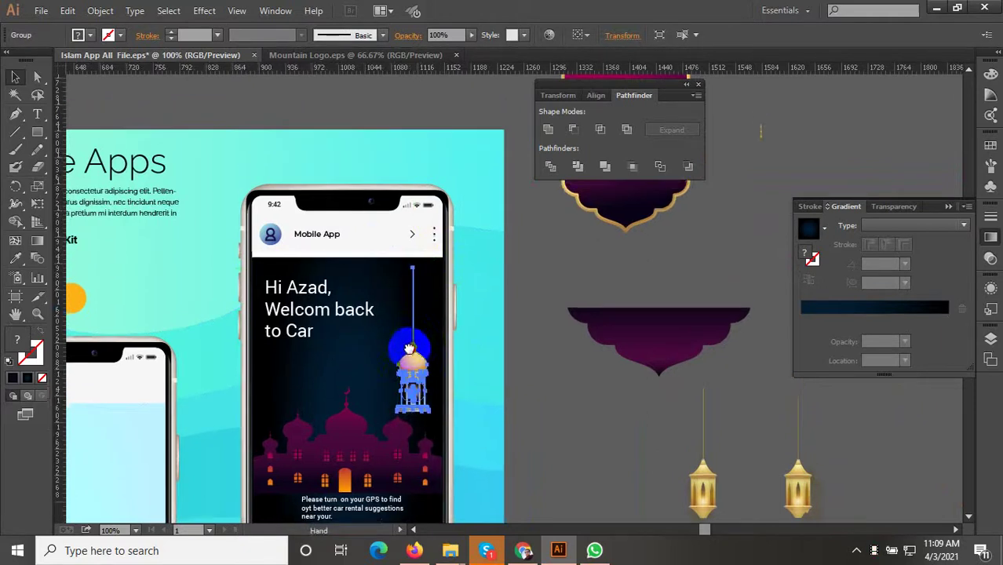
scroll(408, 274, up, 3)
scroll(415, 284, up, 1)
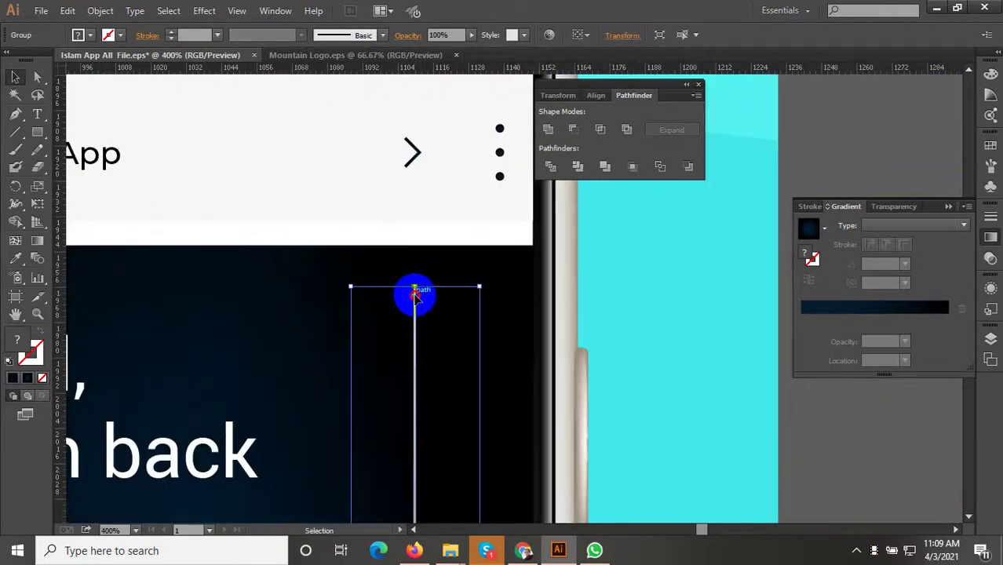
drag(416, 295, 415, 250)
Duplicate the lantern onto the left side of the screen
scroll(466, 197, down, 3)
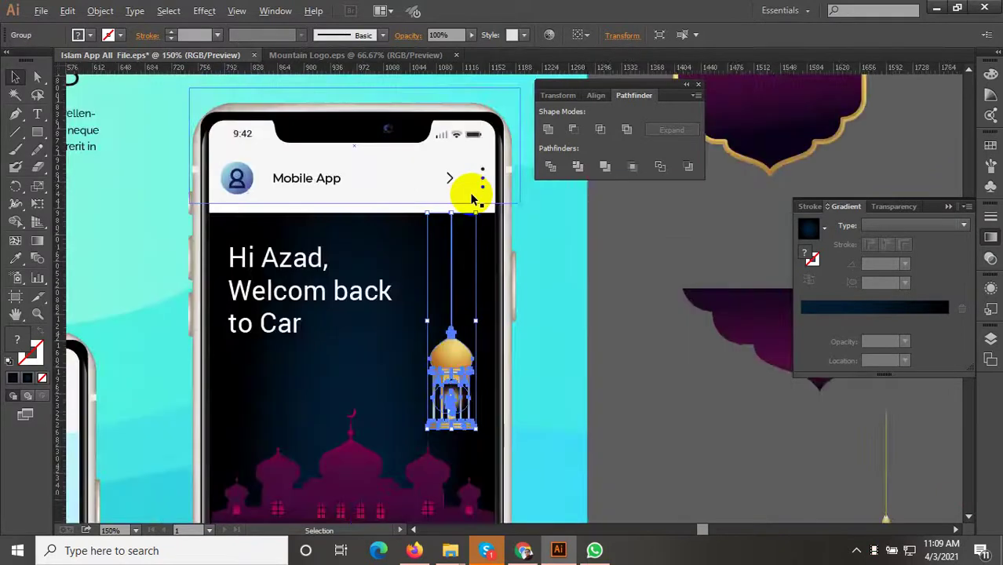
scroll(472, 199, down, 2)
scroll(455, 280, up, 2)
drag(467, 285, 261, 293)
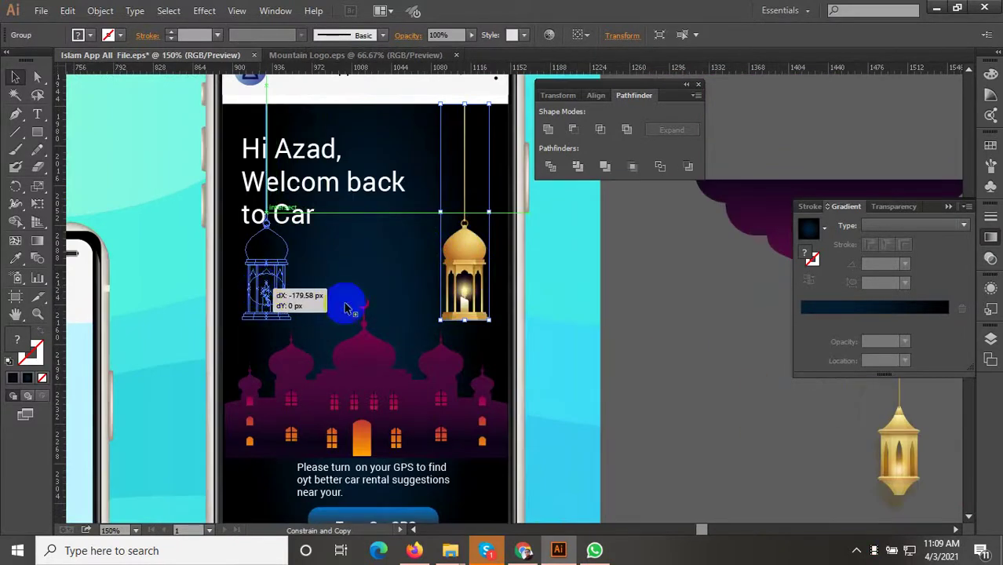
drag(346, 307, 346, 307)
click(710, 363)
Select the Turn On GPS button group and enter it for editing
scroll(376, 382, down, 1)
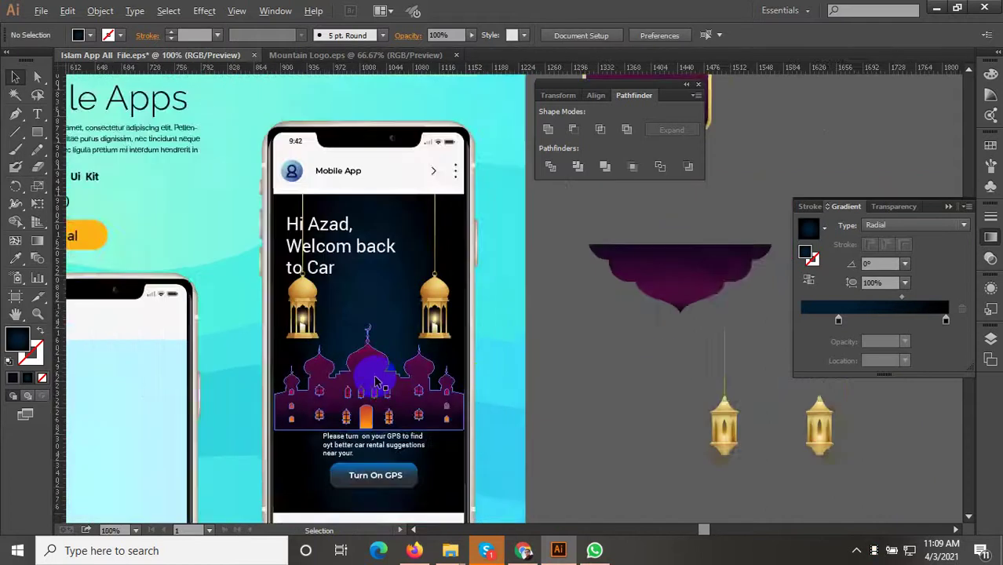
scroll(492, 387, down, 2)
scroll(468, 345, up, 2)
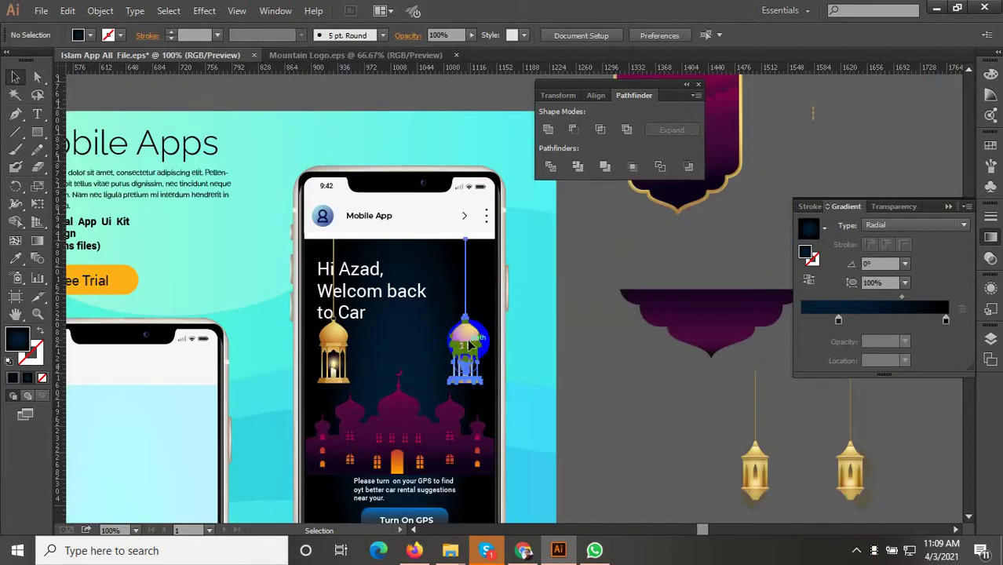
drag(616, 398, 526, 399)
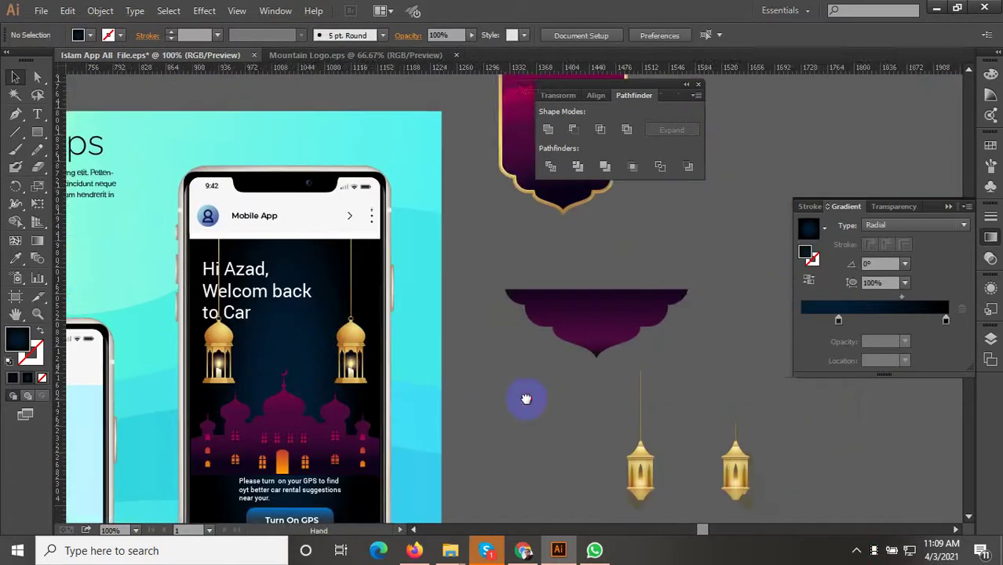
scroll(526, 399, down, 3)
scroll(523, 424, down, 1)
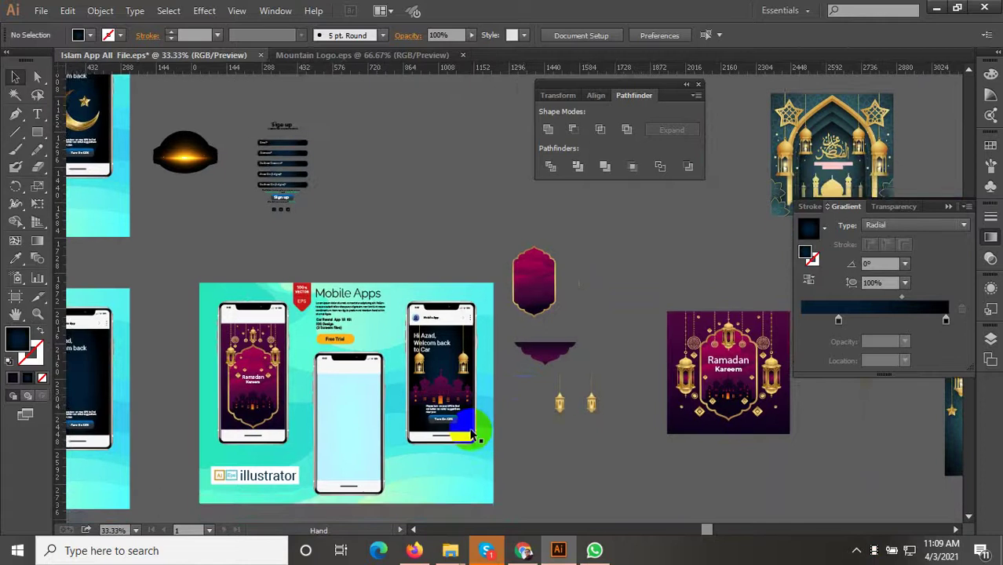
scroll(459, 421, up, 4)
scroll(407, 424, up, 2)
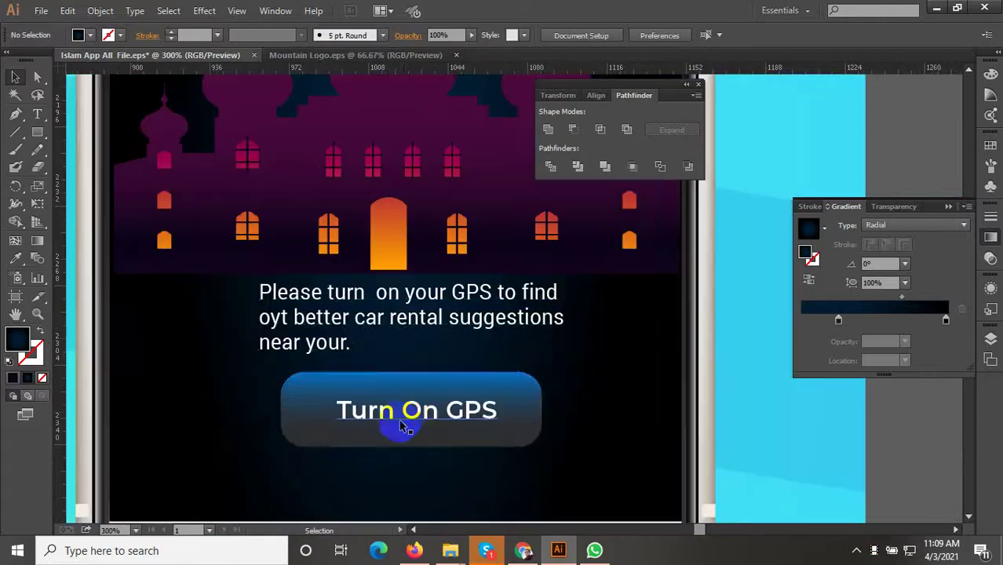
click(416, 423)
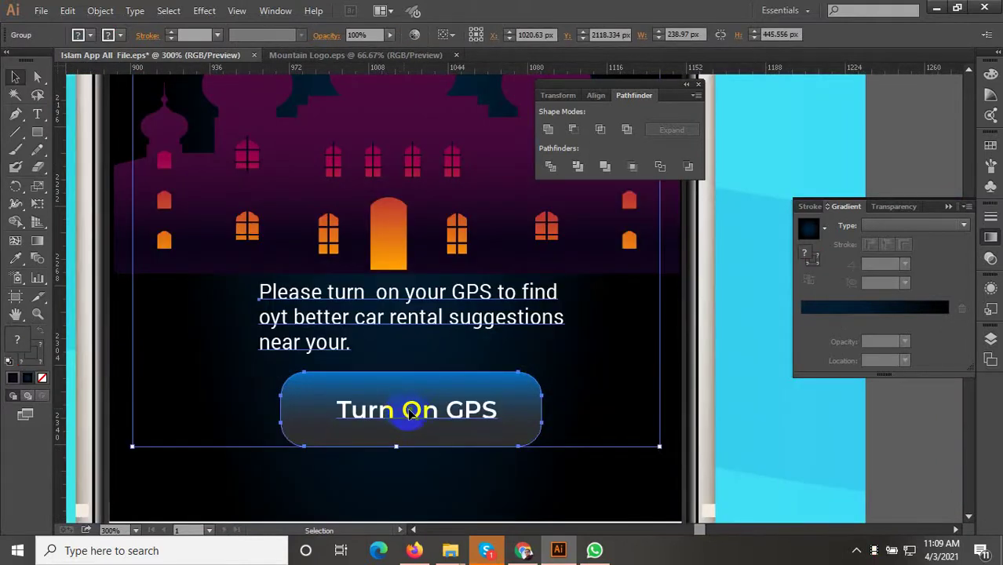
double_click(409, 414)
Move the GPS prompt text and button together lower on the screen
drag(756, 463, 235, 297)
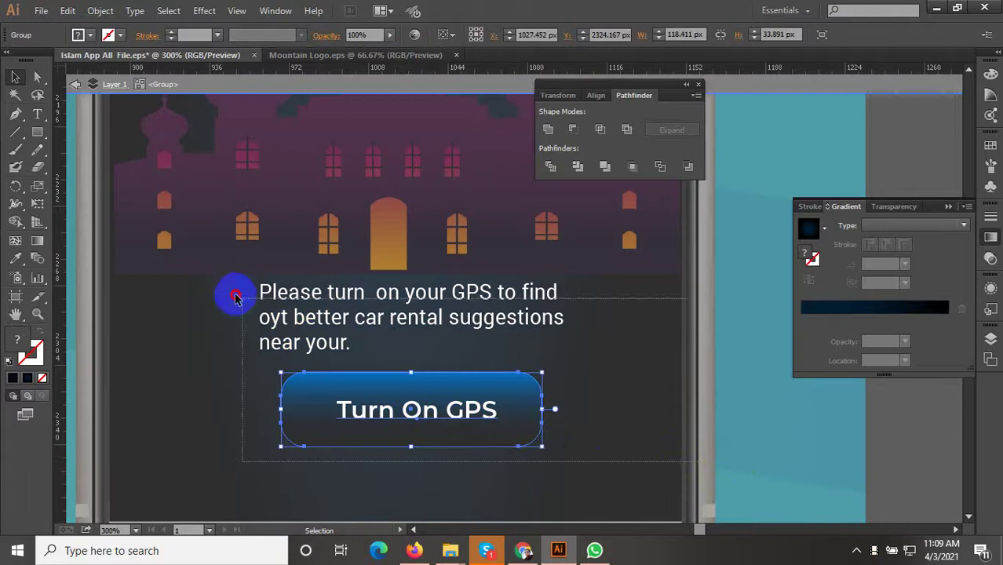
scroll(291, 270, down, 3)
scroll(303, 358, up, 2)
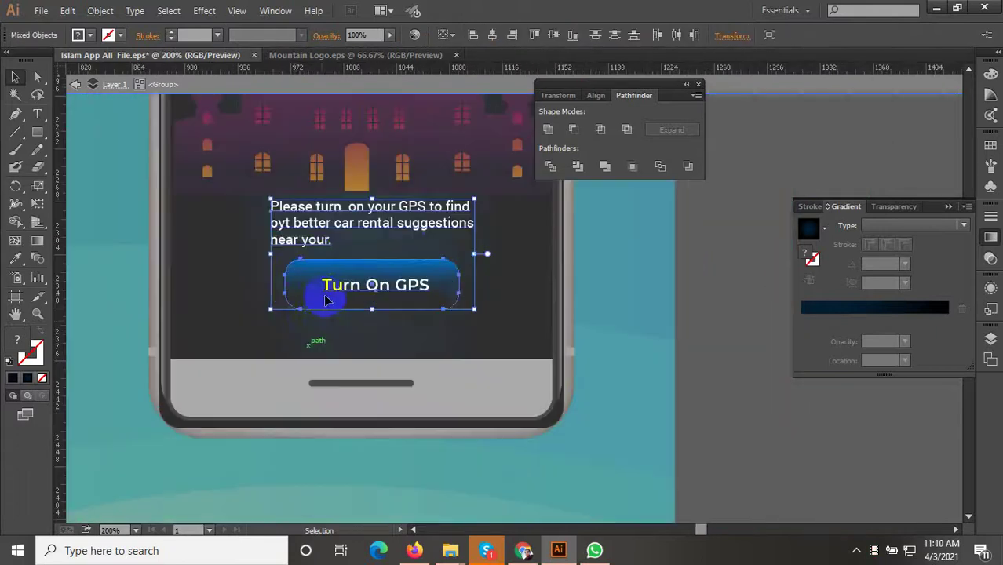
drag(325, 293, 363, 392)
scroll(363, 393, down, 1)
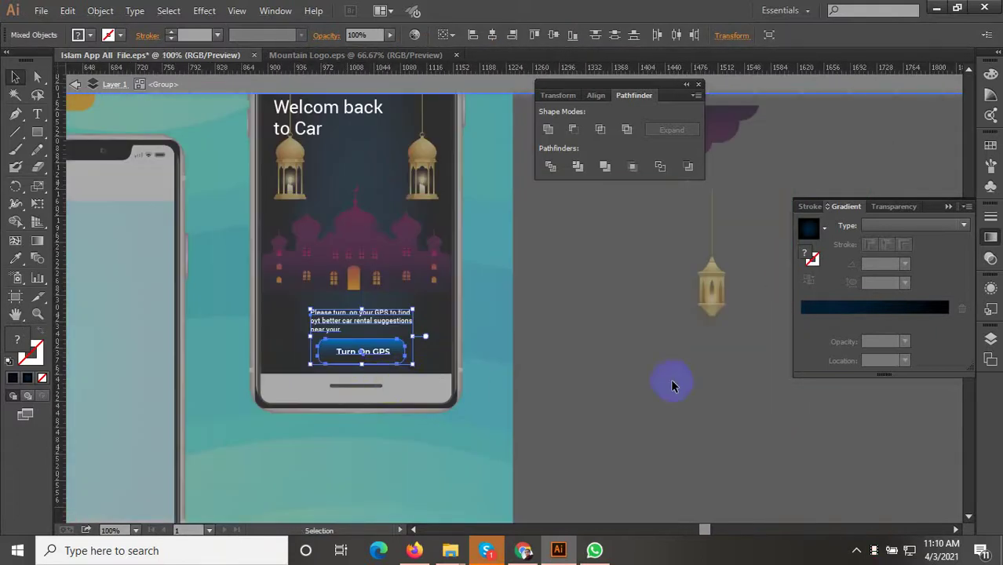
click(719, 359)
Shift the mosque silhouette down about 18 px
scroll(342, 304, up, 2)
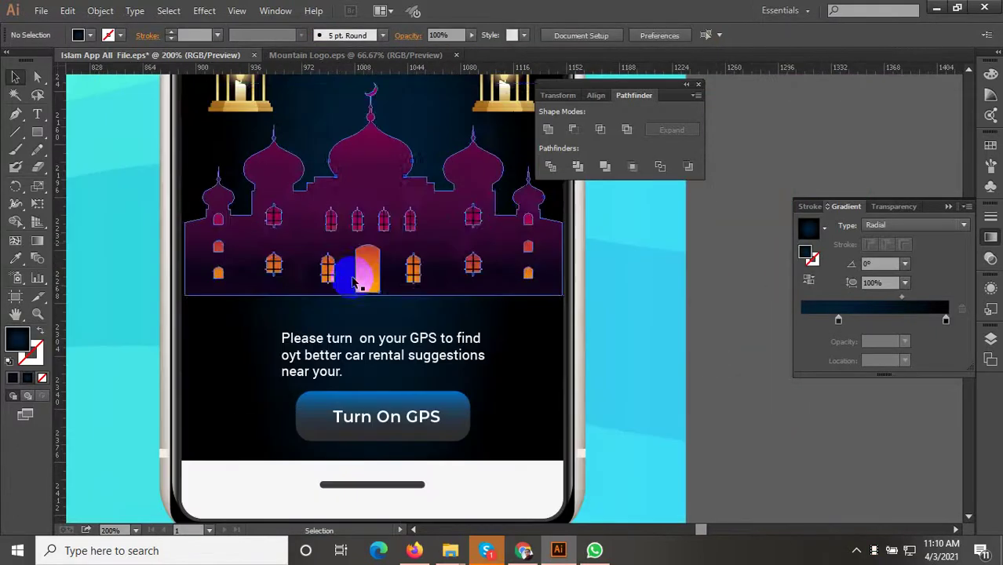
click(354, 279)
drag(360, 243, 362, 283)
Select both hanging lanterns and scale them larger
scroll(447, 332, down, 2)
click(694, 358)
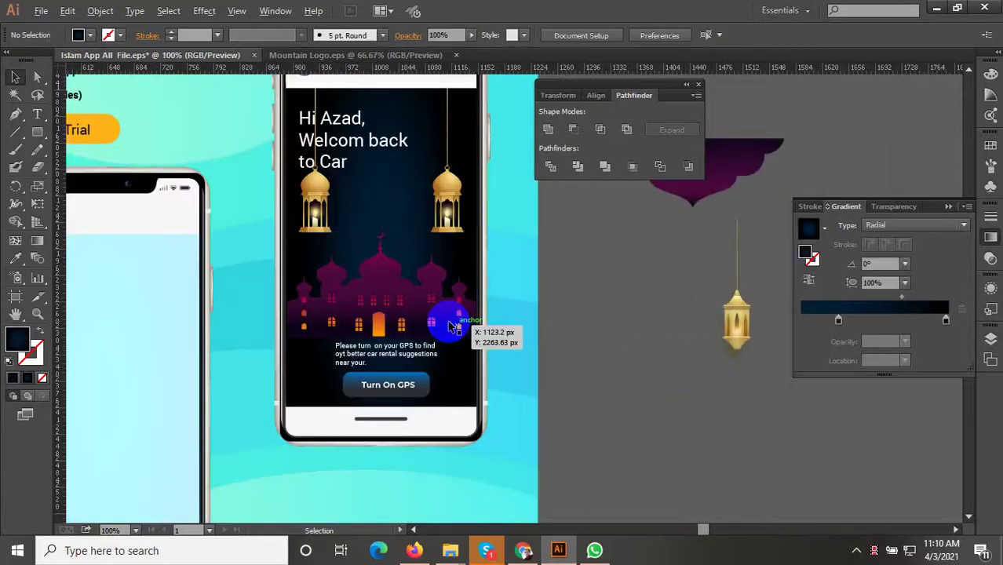
click(315, 208)
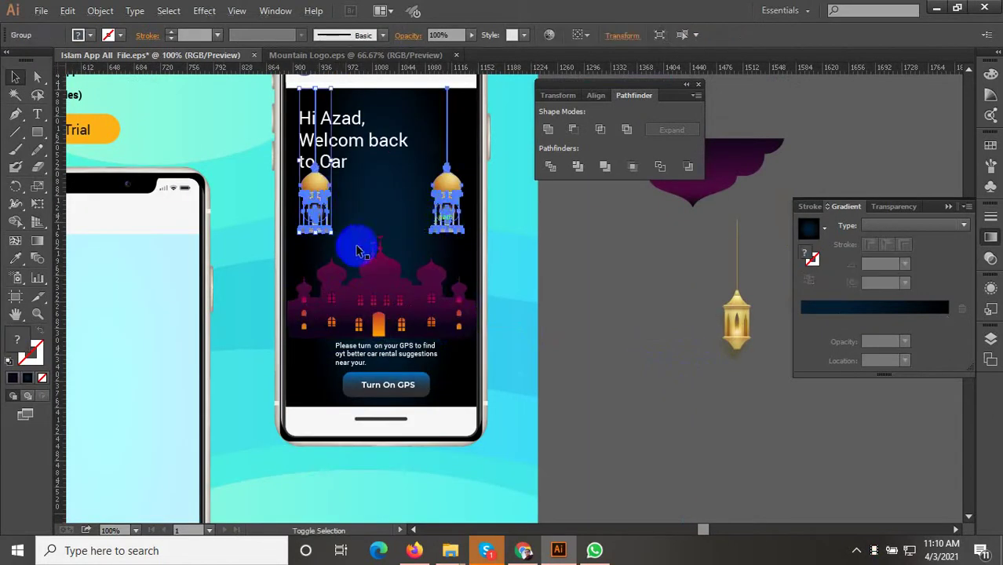
shift+click(434, 224)
mouse_move(463, 233)
mouse_down()
mouse_move(482, 248)
mouse_move(498, 238)
mouse_move(439, 268)
mouse_move(417, 184)
mouse_up()
scroll(582, 380, up, 1)
scroll(458, 263, up, 2)
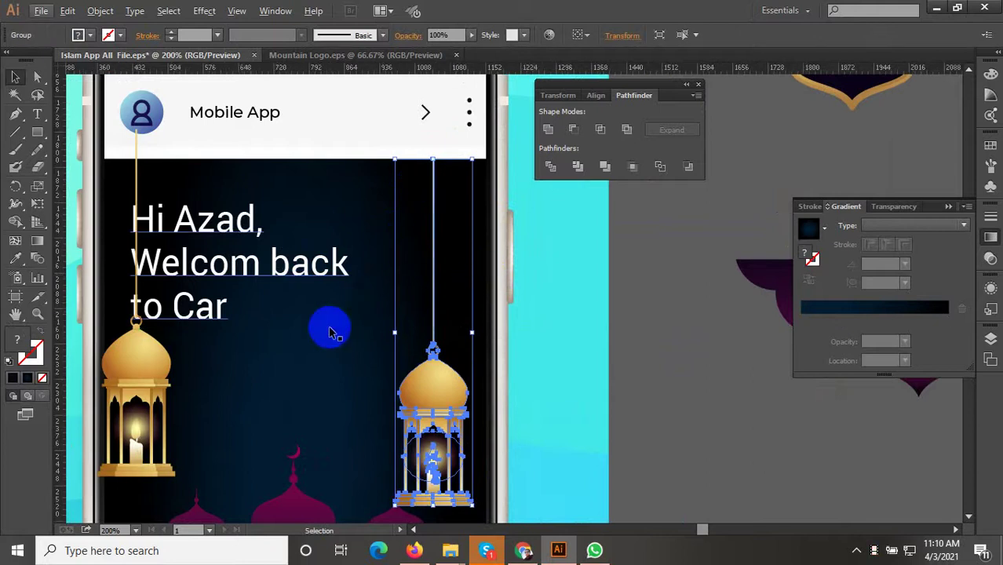
Delete the right lantern and move the left one down slightly
key(ctrl+minus)
key(ctrl+minus)
key(ctrl+minus)
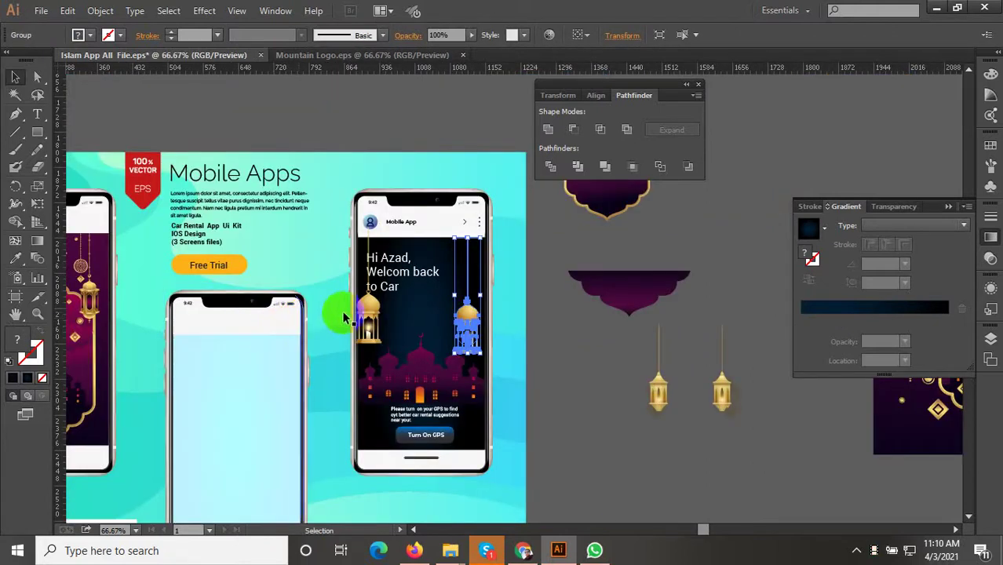
key(Delete)
click(375, 309)
key(ctrl+plus)
key(ctrl+plus)
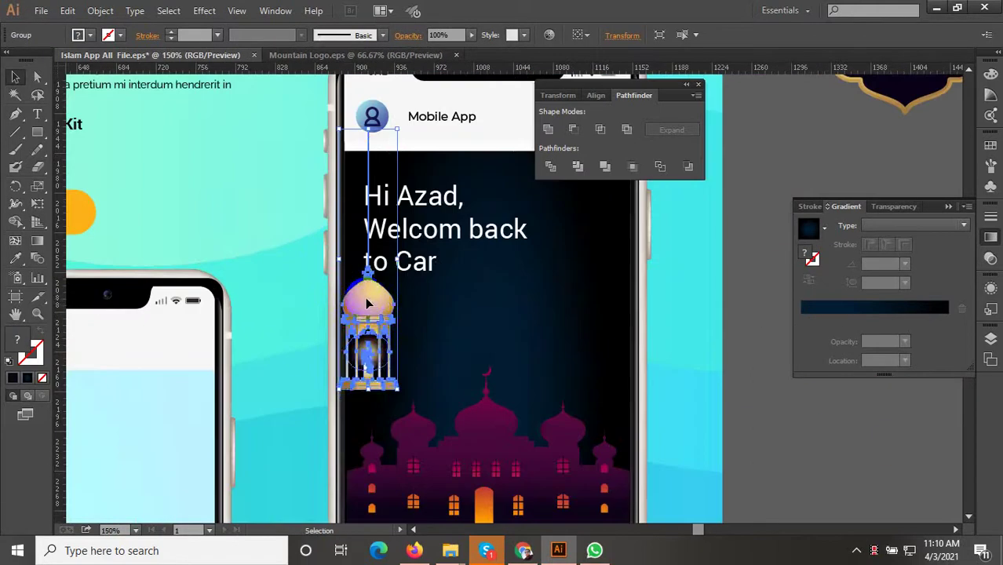
drag(367, 301, 366, 345)
key(ctrl+plus)
key(ctrl+minus)
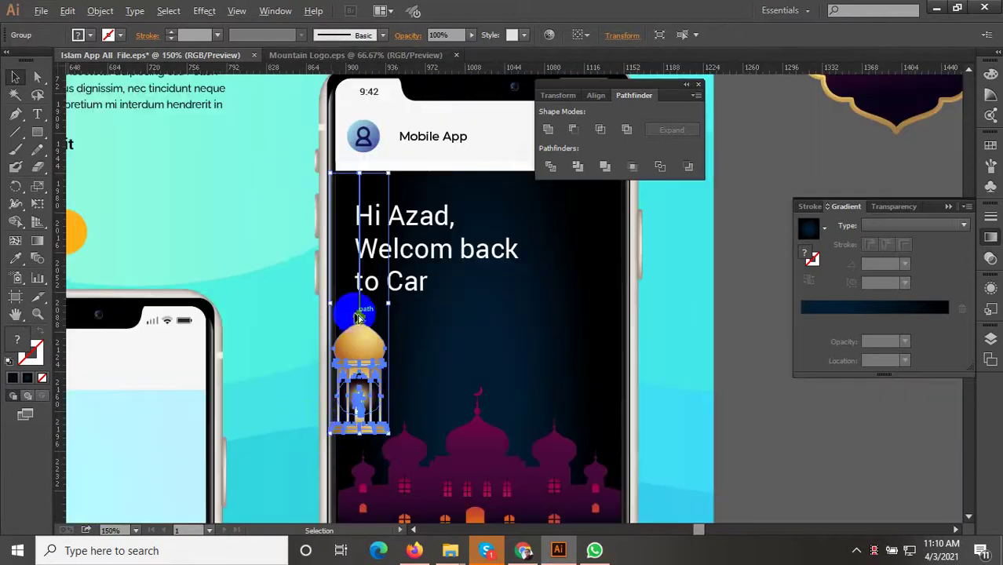
Shrink the left lantern and stretch it up to hang from the header
drag(333, 433, 358, 436)
key(ctrl+plus)
key(ctrl+plus)
mouse_move(380, 312)
mouse_down()
mouse_move(381, 357)
mouse_move(408, 392)
mouse_up()
key(ctrl+minus)
key(ctrl+minus)
key(ctrl+plus)
key(ctrl+plus)
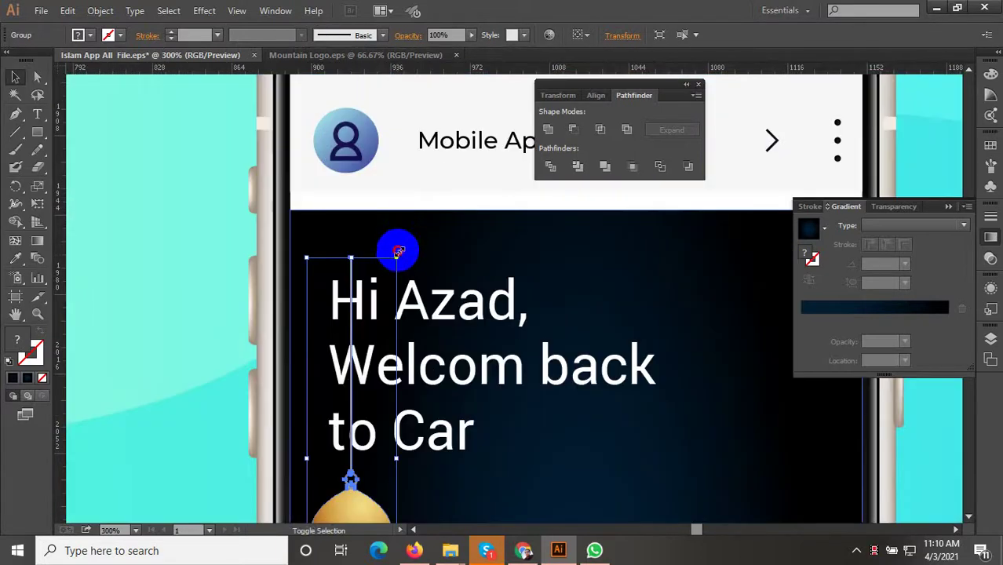
drag(398, 252, 425, 206)
key(ctrl+minus)
drag(397, 383, 397, 386)
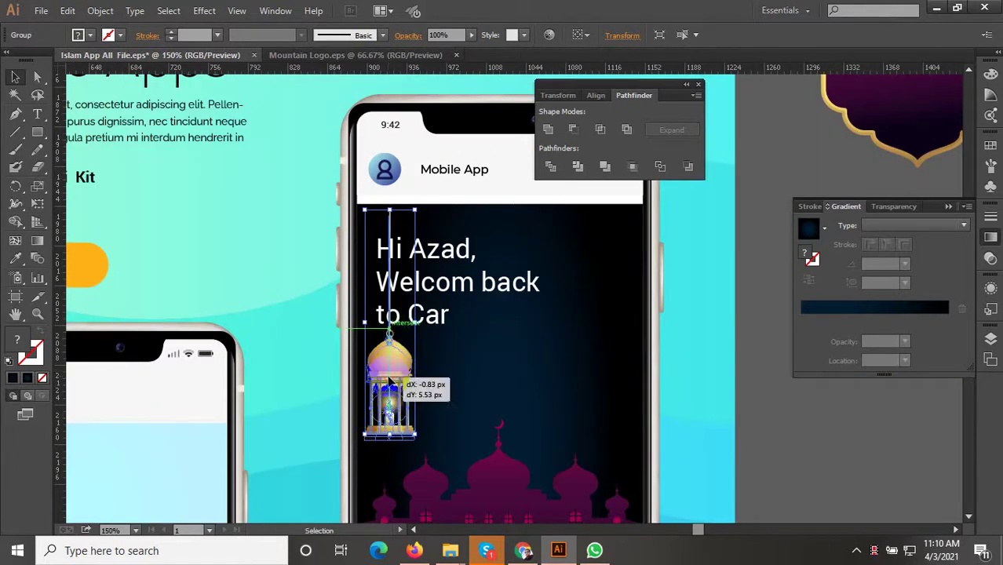
Resize the hanging lantern group to its final size
alt+scroll(416, 218, up, 2)
alt+scroll(419, 222, up, 3)
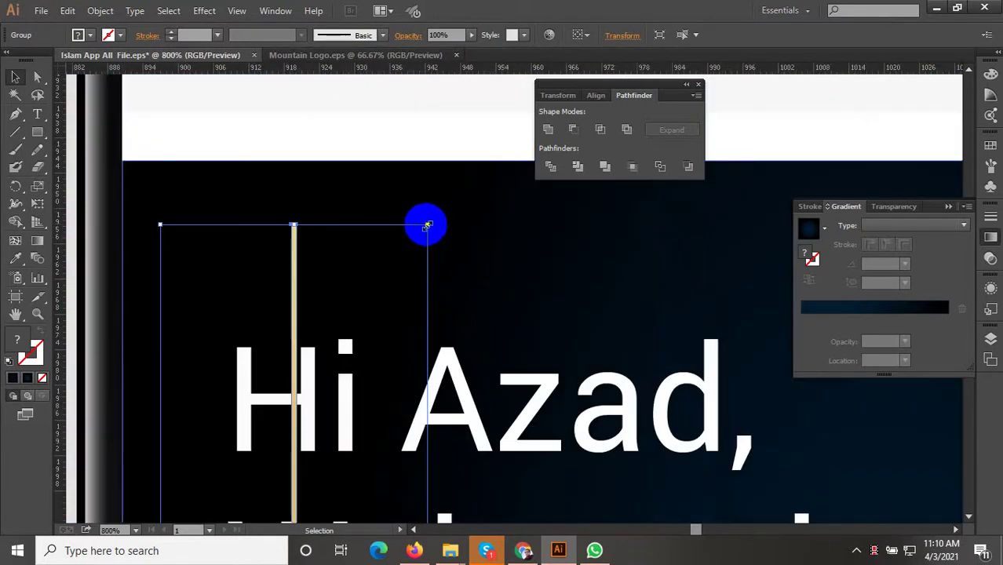
mouse_move(428, 225)
mouse_down()
mouse_move(469, 159)
mouse_move(459, 157)
mouse_up()
alt+scroll(322, 255, down, 4)
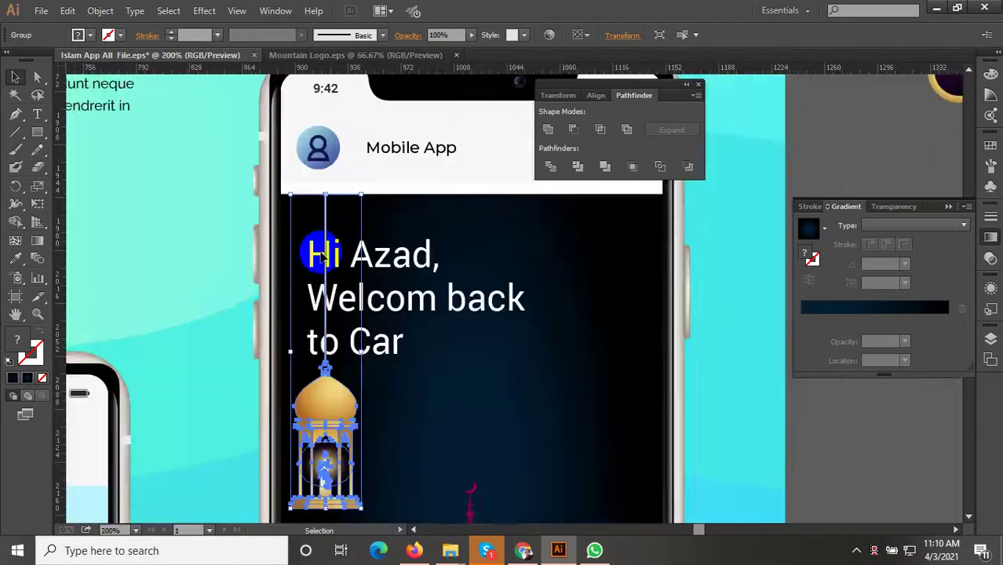
alt+scroll(325, 345, down, 1)
Copy the lantern to the right side and nudge the left one slightly right
mouse_move(325, 363)
mouse_down()
mouse_move(572, 380)
mouse_move(531, 370)
mouse_move(464, 400)
mouse_up()
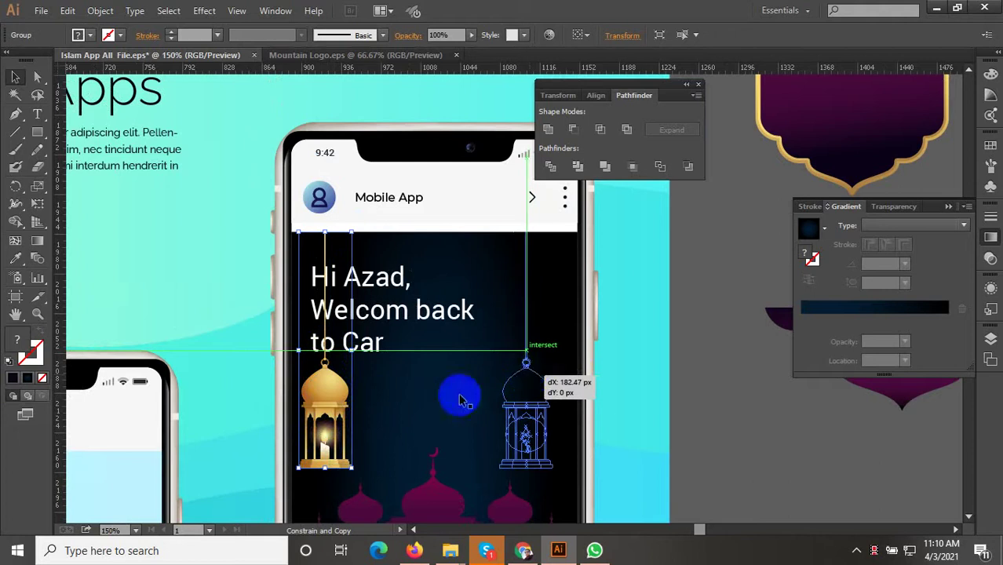
click(337, 405)
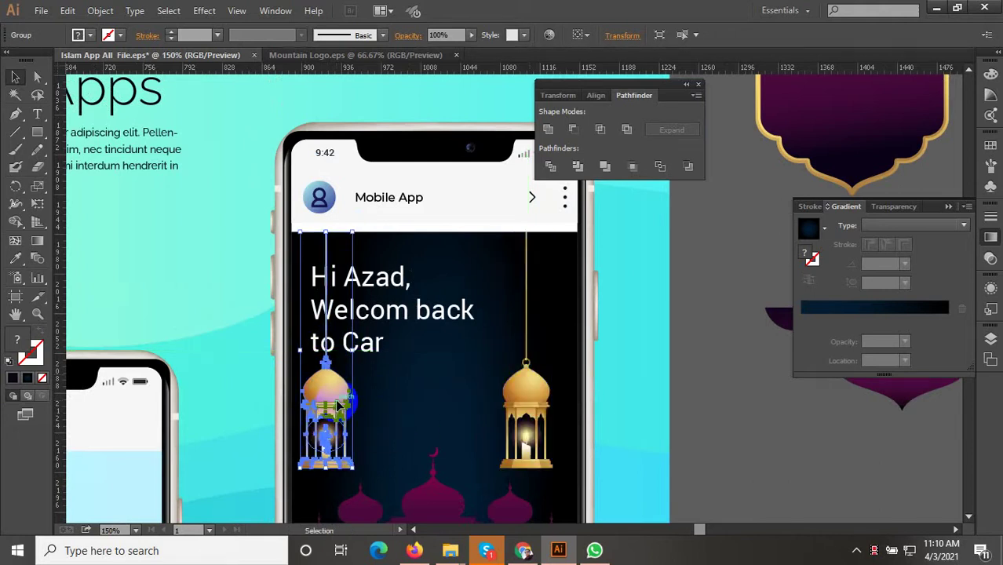
drag(337, 404, 350, 404)
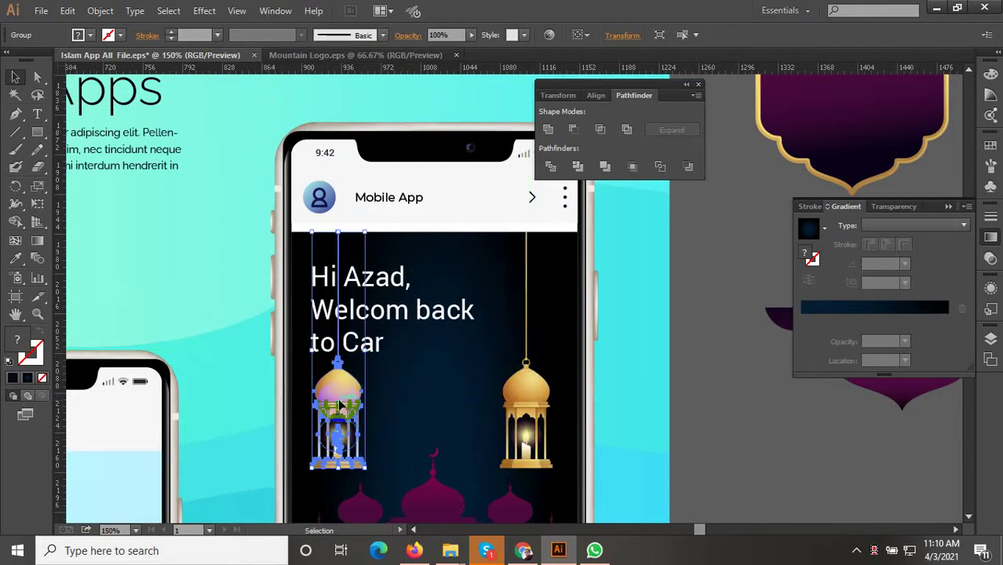
click(732, 406)
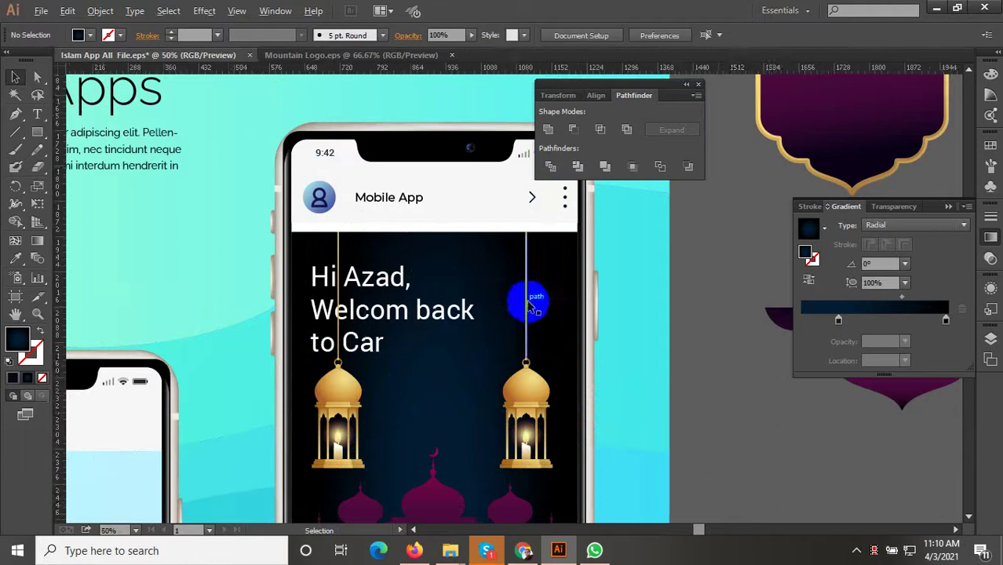
scroll(526, 302, down, 3)
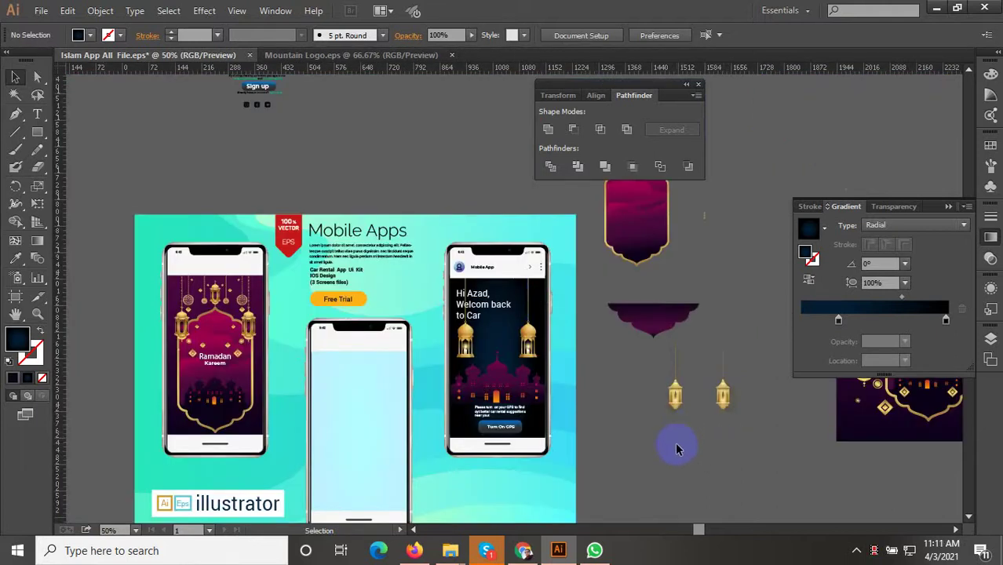
scroll(548, 393, up, 3)
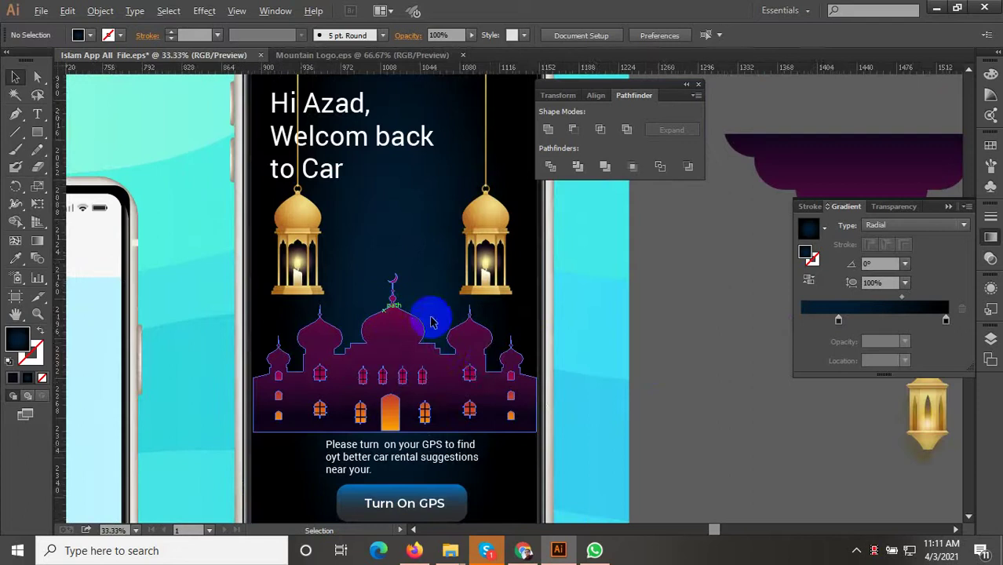
scroll(547, 400, down, 4)
drag(549, 404, 569, 403)
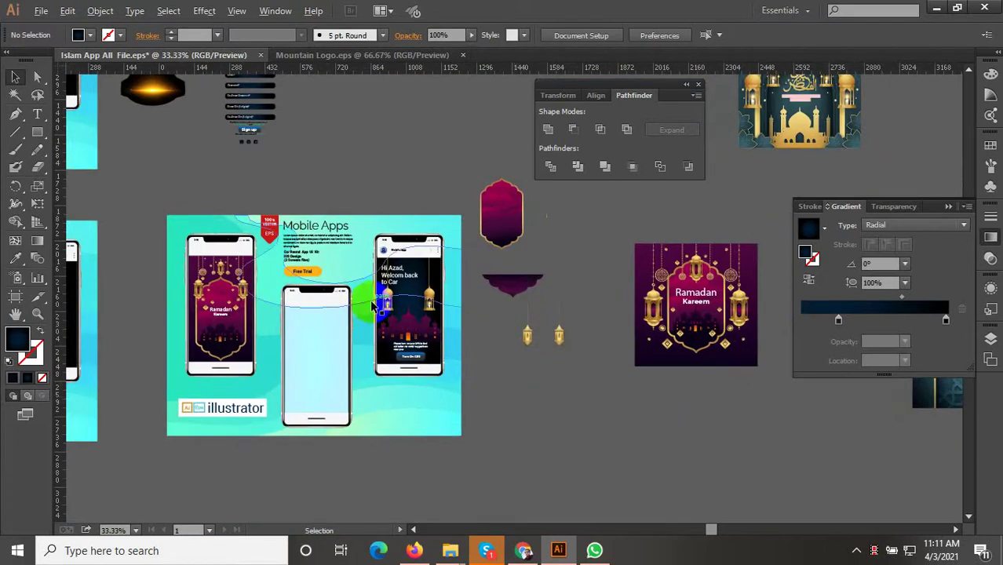
scroll(369, 302, up, 1)
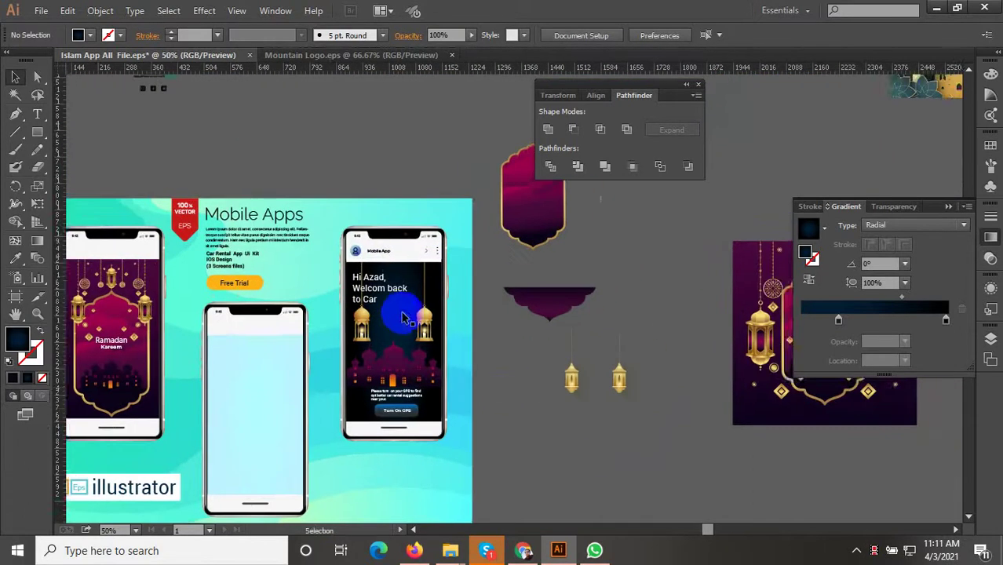
click(401, 329)
click(400, 330)
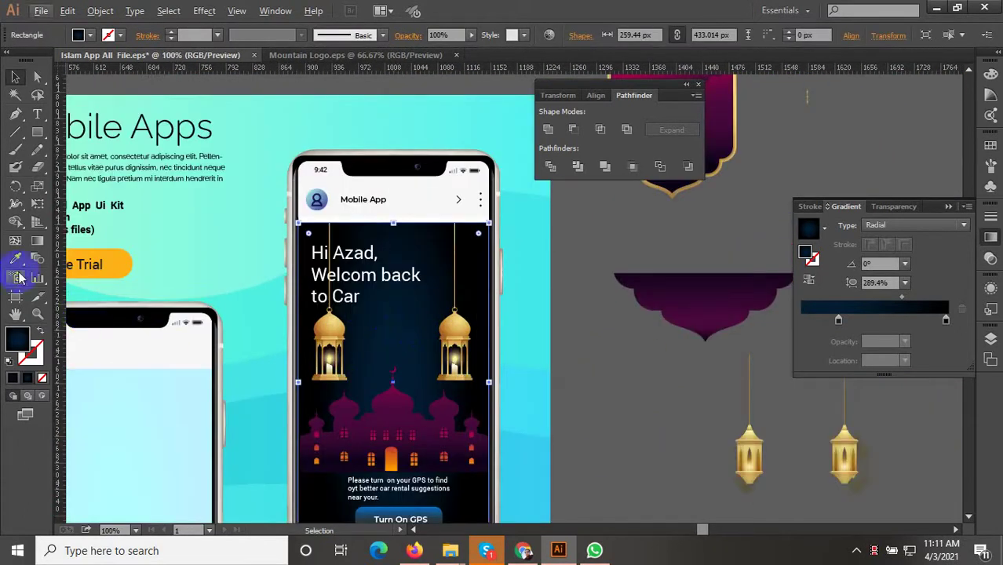
scroll(375, 390, down, 2)
click(565, 223)
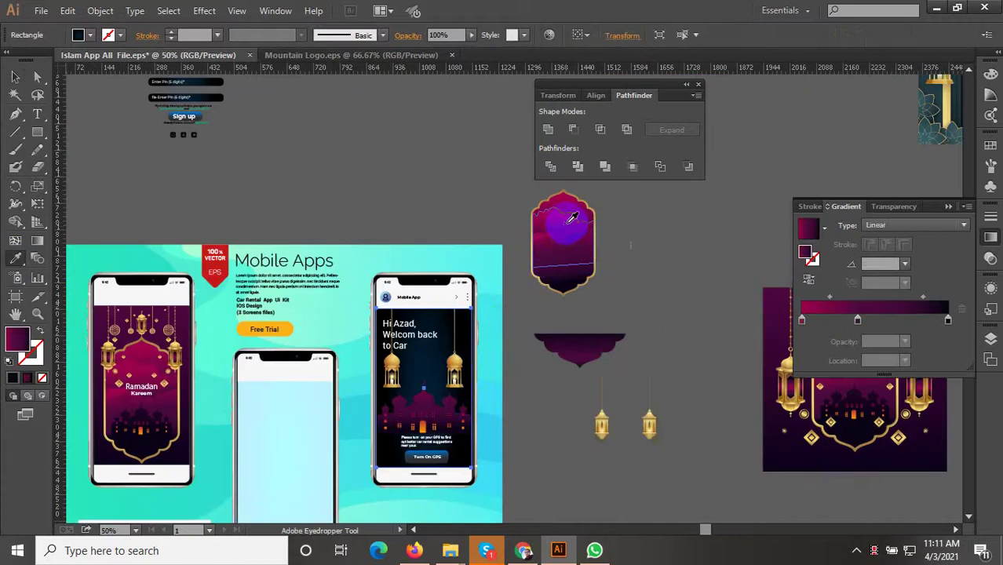
scroll(197, 359, up, 2)
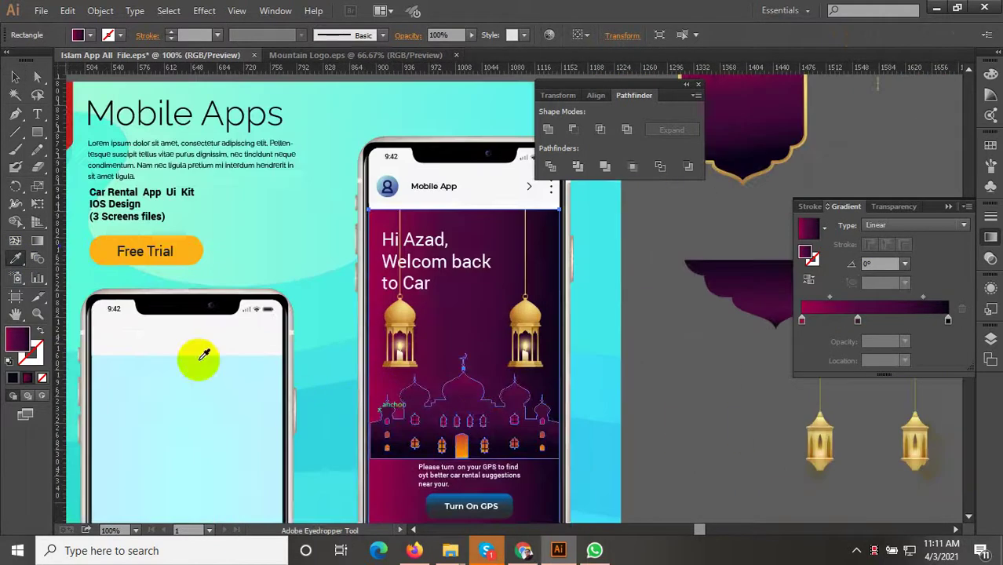
click(41, 263)
scroll(466, 292, down, 2)
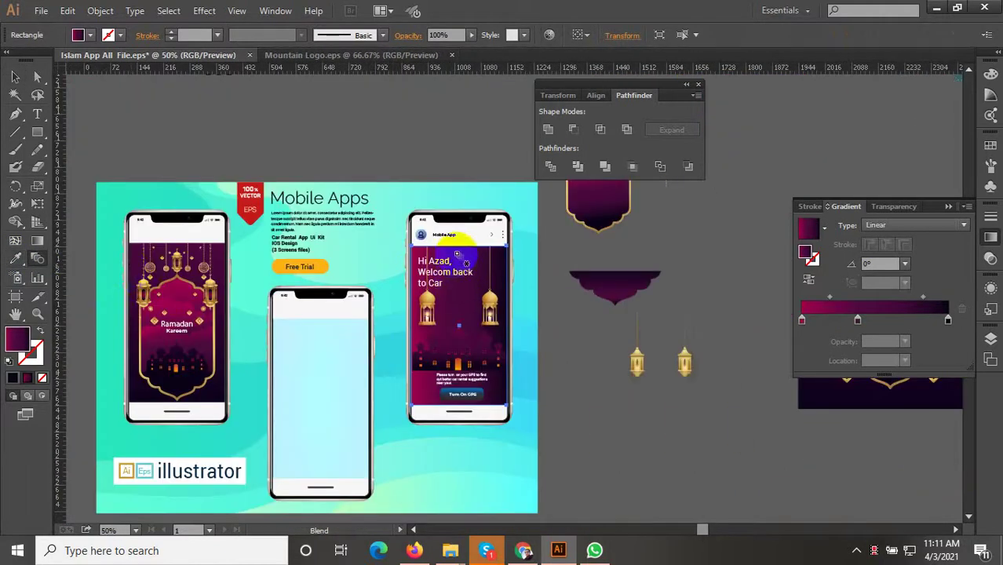
click(37, 241)
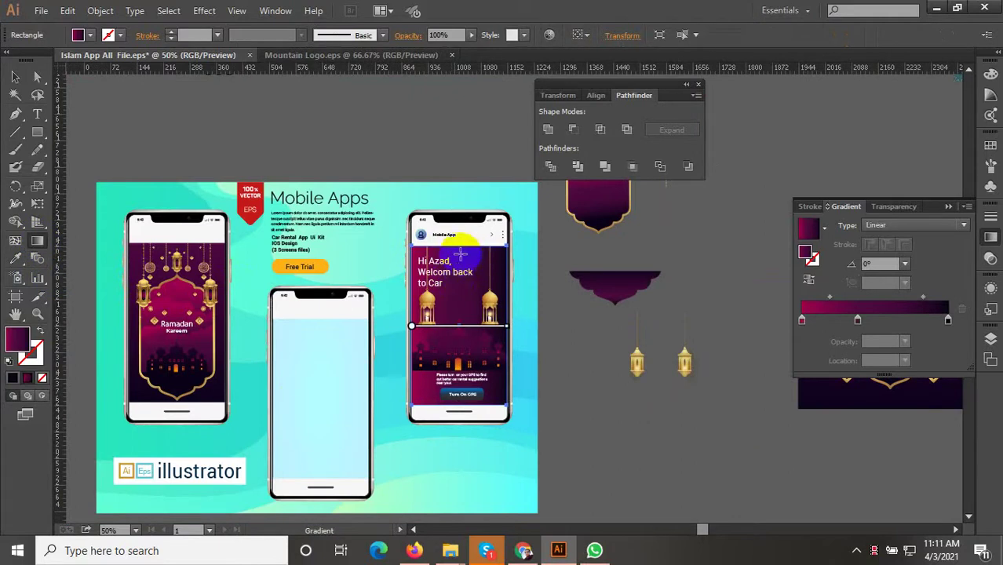
drag(461, 253, 467, 414)
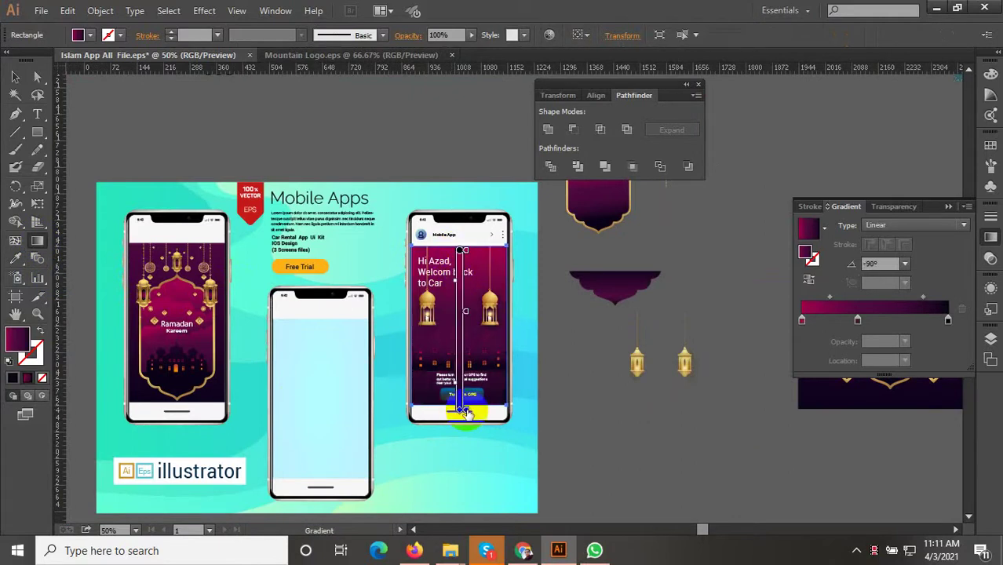
scroll(483, 365, up, 2)
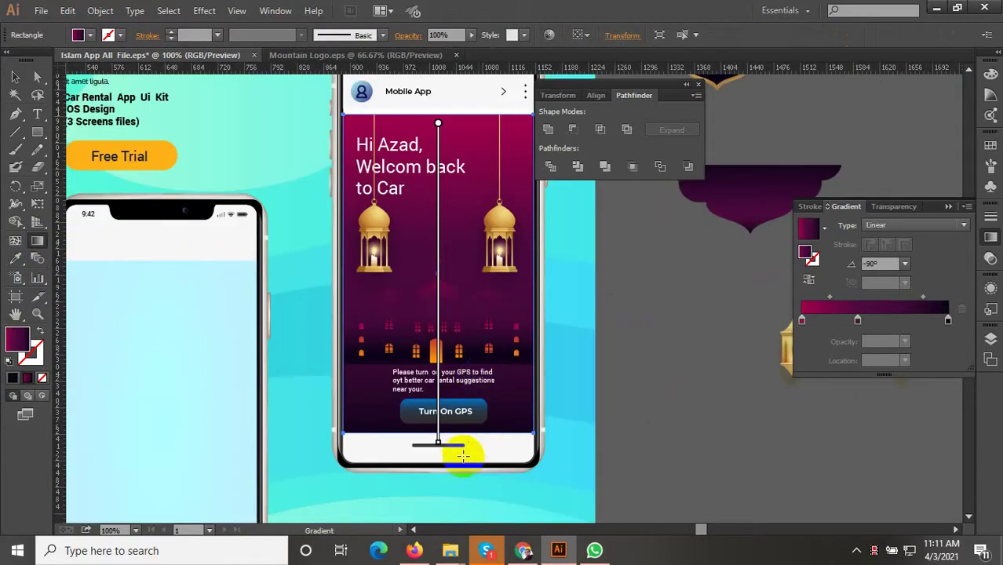
key(v)
key(ctrl+z)
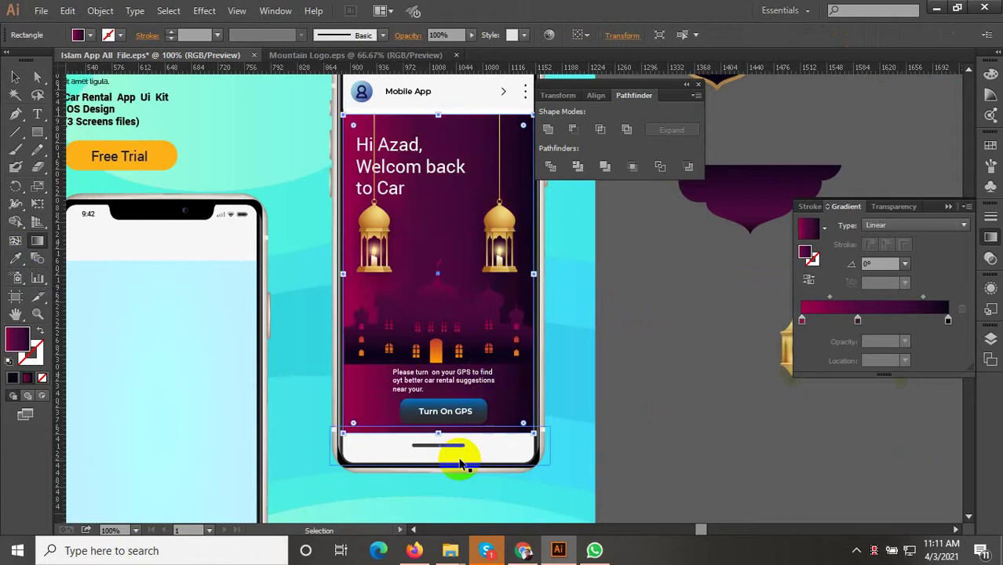
key(ctrl+z)
key(g)
scroll(502, 447, down, 1)
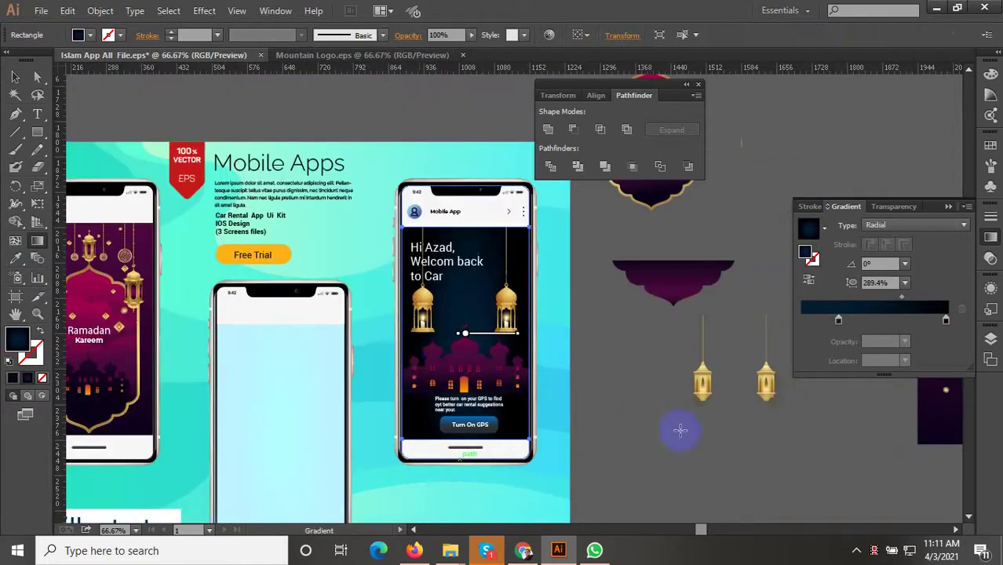
click(15, 77)
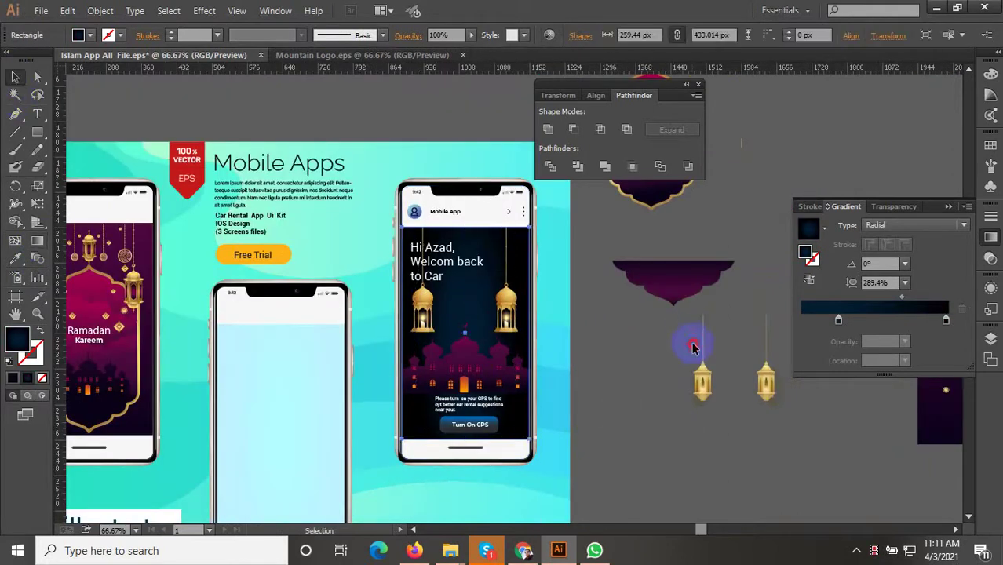
click(651, 441)
scroll(637, 448, up, 1)
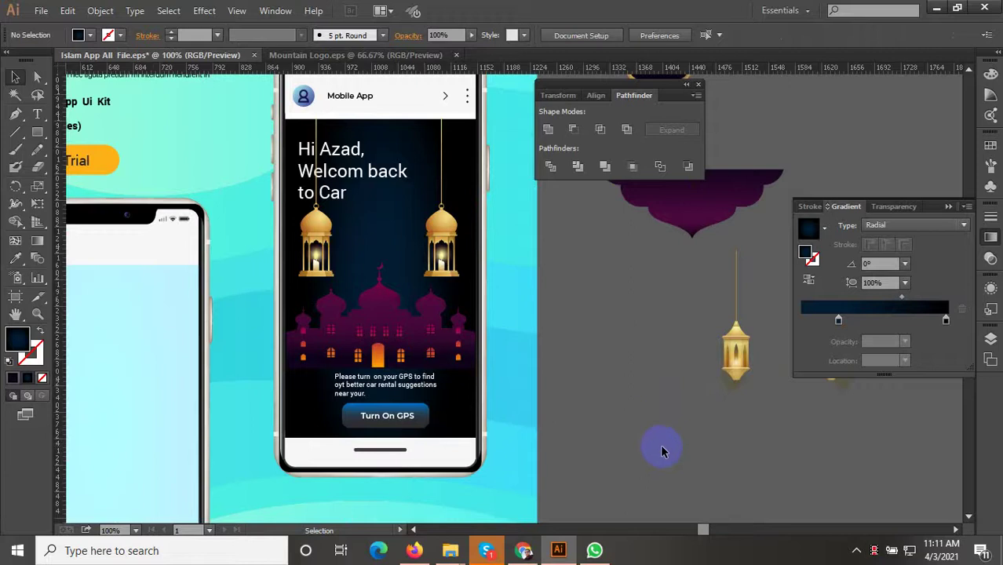
Pan and zoom around the canvas to survey the artboards
scroll(695, 455, down, 2)
mouse_move(696, 454)
mouse_down()
mouse_move(715, 444)
mouse_move(675, 453)
mouse_up()
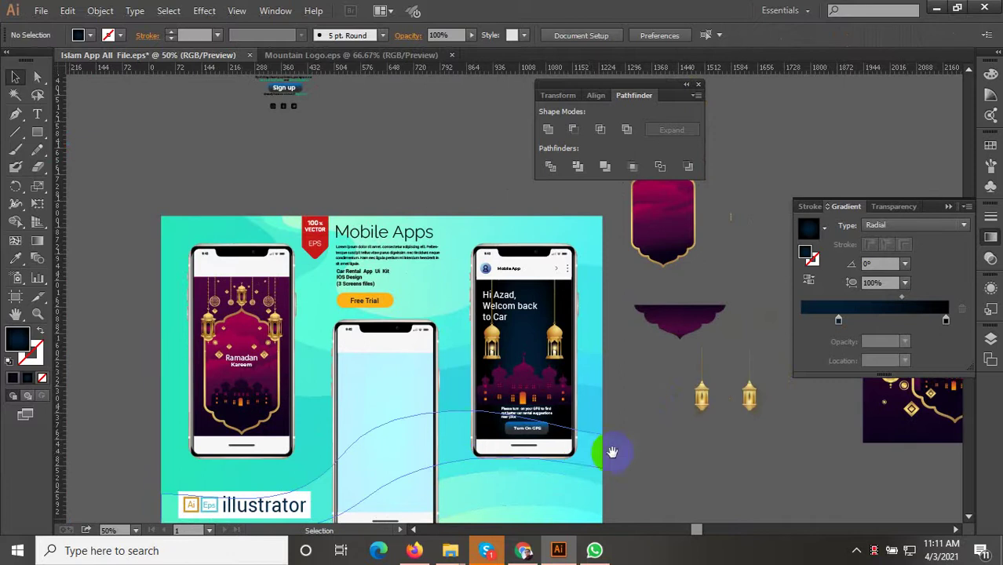
drag(609, 448, 436, 363)
scroll(455, 384, down, 1)
drag(496, 452, 533, 486)
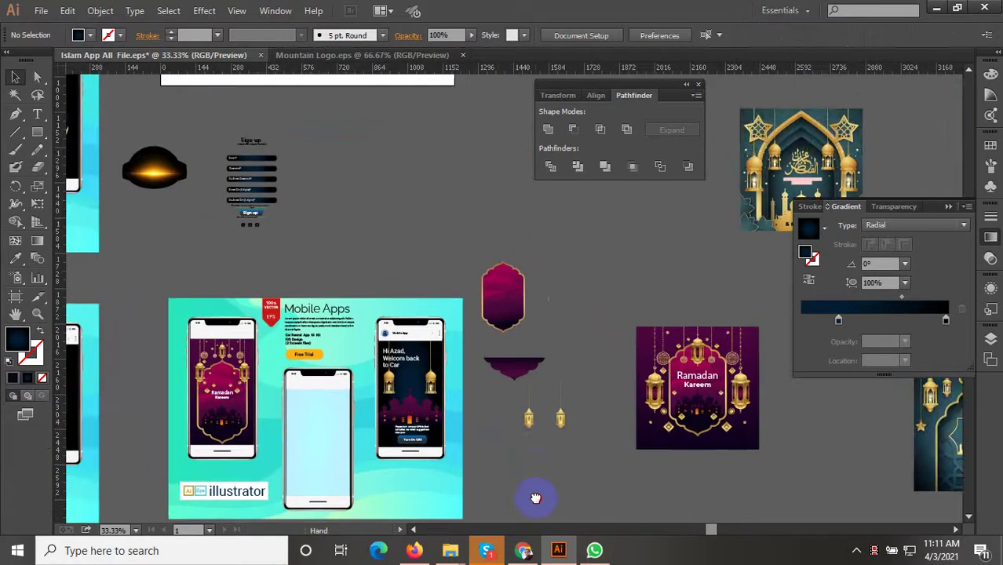
scroll(541, 467, down, 2)
scroll(608, 359, down, 1)
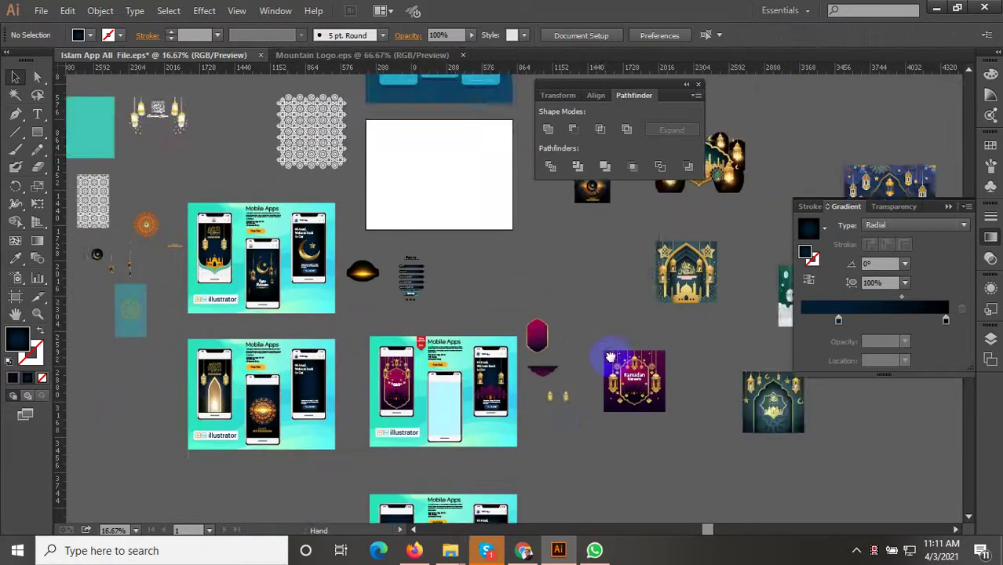
scroll(605, 363, down, 1)
scroll(361, 418, up, 1)
mouse_move(397, 387)
mouse_down()
mouse_move(298, 291)
mouse_move(274, 236)
mouse_up()
scroll(405, 339, down, 1)
mouse_move(336, 325)
mouse_down()
mouse_move(403, 386)
mouse_move(410, 460)
mouse_up()
Pan to the Mobile Apps artboard and zoom in on the left phone's Ramadan screen
scroll(406, 204, up, 2)
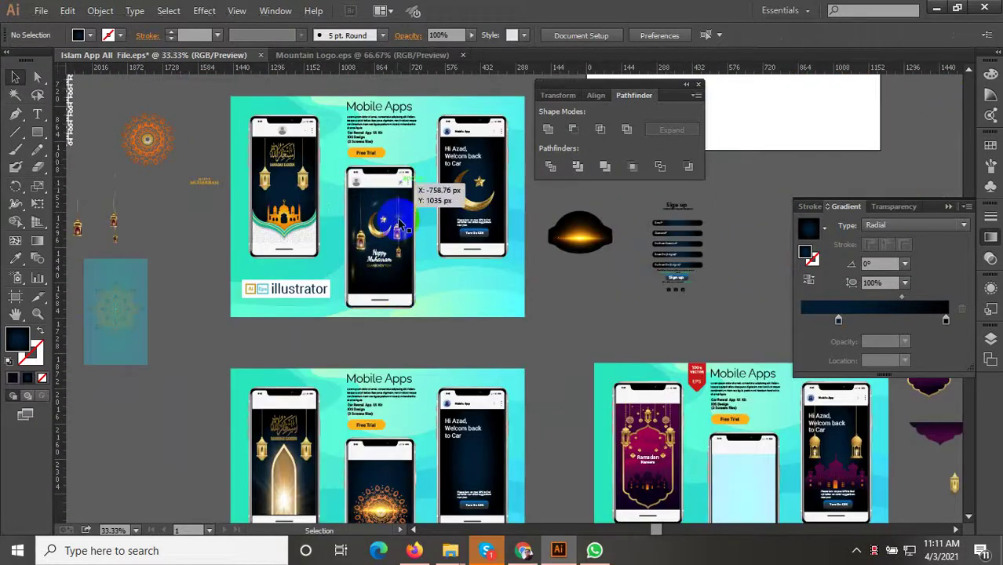
scroll(440, 290, down, 1)
drag(443, 287, 409, 415)
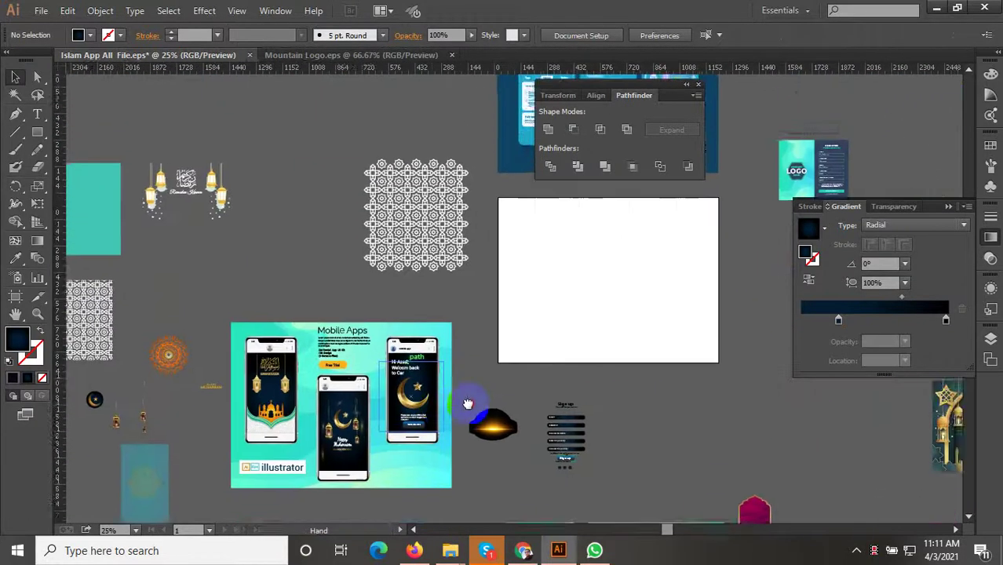
mouse_move(471, 404)
mouse_down()
mouse_move(377, 390)
mouse_move(341, 316)
mouse_up()
drag(588, 351, 492, 273)
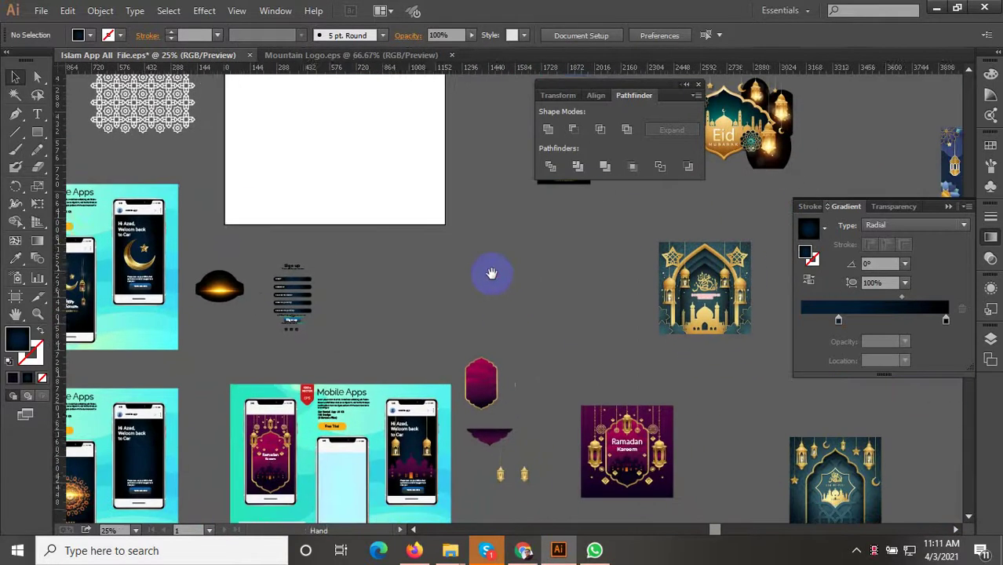
scroll(506, 307, down, 2)
drag(563, 329, 555, 306)
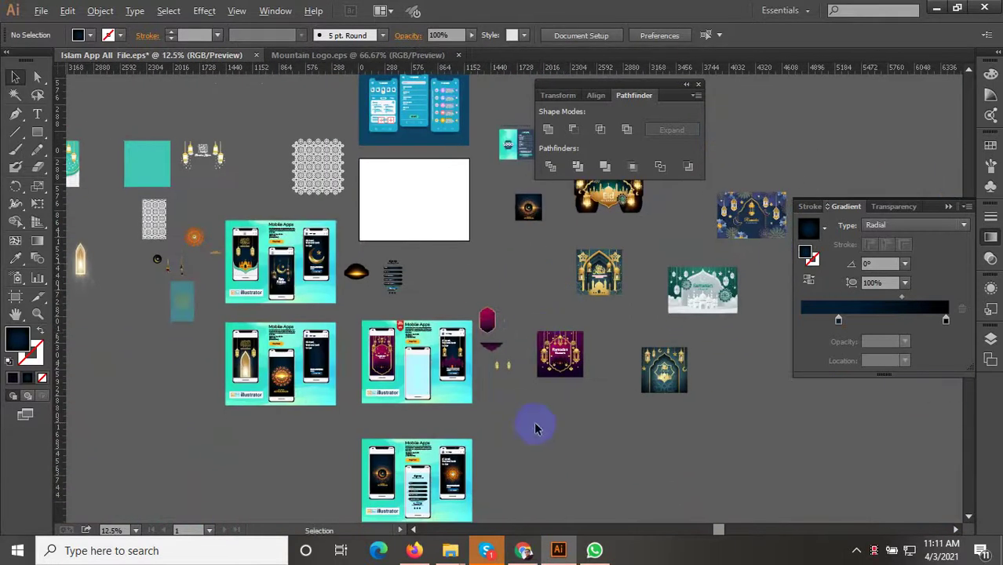
scroll(585, 357, up, 3)
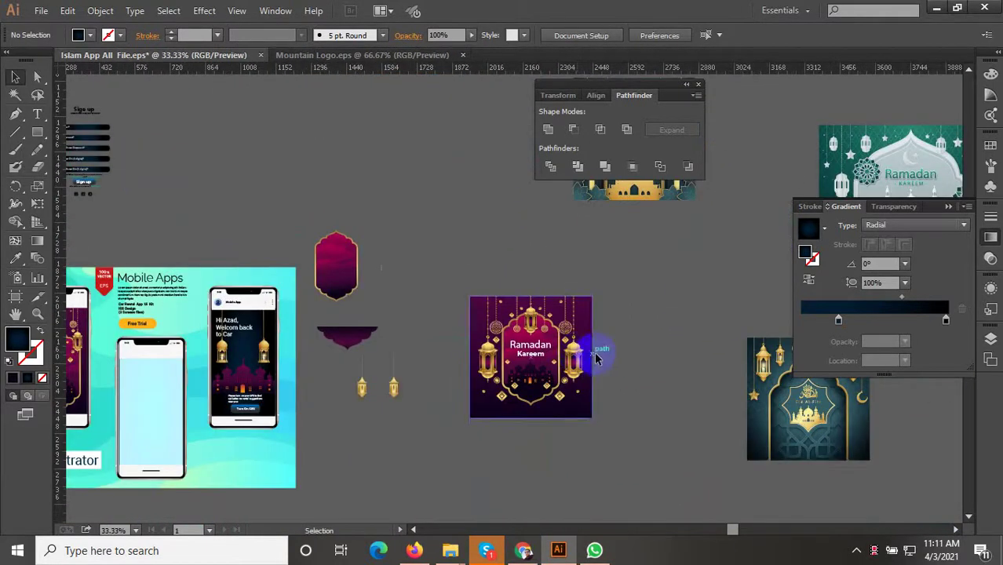
drag(606, 362, 692, 320)
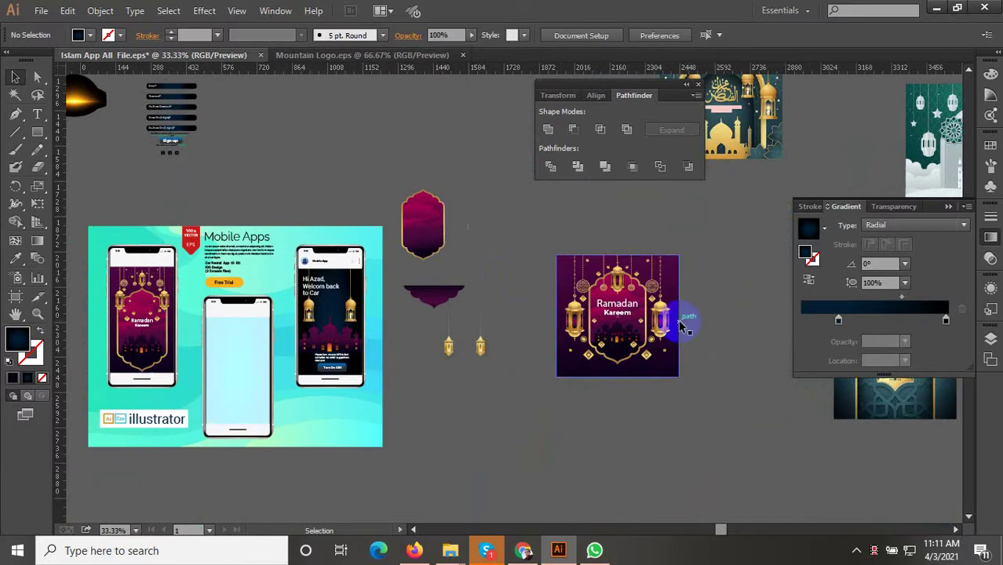
key(space)
scroll(512, 425, left, 4)
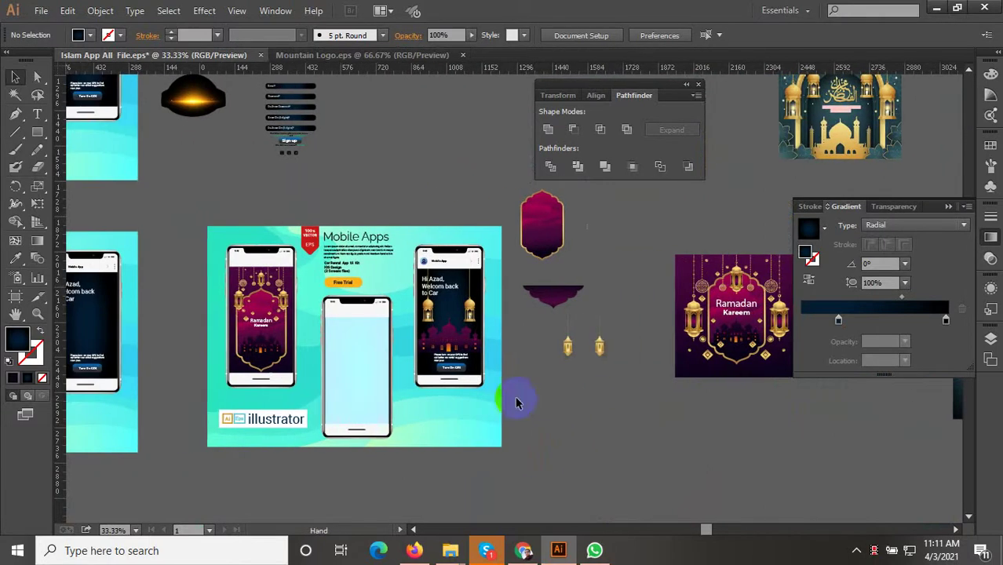
scroll(236, 284, up, 3)
Drill into the nested ornament groups to reach the left ornament group
scroll(299, 347, up, 2)
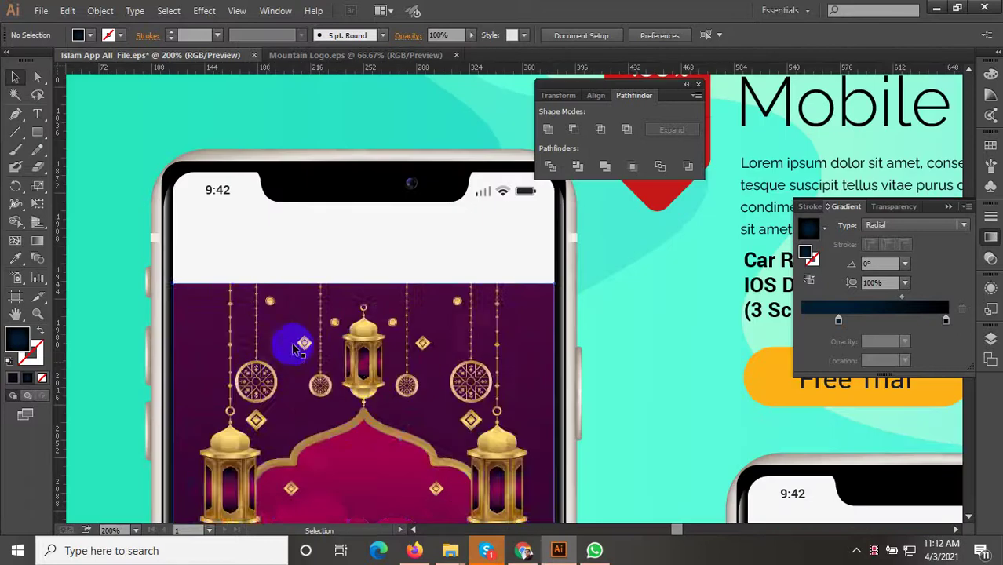
click(270, 368)
double_click(268, 371)
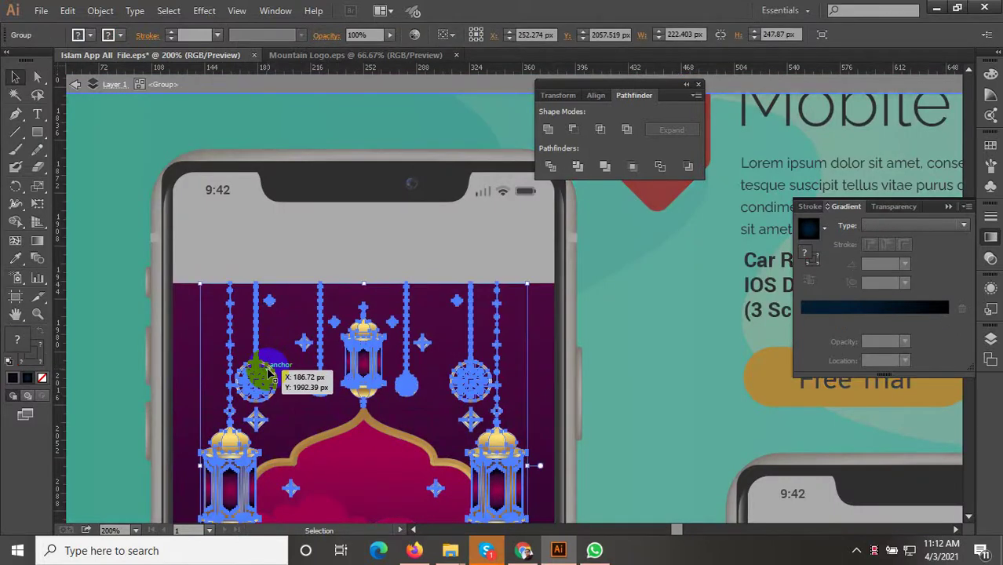
double_click(265, 370)
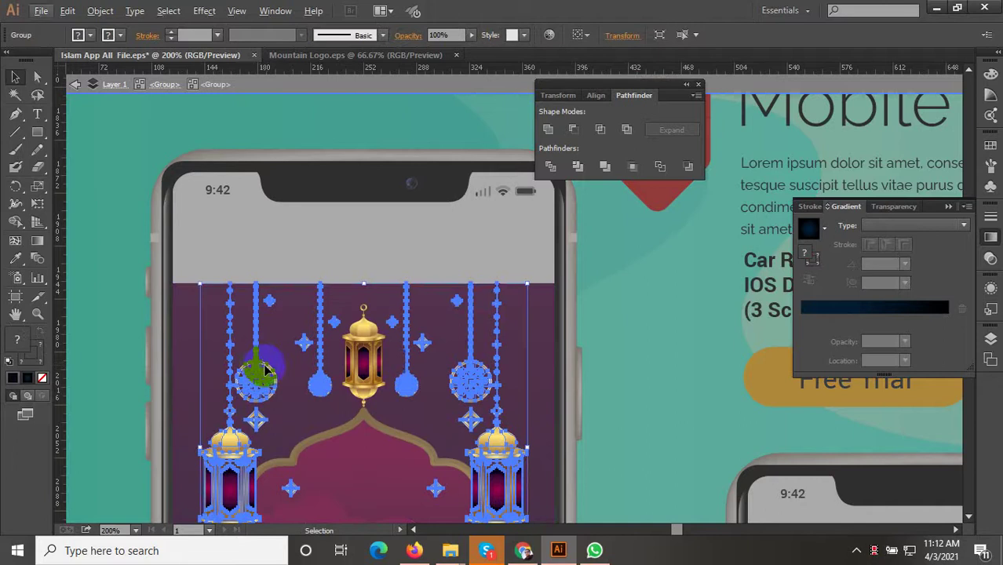
double_click(266, 370)
click(265, 370)
scroll(265, 369, up, 1)
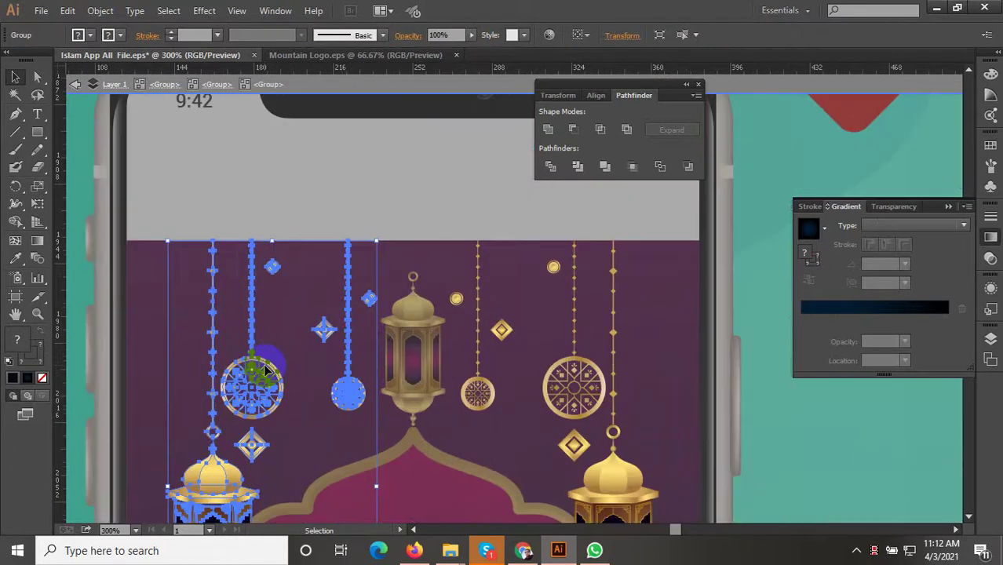
key(Escape)
Select the left hanging chain and medallion plus the neighbouring chains and stars
click(265, 370)
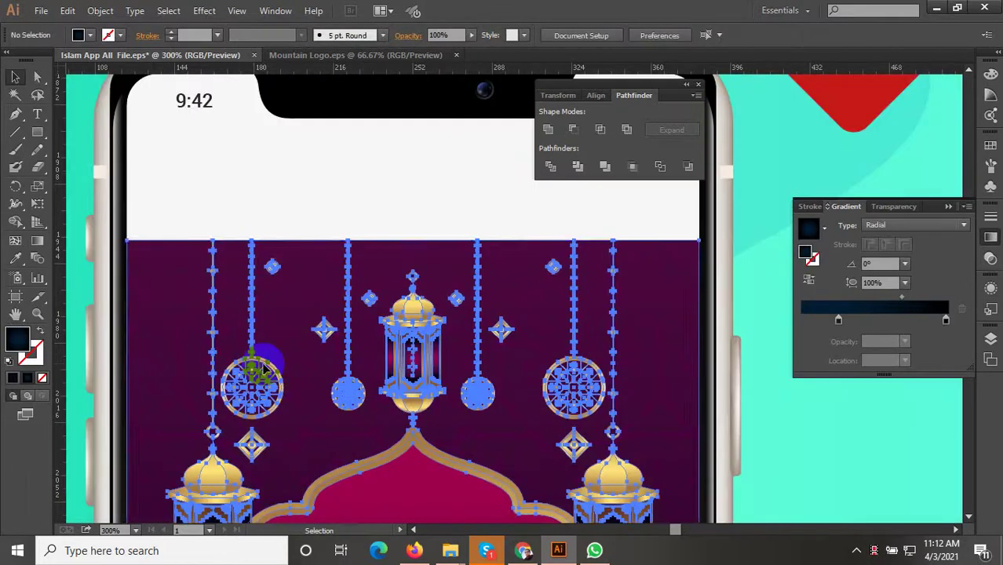
double_click(257, 383)
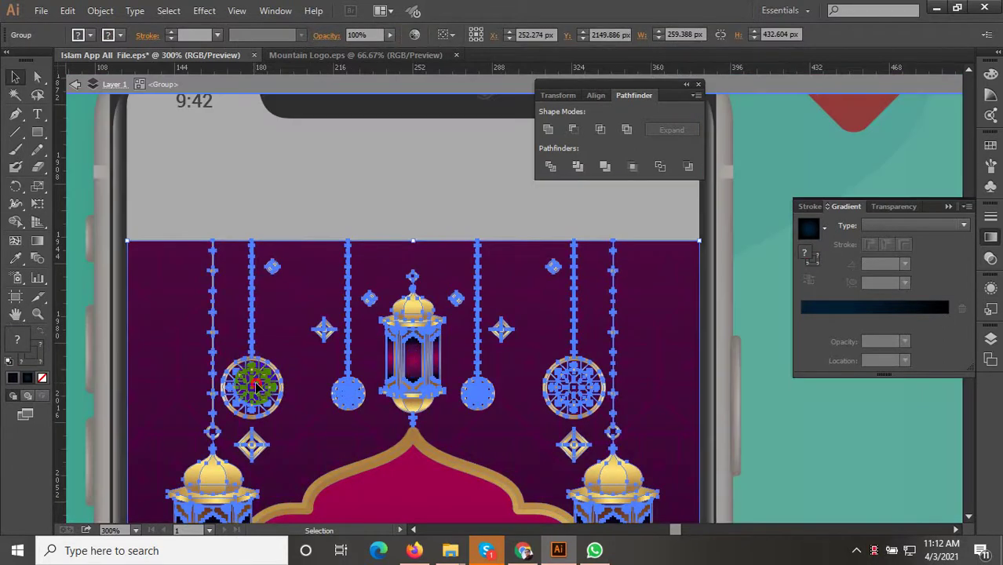
double_click(256, 387)
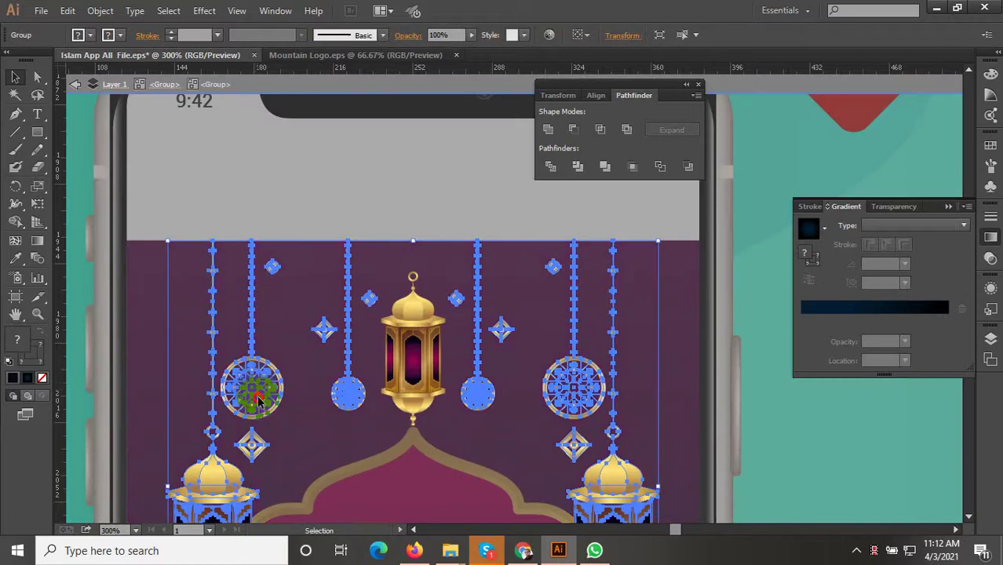
double_click(261, 403)
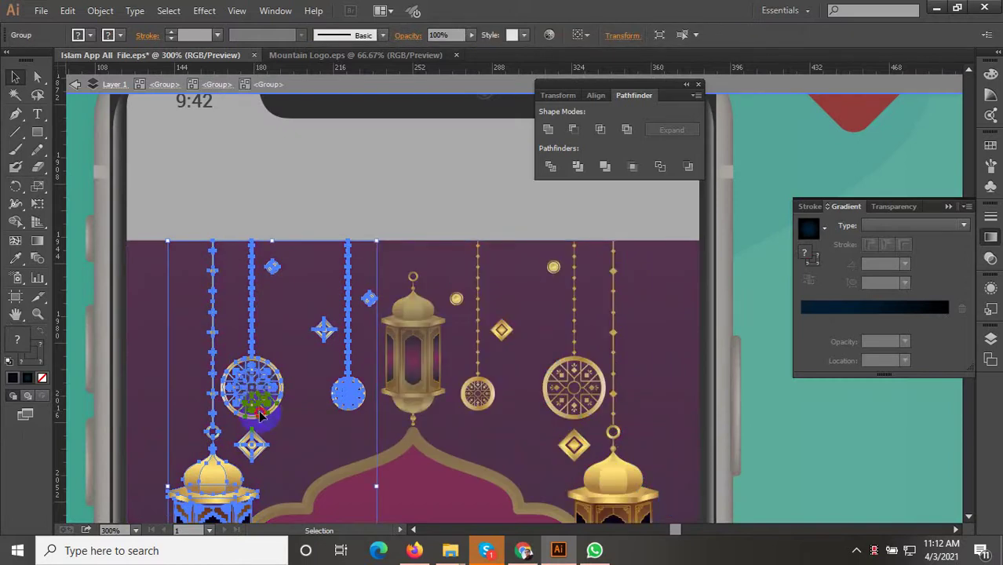
double_click(261, 421)
click(261, 421)
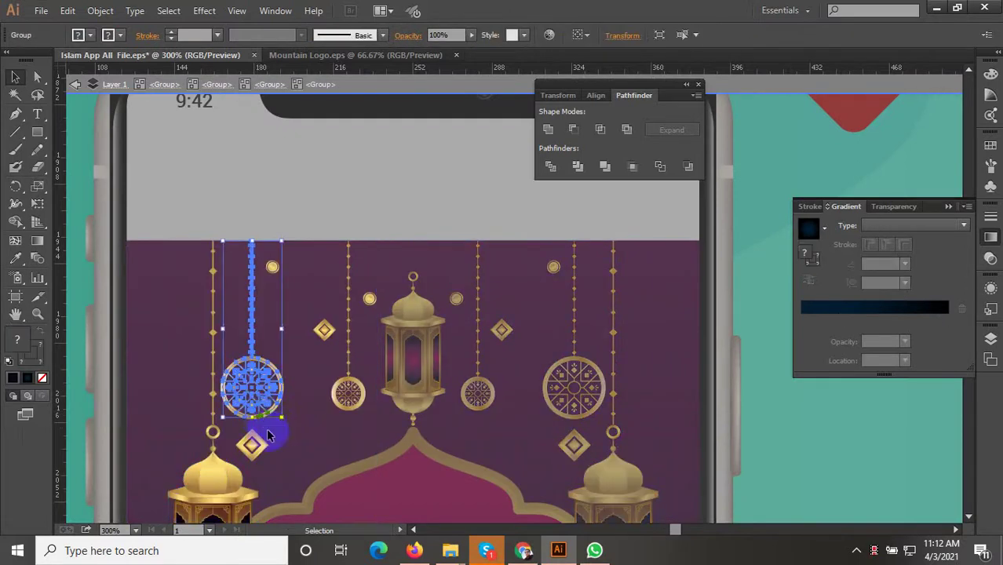
drag(310, 361, 254, 221)
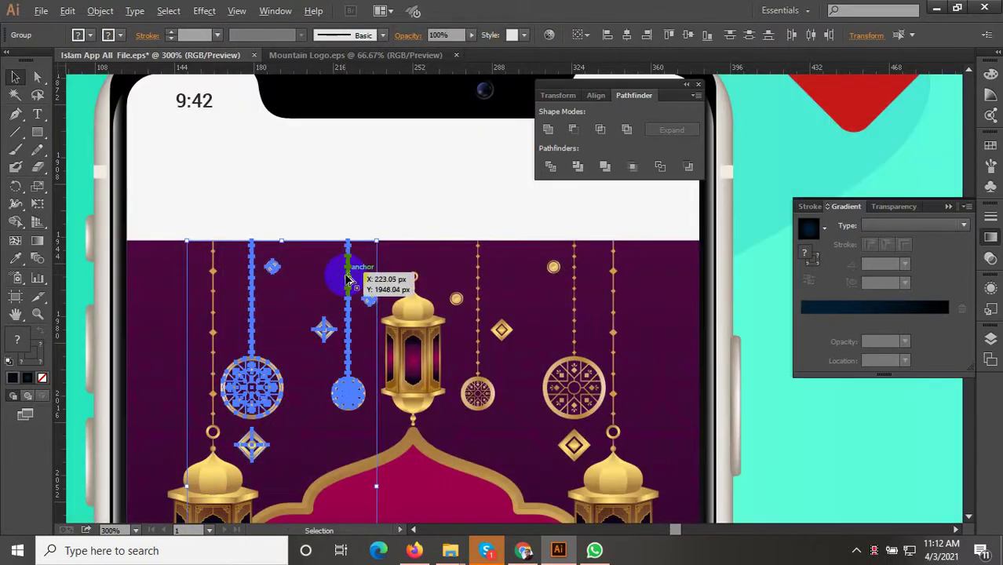
Select the ornament group over the right phone and shift it slightly
scroll(342, 206, down, 5)
scroll(319, 281, up, 2)
drag(319, 281, 246, 273)
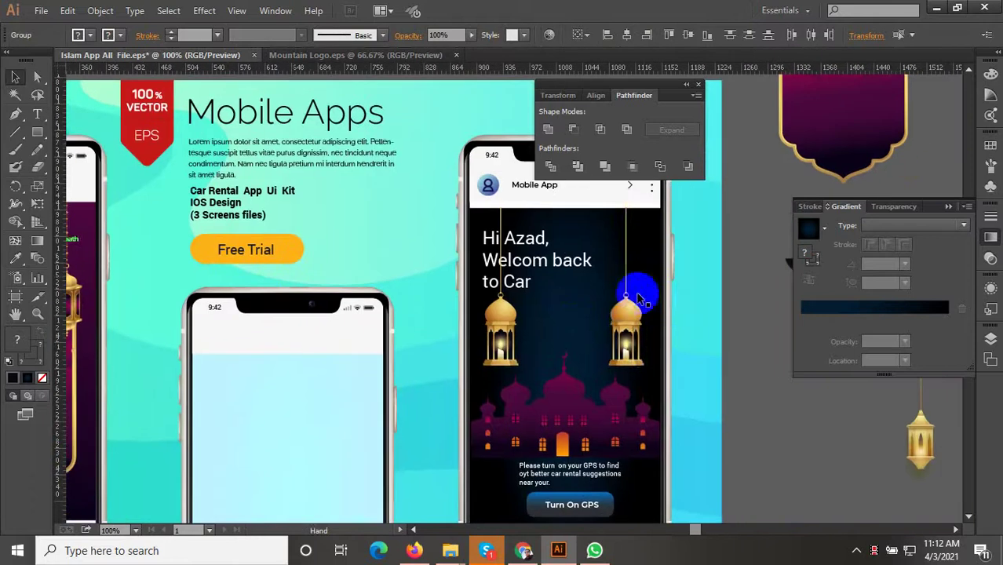
click(555, 287)
scroll(555, 287, up, 1)
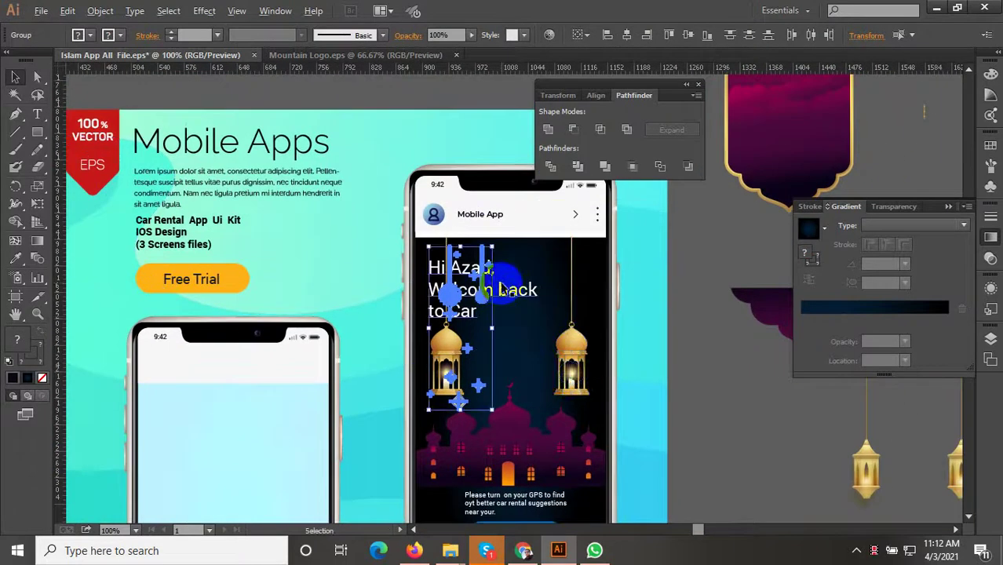
scroll(485, 323, up, 1)
mouse_move(485, 323)
mouse_down()
mouse_move(564, 308)
mouse_move(485, 222)
mouse_up()
Move the ornament group onto the blank middle phone, tucked into the screen's top-left corner
scroll(459, 415, down, 1)
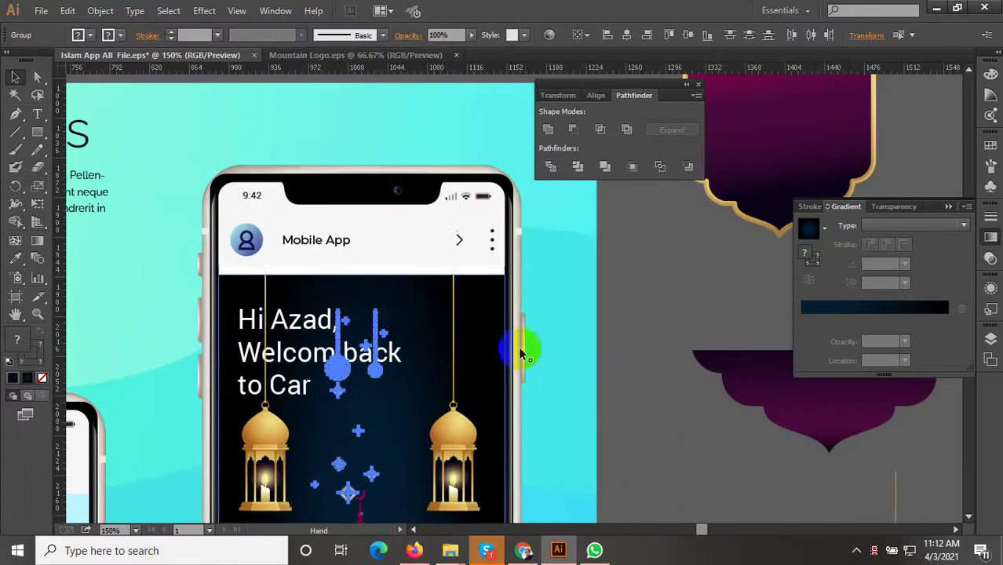
drag(619, 257, 641, 259)
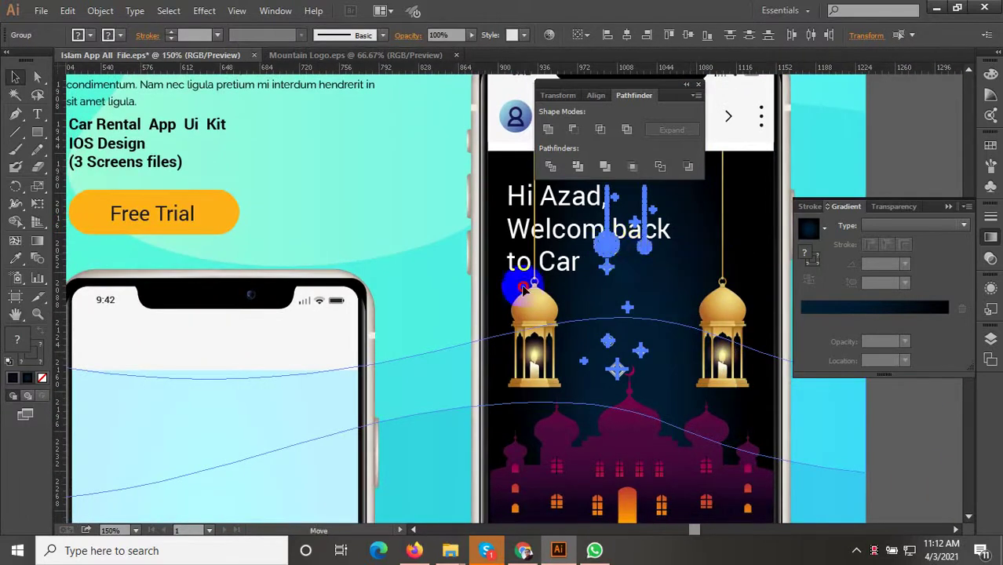
mouse_move(524, 290)
mouse_down()
mouse_move(239, 412)
mouse_move(548, 290)
mouse_move(429, 263)
mouse_up()
scroll(416, 251, up, 3)
scroll(385, 220, up, 3)
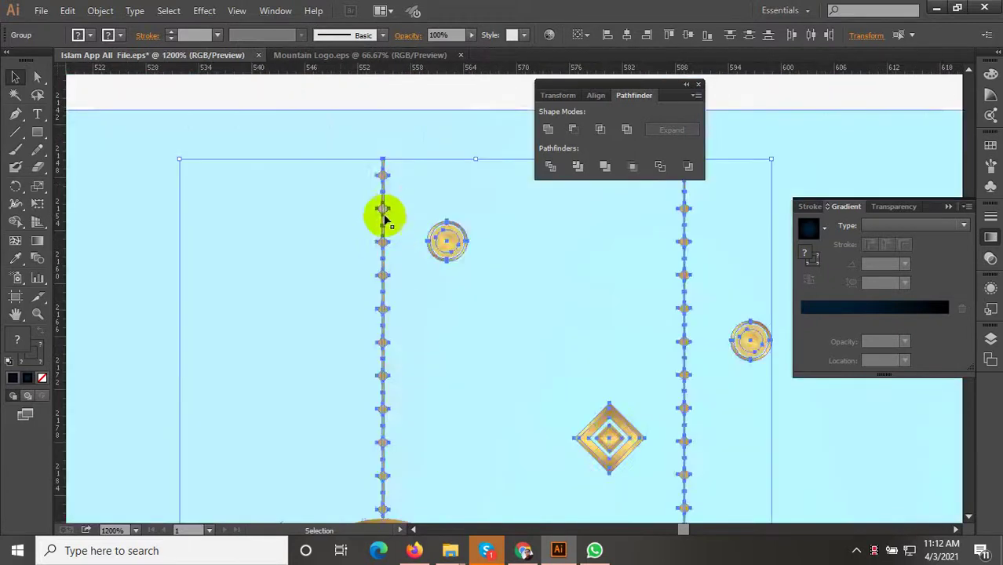
drag(385, 220, 336, 167)
scroll(374, 208, down, 5)
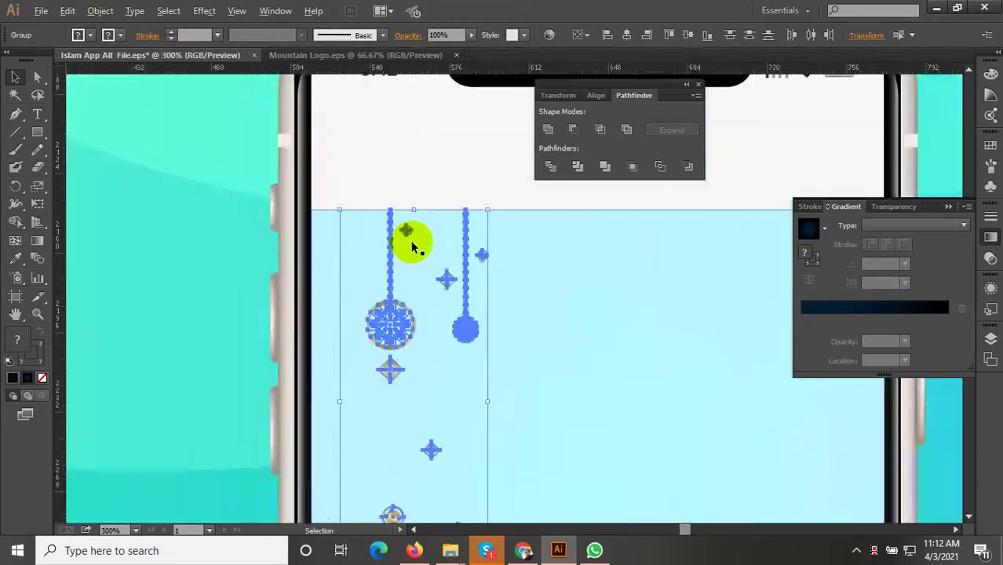
scroll(426, 260, down, 2)
scroll(462, 291, down, 1)
scroll(507, 291, up, 2)
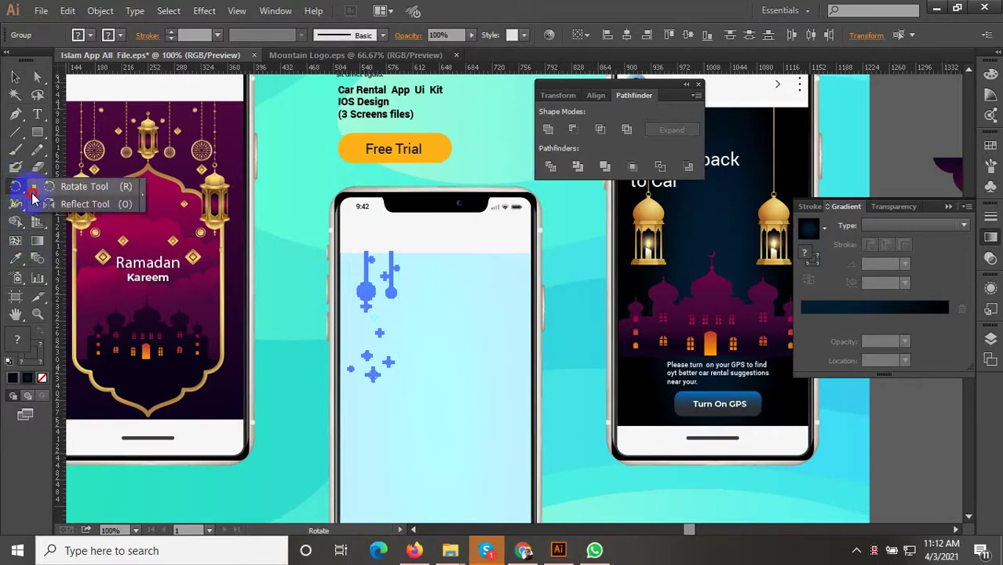
Make a vertically mirrored copy of the ornaments with the Reflect tool and slide it right
drag(11, 186, 25, 196)
double_click(14, 186)
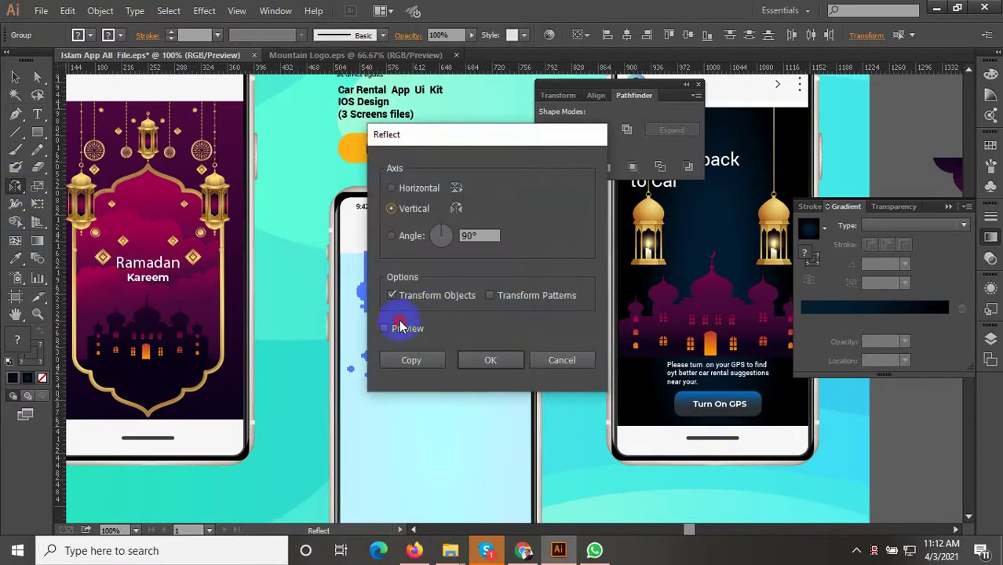
click(416, 358)
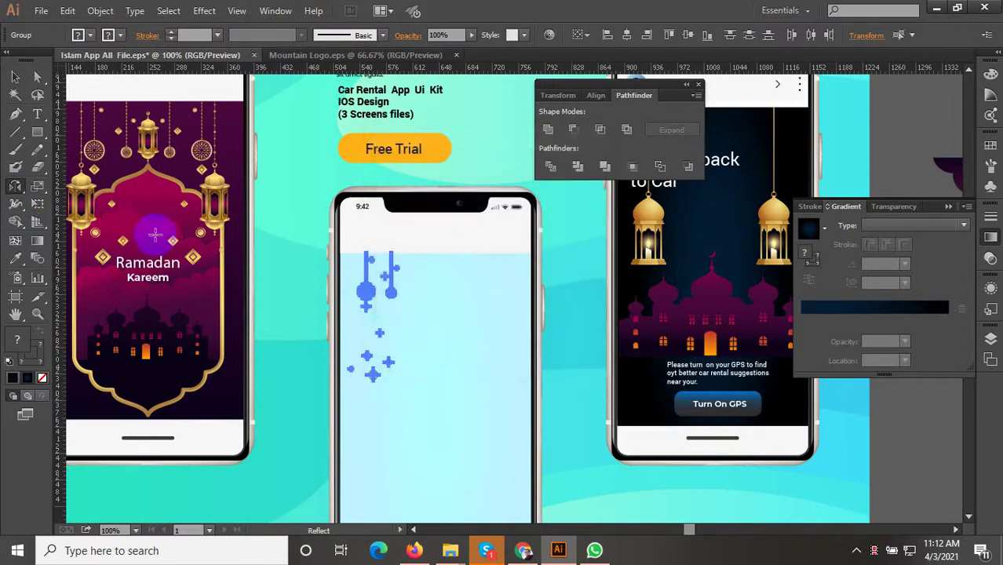
scroll(397, 282, up, 2)
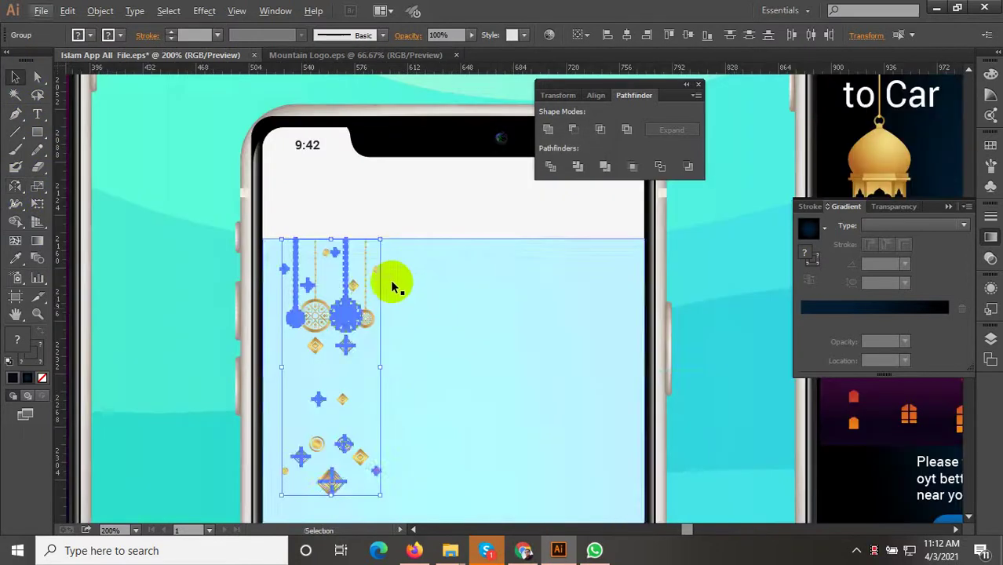
drag(338, 314, 599, 311)
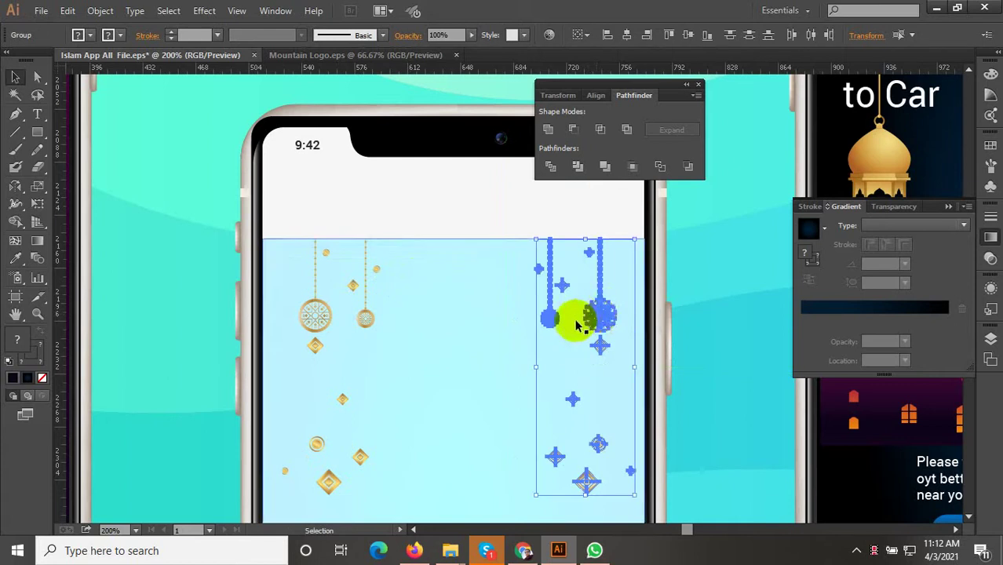
Group the selected ornaments and place the mirrored group on the screen's right side
click(318, 317)
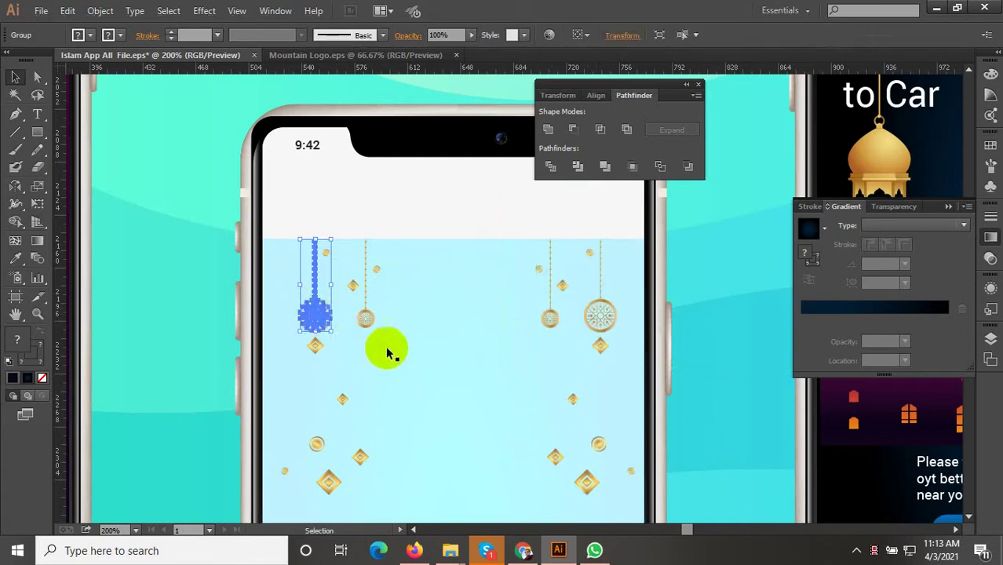
right_click(349, 326)
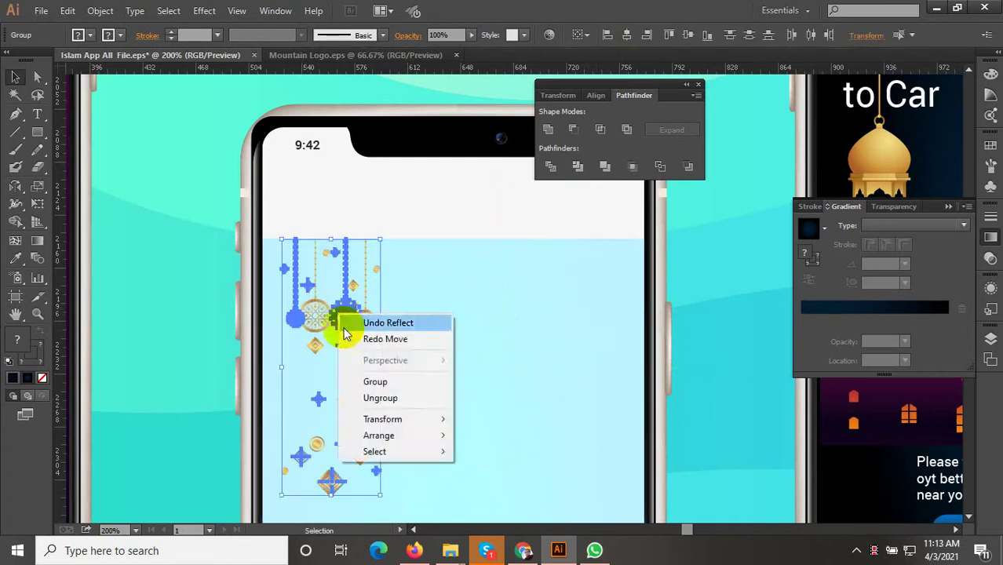
click(383, 381)
drag(338, 320, 542, 321)
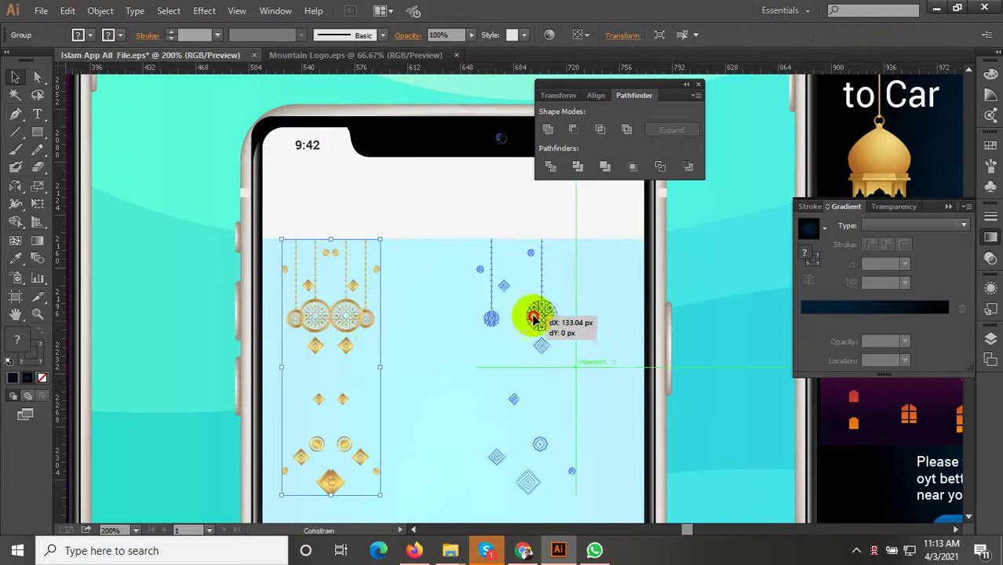
scroll(368, 323, down, 2)
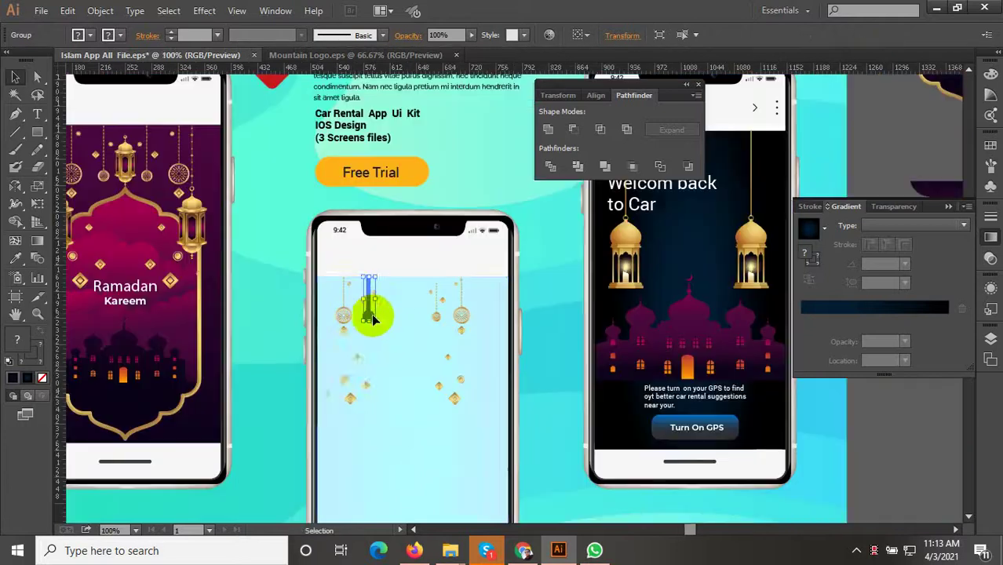
scroll(360, 388, up, 2)
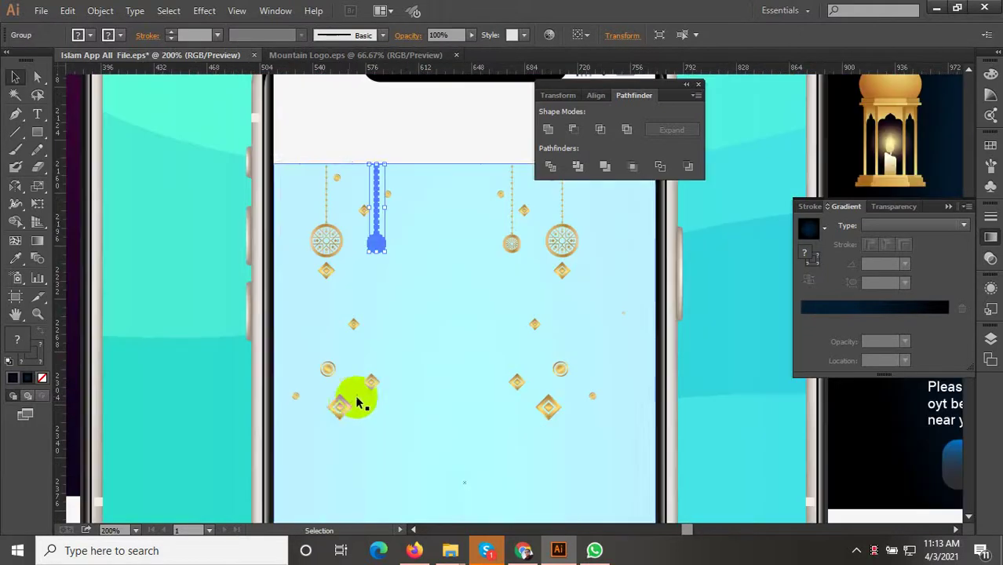
Delete the left hanging lantern chain
click(344, 413)
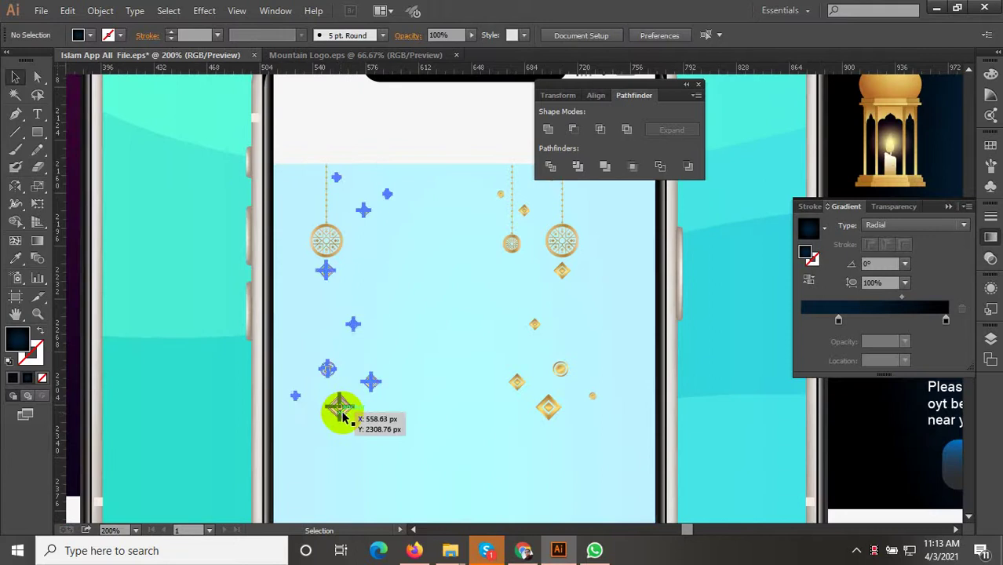
click(329, 242)
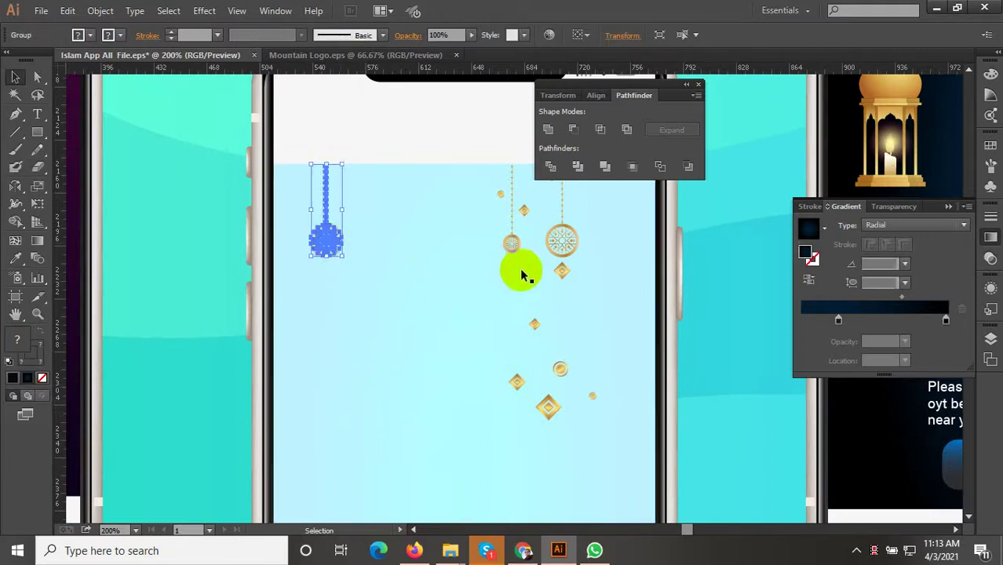
key(Delete)
Drag a copy of the hanging ornament group to the screen's left side
click(555, 252)
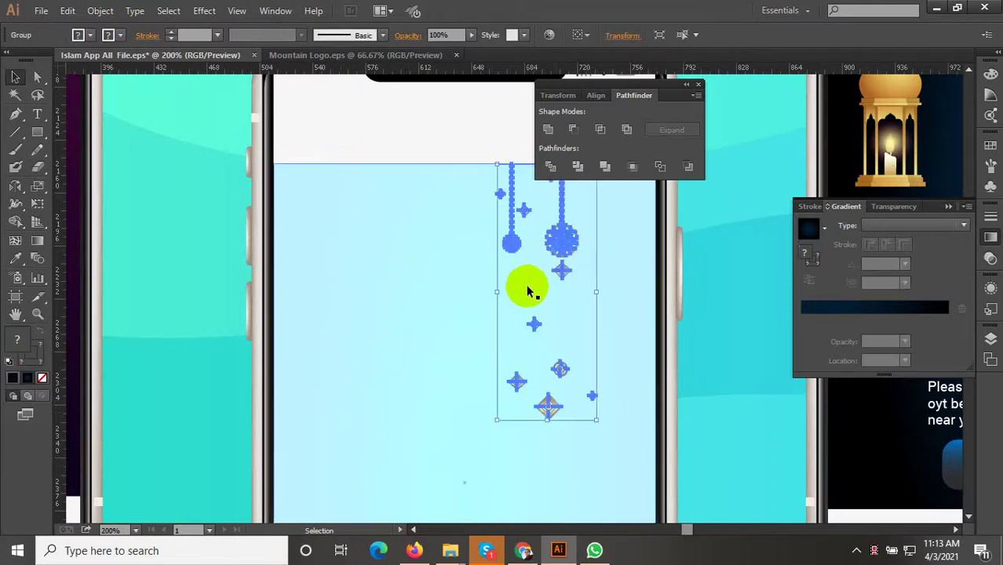
scroll(533, 258, down, 2)
scroll(538, 270, up, 3)
mouse_move(554, 275)
mouse_down()
mouse_move(565, 275)
mouse_move(545, 303)
mouse_move(433, 306)
mouse_up()
scroll(627, 314, down, 2)
Bring the copied ornament group to the front
right_click(435, 306)
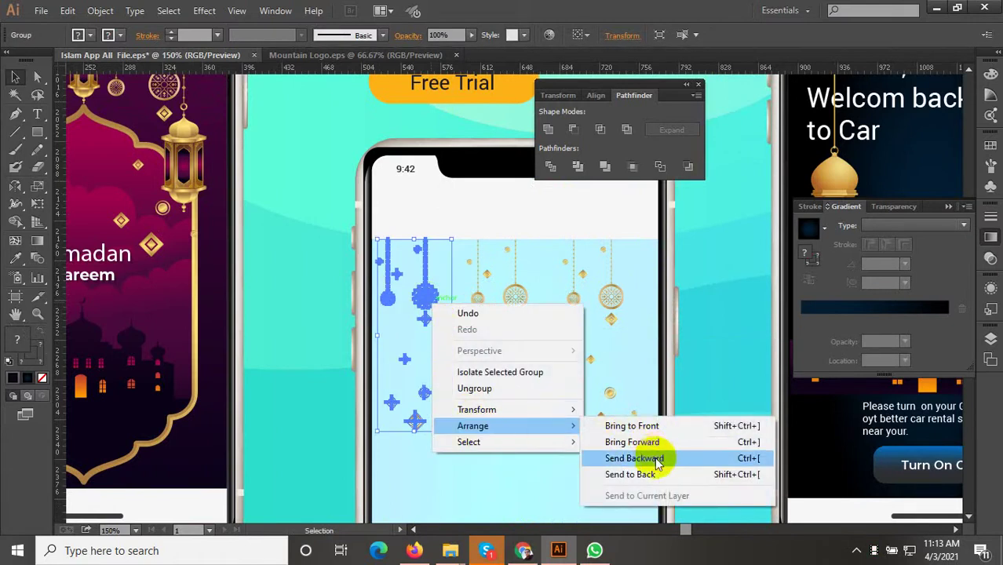
mouse_move(472, 425)
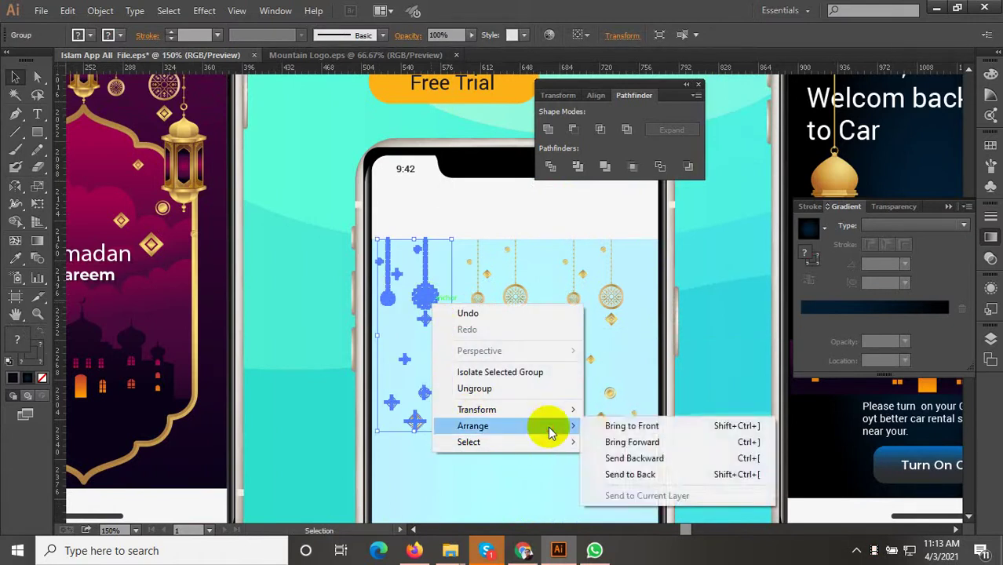
click(611, 423)
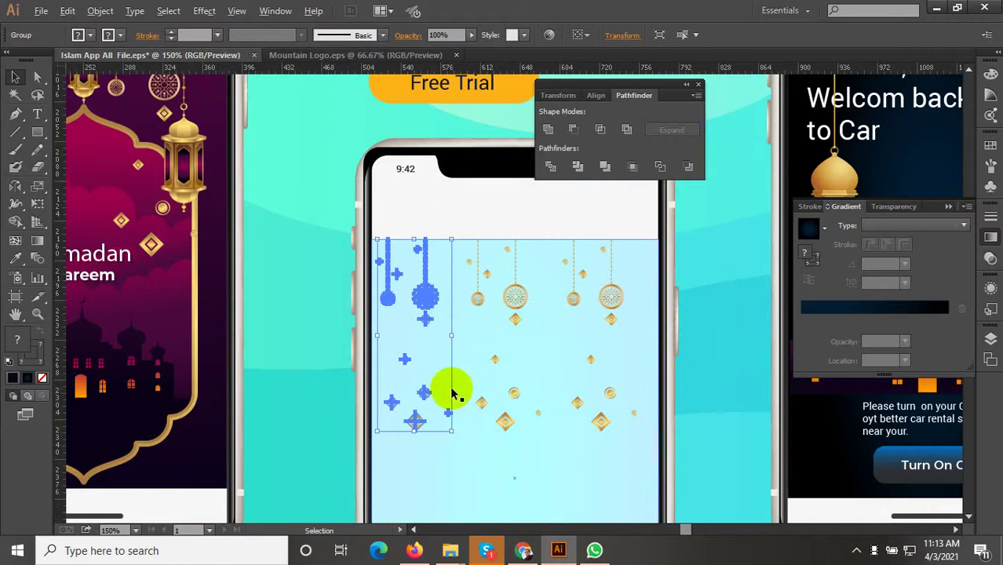
scroll(432, 347, up, 1)
Reflect the copied group across the vertical axis and nudge it right, in line with the ornaments
right_click(424, 288)
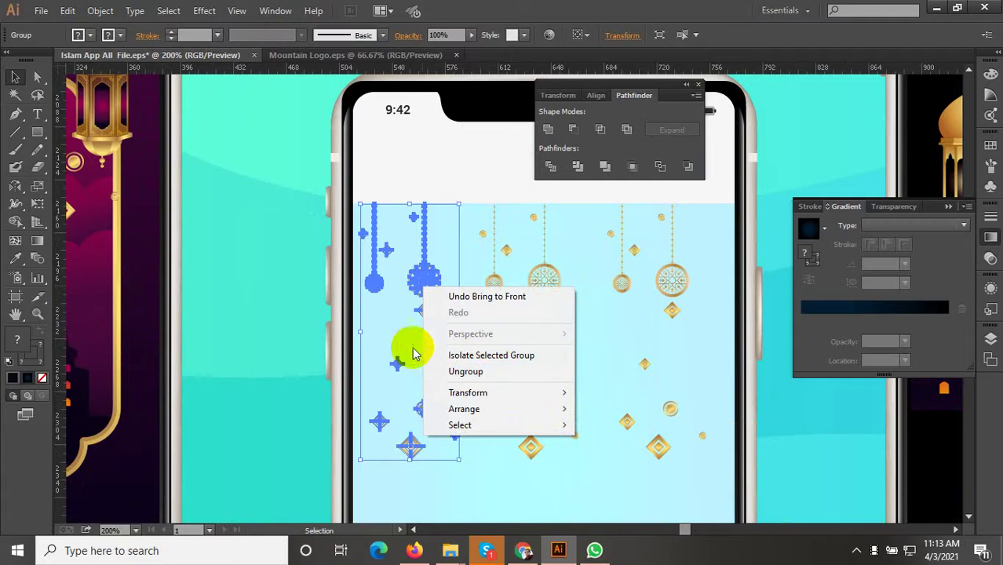
double_click(16, 189)
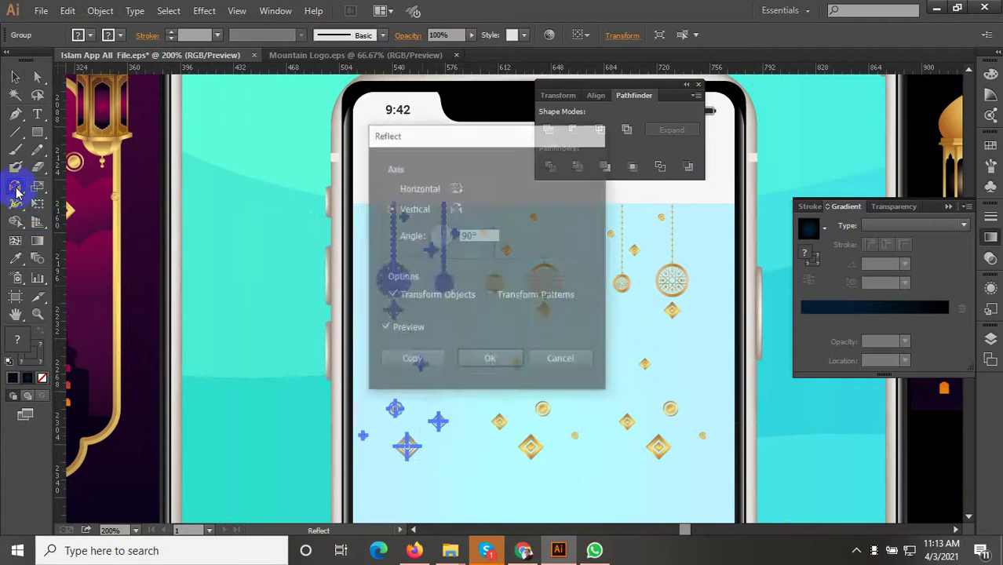
click(508, 363)
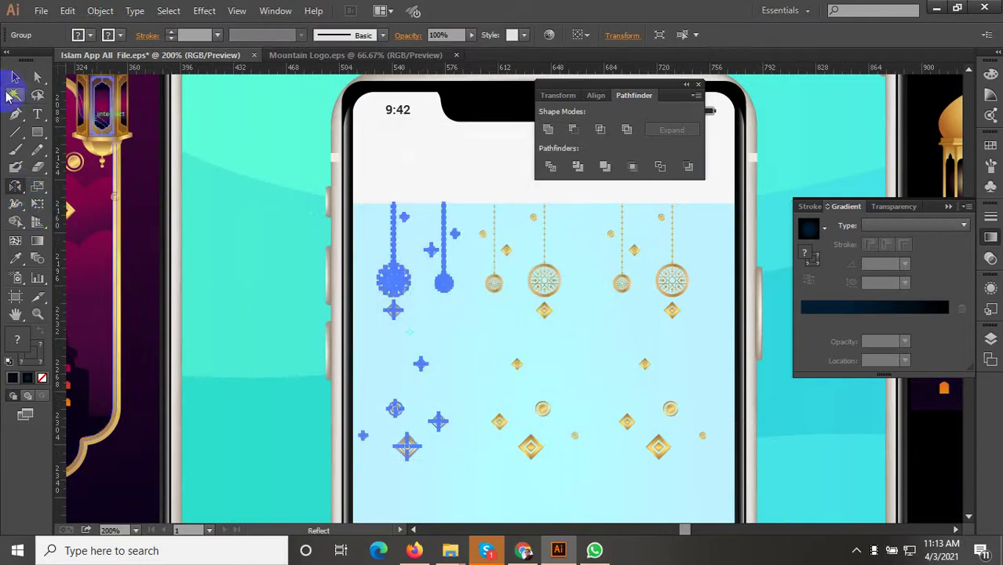
click(15, 76)
alt+scroll(444, 294, up, 2)
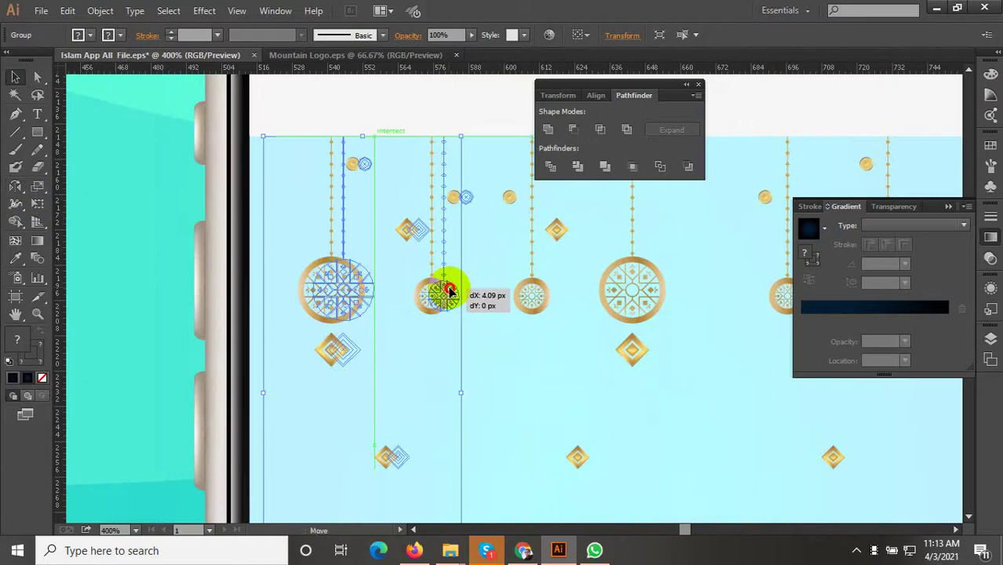
drag(444, 293, 458, 292)
alt+scroll(396, 298, down, 3)
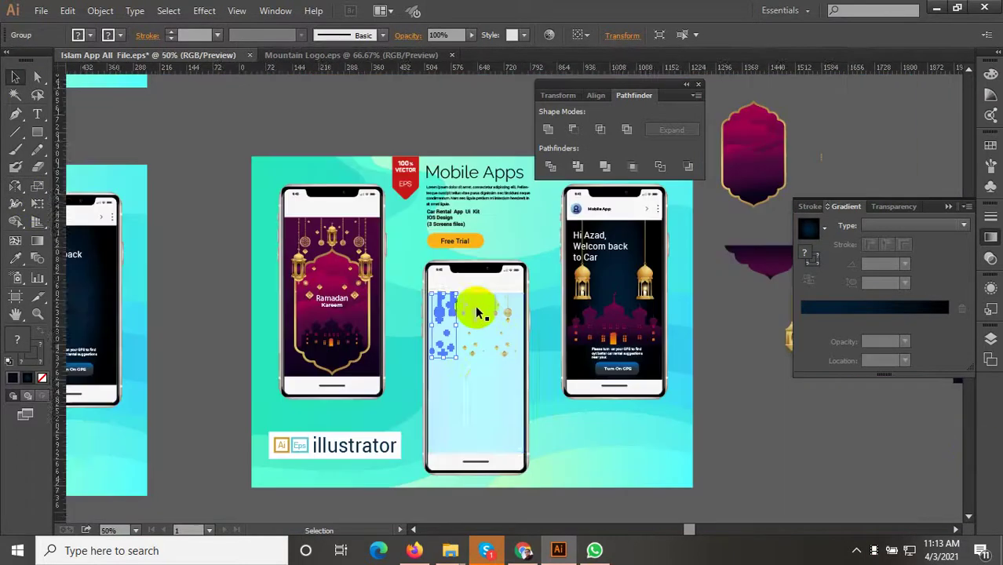
Eyedropper the left phone's magenta-to-dark-purple gradient onto the middle phone's screen background
alt+scroll(481, 308, down, 1)
click(483, 390)
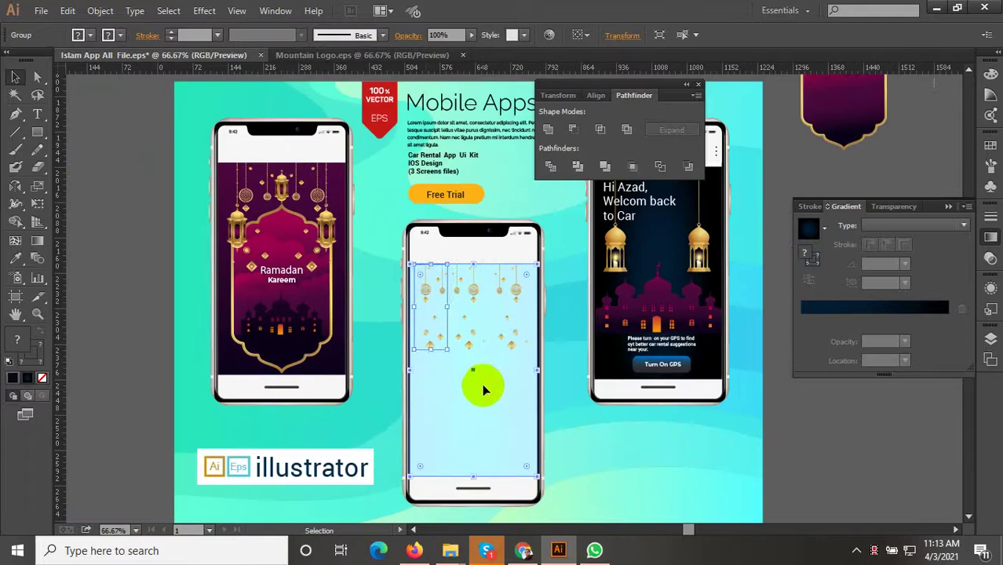
click(16, 259)
click(287, 236)
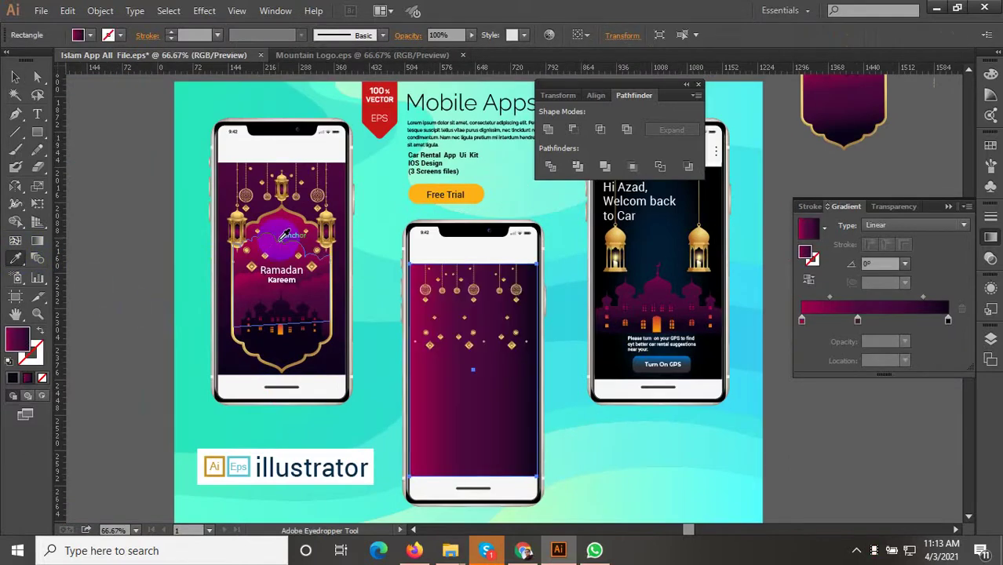
Try running the gradient vertically with the Gradient tool, then undo it
key(v)
key(g)
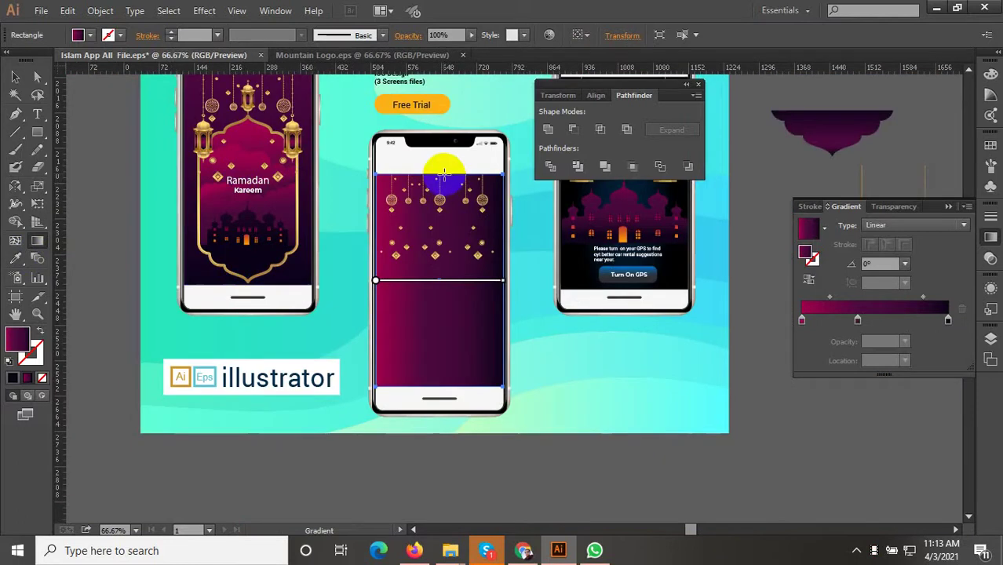
drag(444, 172, 461, 380)
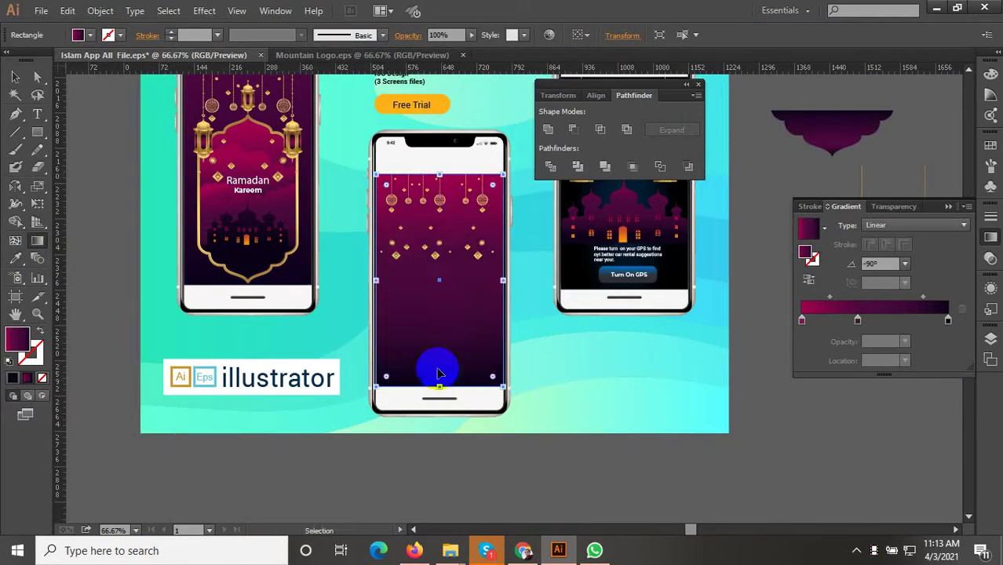
key(ctrl+z)
Deselect the screen background and zoom out to see the whole mockup artboard
key(v)
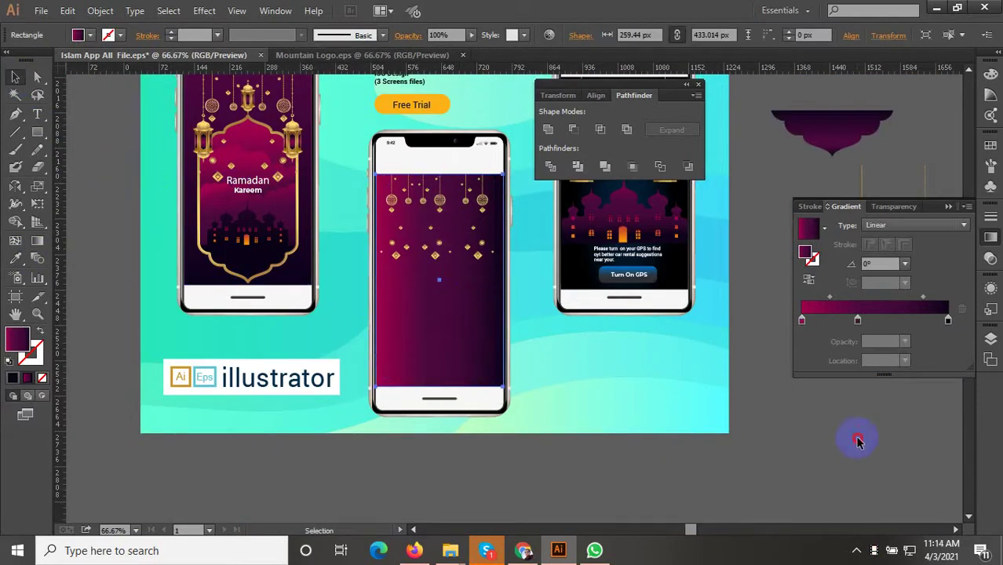
click(858, 442)
alt+scroll(703, 469, down, 1)
drag(776, 464, 636, 463)
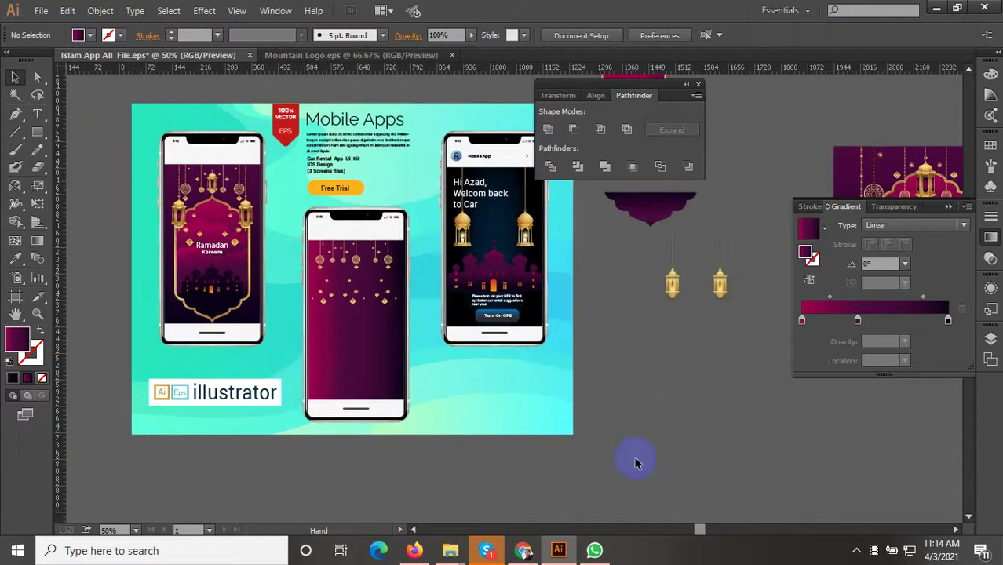
click(379, 312)
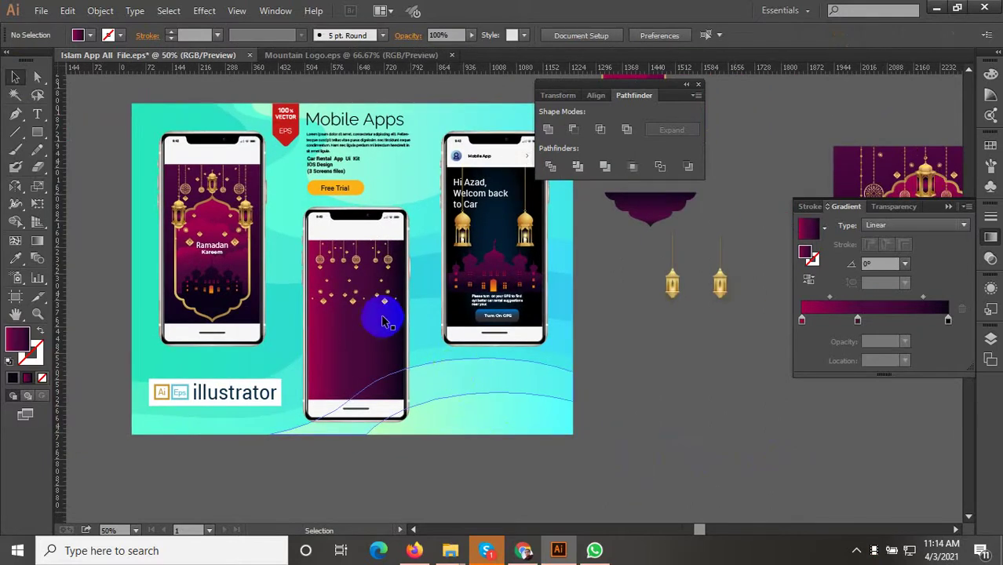
Pan across the other artboards until the Eid Mubarak artwork is in view
alt+scroll(422, 386, down, 1)
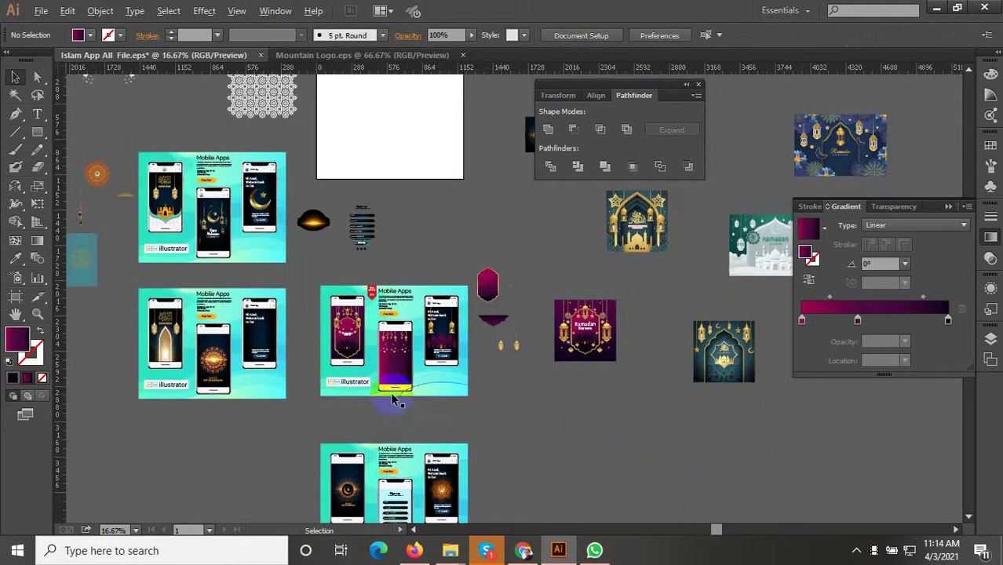
scroll(394, 389, up, 1)
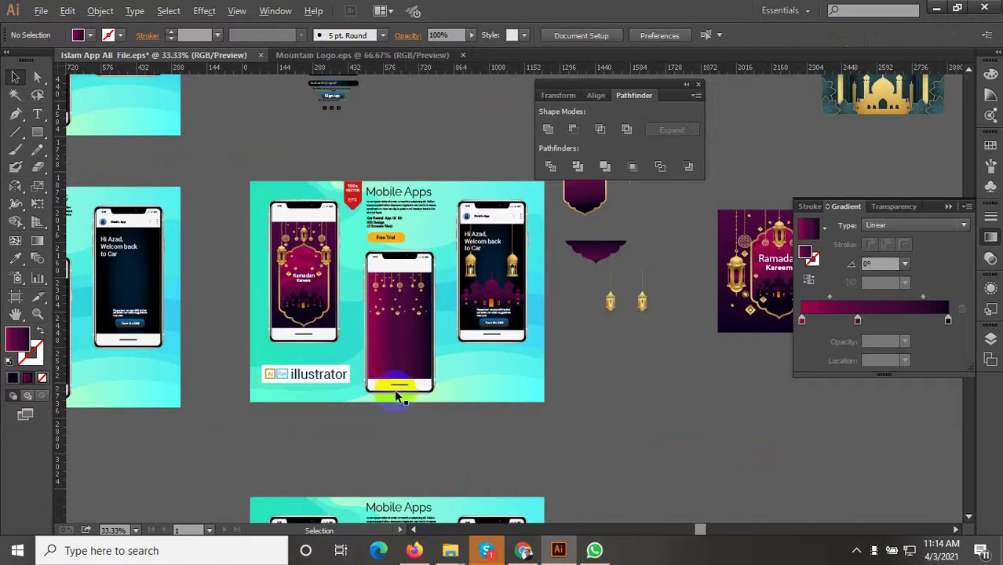
scroll(405, 393, up, 1)
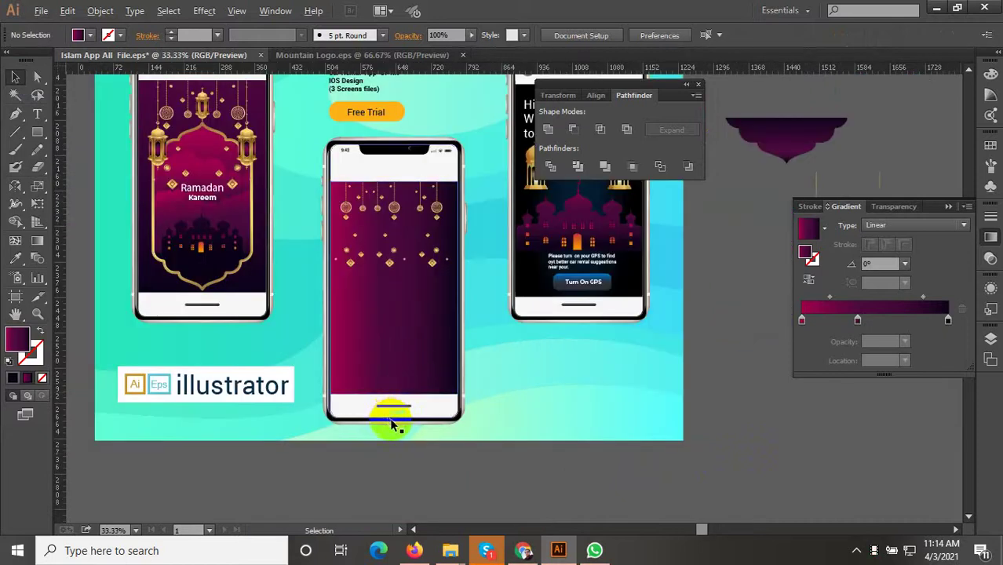
scroll(403, 420, down, 1)
drag(663, 426, 552, 455)
scroll(552, 455, down, 1)
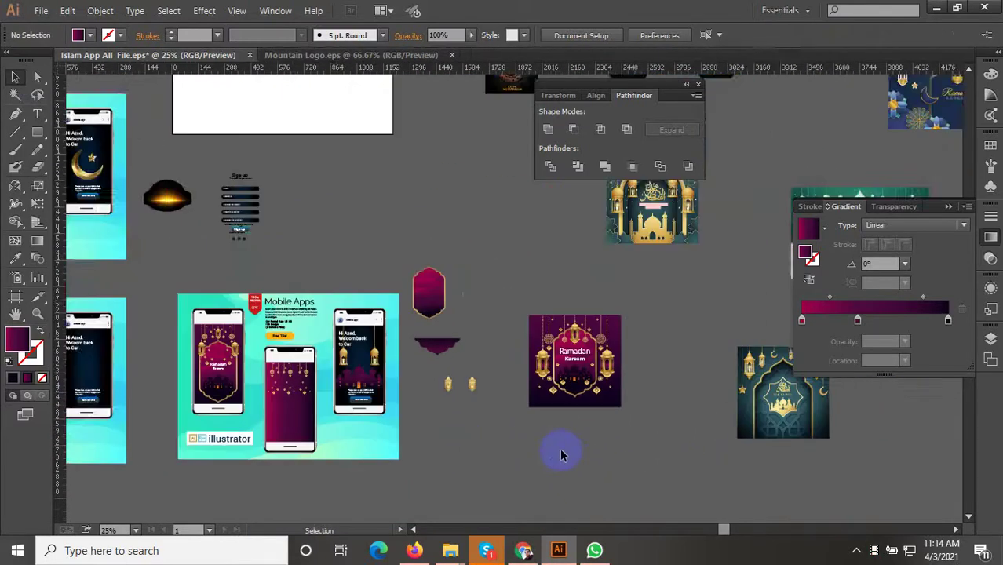
scroll(544, 486, right, 2)
scroll(573, 314, right, 2)
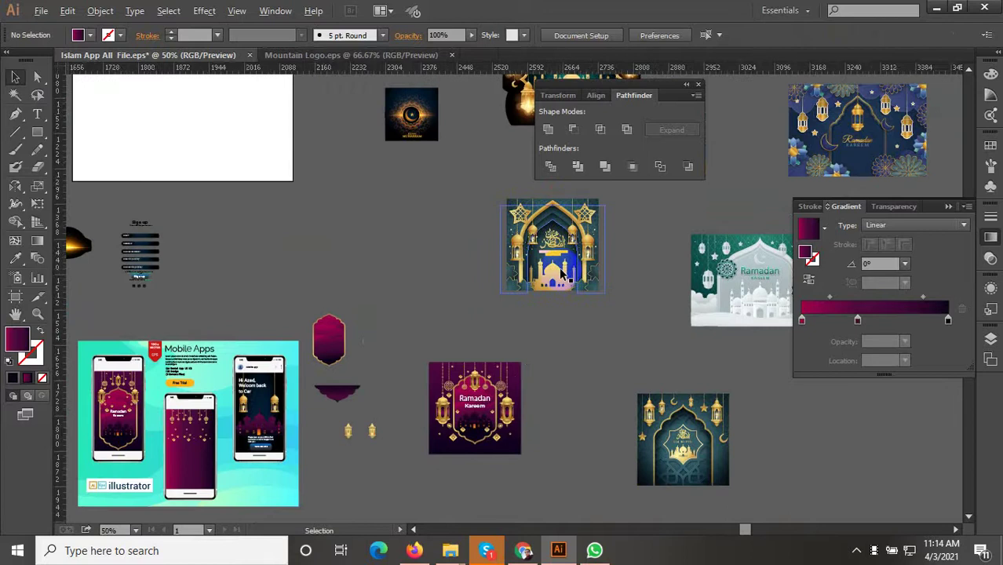
scroll(561, 285, up, 2)
scroll(522, 450, down, 1)
scroll(524, 451, down, 1)
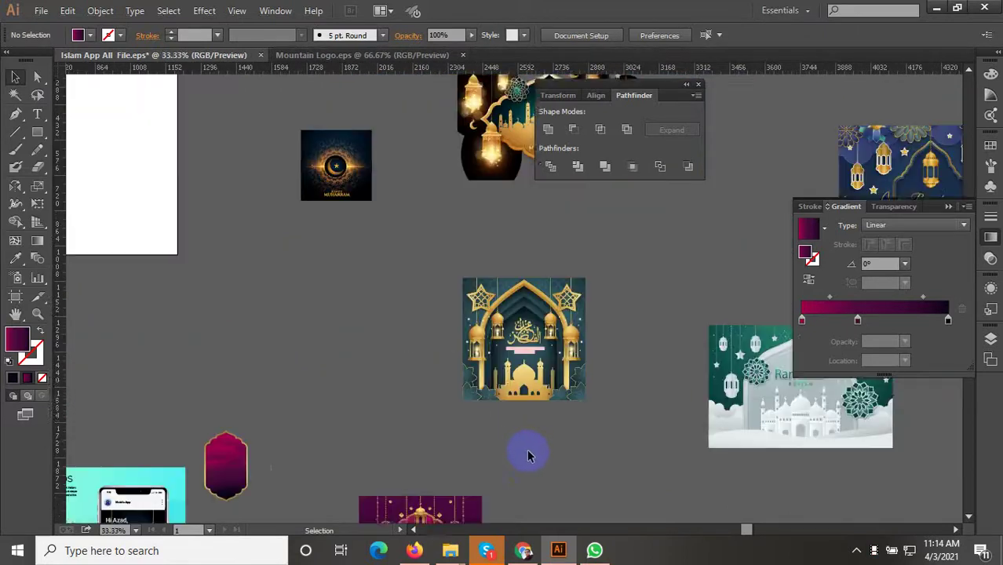
mouse_move(527, 451)
mouse_down()
mouse_move(523, 406)
mouse_move(459, 478)
mouse_up()
scroll(511, 351, up, 2)
scroll(510, 351, right, 2)
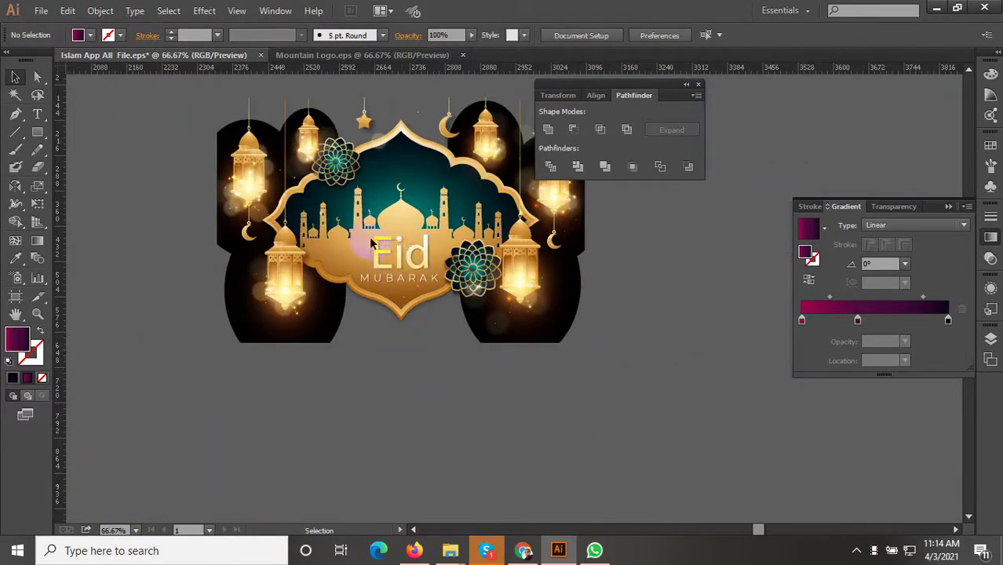
Enter the Eid Mubarak artwork group, selecting the Eid and MUBARAK text and the clipped frame
click(374, 245)
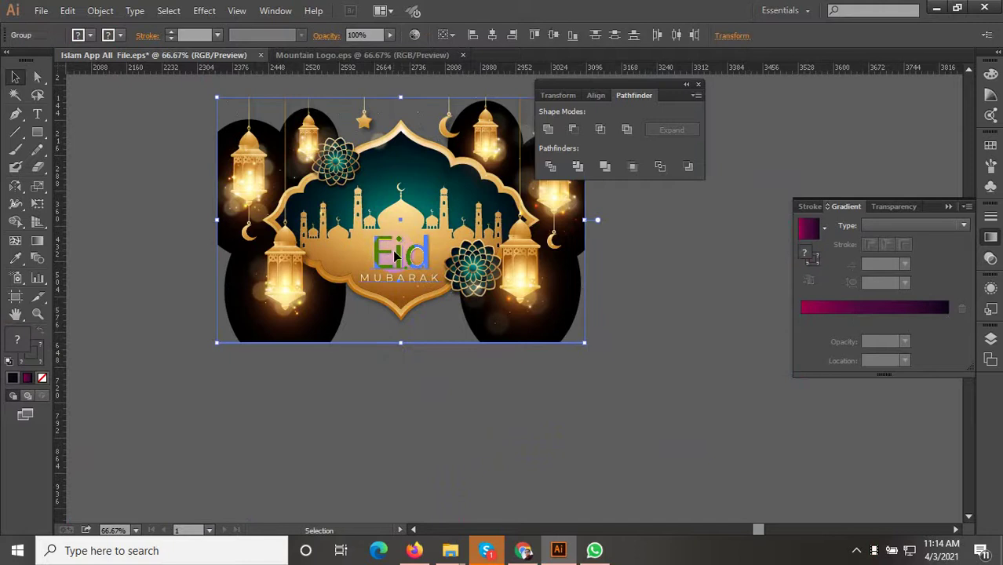
double_click(392, 251)
click(409, 374)
key(ctrl+plus)
key(ctrl+plus)
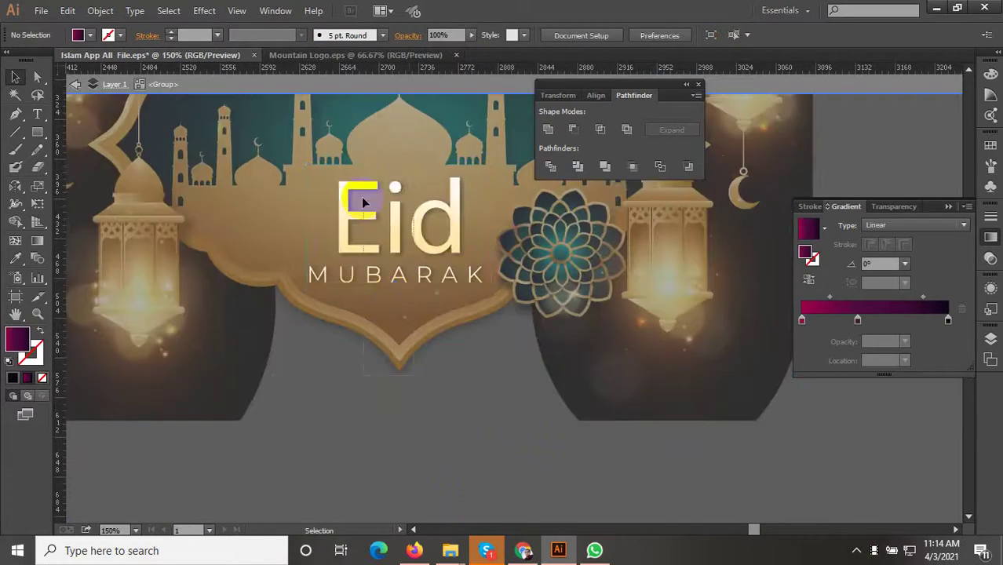
click(363, 203)
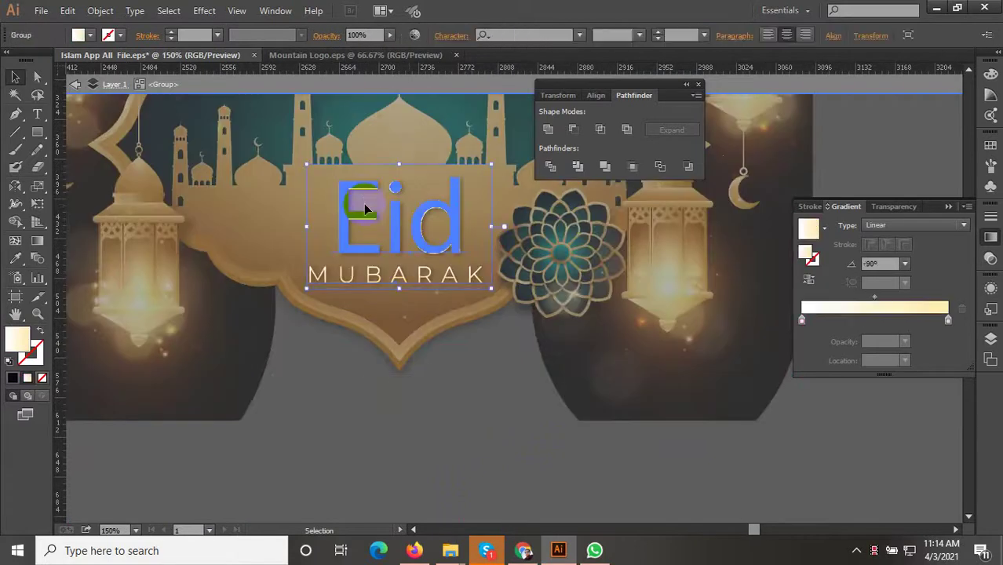
double_click(425, 339)
double_click(424, 339)
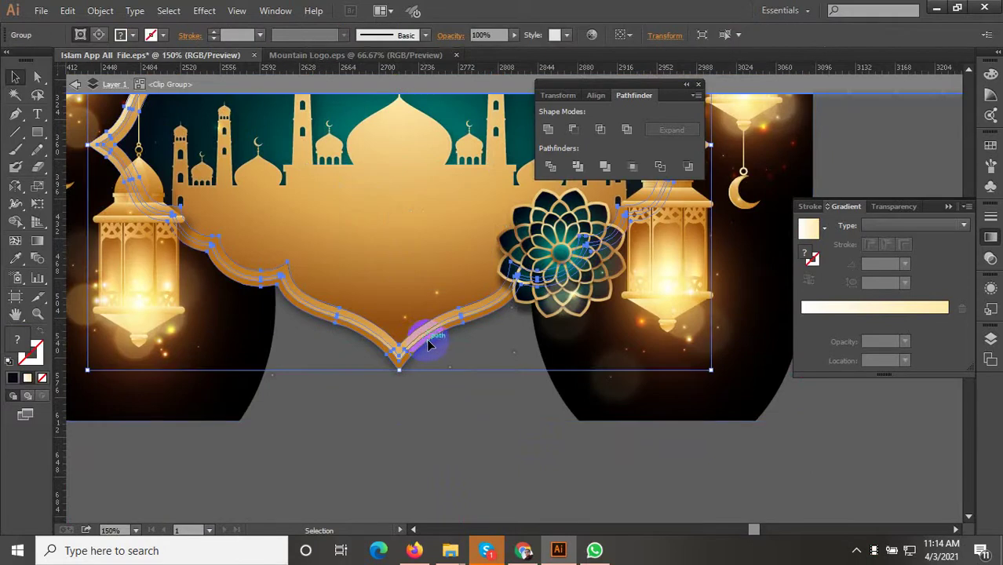
Try raising the artwork's clipping edge, then undo the crop
key(ctrl+minus)
key(ctrl+minus)
key(ctrl+plus)
key(ctrl+plus)
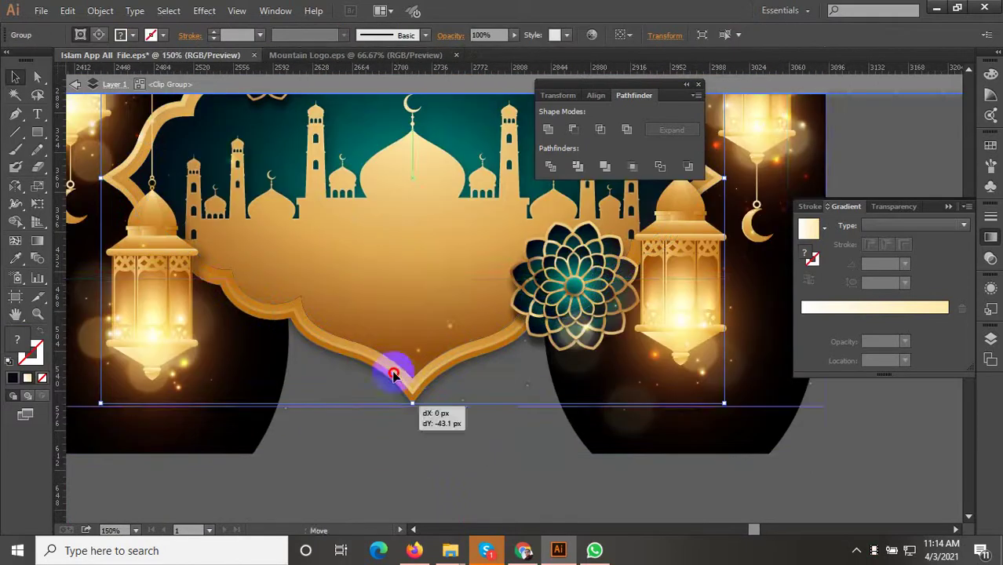
drag(392, 363, 375, 298)
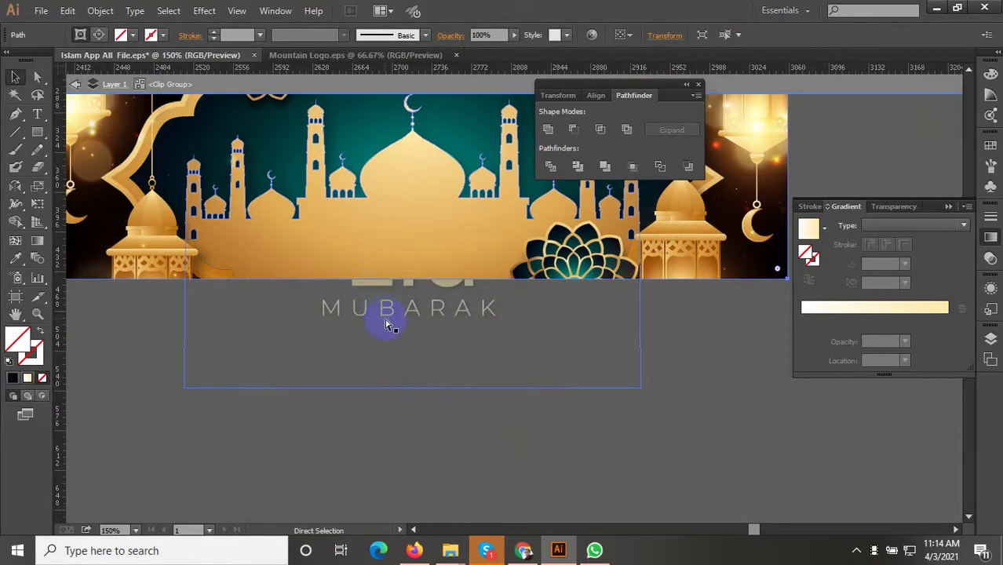
key(ctrl+z)
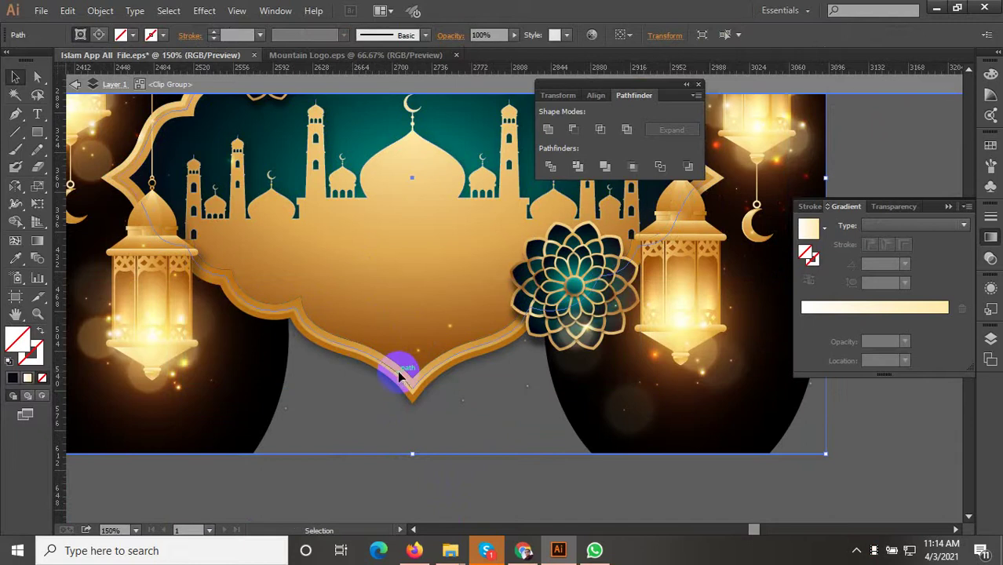
Isolate and select the ornate gold mosque frame group for copying
click(398, 402)
double_click(424, 446)
key(ctrl+1)
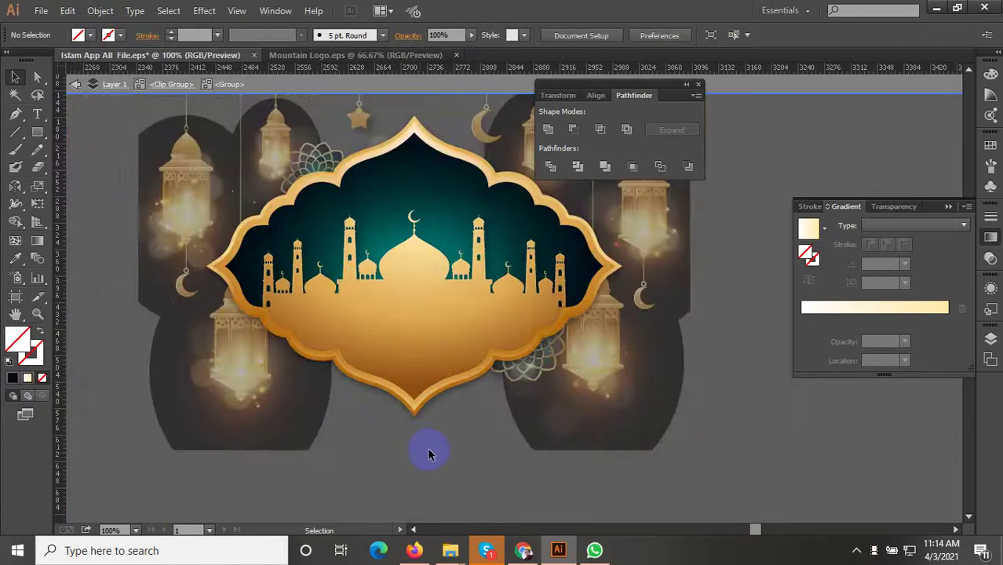
click(374, 181)
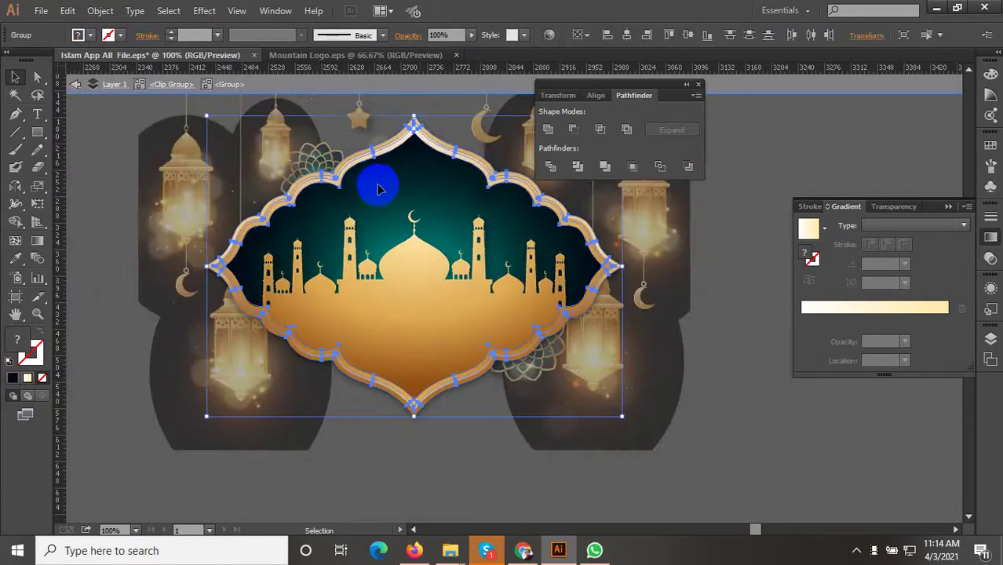
key(a)
key(v)
key(Escape)
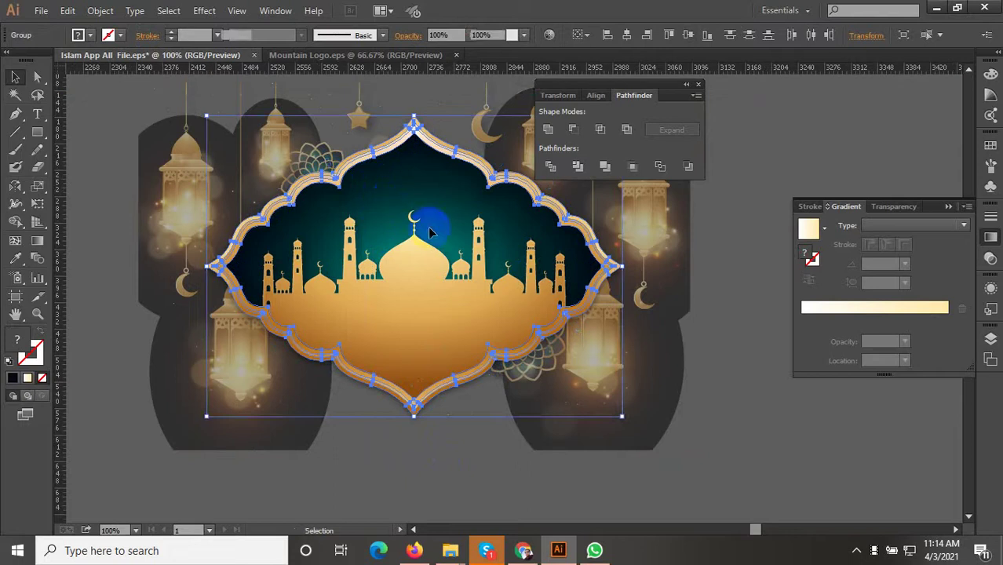
Navigate to the Mobile Apps mockups and select the middle phone's purple screen
scroll(474, 432, down, 3)
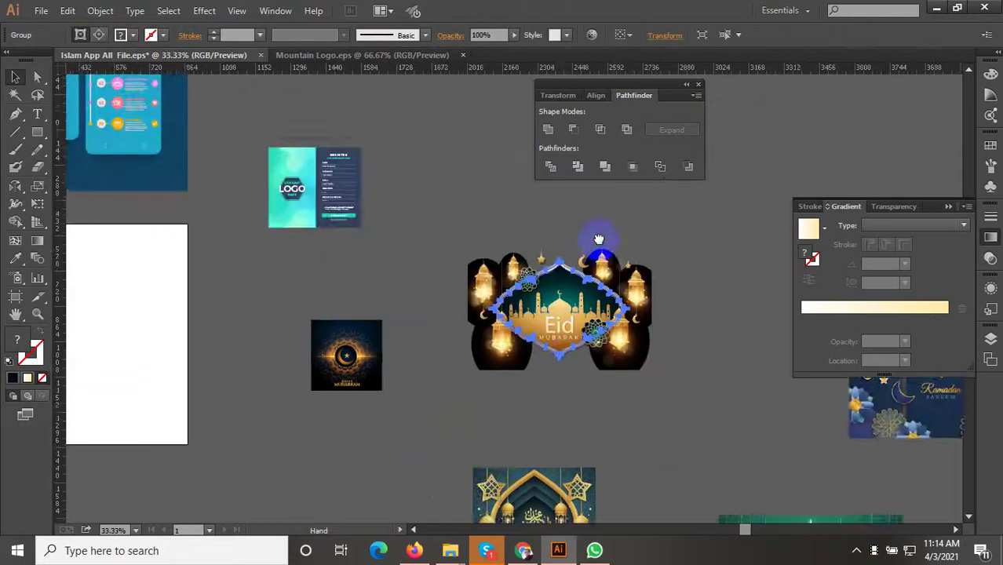
mouse_move(471, 357)
mouse_down()
mouse_move(625, 189)
mouse_move(464, 307)
mouse_up()
drag(441, 339, 546, 201)
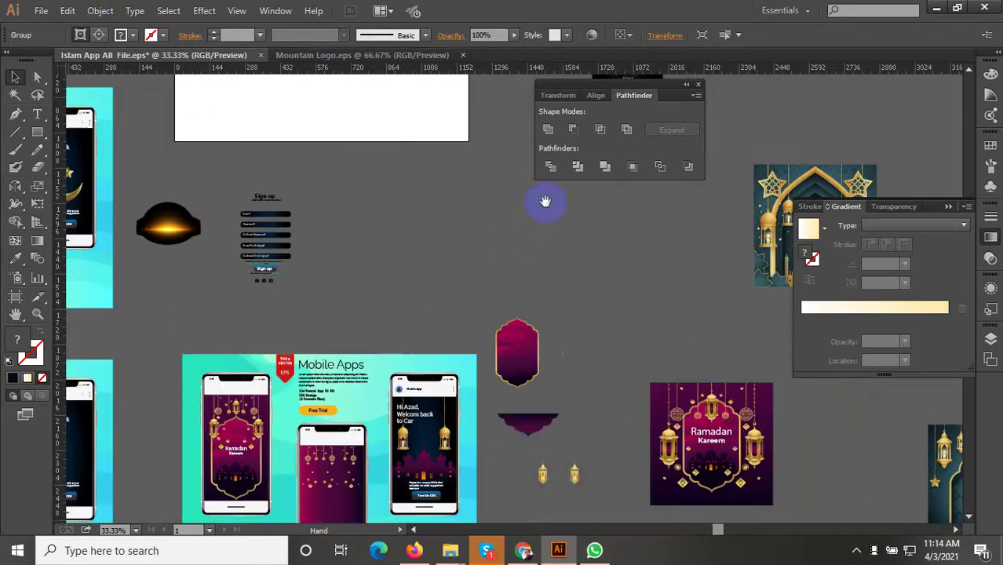
drag(405, 276, 432, 197)
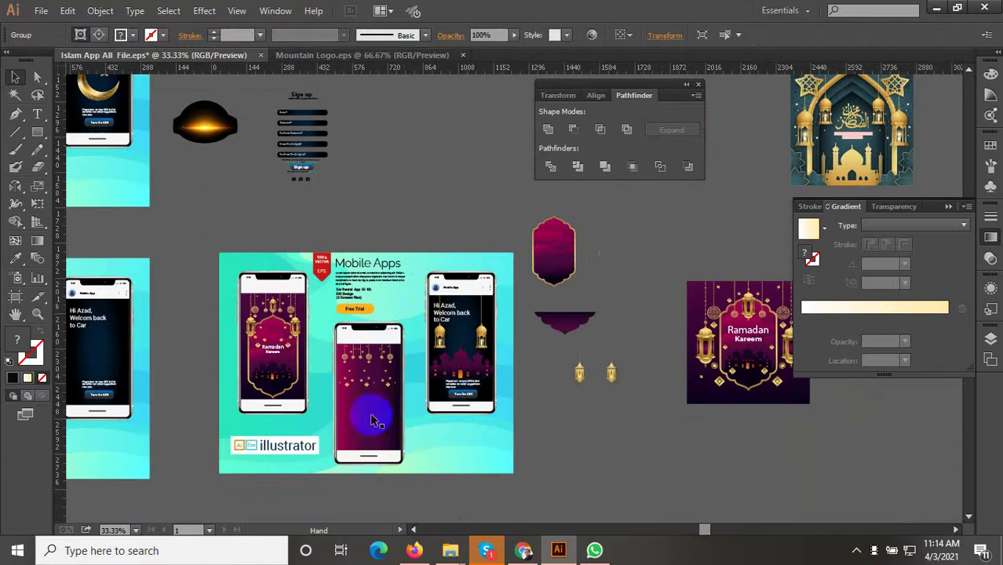
scroll(350, 476, up, 5)
key(a)
click(392, 391)
scroll(392, 392, up, 2)
scroll(381, 404, up, 2)
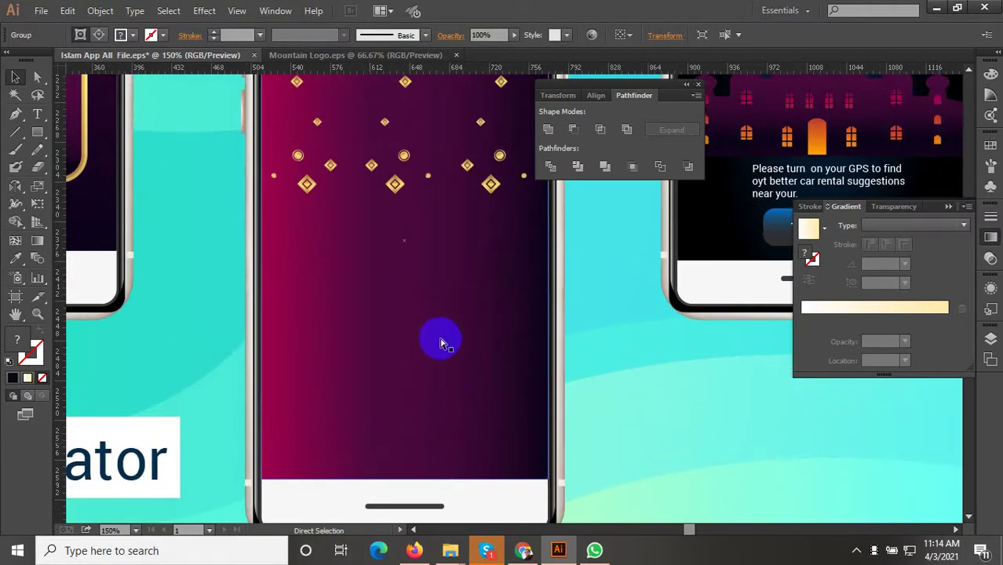
Paste the gold mosque frame and scale it down to fit the phone screen
key(ctrl+minus)
key(ctrl+minus)
key(ctrl+v)
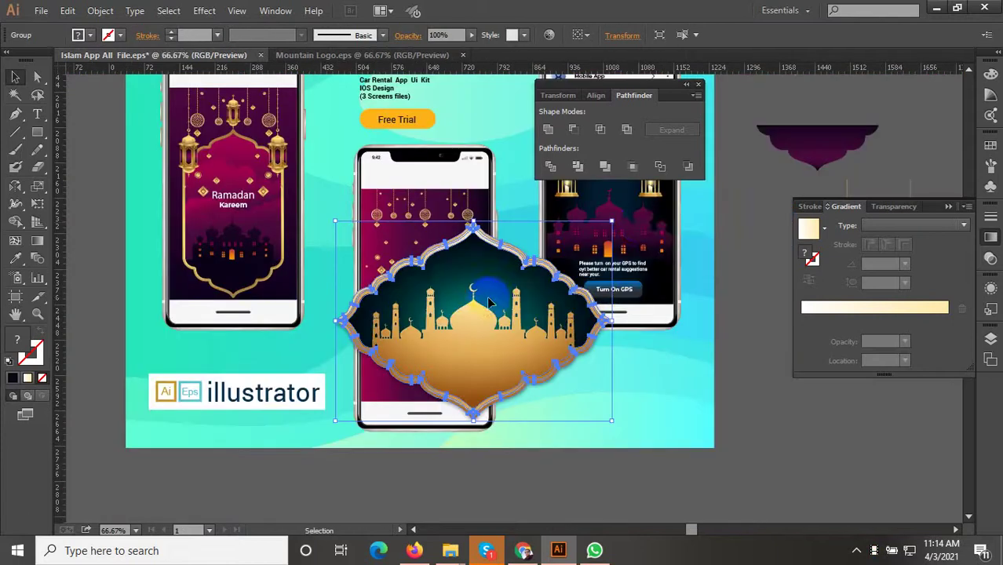
mouse_move(611, 222)
mouse_down()
mouse_move(449, 344)
mouse_move(408, 361)
mouse_move(485, 228)
mouse_up()
key(ctrl+plus)
key(ctrl+plus)
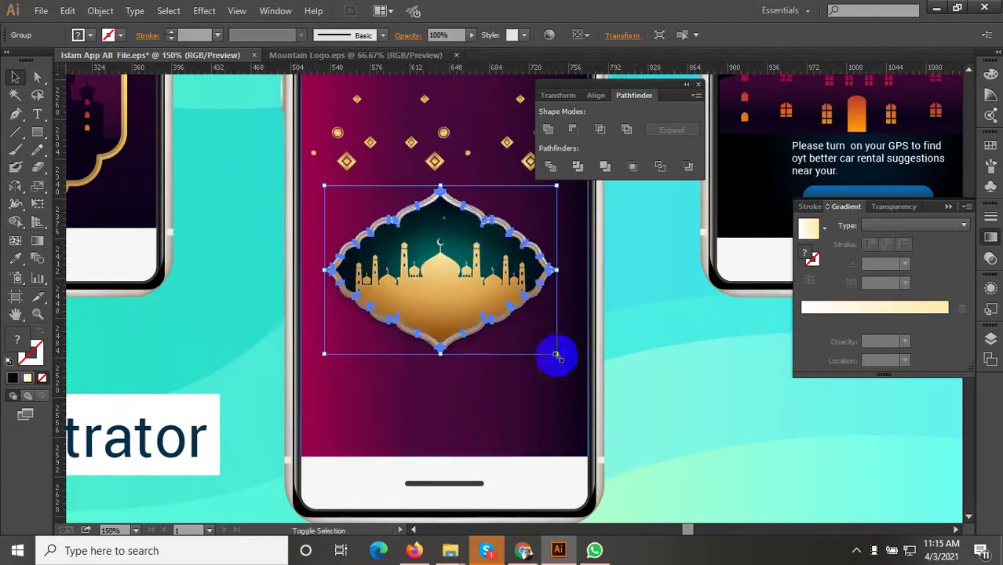
drag(557, 355, 578, 369)
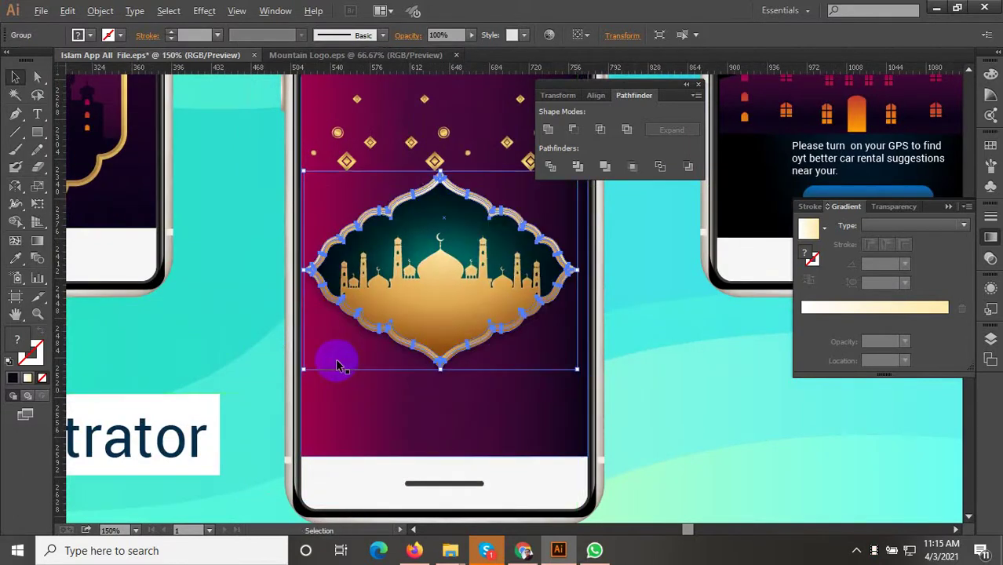
Move the mosque frame lower on the screen, below the hanging ornaments
scroll(338, 365, up, 1)
scroll(334, 406, down, 3)
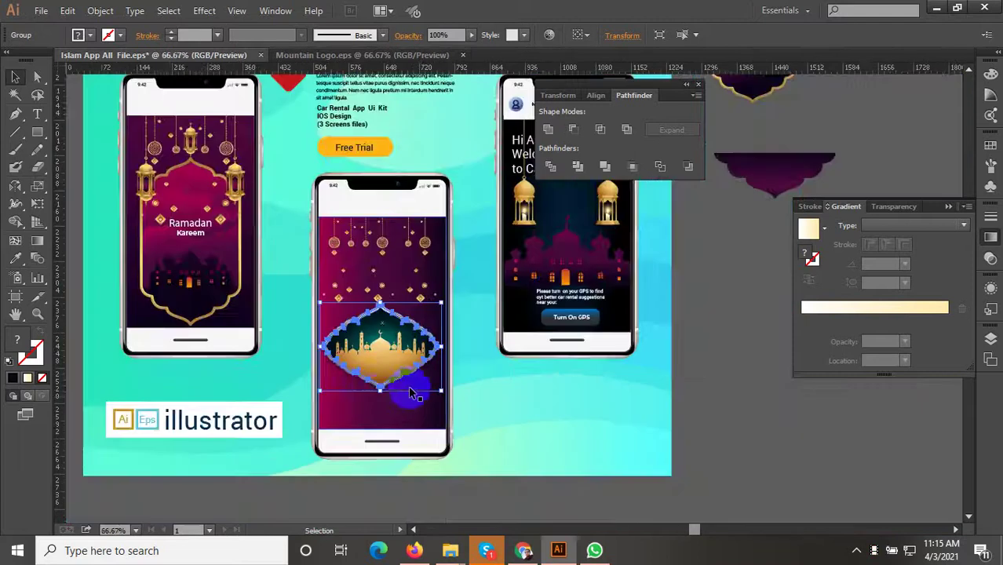
scroll(410, 392, up, 1)
drag(382, 375, 385, 418)
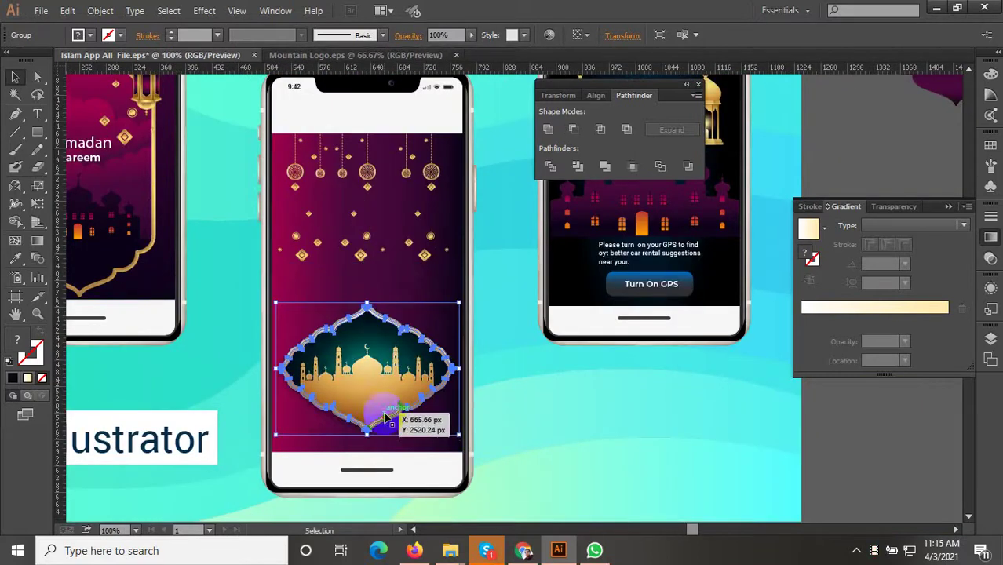
click(594, 437)
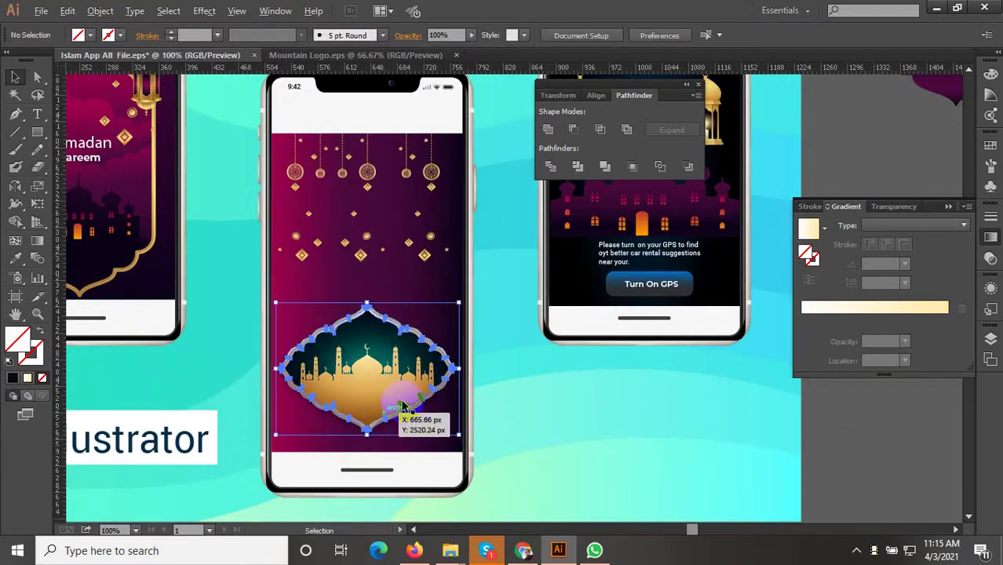
scroll(382, 369, up, 1)
scroll(381, 368, up, 1)
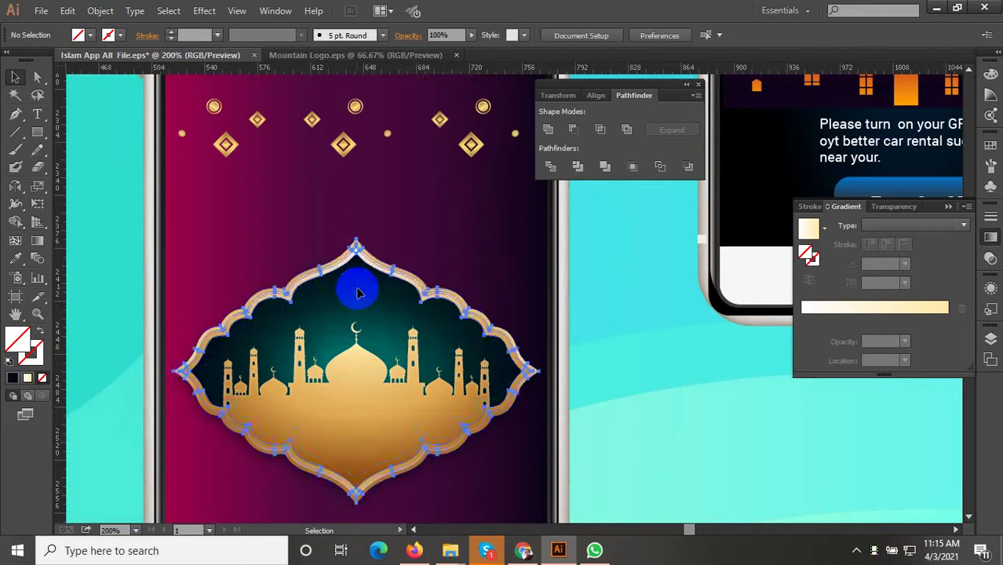
click(357, 294)
double_click(357, 295)
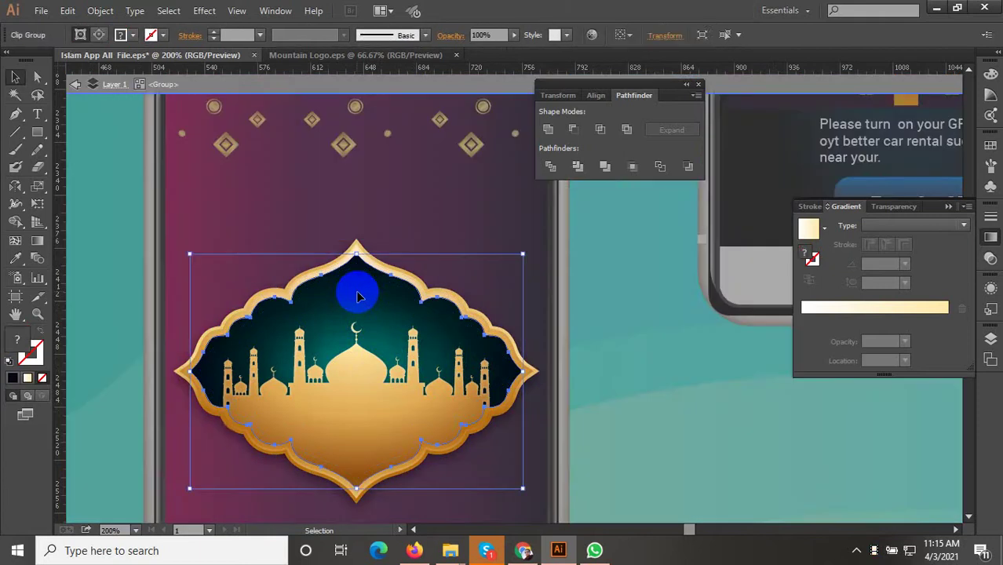
click(15, 259)
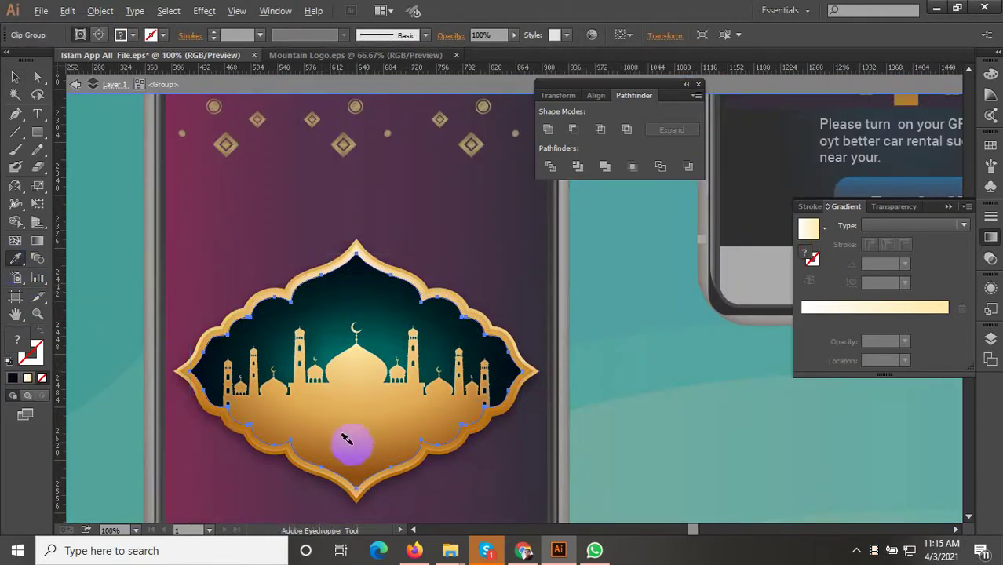
scroll(347, 441, down, 2)
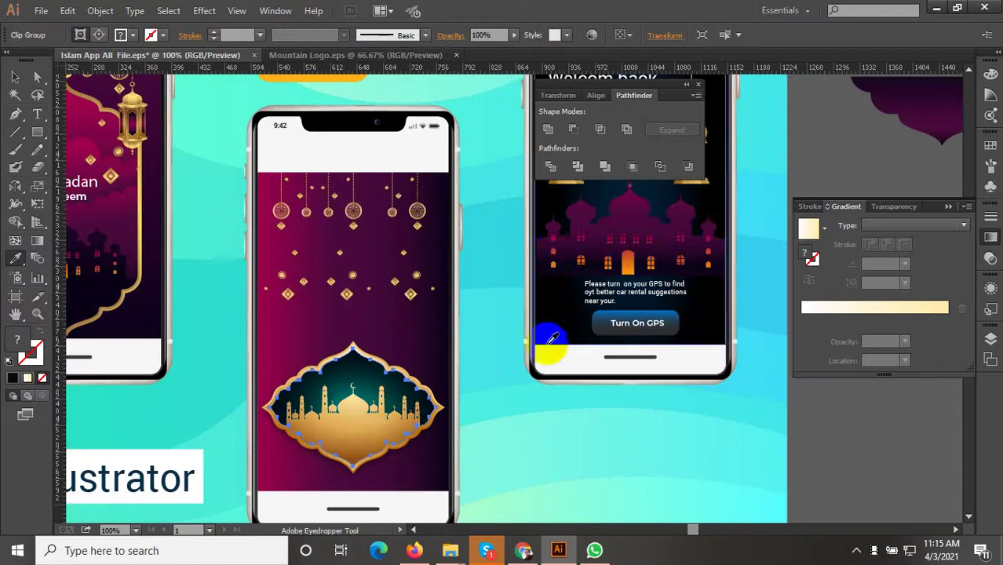
scroll(567, 442, up, 4)
scroll(567, 442, right, 2)
click(594, 265)
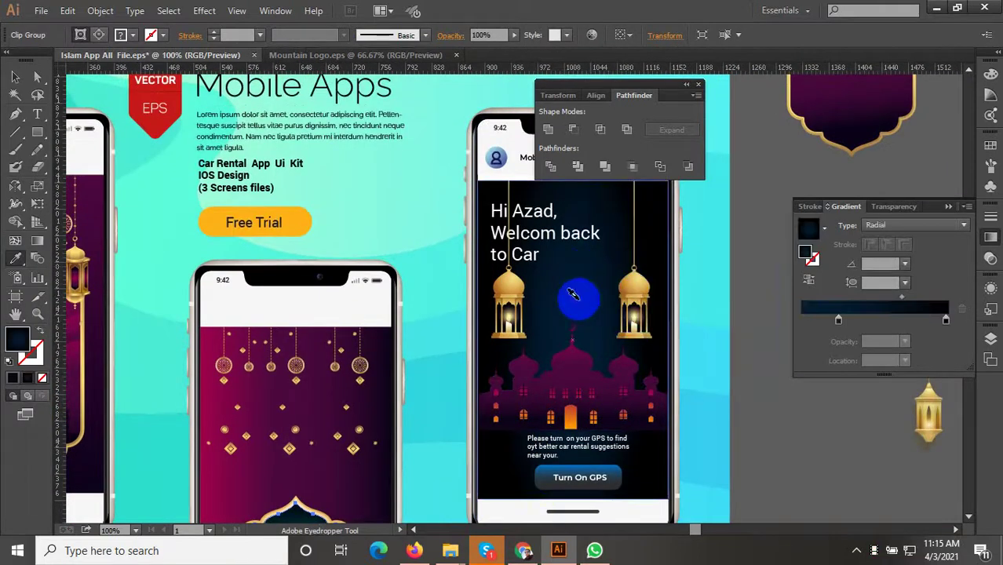
scroll(572, 303, down, 2)
scroll(508, 453, up, 3)
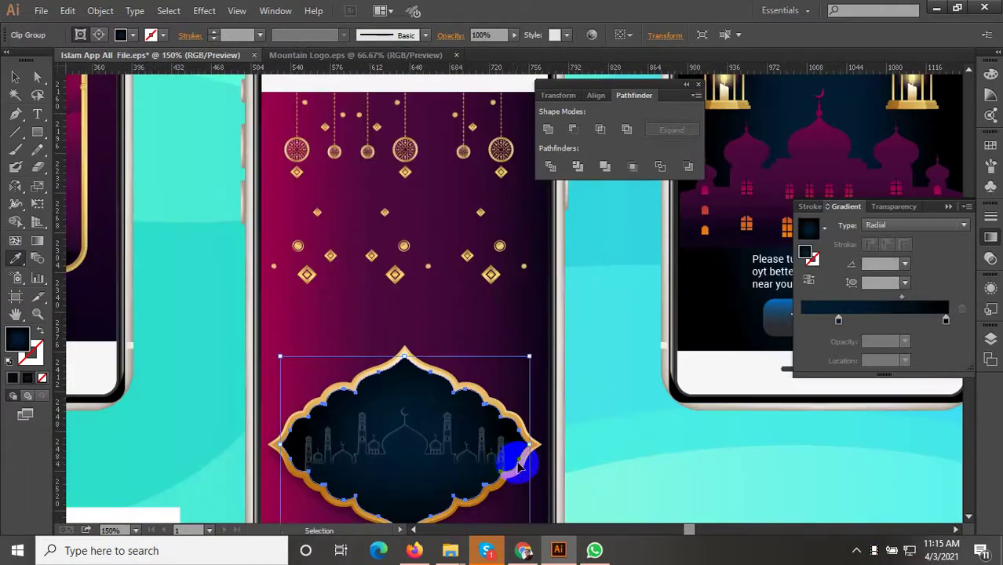
key(ctrl+z)
click(39, 96)
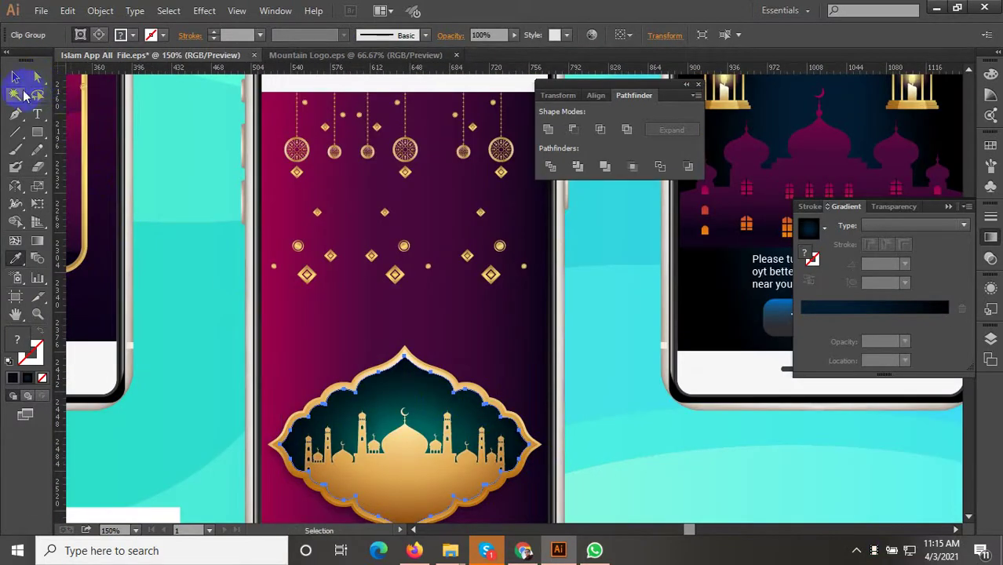
Drill into the mosque frame group to its inner outline, trial-moving it and undoing the move
click(14, 76)
scroll(407, 362, up, 2)
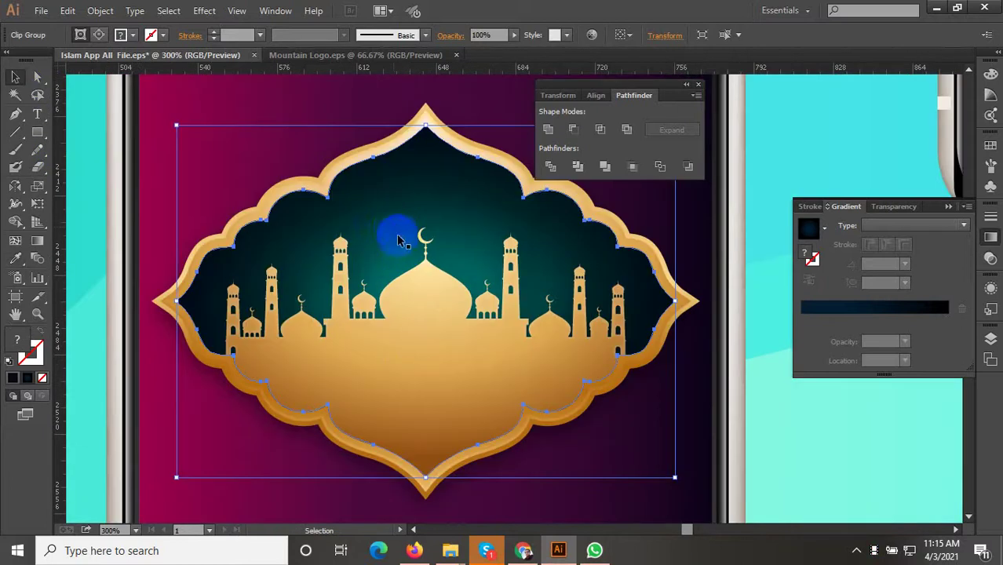
click(395, 229)
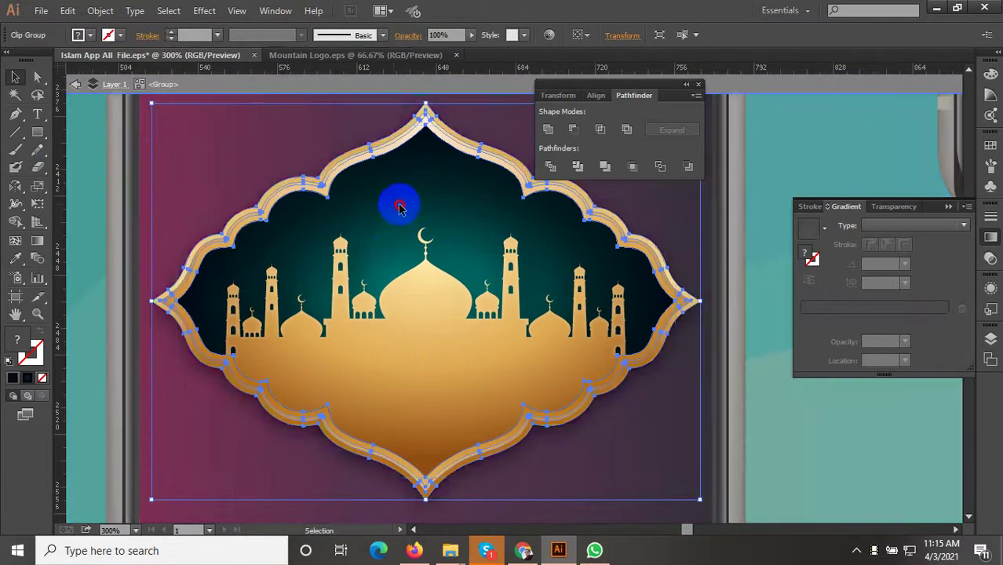
double_click(419, 202)
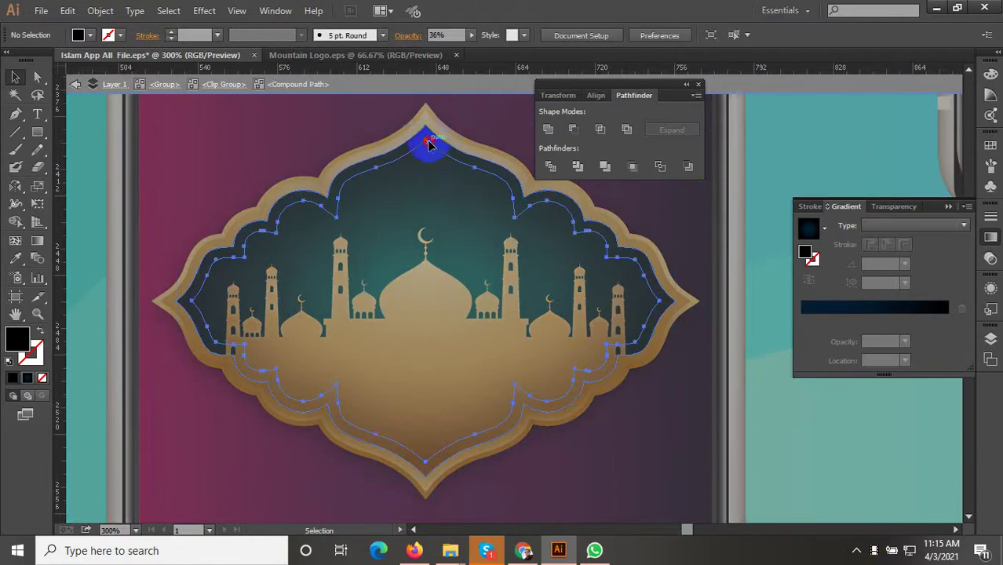
drag(429, 146, 508, 217)
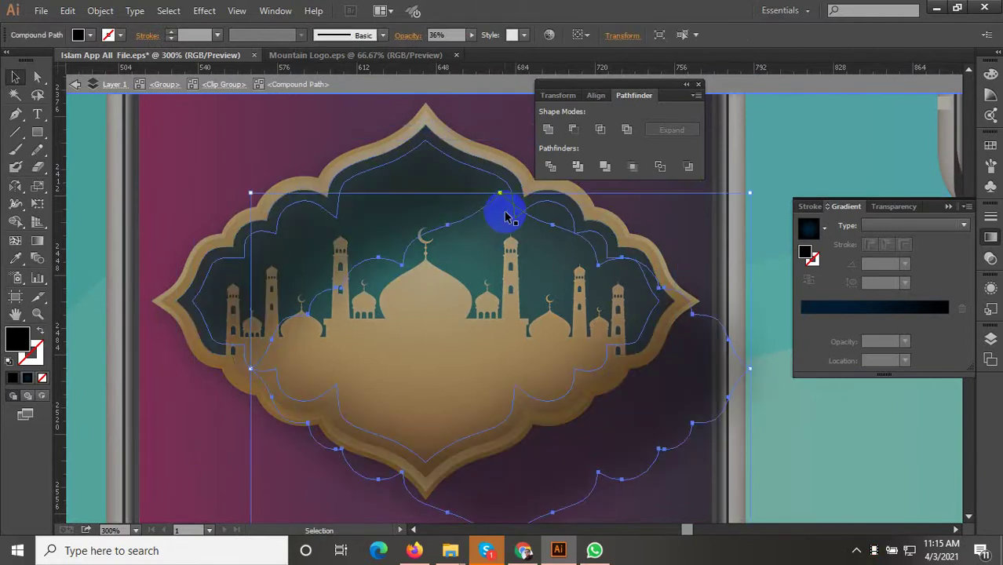
key(ctrl+z)
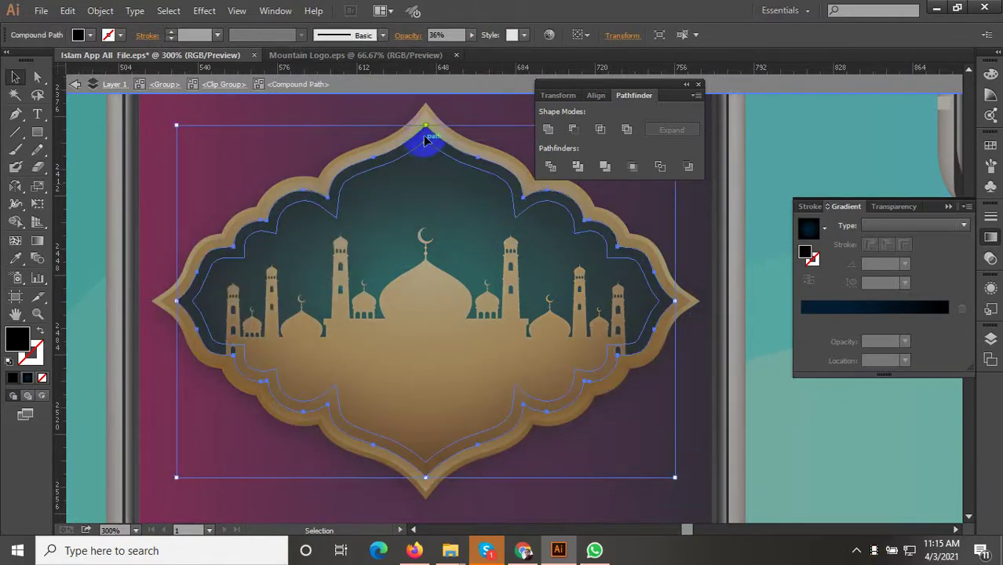
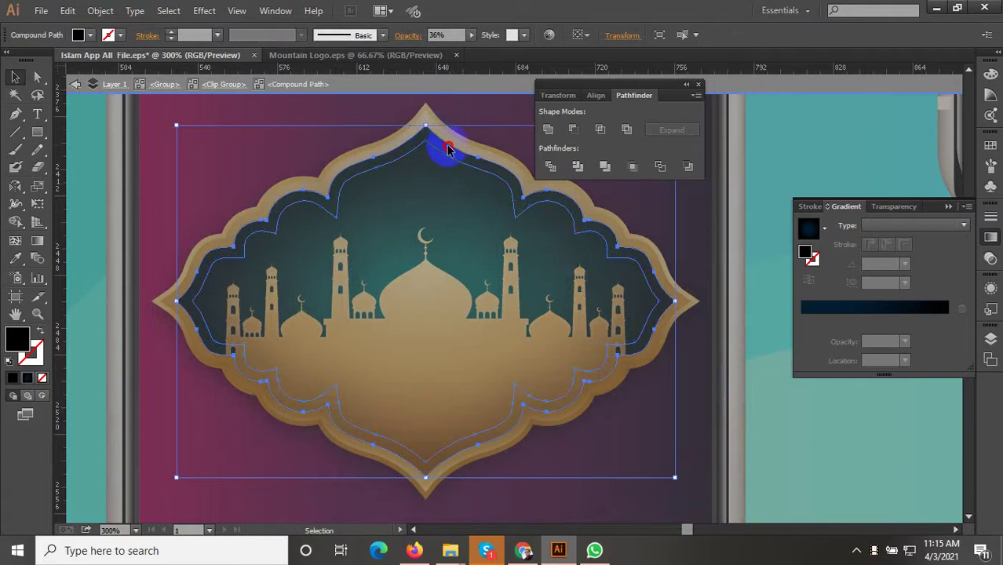
Lower the inner arch outline, then copy the dark teal radial gradient onto the inner frame shape
drag(465, 176, 468, 236)
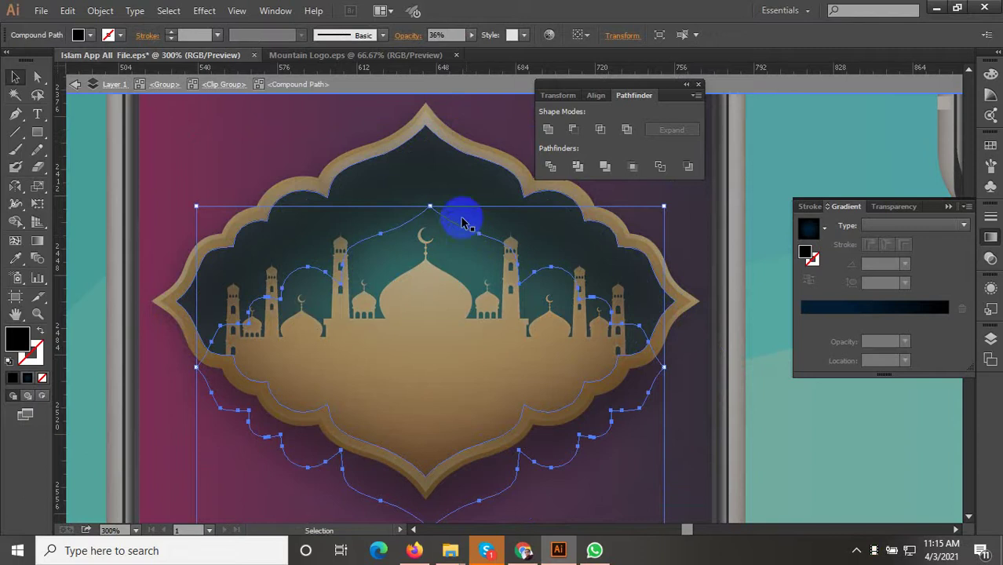
click(436, 165)
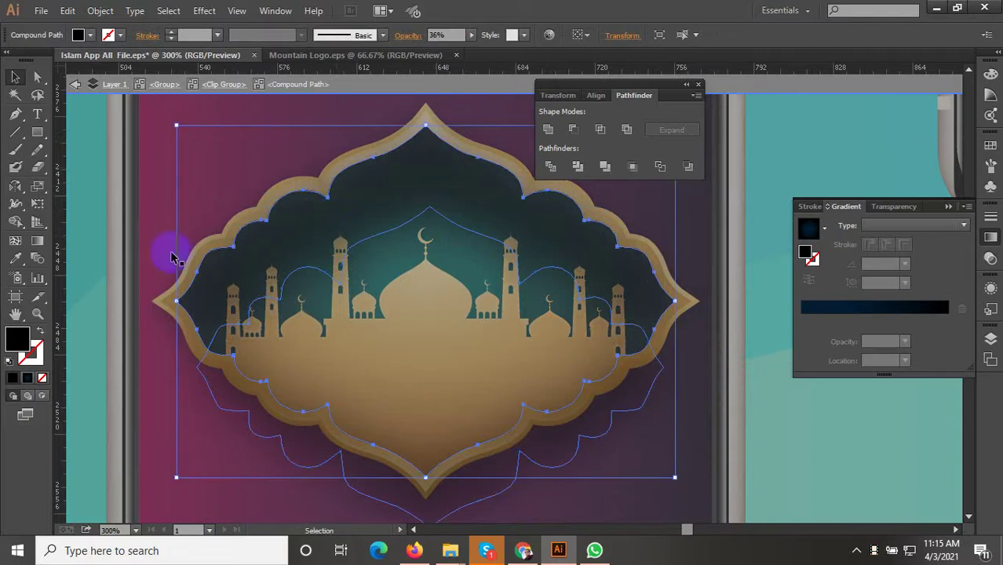
click(14, 257)
click(287, 420)
scroll(286, 421, down, 1)
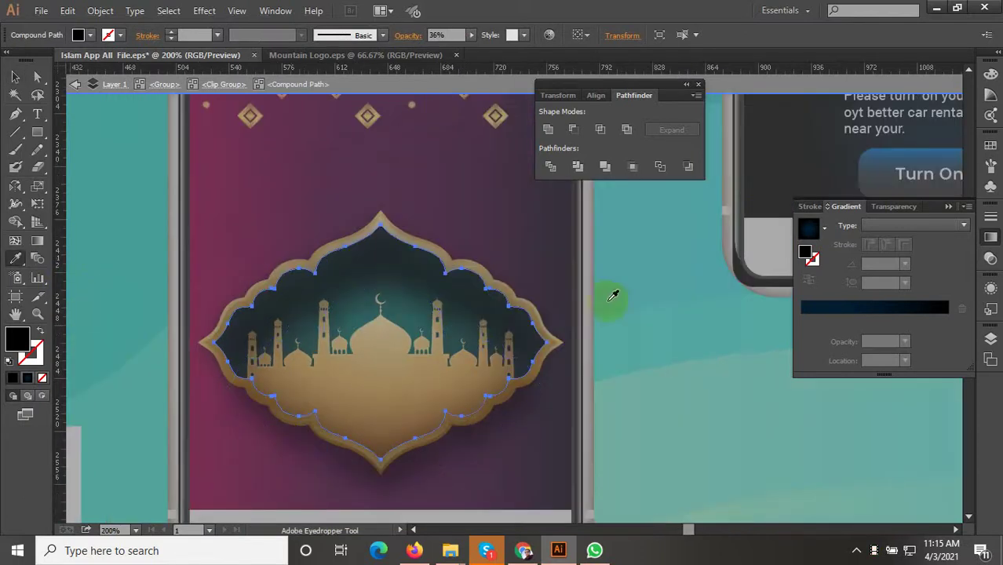
click(781, 182)
click(782, 181)
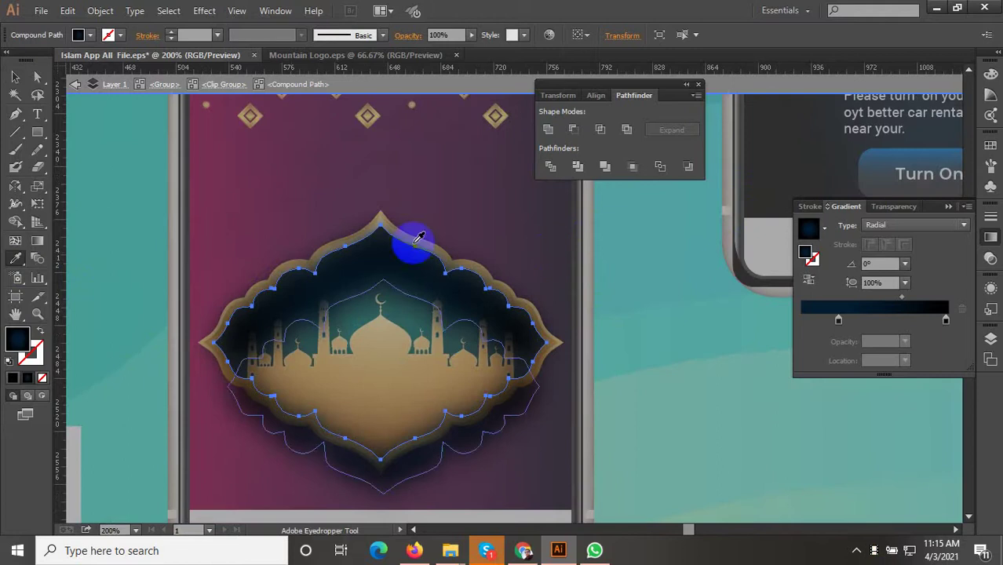
Reposition the gradient inner arch shape so it sits inside the gold frame
scroll(365, 285, up, 1)
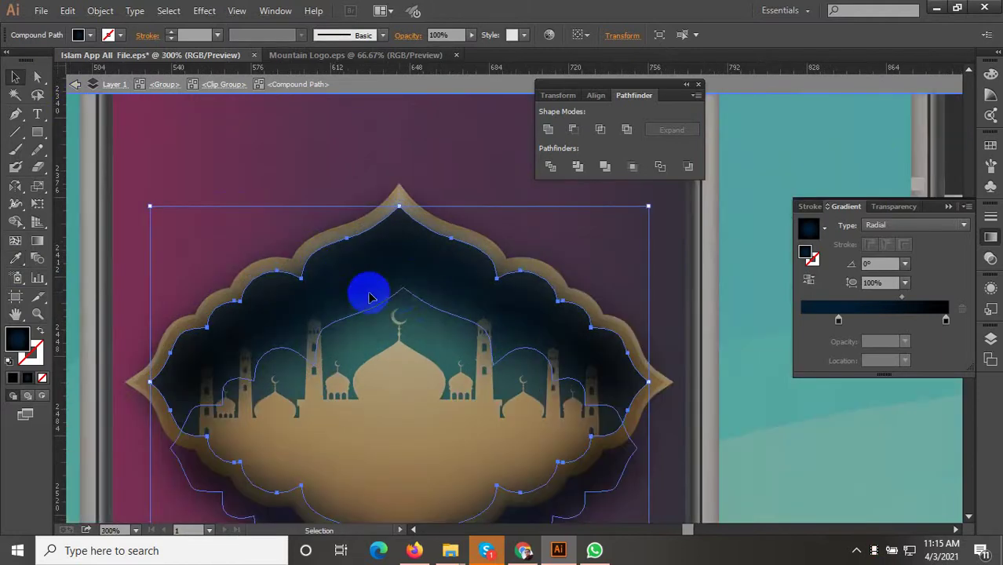
drag(401, 292, 392, 225)
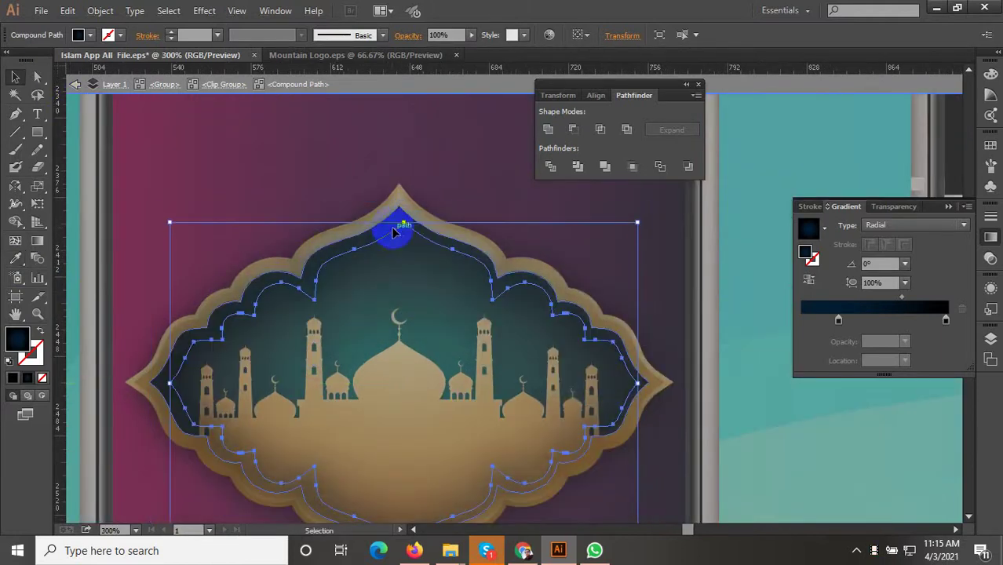
scroll(463, 352, down, 2)
click(791, 398)
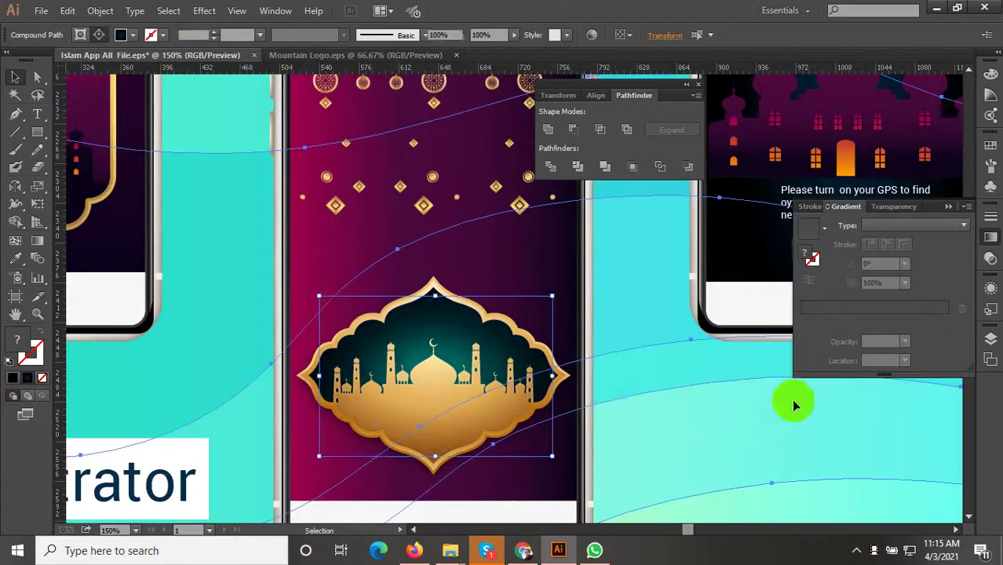
Zoom in on the middle phone's mosque emblem and open its group in isolation mode
double_click(625, 428)
scroll(694, 458, down, 5)
scroll(647, 446, up, 3)
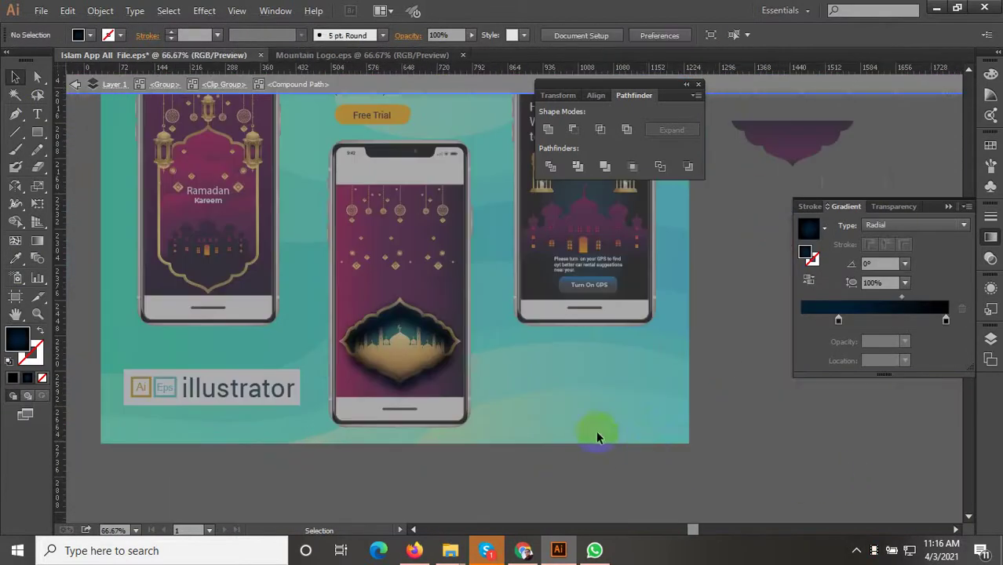
double_click(618, 460)
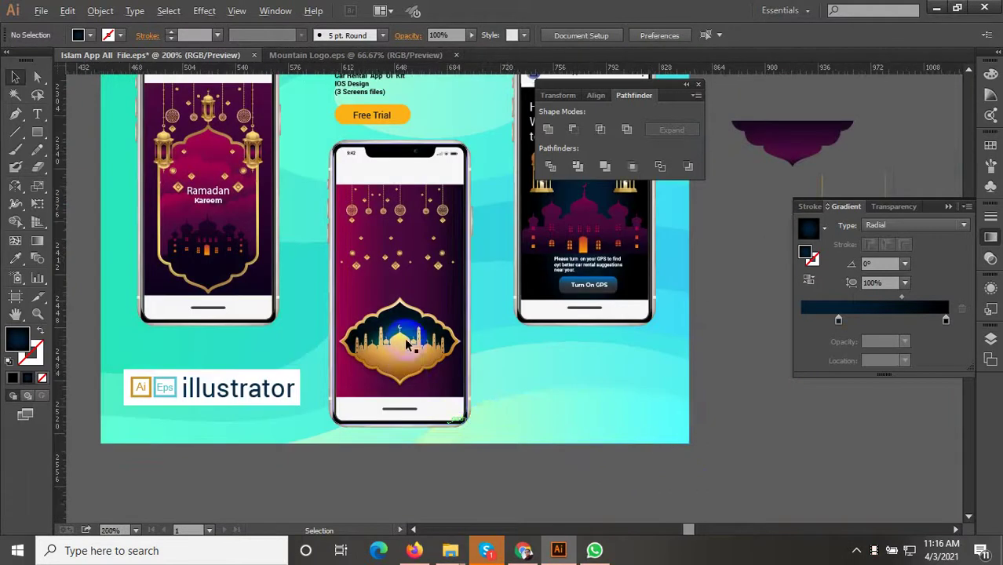
scroll(412, 359, up, 3)
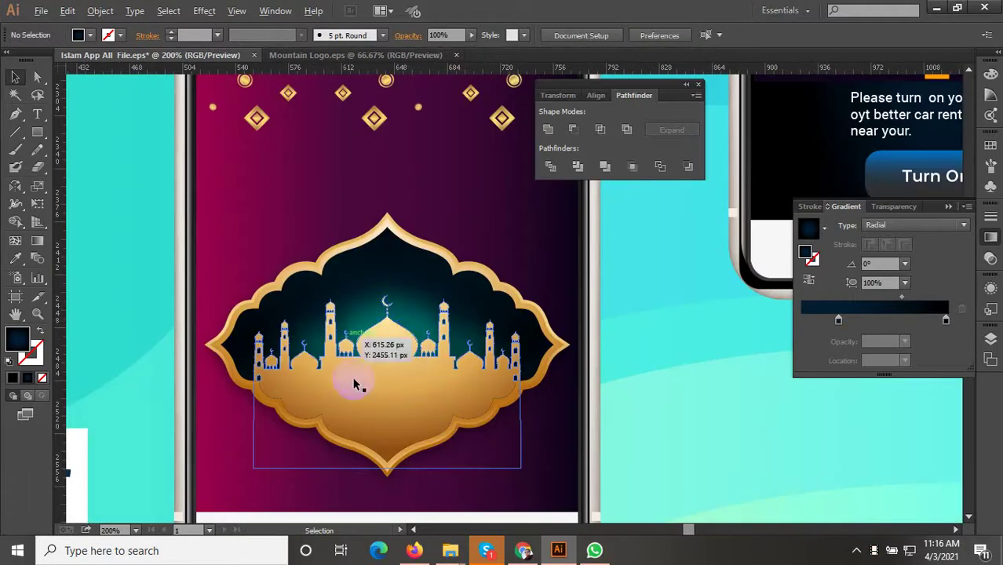
scroll(384, 310, up, 2)
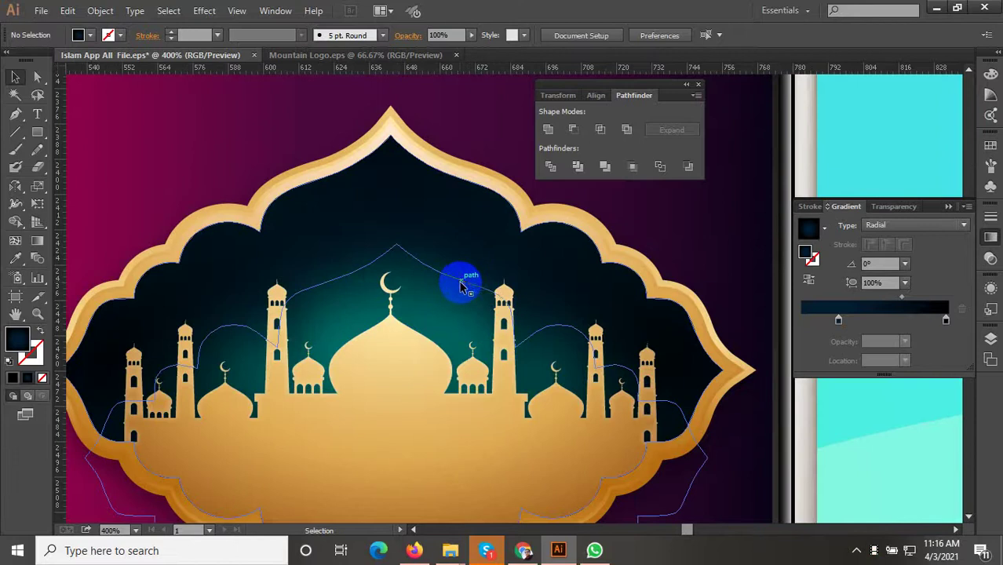
double_click(461, 286)
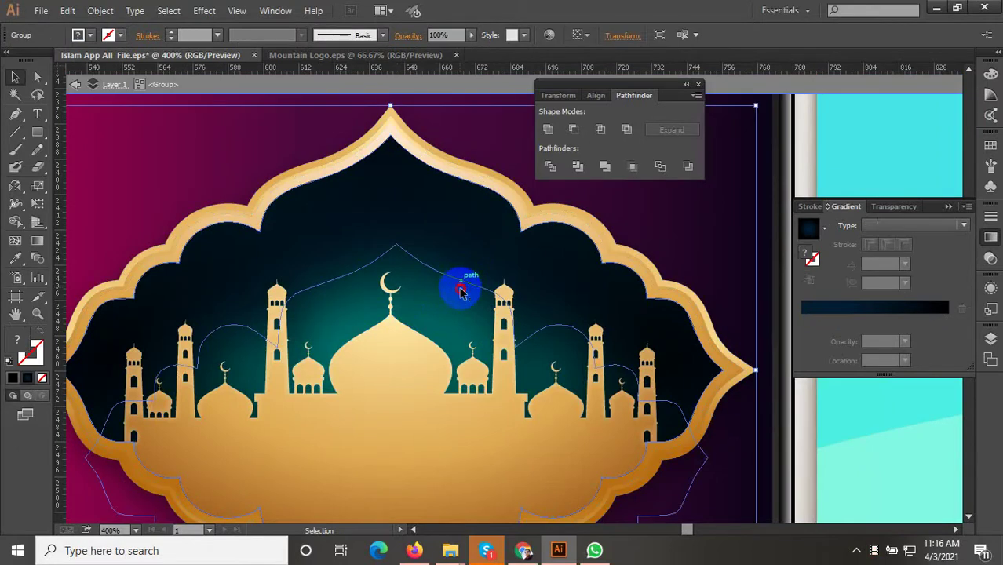
Inside the emblem's clip group, raise the inner arch compound path so its peak sits under the frame top
click(461, 292)
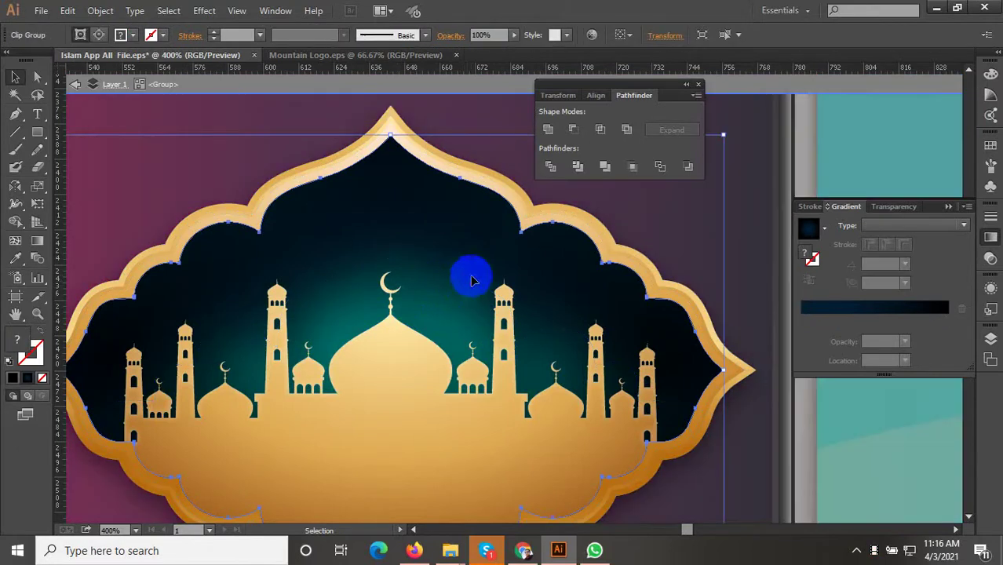
double_click(476, 306)
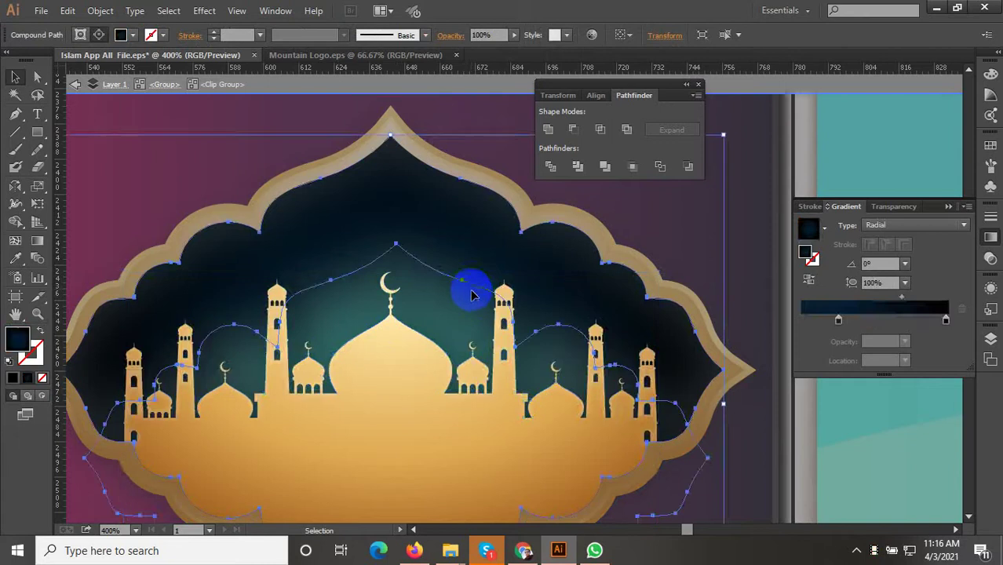
double_click(470, 288)
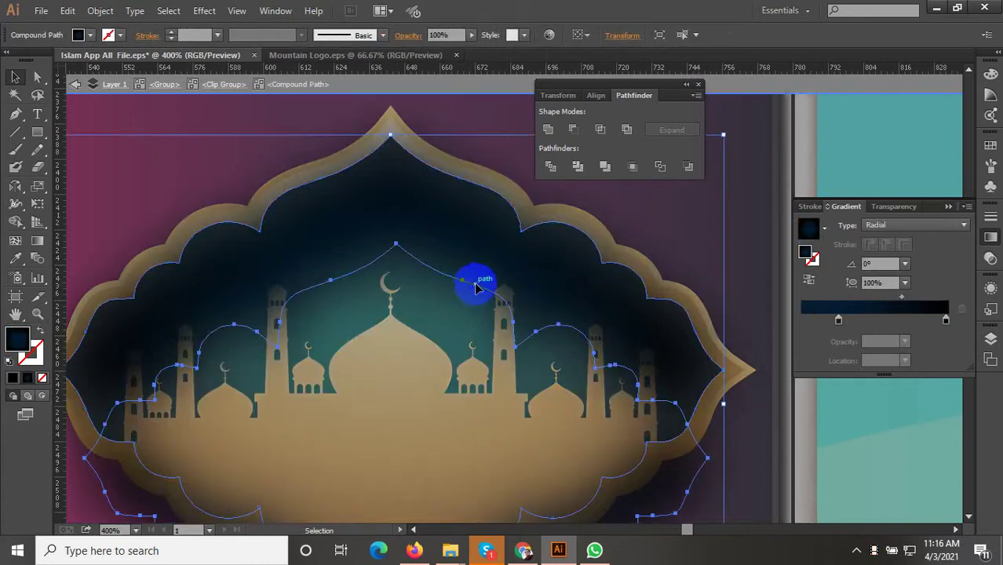
mouse_move(476, 289)
mouse_down()
mouse_move(458, 244)
mouse_move(463, 204)
mouse_up()
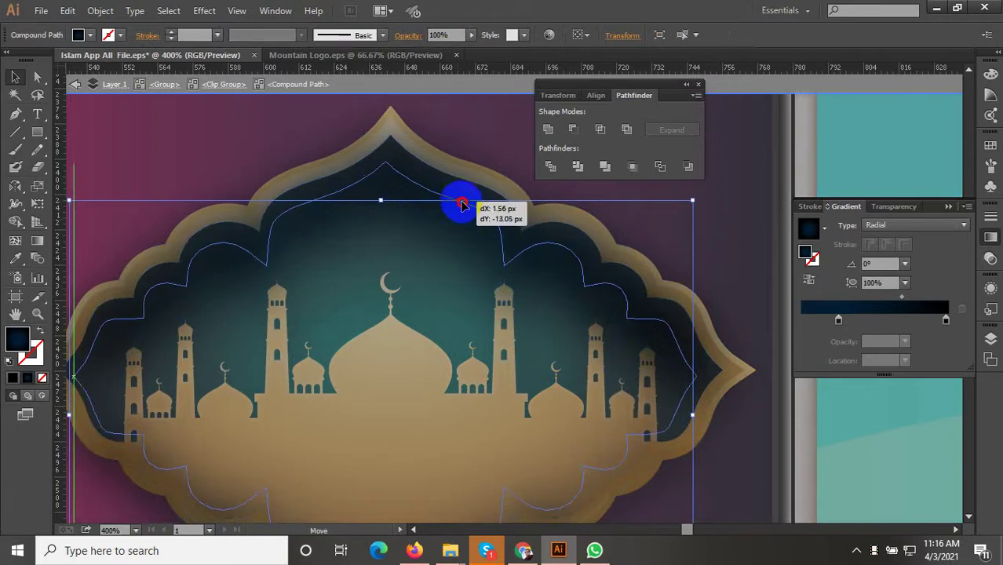
drag(462, 204, 462, 198)
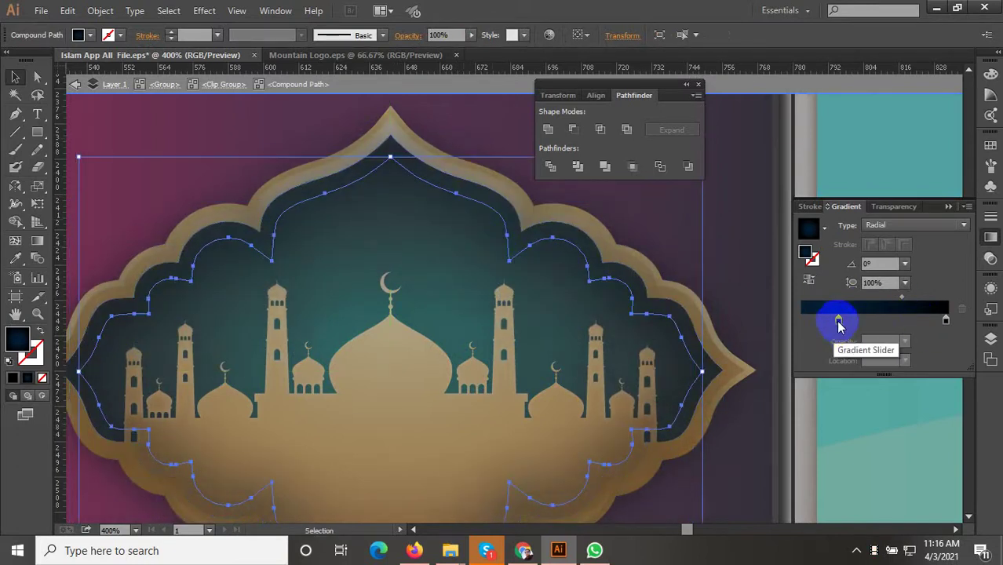
scroll(497, 354, down, 3)
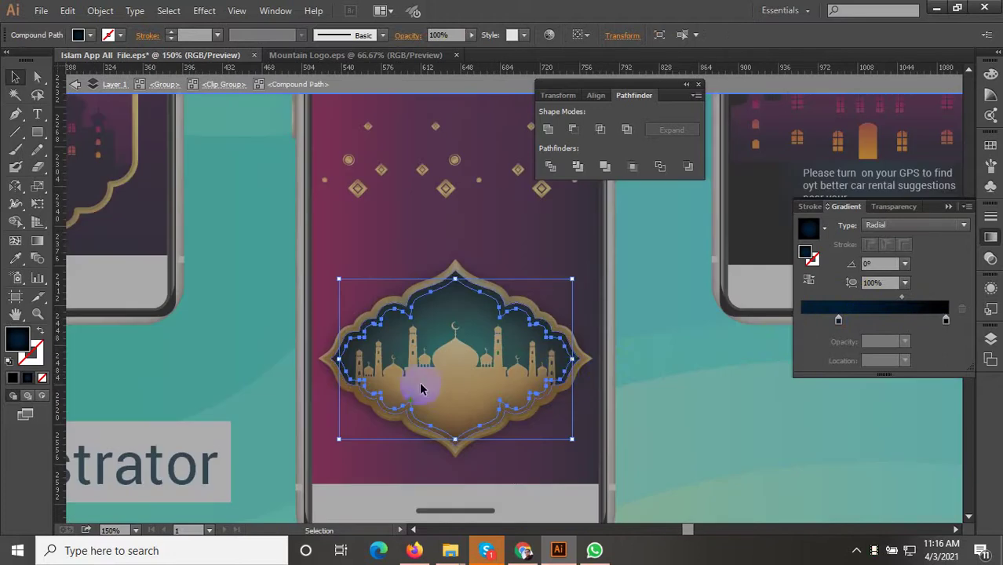
Try an Eyedropper dark fill on the emblem, then undo it because it hid the mosque
scroll(286, 410, down, 3)
scroll(350, 332, up, 2)
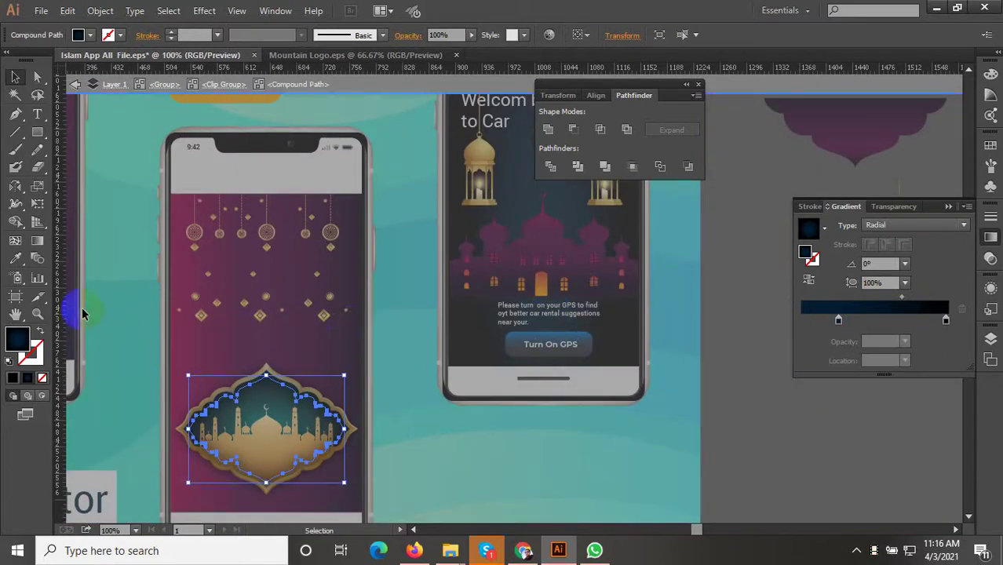
click(17, 260)
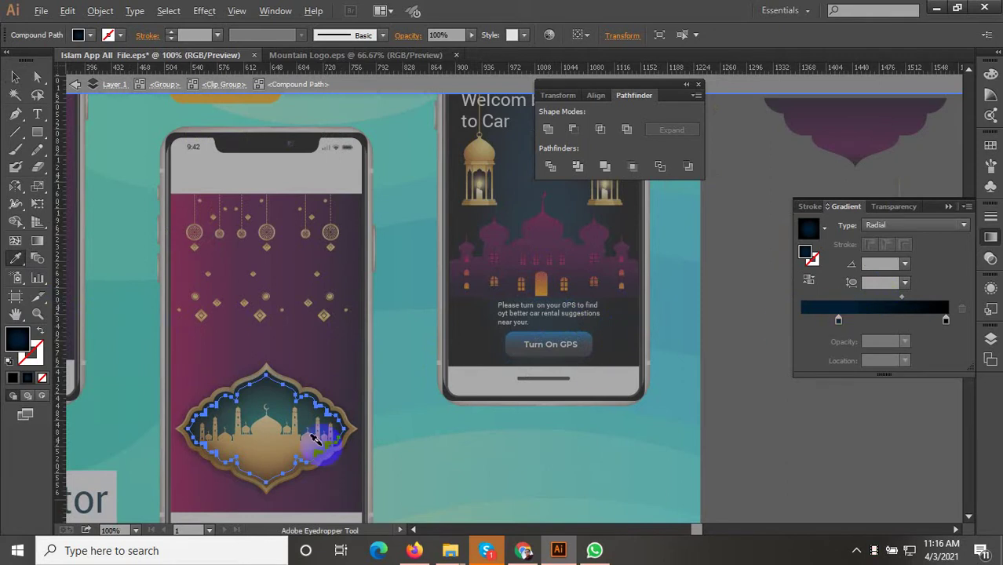
scroll(315, 439, up, 3)
click(948, 322)
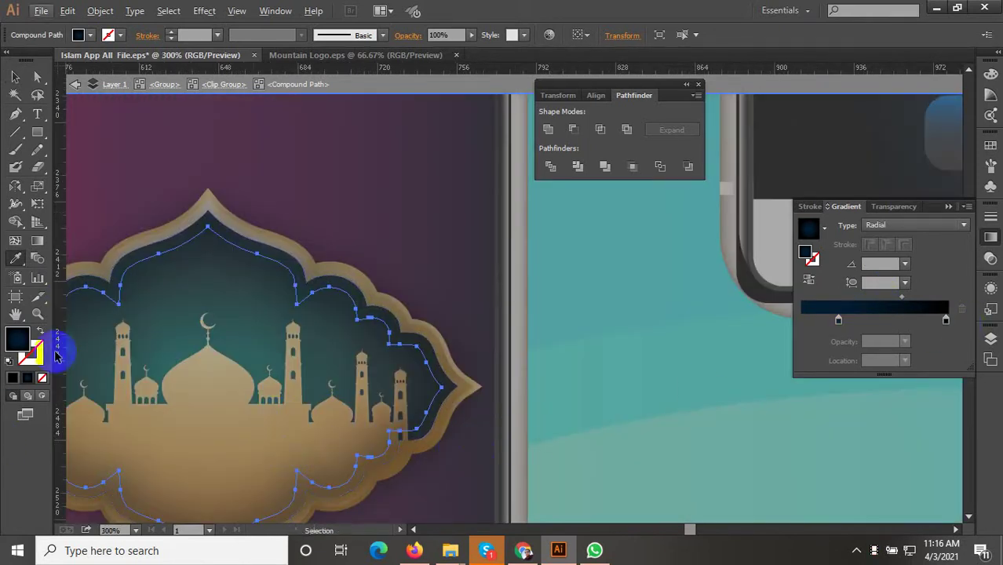
click(14, 168)
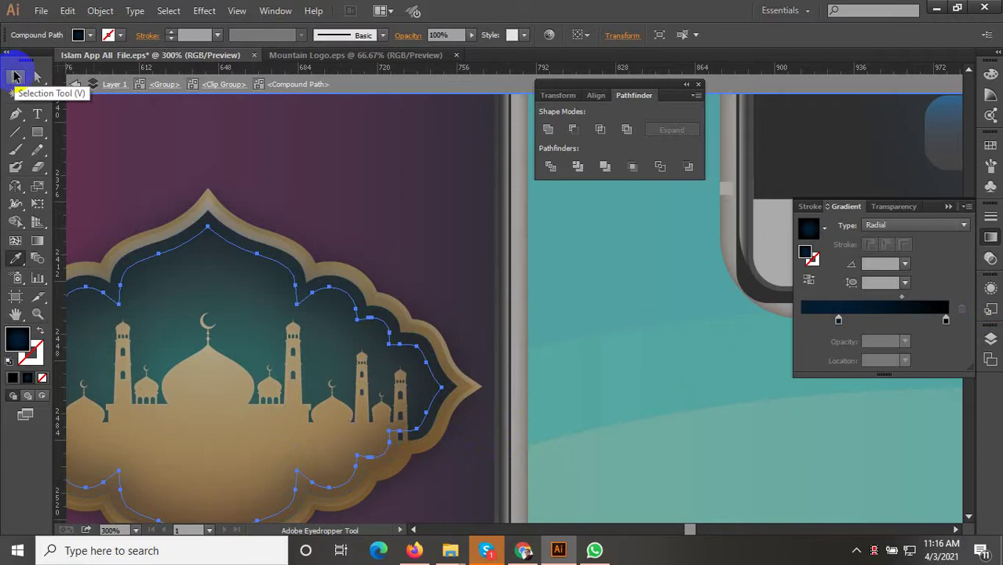
drag(75, 74, 406, 397)
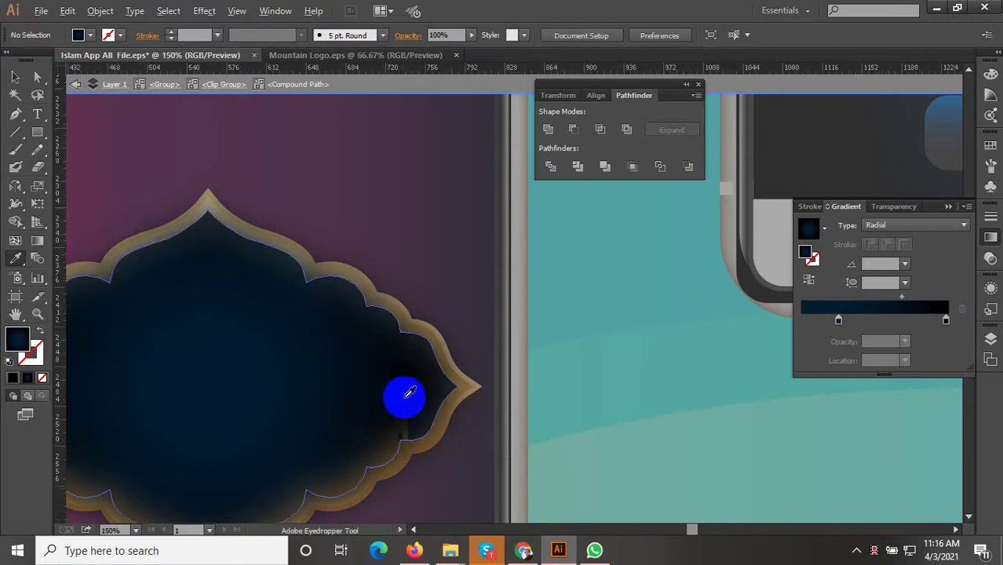
key(ctrl+z)
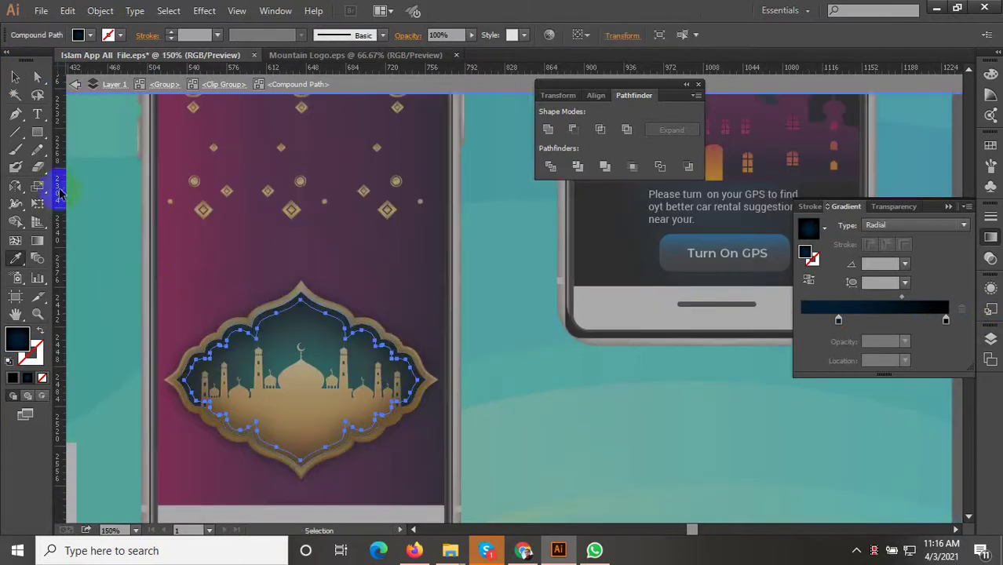
Exit isolation mode and zoom out to view the full-colour teal-and-gold emblem
click(379, 347)
double_click(575, 374)
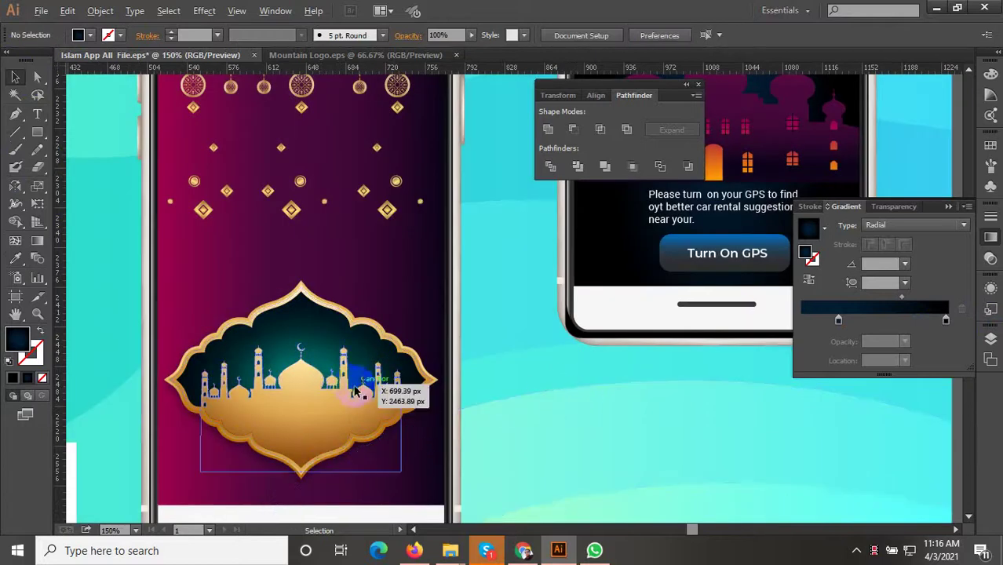
alt+scroll(377, 399, down, 3)
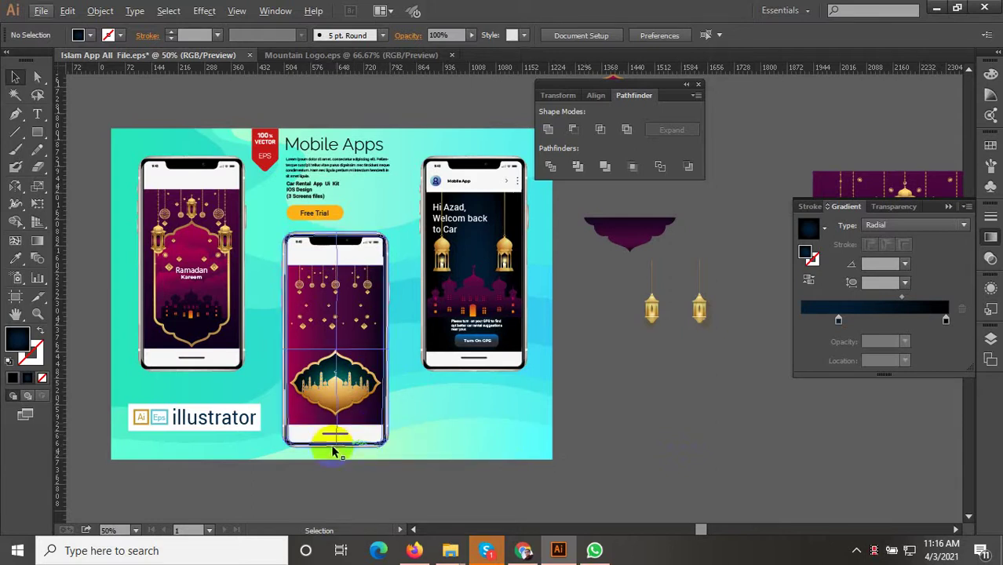
scroll(353, 412, up, 5)
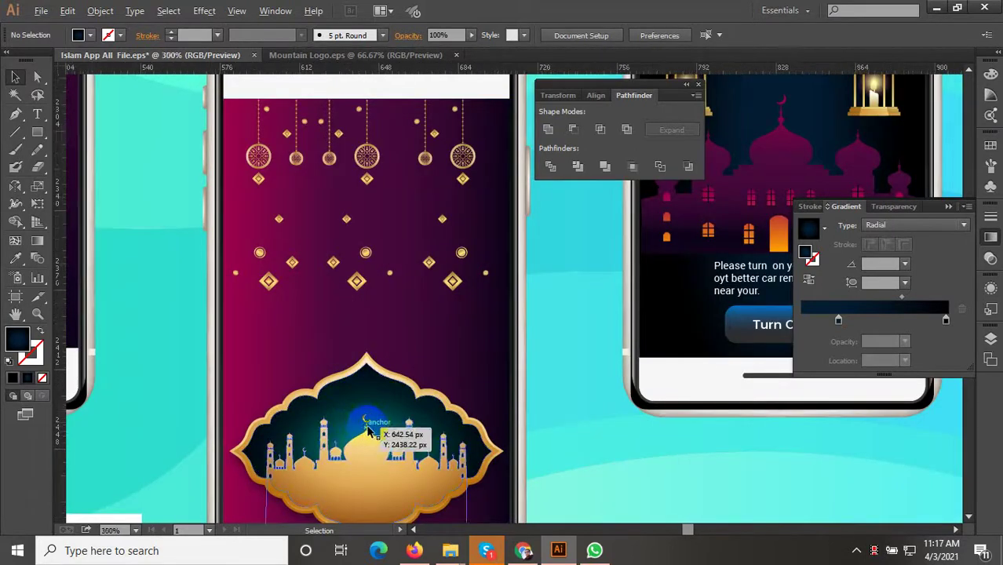
Trial a magenta gradient fill on the mosque group's arch, then undo it to restore the teal
scroll(368, 428, up, 2)
scroll(365, 291, down, 4)
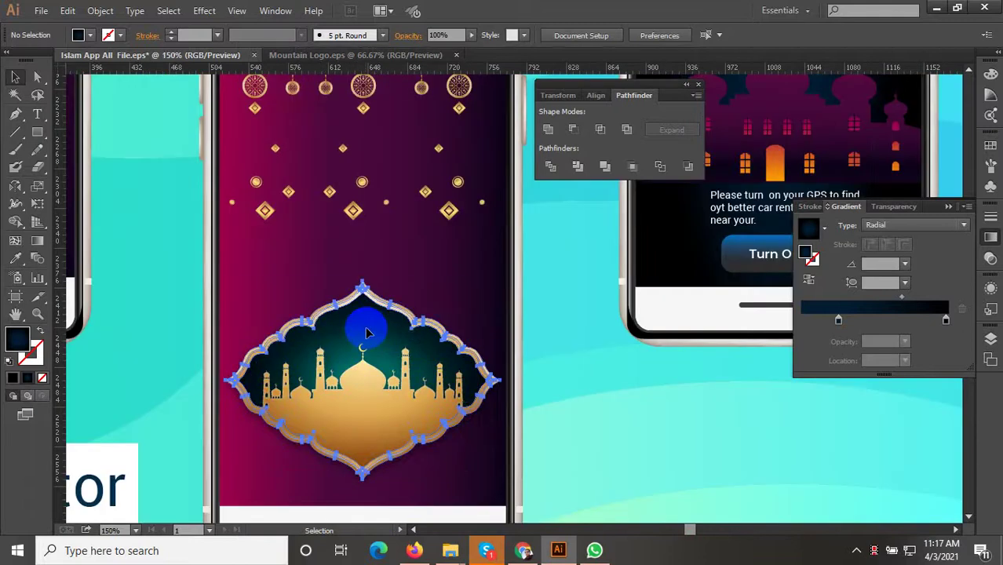
double_click(367, 333)
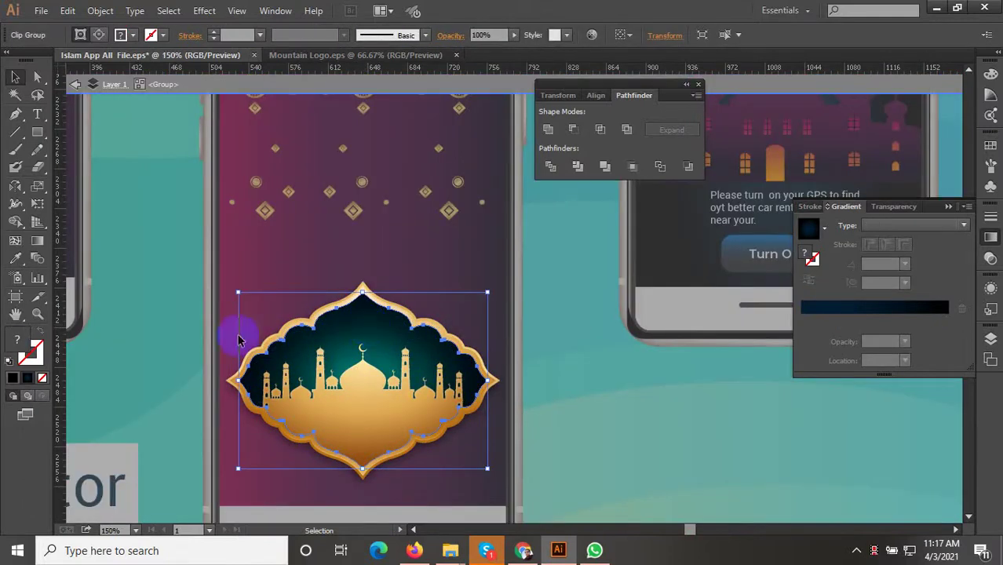
click(21, 265)
click(277, 229)
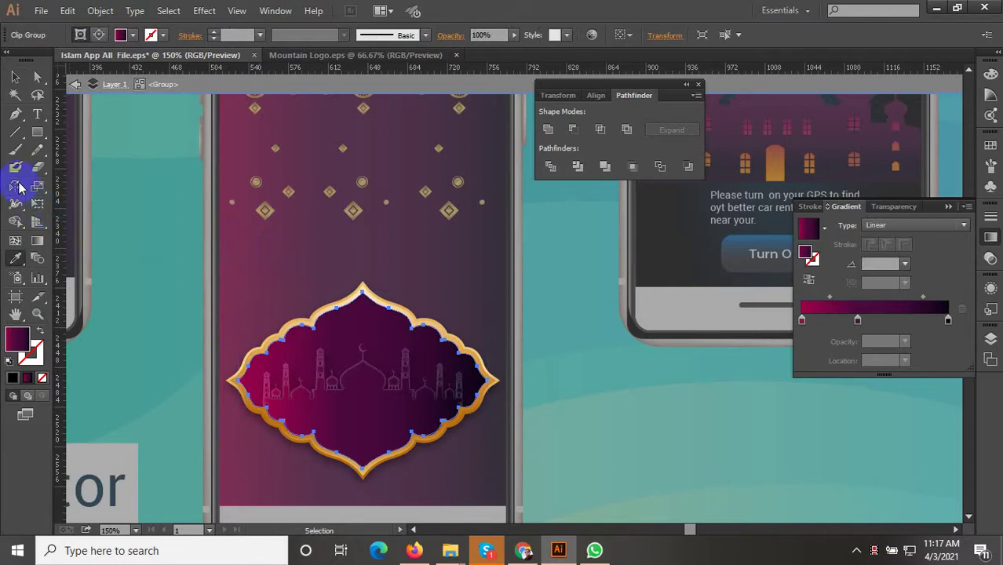
key(a)
click(395, 293)
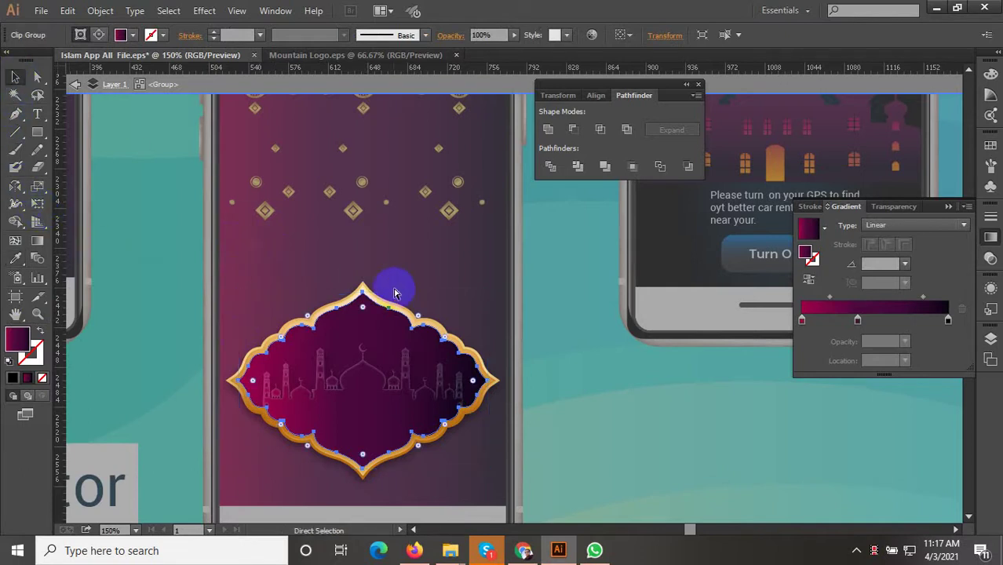
key(v)
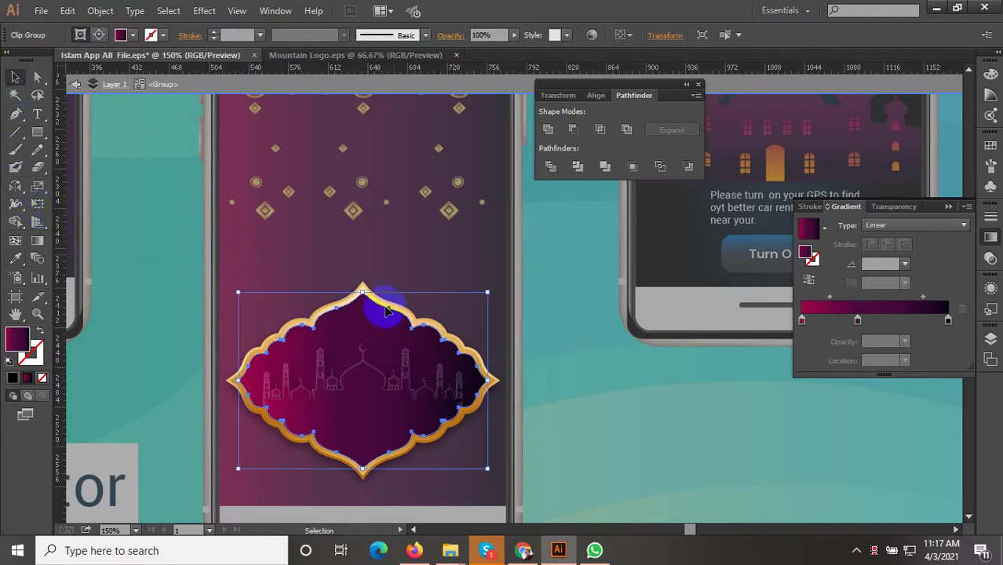
key(ctrl+z)
key(ctrl+z)
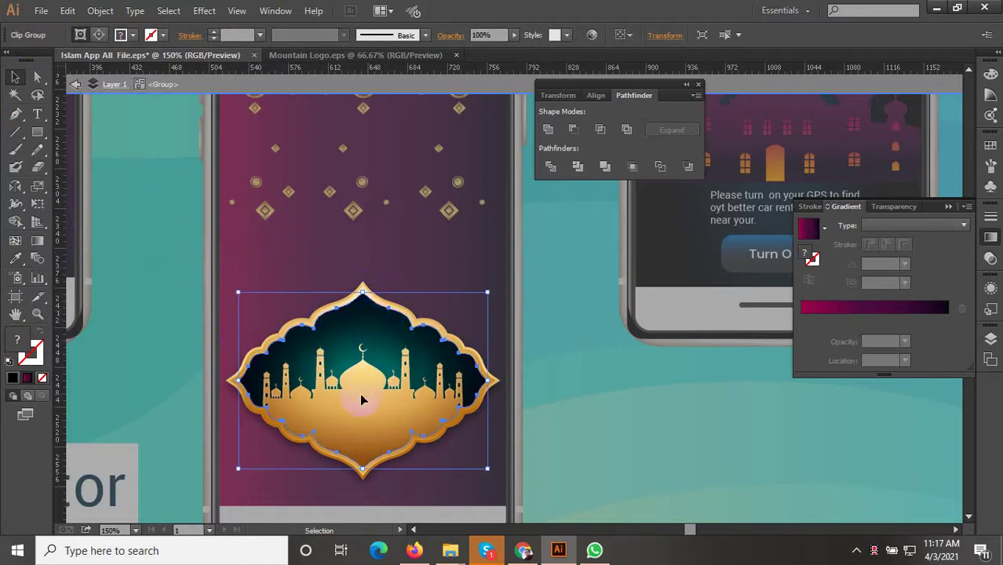
Try moving the mosque artwork right, undo the move, and zoom in on the arch
drag(362, 400, 462, 385)
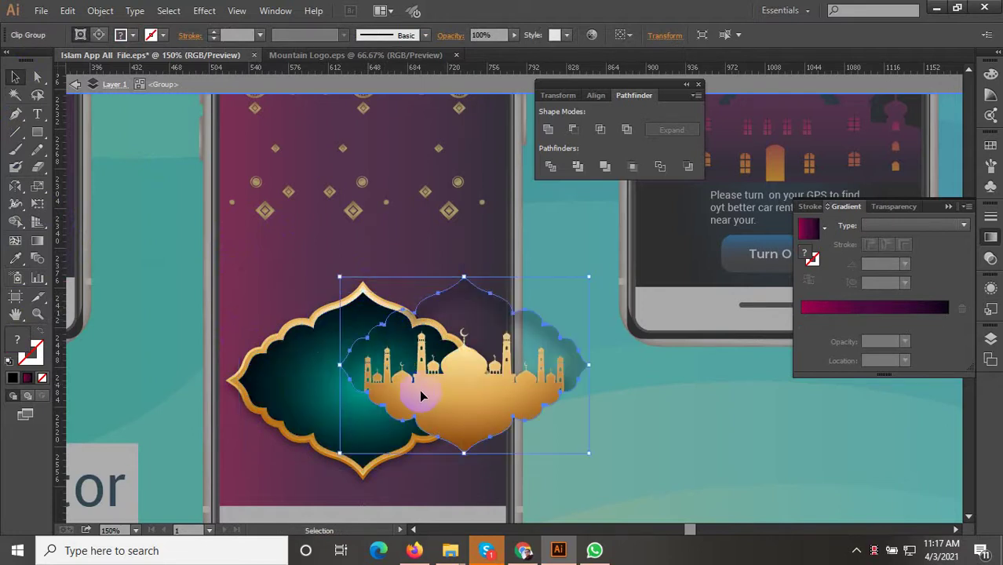
key(a)
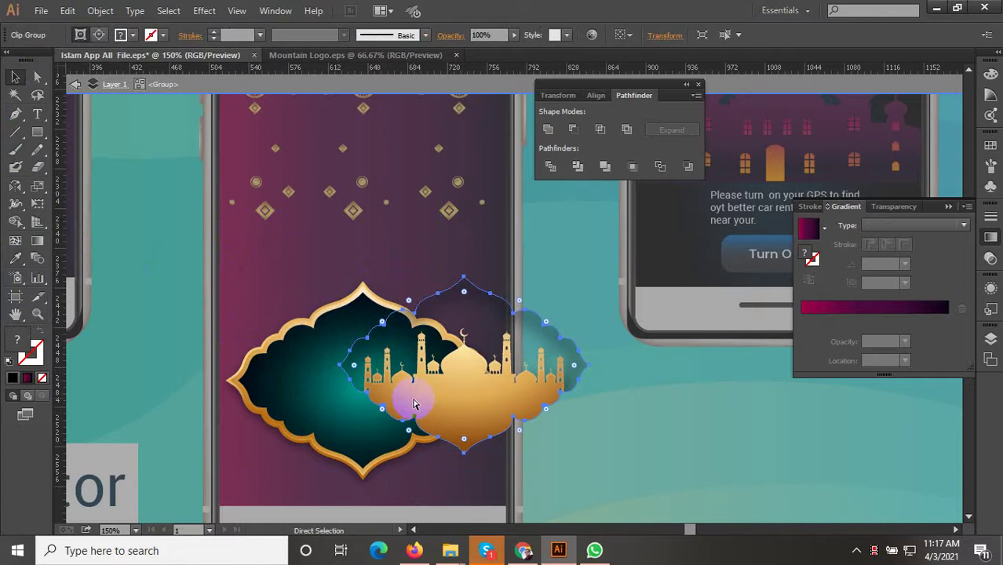
key(ctrl+z)
key(ctrl+plus)
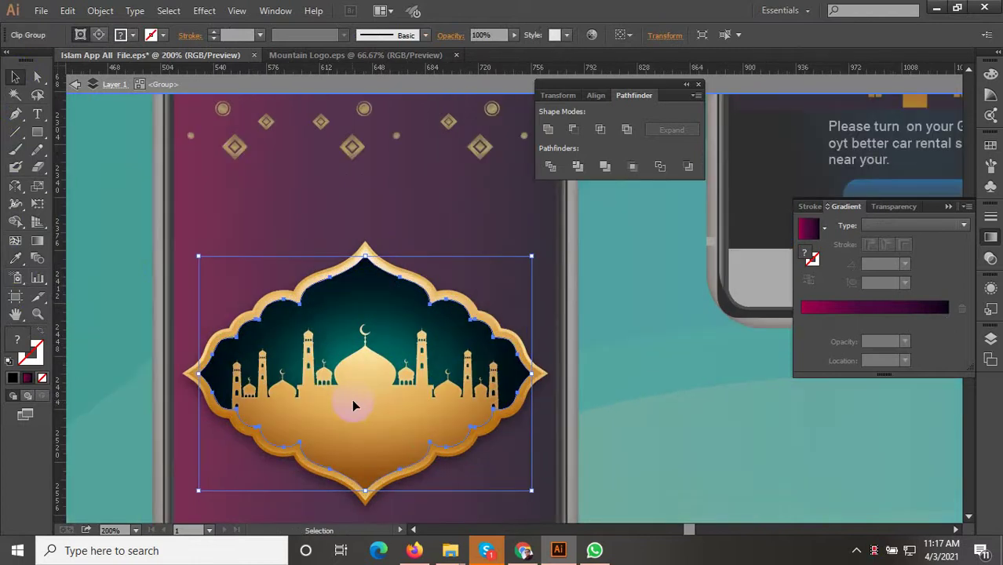
Shift the mosque artwork right and give the frame's inner shape the magenta gradient
drag(354, 405, 438, 403)
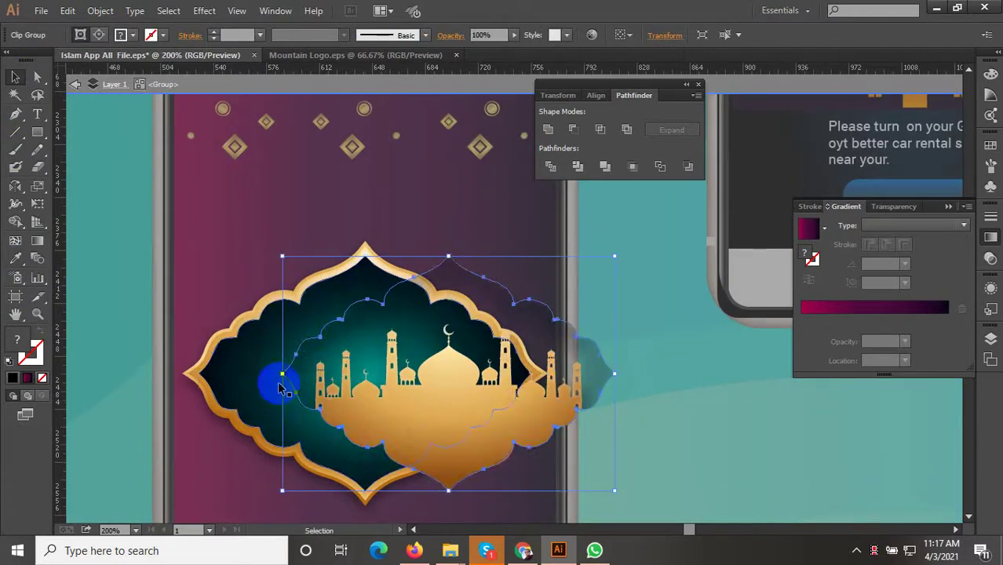
click(262, 370)
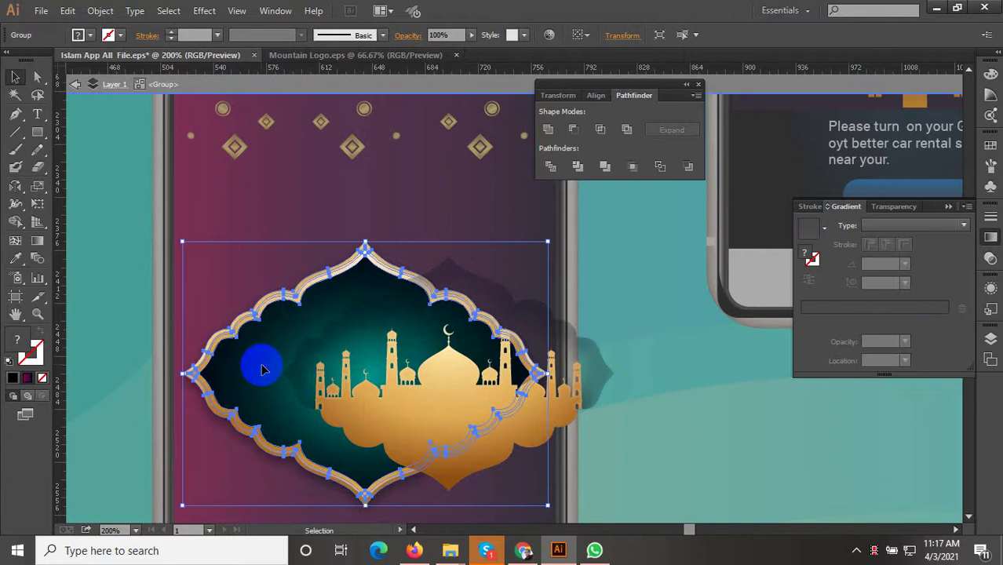
double_click(262, 370)
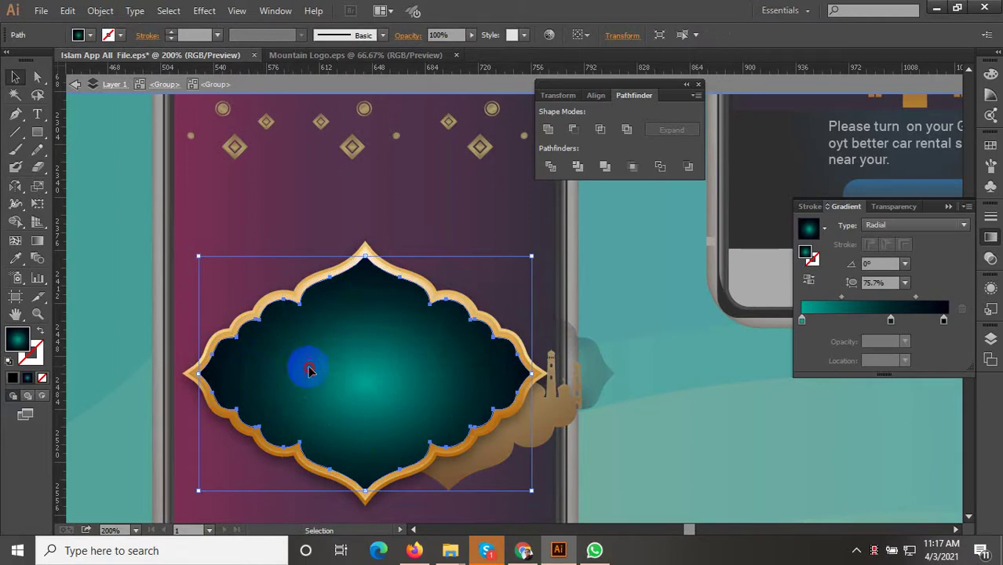
click(14, 259)
click(299, 222)
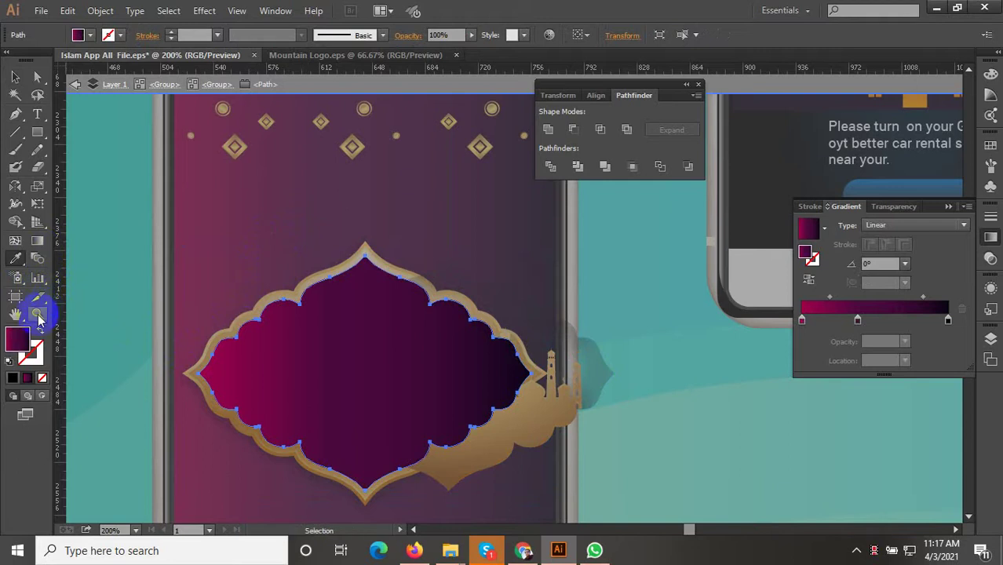
Redraw the magenta gradient vertically, bright at the arch top to dark at the bottom
click(37, 241)
mouse_move(357, 268)
mouse_down()
mouse_move(383, 454)
mouse_move(376, 479)
mouse_up()
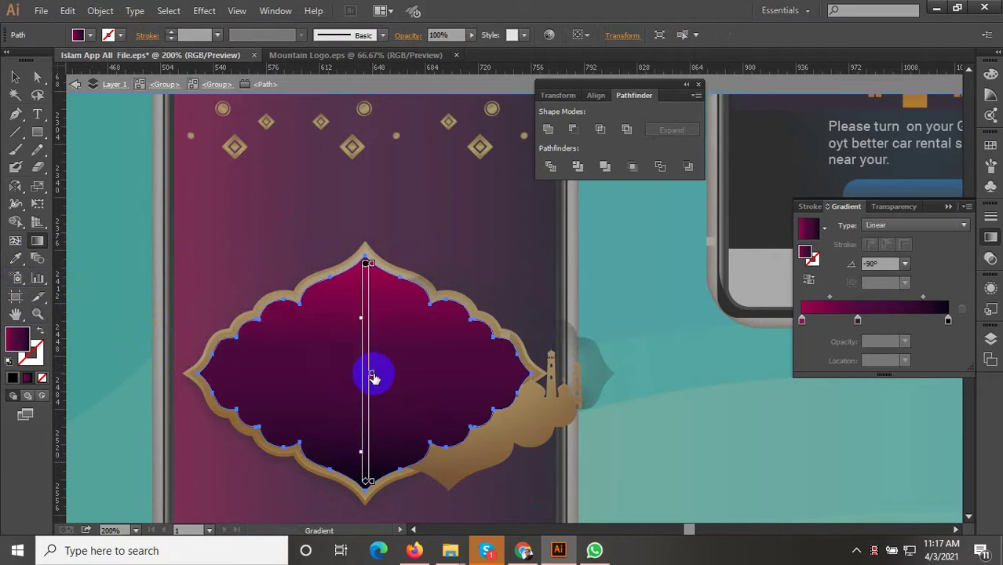
drag(369, 385, 369, 395)
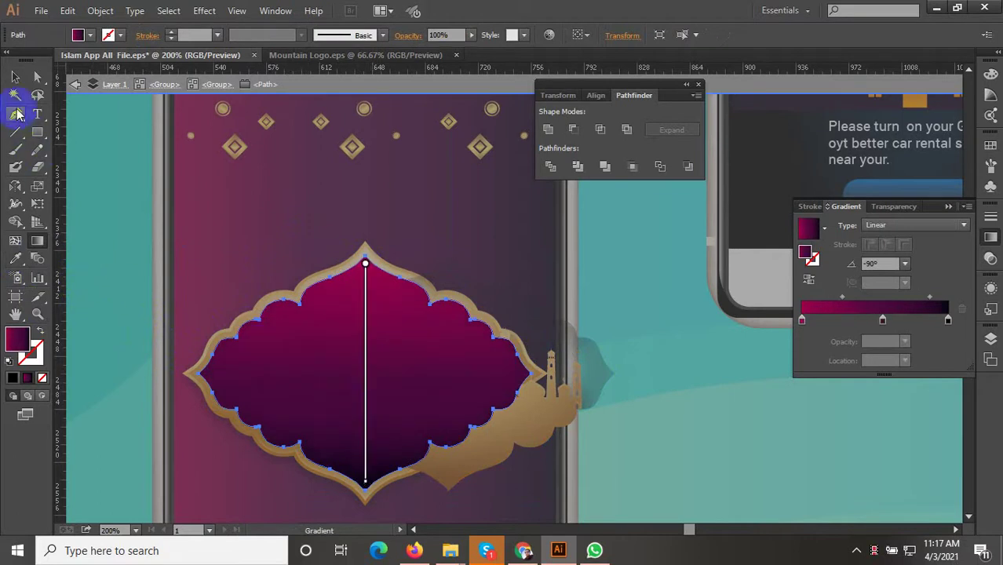
Shift the mosque's dark cloud shape left, then nudge it right to centre it in the magenta arch
click(14, 76)
shift+click(555, 409)
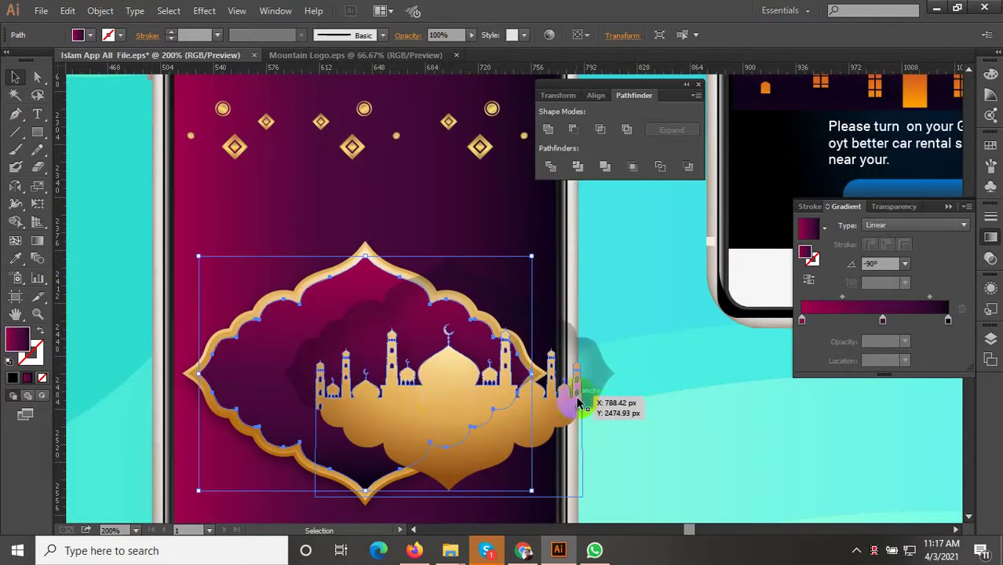
key(ctrl+g)
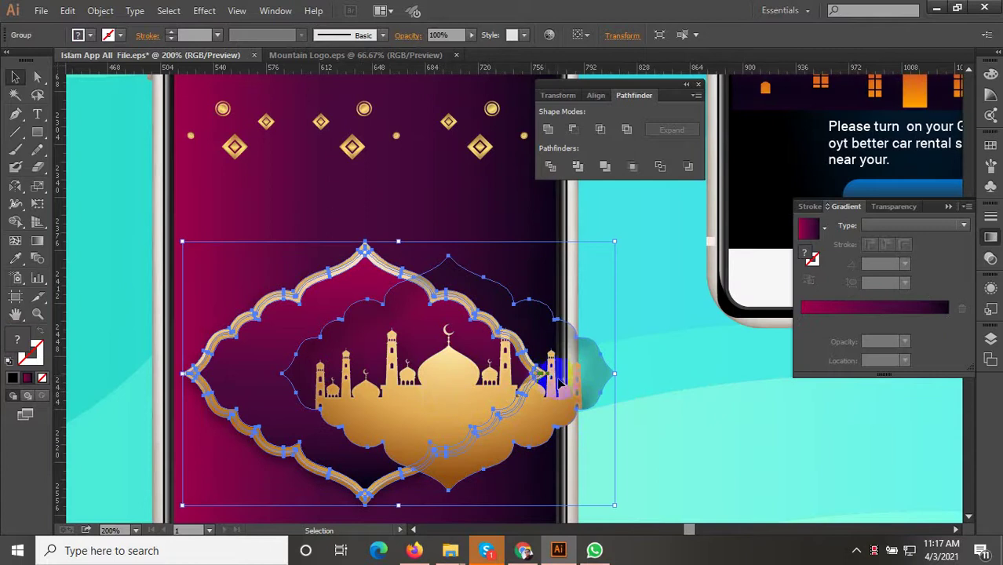
double_click(548, 409)
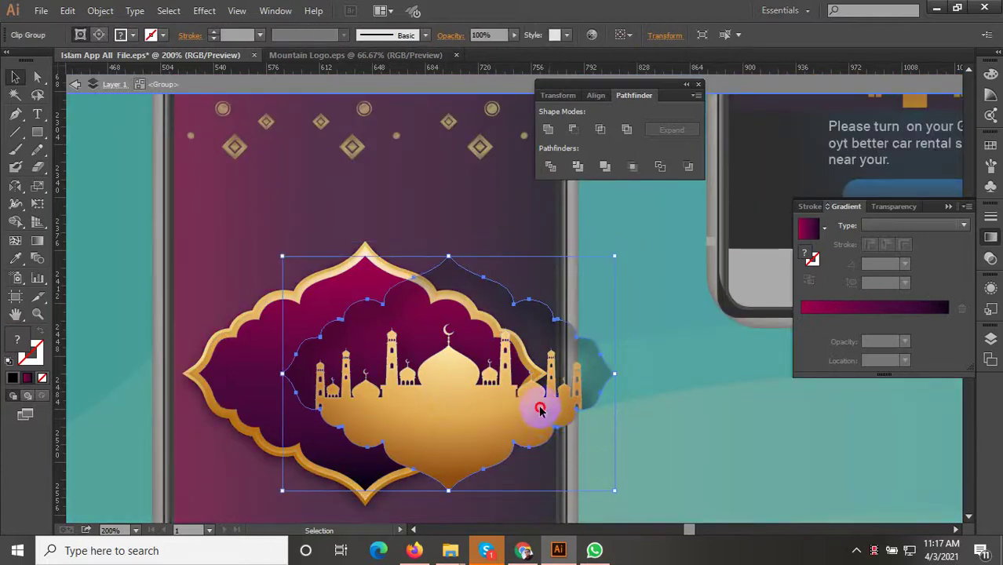
drag(540, 409, 447, 404)
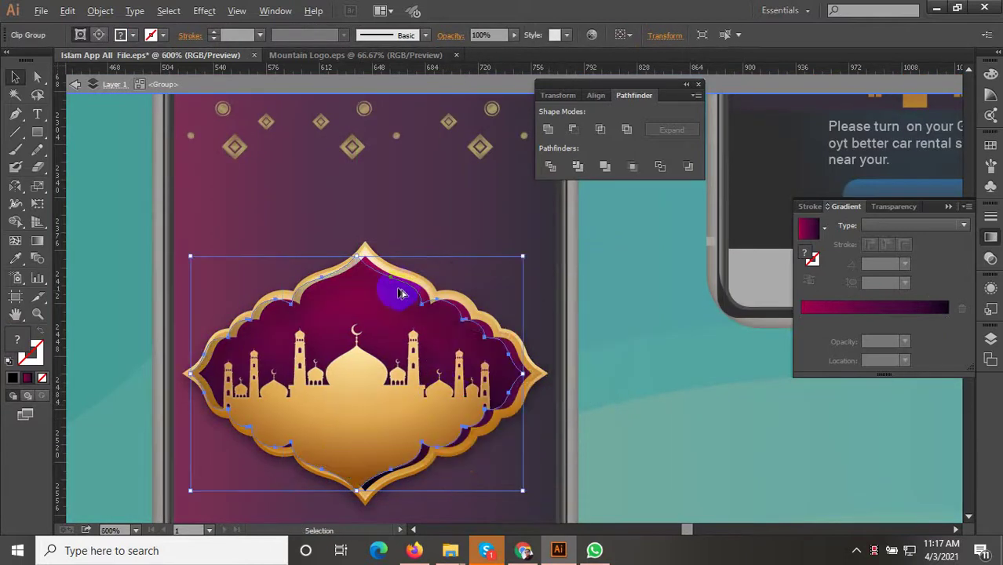
scroll(391, 287, up, 3)
drag(361, 252, 388, 249)
scroll(410, 364, down, 6)
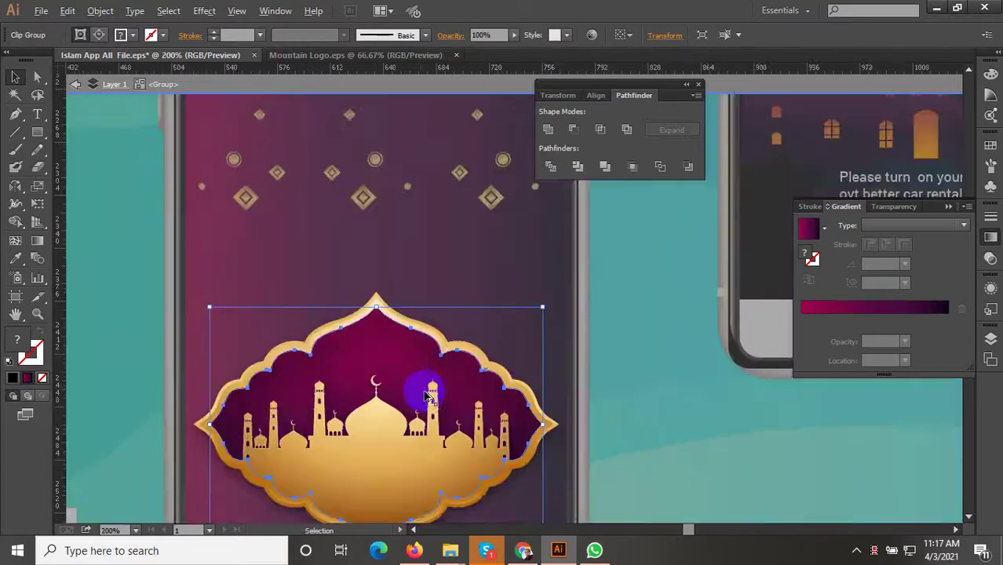
click(250, 395)
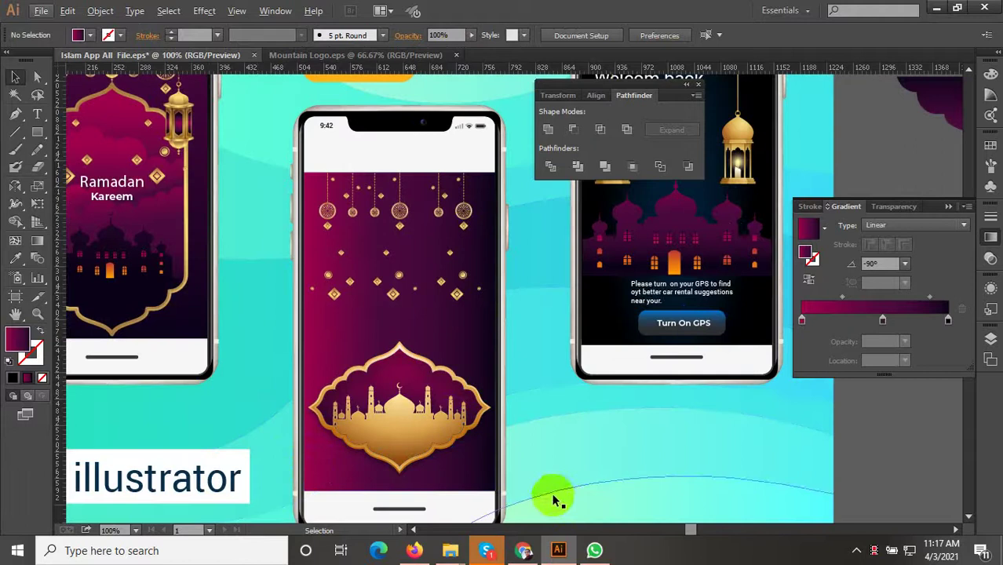
scroll(488, 475, down, 3)
scroll(490, 443, up, 3)
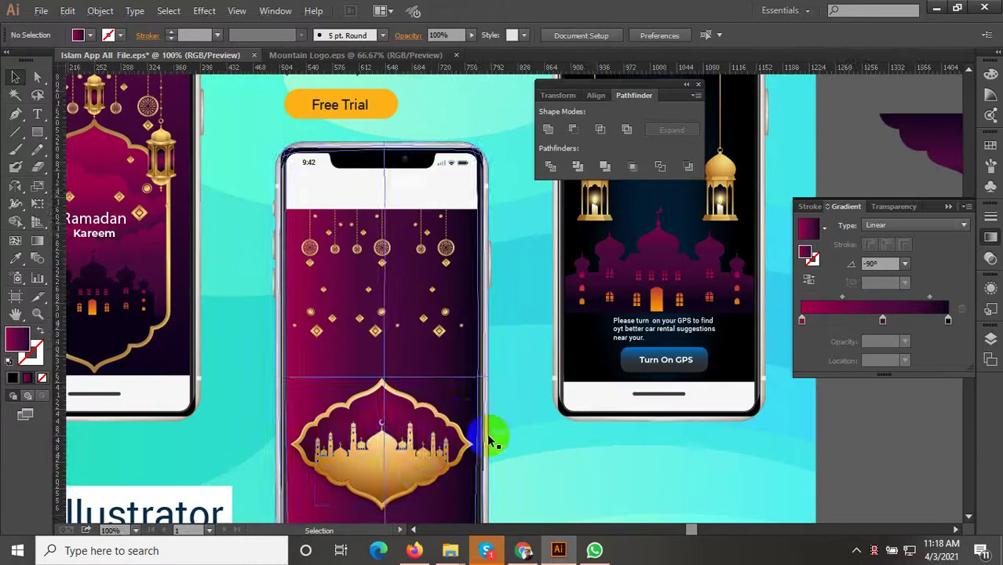
scroll(490, 441, down, 3)
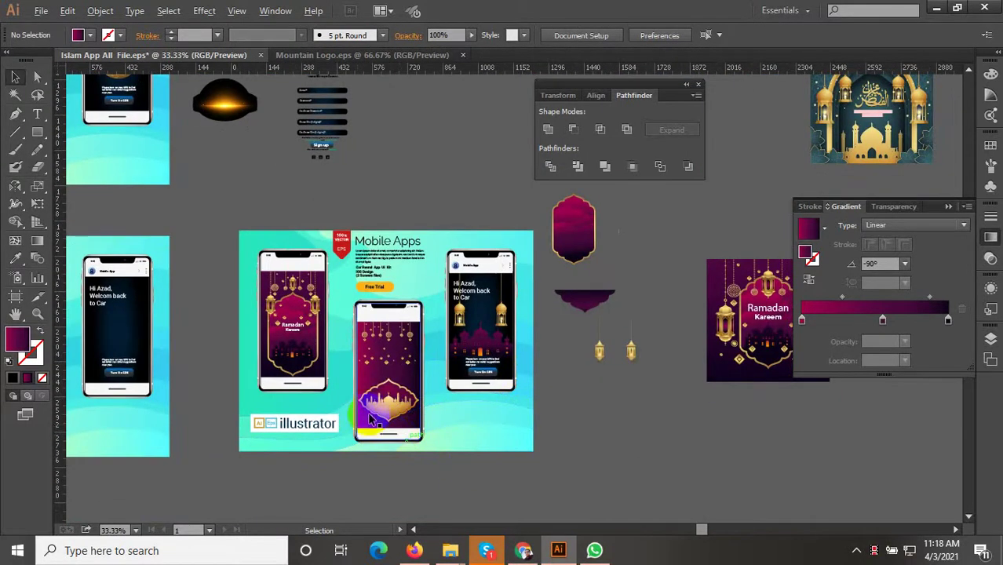
scroll(407, 401, up, 3)
scroll(400, 398, down, 3)
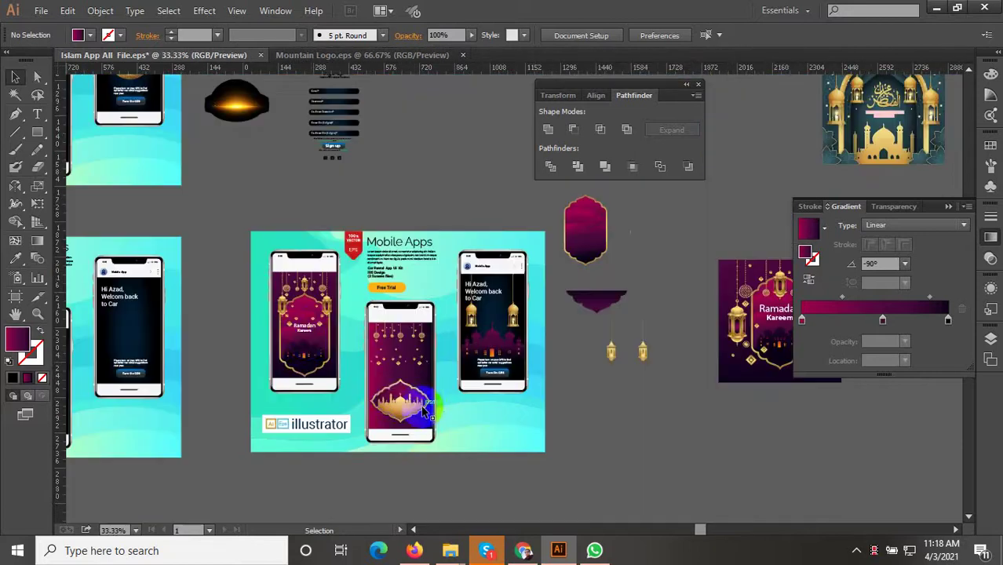
scroll(396, 397, up, 2)
scroll(347, 395, up, 5)
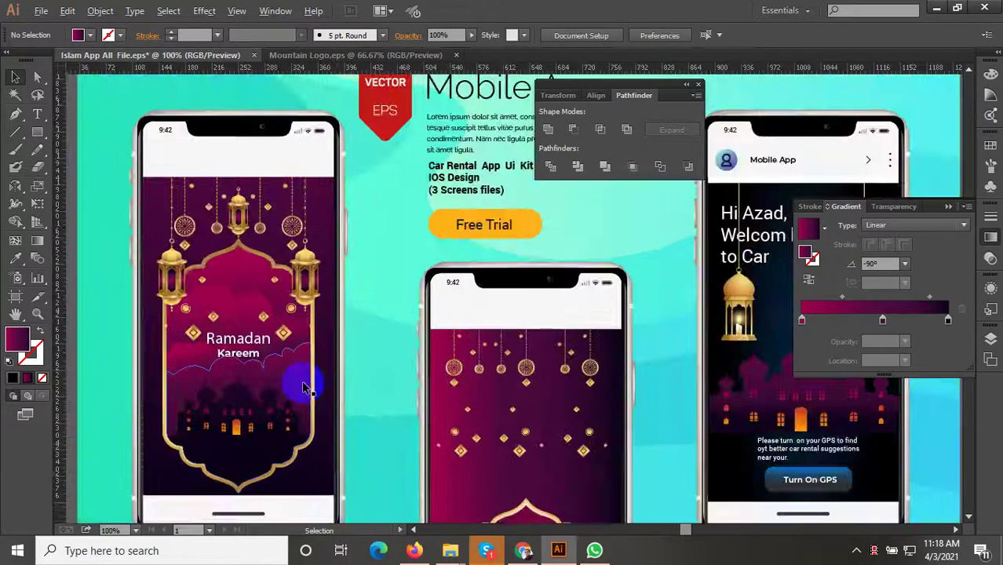
click(201, 319)
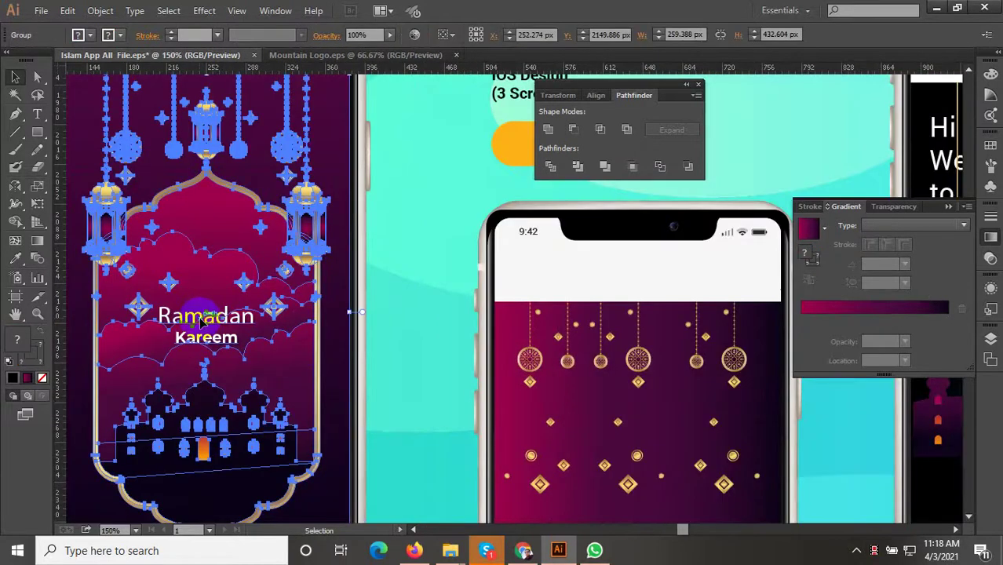
double_click(201, 319)
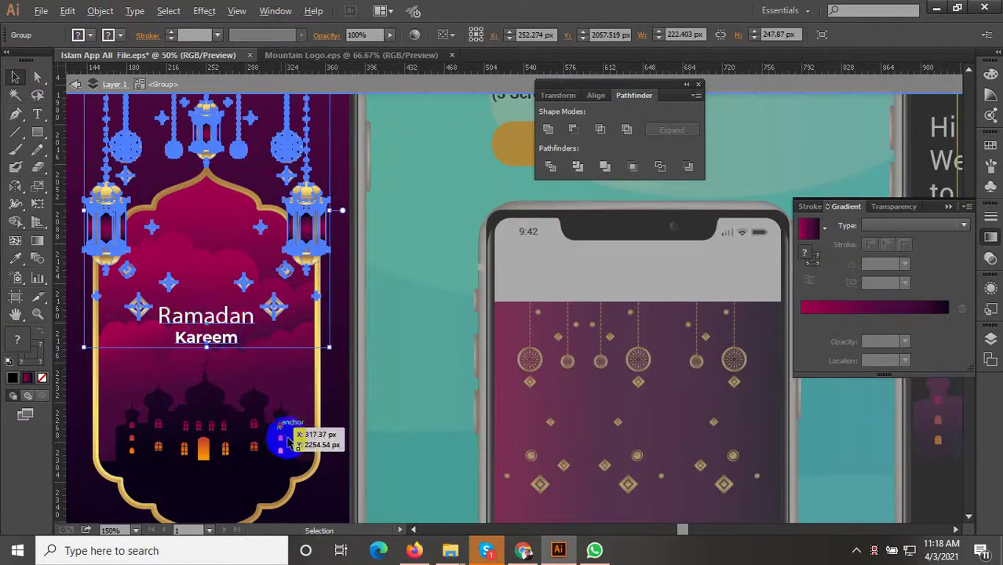
scroll(289, 442, down, 3)
double_click(168, 435)
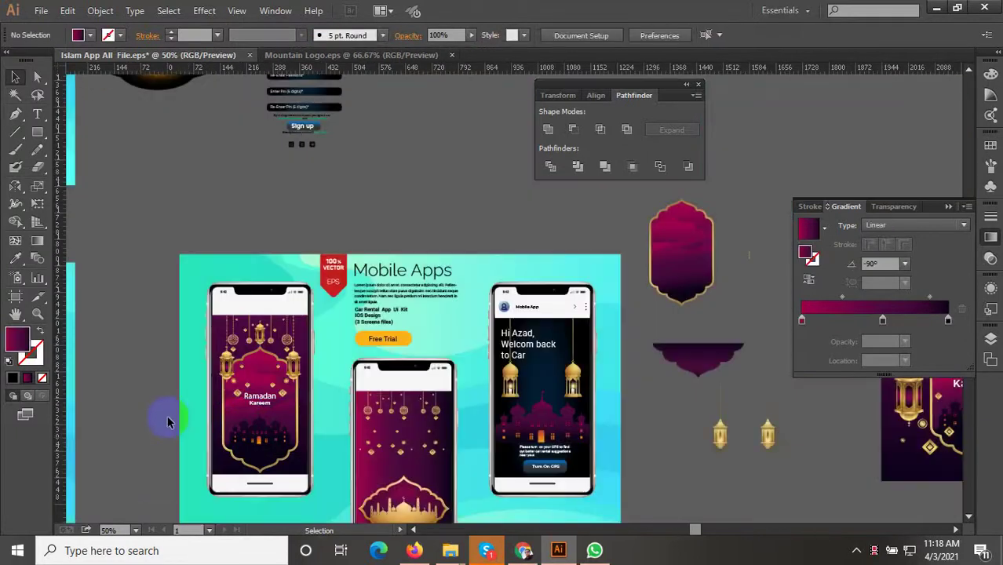
scroll(213, 417, down, 2)
drag(469, 343, 486, 303)
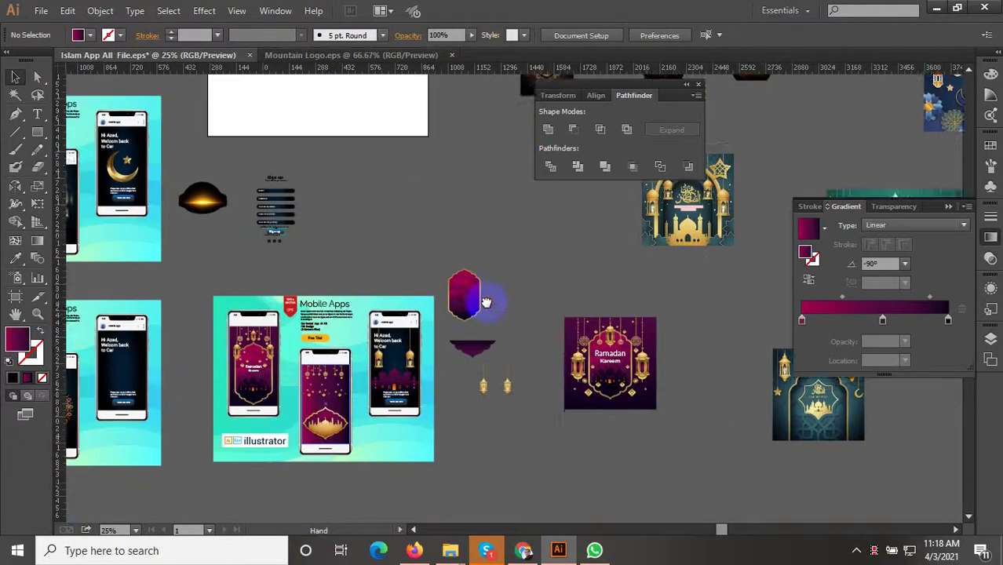
mouse_move(377, 503)
mouse_down()
mouse_move(488, 331)
mouse_move(407, 458)
mouse_up()
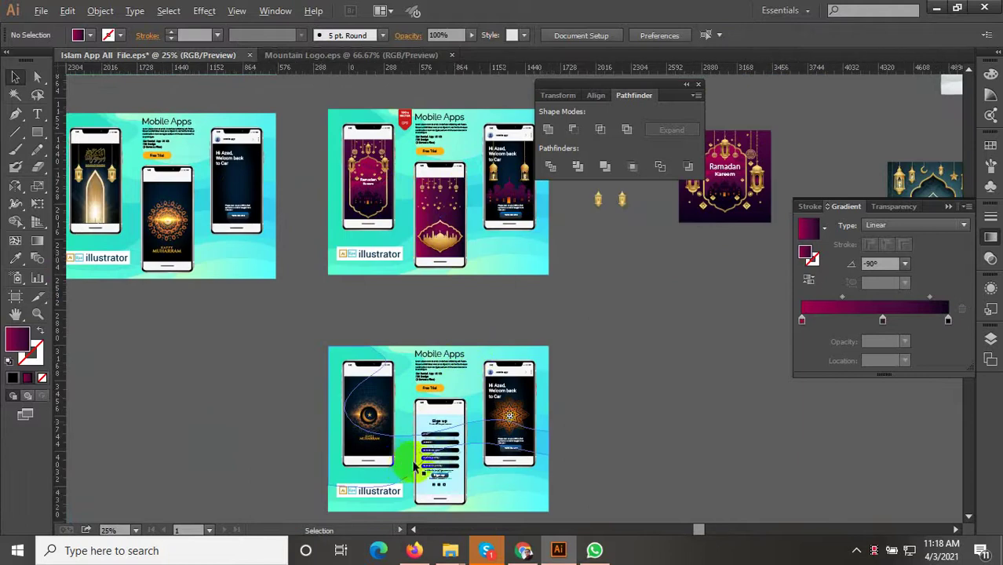
scroll(414, 467, down, 1)
drag(515, 419, 539, 451)
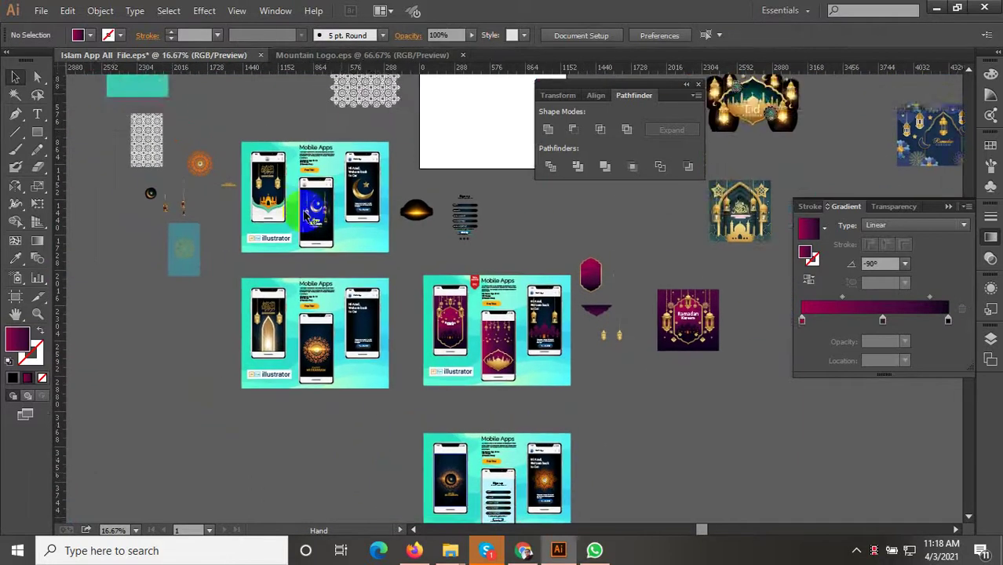
scroll(307, 214, up, 3)
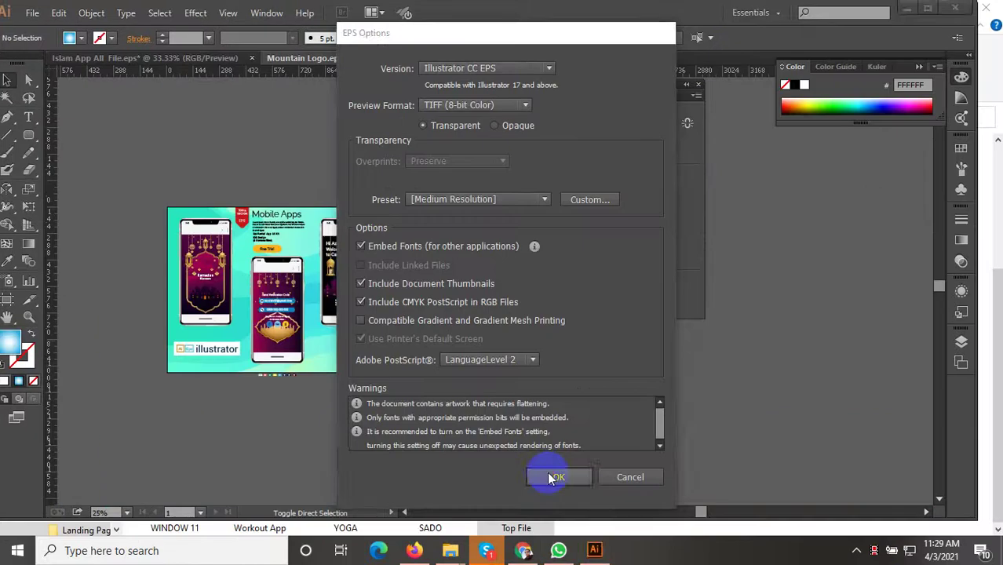
Confirm the EPS save and export Islam-App-5 as a JPEG into F: > All WORK ONLINE > UPLABS > Landing Page > ISLAM APP
click(549, 476)
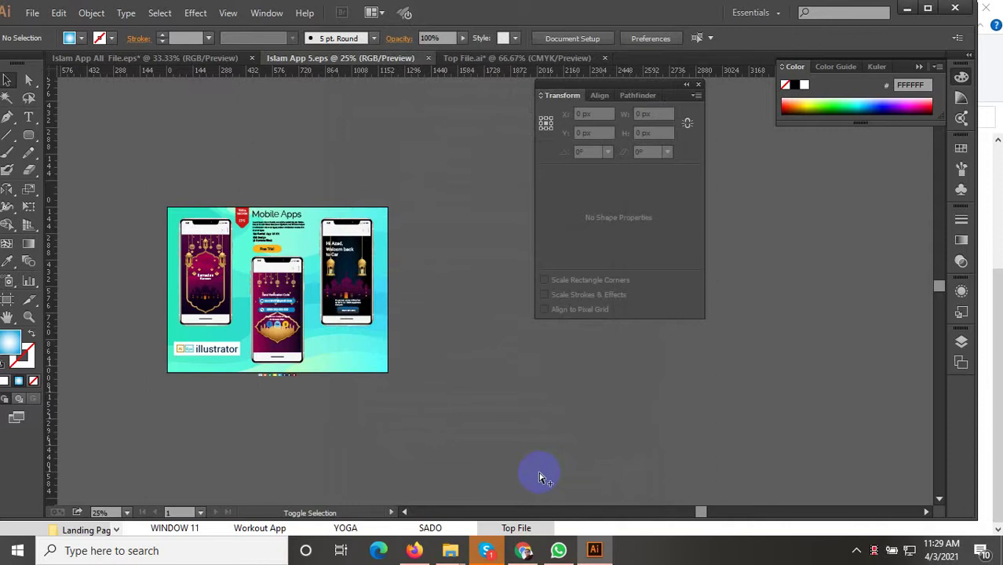
key(ctrl+alt+shift+s)
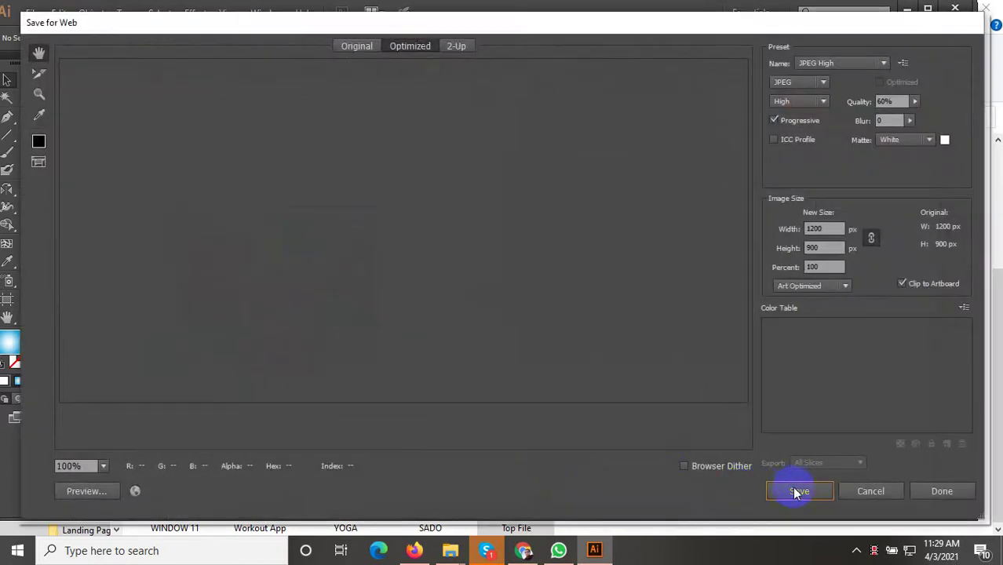
click(797, 493)
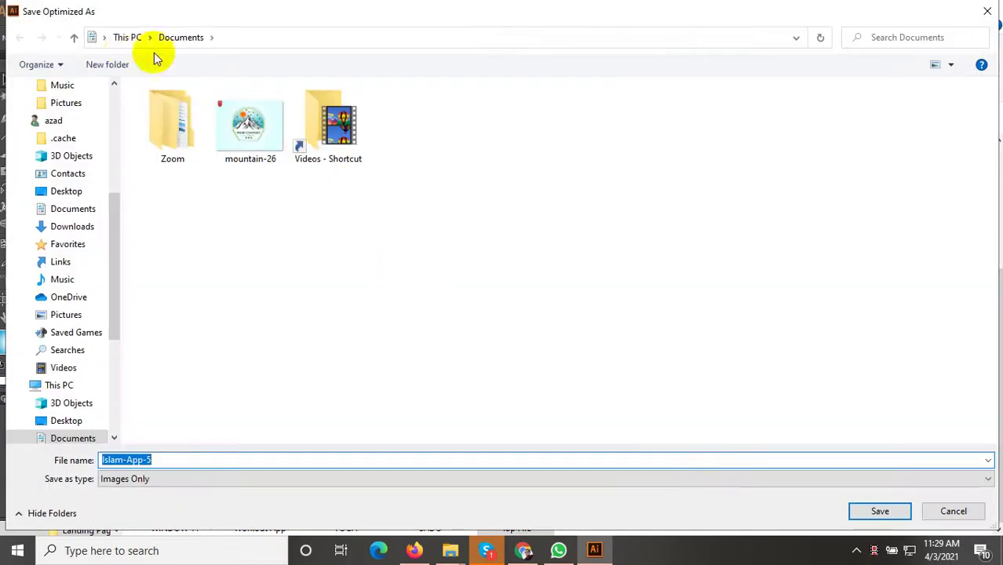
click(123, 44)
double_click(329, 285)
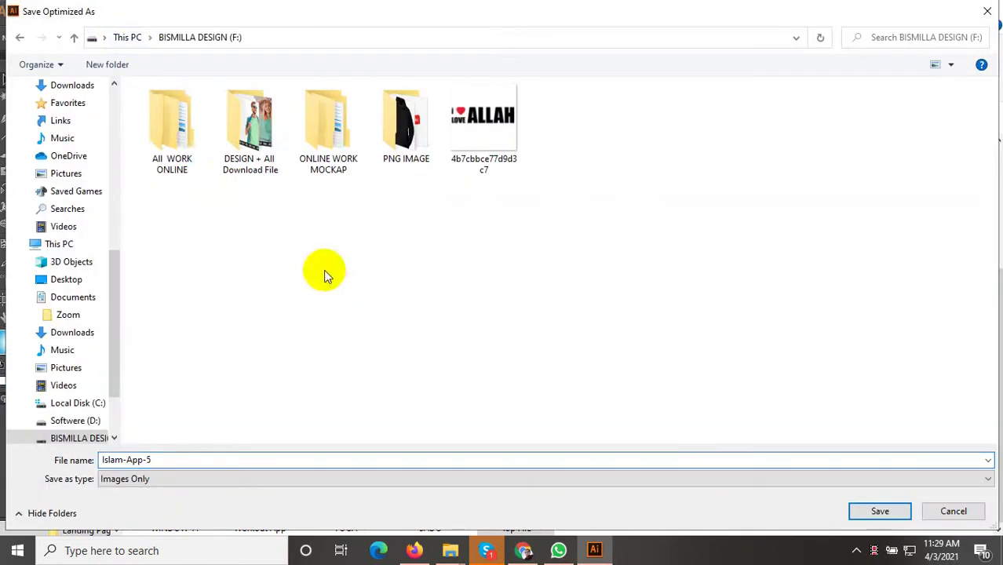
double_click(161, 165)
double_click(857, 292)
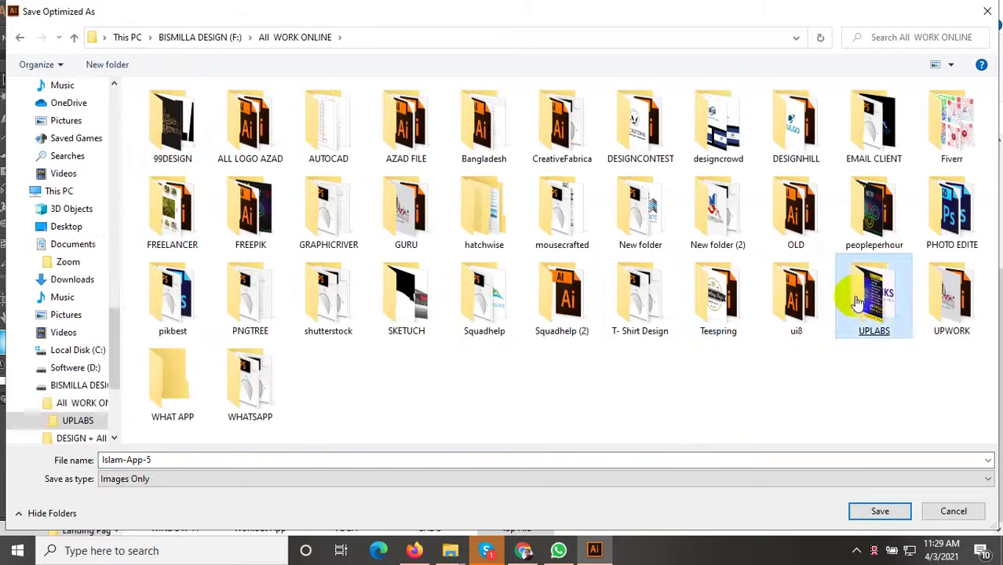
scroll(565, 392, down, 3)
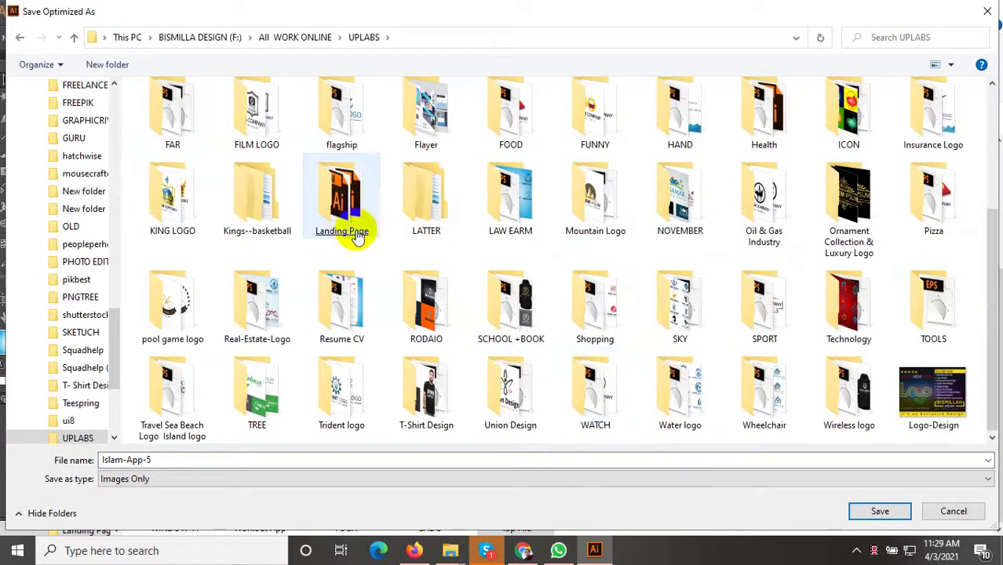
double_click(345, 227)
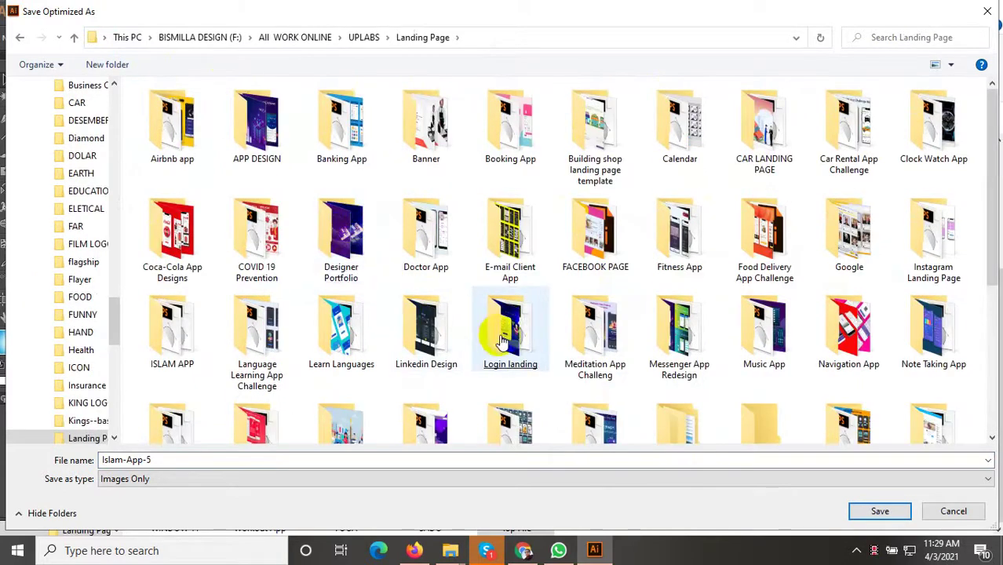
double_click(174, 337)
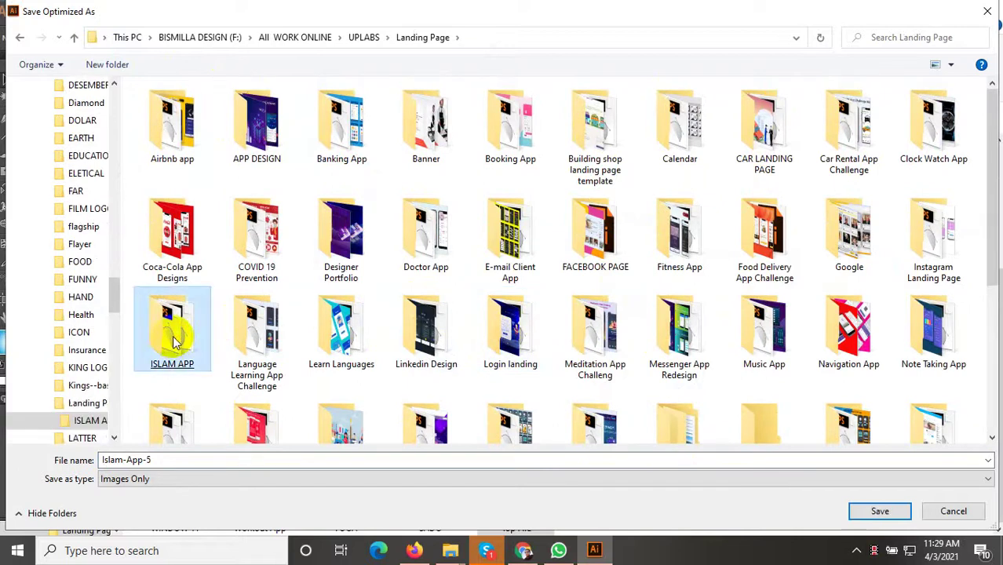
click(871, 506)
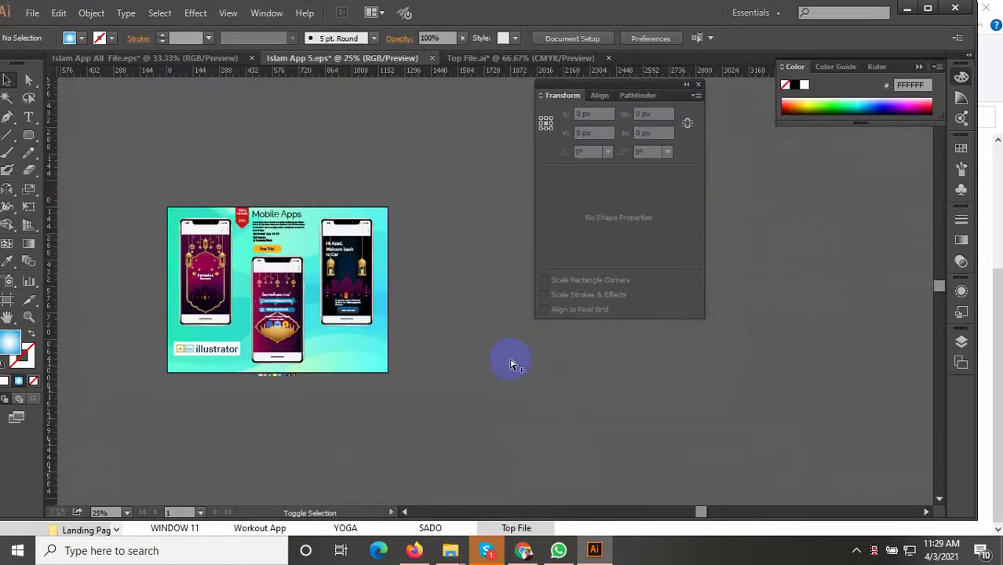
Reopen Save for Web, then cancel and close it without saving again
key(ctrl+alt+shift+s)
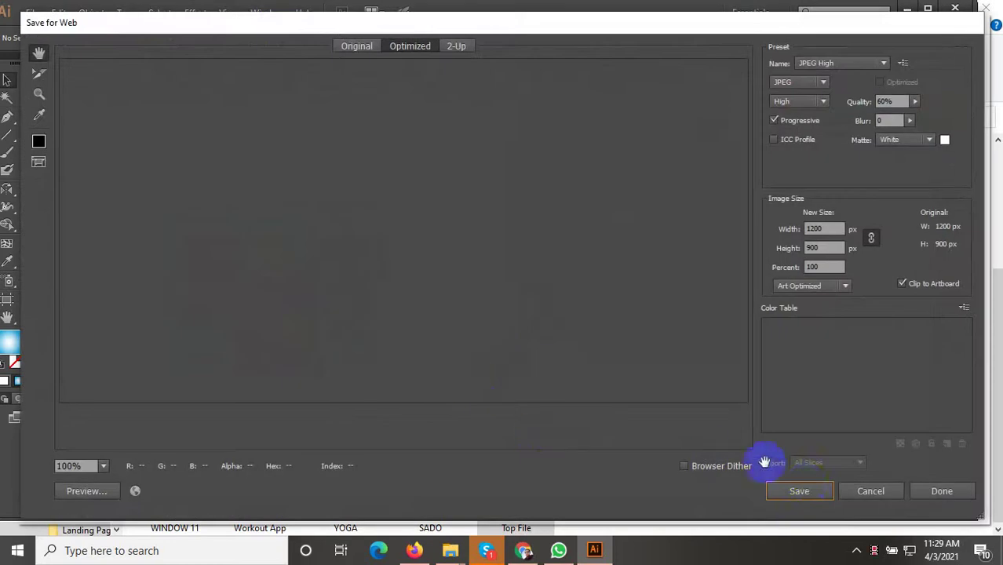
click(807, 493)
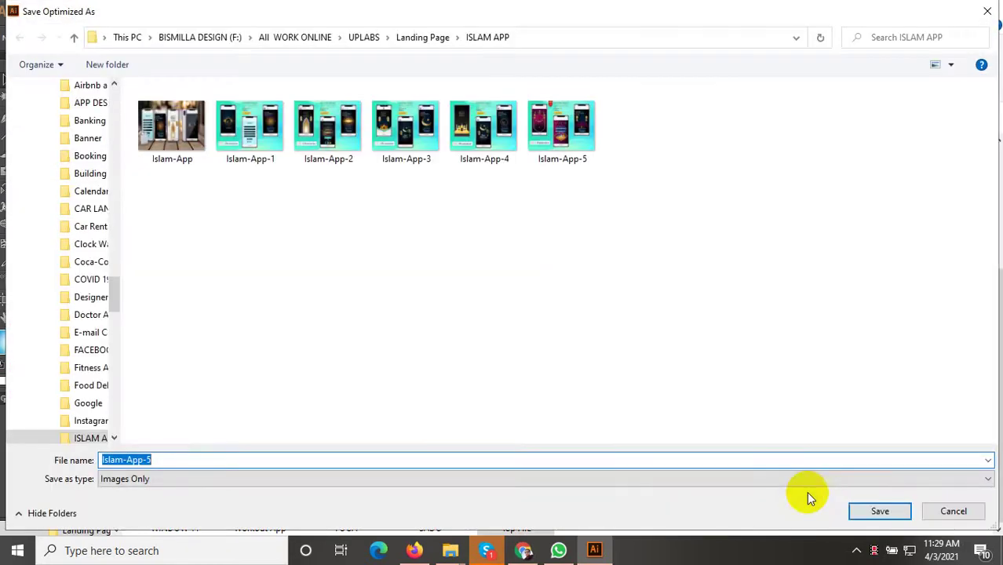
click(953, 511)
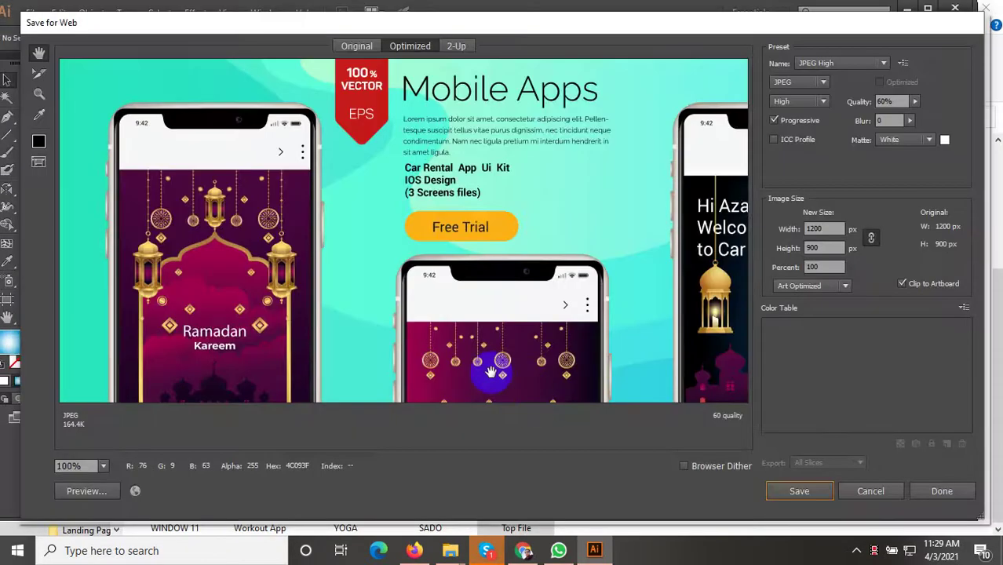
click(870, 490)
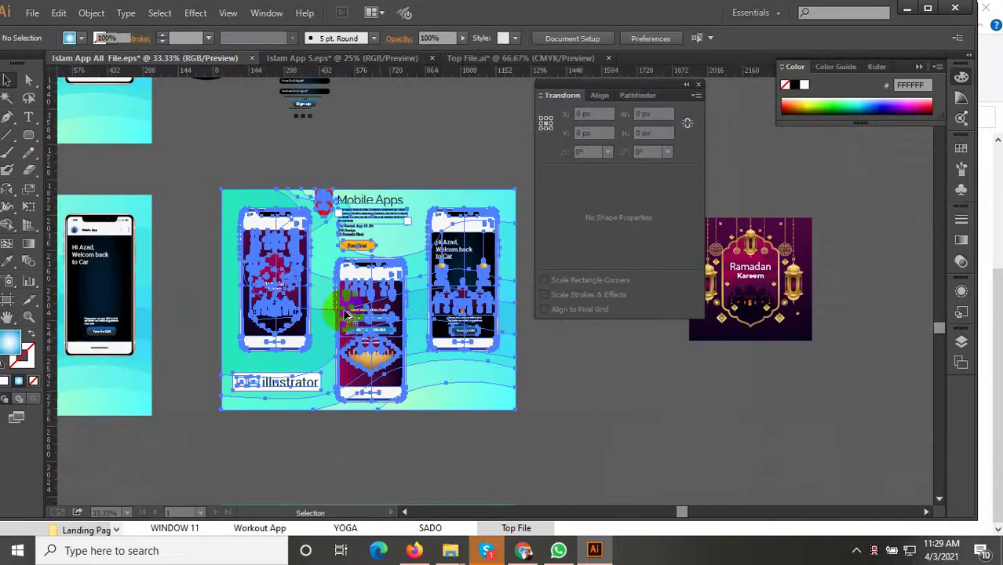
Alt-drag a copy of the purple Ramadan mockup down below the other artboards
scroll(357, 314, down, 2)
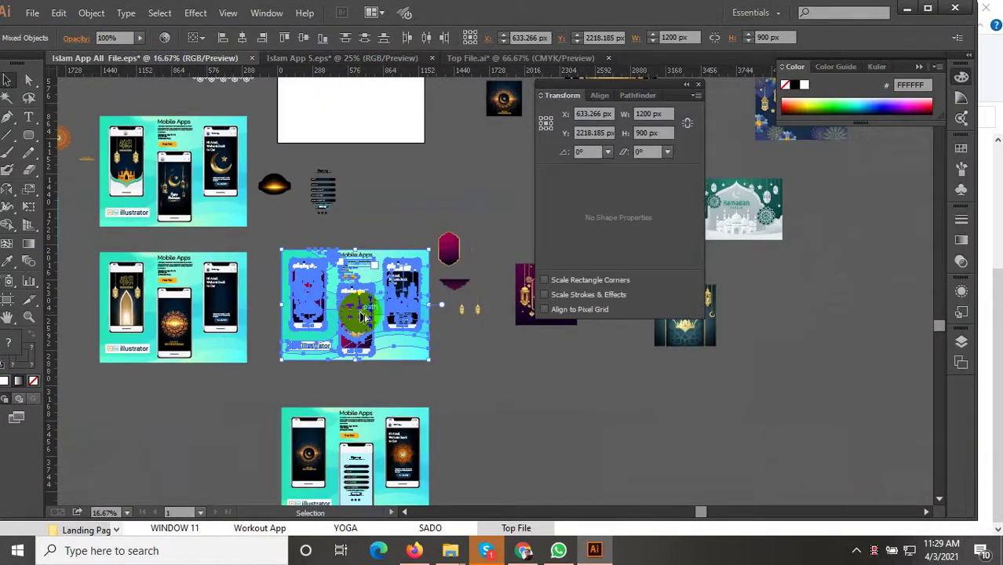
scroll(361, 315, down, 1)
drag(359, 309, 343, 409)
scroll(354, 353, down, 3)
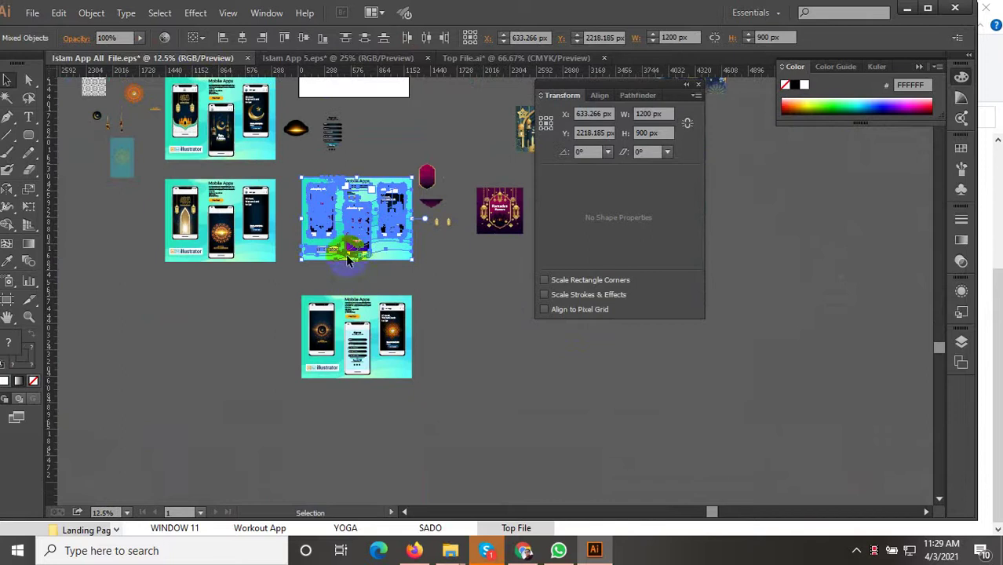
drag(343, 416, 343, 424)
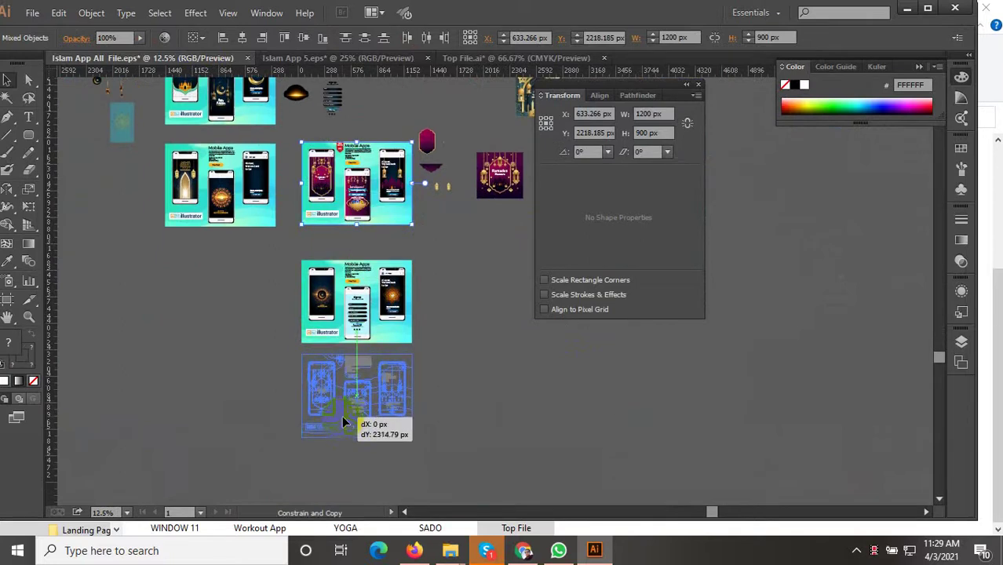
drag(486, 363, 489, 369)
scroll(239, 257, up, 4)
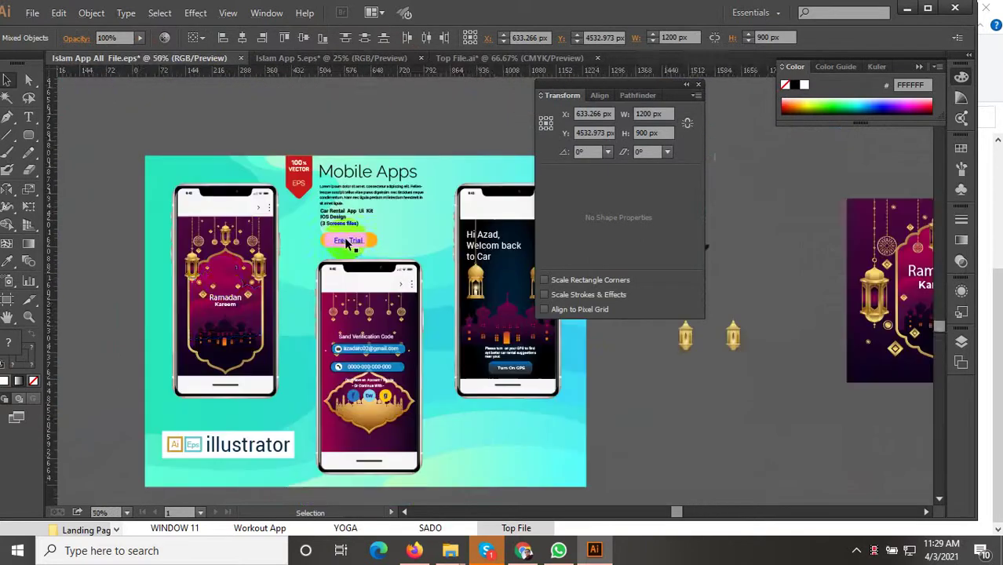
scroll(239, 258, up, 2)
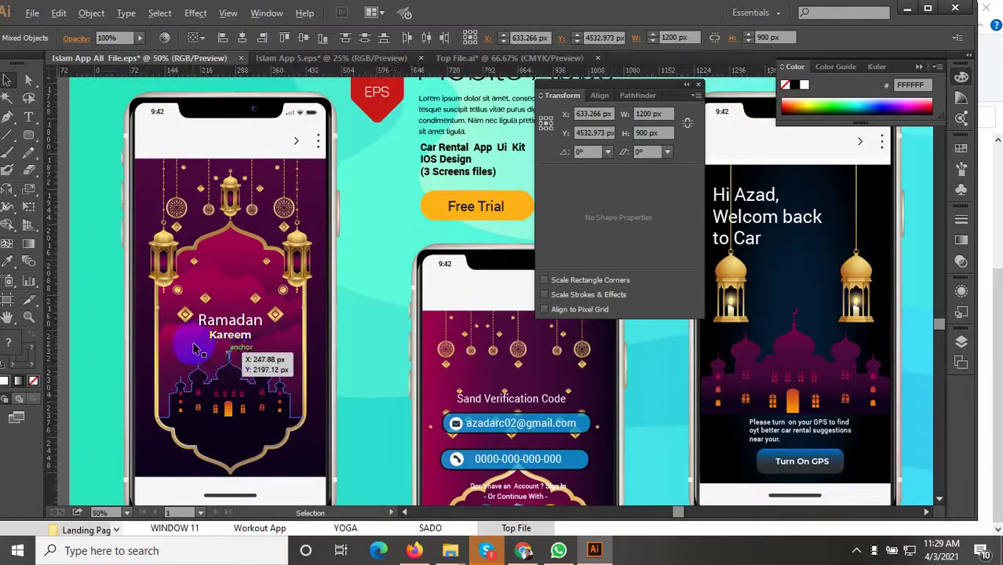
scroll(196, 350, down, 2)
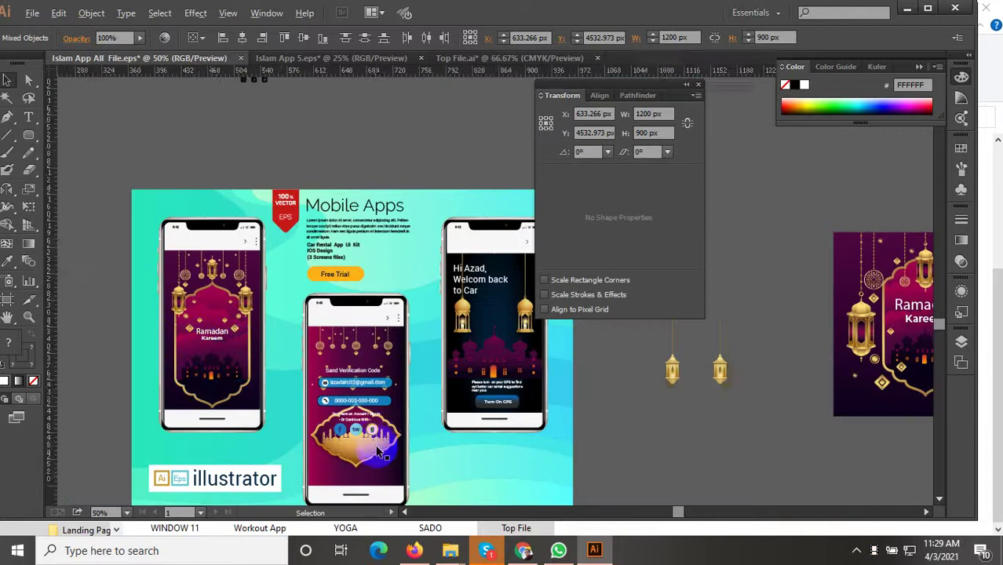
scroll(375, 455, up, 2)
scroll(369, 402, down, 1)
scroll(361, 330, up, 2)
scroll(357, 298, down, 2)
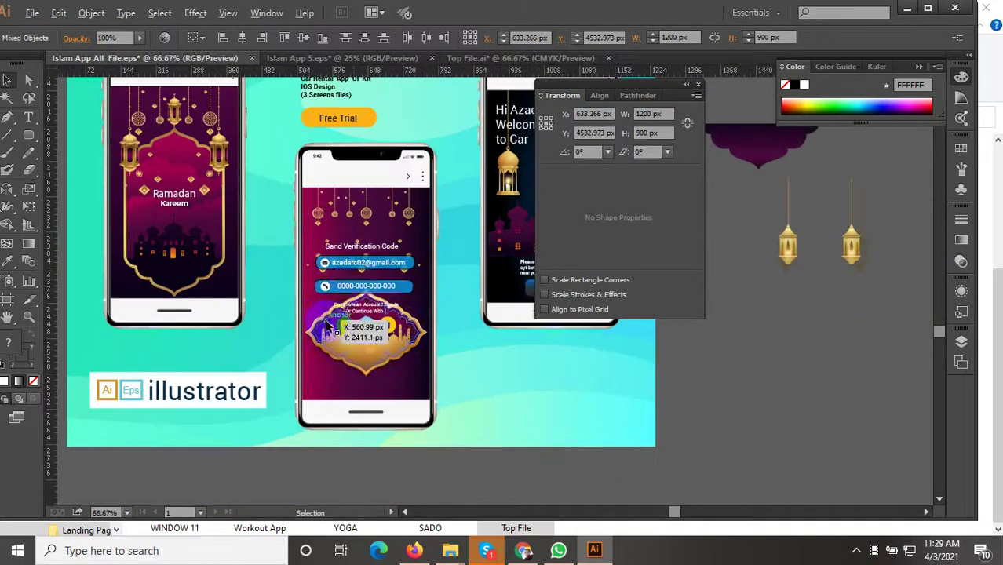
Move the middle phone's verification-code form beside the artboard, then select the mosque frame and lanterns
click(357, 292)
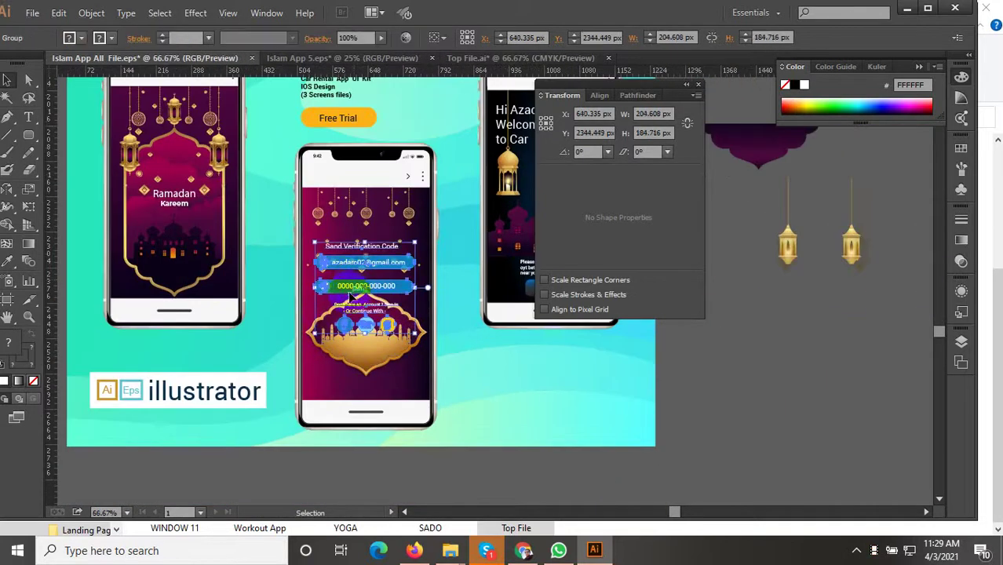
drag(354, 292, 720, 384)
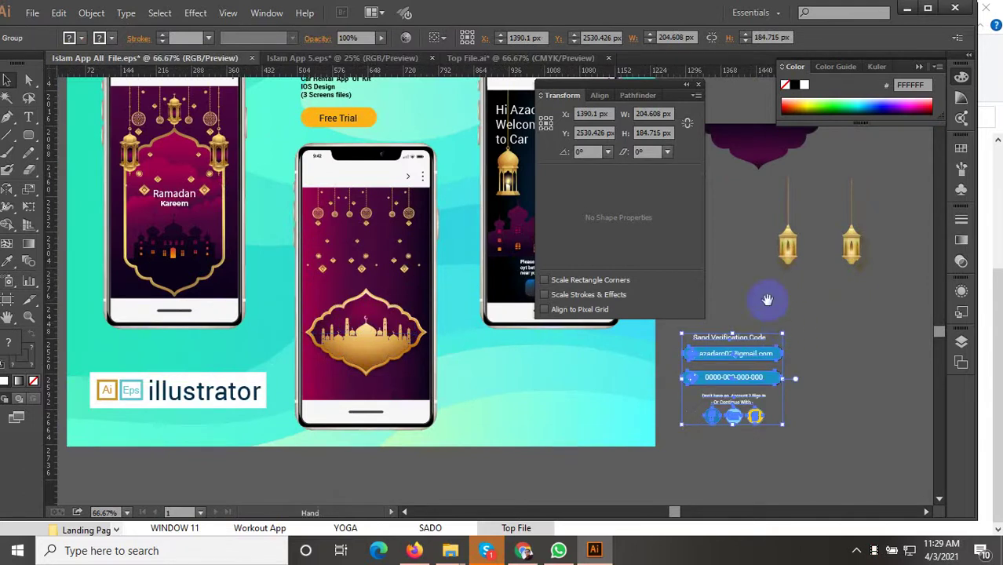
drag(767, 300, 742, 353)
scroll(358, 392, down, 1)
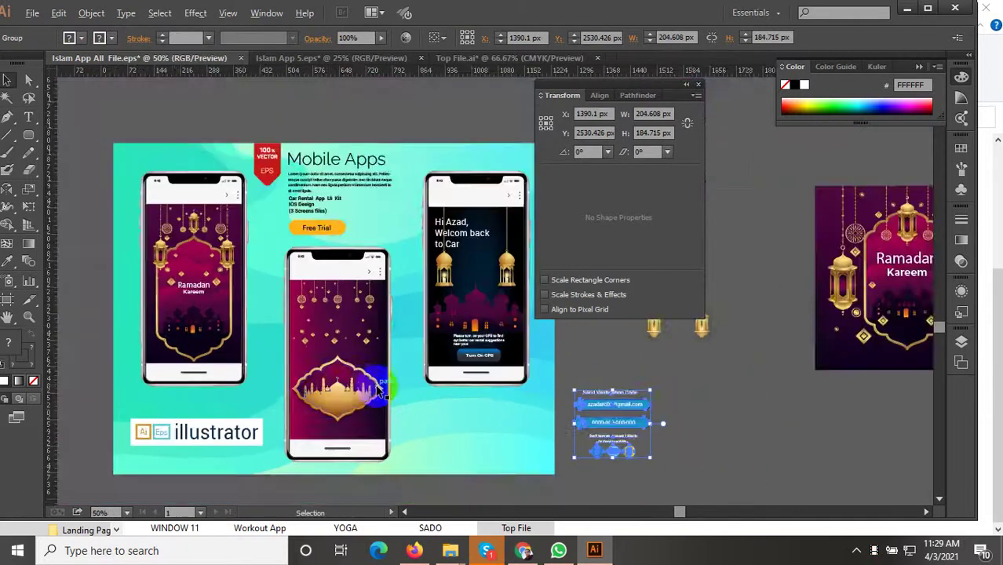
scroll(378, 390, up, 1)
click(322, 392)
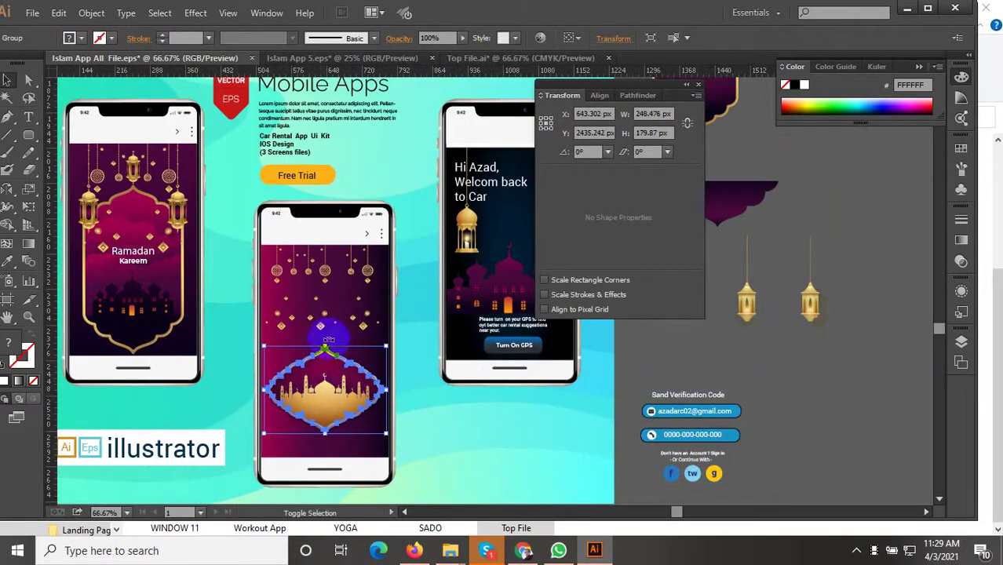
shift+click(328, 333)
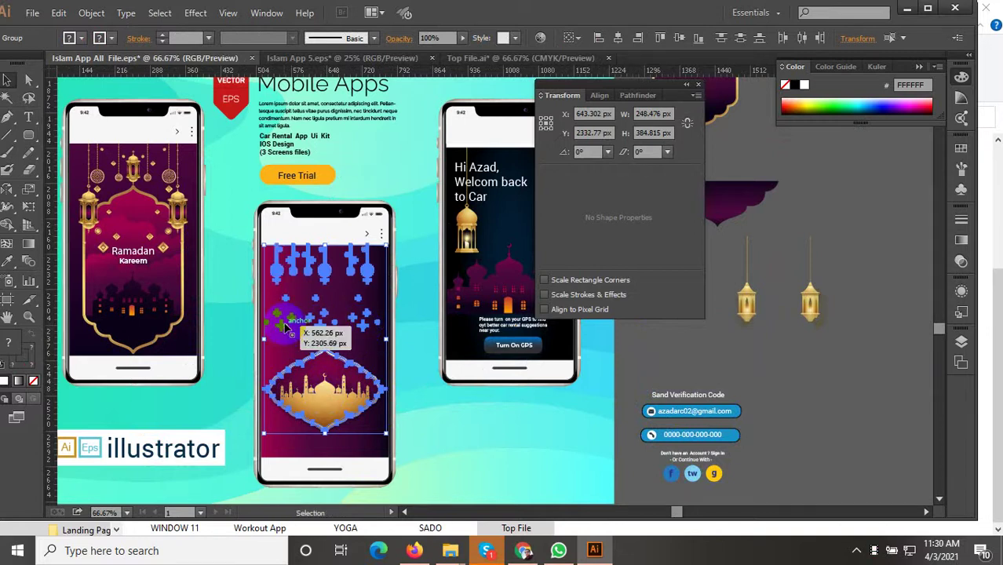
key(Delete)
scroll(325, 340, down, 2)
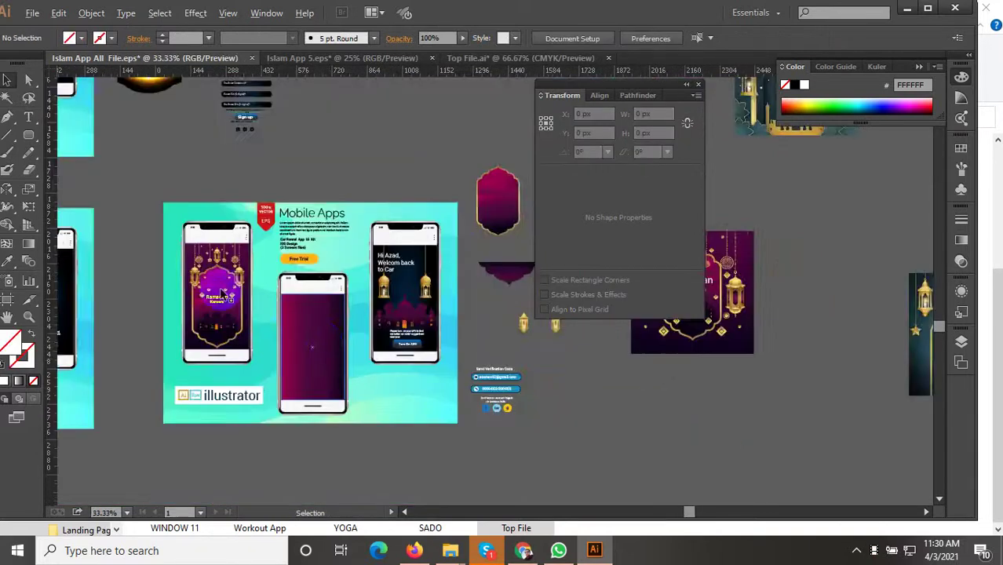
scroll(222, 293, up, 2)
click(219, 367)
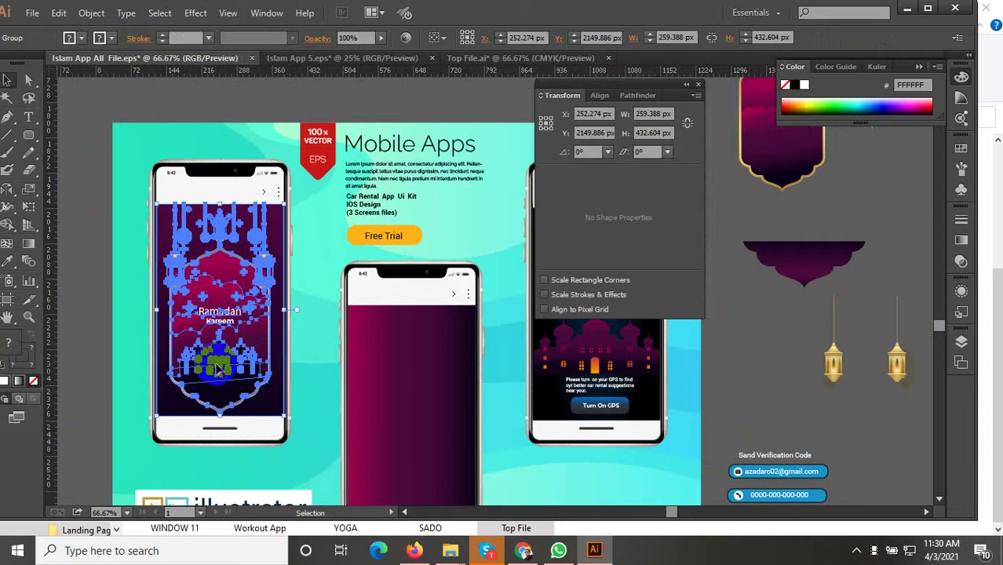
scroll(232, 355, down, 2)
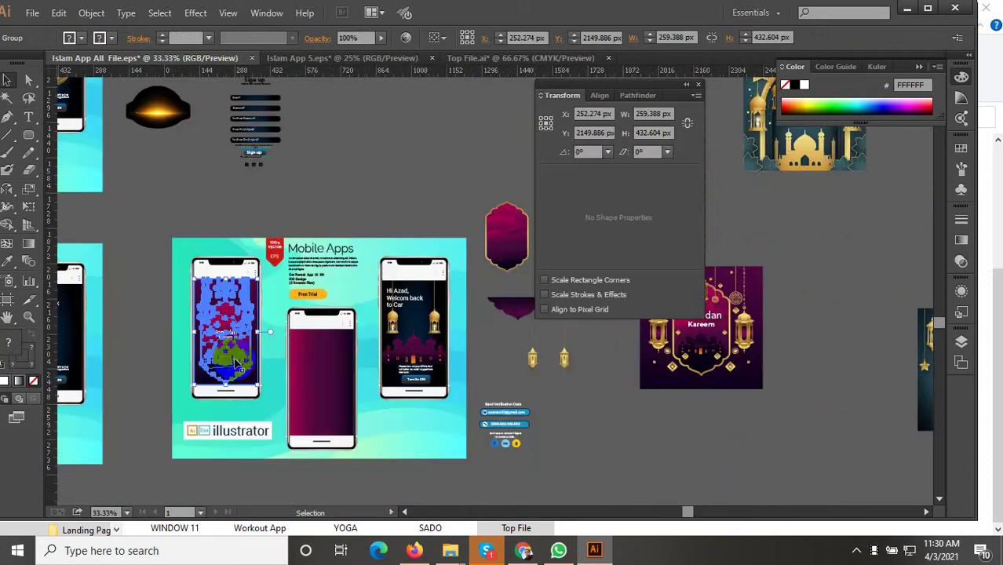
click(373, 179)
scroll(208, 337, up, 2)
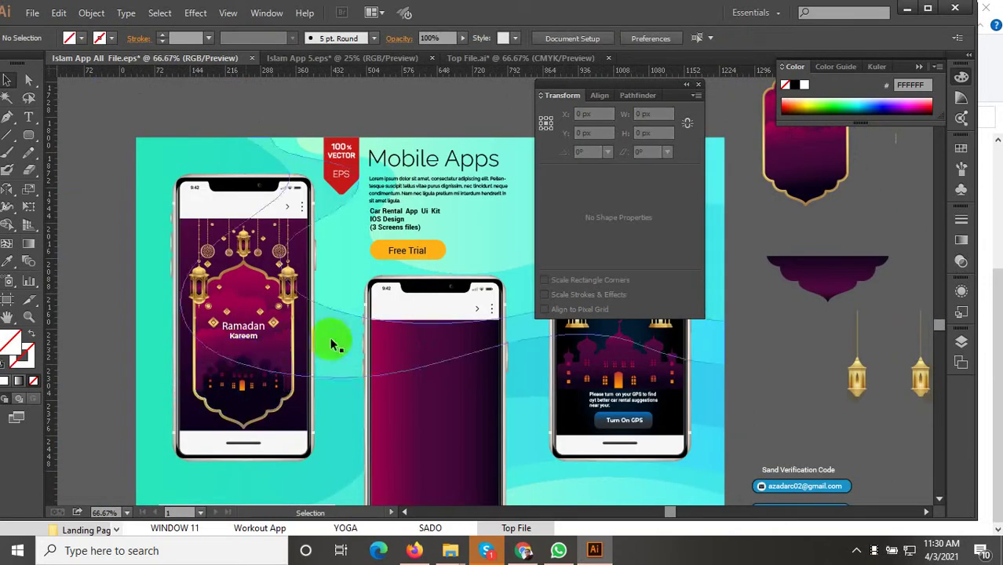
click(271, 387)
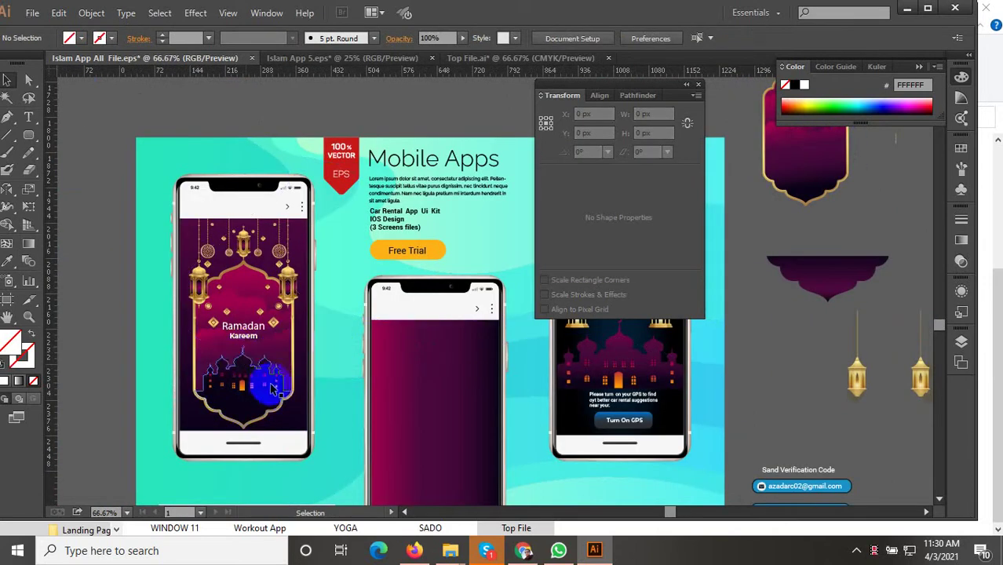
drag(259, 392, 202, 273)
double_click(203, 272)
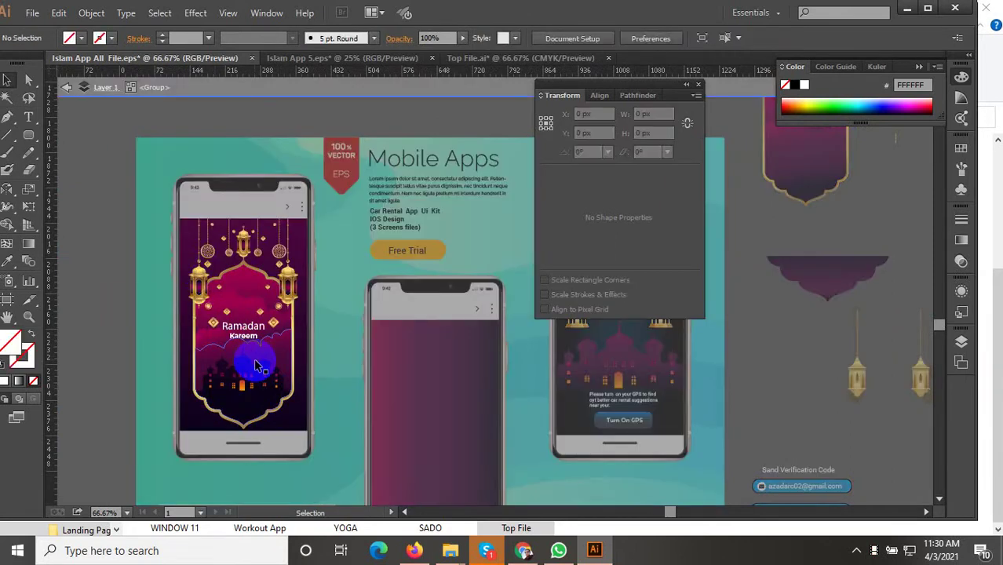
key(Escape)
scroll(243, 366, down, 2)
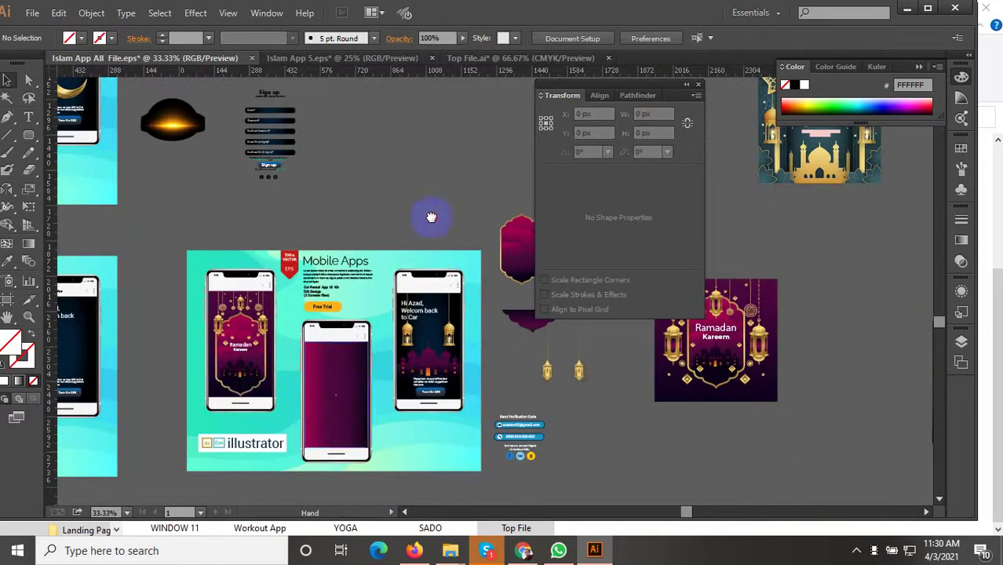
drag(430, 217, 324, 233)
Replace the middle phone screen's magenta gradient with the right phone's dark navy using the Eyedropper
click(227, 400)
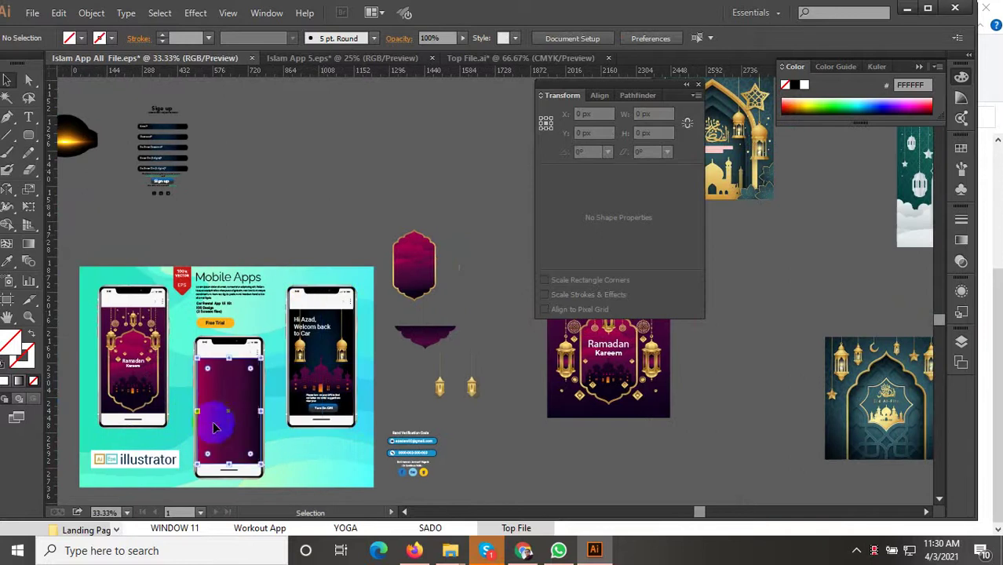
click(7, 262)
click(330, 338)
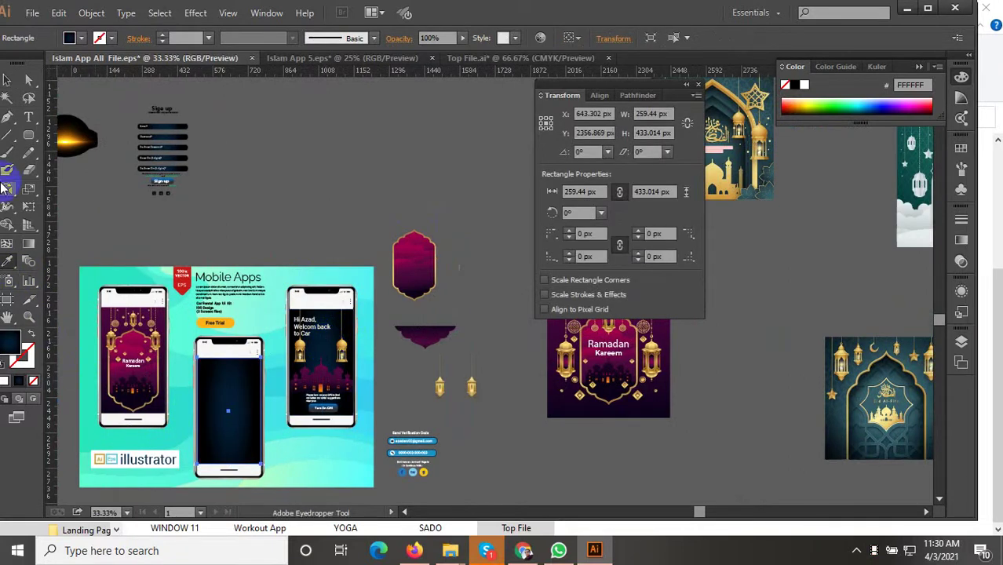
click(8, 81)
click(381, 135)
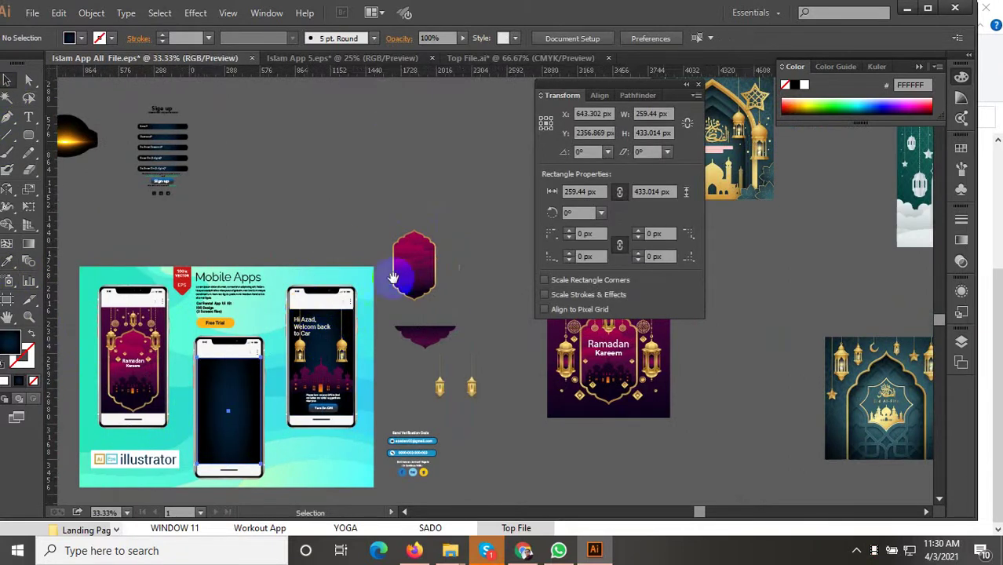
scroll(279, 316, down, 2)
drag(394, 264, 274, 320)
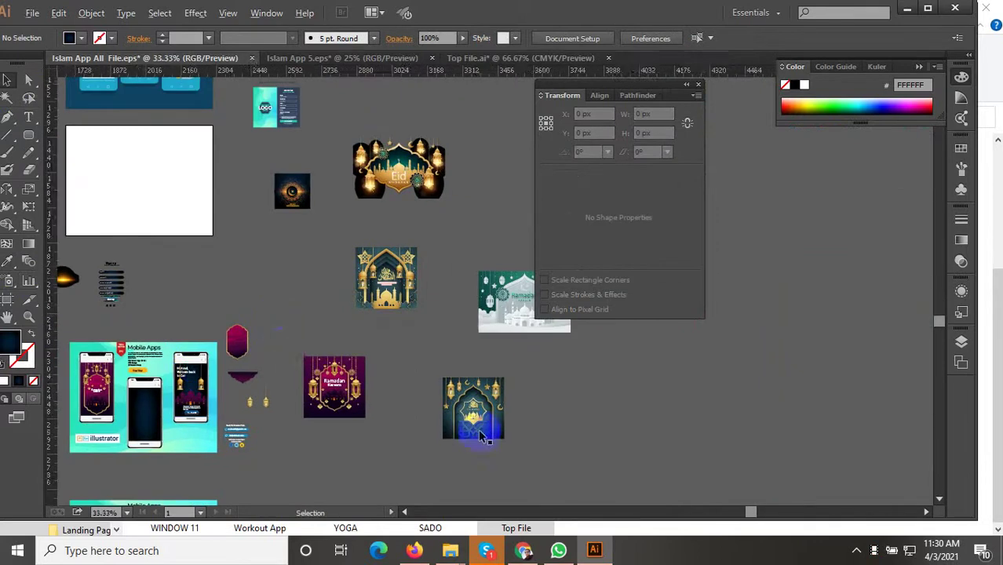
scroll(480, 431, up, 3)
Alt-drag a copy of the teal Eid arch artwork onto the middle phone and shrink it proportionally
click(408, 352)
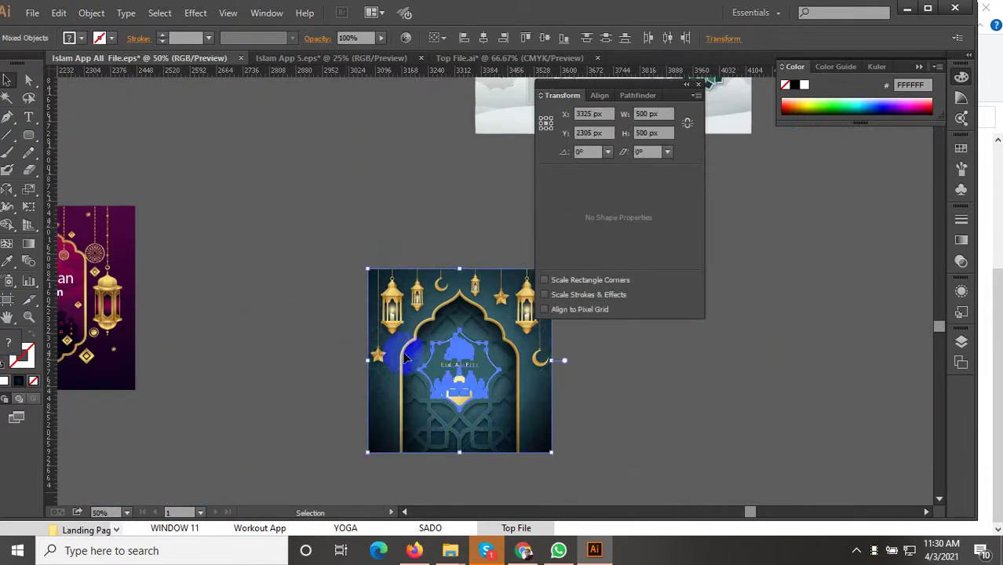
scroll(482, 395, down, 2)
mouse_move(440, 404)
mouse_down()
mouse_move(691, 365)
mouse_move(196, 378)
mouse_up()
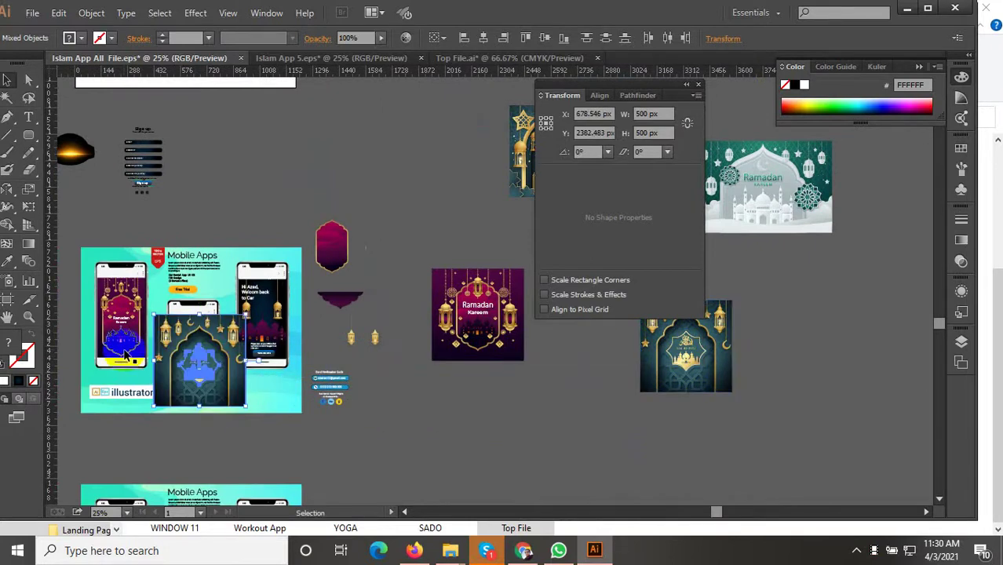
scroll(184, 398, up, 1)
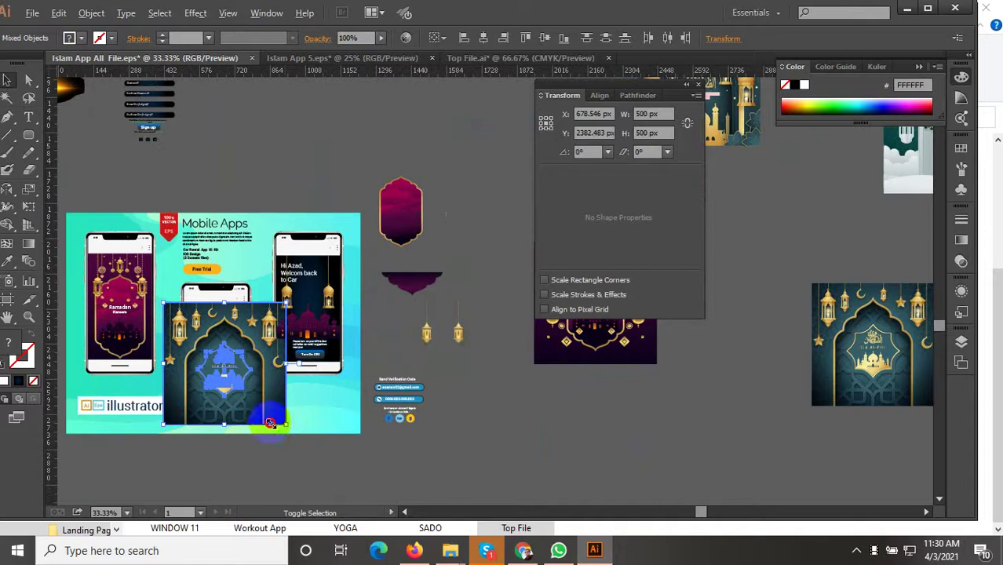
mouse_move(270, 423)
mouse_down()
mouse_move(245, 422)
mouse_move(252, 416)
mouse_move(225, 364)
mouse_up()
Snap the artwork copy to the screen's top-left corner, just below the white header
scroll(149, 333, up, 3)
drag(337, 402, 276, 290)
scroll(267, 230, up, 4)
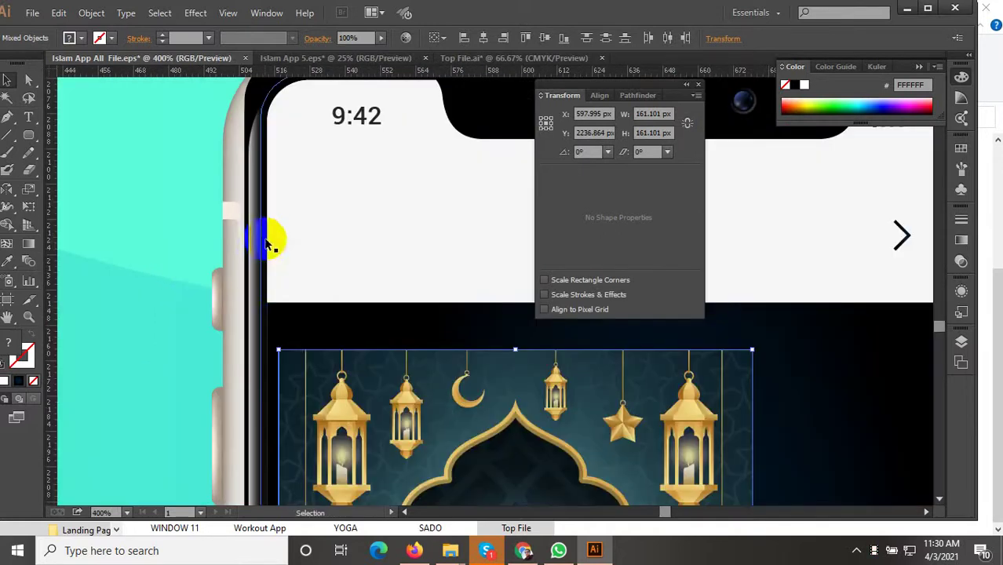
scroll(286, 359, up, 2)
drag(287, 381, 272, 292)
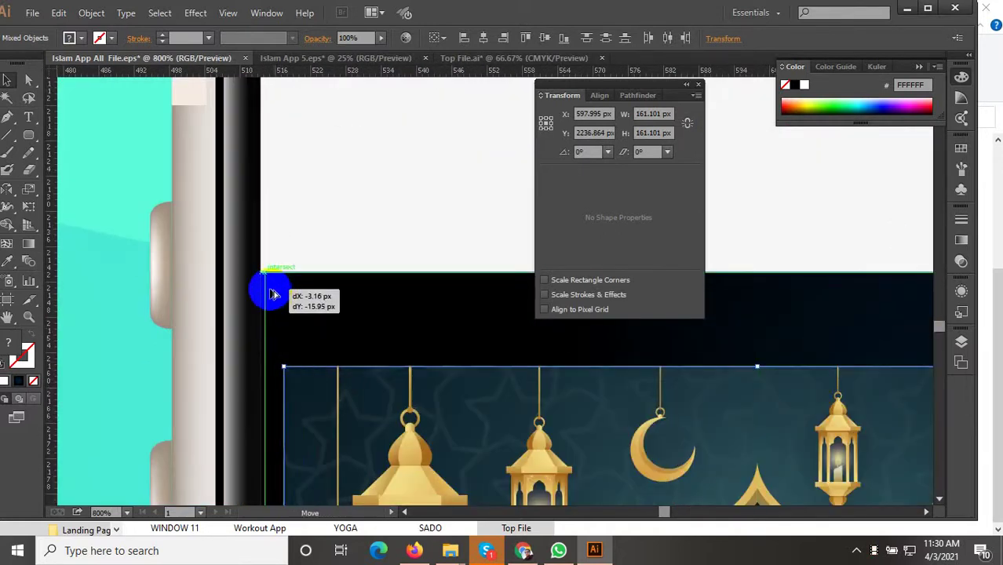
scroll(262, 284, up, 1)
scroll(277, 277, up, 1)
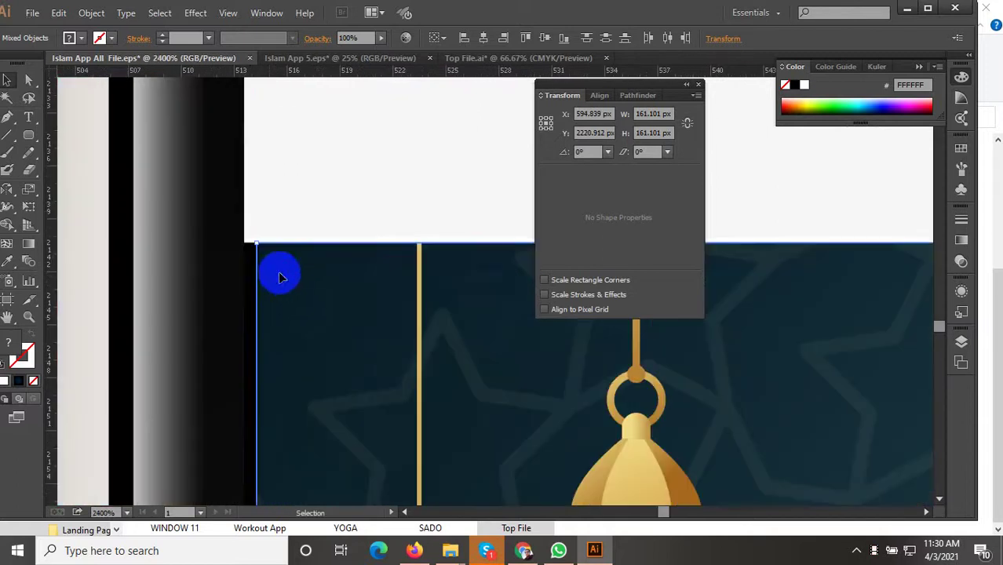
mouse_move(259, 294)
mouse_down()
mouse_move(271, 280)
mouse_move(162, 277)
mouse_move(180, 292)
mouse_up()
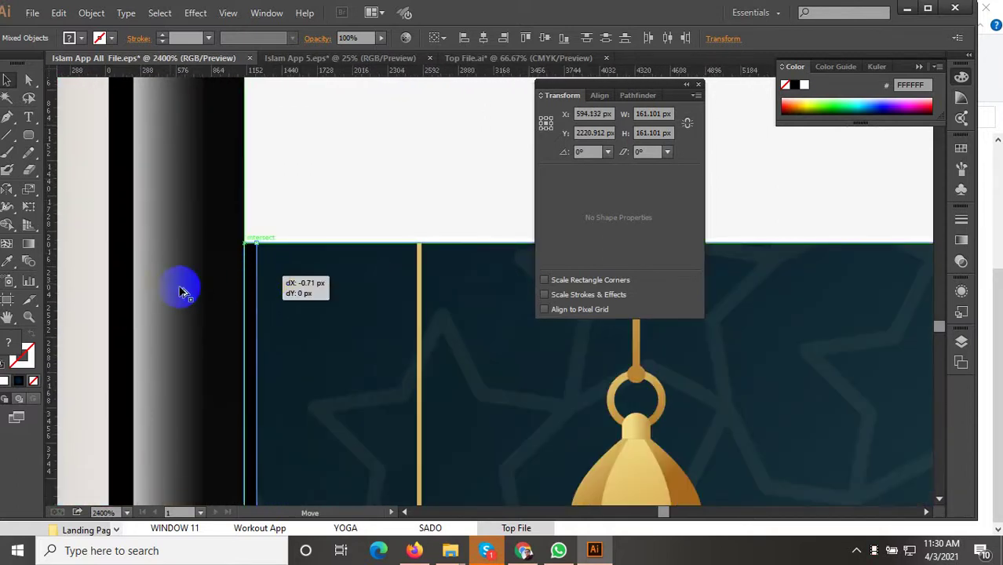
scroll(190, 292, down, 10)
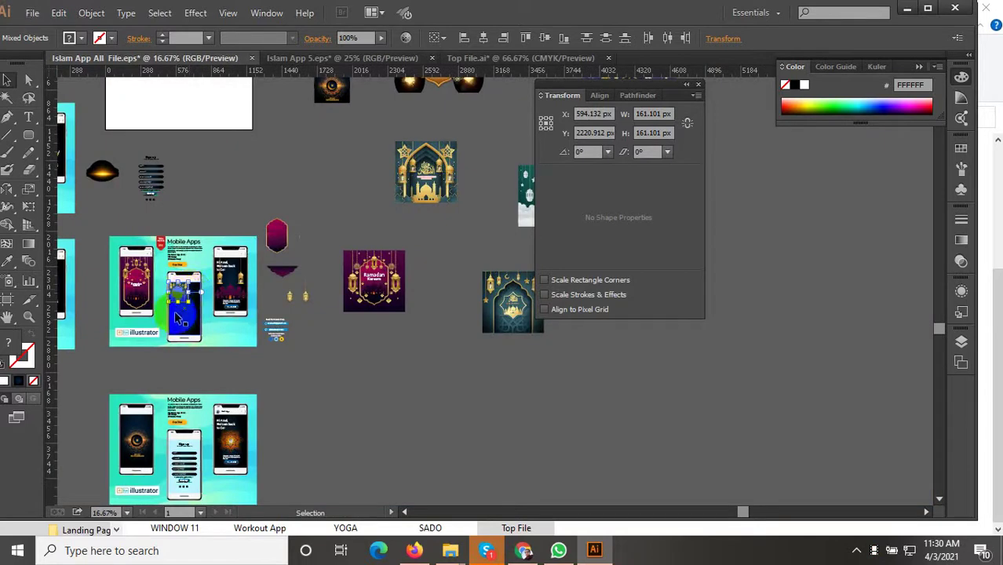
Shift-drag the artwork's corner handle until it snaps to the screen's right edge, then deselect
scroll(182, 292, up, 5)
scroll(188, 291, up, 2)
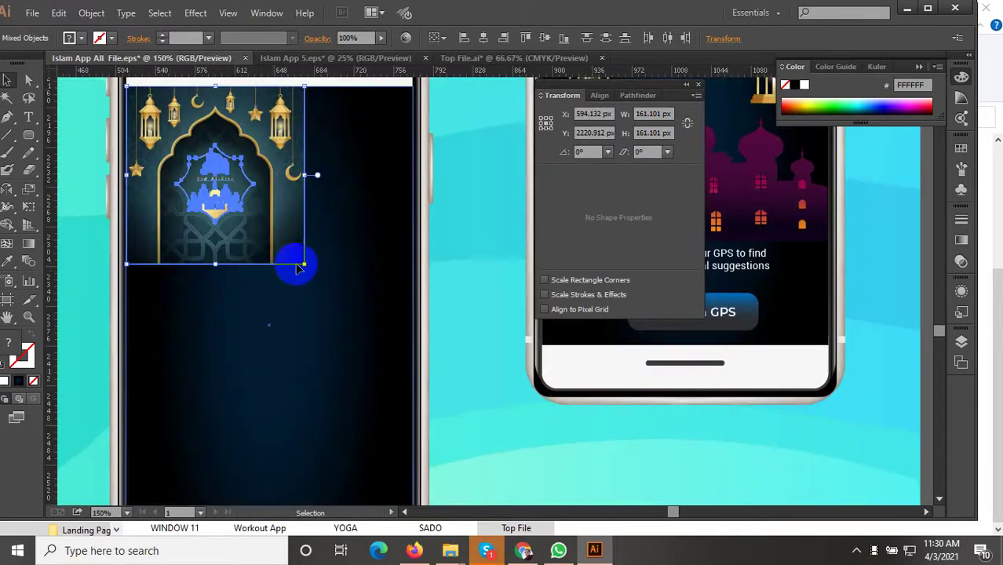
drag(306, 267, 406, 414)
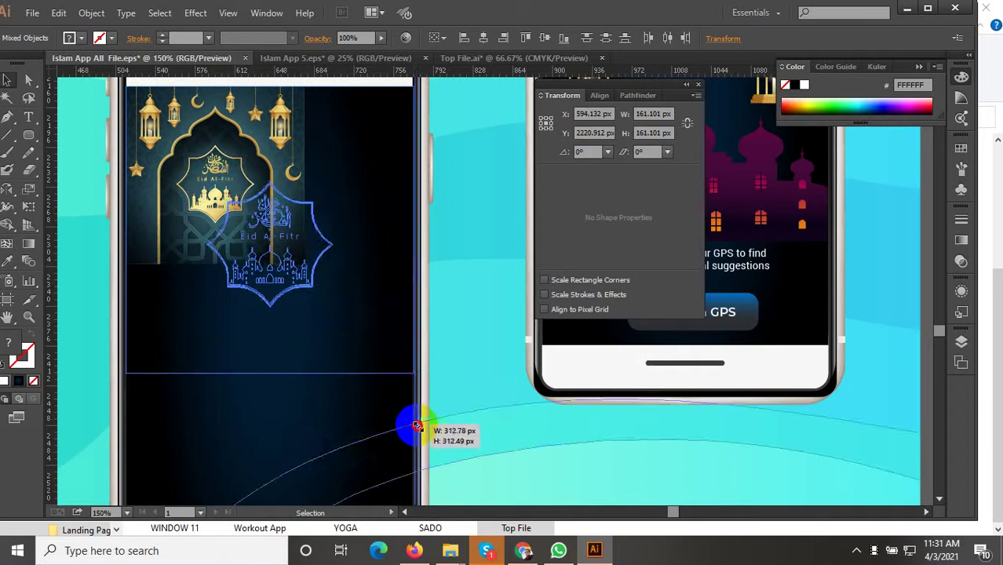
drag(405, 414, 417, 426)
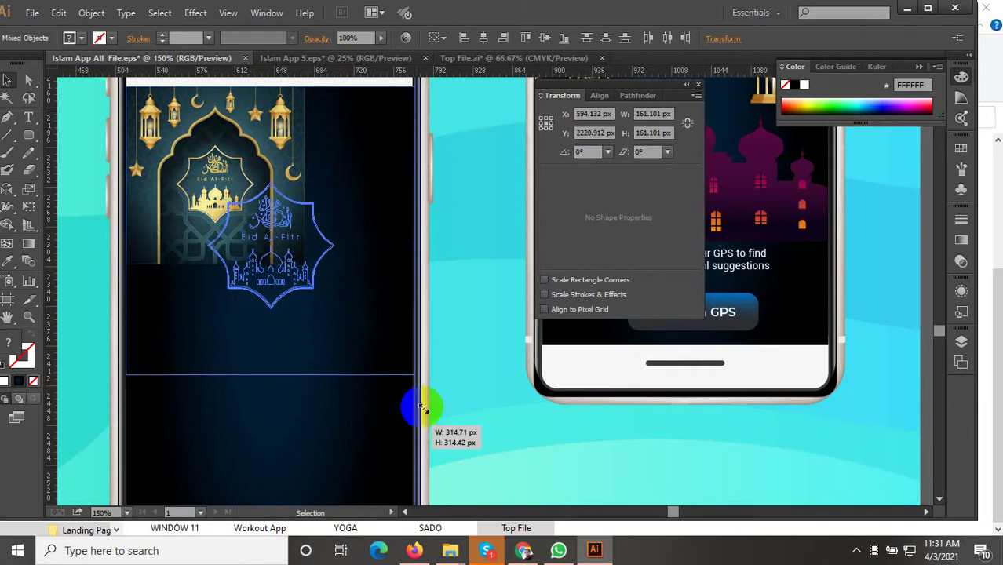
drag(430, 388, 427, 385)
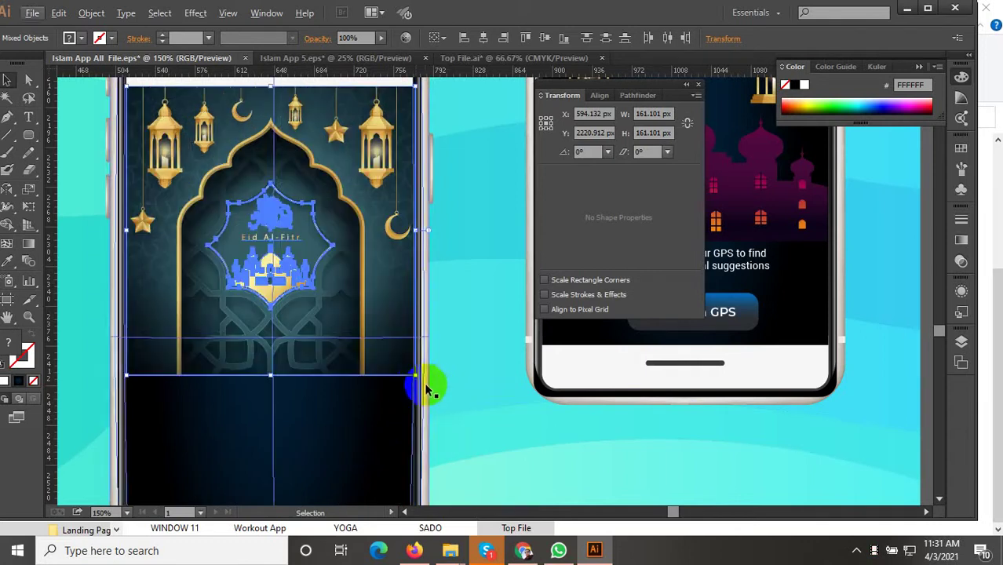
scroll(422, 385, up, 5)
scroll(420, 384, up, 1)
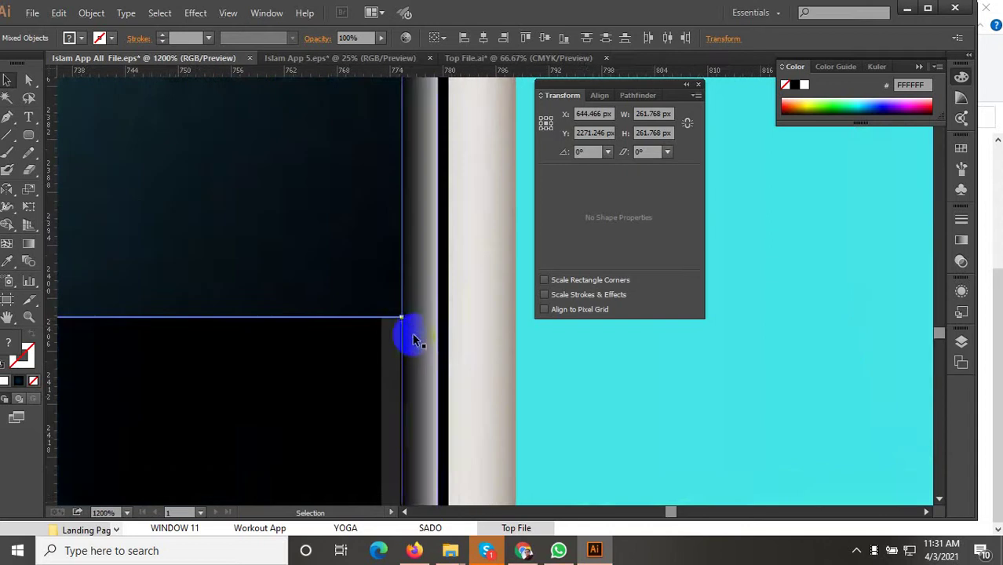
drag(400, 321, 382, 314)
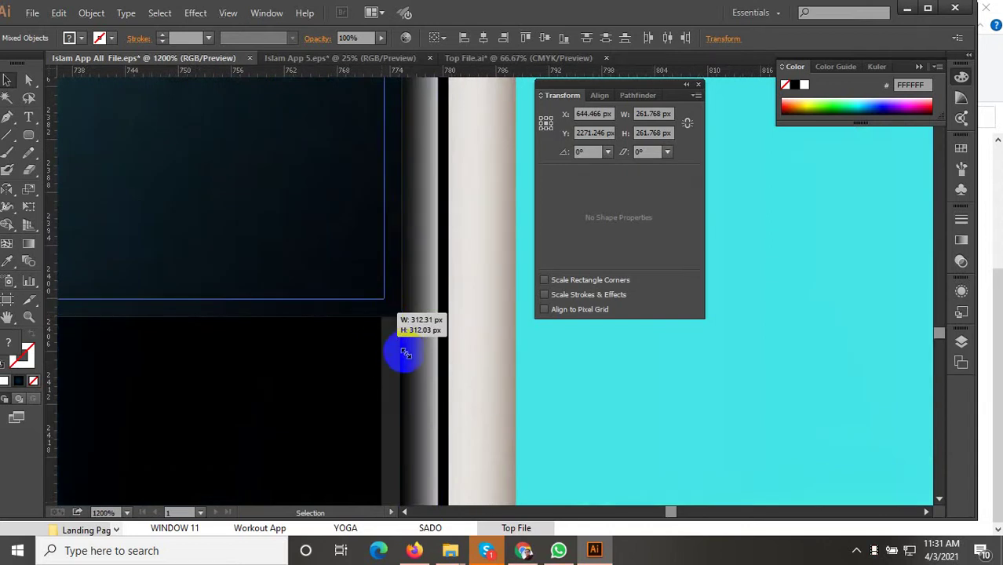
scroll(391, 357, down, 2)
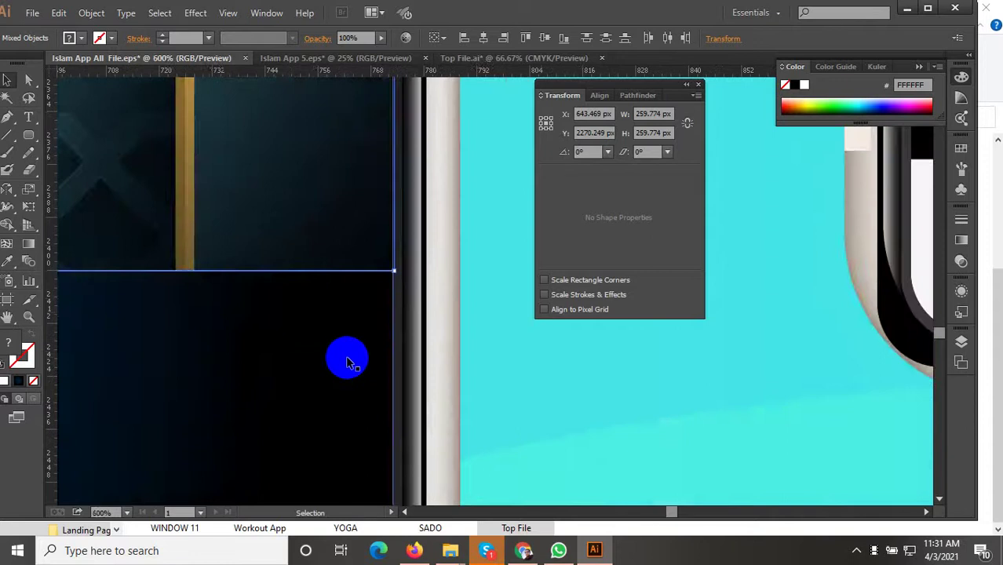
scroll(369, 368, down, 4)
scroll(381, 363, down, 3)
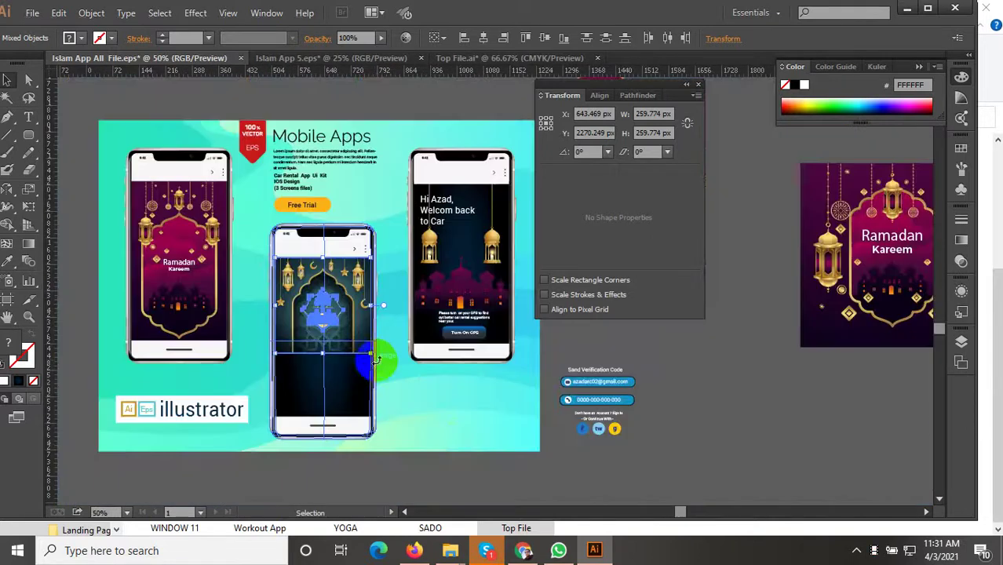
click(430, 433)
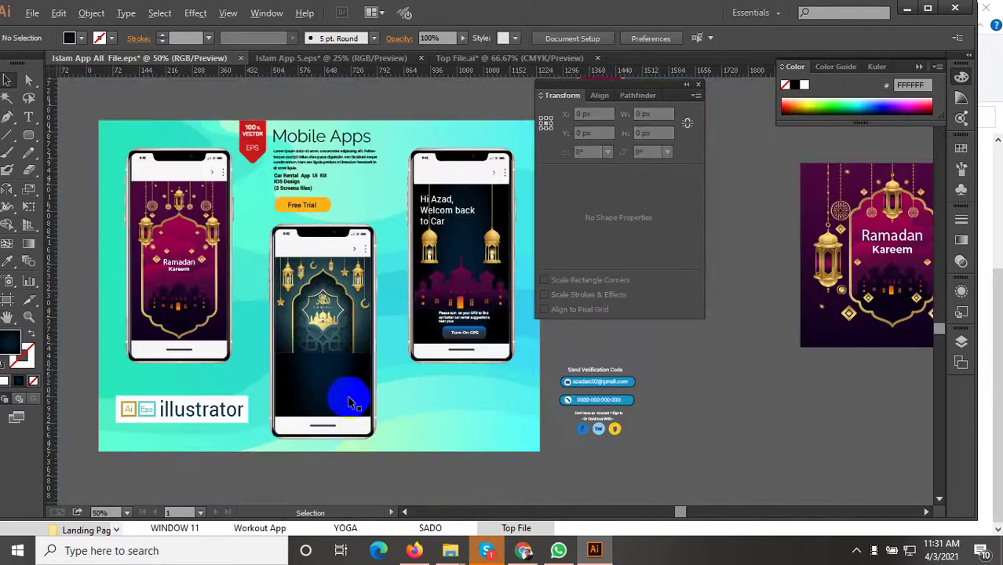
Enter the artwork's clip group and adjust the height of its gradient fade shape
scroll(339, 385, up, 1)
click(318, 347)
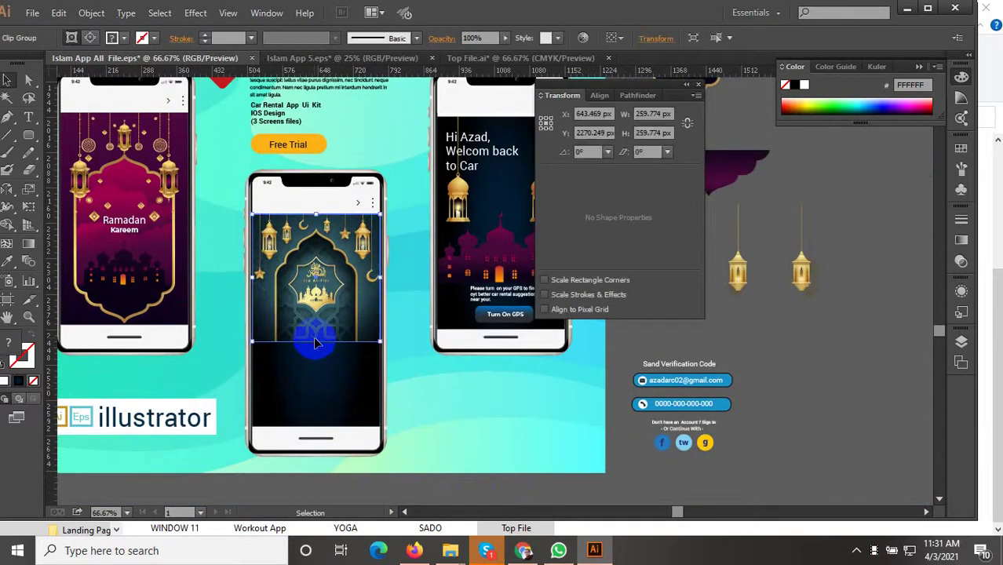
scroll(315, 343, up, 2)
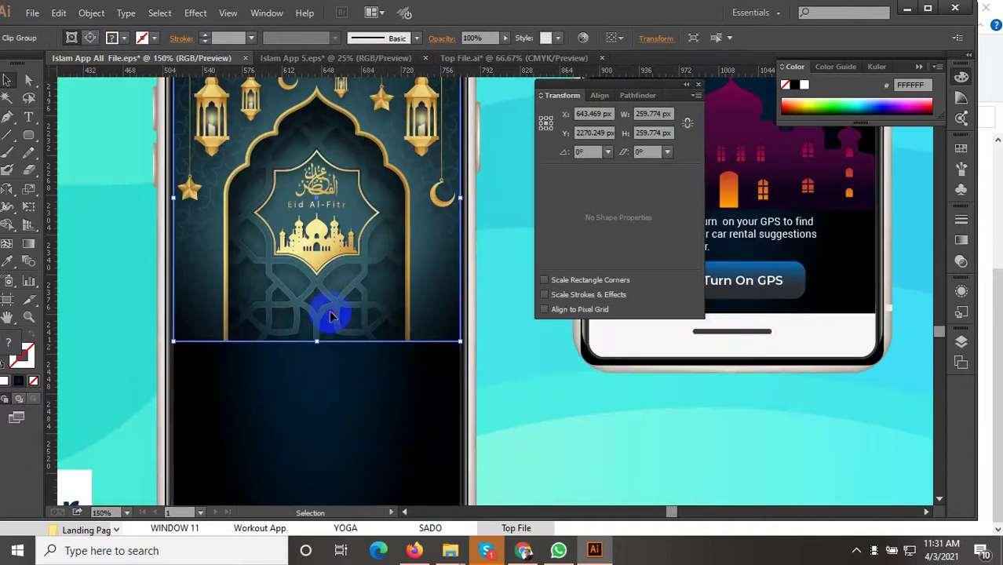
double_click(331, 317)
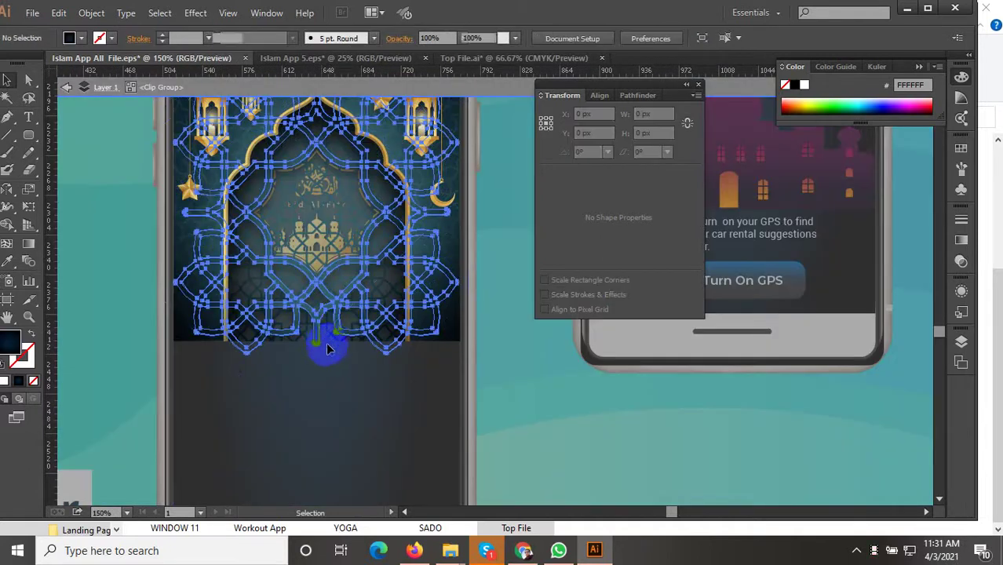
click(332, 345)
click(334, 347)
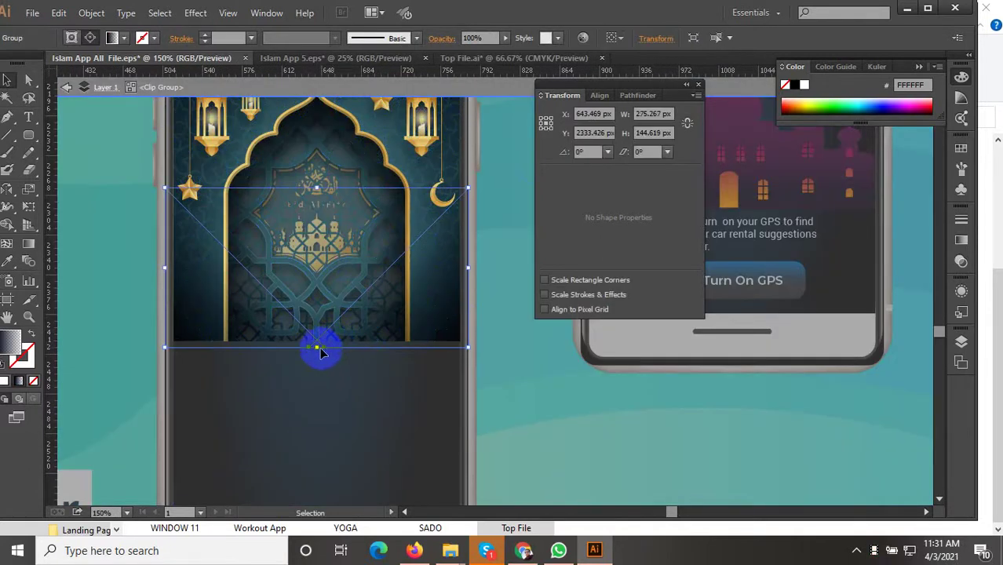
drag(317, 347, 319, 434)
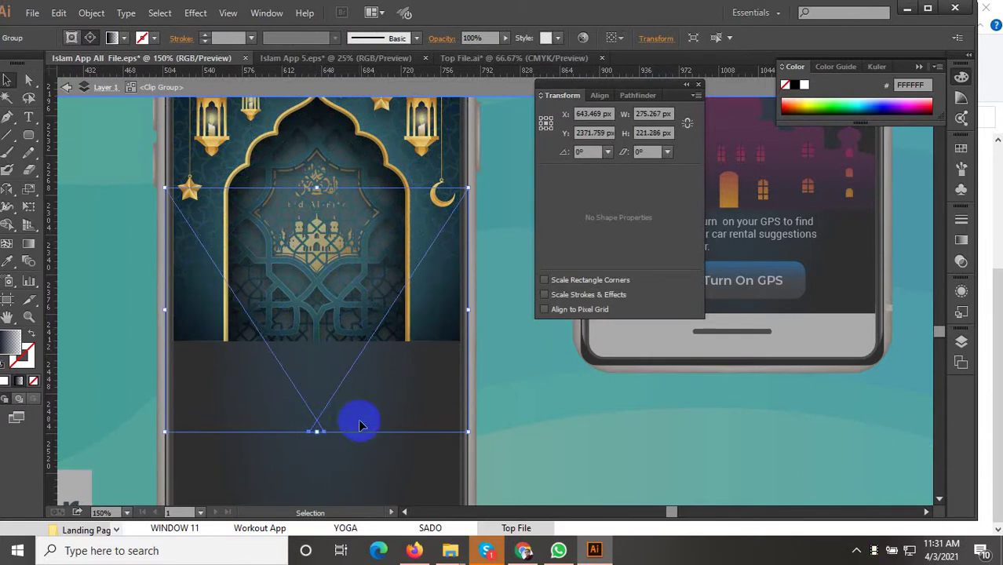
drag(360, 424, 337, 349)
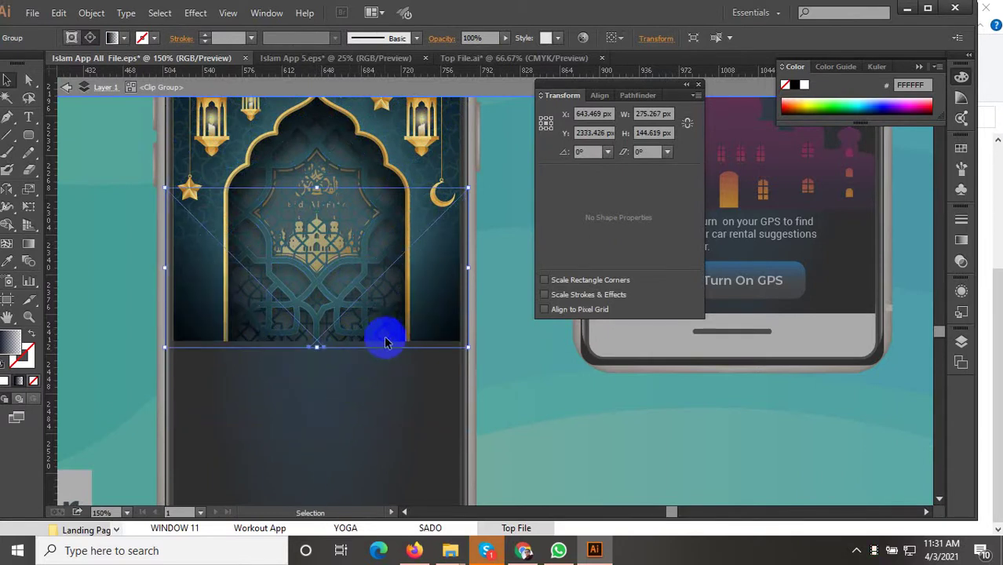
Extend the dark background rectangle's bottom edge down to the phone screen's bottom edge
click(318, 343)
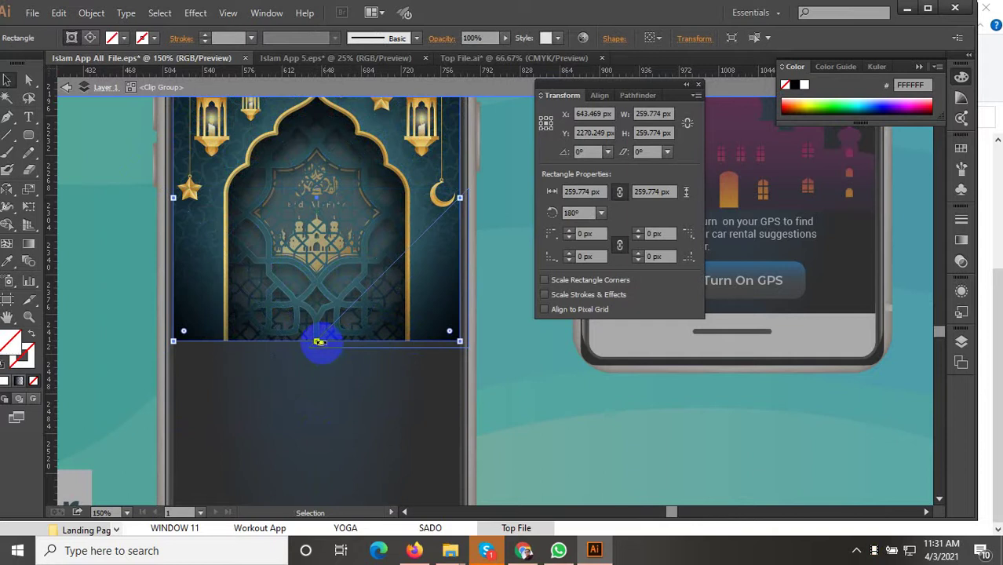
drag(317, 346, 313, 433)
scroll(343, 351, down, 1)
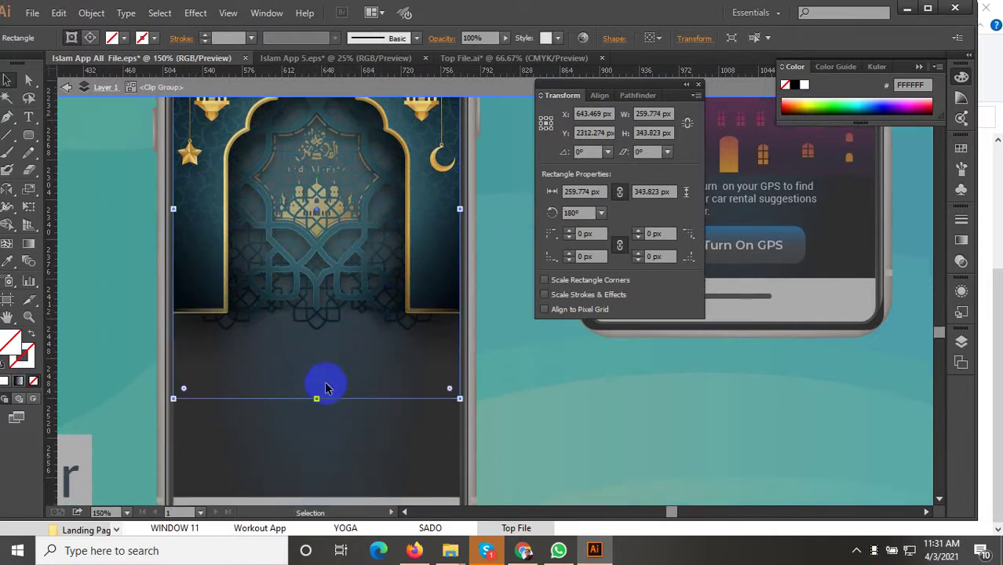
scroll(317, 396, down, 1)
drag(317, 384, 320, 484)
scroll(338, 385, down, 3)
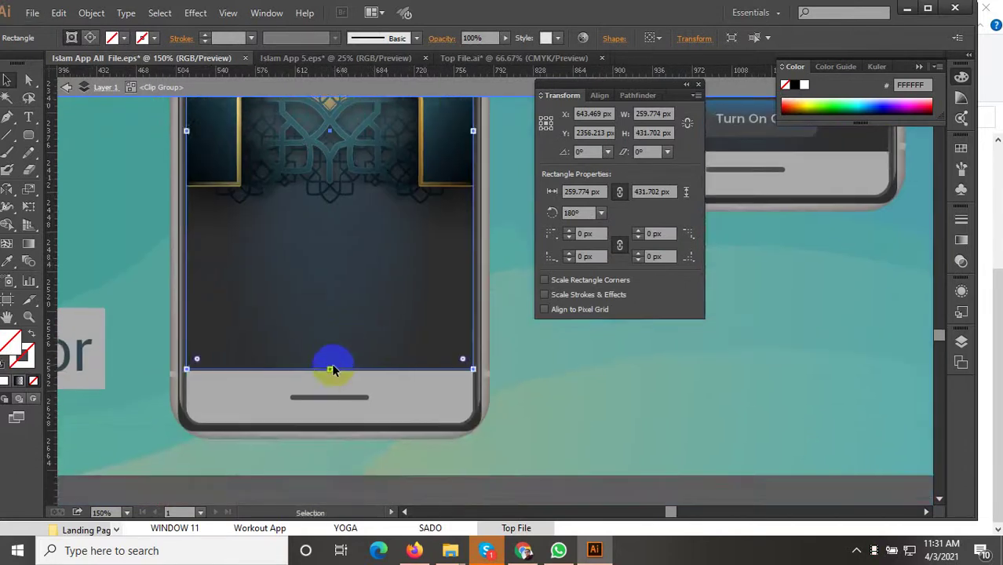
scroll(326, 377, up, 4)
scroll(336, 348, up, 2)
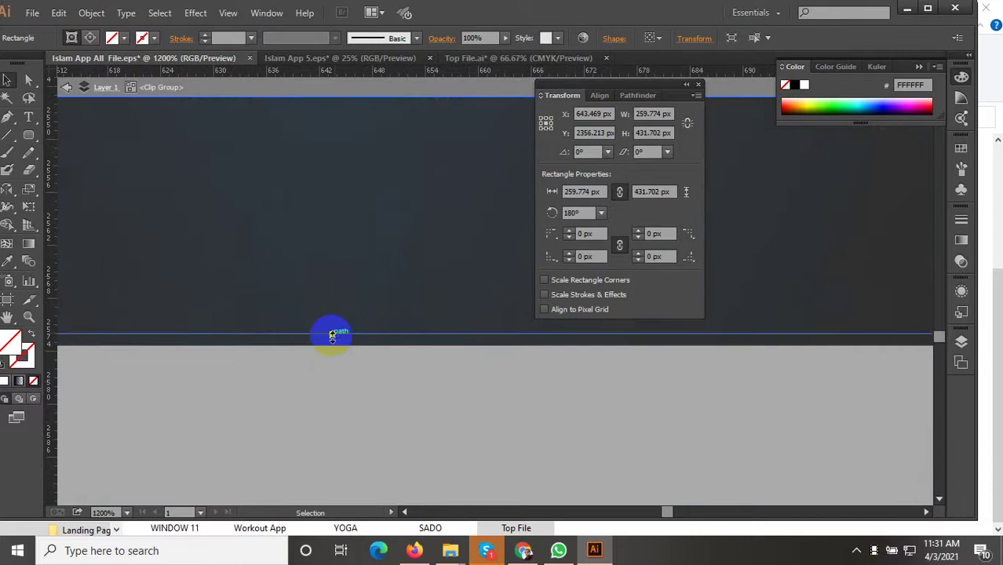
drag(332, 336, 330, 348)
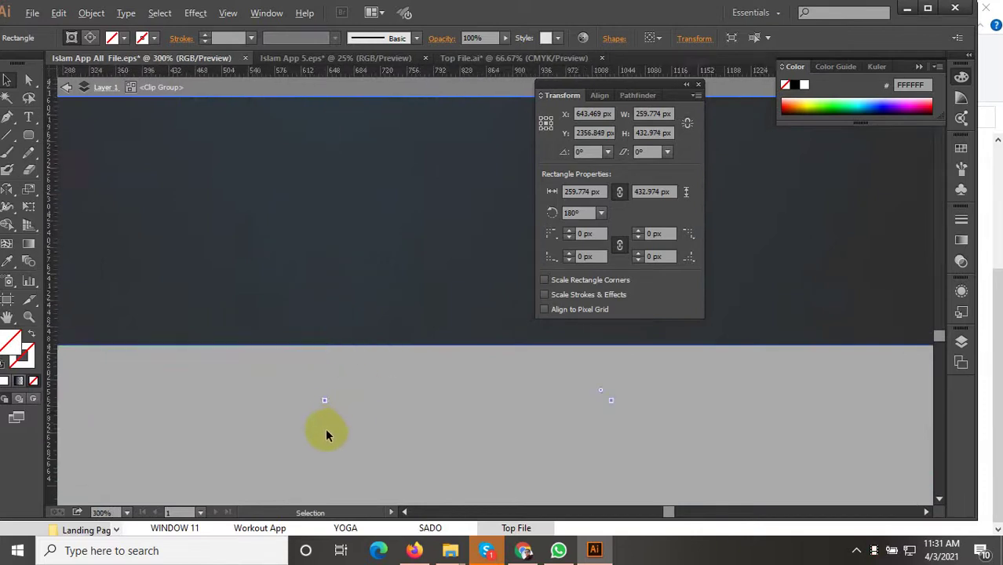
scroll(325, 427, down, 9)
scroll(333, 416, up, 2)
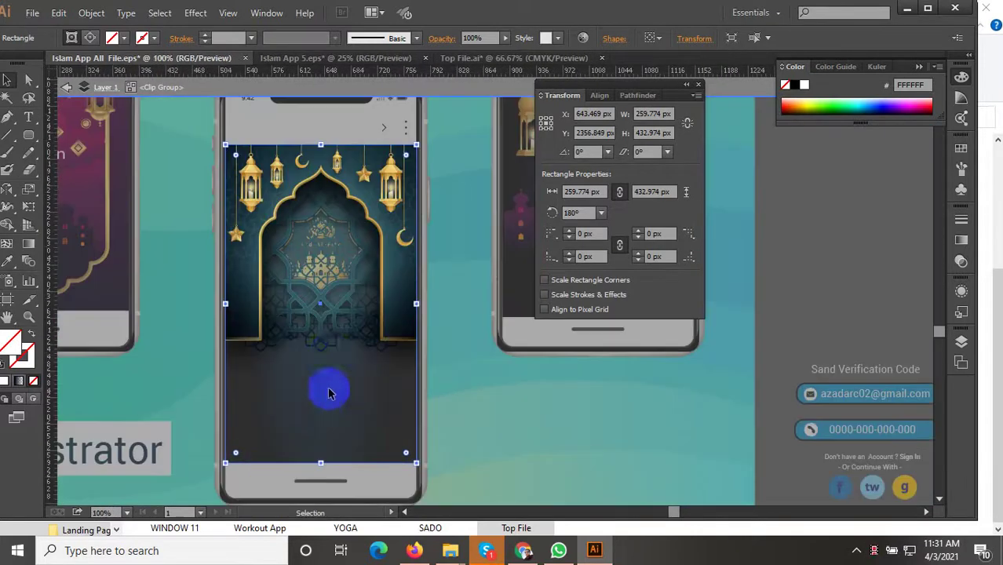
Stretch the gradient fade shape under the arch down to the screen bottom
click(331, 315)
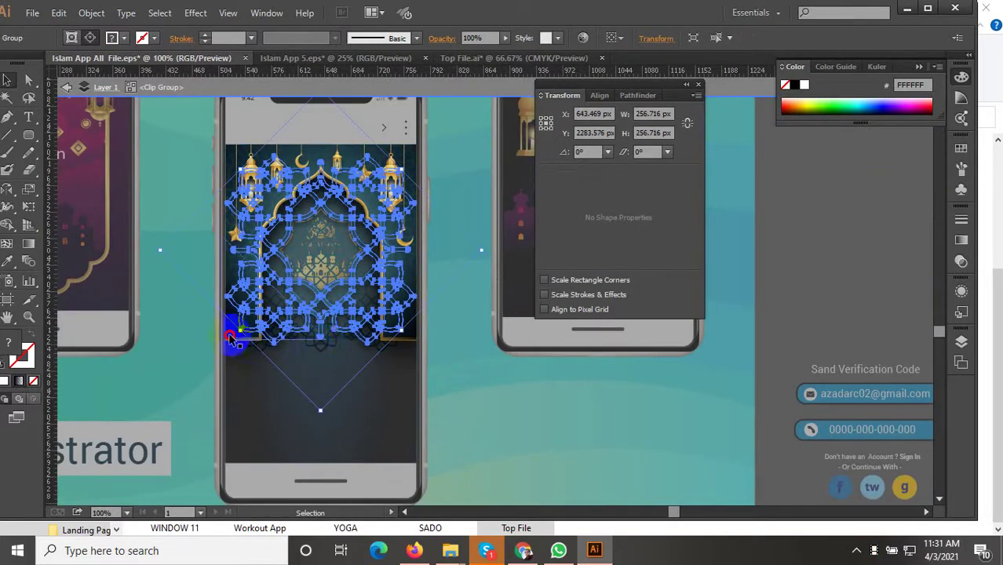
click(239, 344)
scroll(263, 314, up, 2)
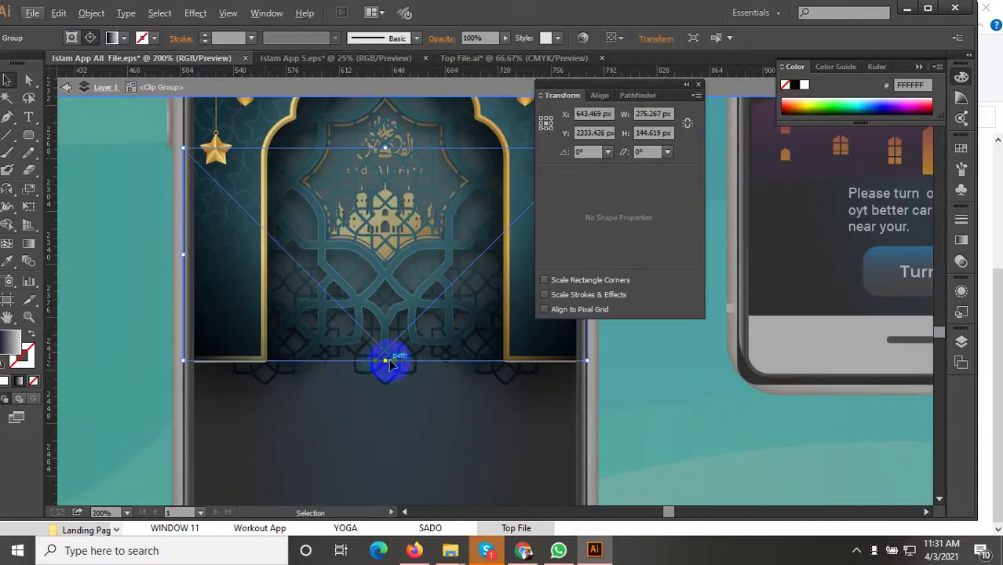
drag(385, 362, 385, 401)
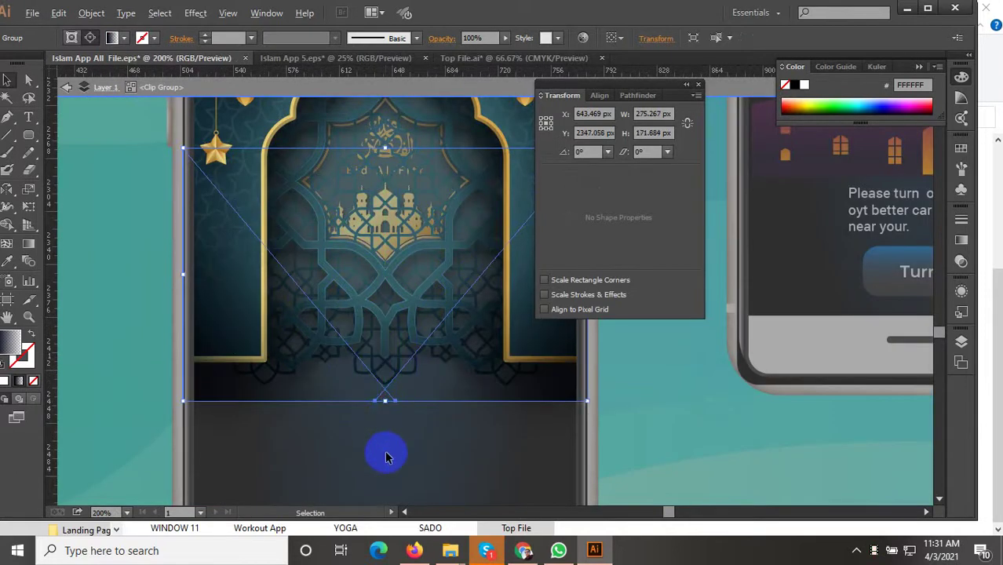
drag(385, 404, 382, 471)
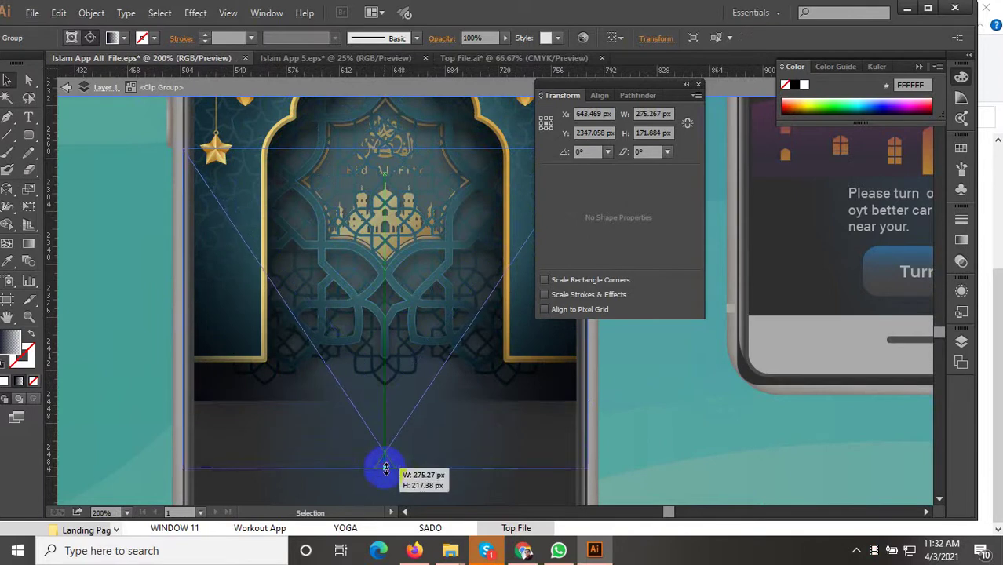
scroll(345, 336, down, 3)
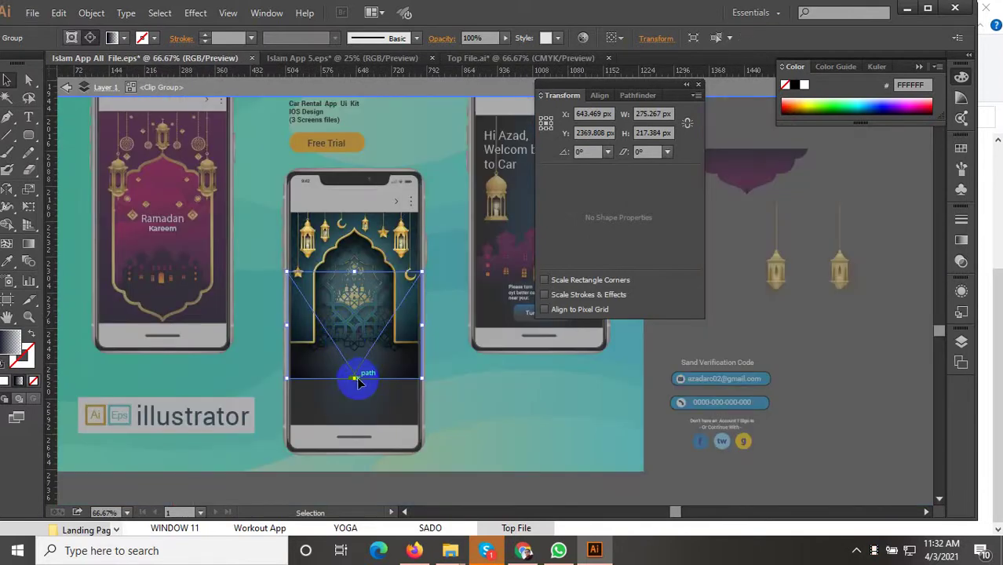
drag(357, 382, 356, 428)
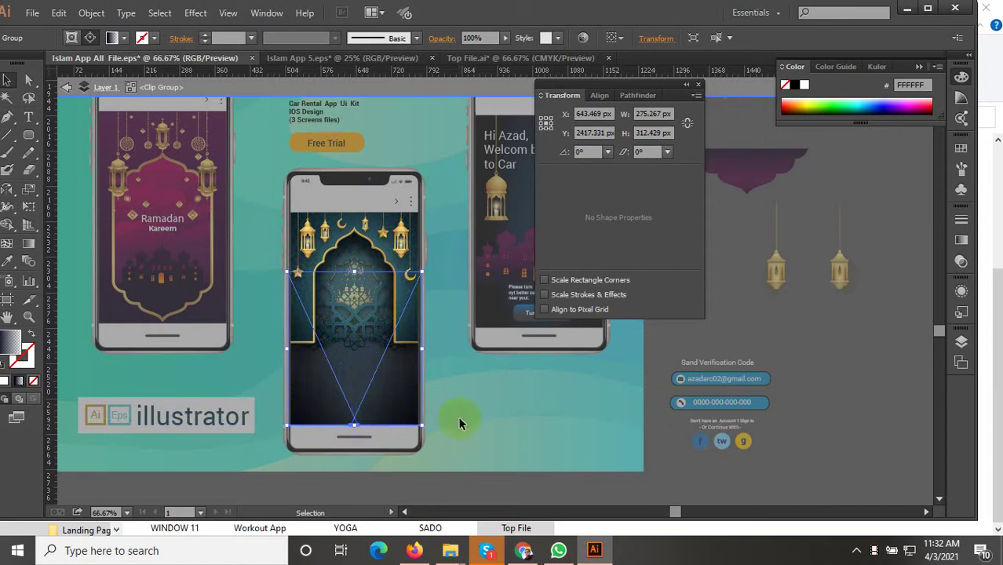
click(649, 432)
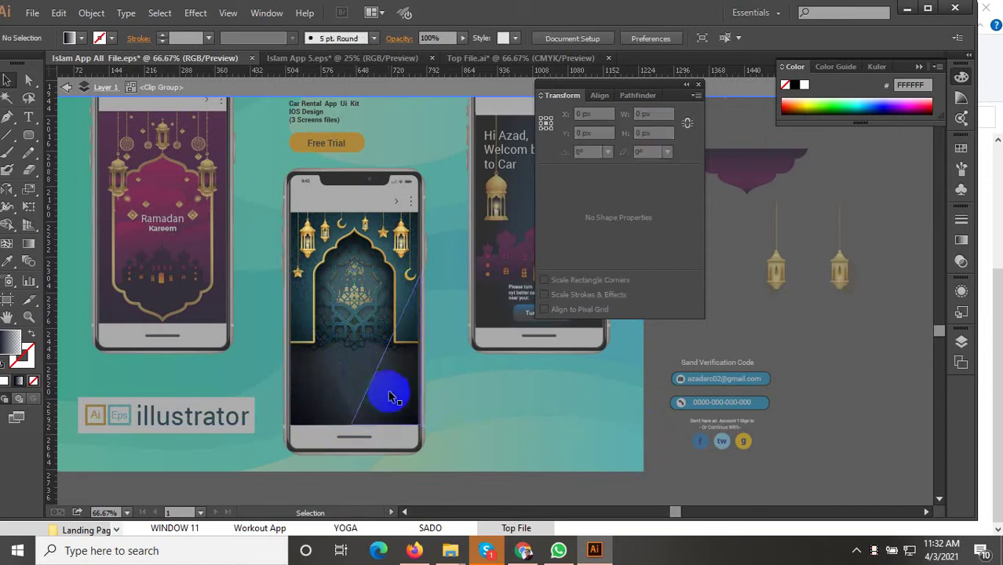
Reselect the arch artwork and isolate its clip group to reach the inner parts
click(394, 335)
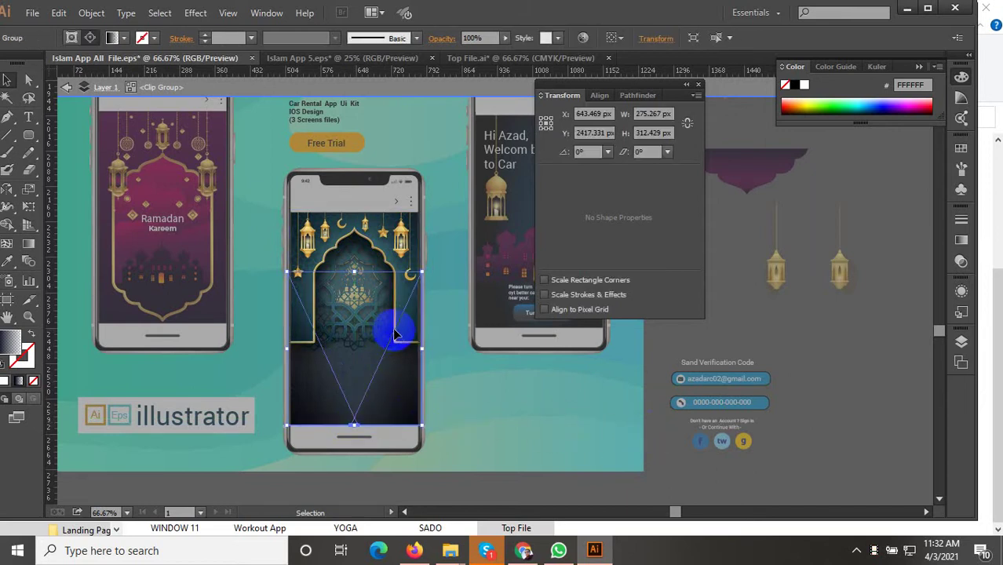
double_click(387, 267)
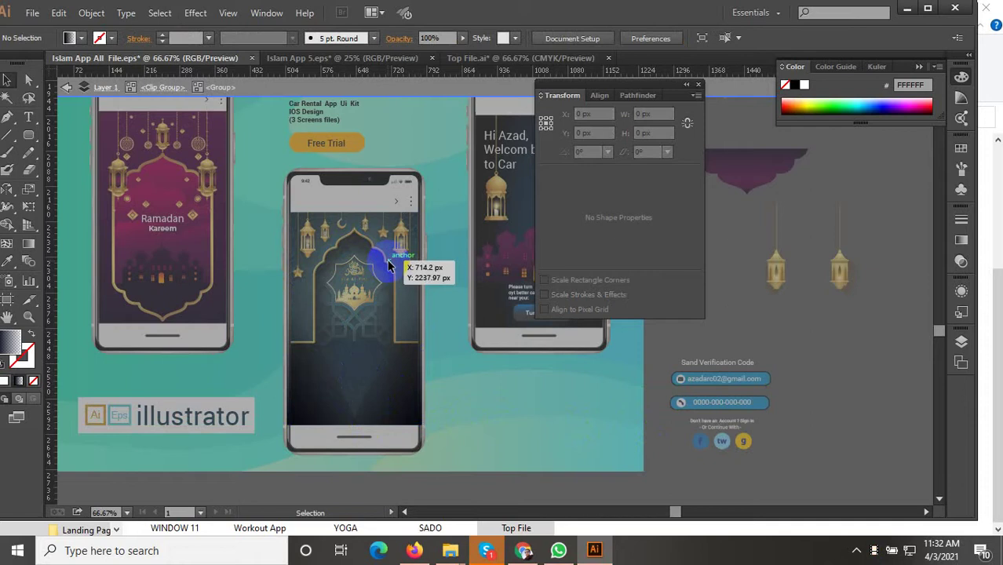
key(Escape)
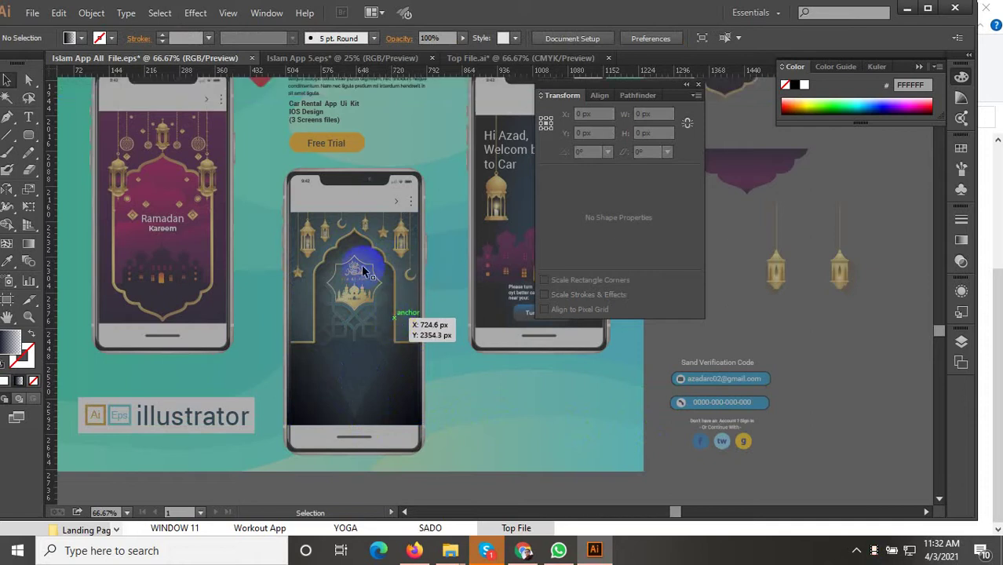
click(363, 270)
scroll(363, 271, up, 1)
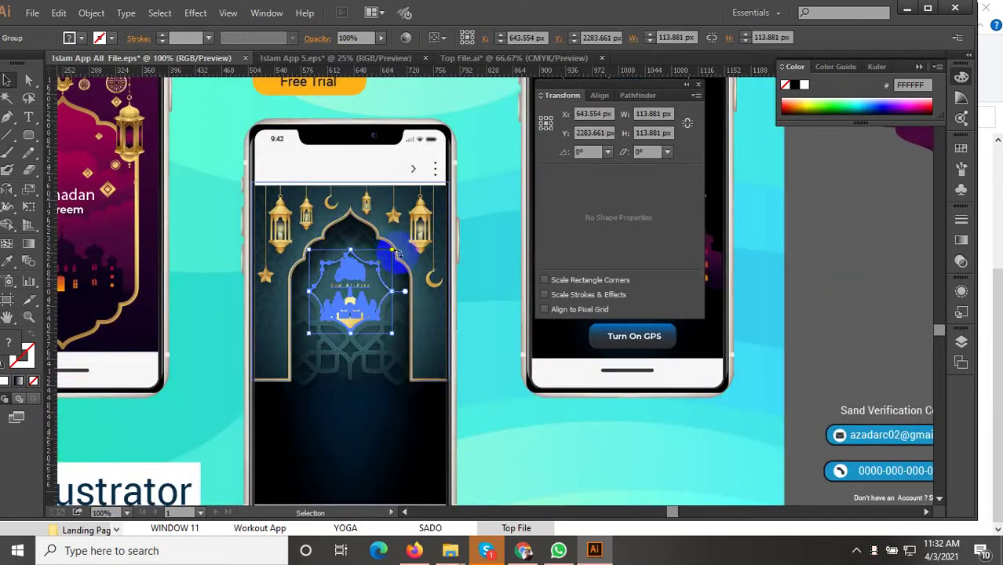
click(401, 264)
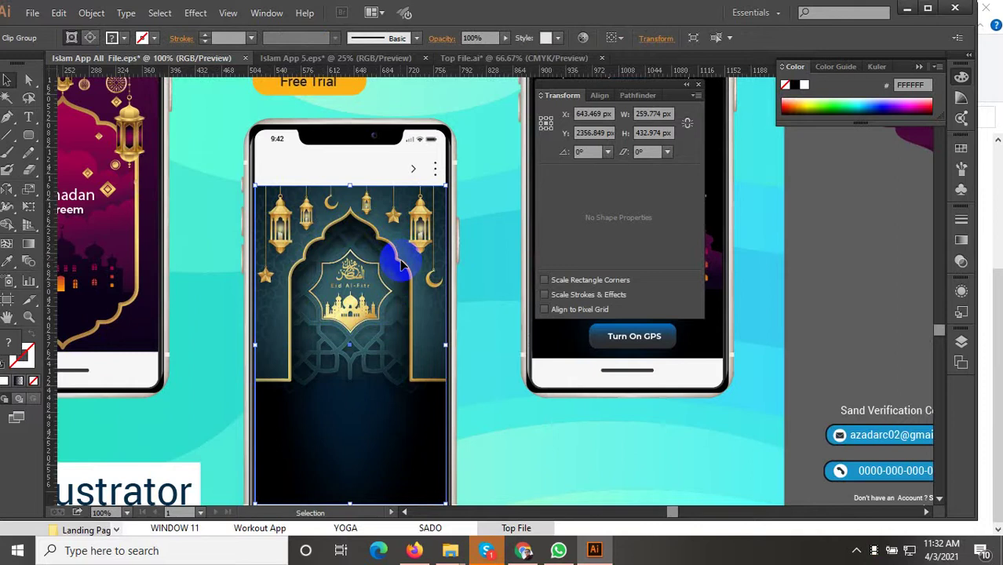
double_click(401, 264)
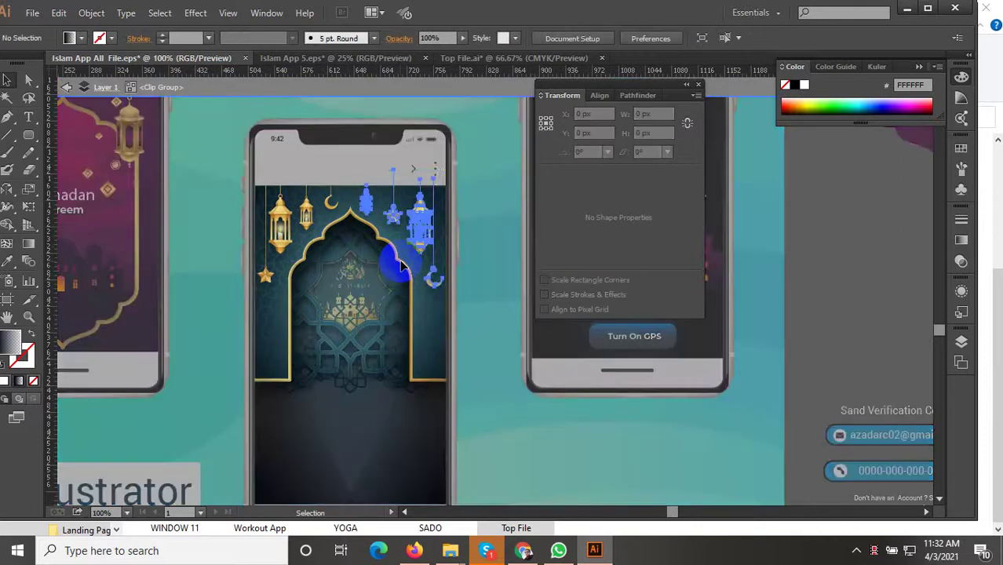
Stretch the gold arch frame toward the screen bottom and enlarge the star lattice to about 317 px
click(406, 339)
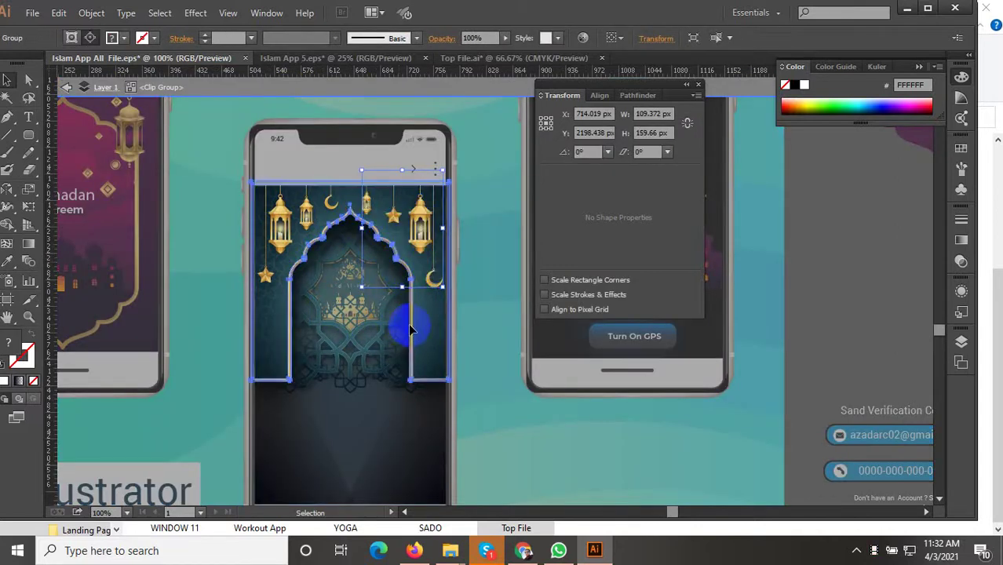
click(350, 384)
drag(350, 384, 354, 377)
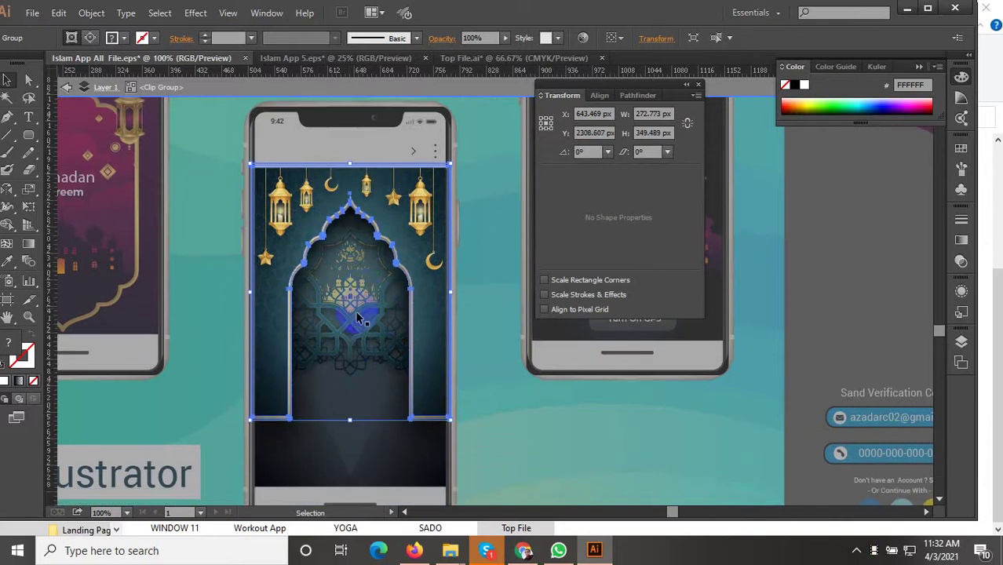
scroll(358, 293, down, 2)
drag(351, 385, 345, 449)
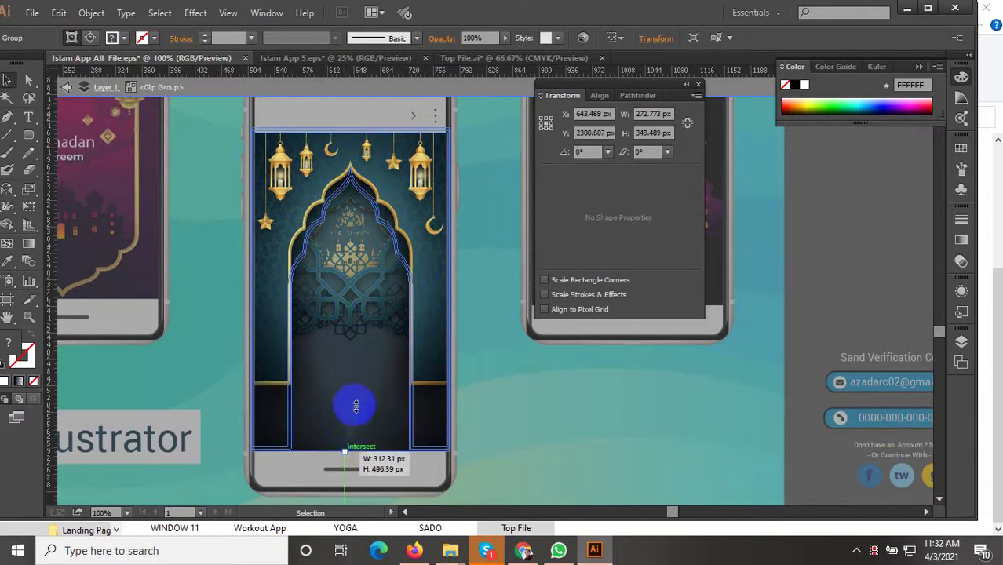
click(358, 294)
mouse_move(347, 388)
mouse_down()
mouse_move(358, 402)
mouse_move(352, 471)
mouse_up()
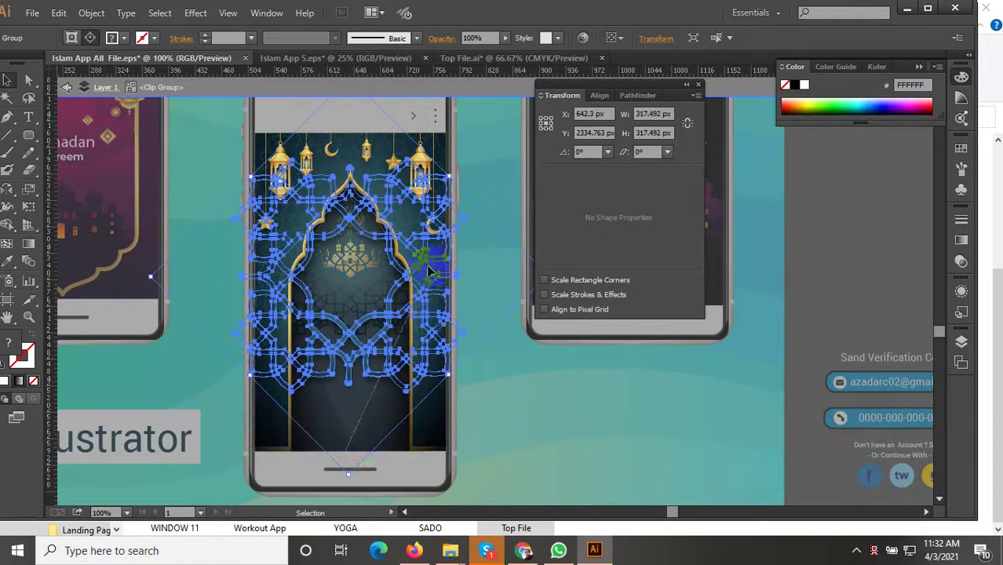
Attempt to move the star lattice, then reselect among the emblem, lattice and arch group
drag(369, 297, 392, 394)
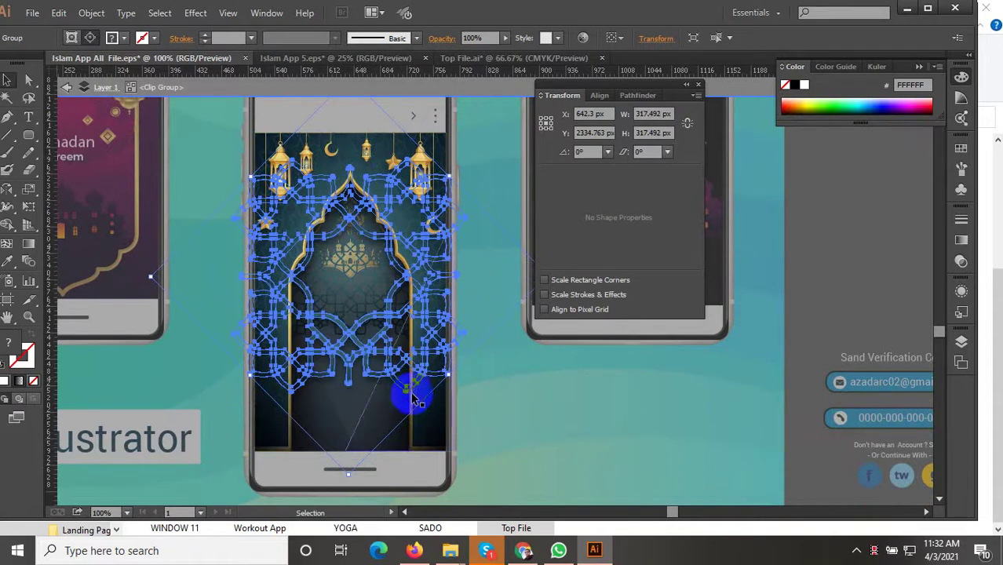
click(817, 429)
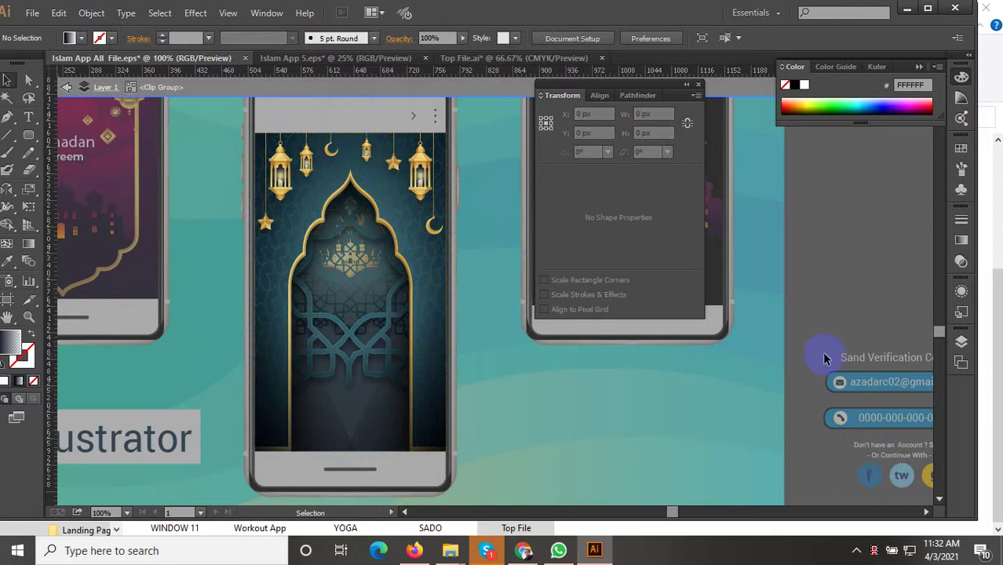
key(a)
key(ctrl+z)
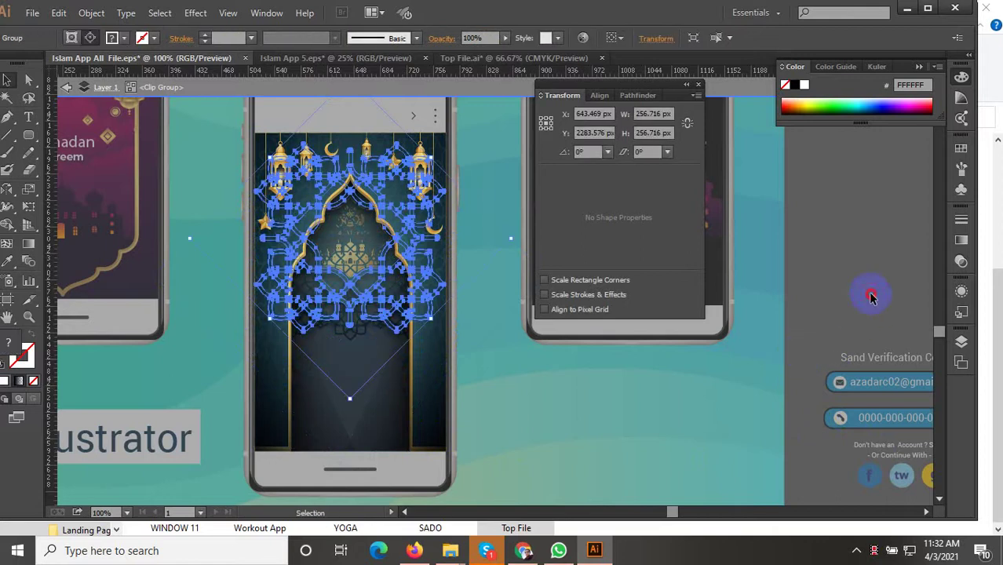
click(871, 297)
click(370, 347)
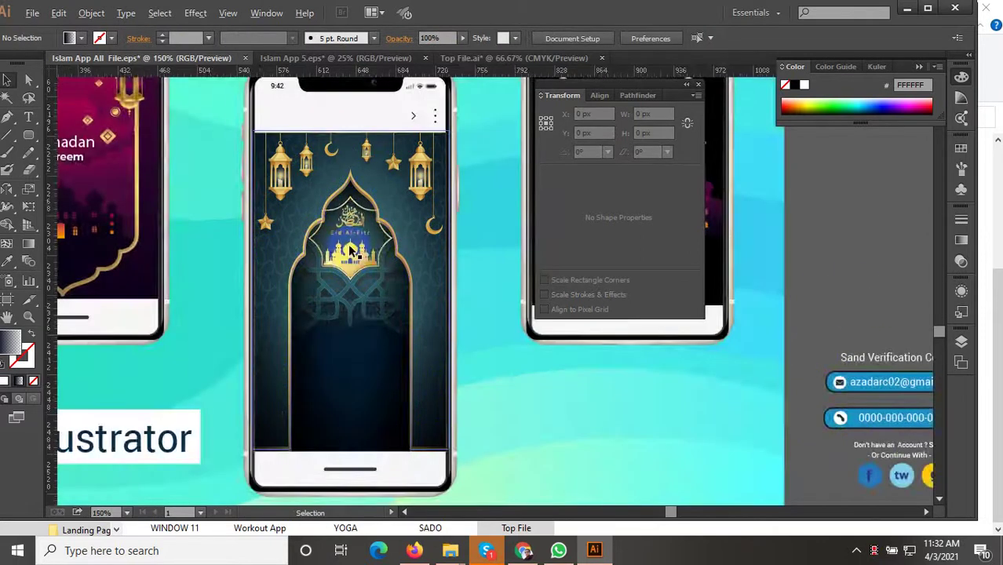
ctrl+click(388, 312)
click(360, 296)
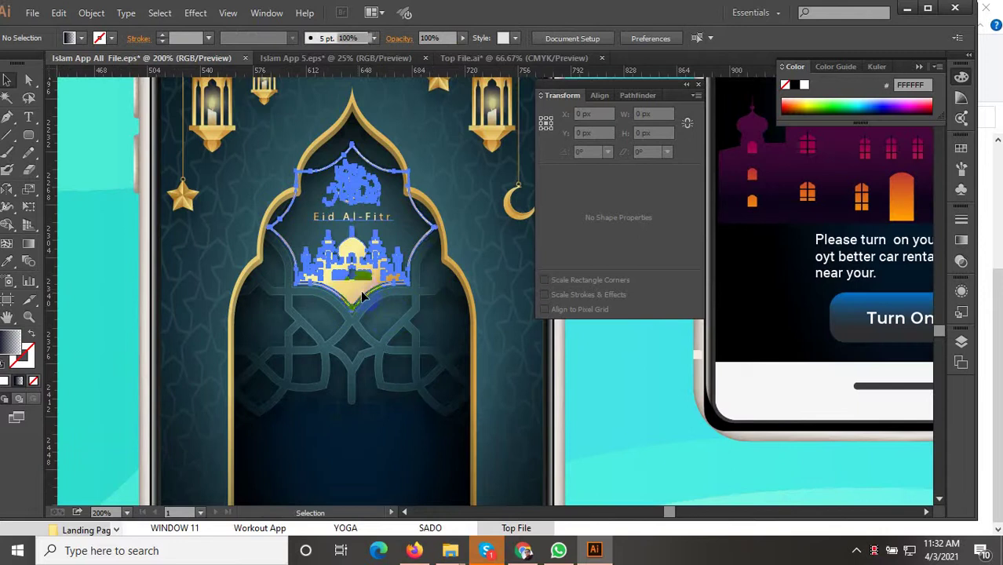
shift+click(357, 343)
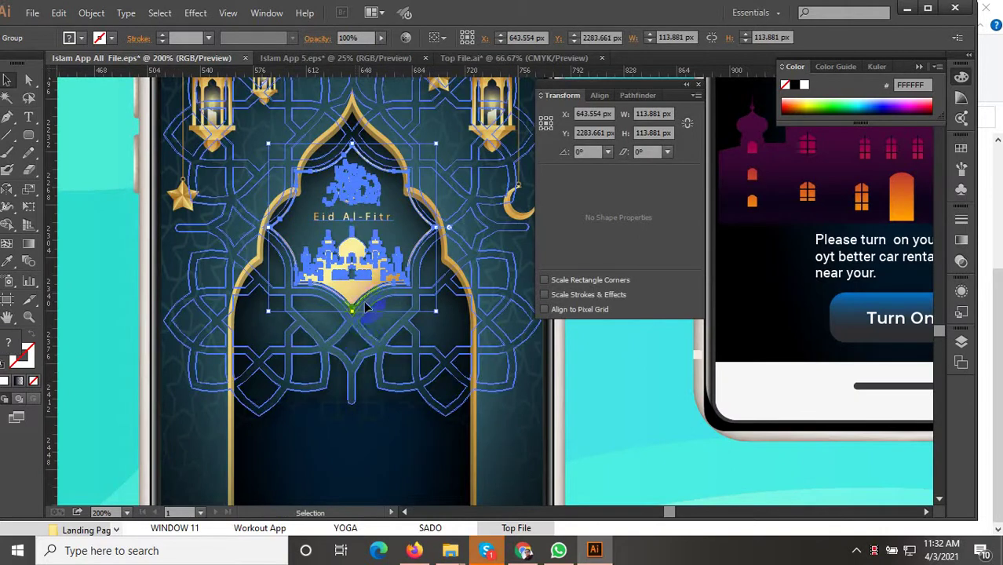
shift+click(363, 341)
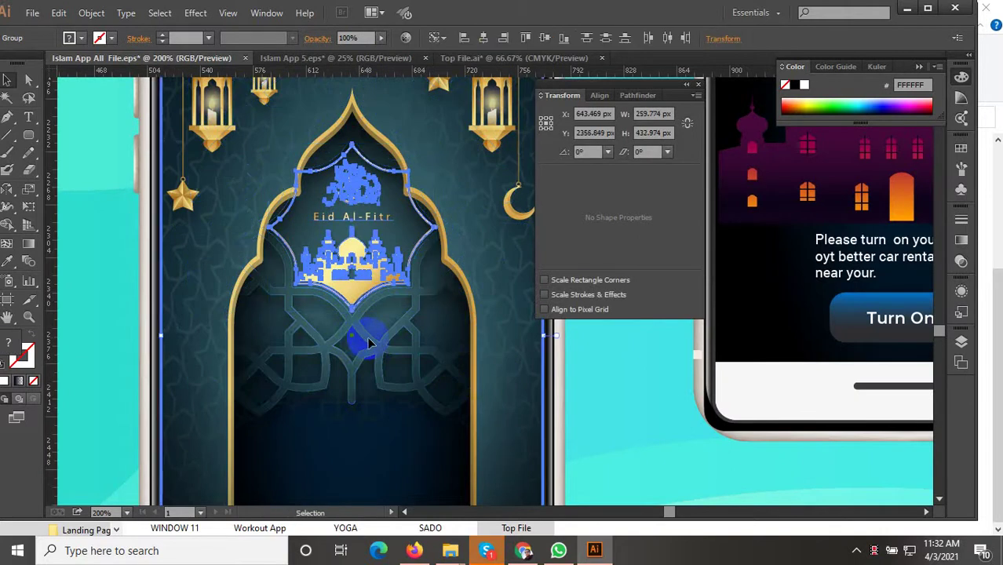
Isolate the clip group, move the lattice lower at about 304 px, and exit isolation
double_click(370, 344)
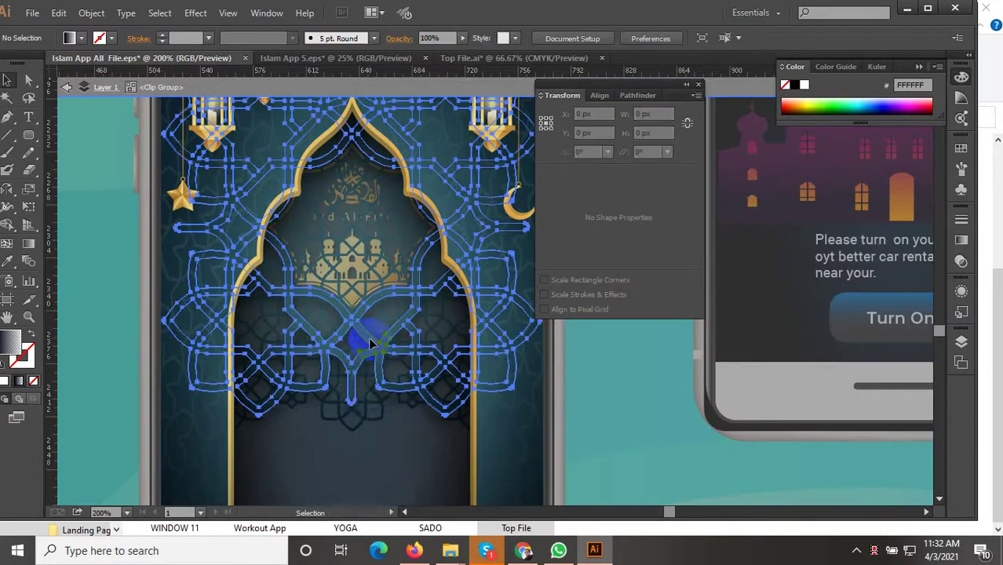
click(354, 416)
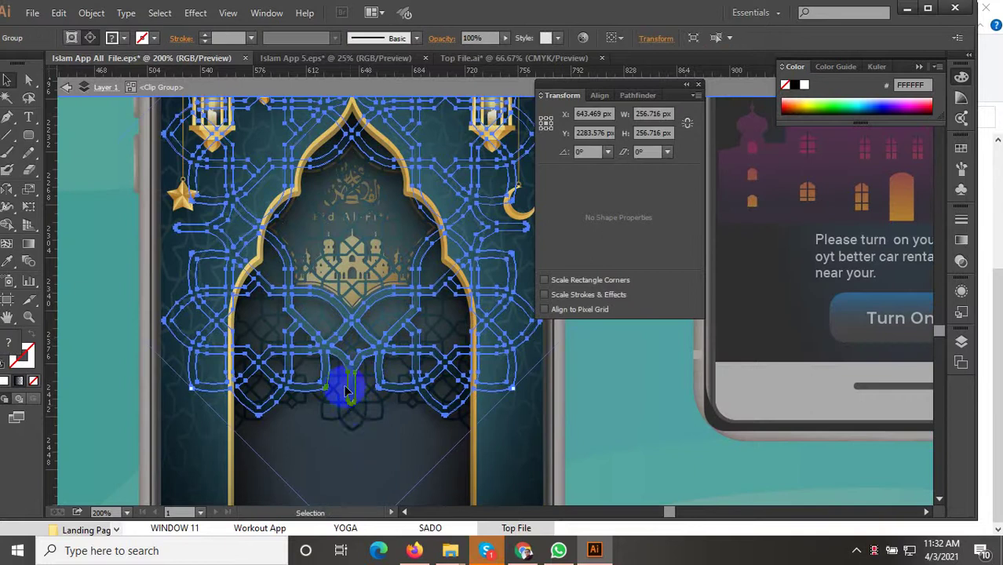
key(ctrl+minus)
key(ctrl+minus)
key(ctrl+minus)
key(ctrl+plus)
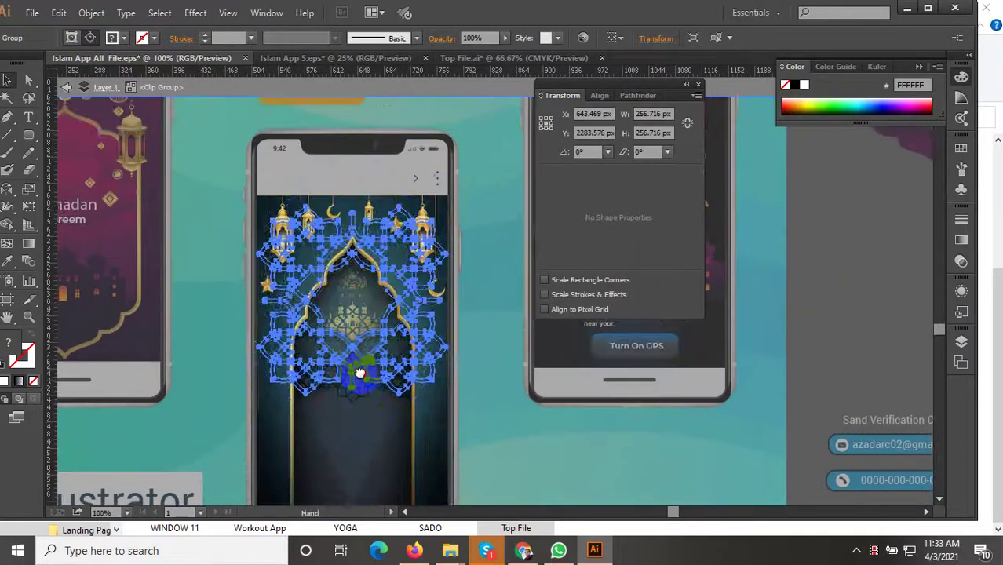
drag(351, 406, 358, 428)
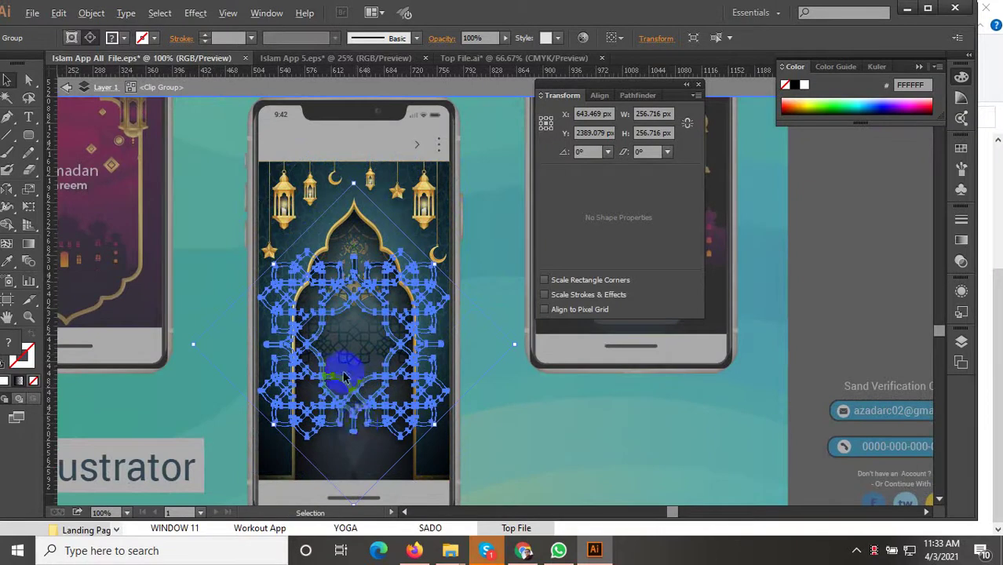
drag(360, 373, 353, 434)
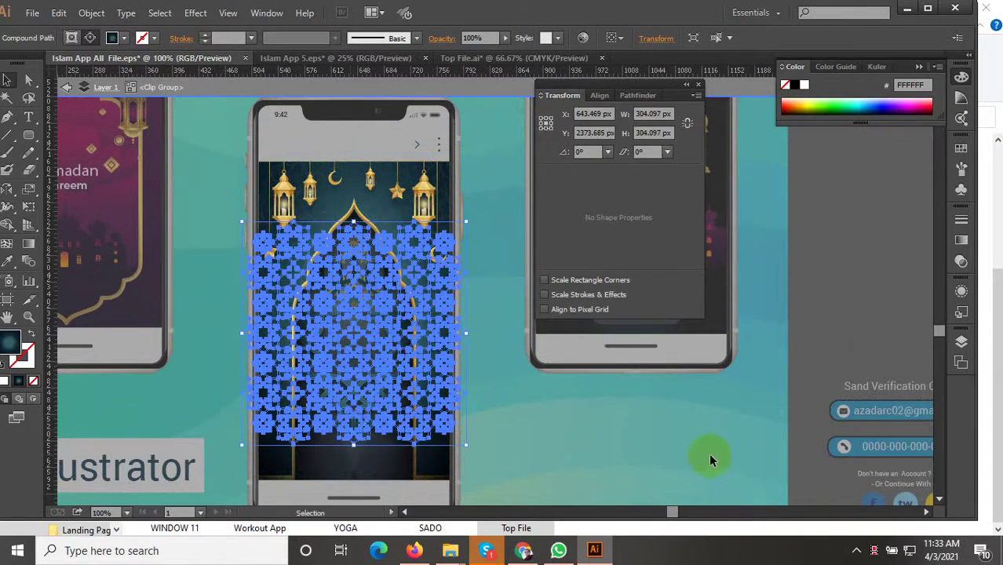
double_click(821, 381)
click(832, 324)
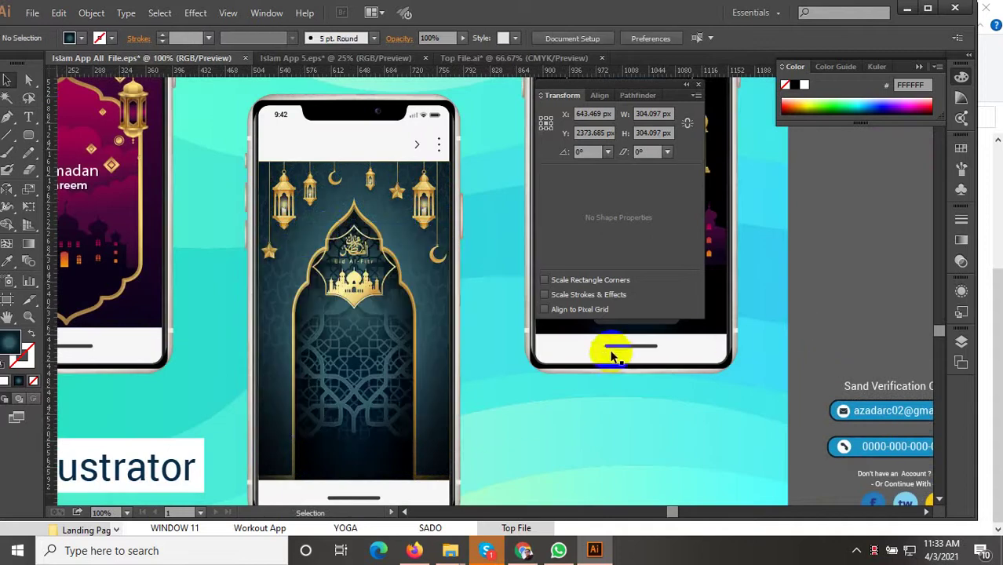
scroll(358, 330, up, 2)
Shift-drag the Eid Al-Fitr emblem about 105 px down inside the gold arch
click(351, 273)
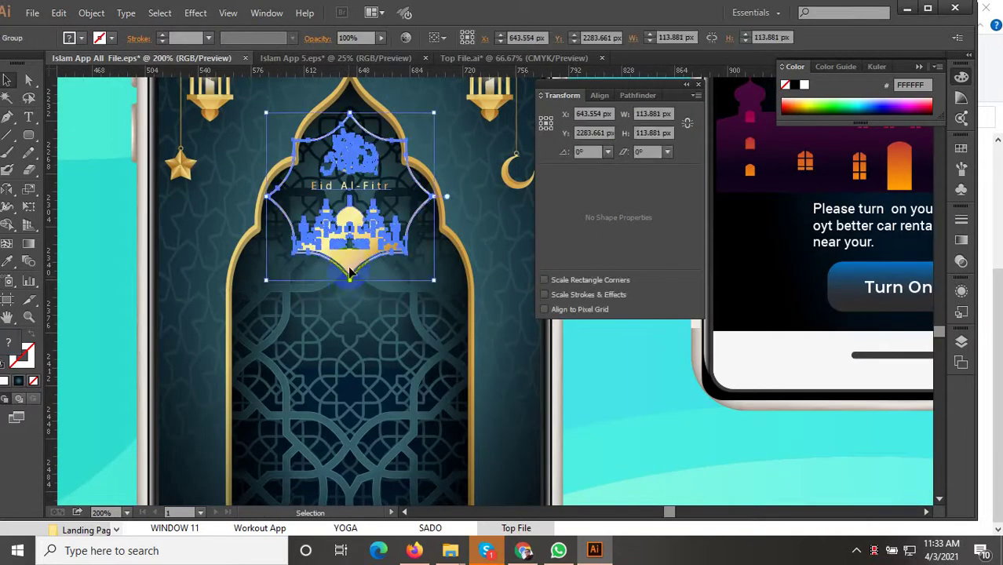
drag(351, 273, 343, 414)
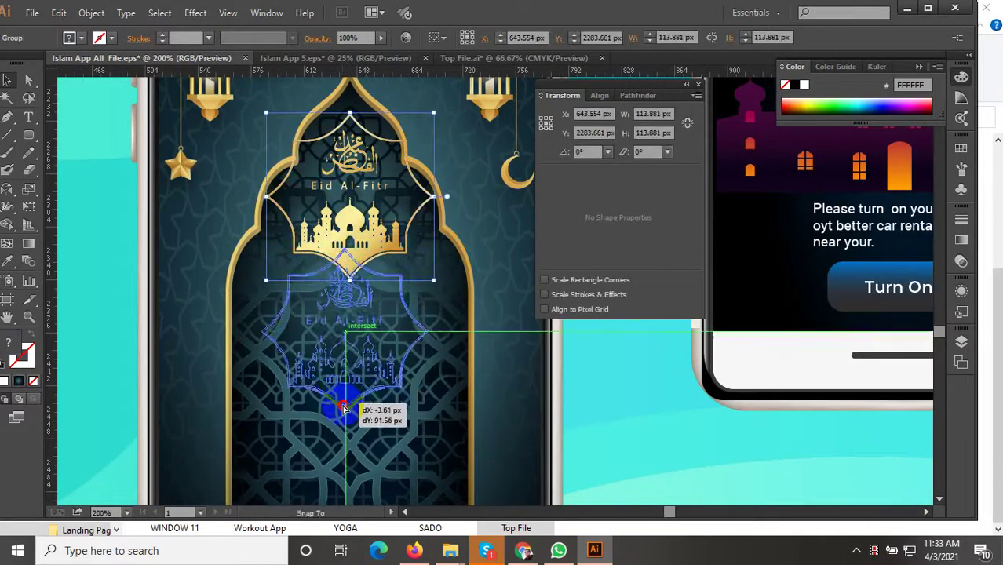
drag(343, 414, 346, 429)
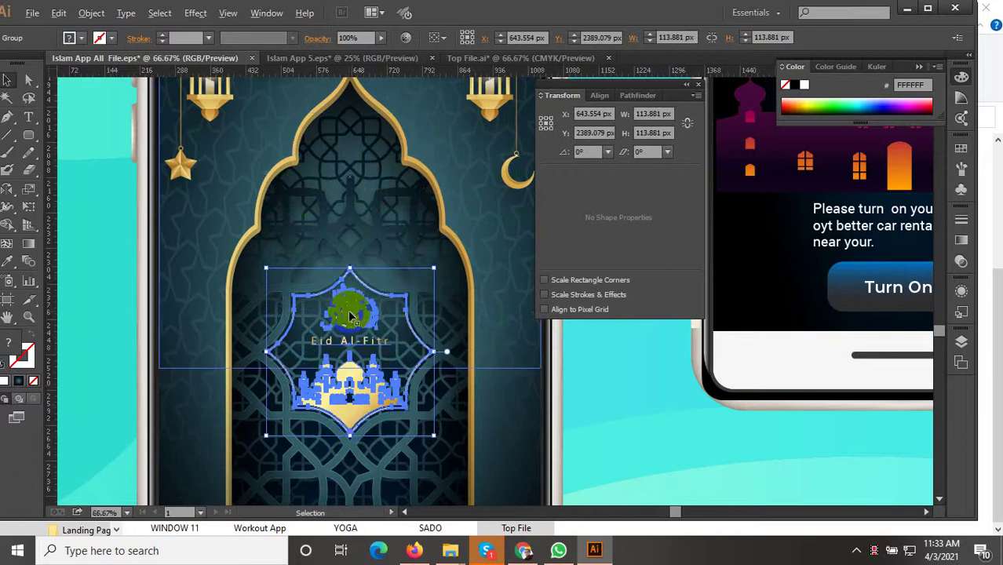
scroll(351, 313, down, 3)
click(800, 429)
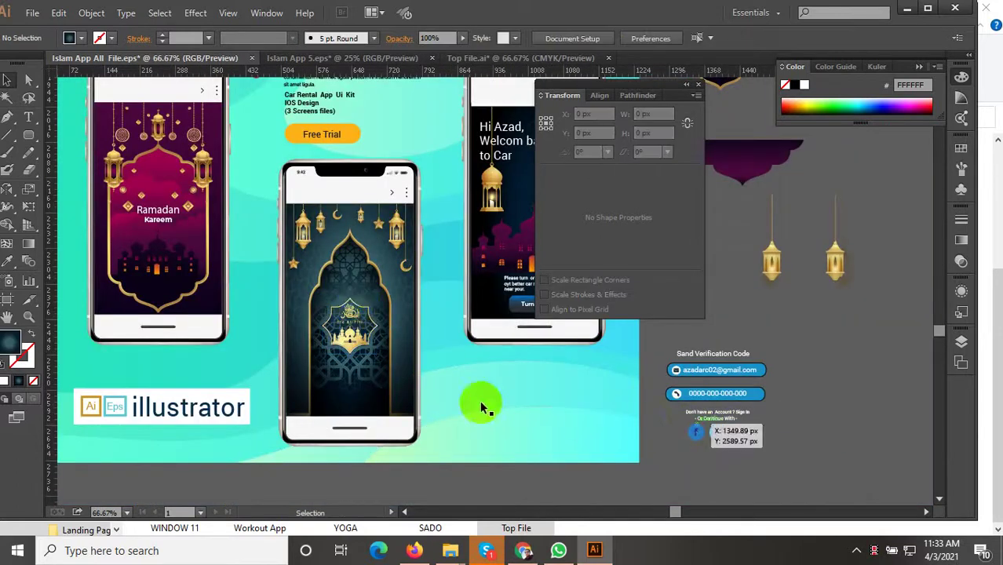
scroll(357, 283, up, 2)
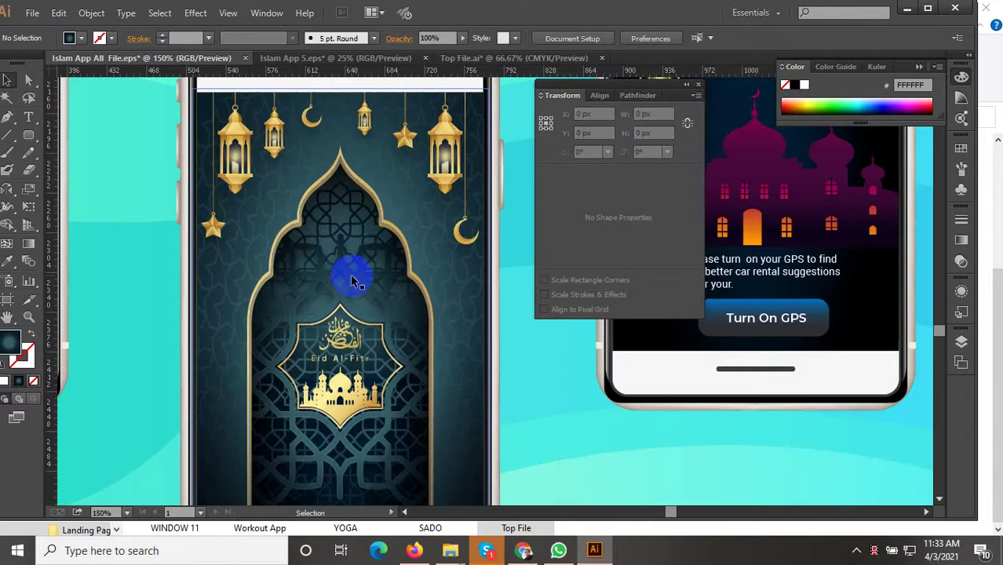
scroll(365, 314, down, 2)
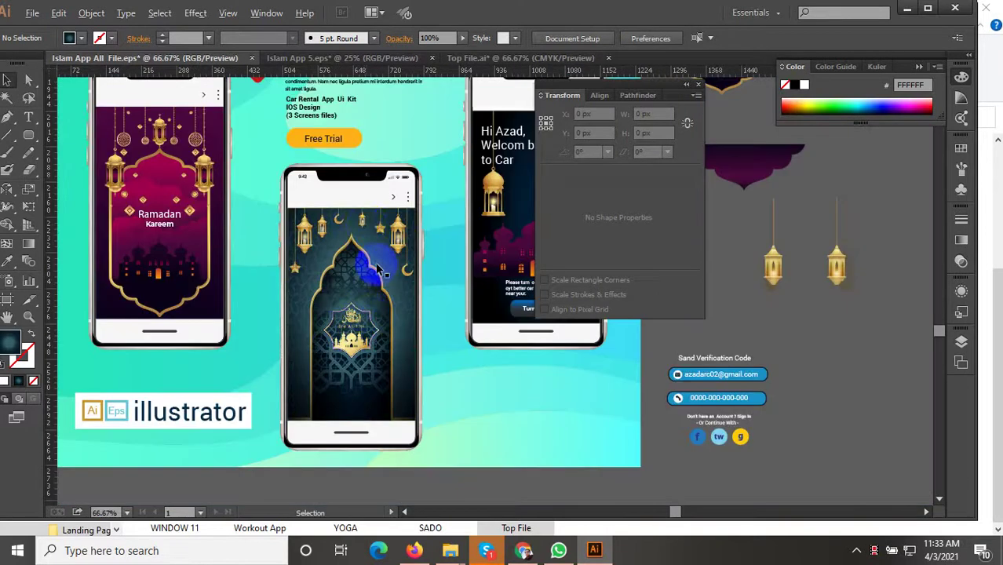
click(379, 269)
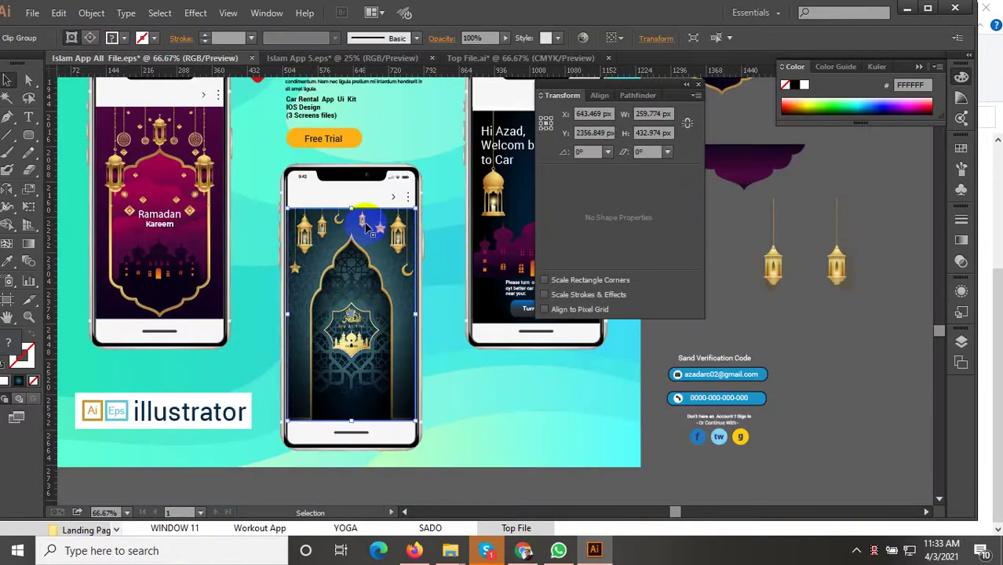
Stretch the hanging lanterns, stars and crescents to about 232 px tall and group them
double_click(365, 226)
click(366, 226)
scroll(369, 227, up, 1)
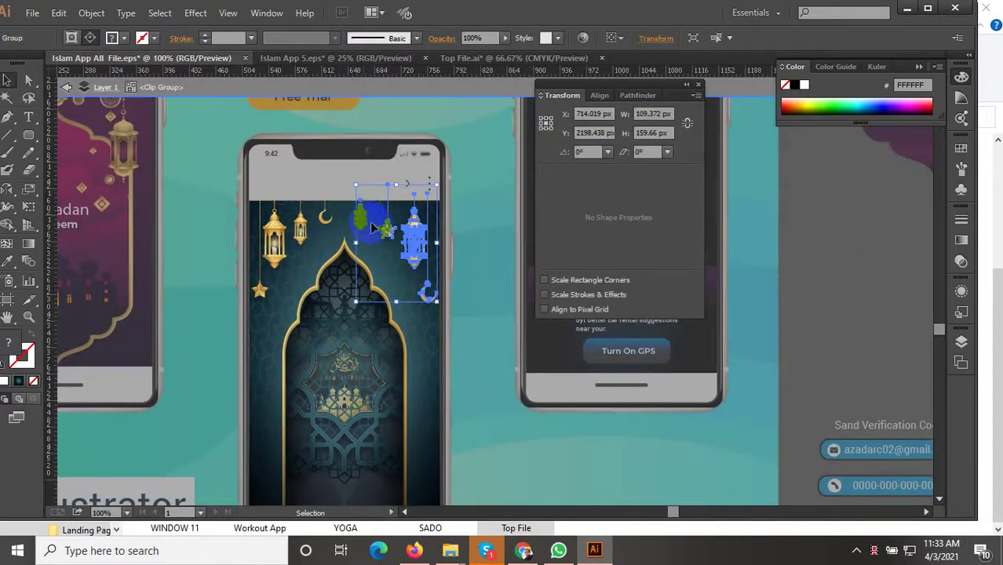
drag(373, 227, 346, 309)
scroll(346, 312, up, 2)
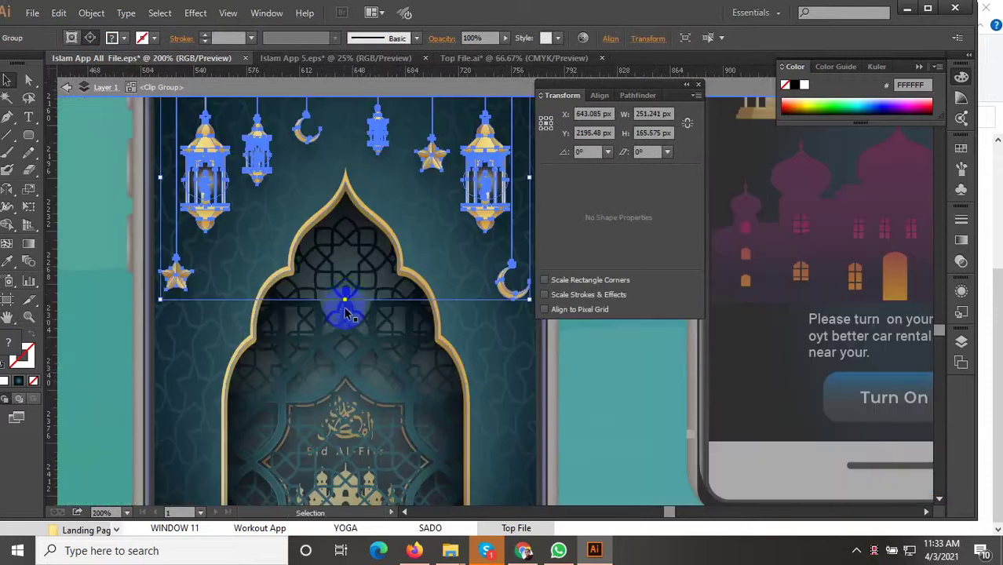
drag(344, 301, 346, 398)
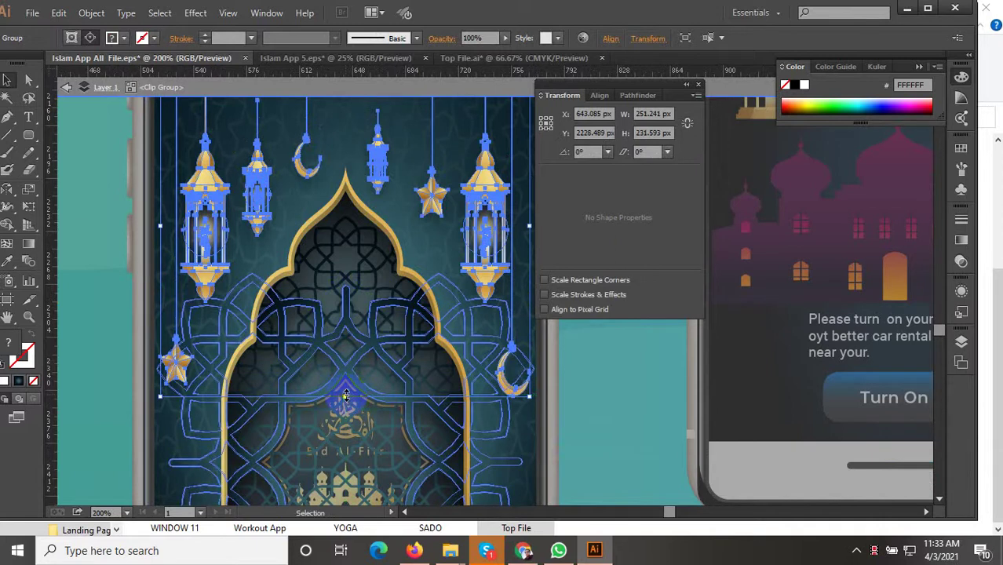
scroll(346, 398, down, 2)
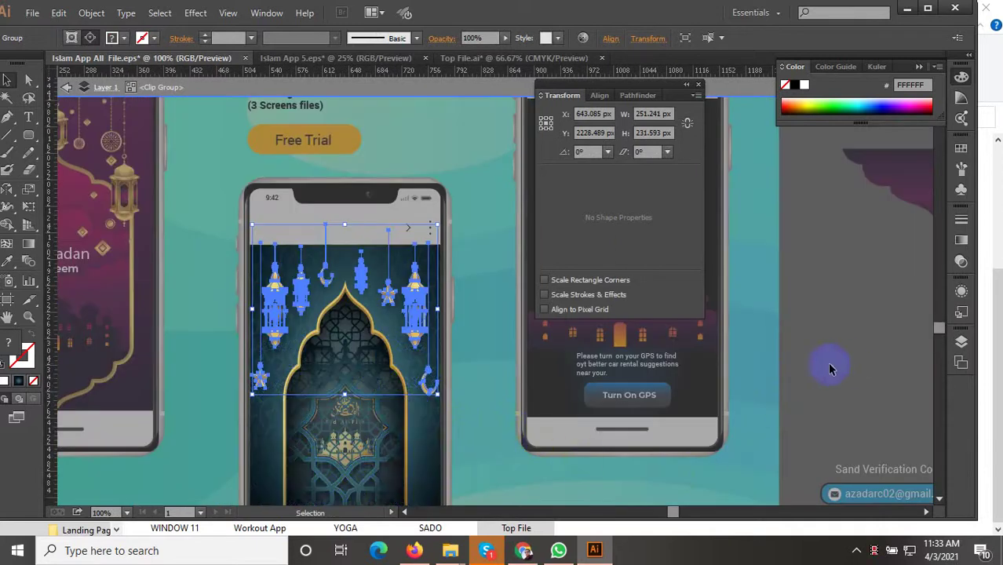
right_click(403, 294)
click(460, 390)
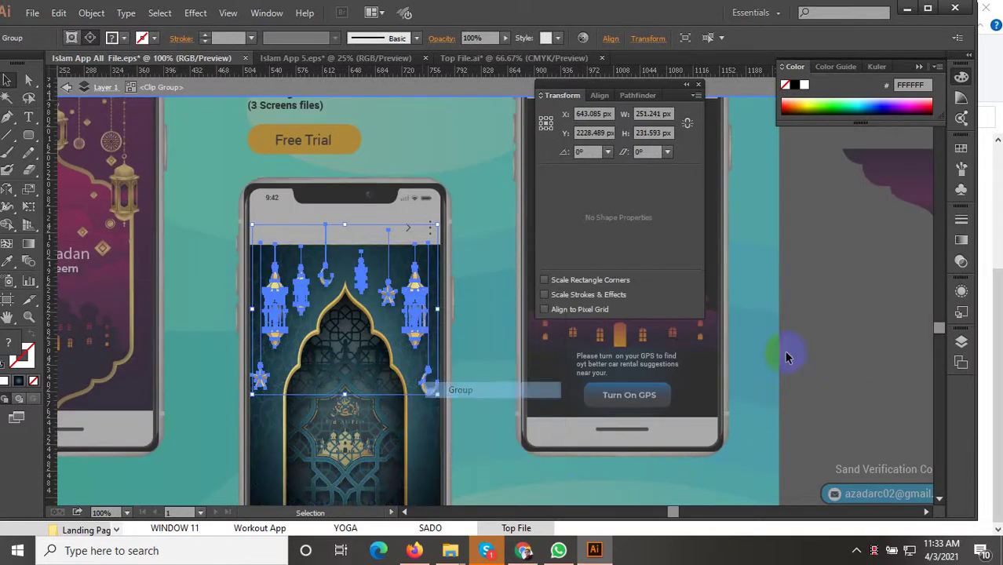
click(824, 318)
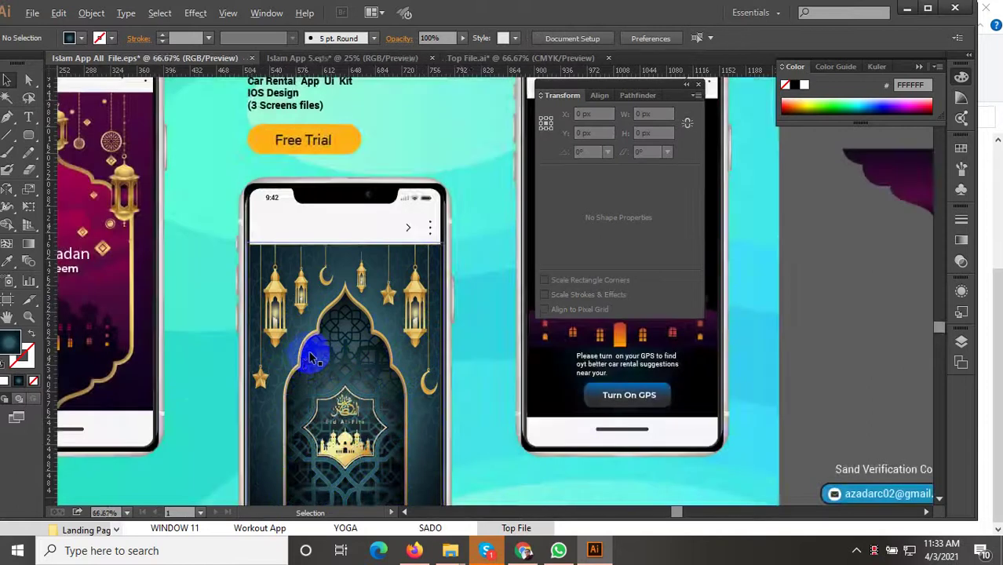
scroll(310, 357, down, 2)
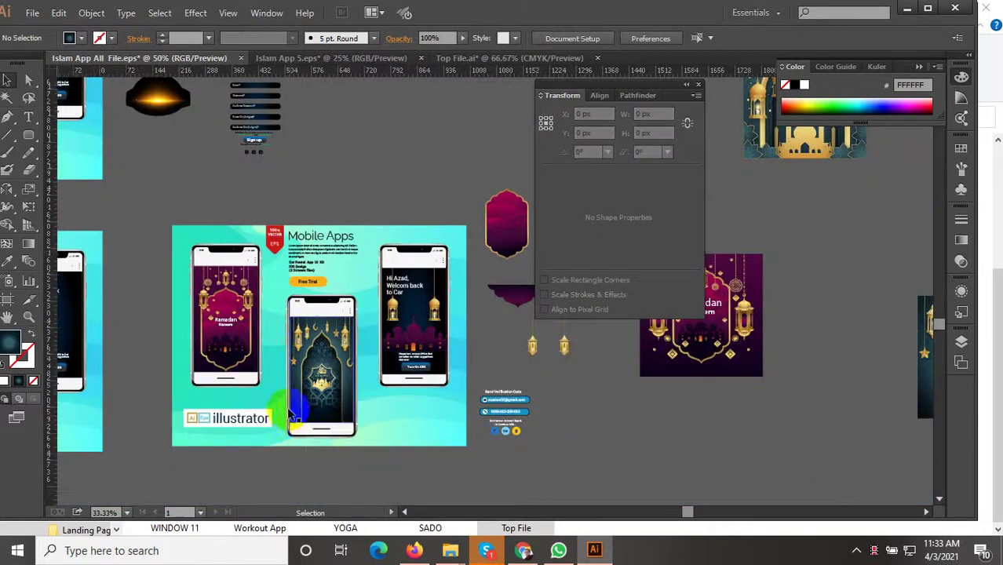
scroll(267, 388, up, 1)
scroll(236, 334, up, 2)
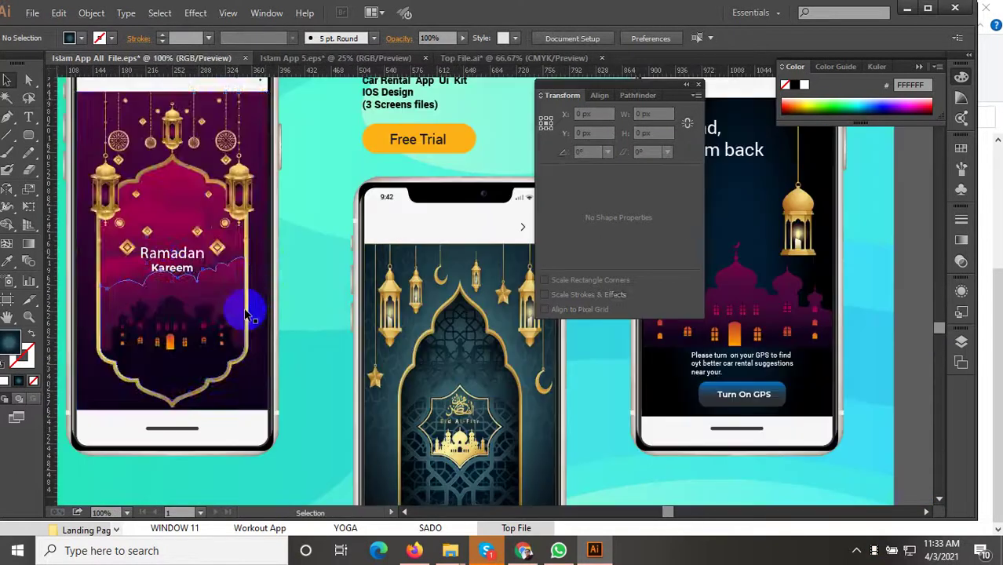
click(263, 275)
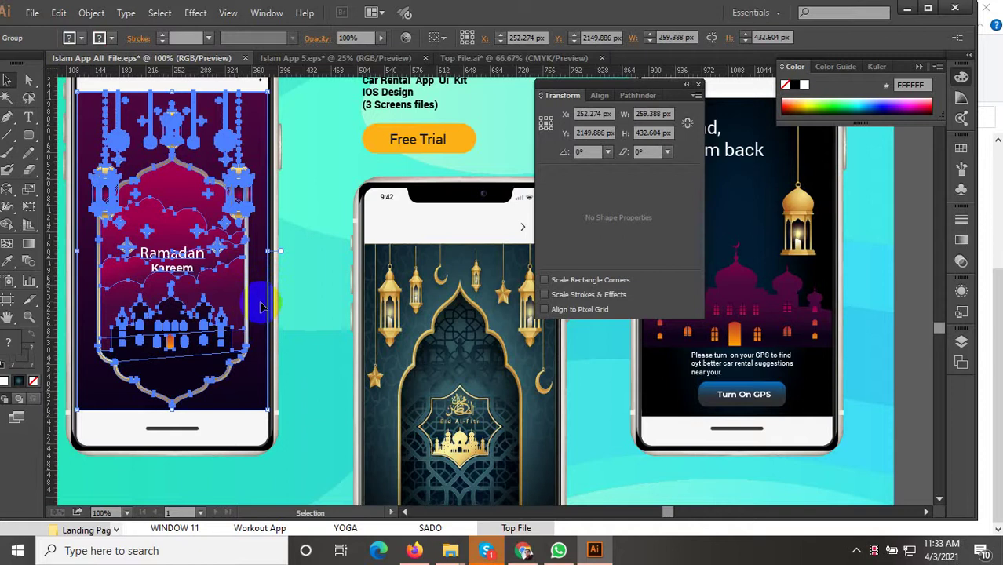
right_click(262, 307)
click(291, 385)
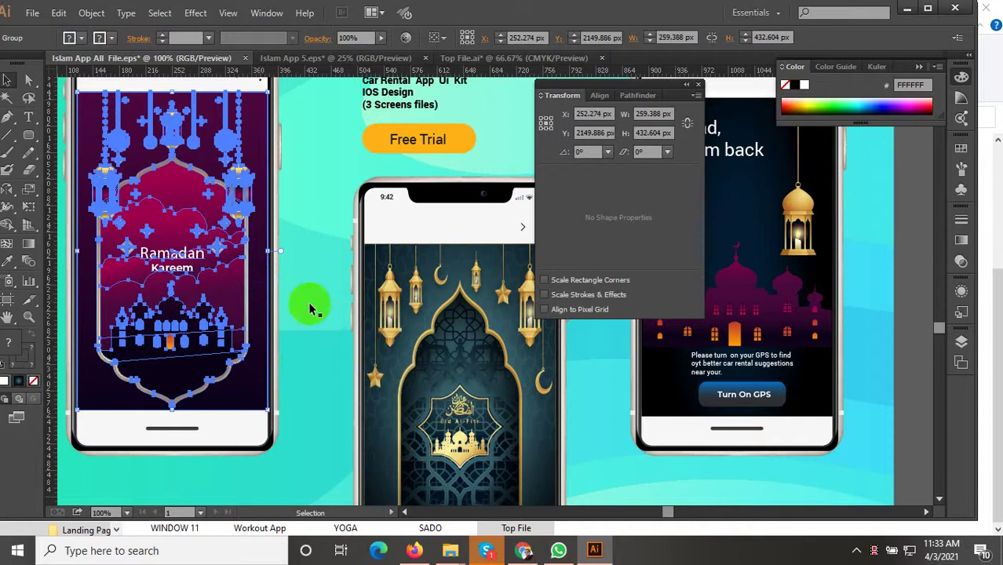
click(266, 275)
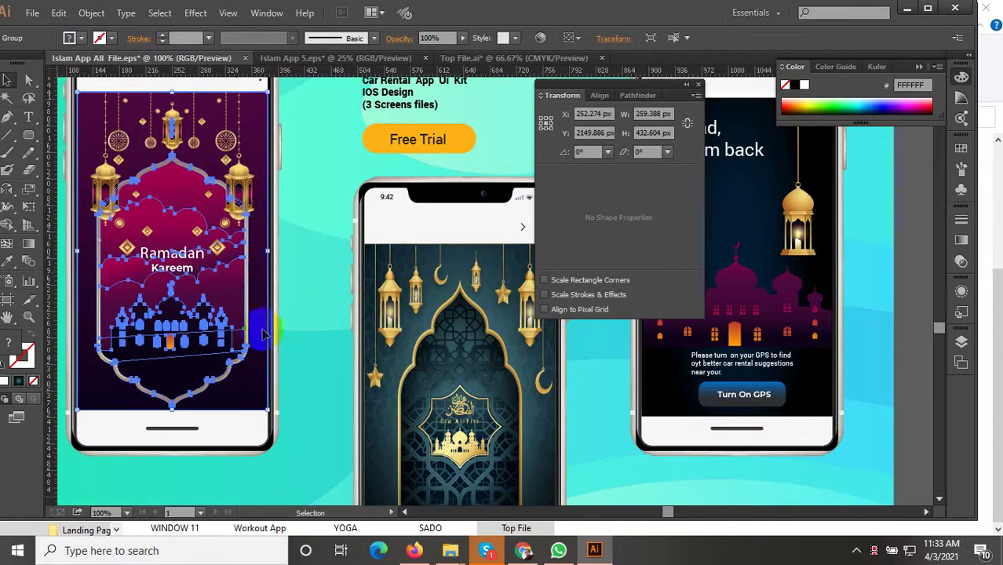
scroll(267, 375, up, 1)
right_click(247, 274)
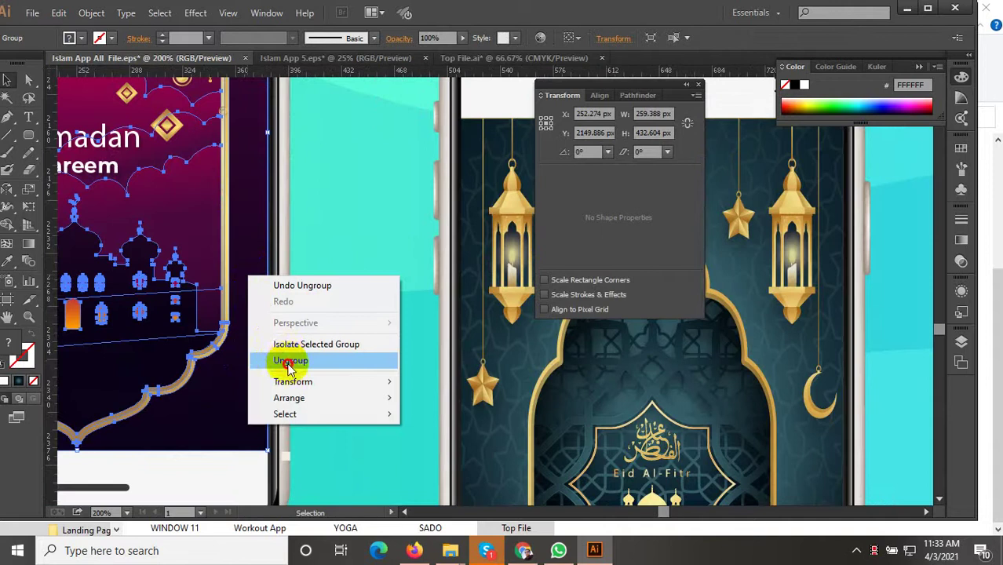
click(280, 358)
click(260, 278)
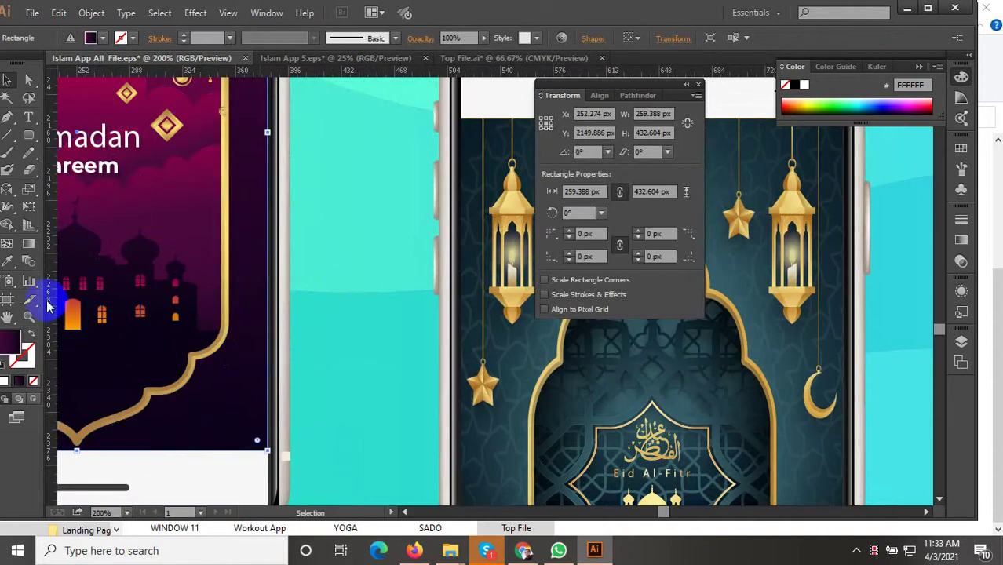
click(11, 267)
click(487, 415)
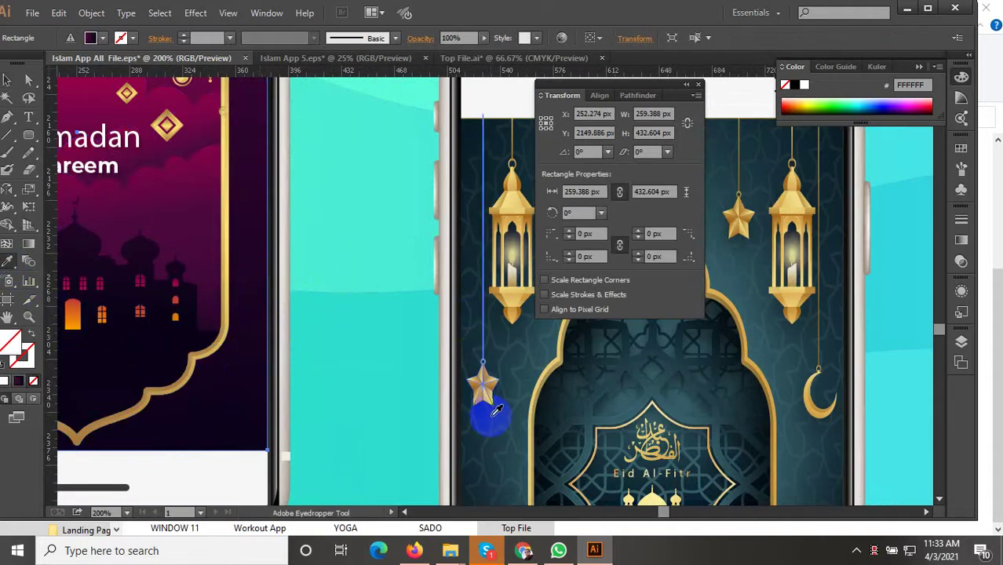
scroll(412, 424, down, 3)
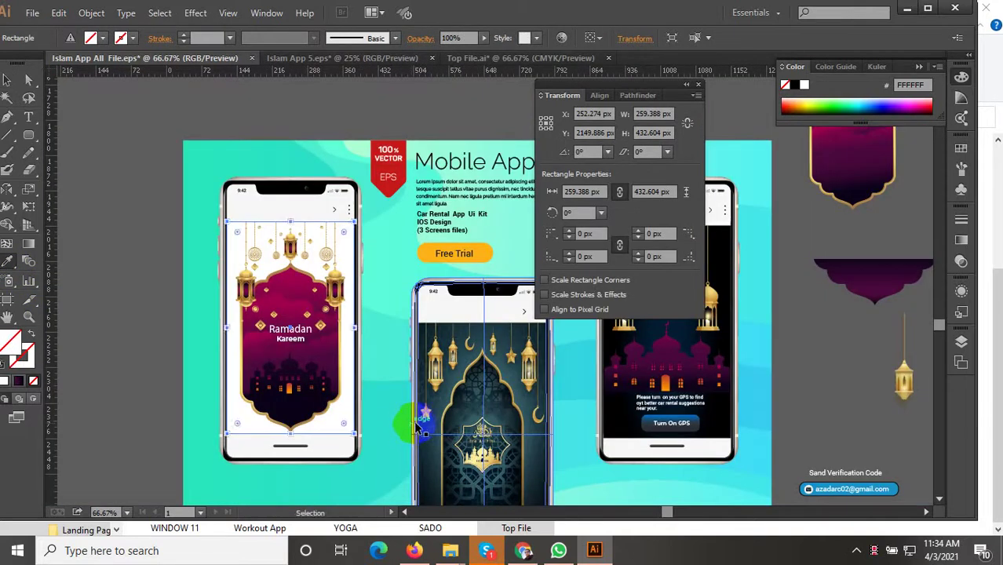
click(519, 380)
key(ctrl+z)
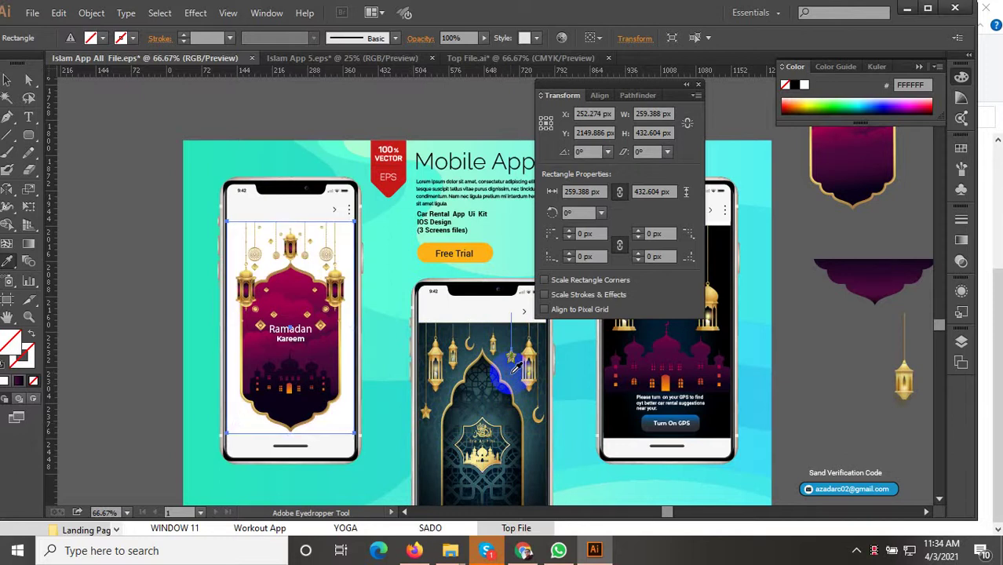
key(v)
click(508, 428)
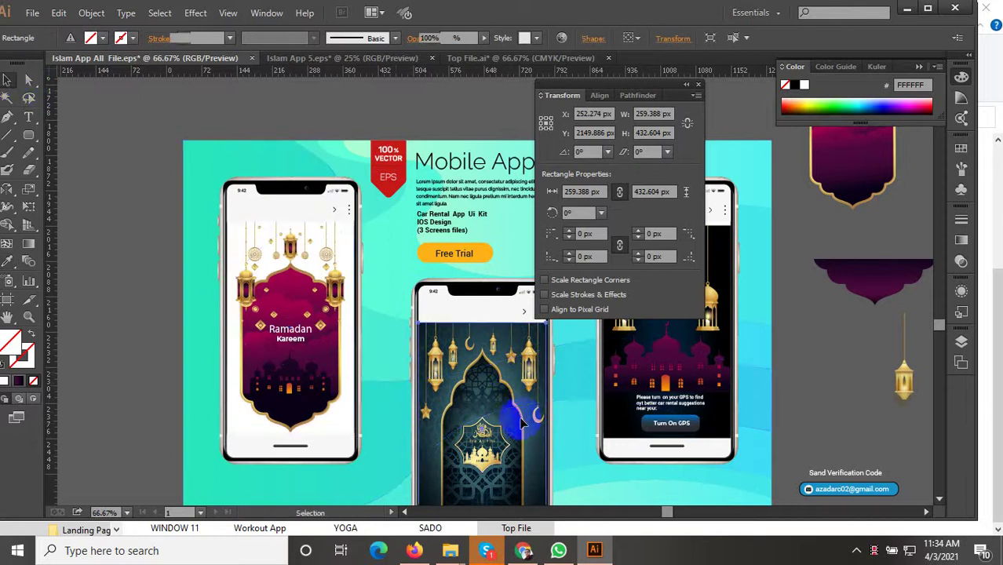
scroll(508, 428, down, 2)
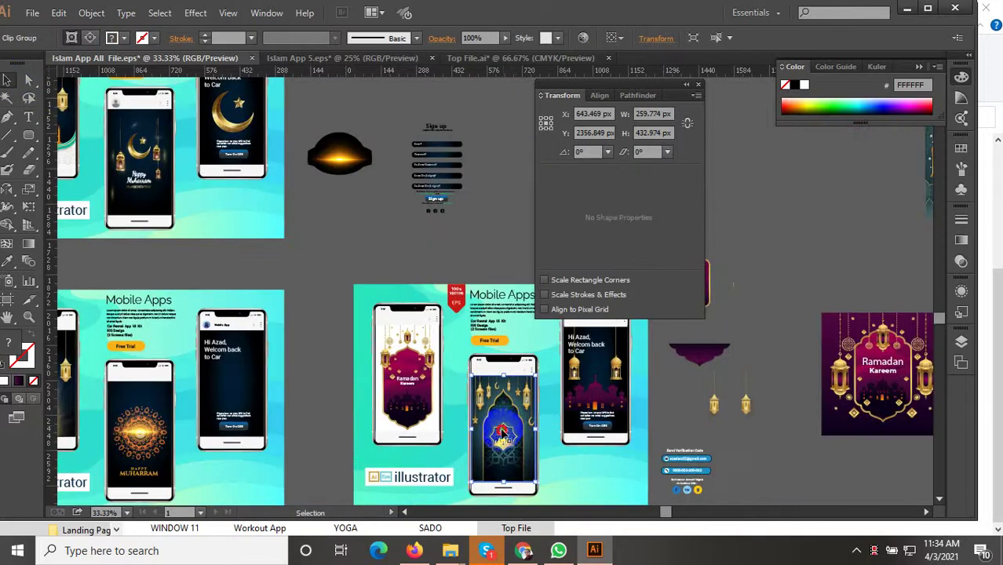
Alt-drag a copy of the Eid artwork beside the Hi Azad phone and isolate its group
drag(503, 430, 321, 411)
scroll(323, 412, up, 1)
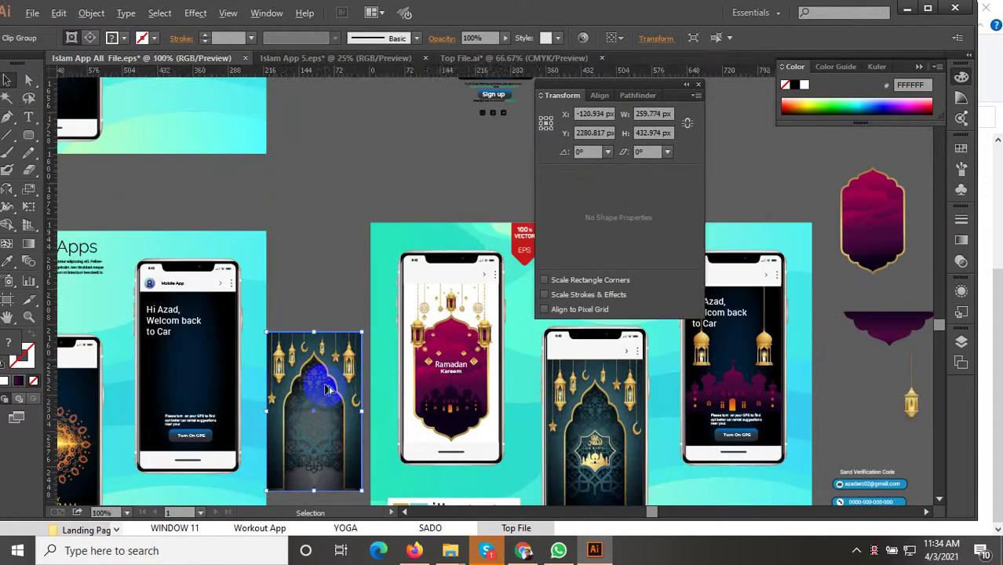
scroll(326, 385, up, 2)
right_click(324, 342)
click(319, 314)
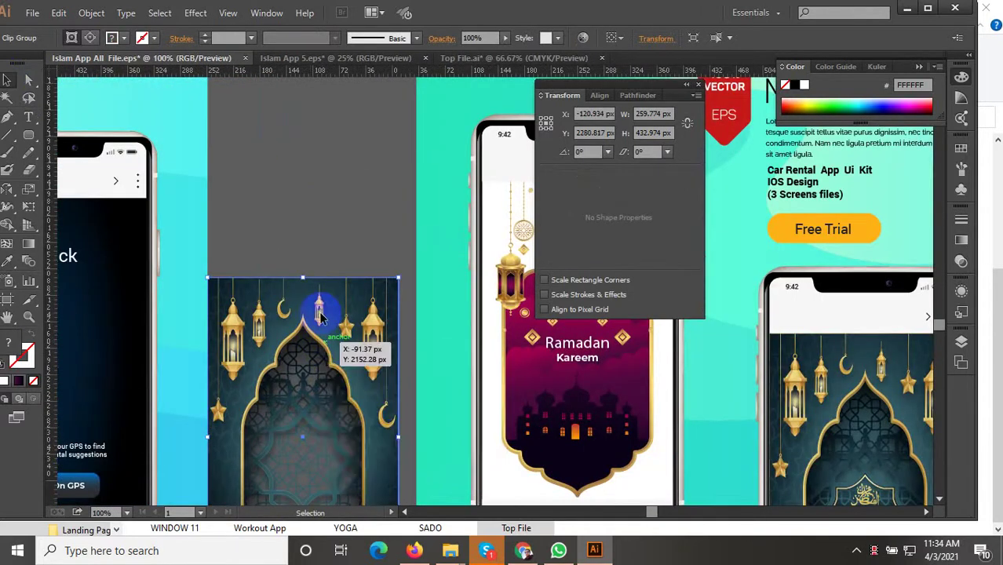
double_click(319, 314)
Delete the lanterns, gold arch, tiled pattern and leftover object, keeping only the dark ornament
click(320, 314)
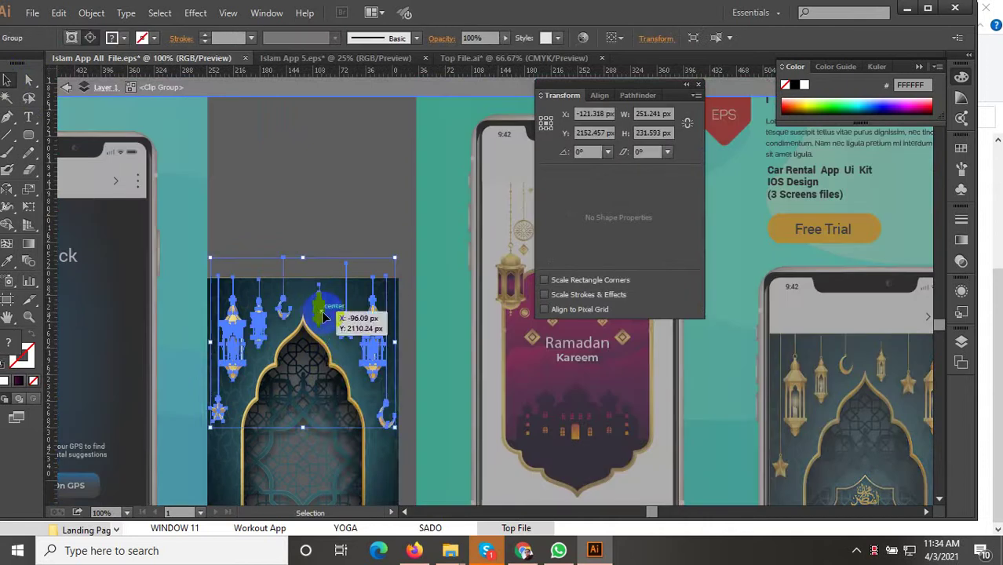
key(Delete)
click(318, 351)
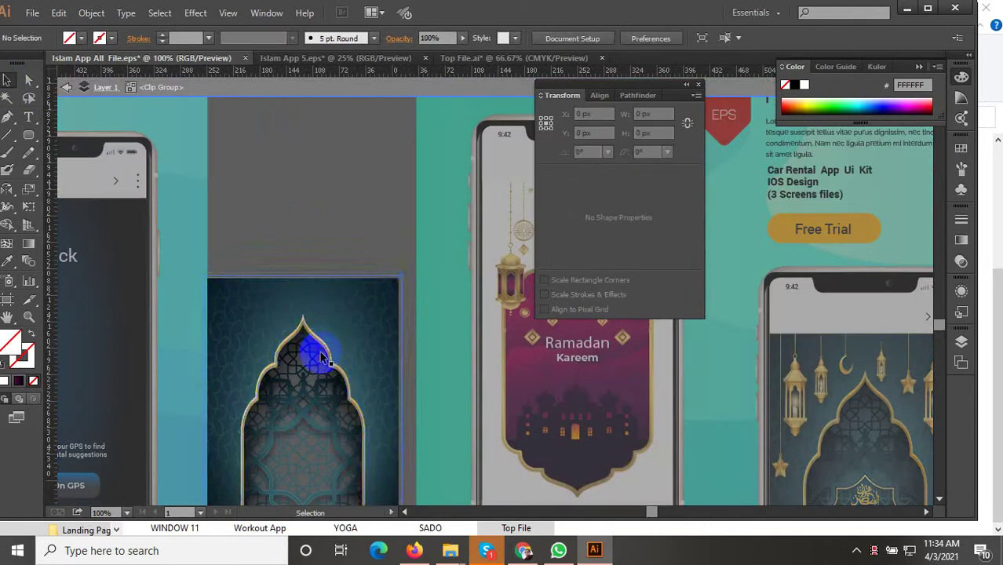
key(Delete)
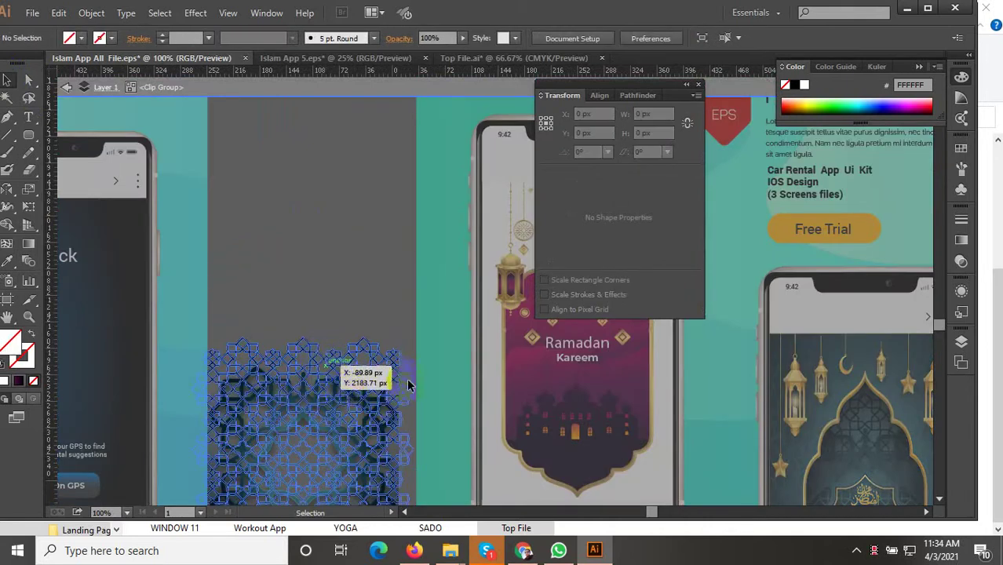
click(388, 361)
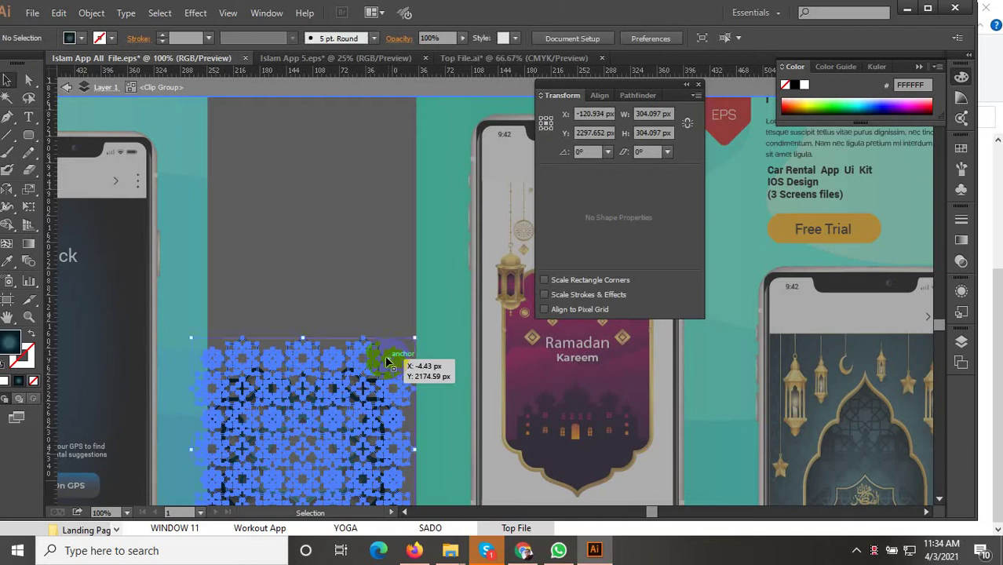
key(Delete)
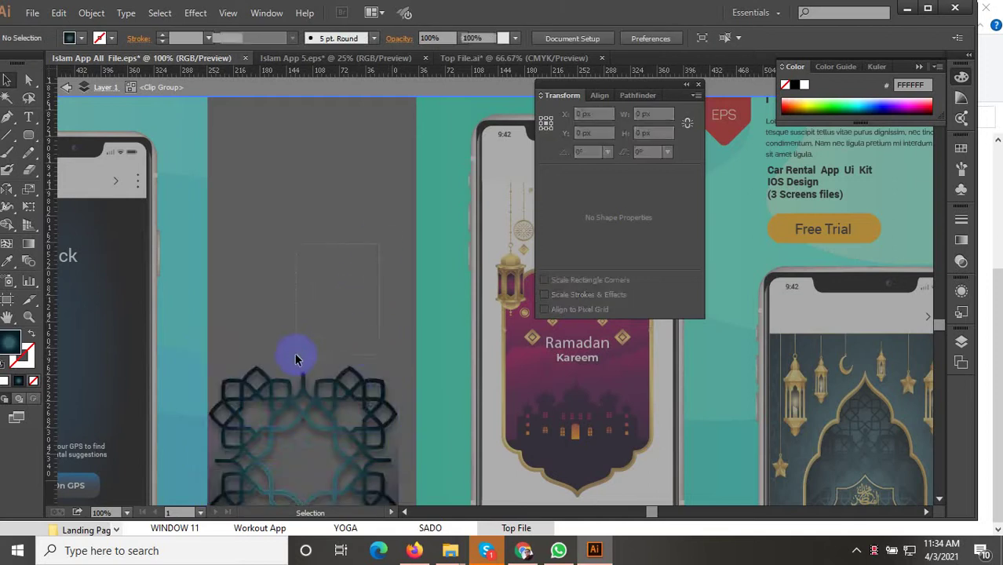
click(299, 355)
key(Delete)
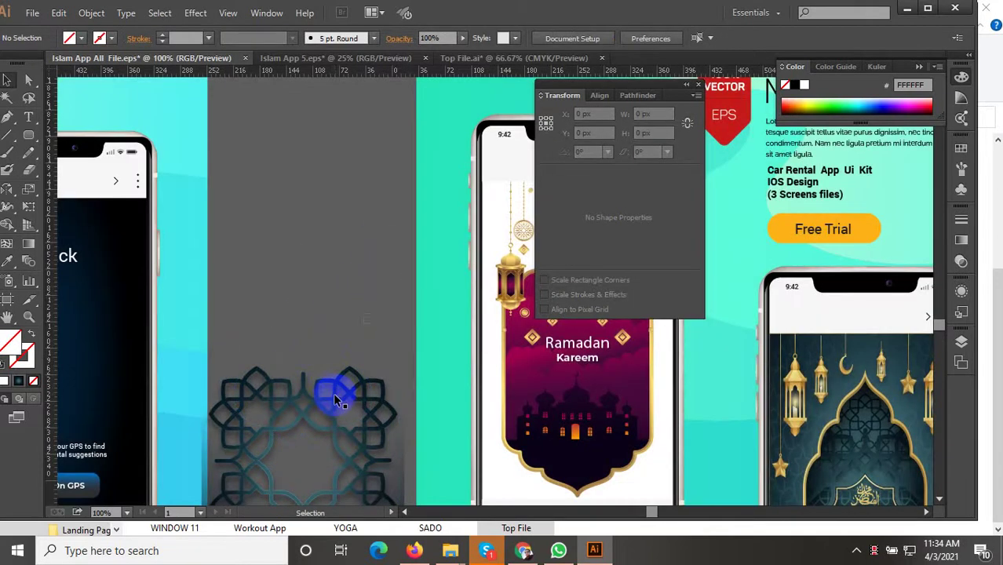
click(338, 386)
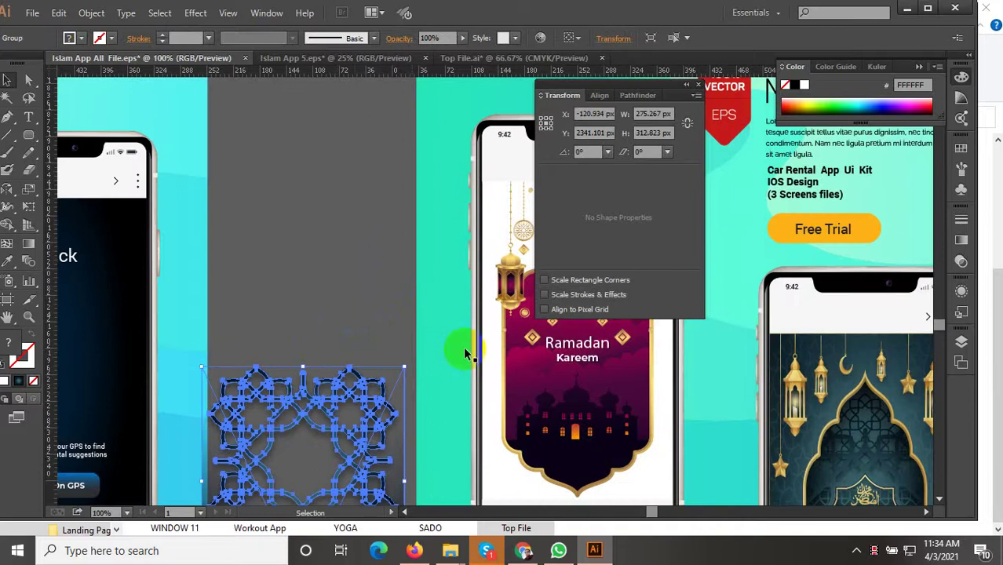
Give the left phone's screen rectangle the ornament's 40%-opacity fill and shift it about 97 px left
click(488, 356)
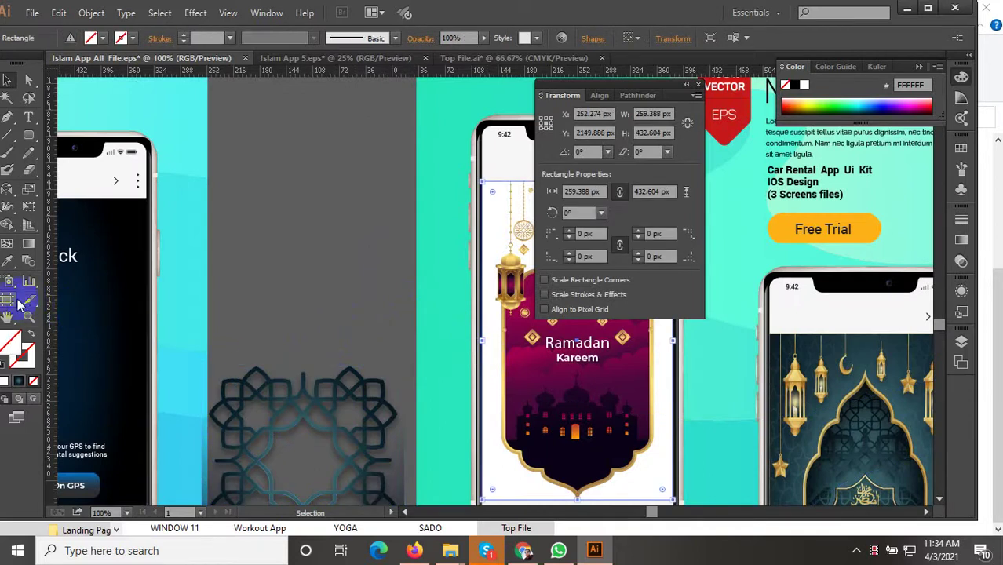
click(302, 395)
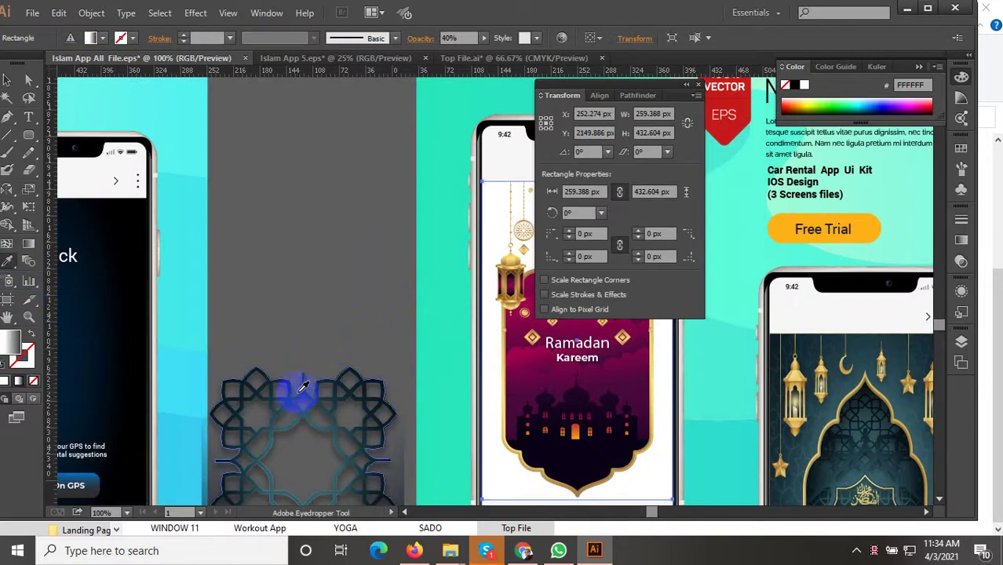
click(296, 420)
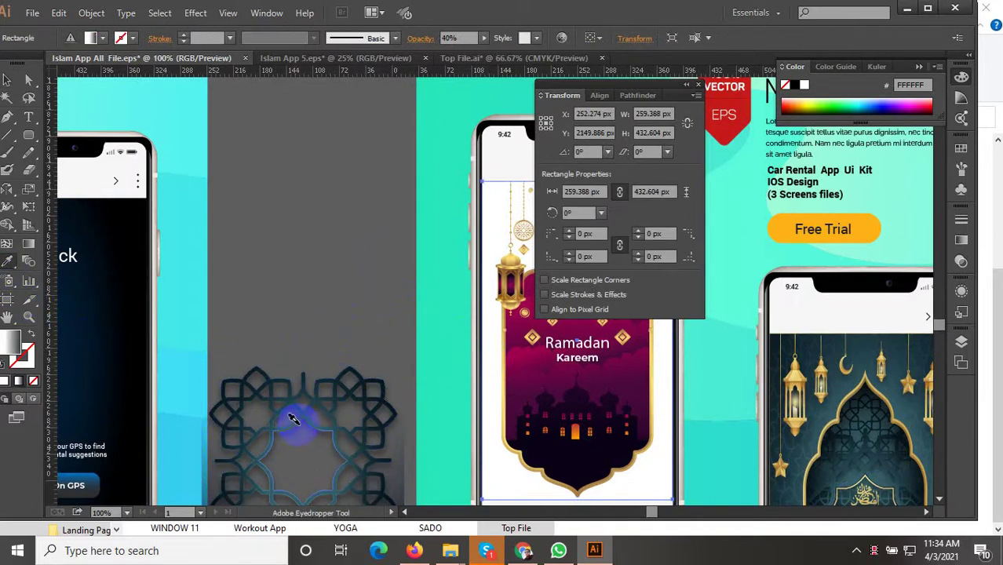
scroll(287, 329, down, 3)
scroll(148, 216, up, 3)
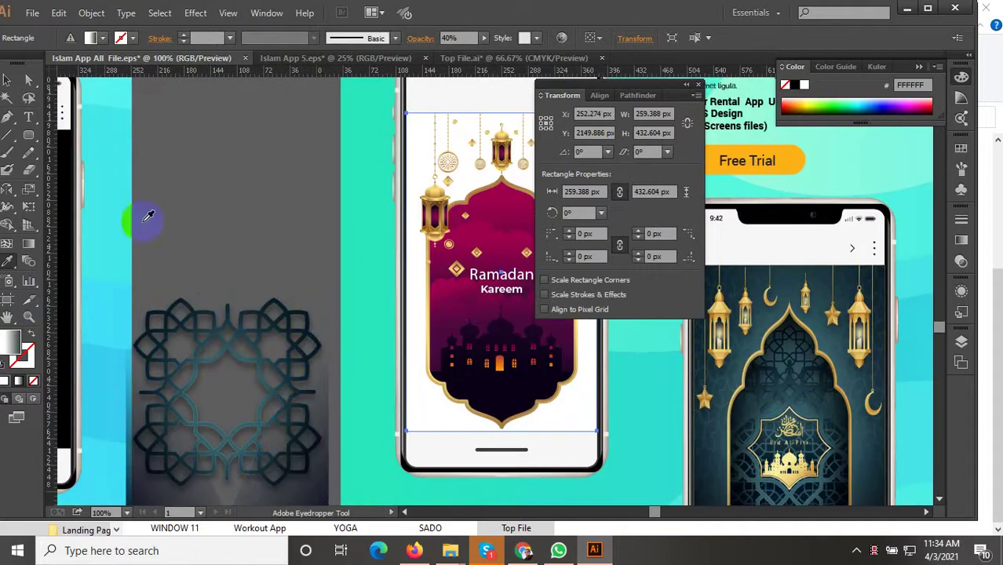
key(v)
drag(424, 379, 346, 377)
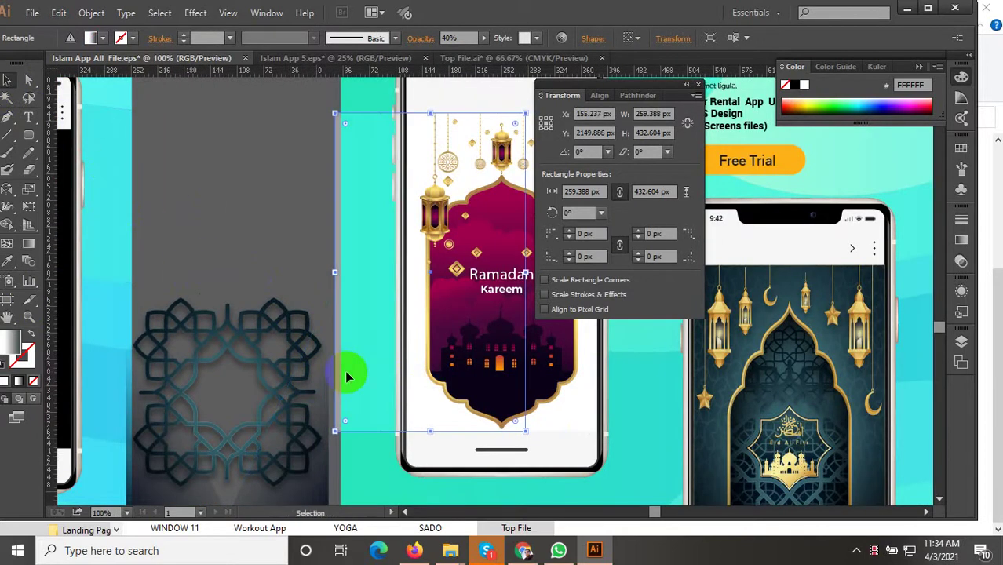
Select the dark geometric ornament beside the phone mockup and ungroup it
click(345, 375)
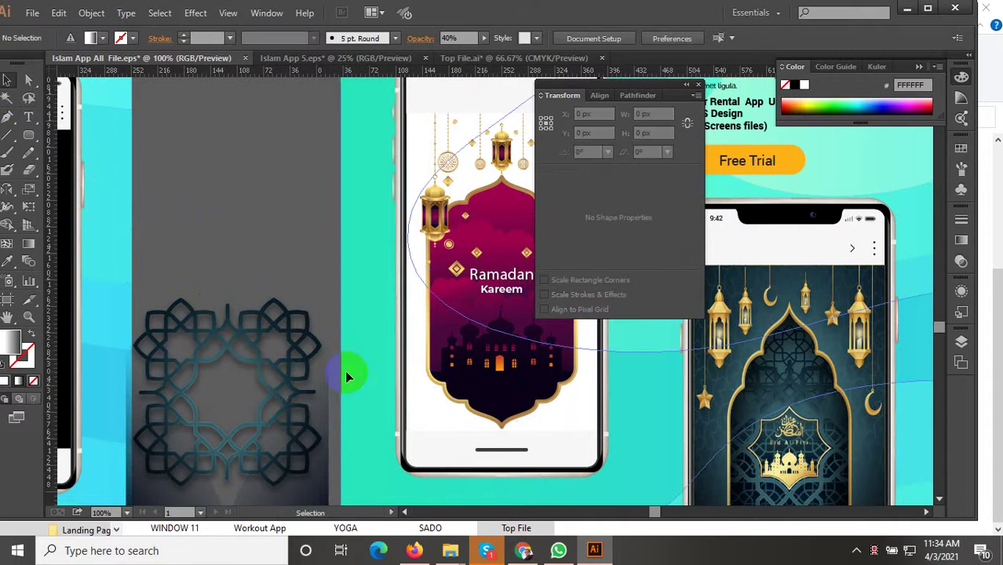
click(445, 424)
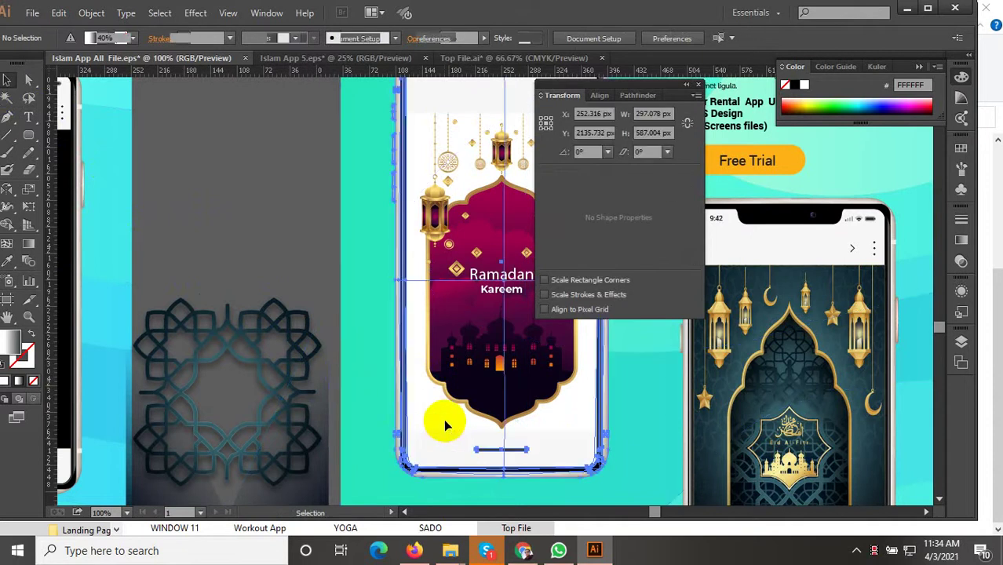
shift+click(440, 425)
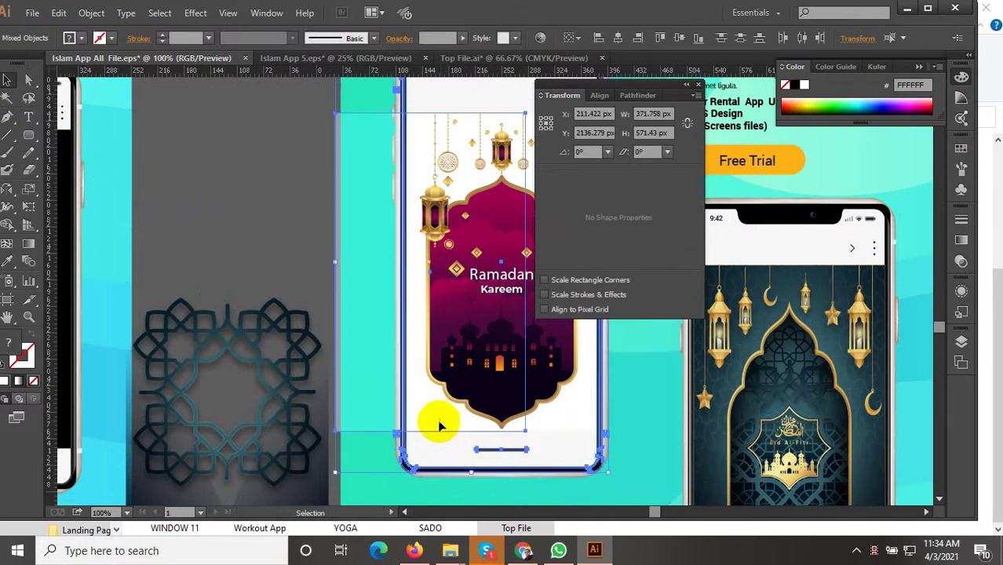
click(350, 378)
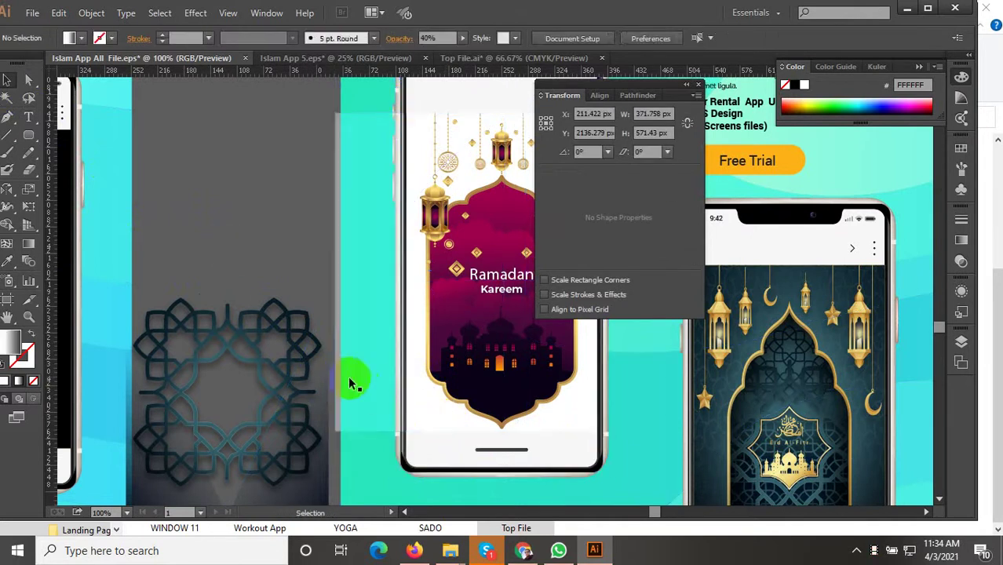
click(145, 394)
click(191, 332)
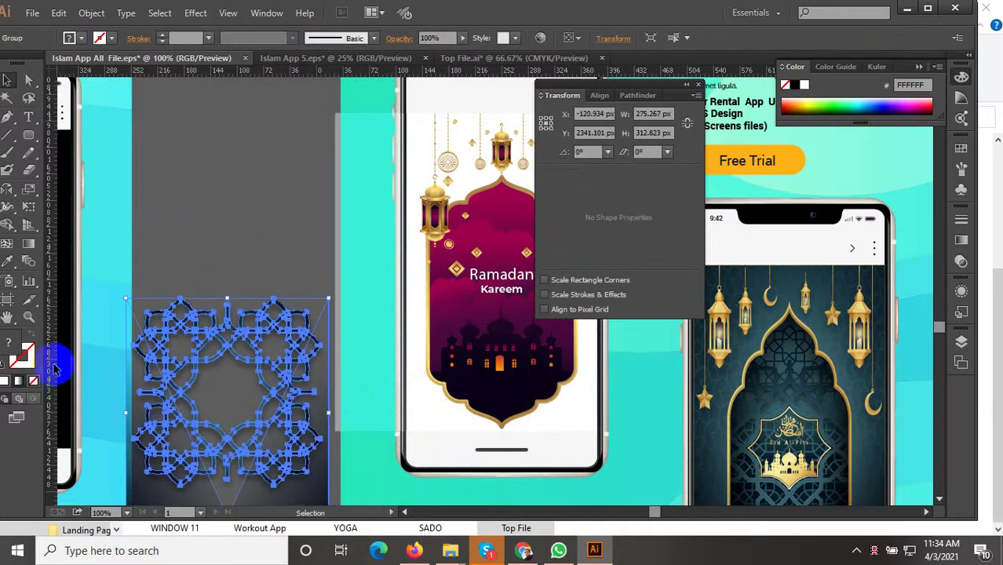
right_click(197, 331)
click(235, 414)
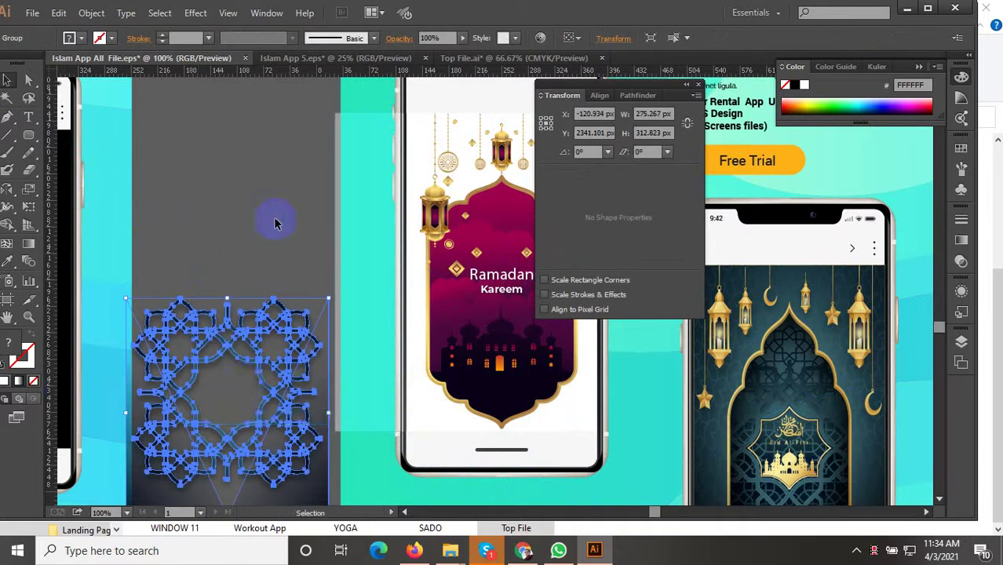
Ungroup the rotated inner ornament groups further, down to the ornament compound path
click(275, 224)
click(248, 316)
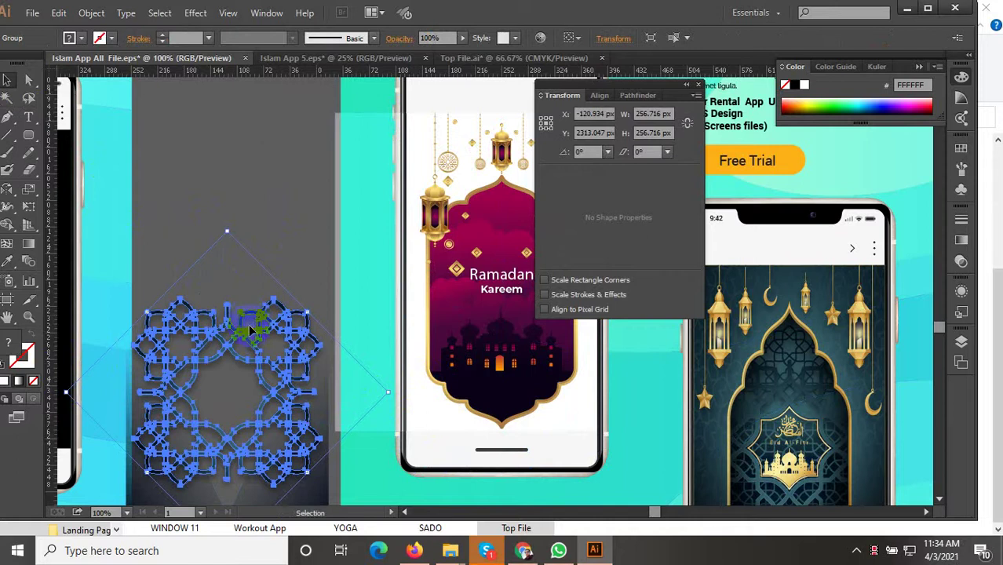
right_click(250, 328)
click(292, 410)
click(295, 225)
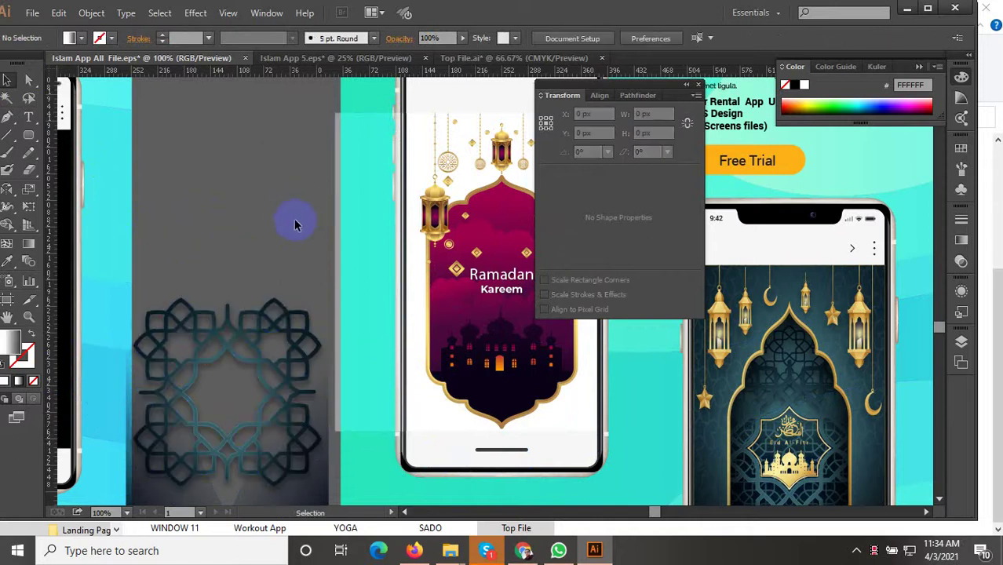
click(273, 297)
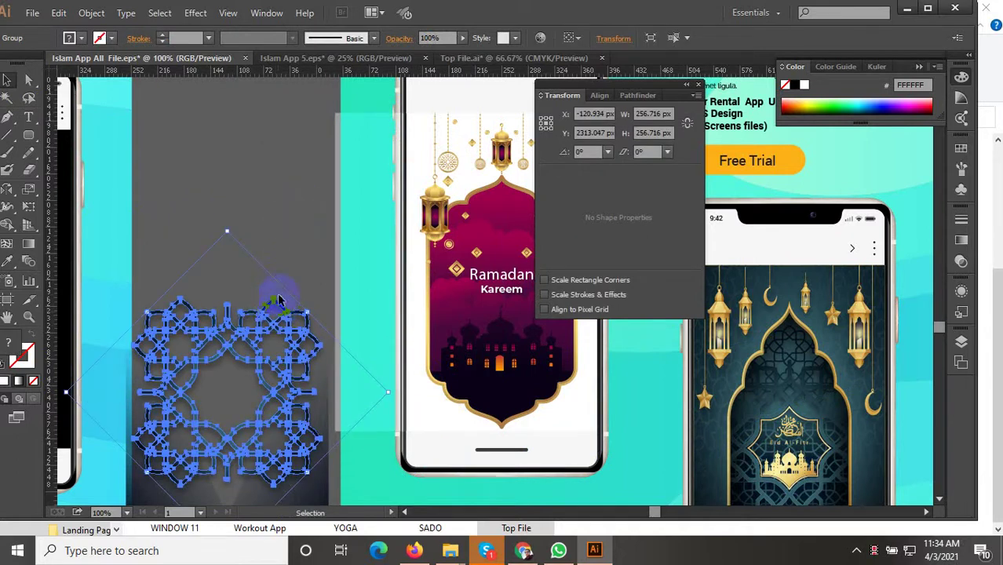
right_click(241, 317)
click(287, 405)
click(279, 271)
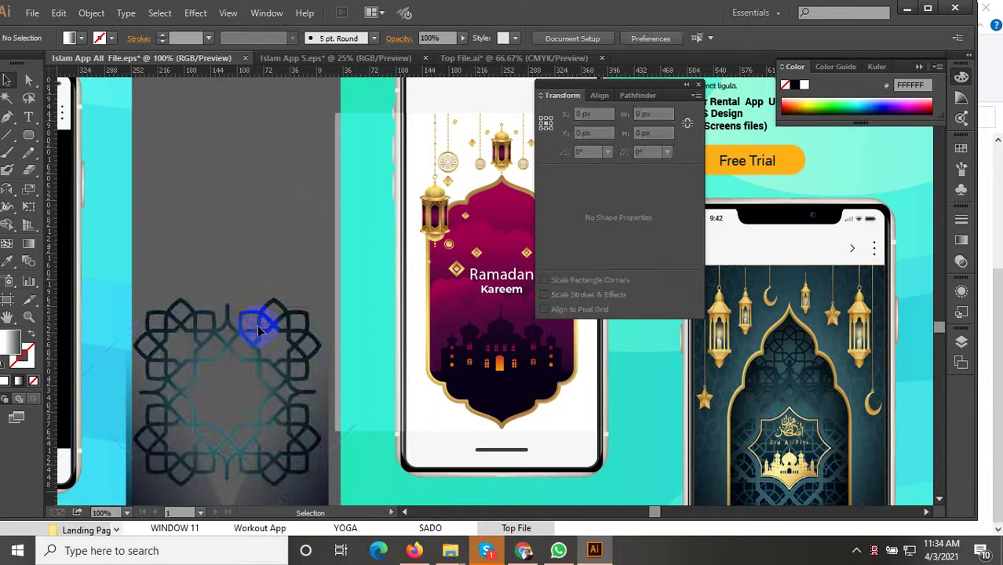
click(257, 325)
right_click(257, 325)
click(257, 325)
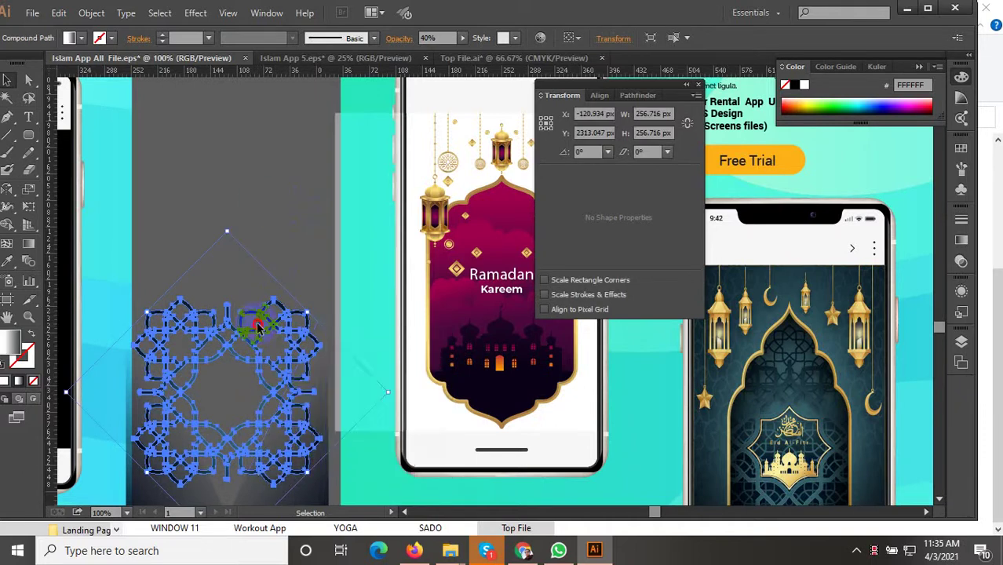
Apply the ornament's 40%-opacity grey with the Eyedropper, then reselect the ornament pattern
click(378, 306)
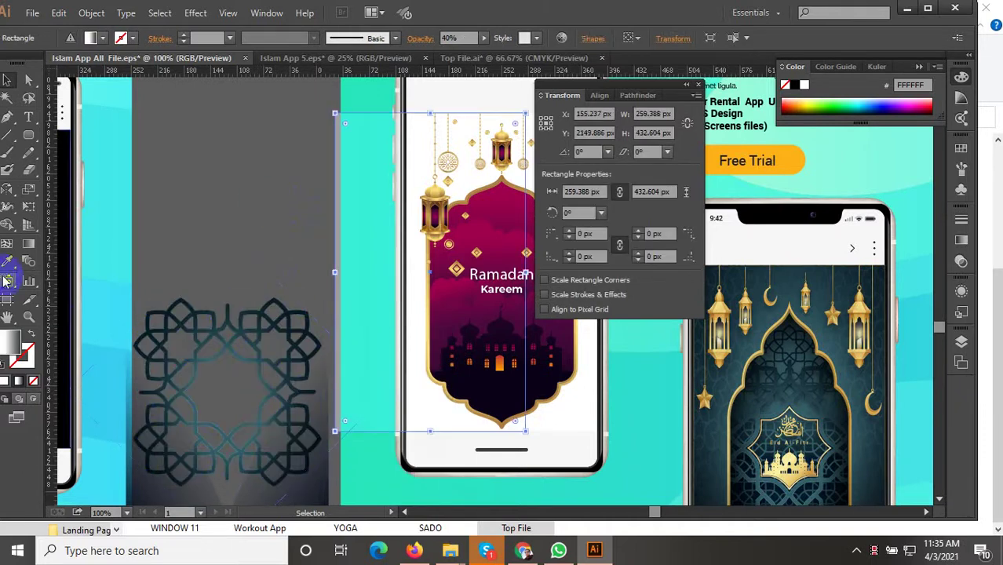
click(228, 343)
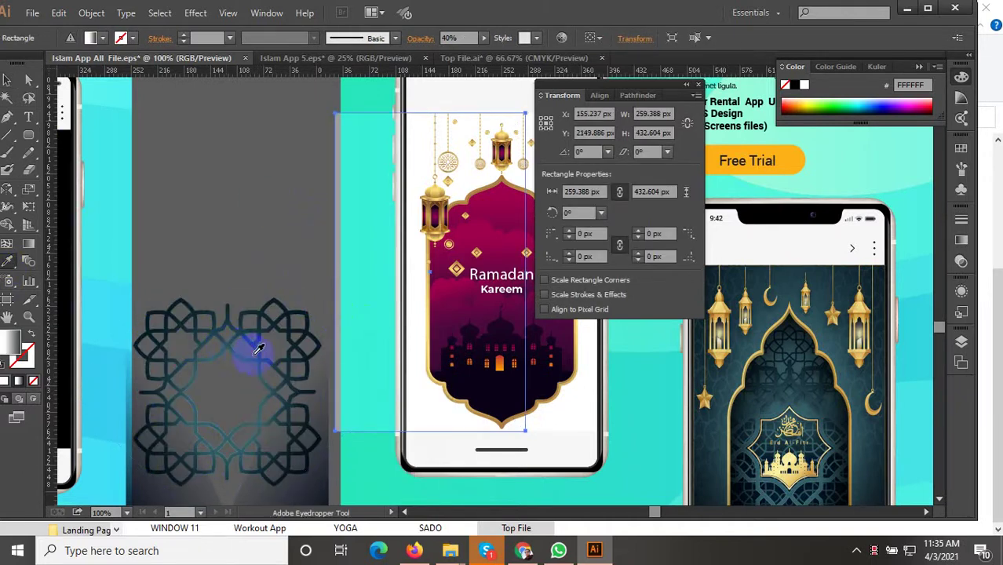
click(281, 357)
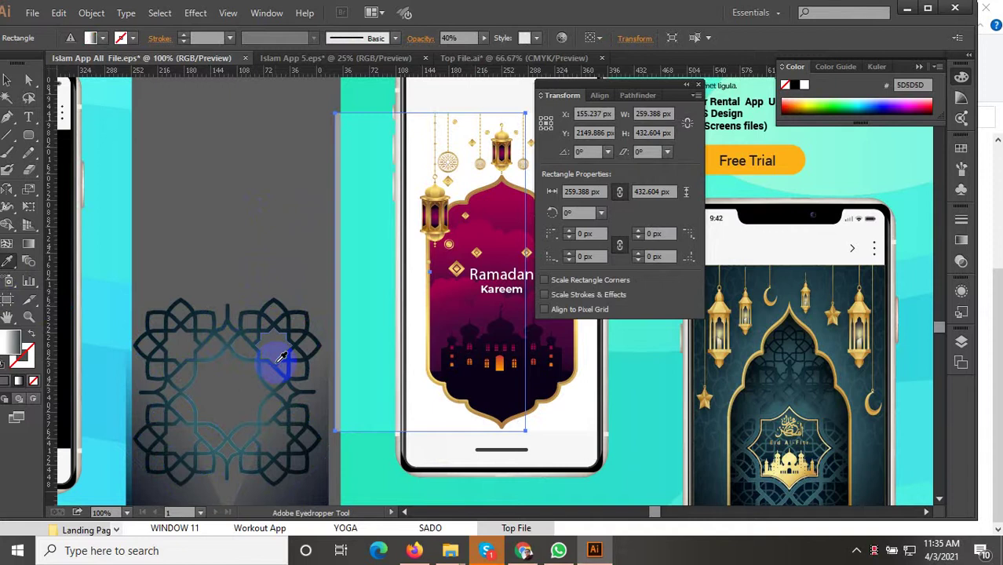
click(6, 79)
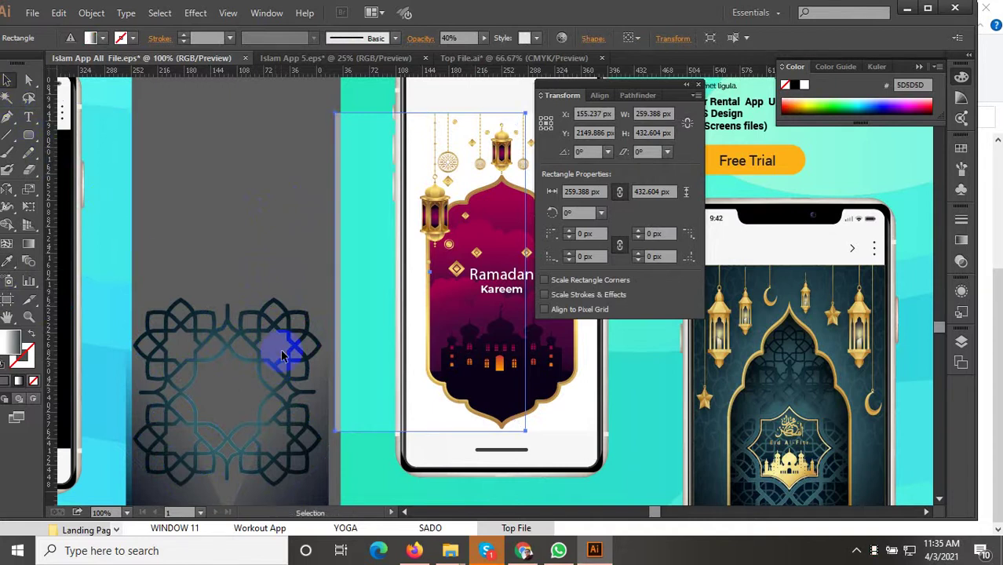
click(268, 327)
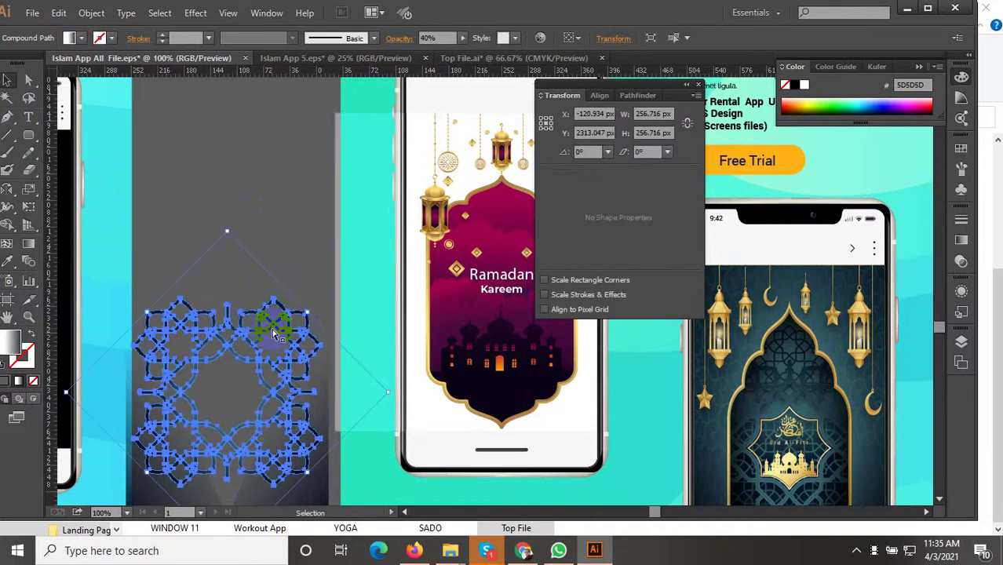
key(a)
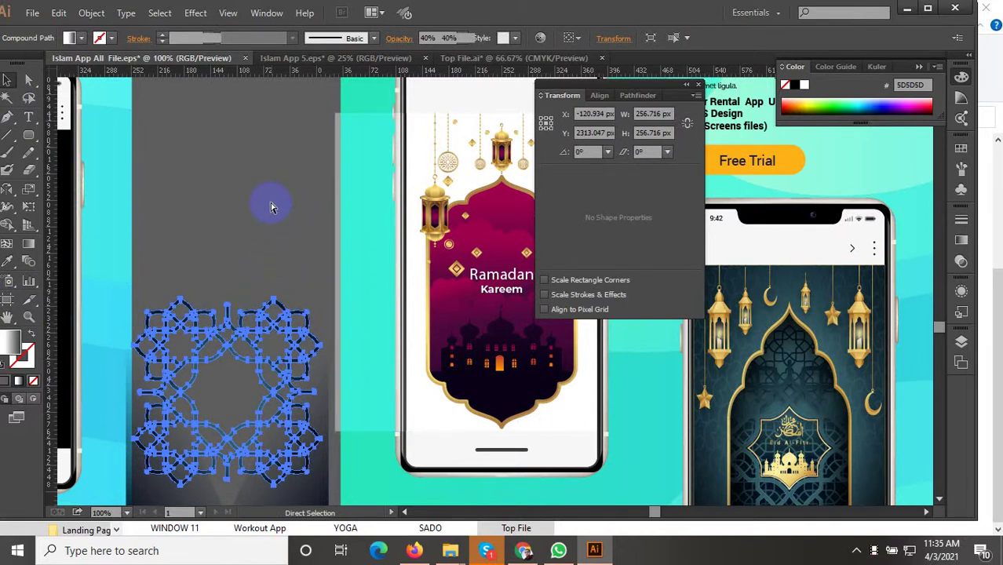
key(ctrl+z)
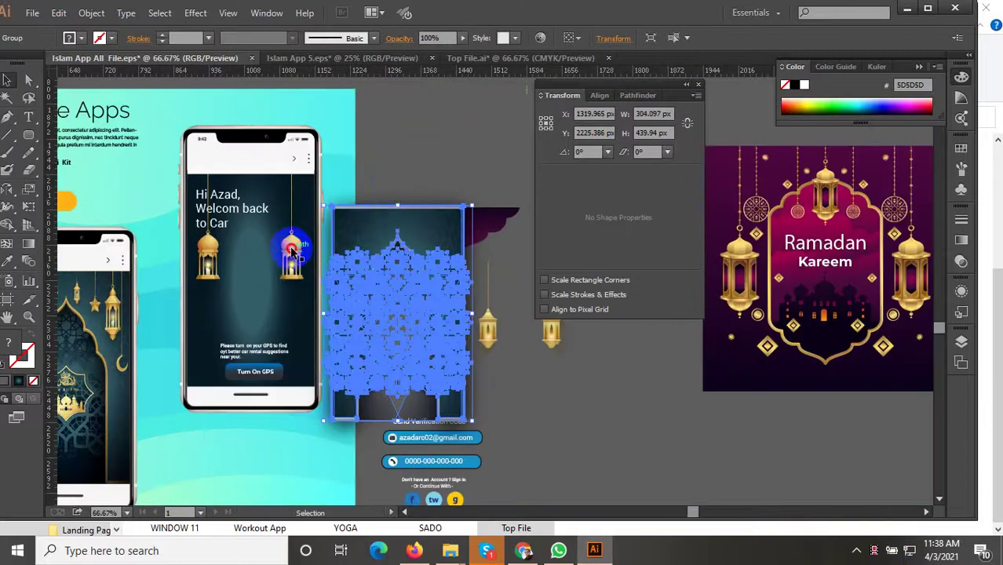
Move the left lantern into place, group both lanterns, and bring the group to front
click(291, 249)
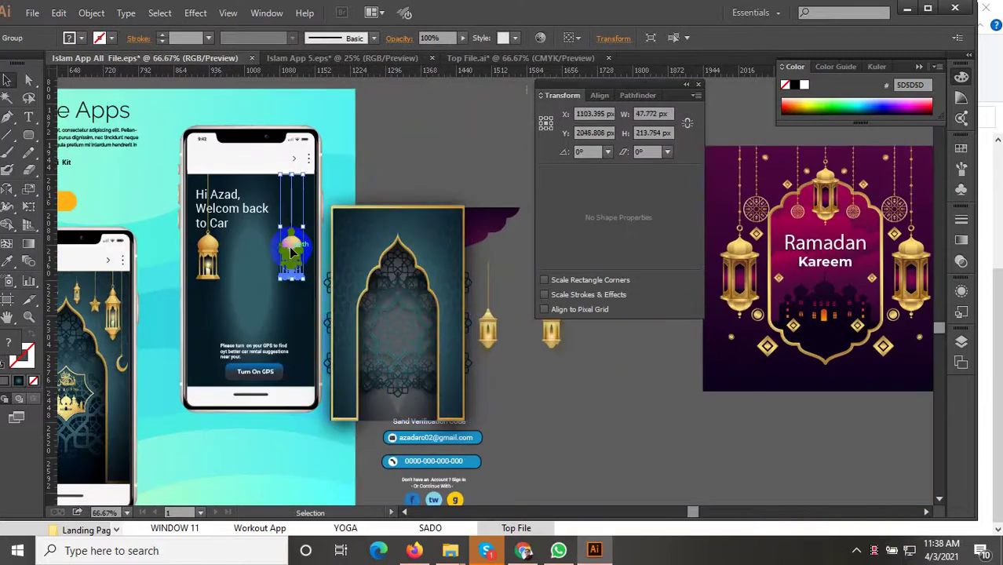
drag(225, 242, 225, 216)
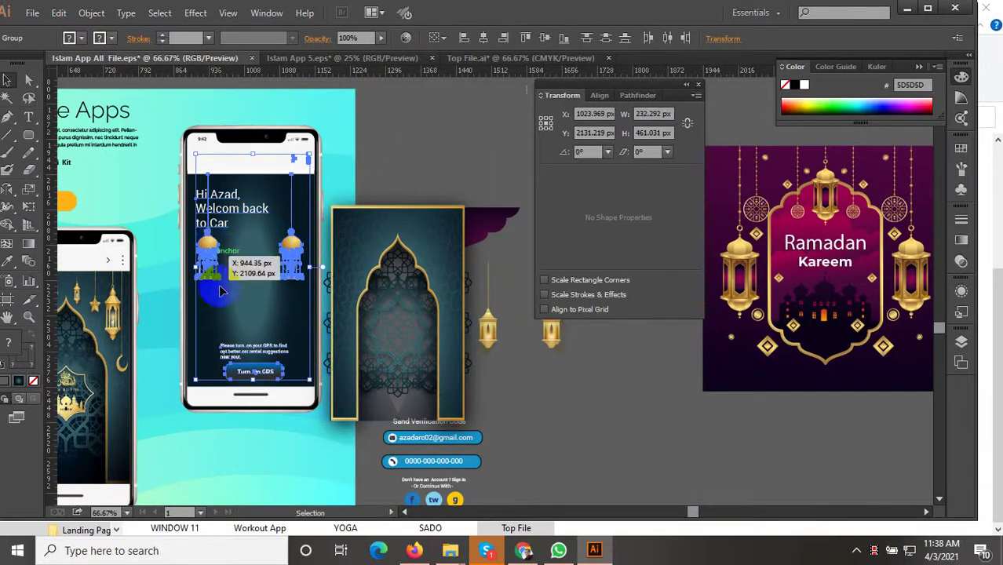
right_click(225, 216)
click(261, 279)
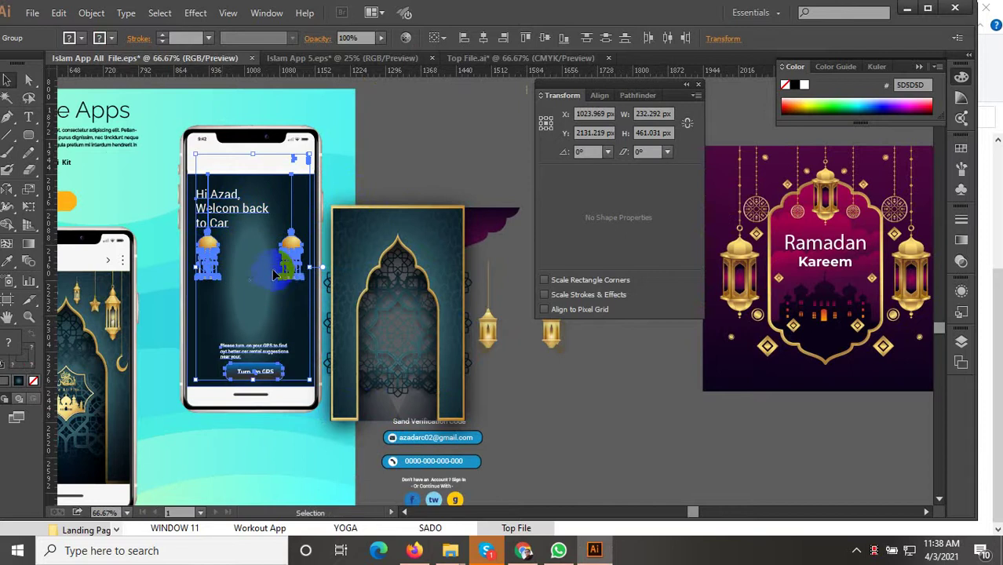
right_click(304, 248)
mouse_move(343, 367)
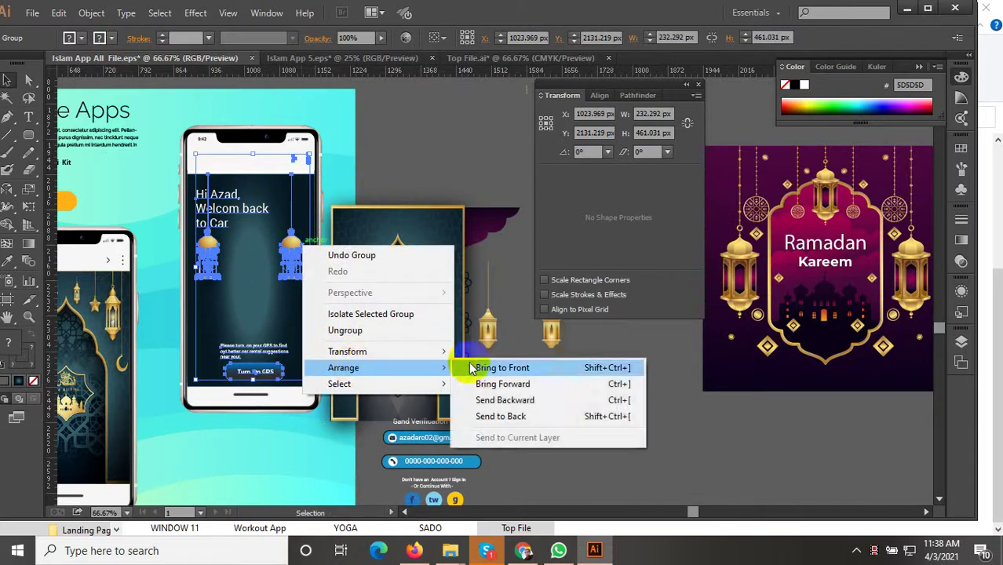
click(465, 369)
Drag the arch panel artwork over the phone's welcome screen
scroll(259, 285, up, 3)
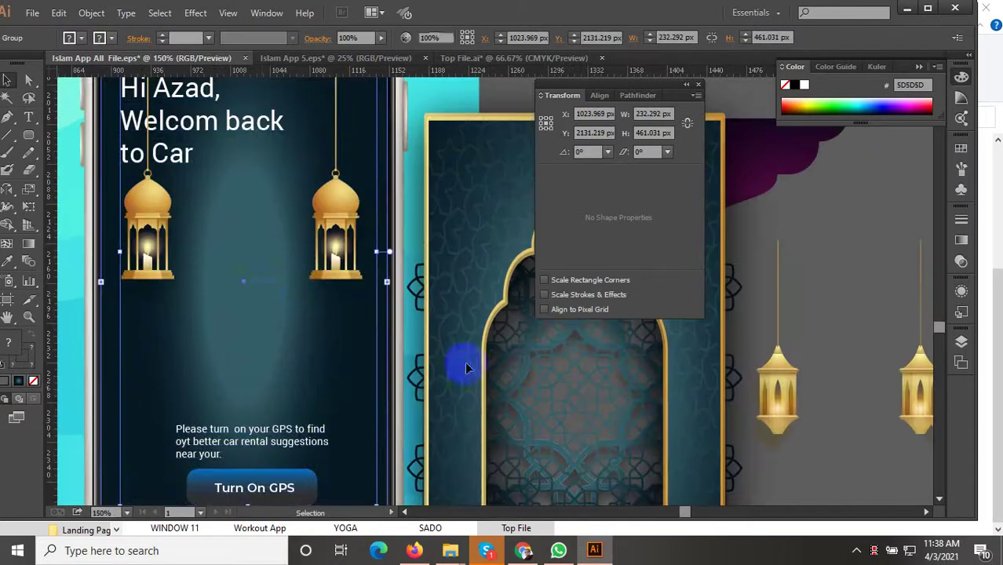
click(447, 302)
scroll(453, 267, down, 4)
mouse_move(453, 267)
mouse_down()
mouse_move(309, 404)
mouse_move(311, 393)
mouse_up()
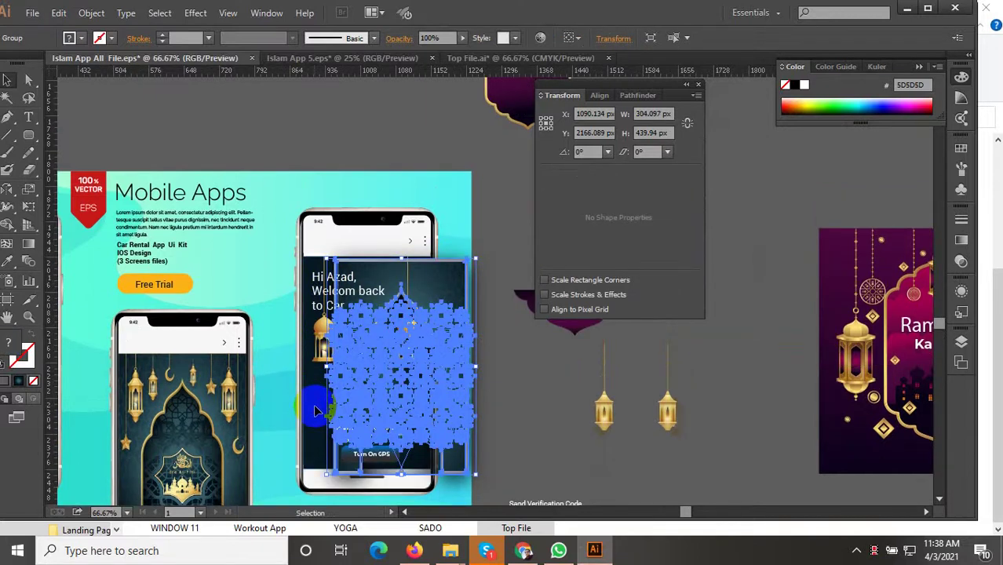
Delete the dark background rectangle behind the greeting text
click(308, 420)
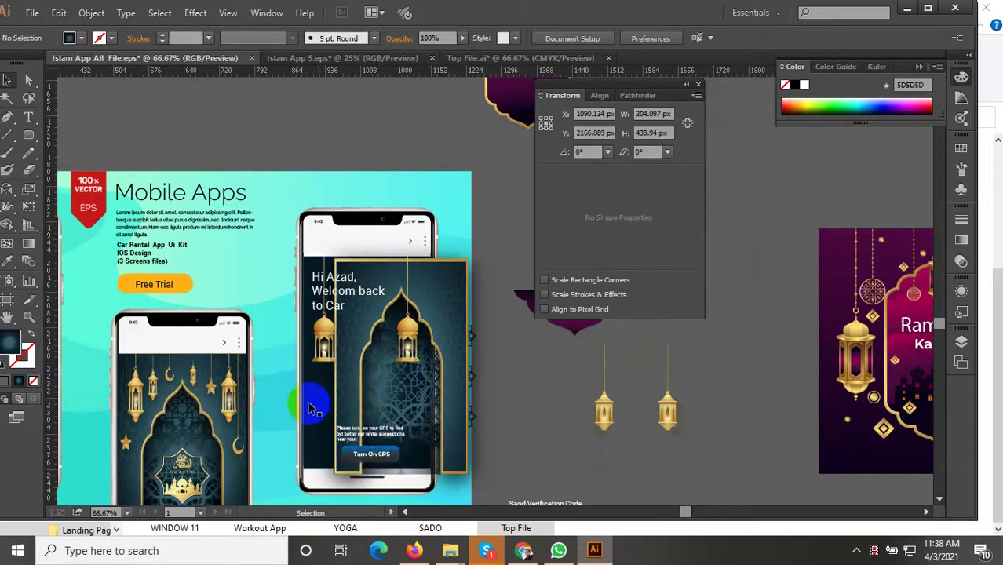
click(309, 408)
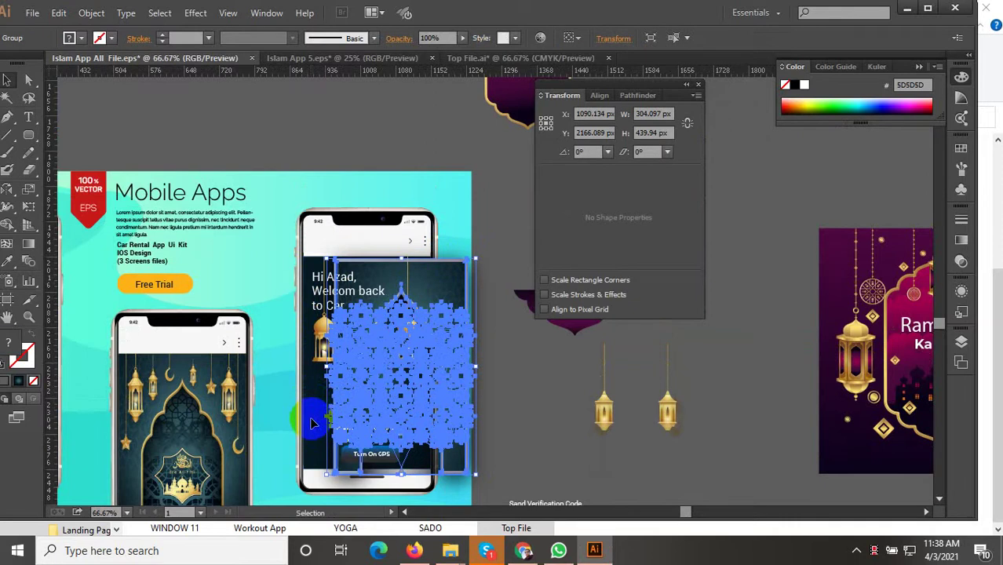
drag(383, 369, 416, 367)
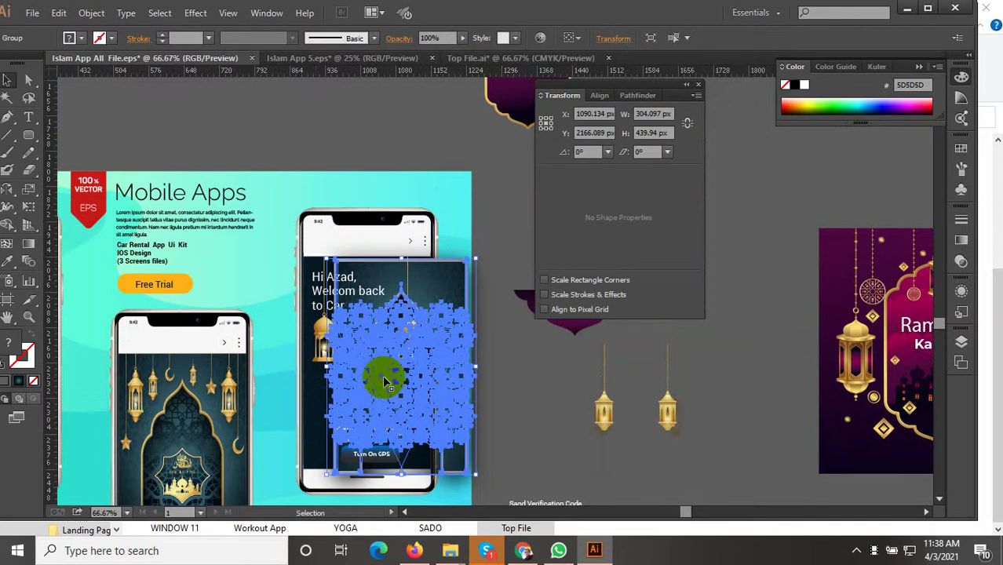
click(322, 398)
key(Delete)
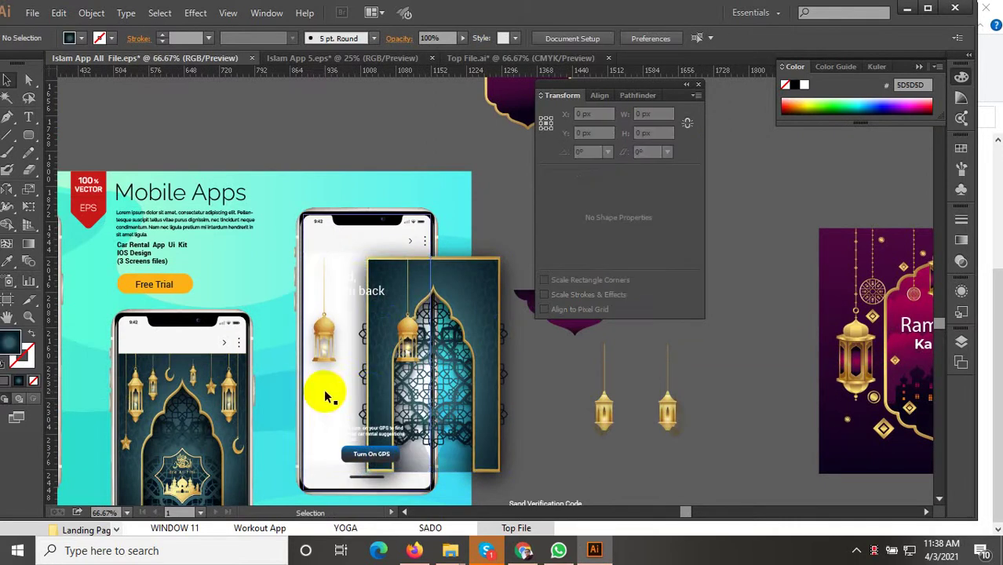
Move the arch artwork left onto the screen and shrink it to the screen width
click(360, 381)
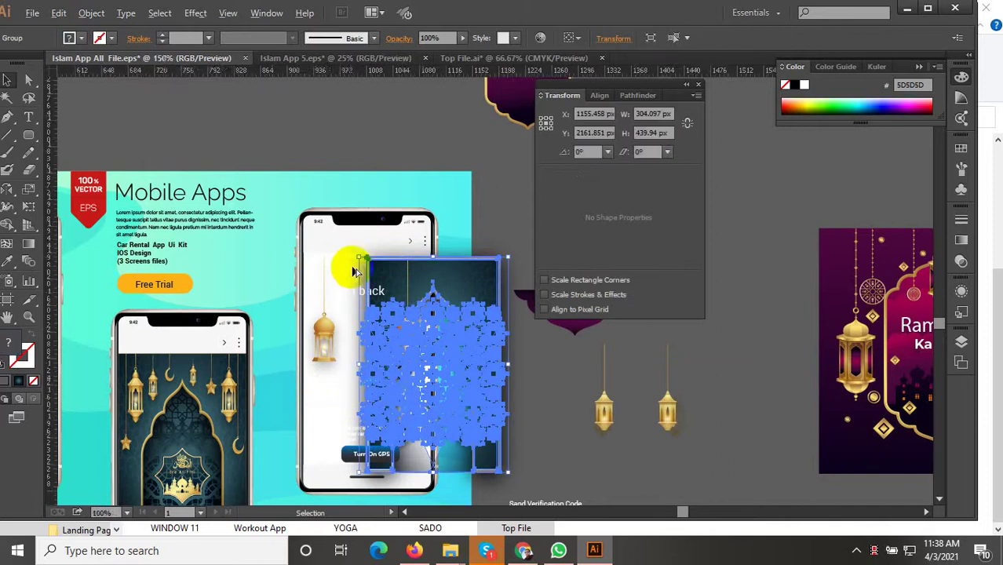
scroll(347, 265, up, 2)
drag(361, 261, 263, 260)
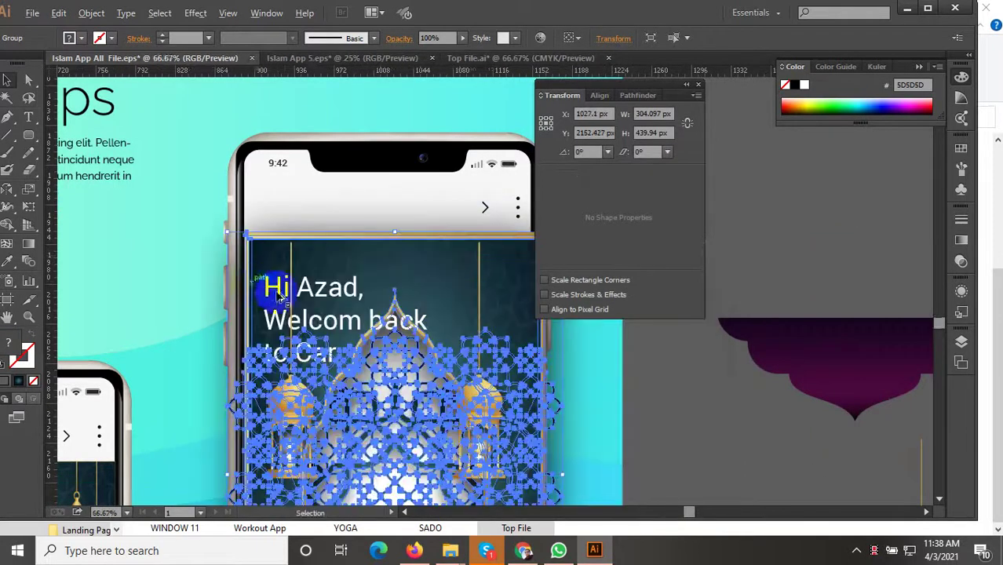
scroll(343, 425, down, 1)
scroll(344, 424, up, 2)
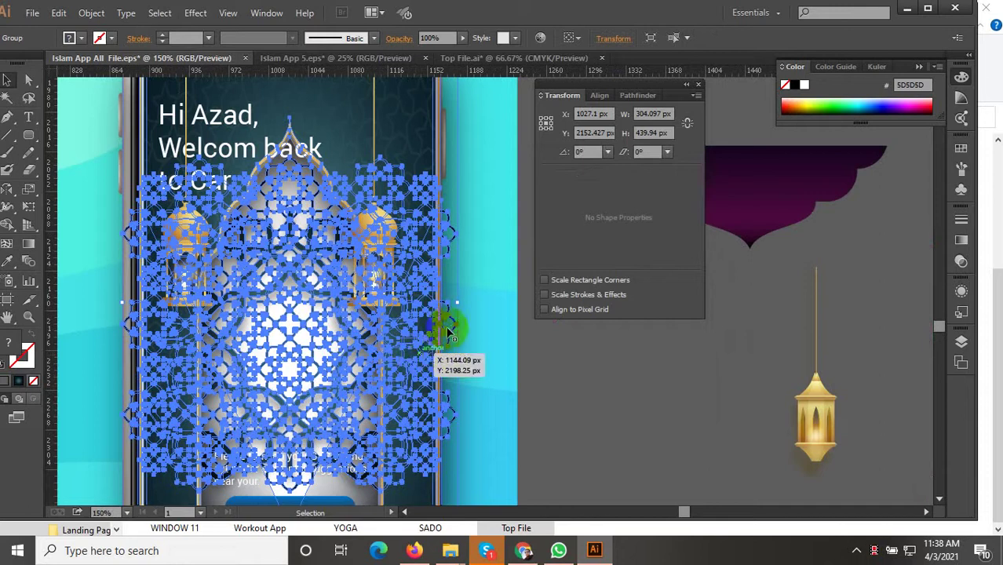
drag(458, 304, 431, 306)
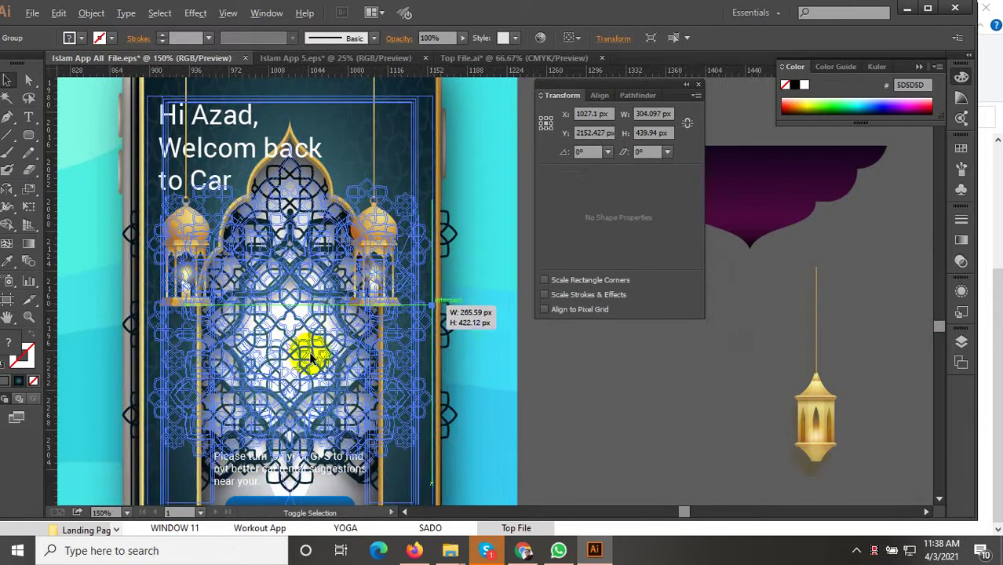
scroll(312, 360, down, 1)
drag(312, 360, 318, 357)
Align the arch's top-left with the screen and stretch it to about 287×415 px, above the GPS button
click(529, 421)
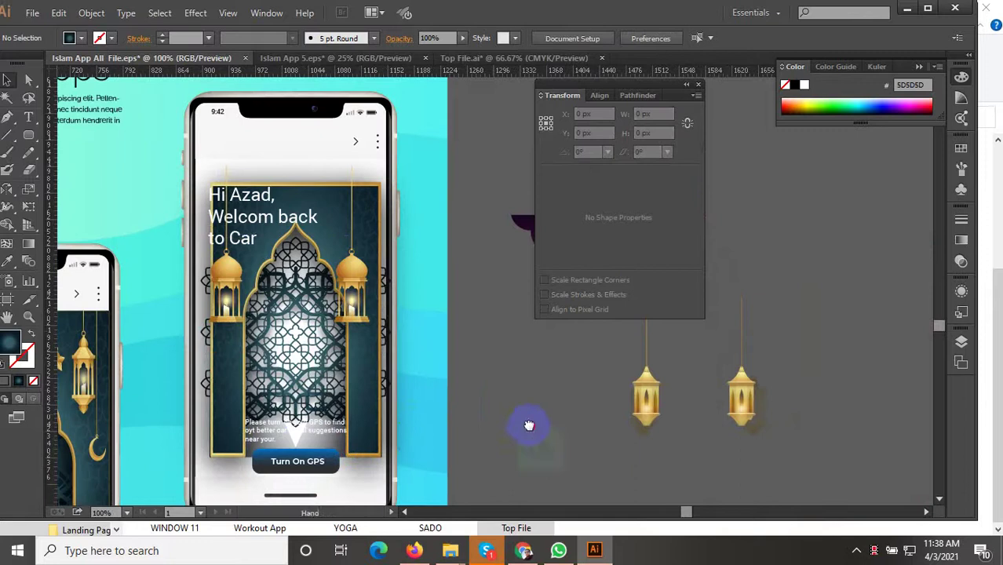
scroll(501, 358, down, 2)
click(438, 365)
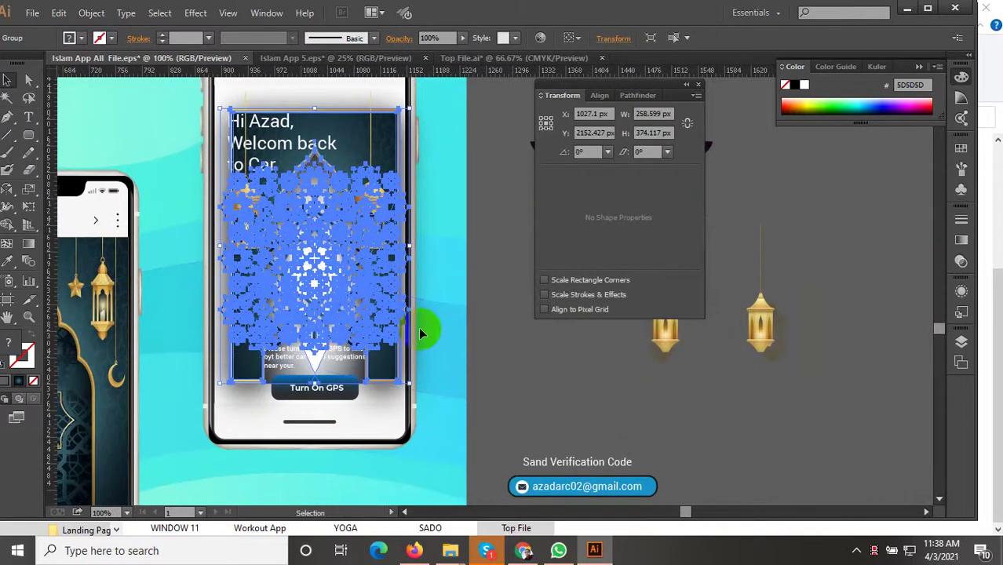
scroll(314, 298, up, 1)
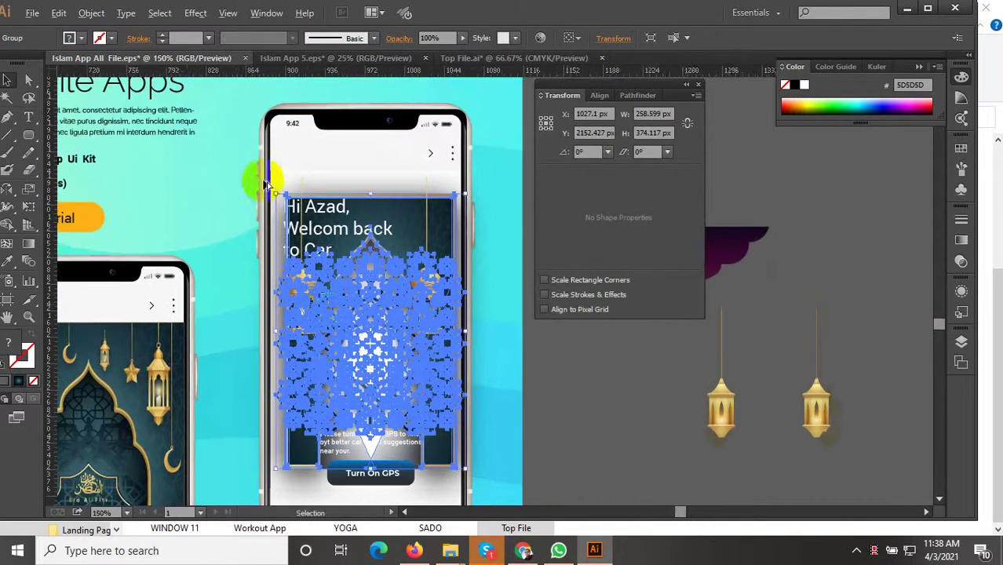
scroll(268, 179, up, 1)
mouse_move(290, 196)
mouse_down()
mouse_move(314, 216)
mouse_move(292, 204)
mouse_up()
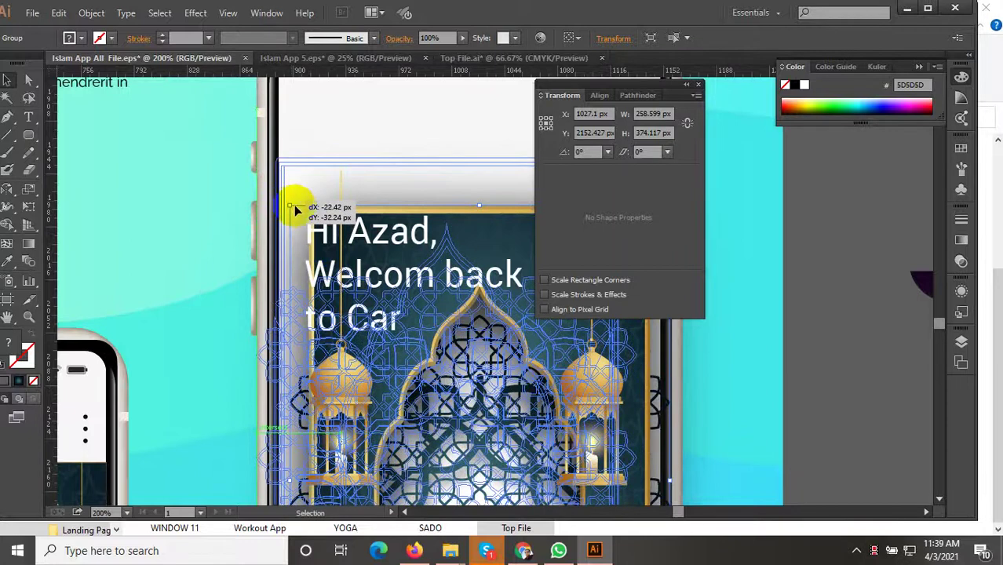
drag(232, 229, 233, 227)
scroll(325, 280, up, 1)
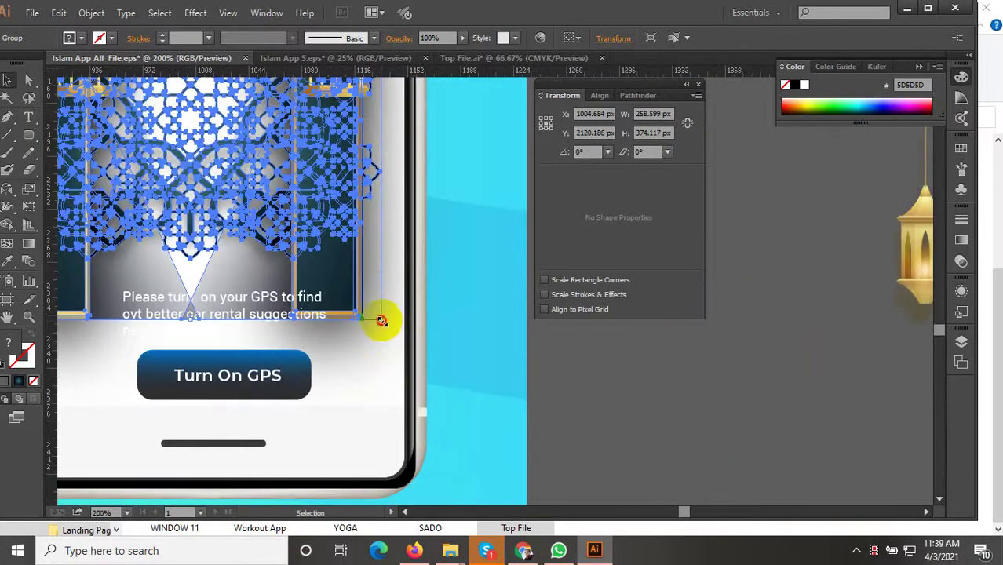
mouse_move(381, 320)
mouse_down()
mouse_move(422, 423)
mouse_move(395, 444)
mouse_up()
scroll(532, 490, down, 2)
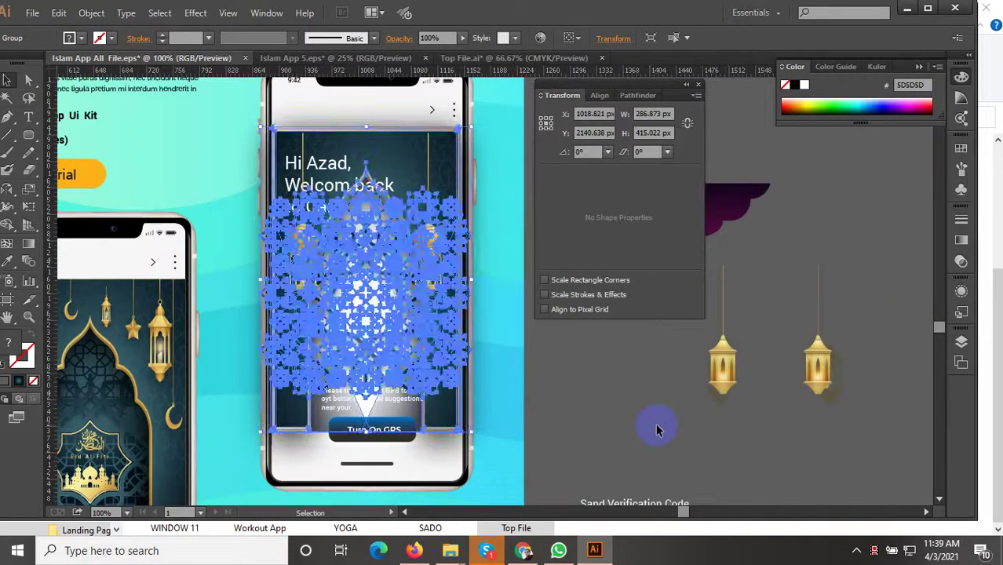
click(654, 423)
click(408, 297)
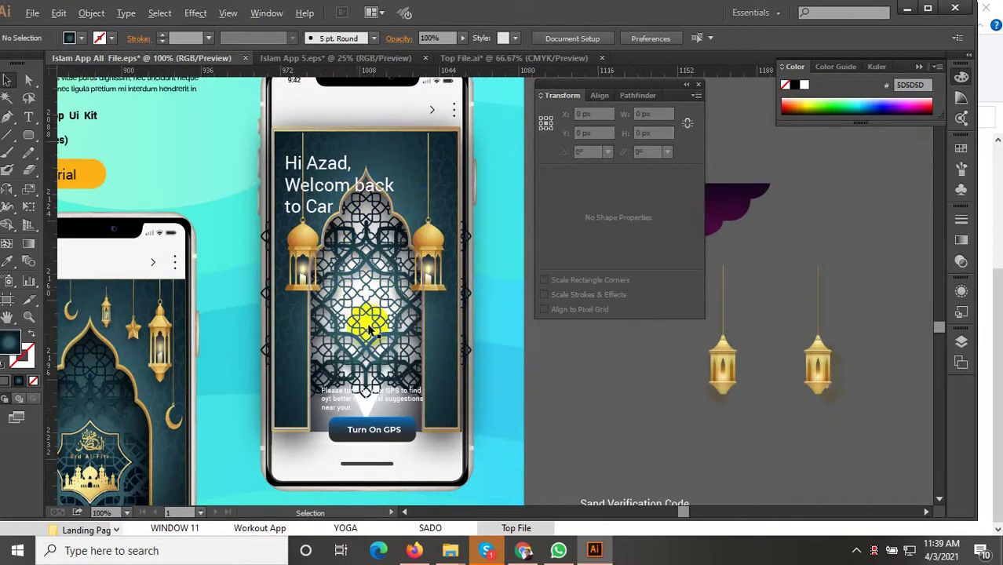
Select the whole lattice pattern group and shift it right and down
key(a)
click(373, 369)
scroll(374, 369, up, 3)
scroll(369, 365, down, 3)
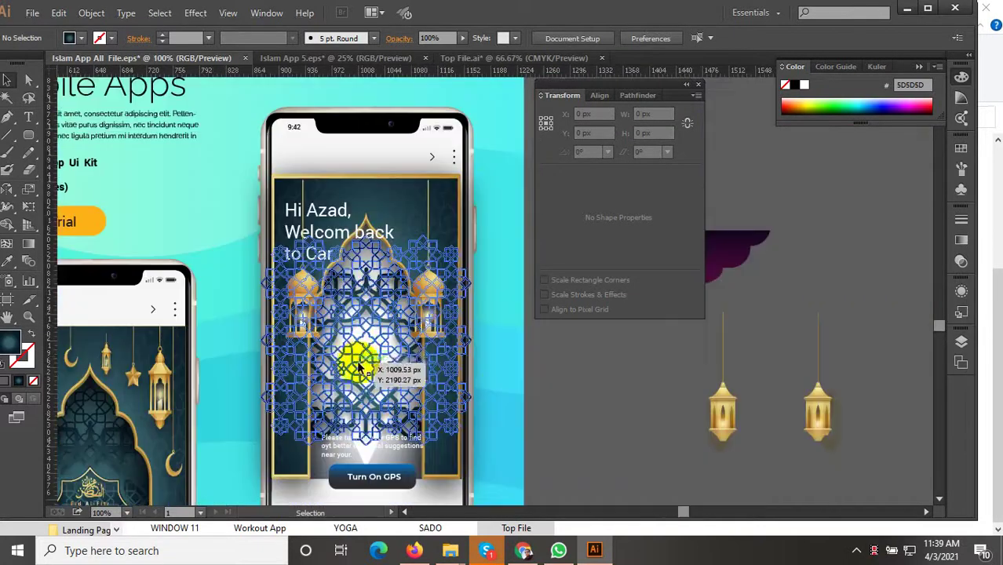
click(460, 422)
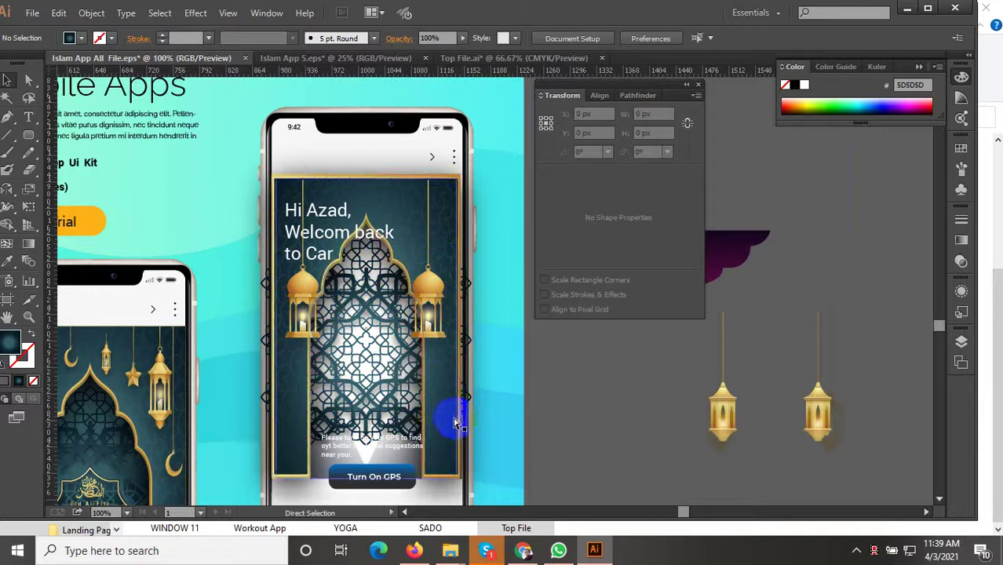
click(442, 429)
click(439, 428)
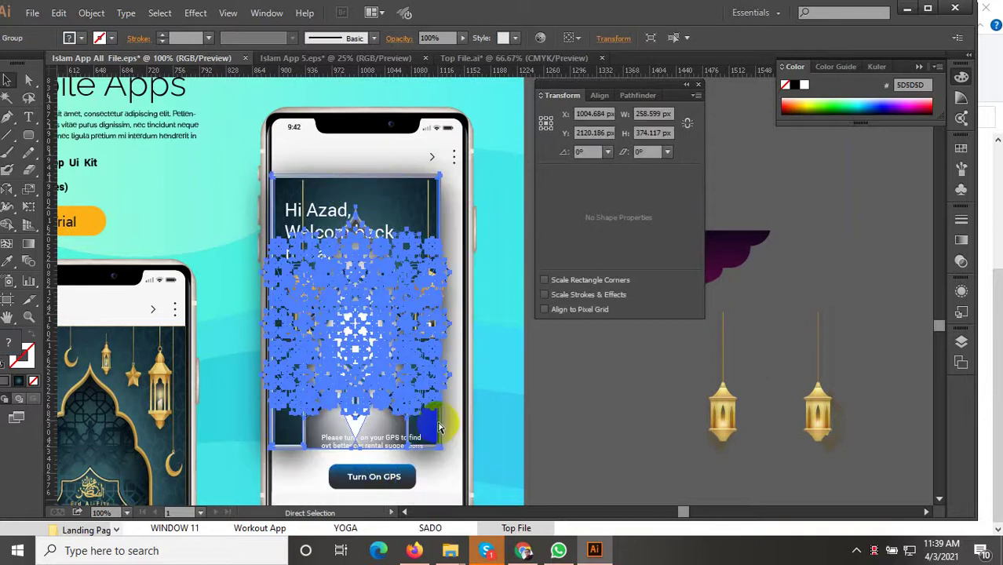
drag(438, 428, 440, 430)
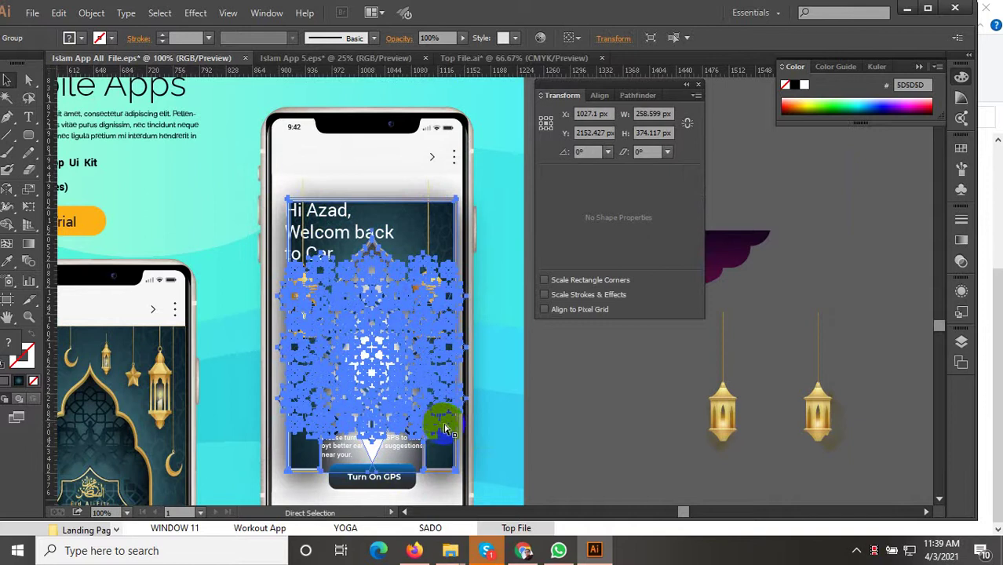
drag(488, 420, 347, 394)
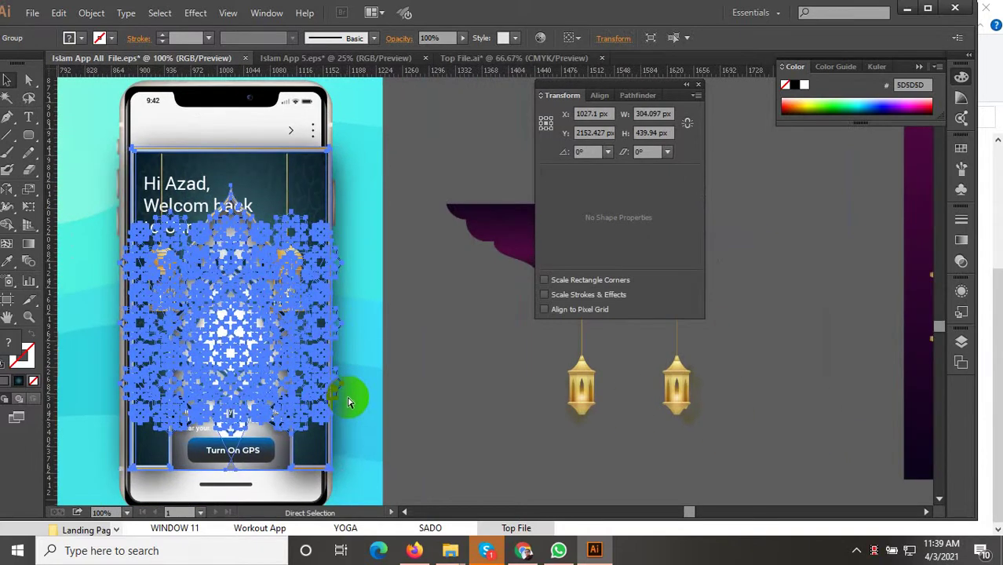
drag(350, 403, 351, 408)
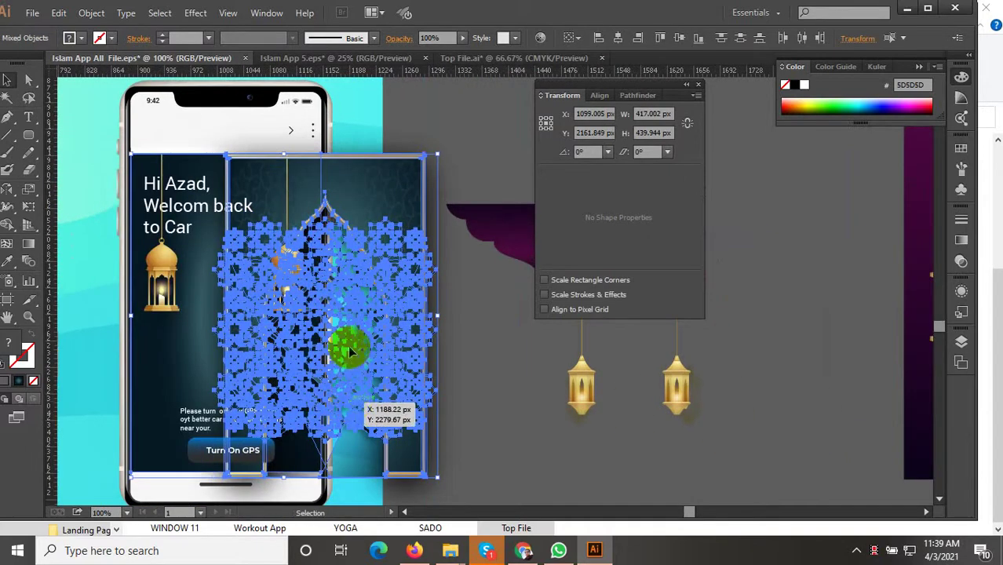
Reselect only the lattice group and drag it right, then back over the phone screen
scroll(415, 329, up, 1)
shift+click(424, 322)
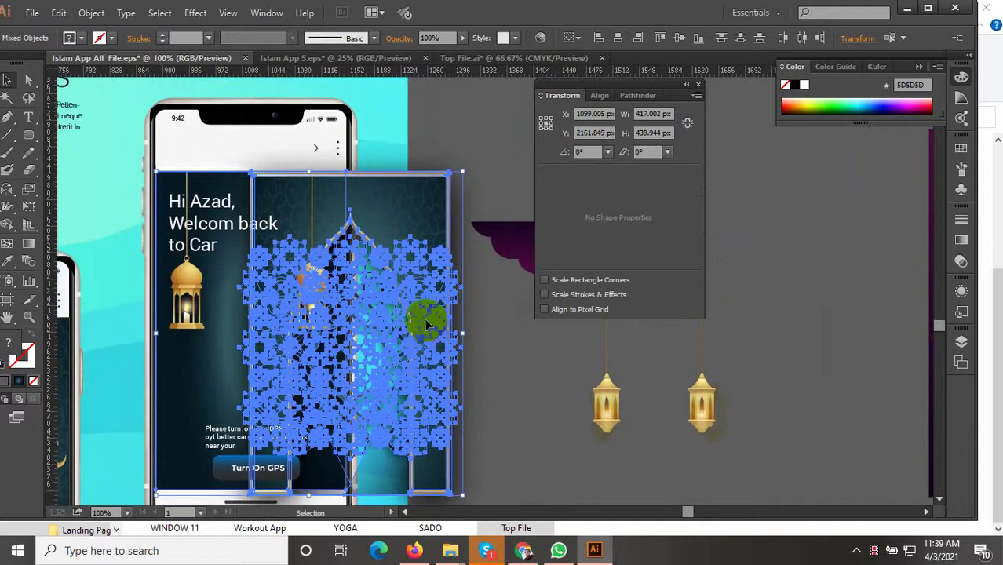
click(496, 402)
click(424, 336)
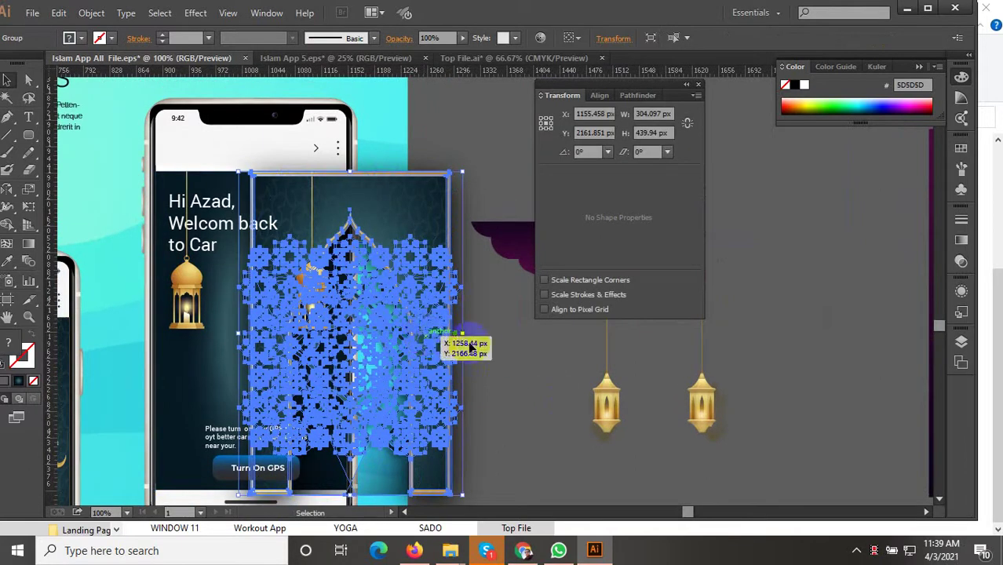
mouse_move(440, 339)
mouse_down()
mouse_move(500, 341)
mouse_move(510, 361)
mouse_move(358, 351)
mouse_move(530, 346)
mouse_up()
drag(448, 264, 243, 258)
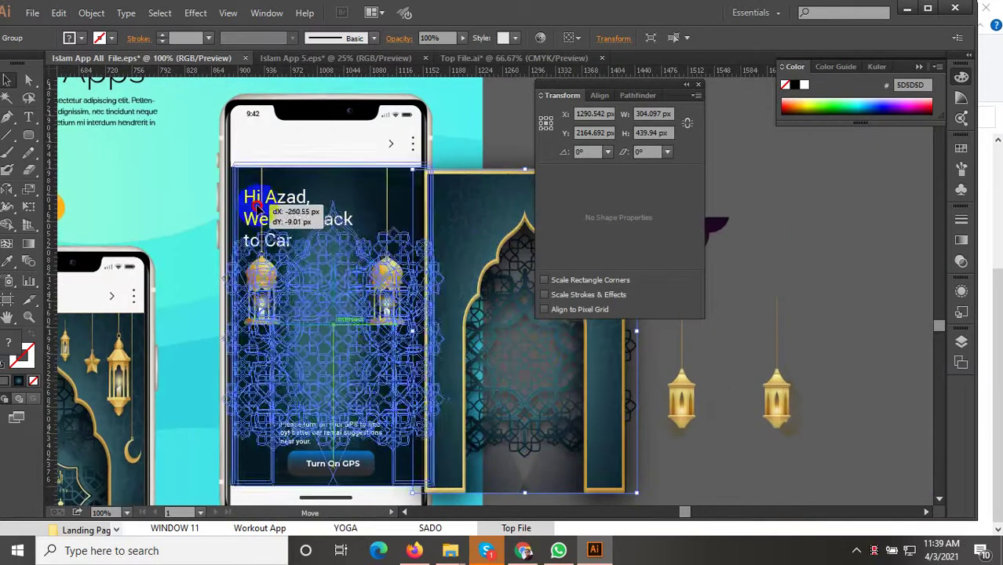
Snap the lattice pattern's corner to the screen frame's top-left corner
scroll(238, 157, up, 8)
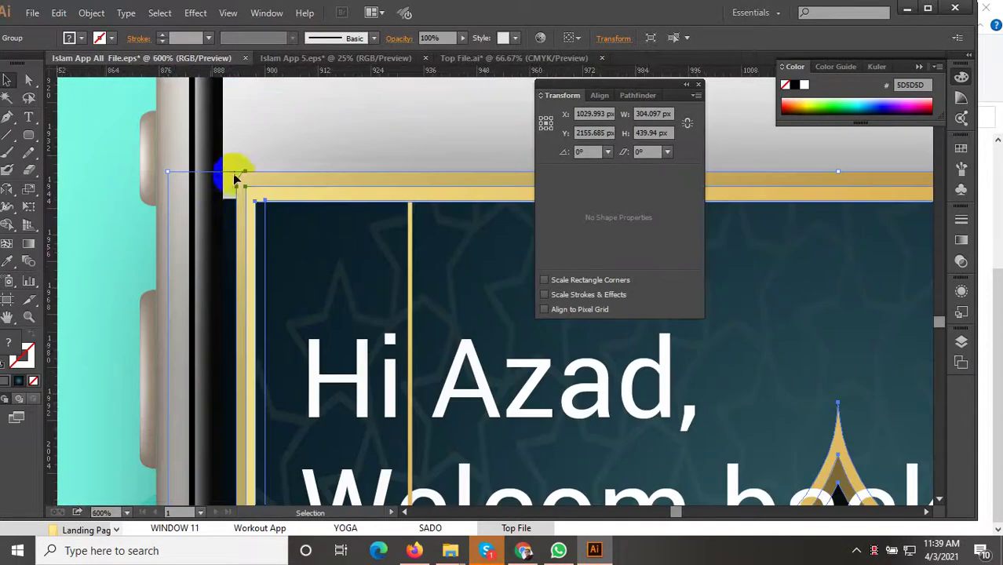
scroll(234, 198, up, 2)
drag(281, 166, 236, 238)
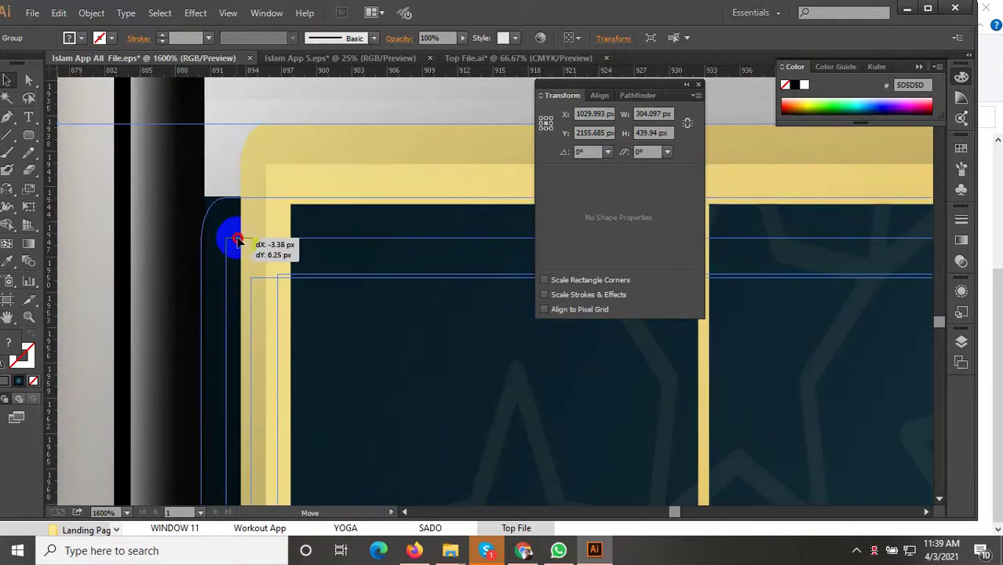
drag(235, 237, 212, 243)
scroll(181, 224, down, 5)
scroll(236, 275, down, 3)
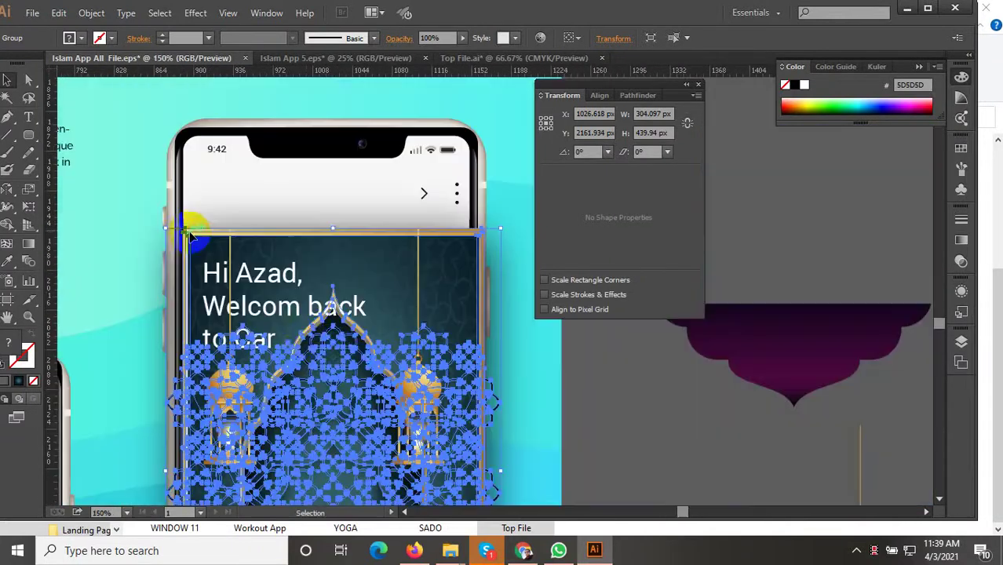
scroll(311, 345, up, 1)
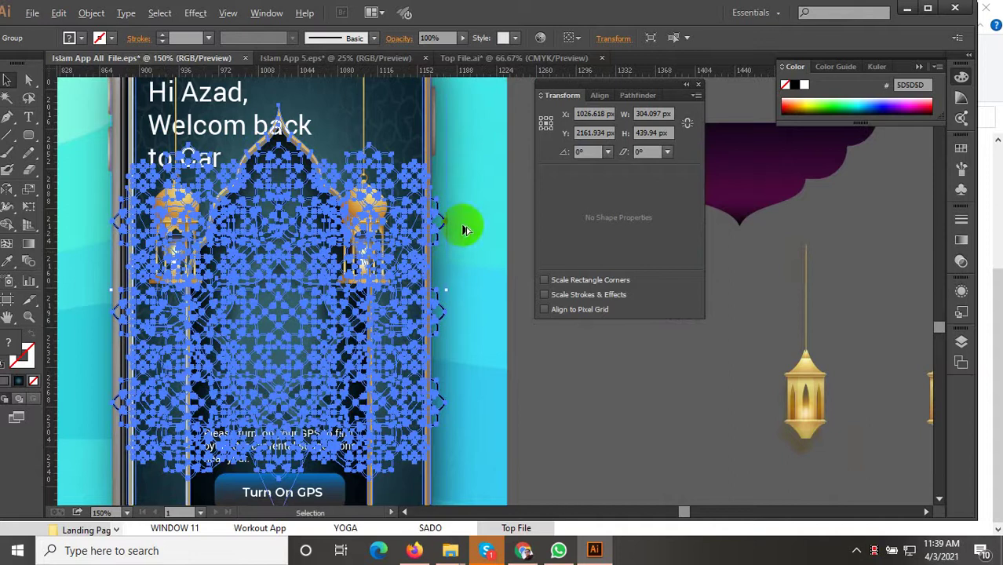
scroll(441, 338, up, 1)
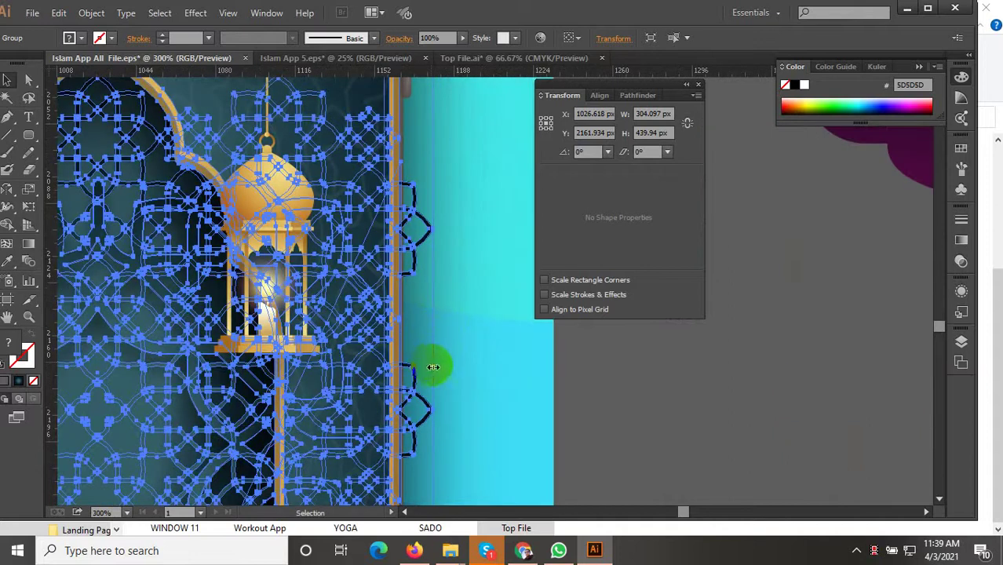
Narrow the lattice pattern from its right edge to 291.392 px wide to fit the screen
mouse_move(434, 367)
mouse_down()
mouse_move(375, 363)
mouse_move(435, 369)
mouse_up()
scroll(369, 365, up, 3)
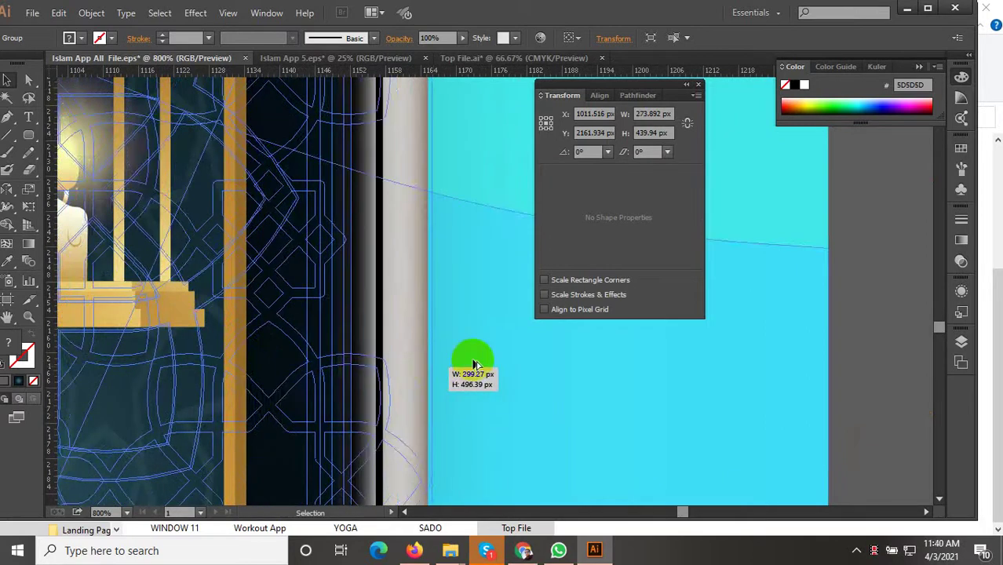
drag(475, 364, 474, 360)
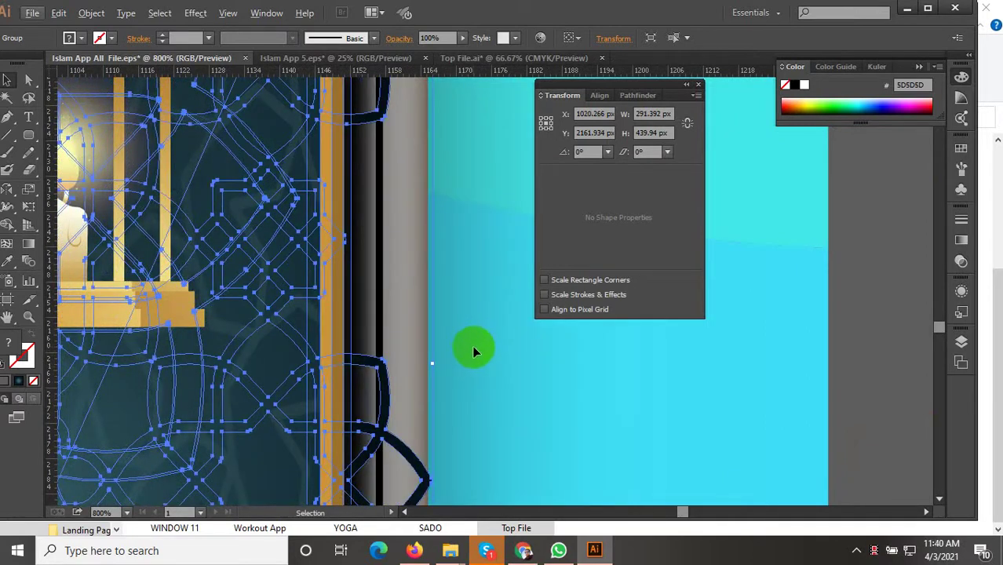
key(ctrl+0)
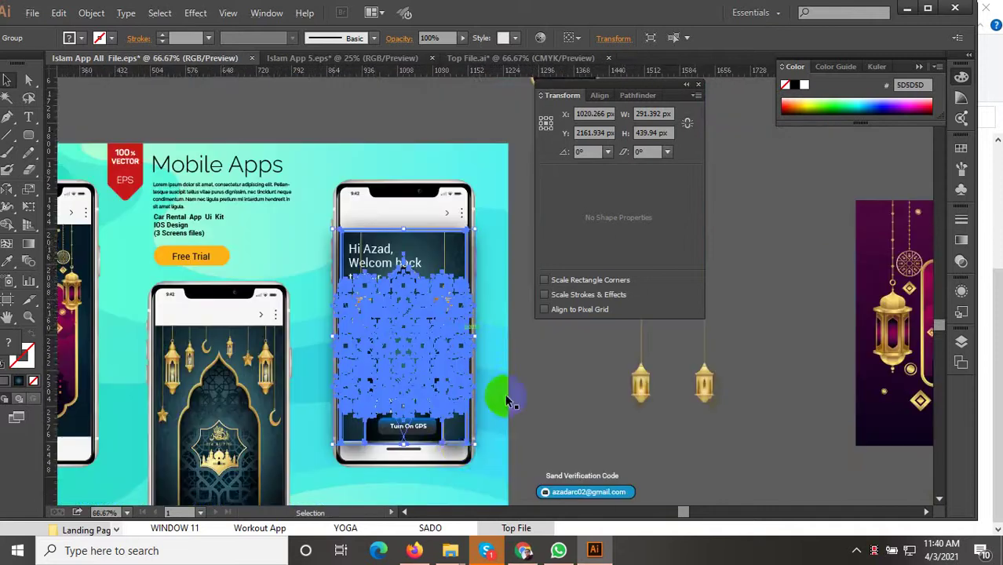
key(ctrl+plus)
key(ctrl+plus)
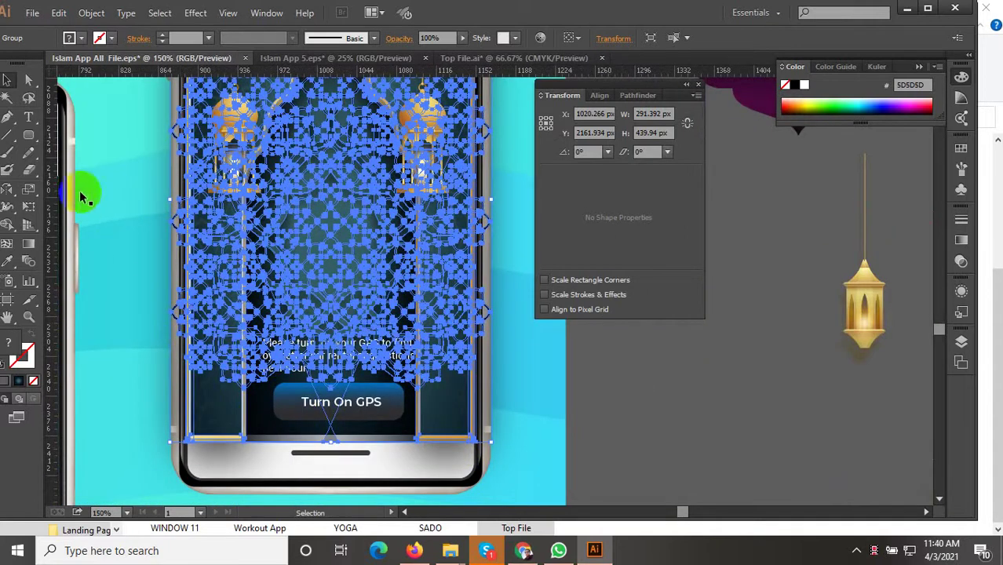
drag(28, 135, 79, 140)
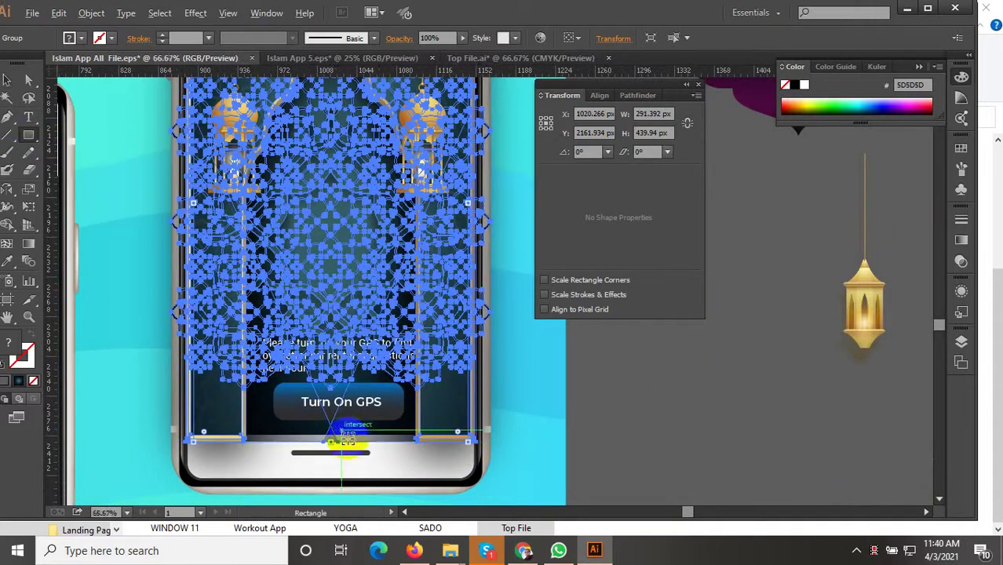
key(ctrl+0)
key(ctrl+plus)
Draw a rectangle over the phone screen and clip the ornament pattern to it
drag(316, 309, 273, 226)
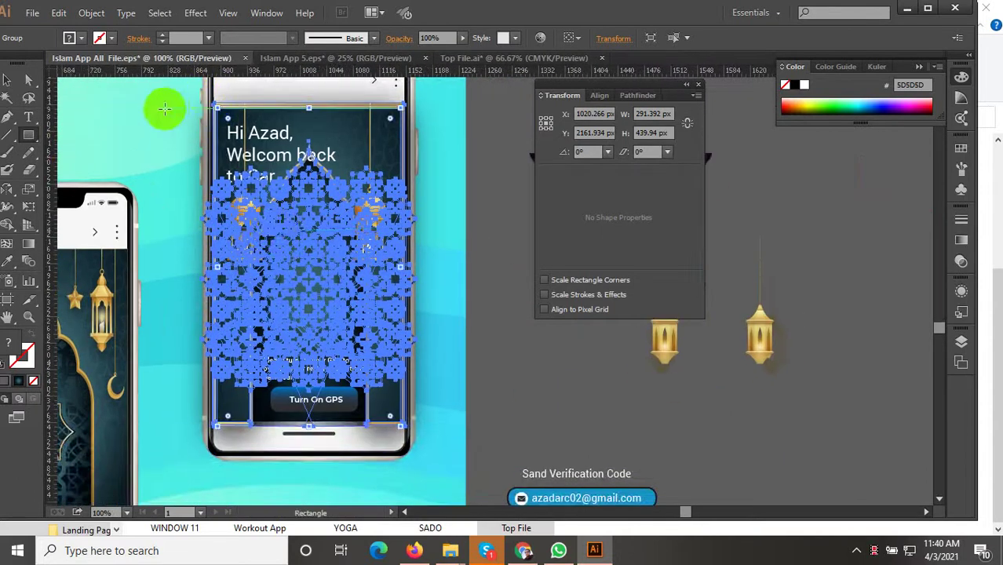
click(7, 80)
click(519, 281)
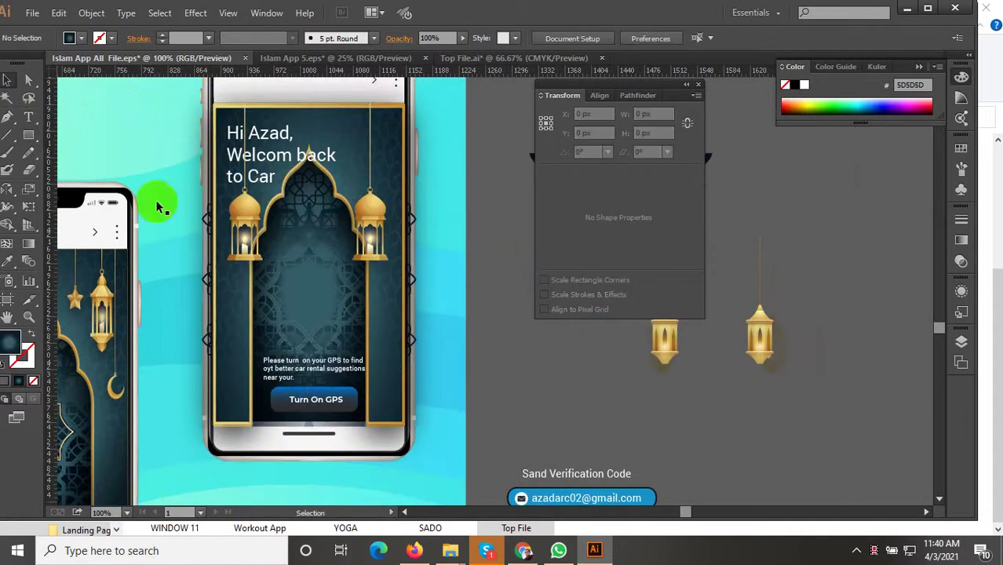
click(30, 138)
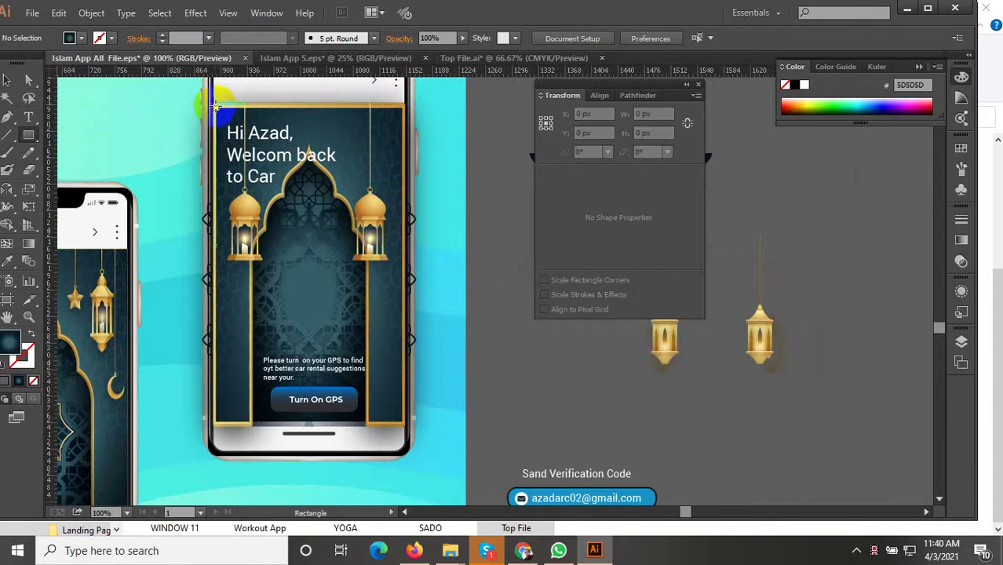
drag(213, 104, 406, 427)
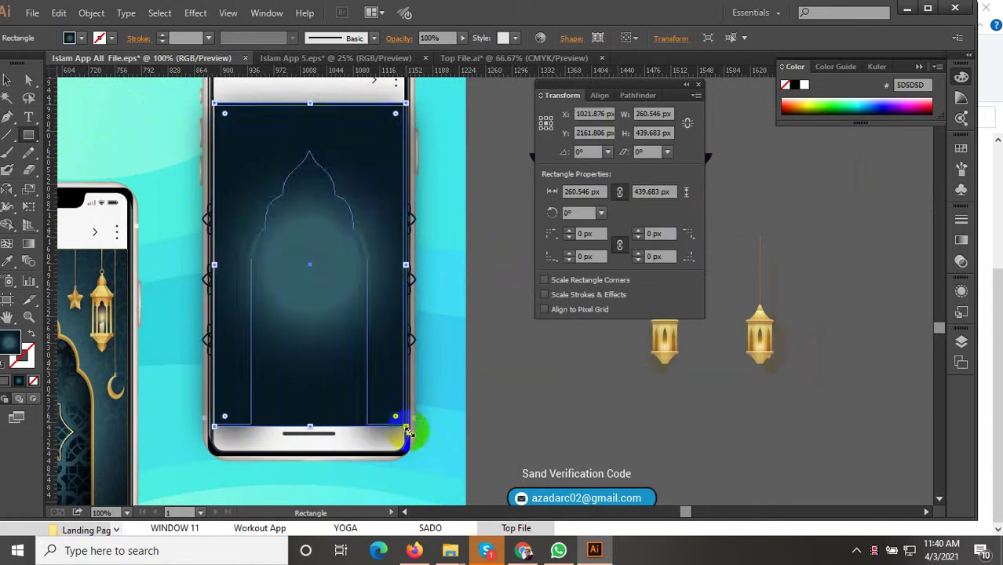
click(5, 81)
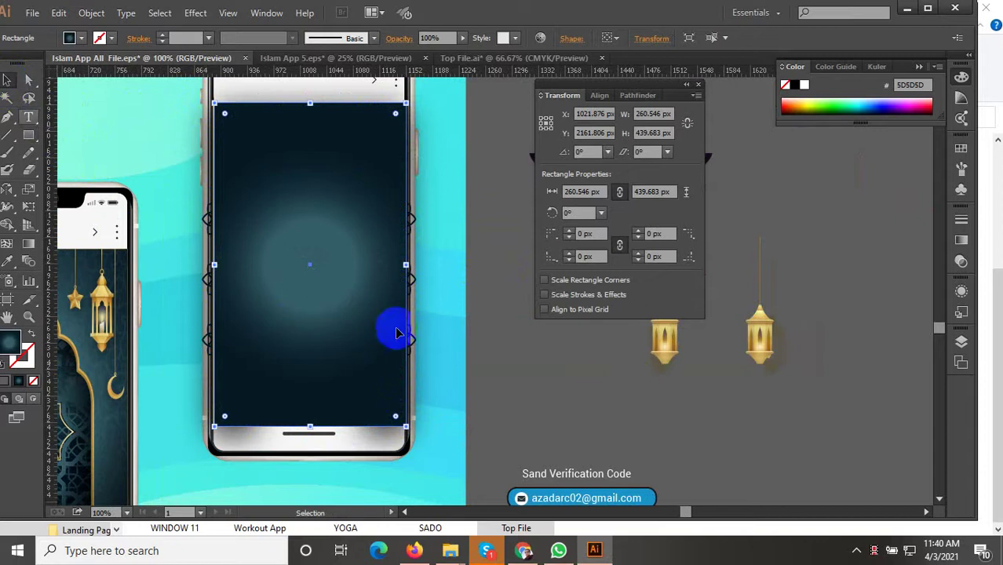
shift+click(413, 341)
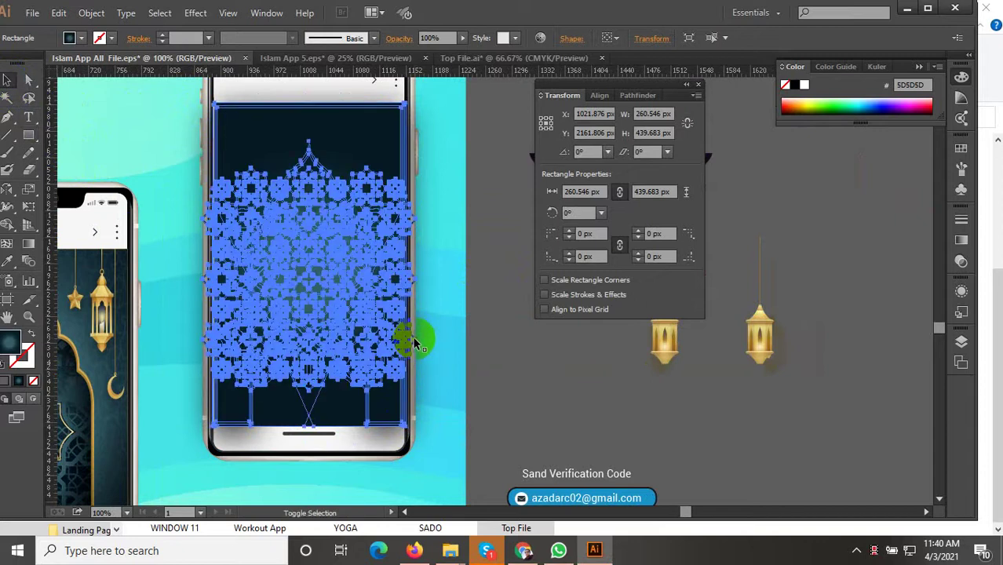
right_click(348, 225)
click(408, 310)
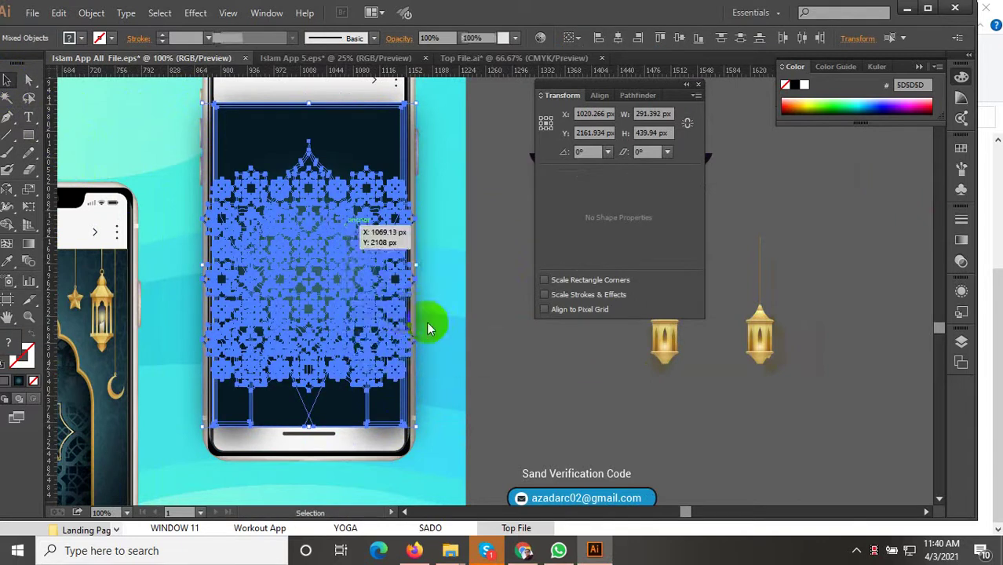
click(501, 356)
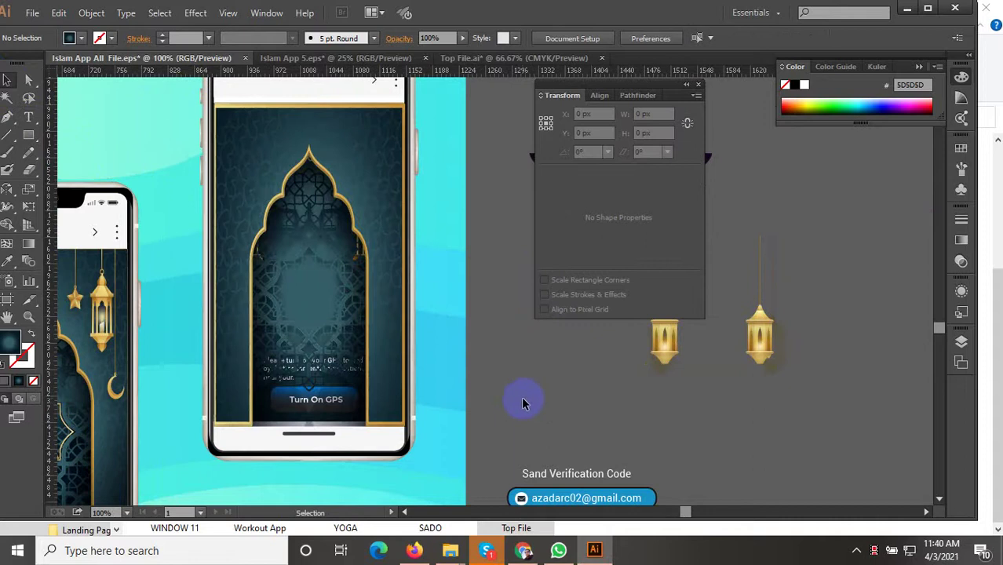
Move the arch artwork aside and bring the lantern group to the front
drag(403, 408, 320, 408)
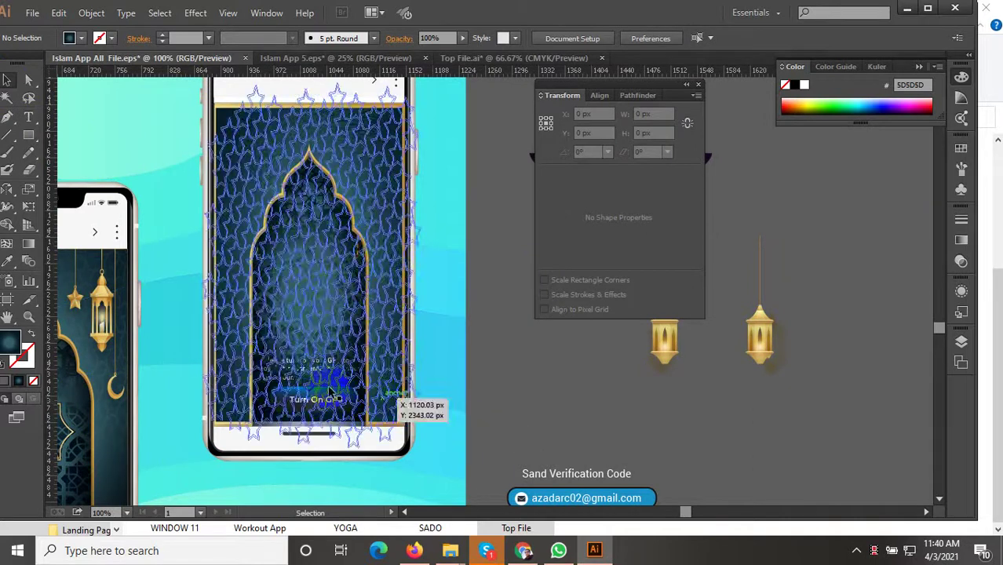
click(322, 408)
drag(325, 320, 402, 320)
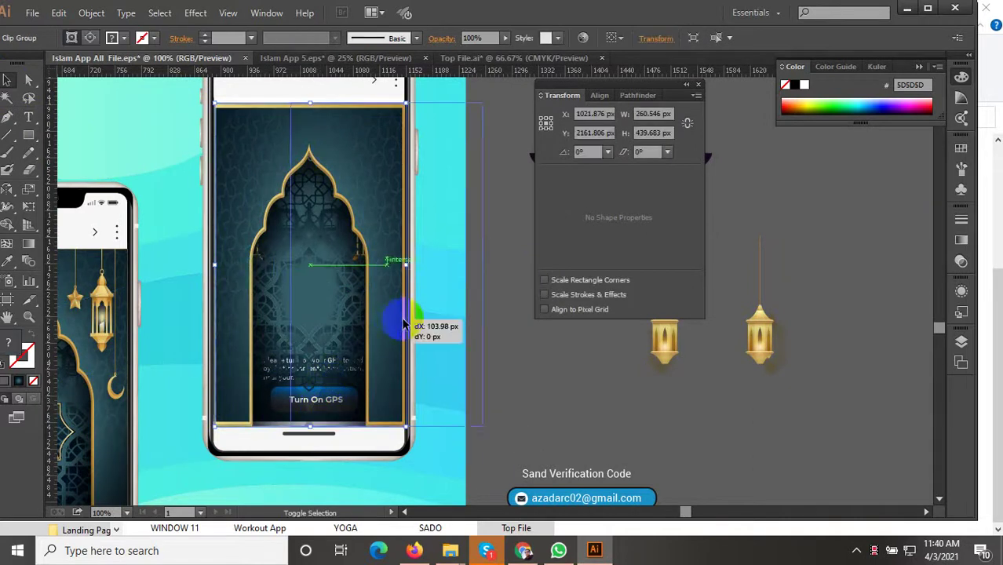
click(245, 236)
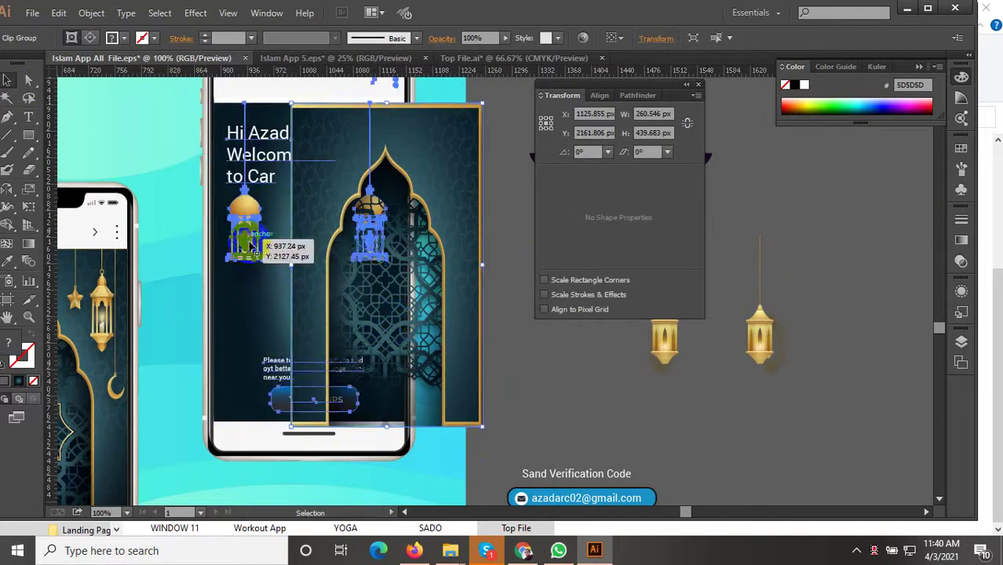
right_click(249, 246)
mouse_move(290, 367)
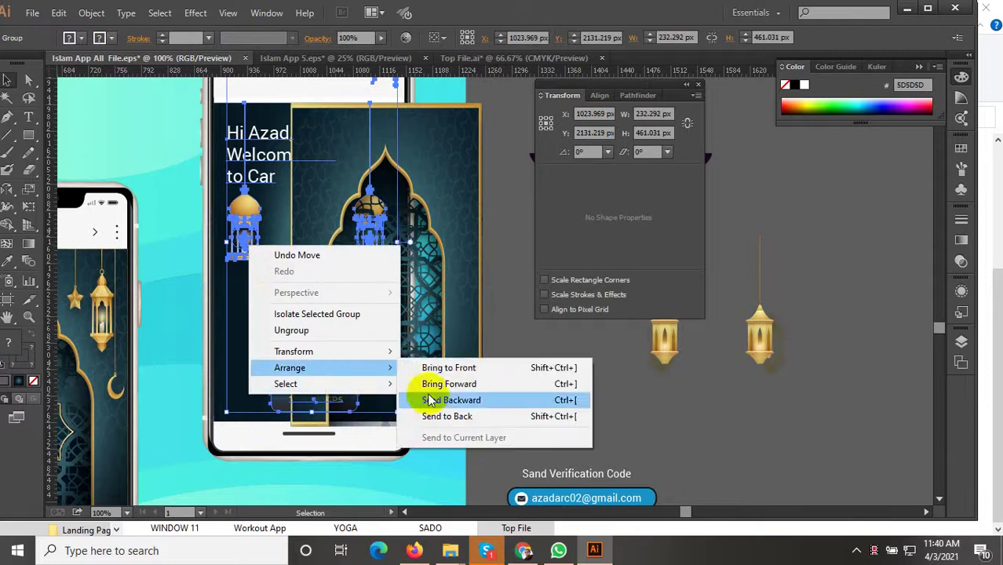
click(452, 368)
Slide the arch artwork horizontally back onto the phone screen, centred between the lanterns
click(414, 332)
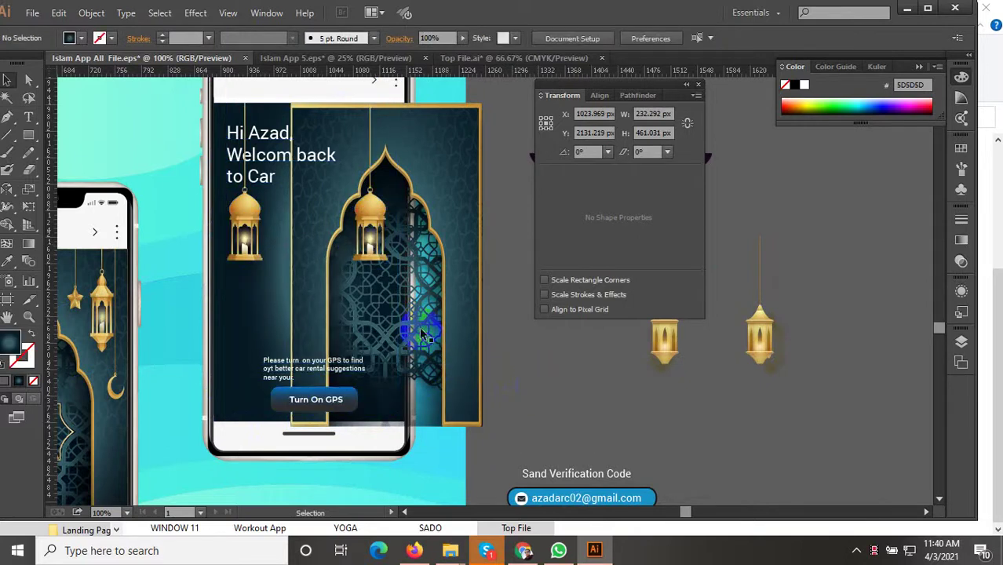
key(ctrl+plus)
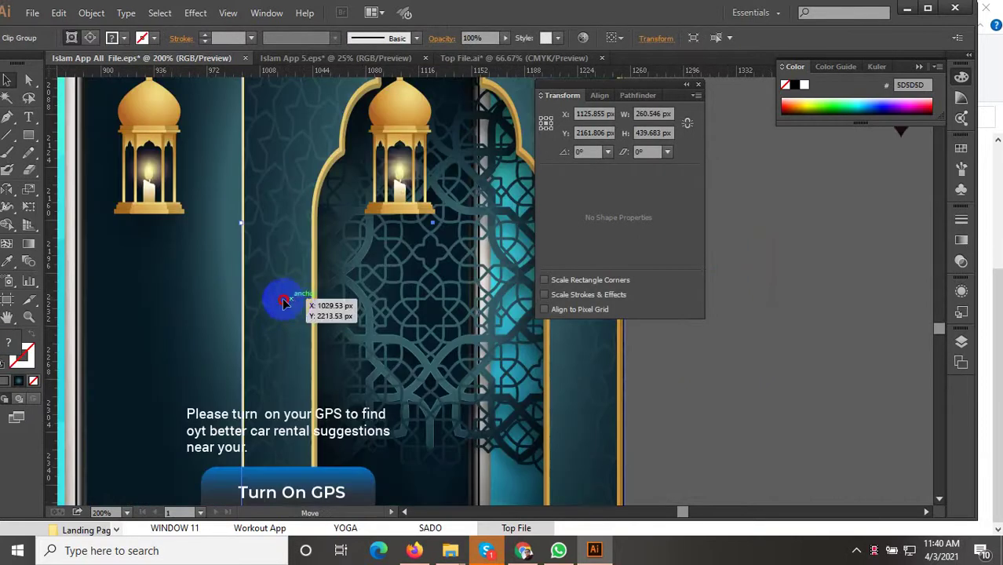
drag(288, 298, 135, 308)
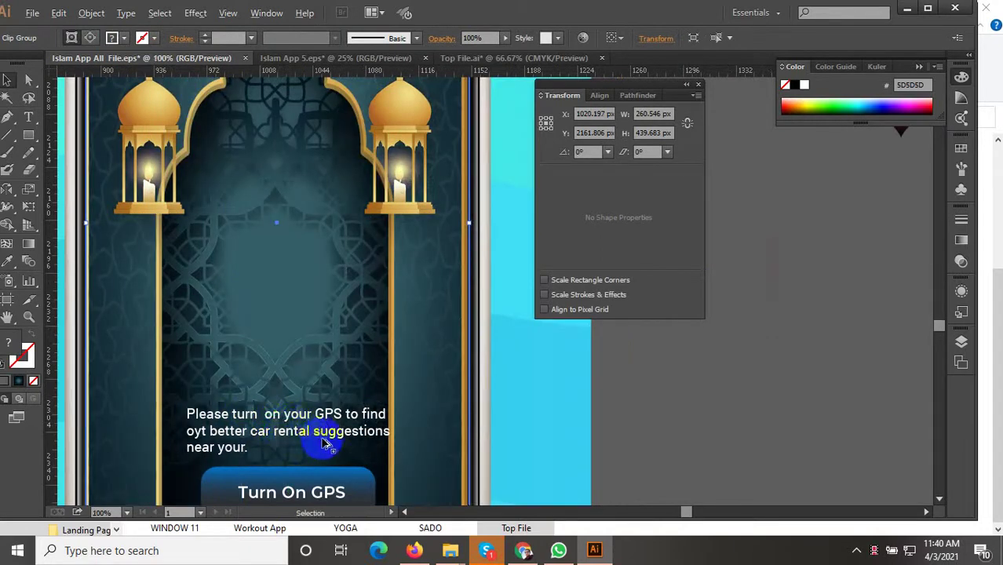
alt+scroll(325, 434, down, 2)
click(510, 445)
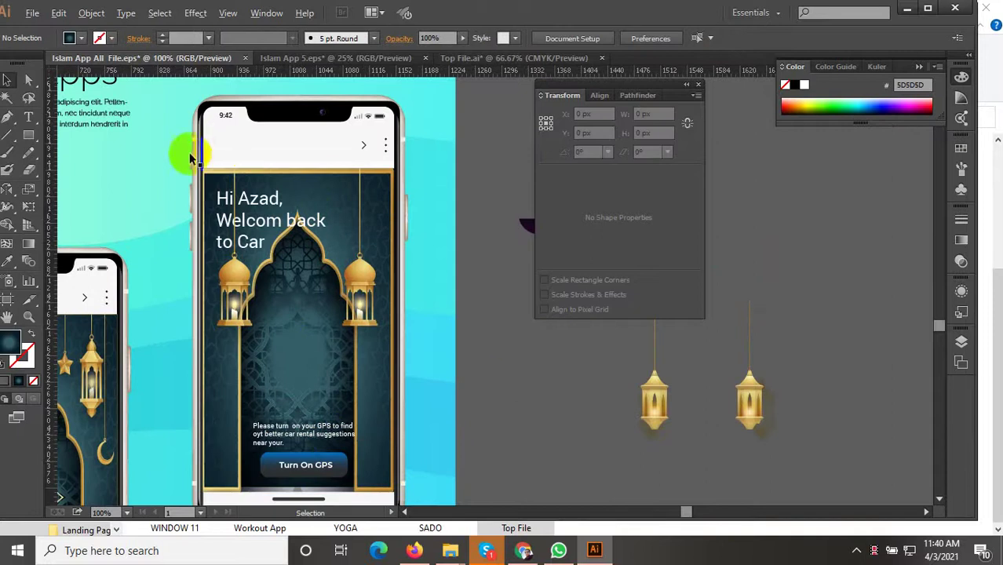
Zoom into the top-left corner and nudge the arch so its top edge meets the screen edge
alt+scroll(220, 177, up, 5)
alt+scroll(236, 230, up, 3)
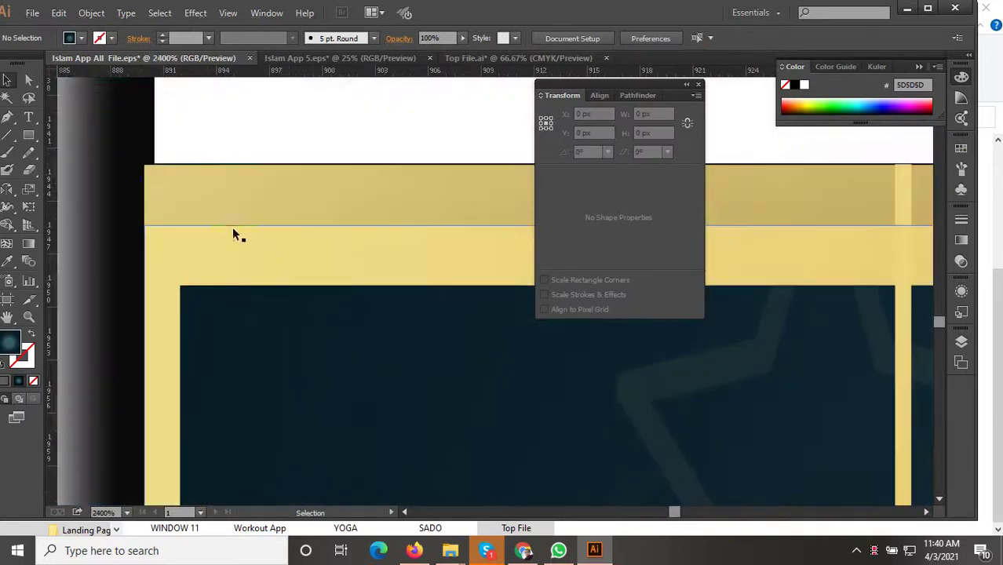
alt+scroll(161, 178, up, 3)
click(124, 186)
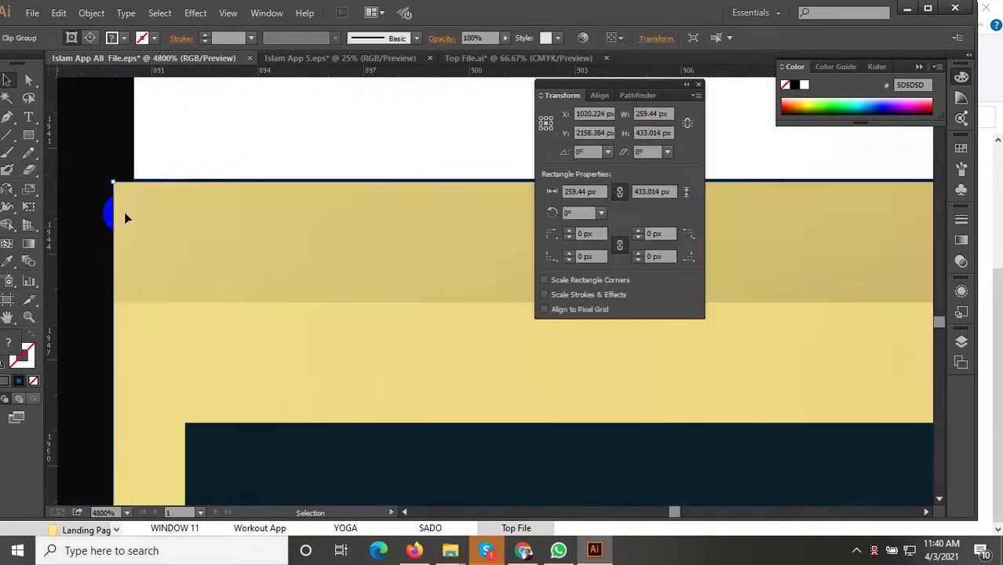
mouse_move(126, 214)
mouse_down()
mouse_move(147, 208)
mouse_move(139, 222)
mouse_up()
alt+scroll(139, 222, down, 7)
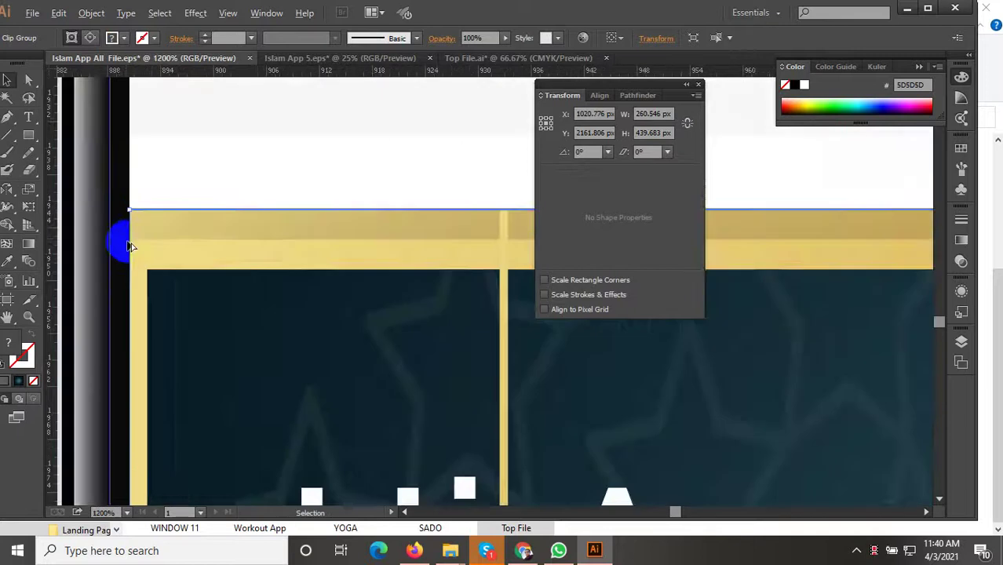
alt+scroll(119, 237, down, 6)
alt+scroll(196, 255, down, 4)
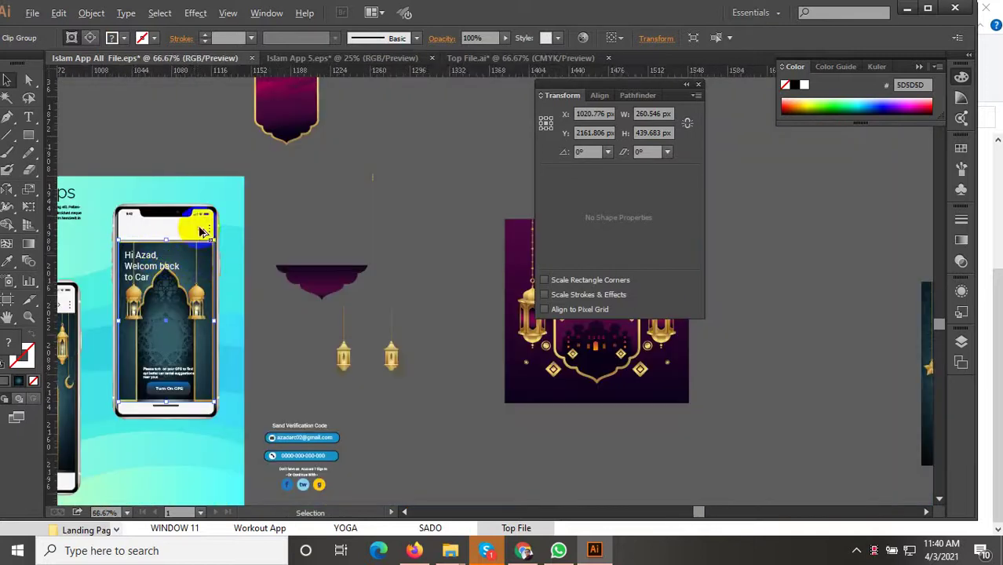
alt+scroll(245, 246, up, 10)
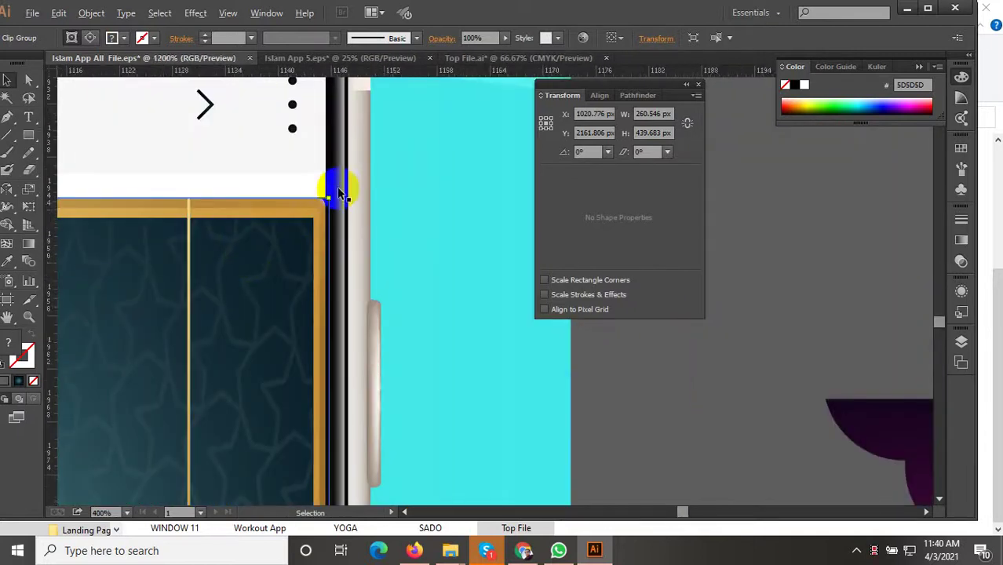
alt+scroll(331, 189, up, 5)
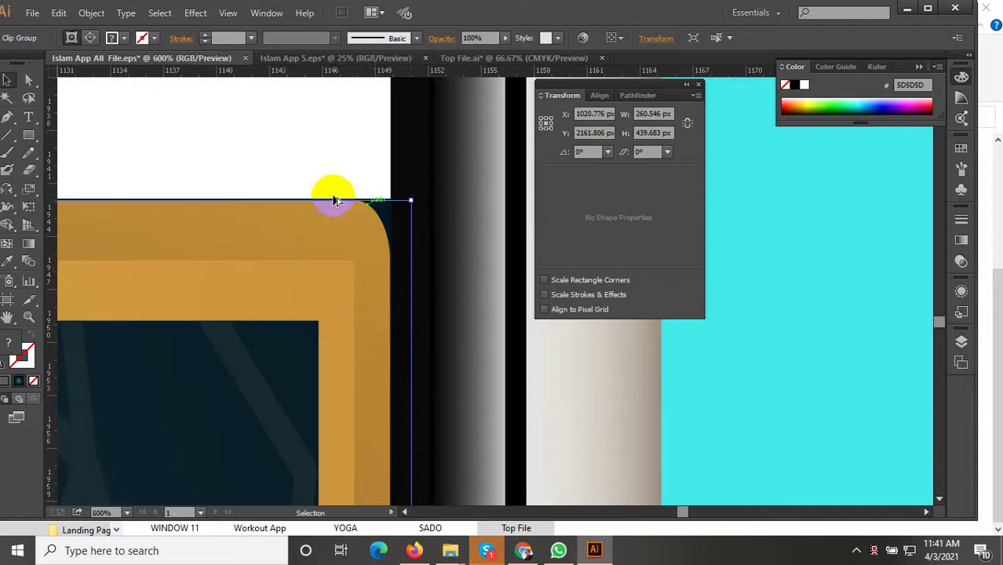
alt+scroll(353, 196, down, 4)
alt+scroll(368, 195, down, 6)
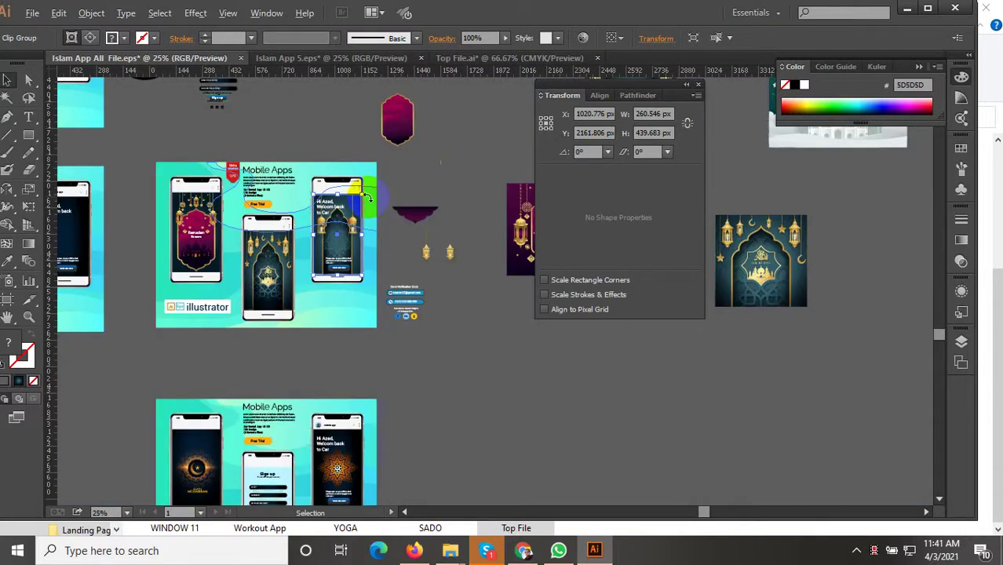
alt+scroll(365, 236, down, 4)
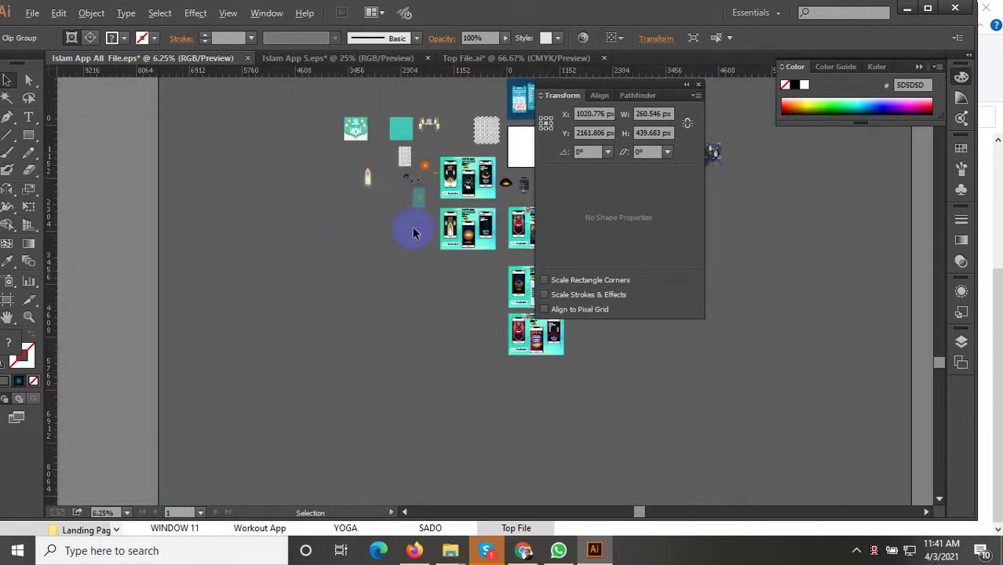
Pan out to check the phone artboards and the Ramadan artwork
drag(414, 224, 251, 256)
alt+scroll(385, 266, up, 6)
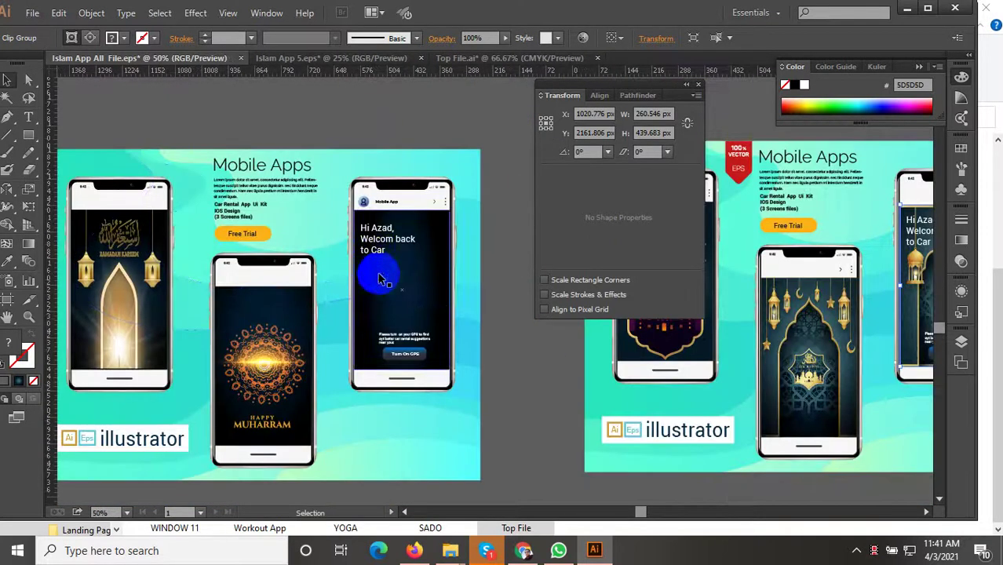
drag(481, 319, 108, 303)
drag(283, 293, 81, 289)
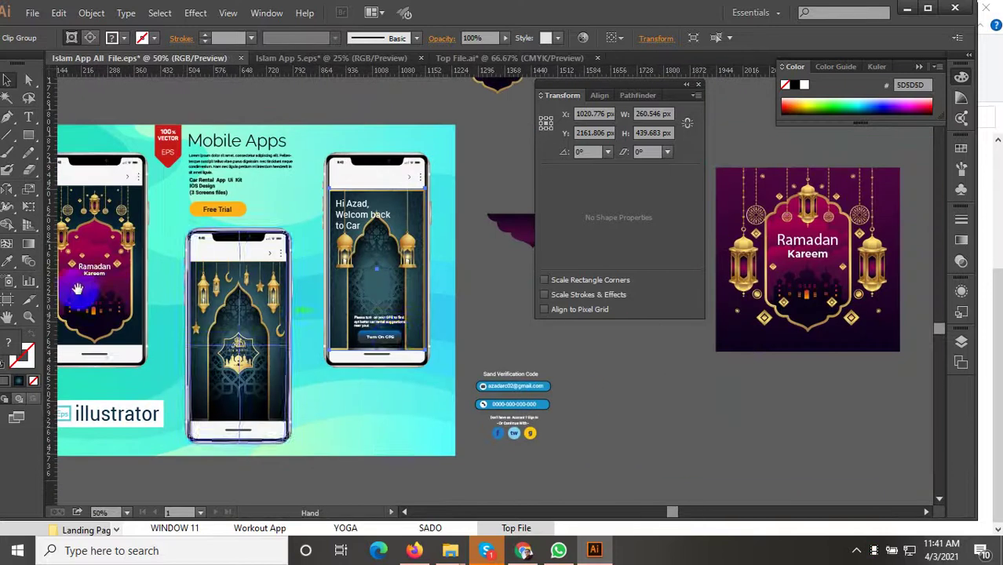
click(516, 335)
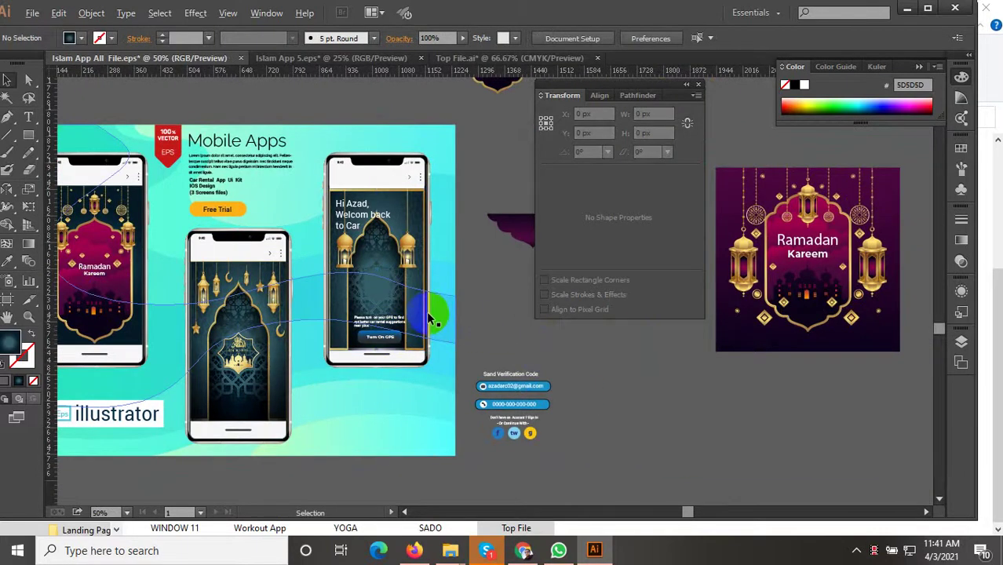
alt+scroll(427, 314, up, 2)
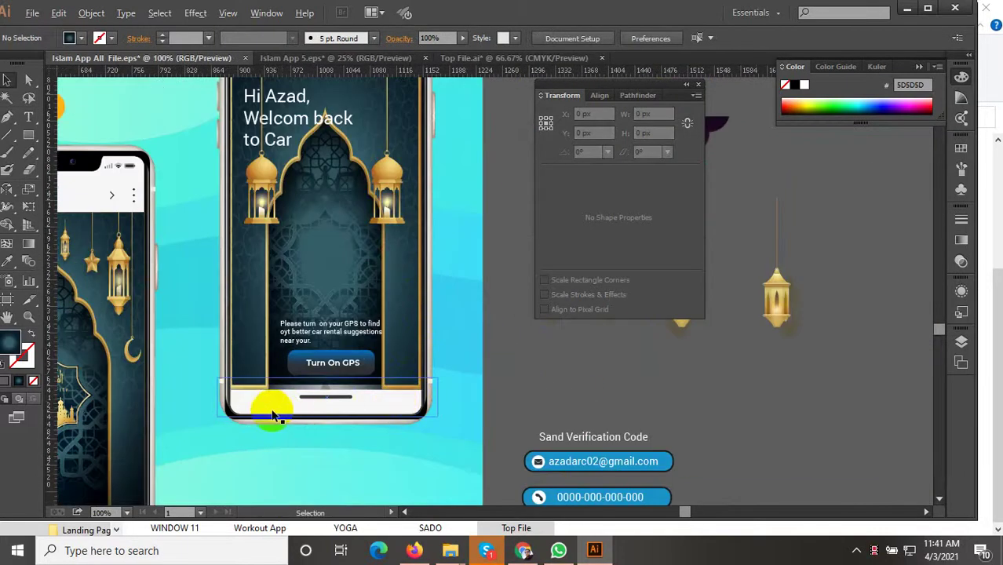
alt+scroll(343, 416, down, 2)
alt+scroll(457, 333, up, 2)
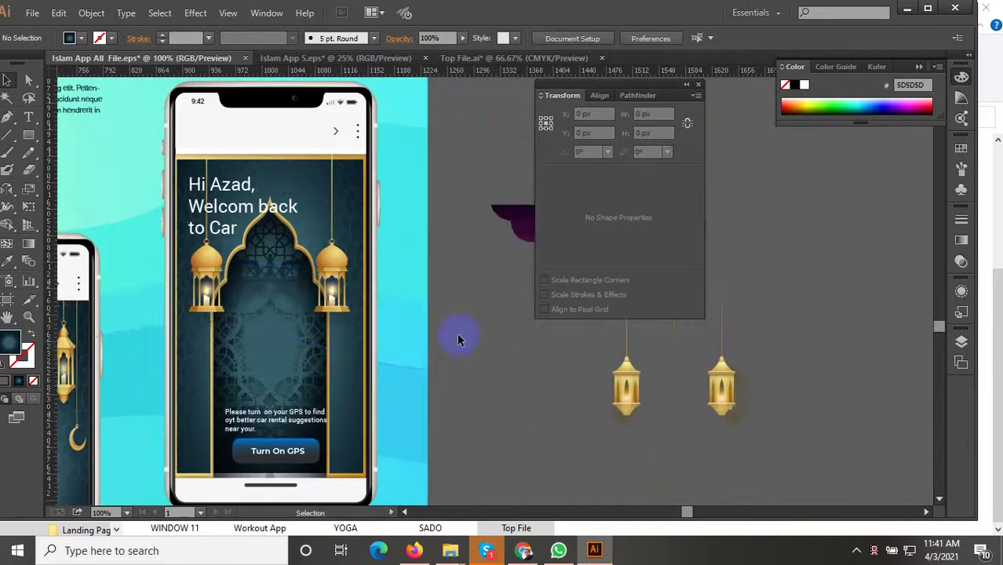
Inside the lantern group, shrink the right lantern to about 39 px wide and place it beside the arch
click(381, 262)
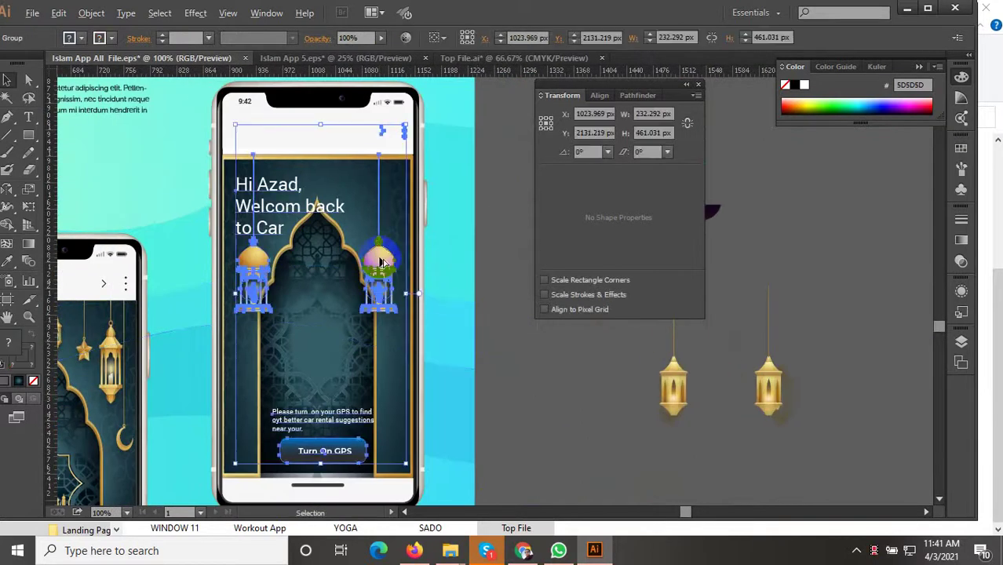
double_click(381, 262)
click(383, 263)
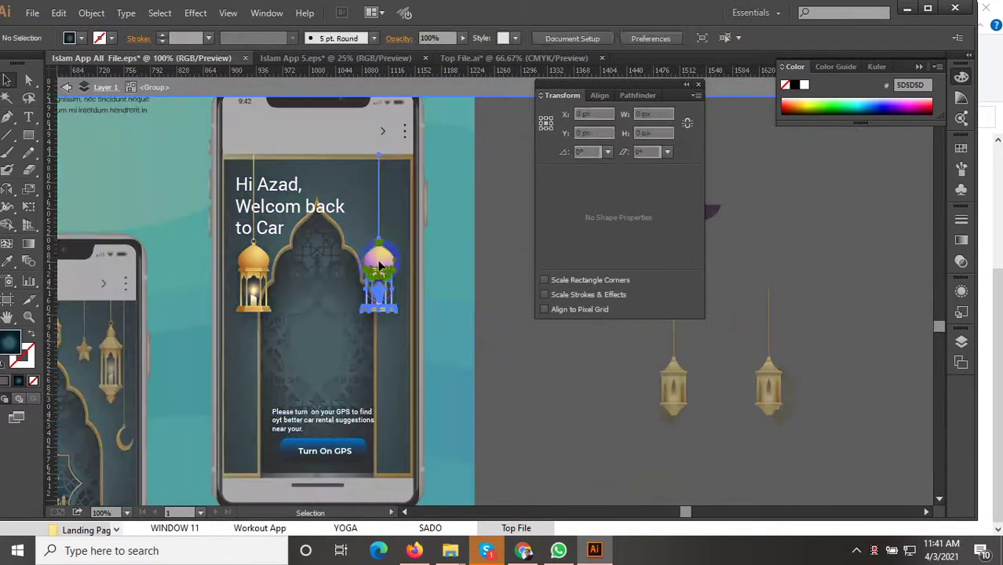
alt+scroll(378, 264, up, 1)
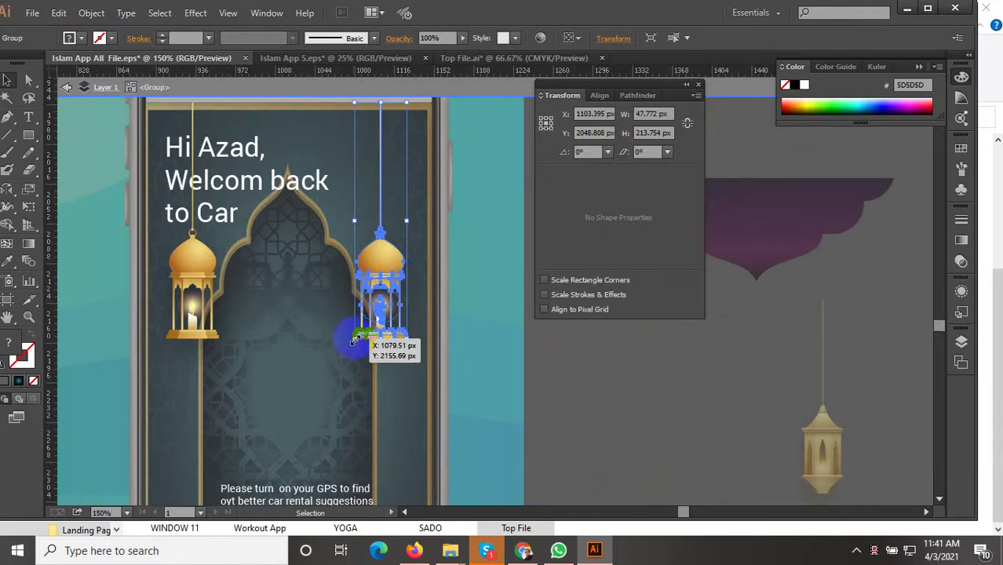
drag(355, 340, 366, 312)
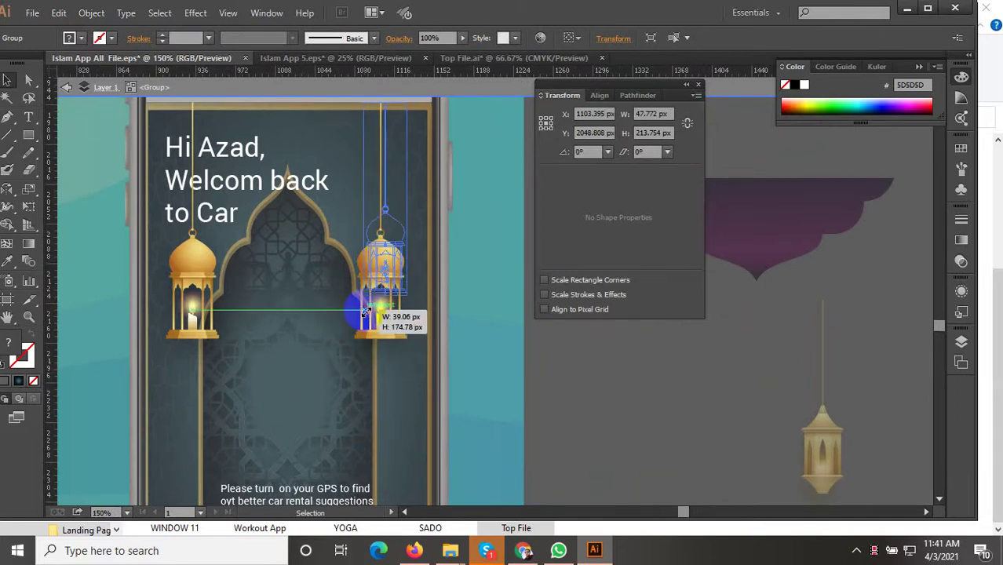
scroll(385, 259, up, 1)
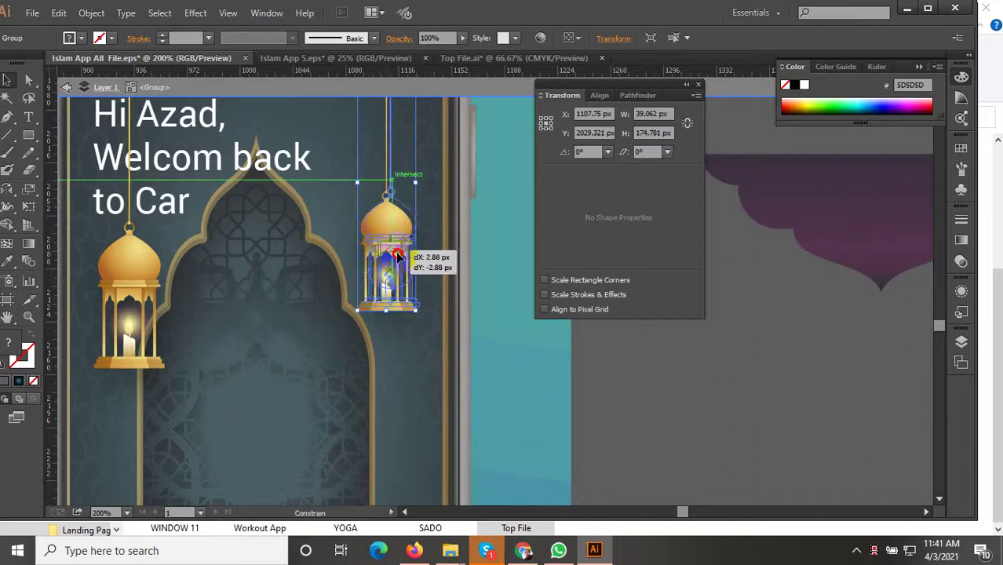
drag(391, 263, 398, 259)
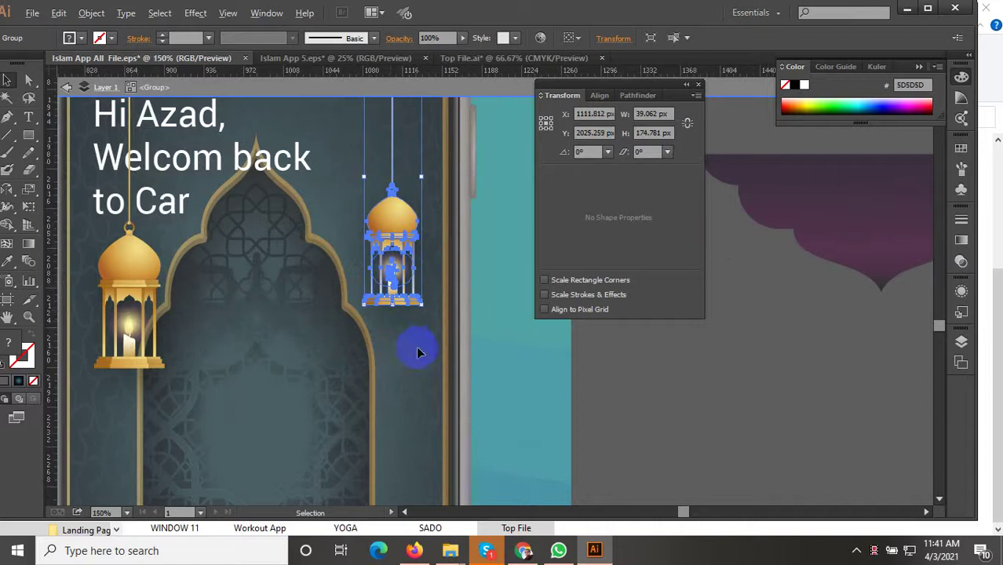
scroll(417, 345, down, 1)
Shrink the left lantern to match the right one at about 39 × 175 px
click(206, 294)
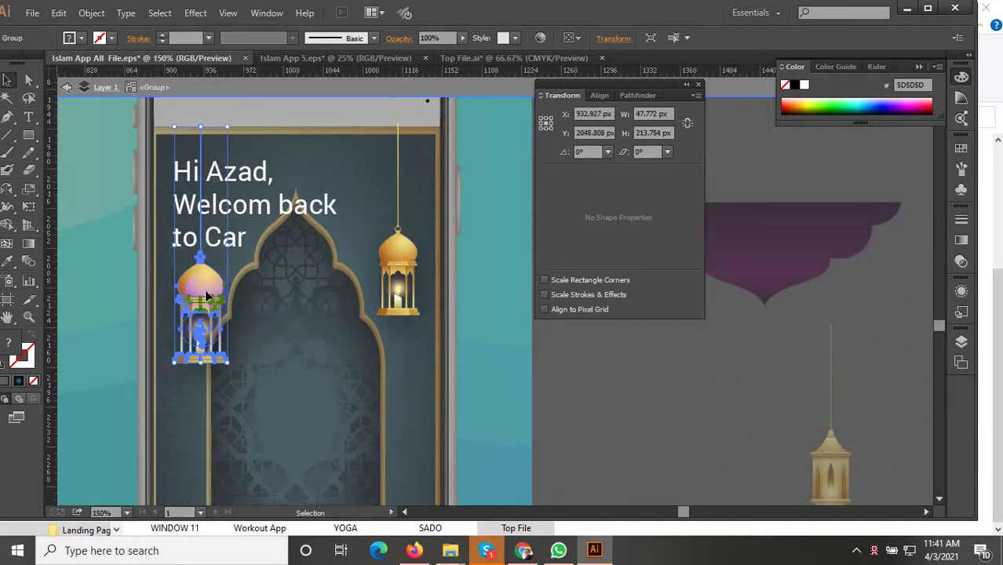
click(222, 292)
mouse_move(279, 301)
mouse_down()
mouse_move(369, 266)
mouse_move(194, 273)
mouse_move(218, 281)
mouse_up()
click(402, 261)
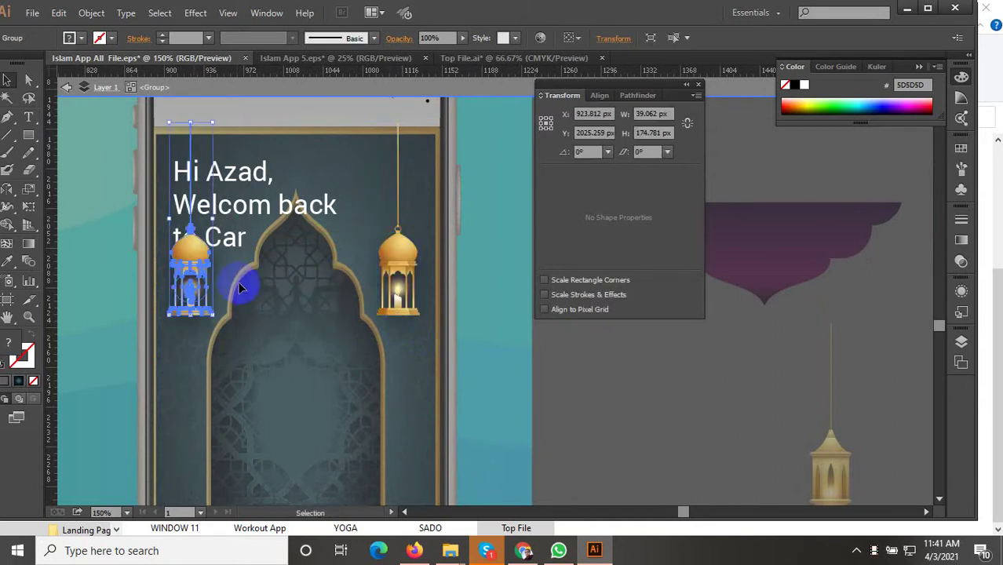
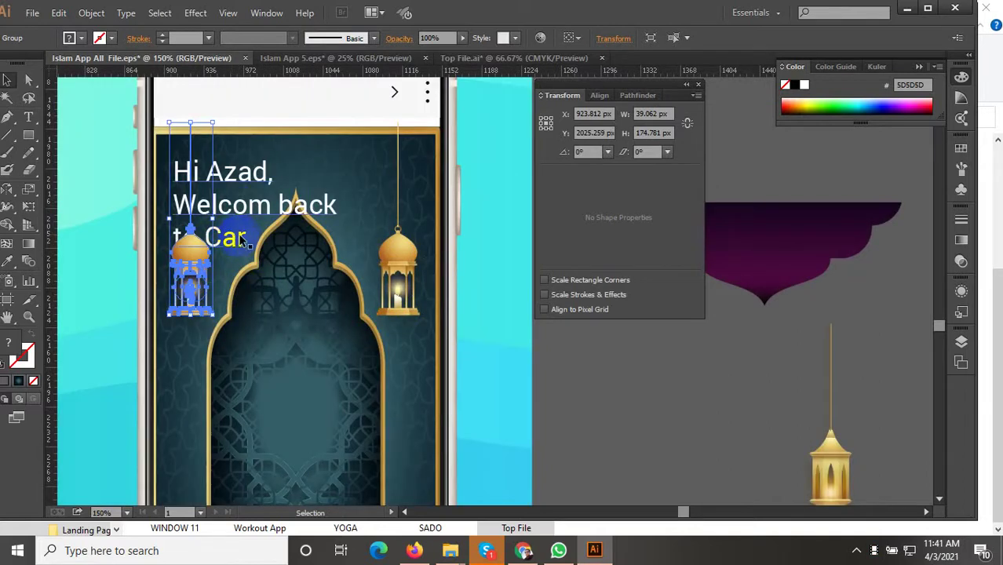
Bring the lantern group in front of the welcome screen's greeting text
key(ctrl+a)
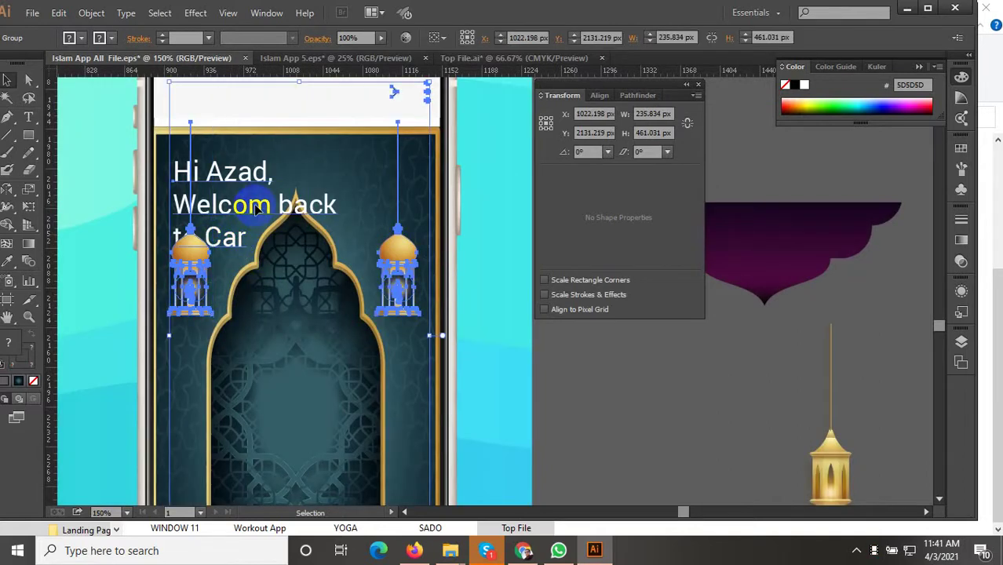
double_click(258, 210)
right_click(256, 209)
mouse_move(292, 346)
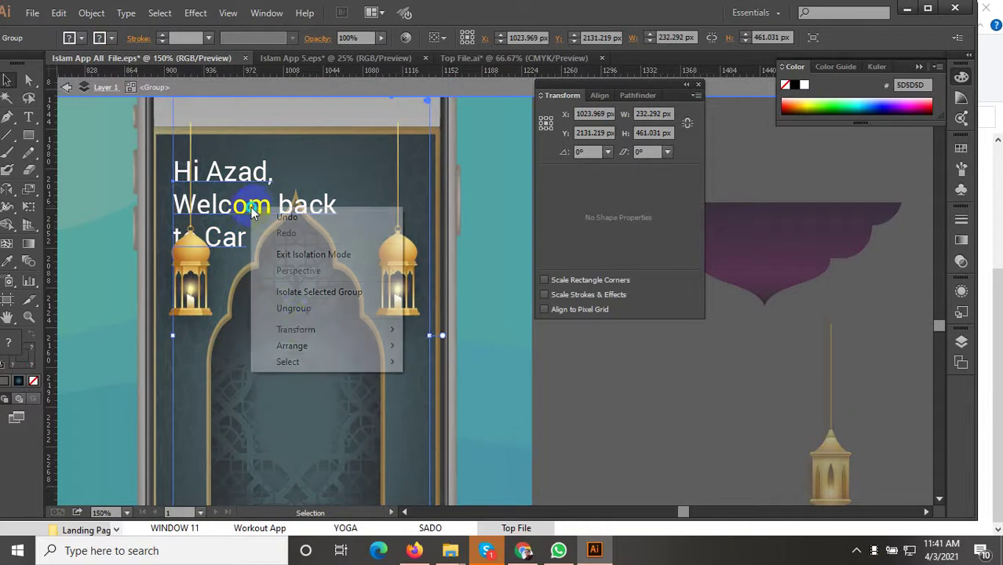
click(454, 346)
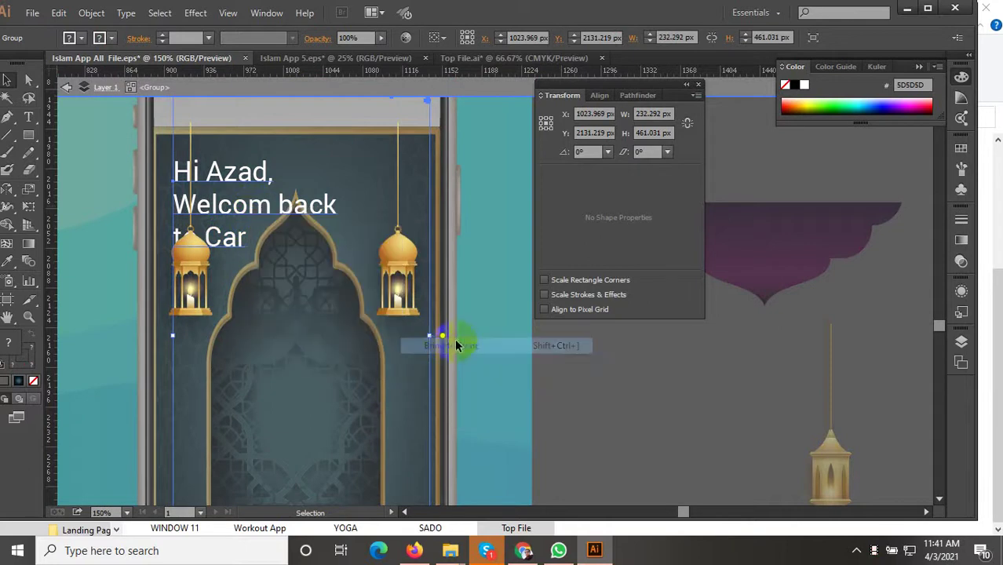
click(625, 379)
double_click(605, 381)
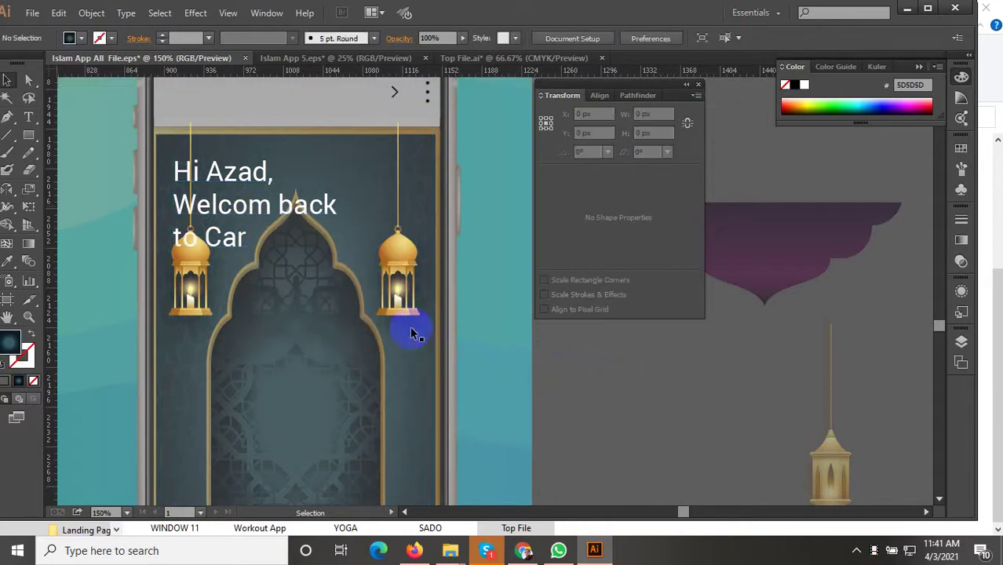
scroll(373, 325, down, 2)
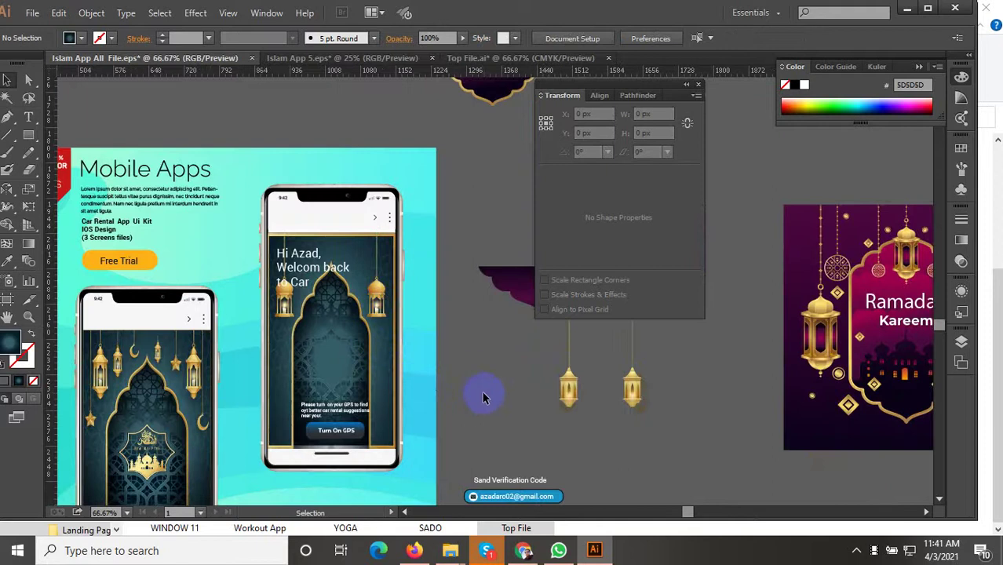
scroll(302, 275, up, 3)
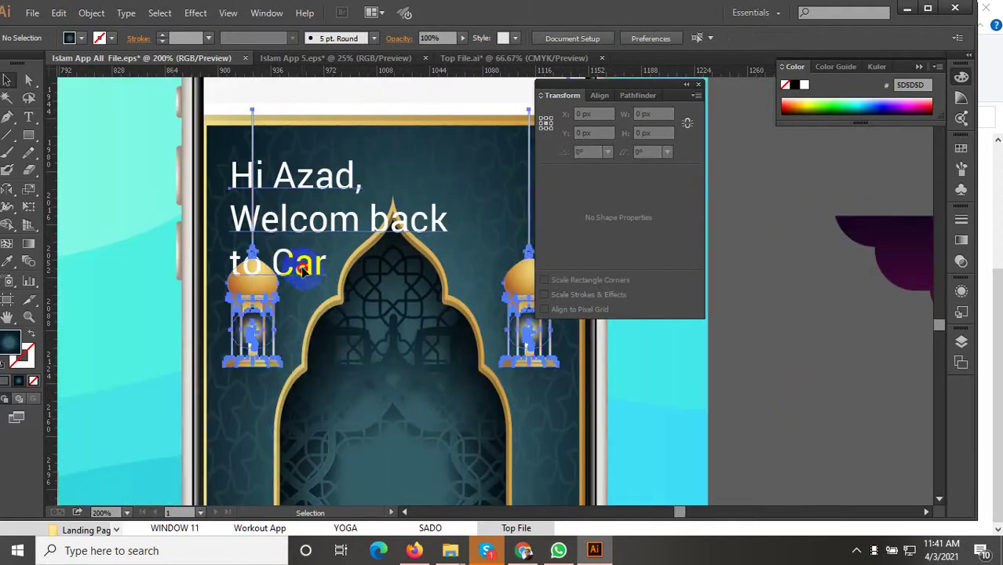
Replace 'Car' in the greeting with 'Islam' so it reads 'back to Islam'
drag(305, 273, 300, 273)
double_click(319, 271)
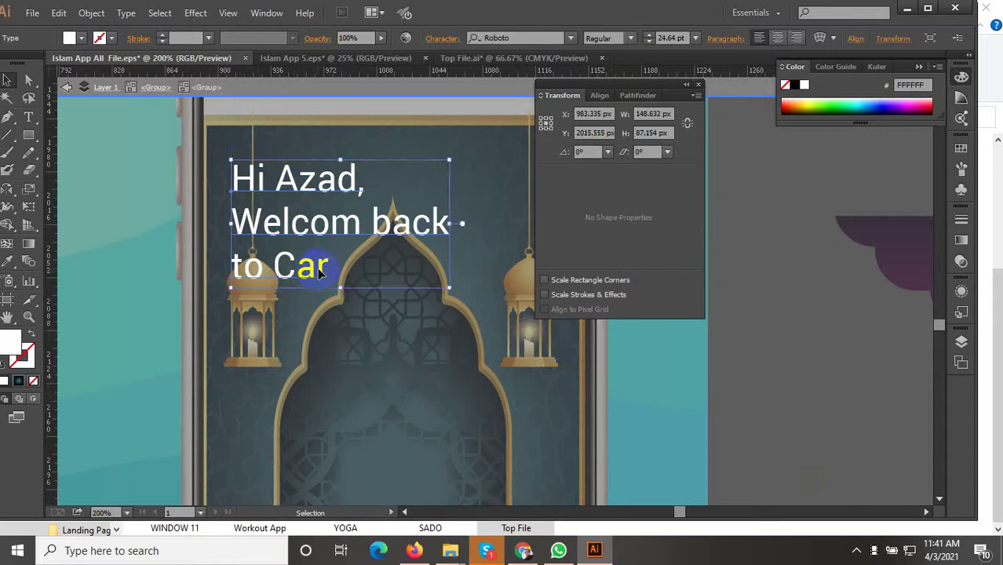
key(v)
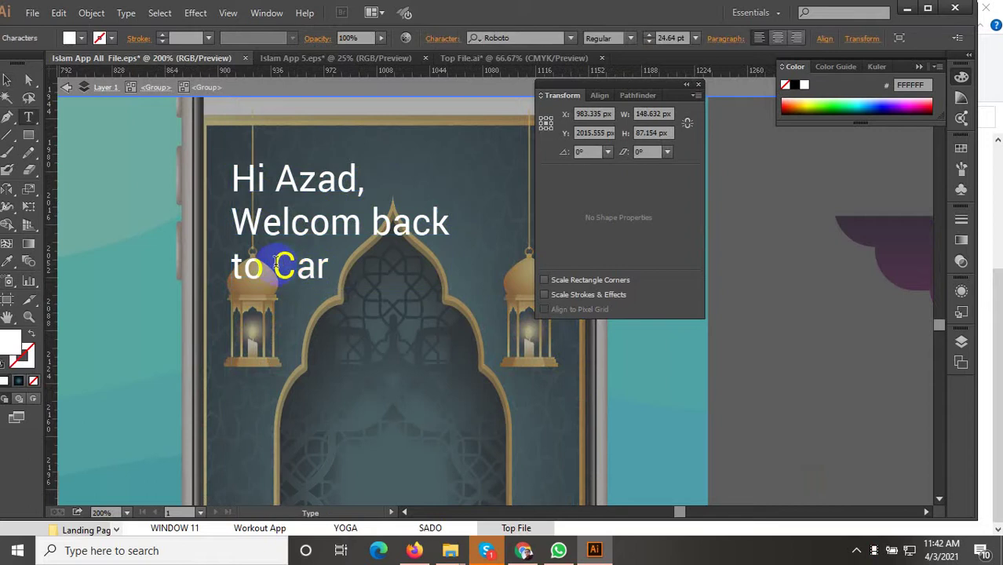
drag(283, 264, 334, 264)
text(Islam)
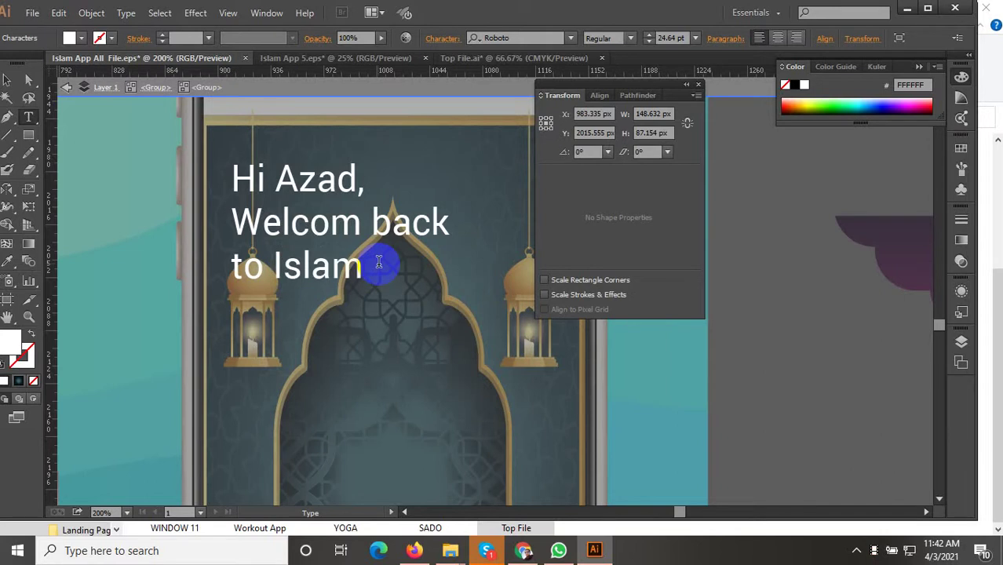
key(Escape)
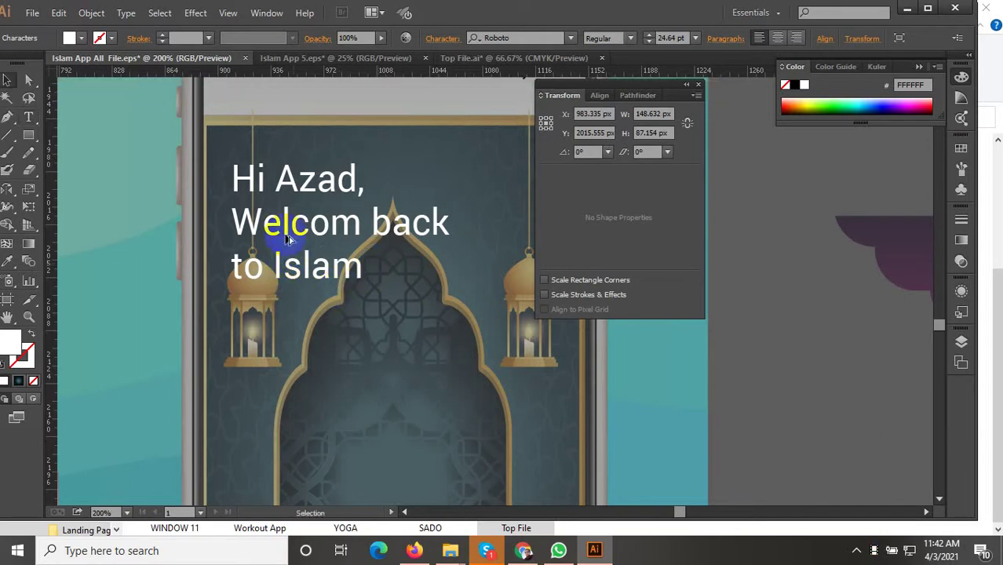
scroll(289, 240, down, 3)
click(472, 350)
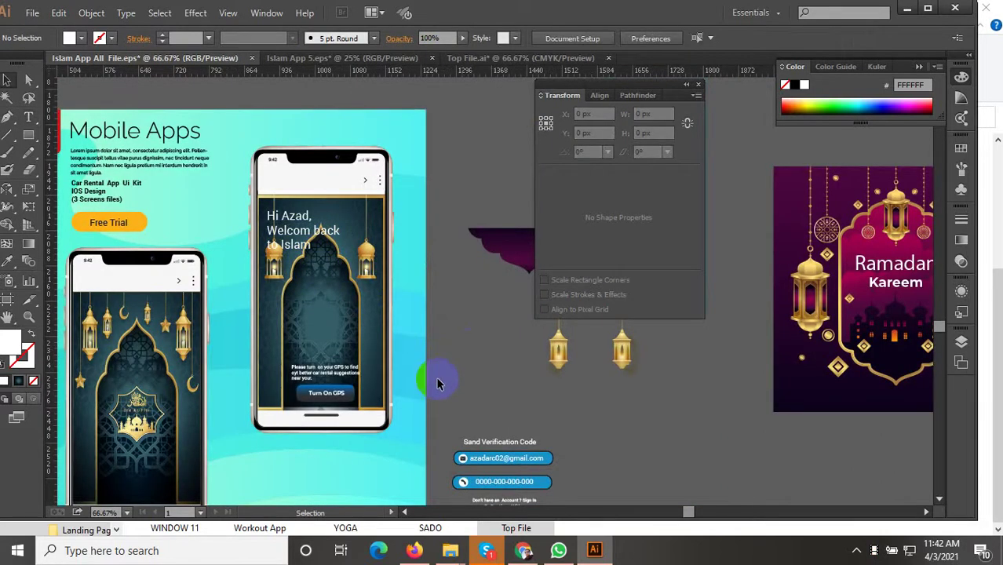
scroll(336, 386, up, 2)
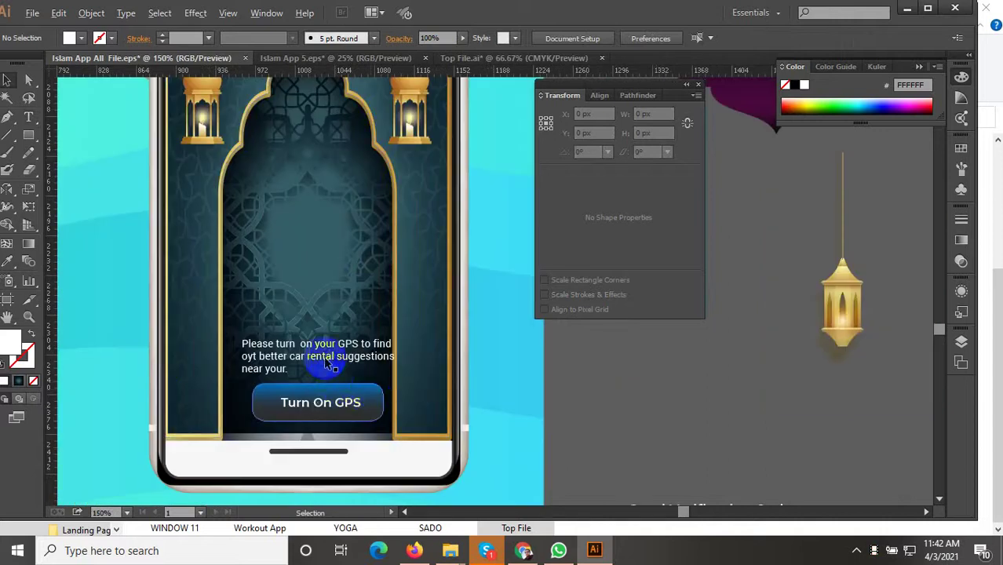
scroll(376, 367, down, 3)
drag(497, 376, 530, 329)
scroll(510, 359, down, 2)
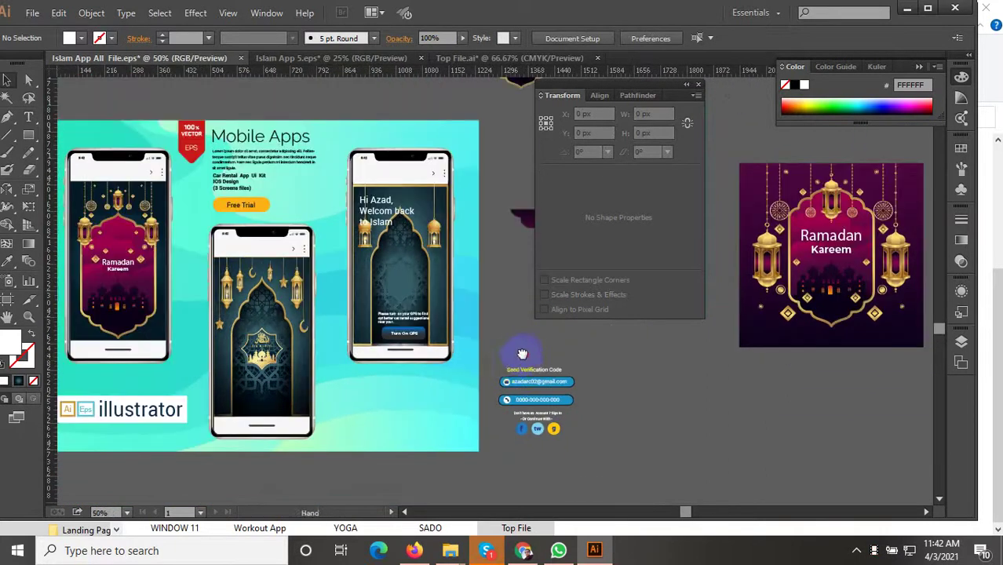
scroll(466, 325, up, 1)
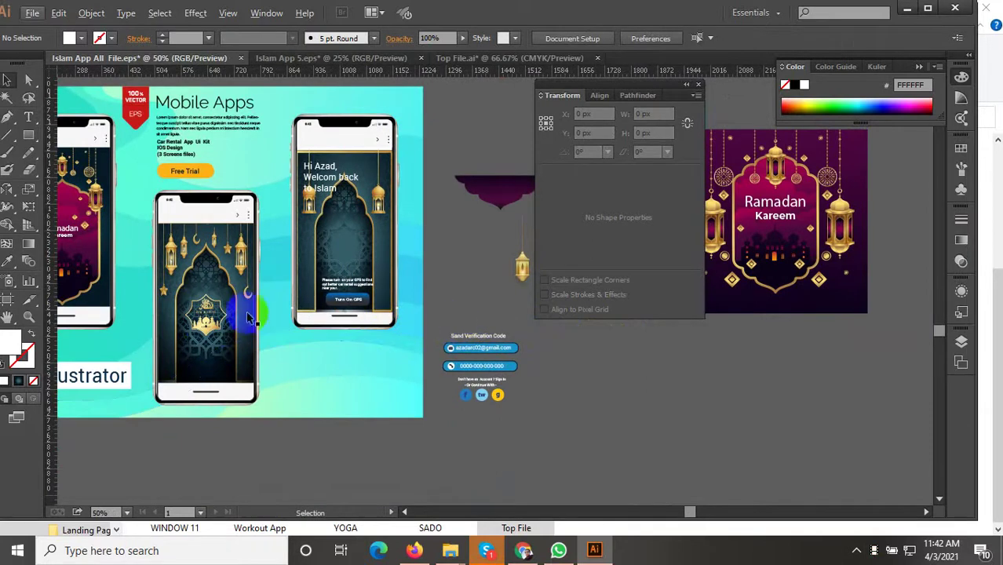
scroll(213, 334, up, 3)
scroll(208, 377, down, 2)
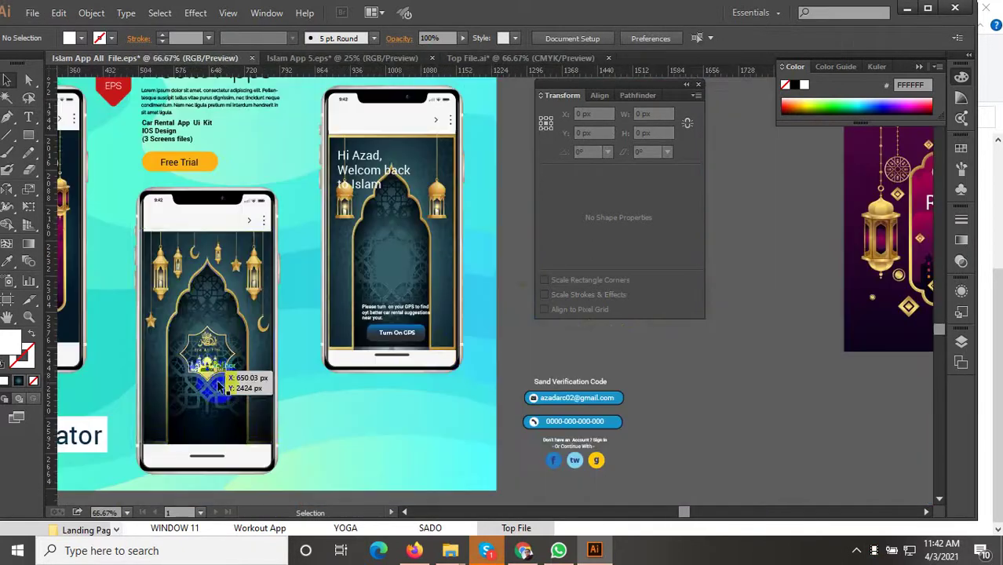
drag(487, 339, 463, 313)
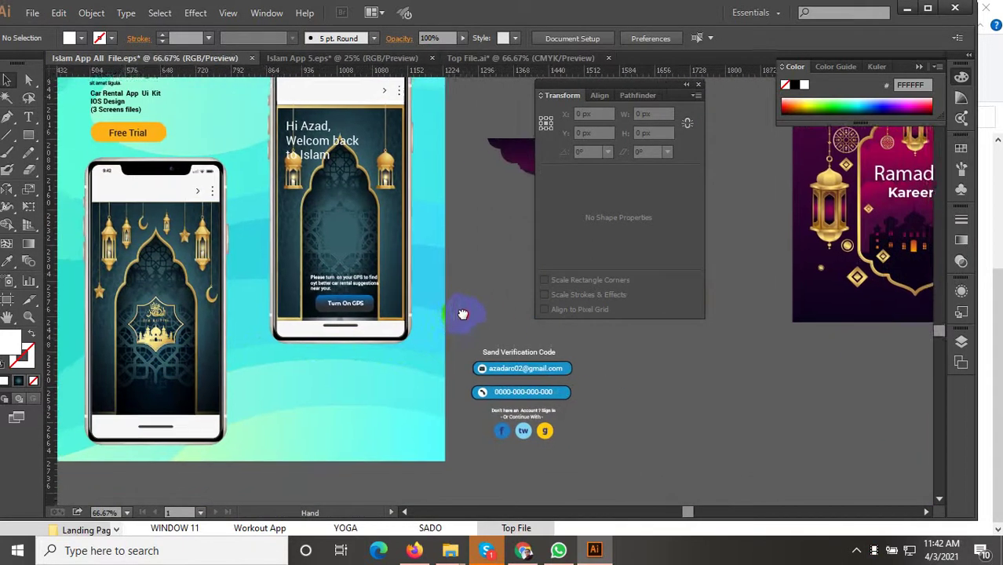
scroll(447, 369, down, 2)
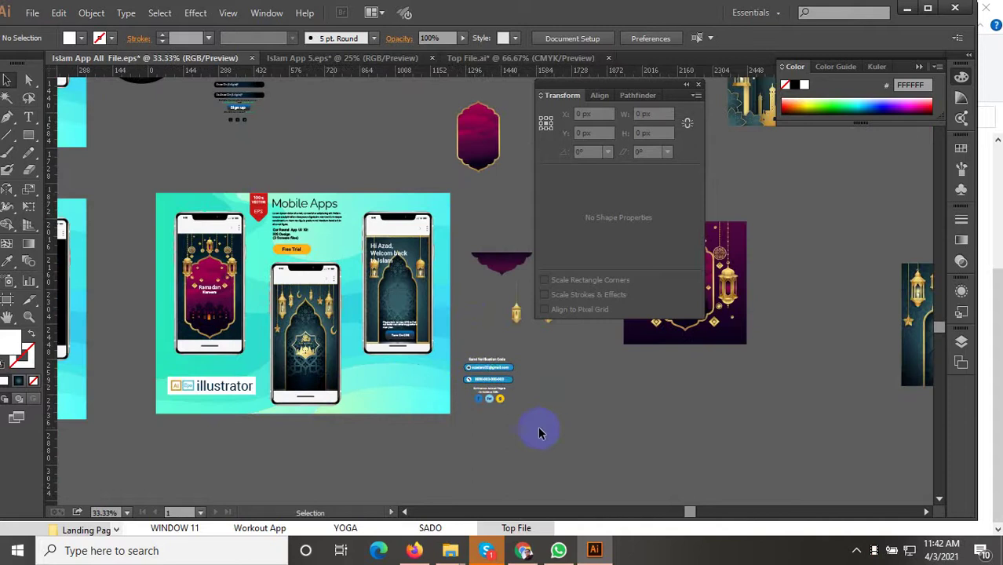
In Top File, select the login form together with the social icons
click(498, 57)
click(495, 367)
scroll(494, 367, down, 3)
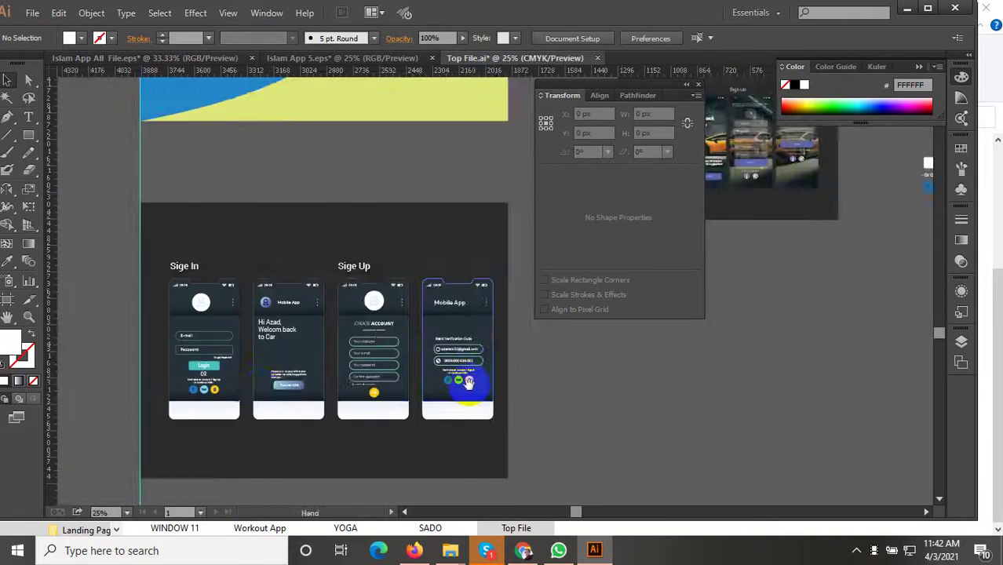
scroll(503, 369, up, 1)
scroll(415, 357, up, 1)
click(312, 352)
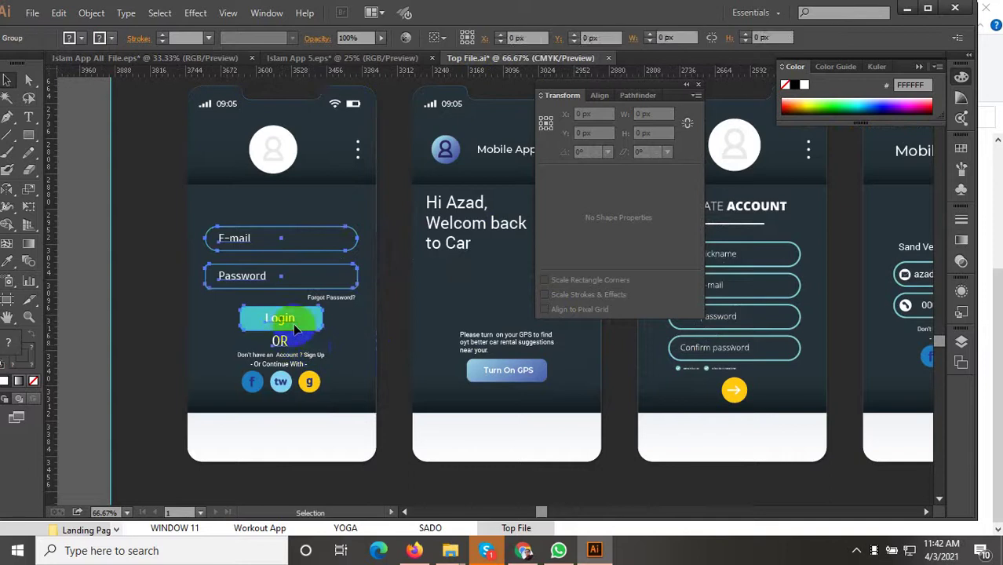
shift+click(280, 382)
scroll(267, 375, up, 3)
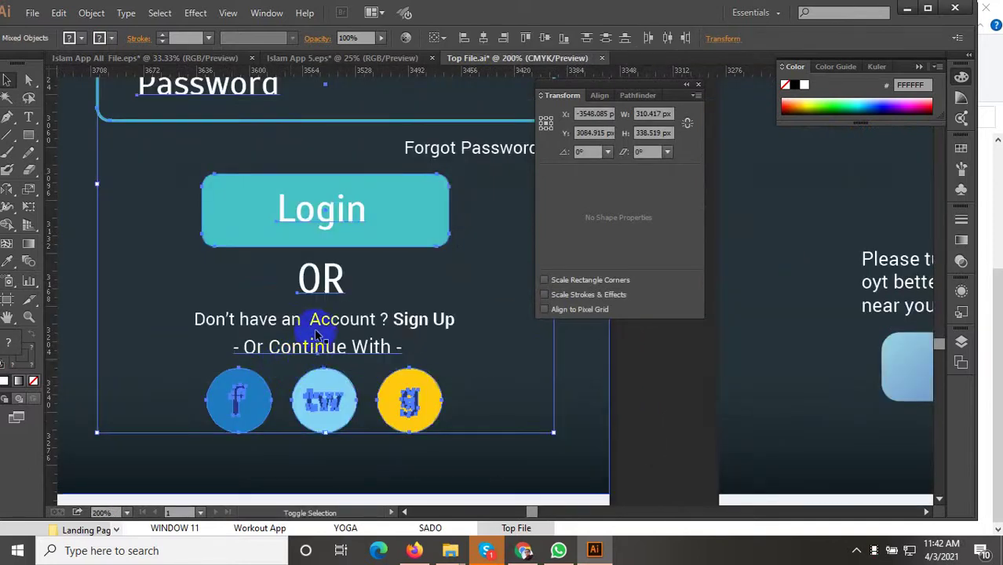
scroll(316, 334, down, 2)
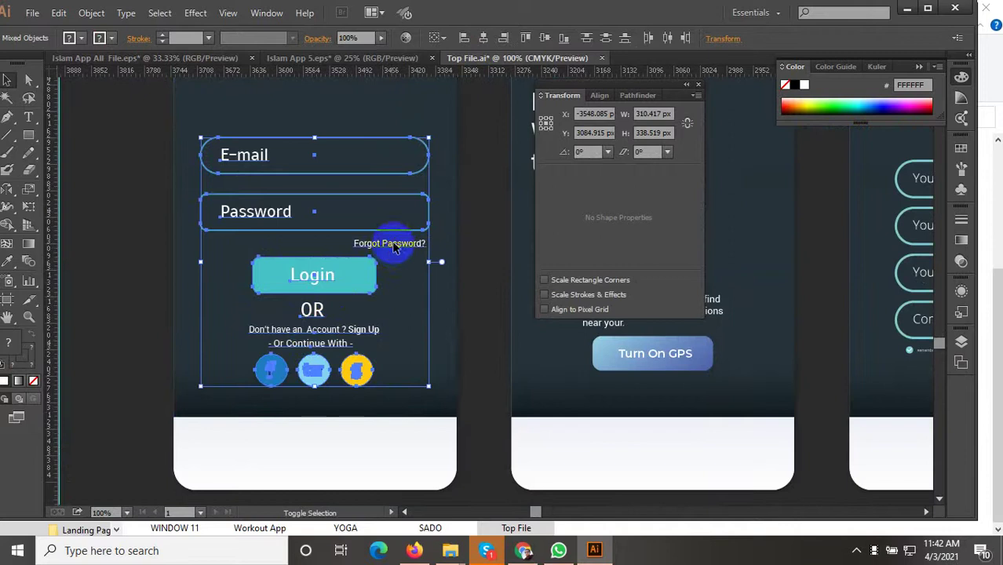
Group the login form and icons, then return to the Islam App All File document
right_click(329, 265)
click(364, 337)
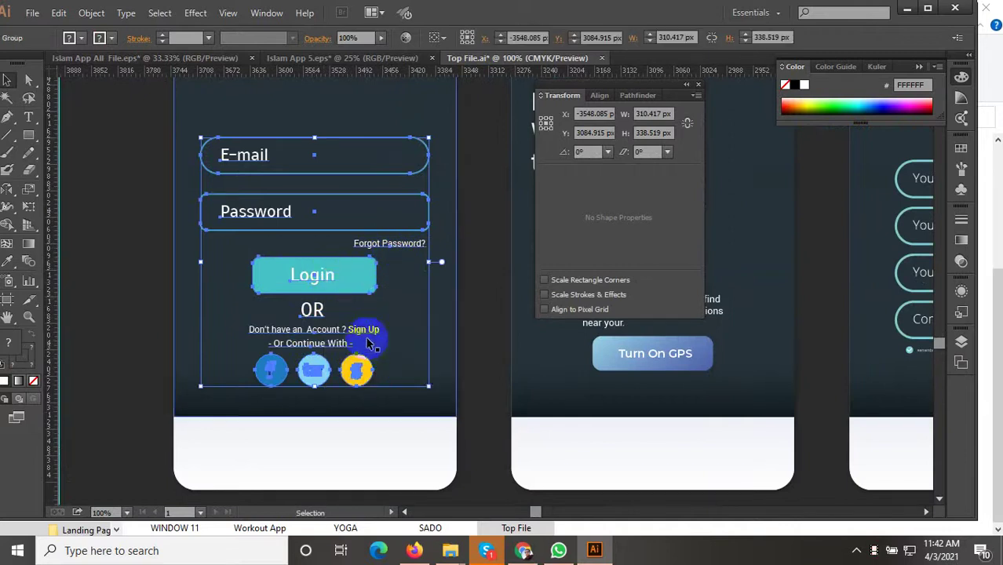
click(298, 58)
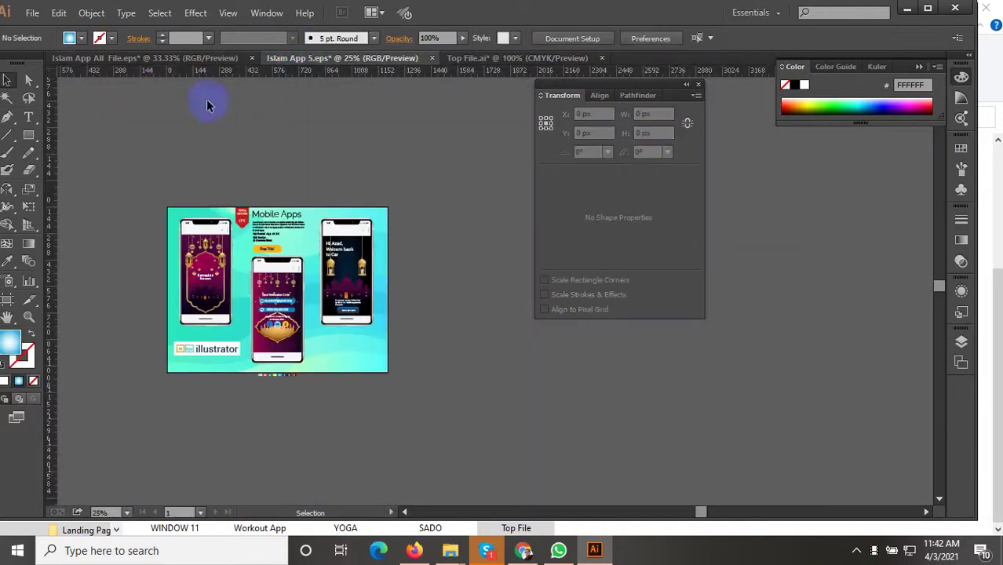
click(157, 59)
Paste the login group onto the centre phone and resize it to fit
scroll(306, 235, down, 2)
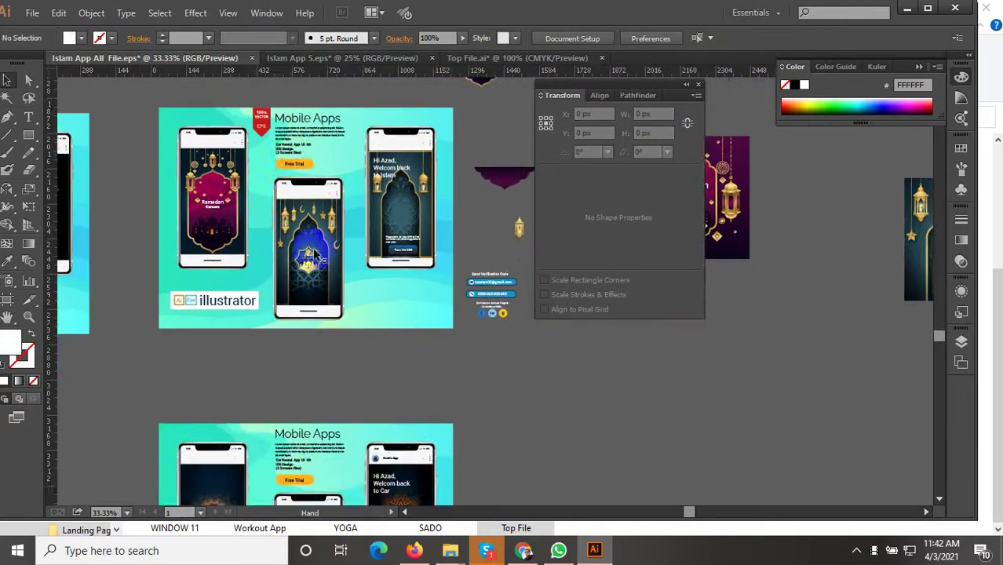
key(ctrl+v)
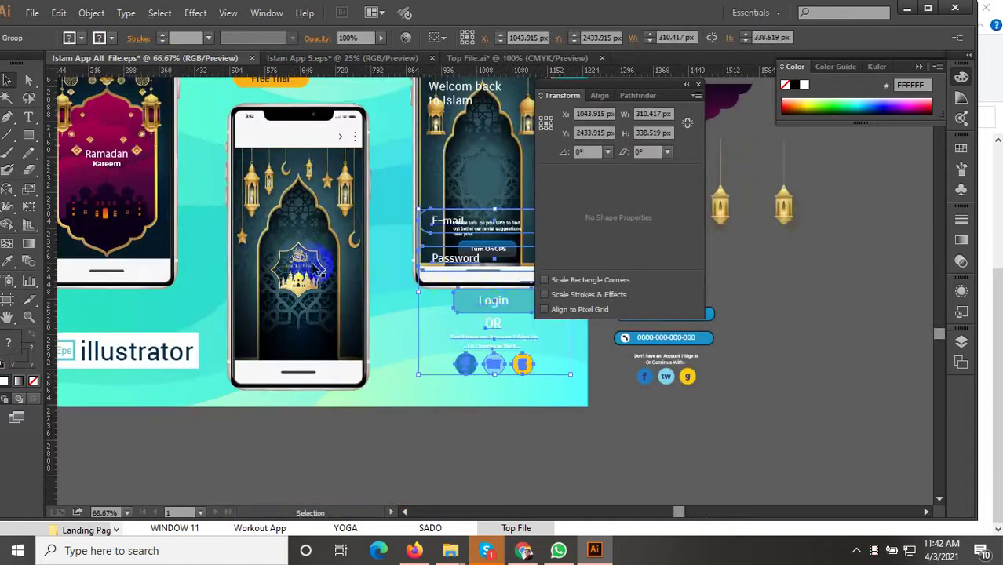
drag(478, 301, 298, 296)
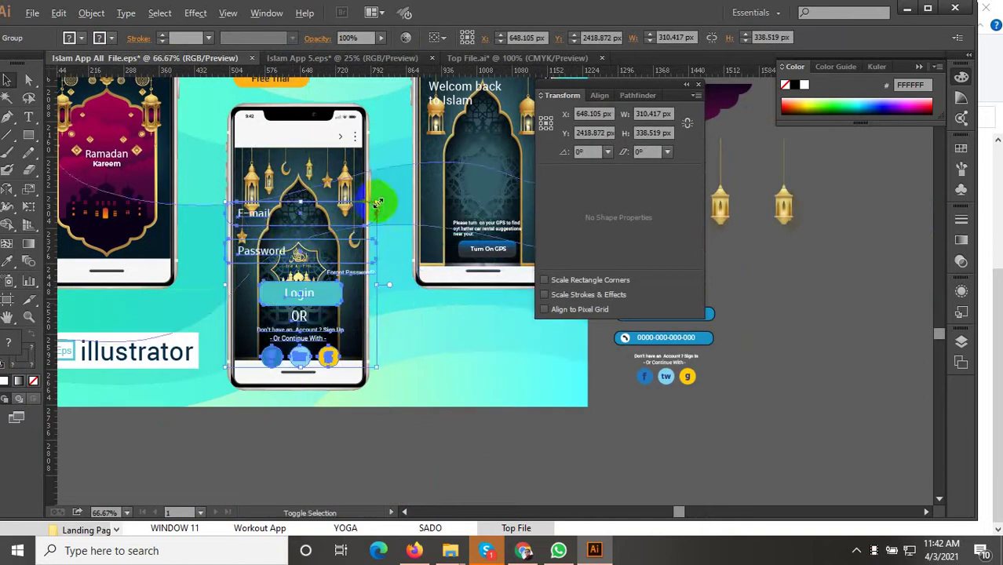
mouse_move(374, 196)
mouse_down()
mouse_move(366, 212)
mouse_move(314, 234)
mouse_move(342, 246)
mouse_up()
scroll(314, 266, up, 1)
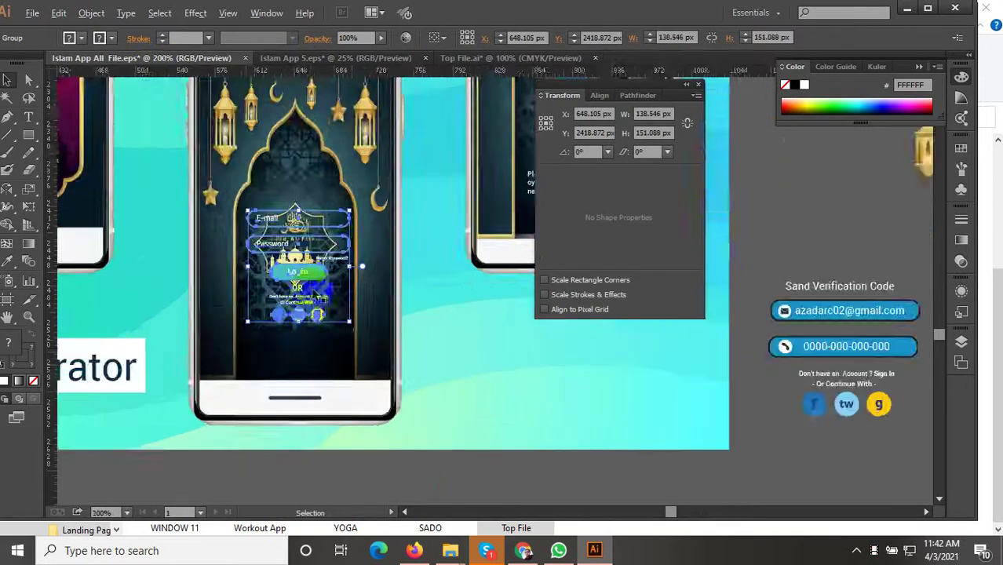
scroll(308, 269, up, 1)
drag(290, 286, 277, 382)
scroll(315, 324, down, 5)
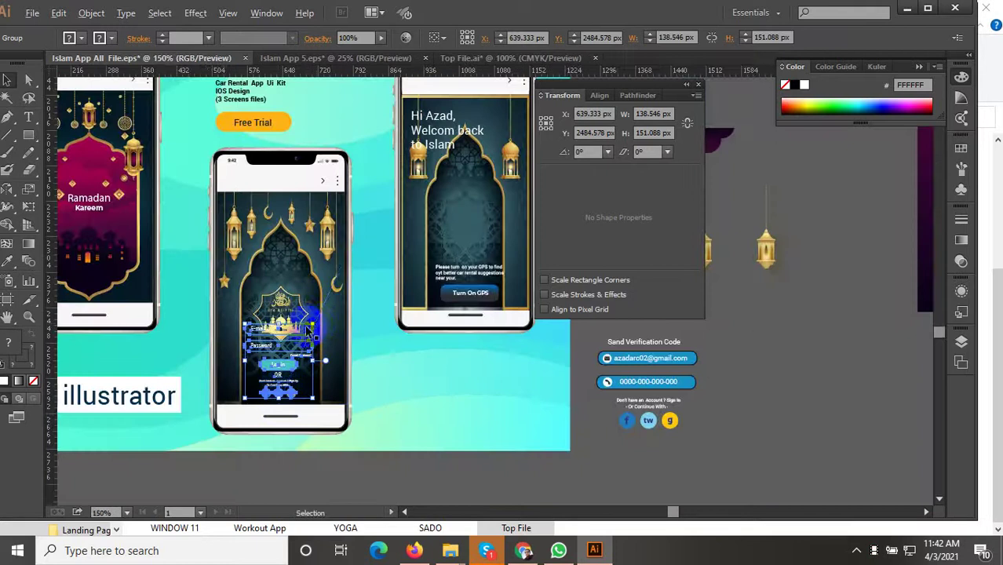
scroll(316, 322, up, 4)
mouse_move(321, 323)
mouse_down()
mouse_move(325, 284)
mouse_move(341, 276)
mouse_up()
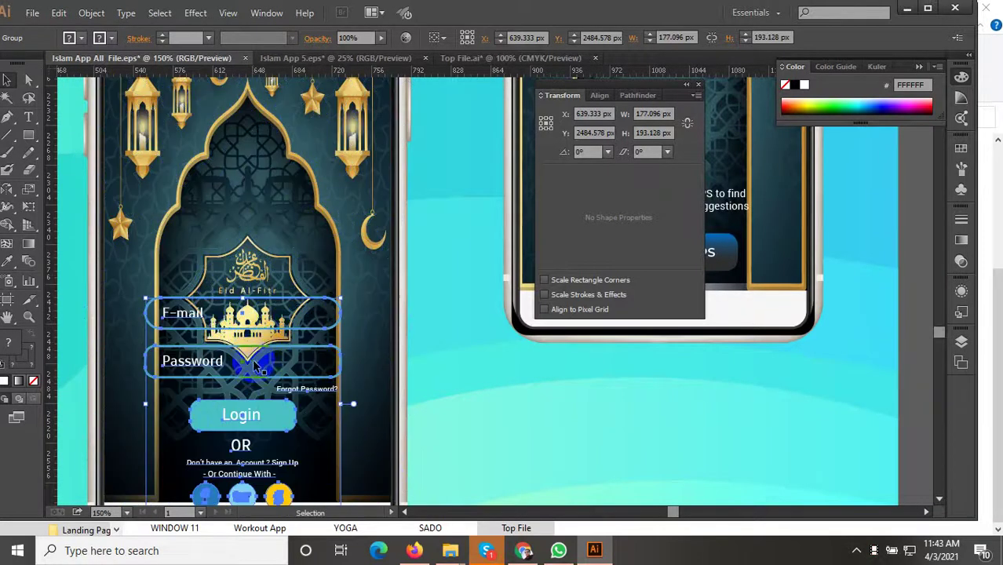
Move the Eid mosque image over the E-mail field, then undo that move
mouse_move(255, 351)
mouse_down()
mouse_move(259, 324)
mouse_move(263, 334)
mouse_up()
key(a)
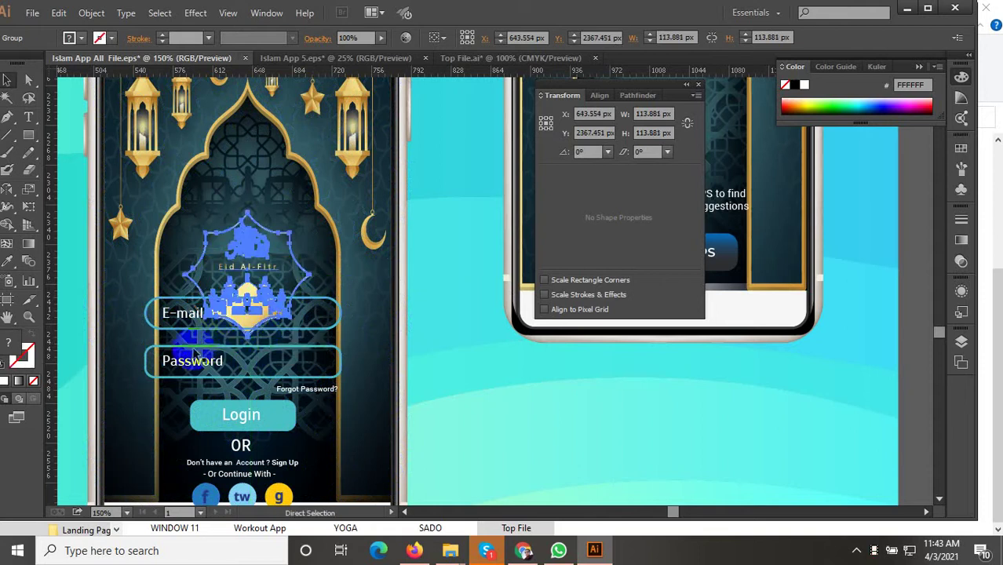
key(ctrl+z)
click(174, 343)
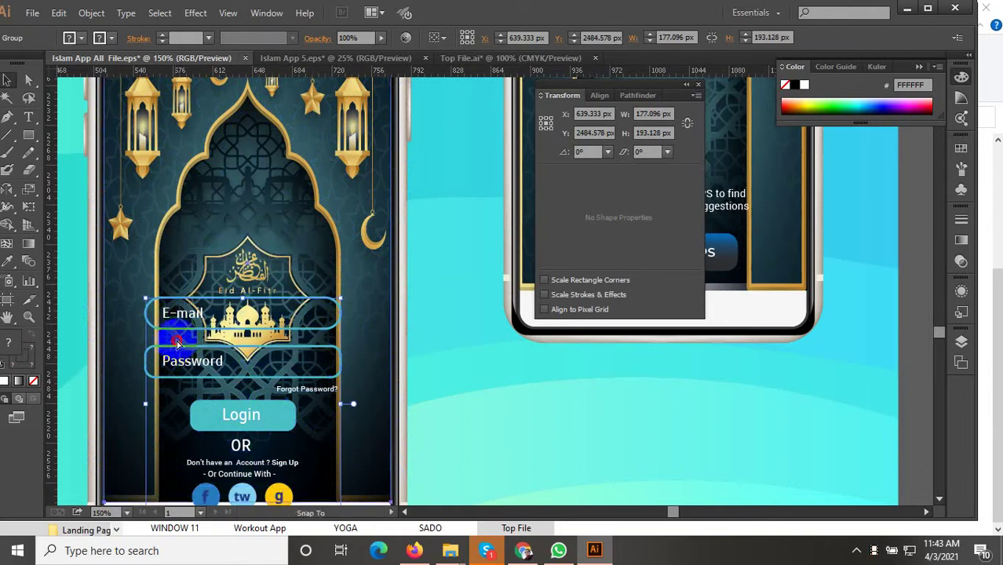
key(ctrl+shift+z)
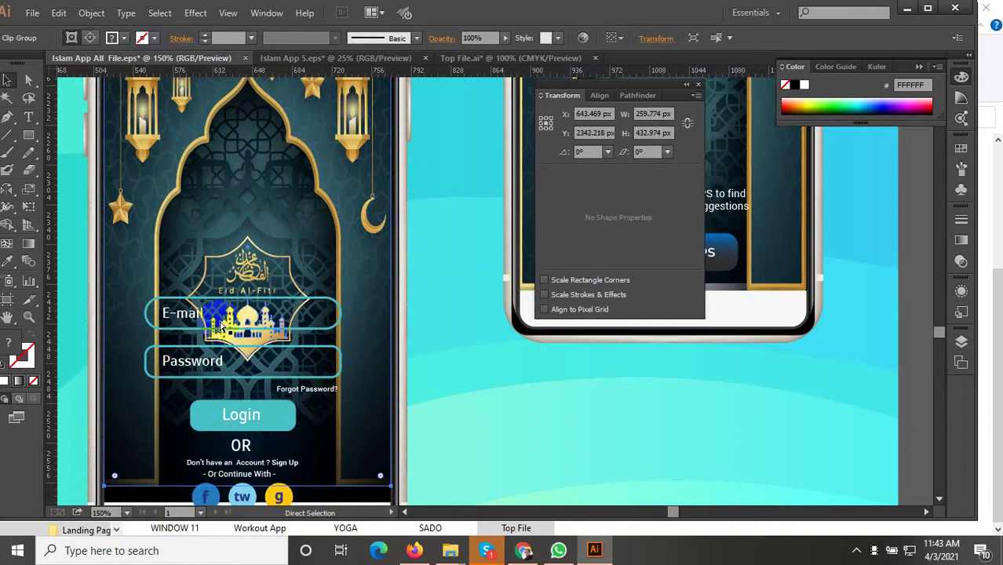
scroll(322, 255, down, 3)
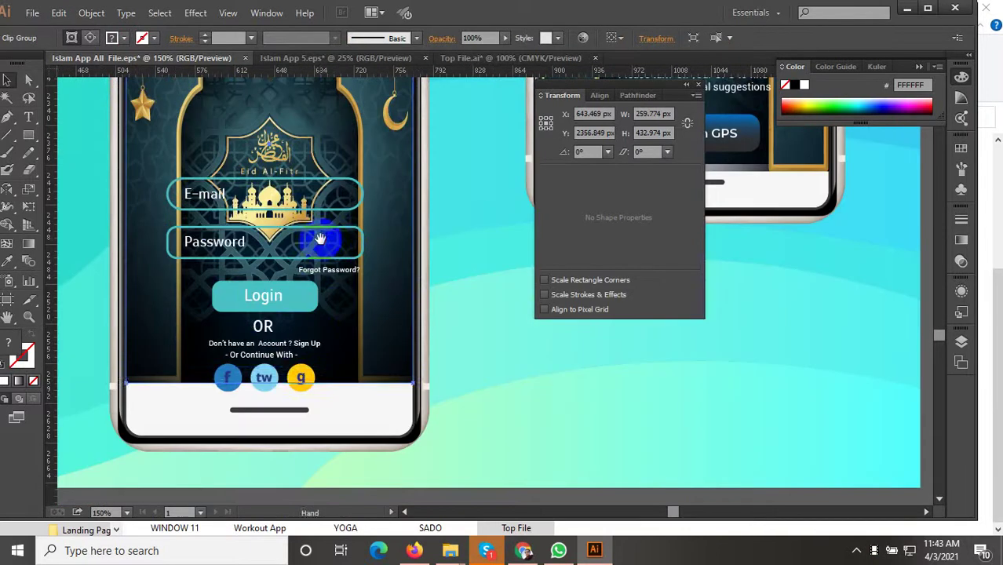
key(ctrl+z)
drag(264, 378, 267, 379)
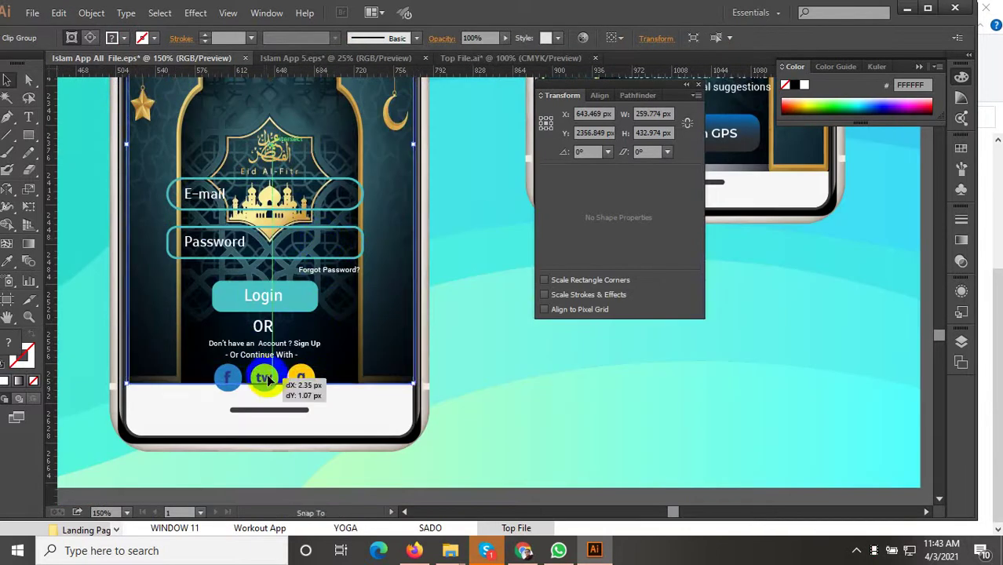
Shift the login form about 21 px within the centre phone and reselect the group
click(309, 389)
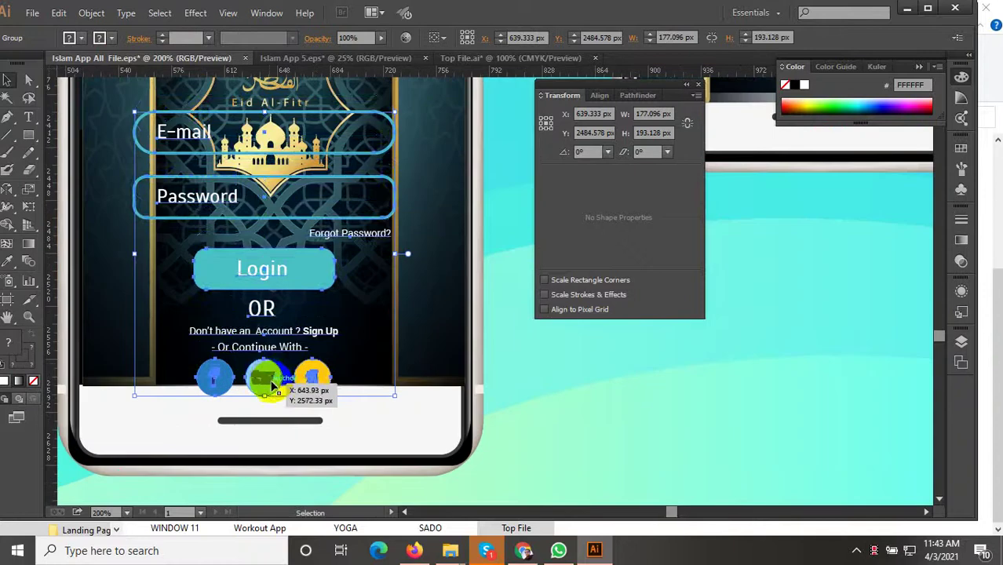
drag(271, 382, 327, 376)
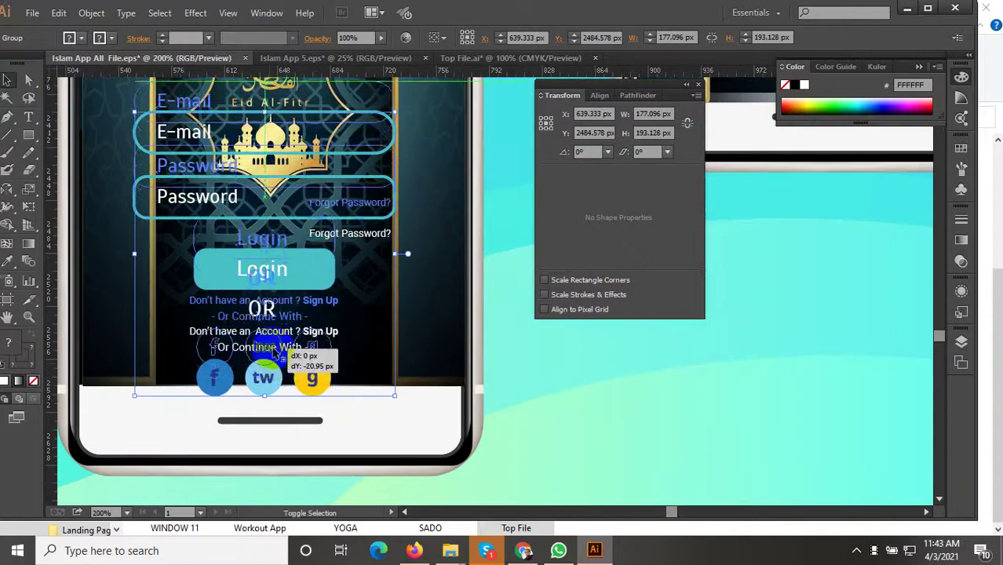
scroll(327, 376, down, 2)
click(481, 340)
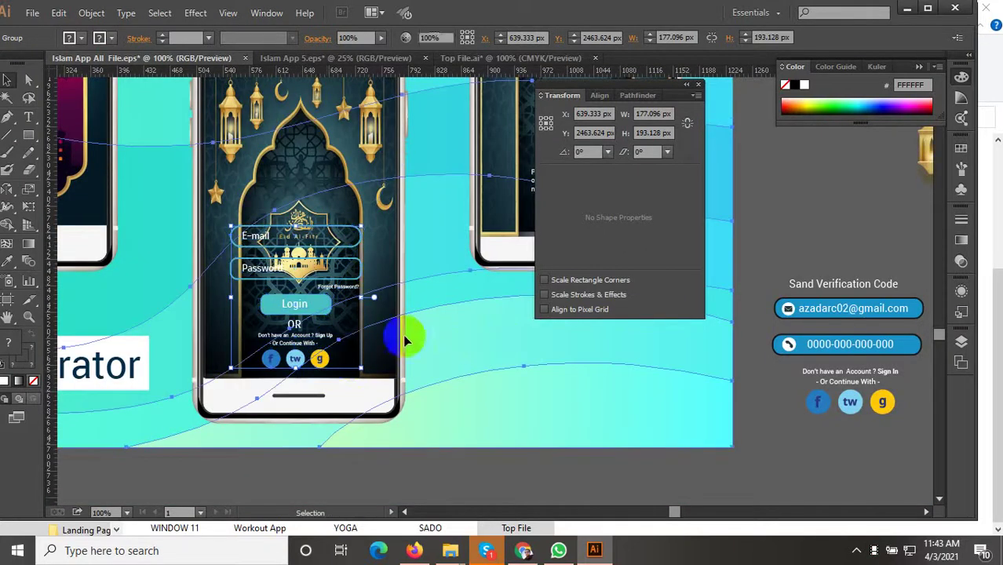
click(304, 304)
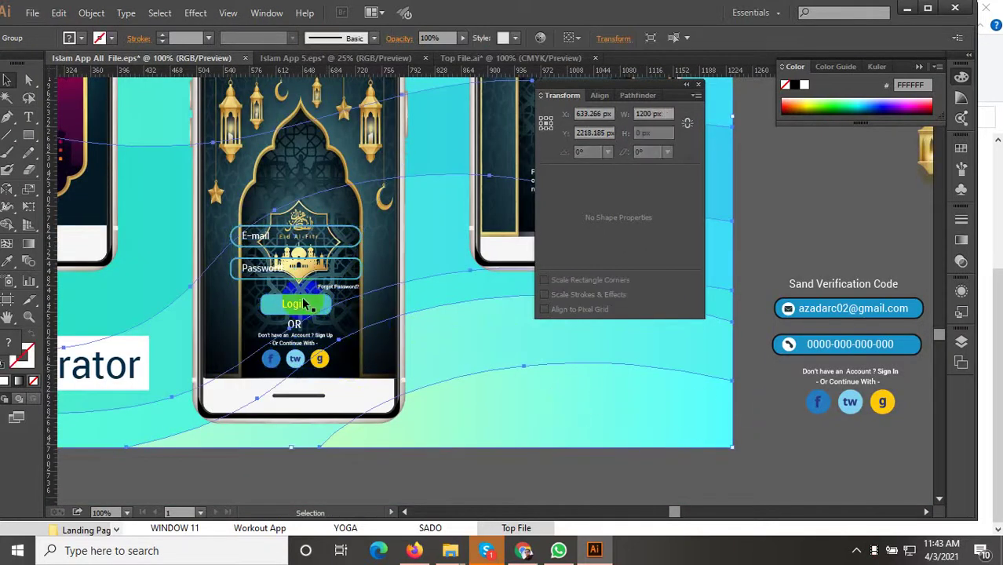
scroll(308, 298, down, 2)
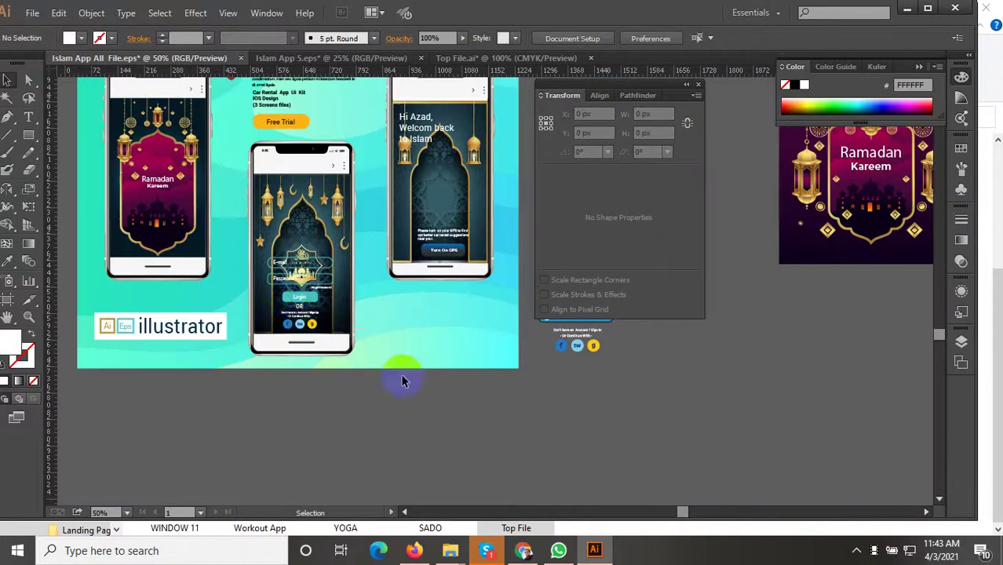
scroll(302, 310, up, 2)
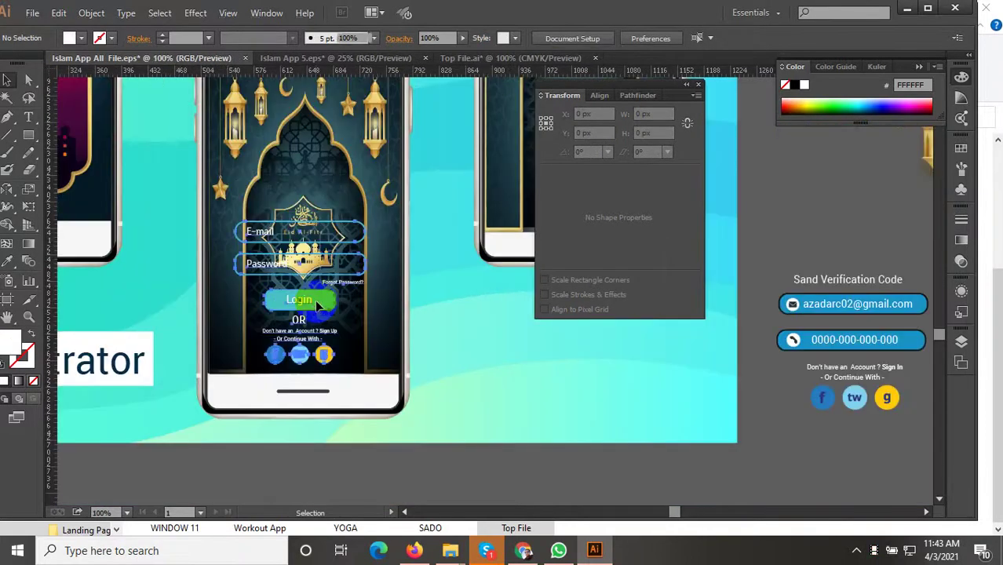
click(349, 247)
scroll(236, 369, down, 2)
mouse_move(262, 361)
mouse_down()
mouse_move(241, 374)
mouse_move(361, 493)
mouse_up()
scroll(396, 320, up, 1)
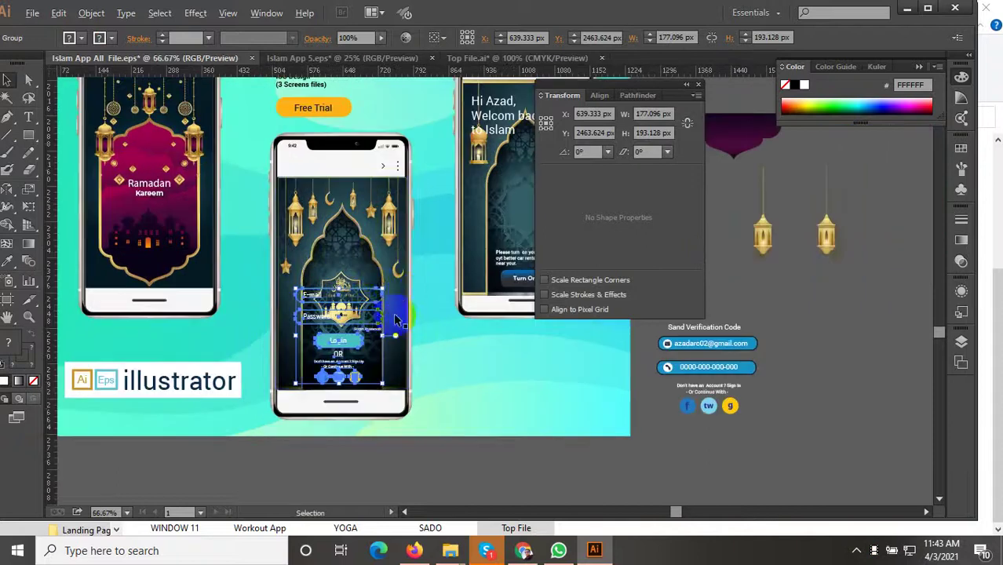
Shrink the login form and move it out right, beside the verification panel
mouse_move(387, 294)
mouse_down()
mouse_move(377, 373)
mouse_move(374, 314)
mouse_move(361, 339)
mouse_move(828, 418)
mouse_up()
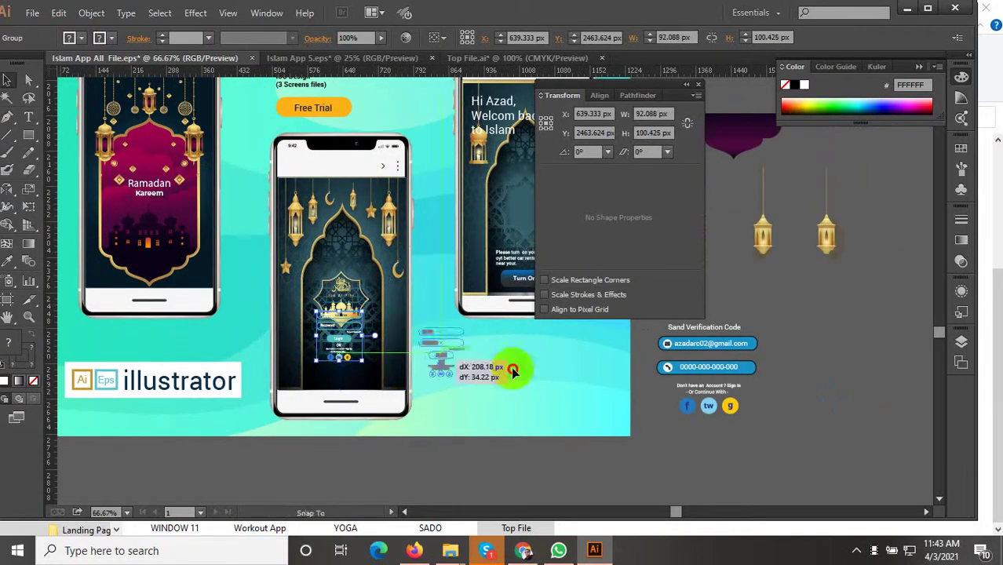
key(Escape)
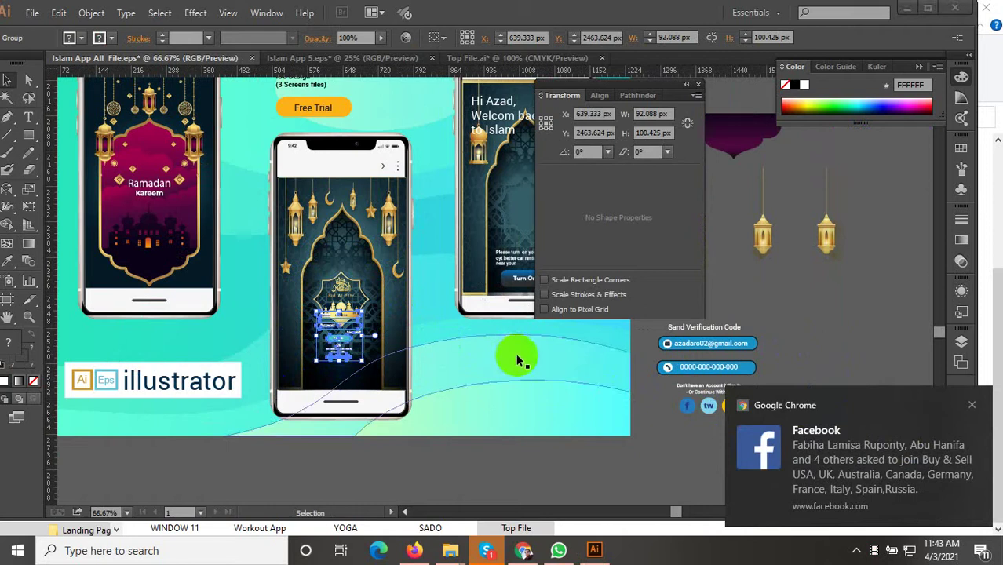
drag(517, 360, 245, 302)
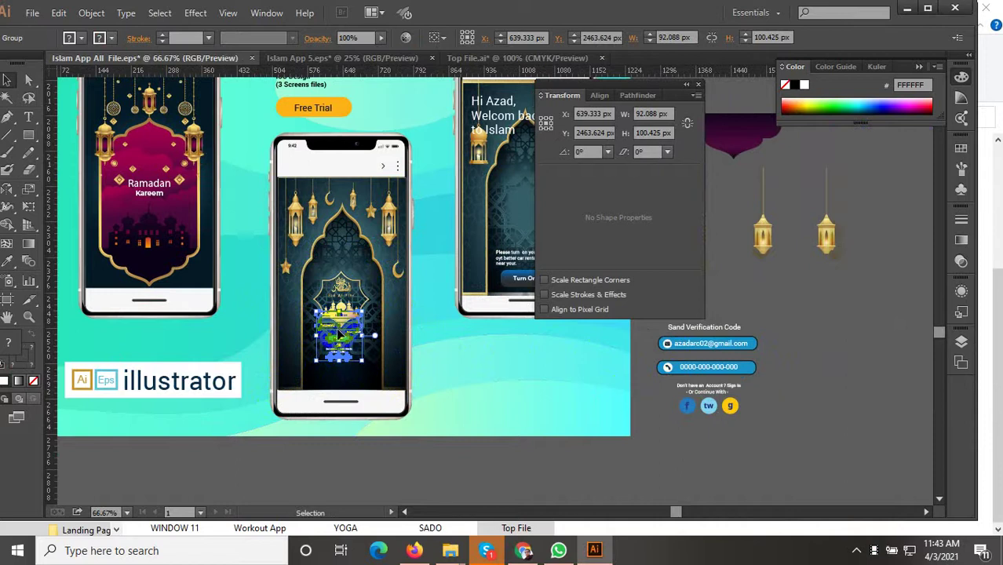
mouse_move(310, 342)
mouse_down()
mouse_move(811, 336)
mouse_move(782, 336)
mouse_up()
click(611, 449)
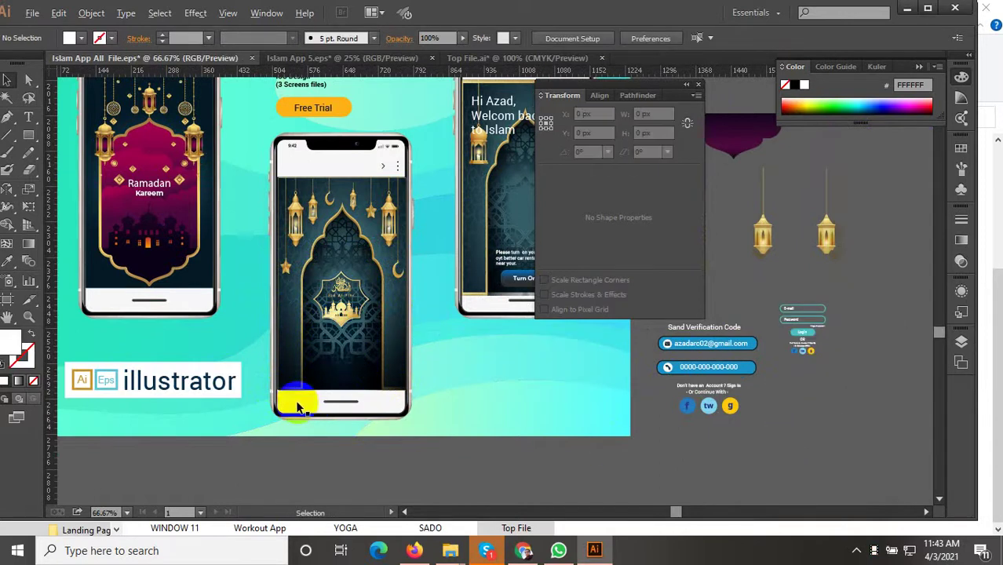
alt+scroll(312, 403, down, 2)
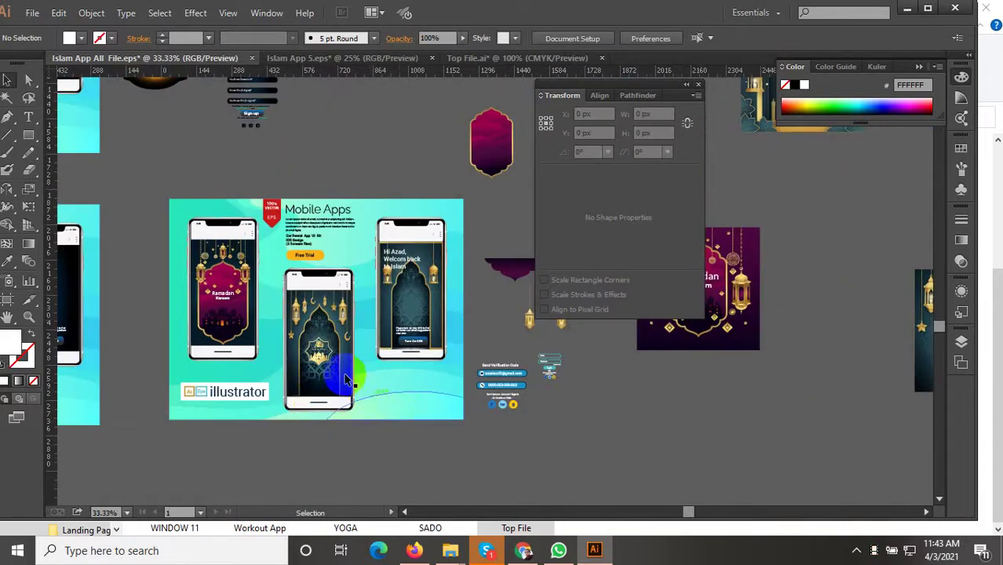
Enter the Muharram mandala group and select the circle behind the crescent moon
alt+scroll(318, 379, up, 1)
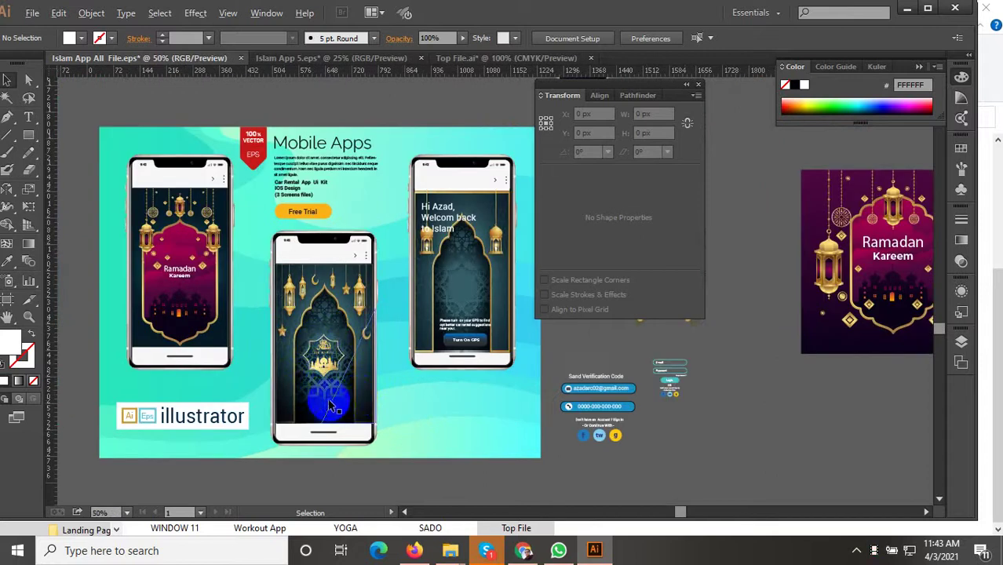
key(alt)
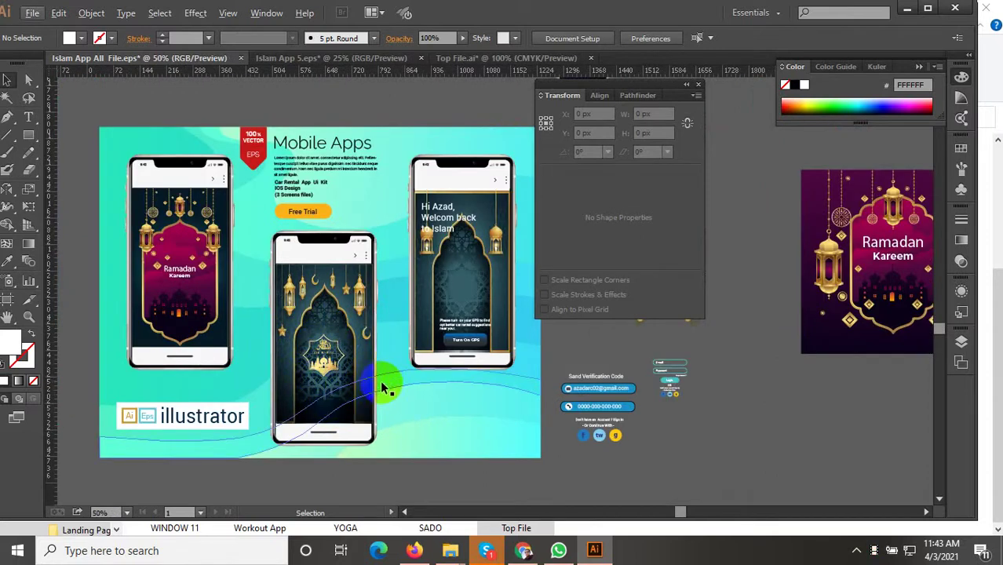
drag(308, 378, 287, 382)
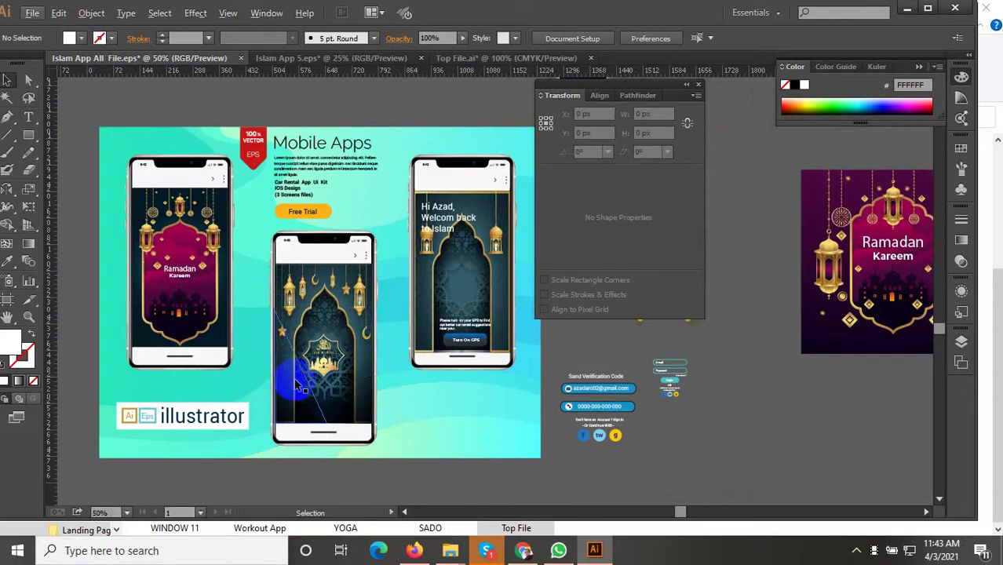
scroll(298, 385, down, 3)
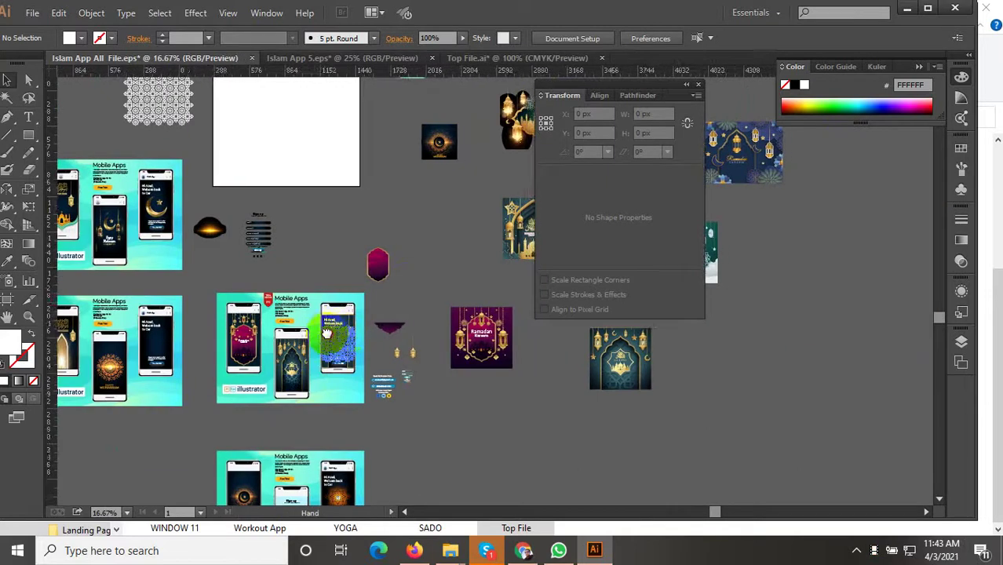
drag(327, 333, 311, 345)
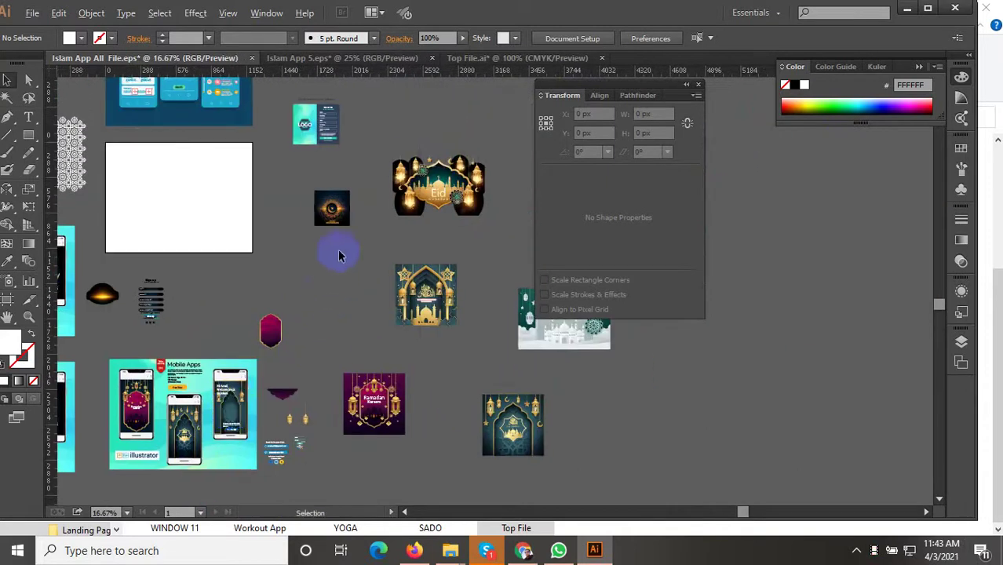
scroll(332, 205, up, 2)
scroll(314, 202, up, 3)
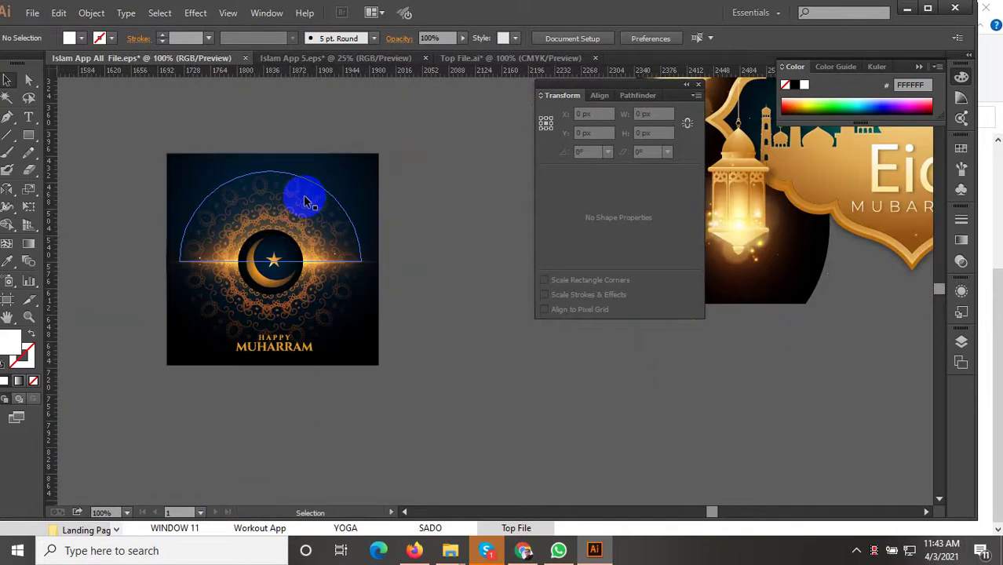
click(267, 275)
double_click(267, 275)
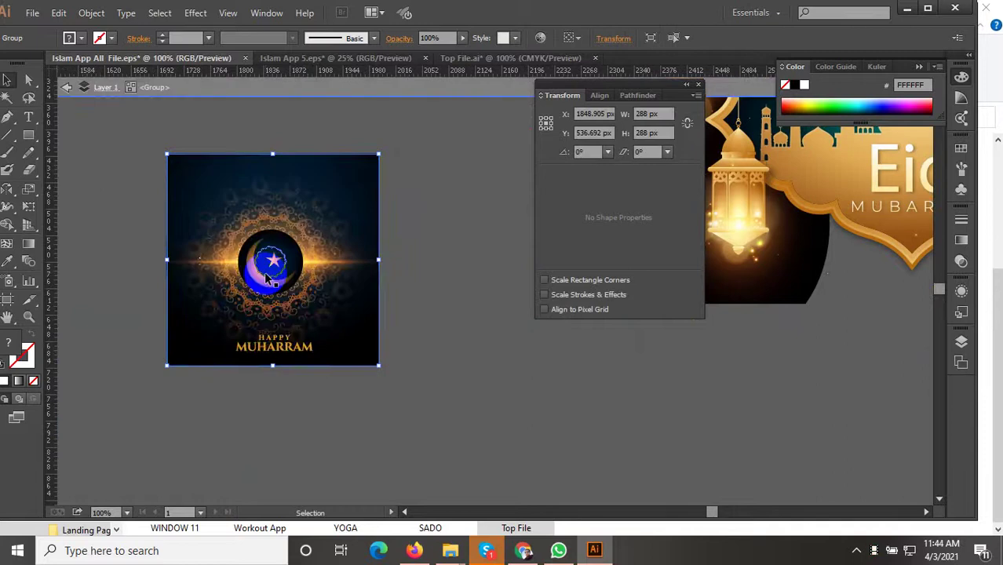
scroll(290, 265, up, 2)
click(338, 279)
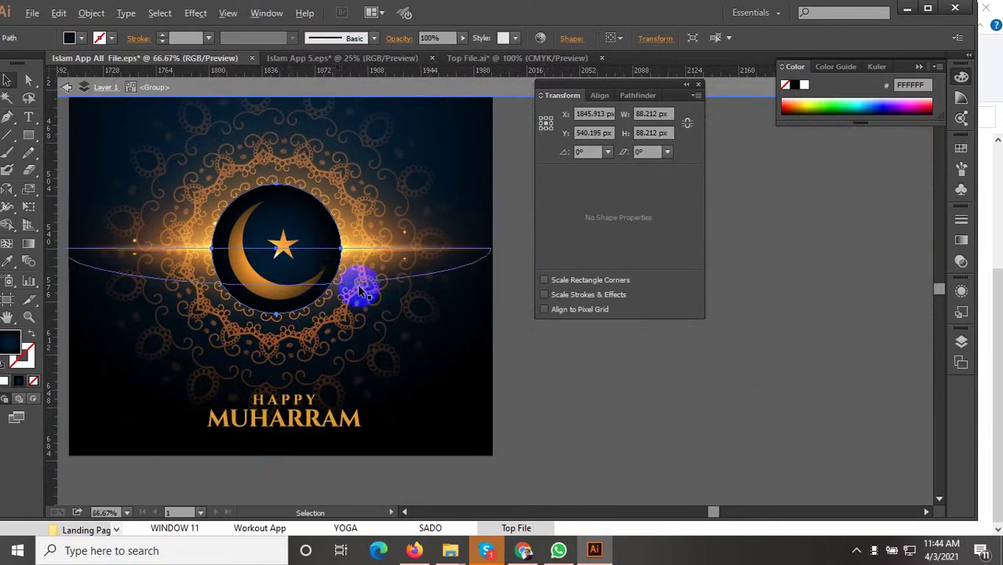
scroll(340, 259, down, 3)
Place a copy of the whole Muharram artwork off to the left
shift+click(263, 213)
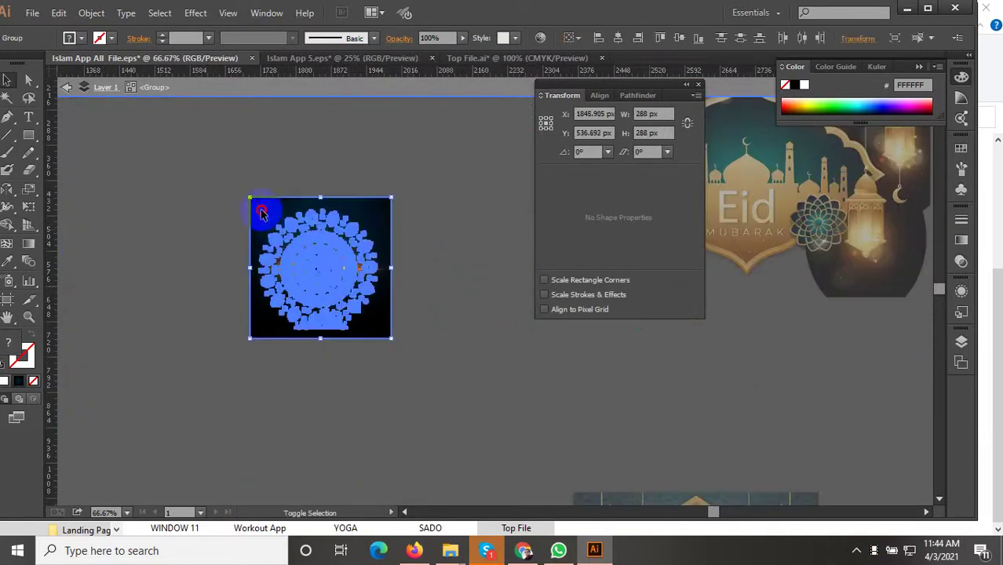
scroll(396, 200, up, 2)
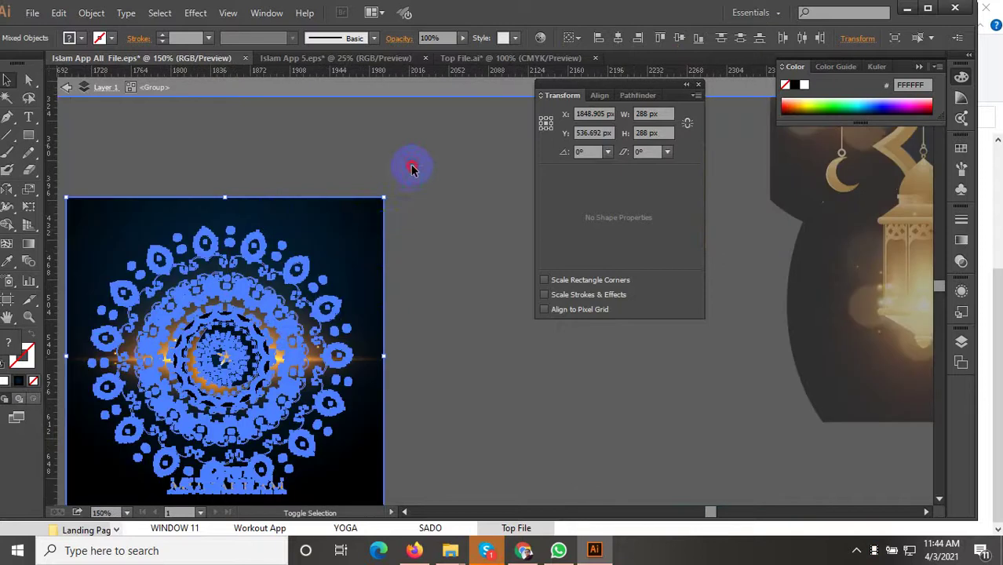
drag(413, 166, 377, 236)
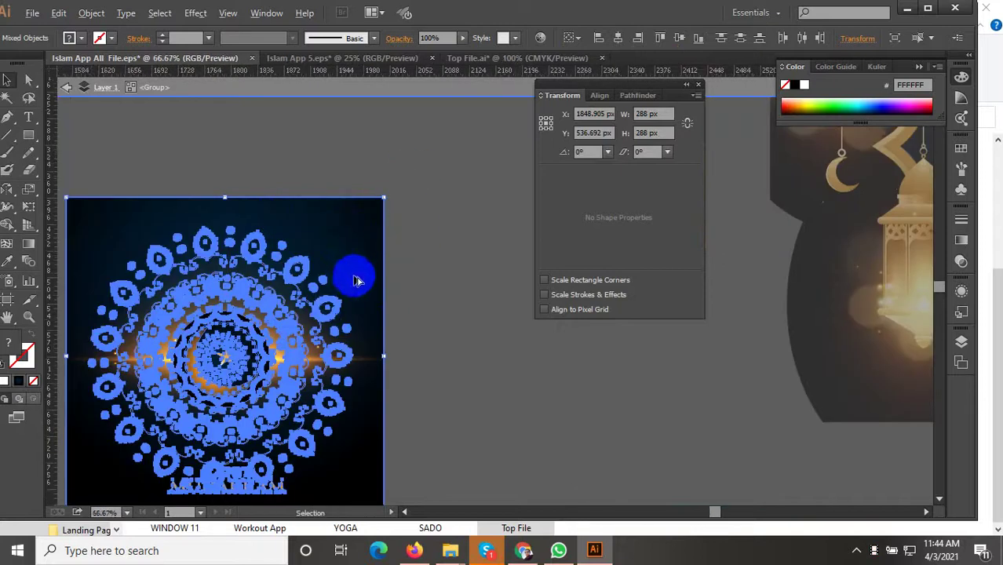
scroll(380, 295, down, 2)
drag(371, 343, 523, 350)
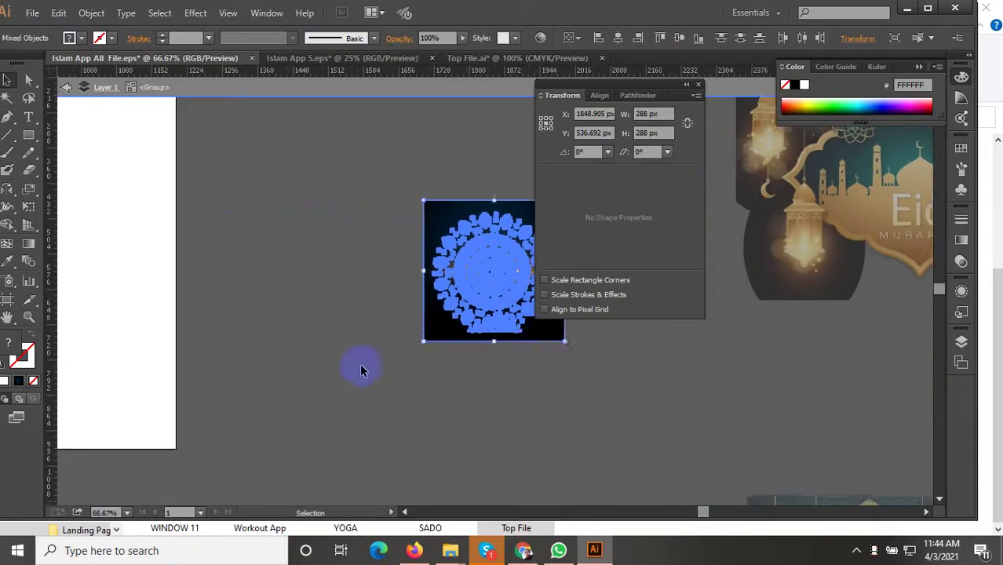
drag(360, 365, 387, 269)
key(ctrl+z)
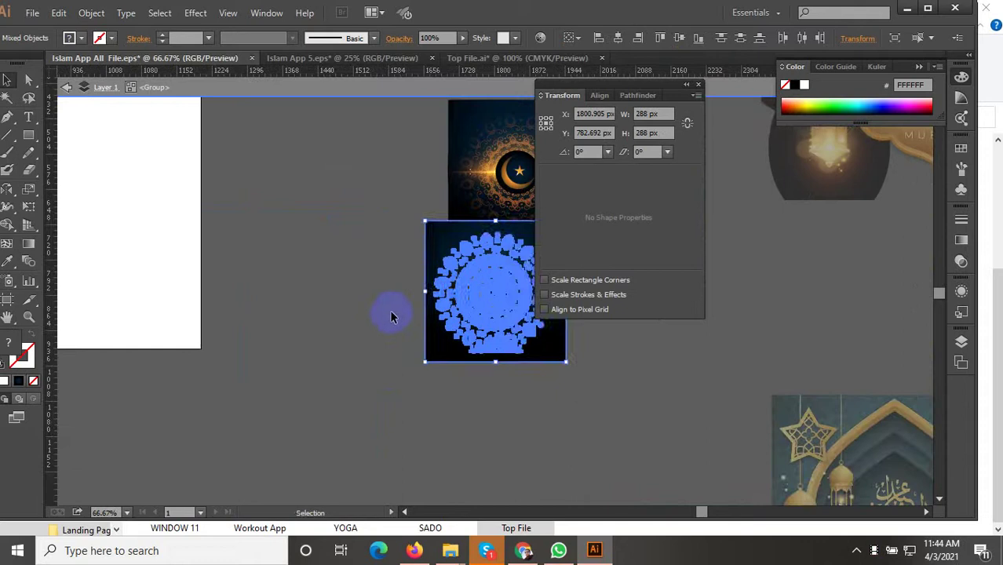
mouse_move(433, 295)
mouse_down()
mouse_move(457, 350)
mouse_move(392, 281)
mouse_up()
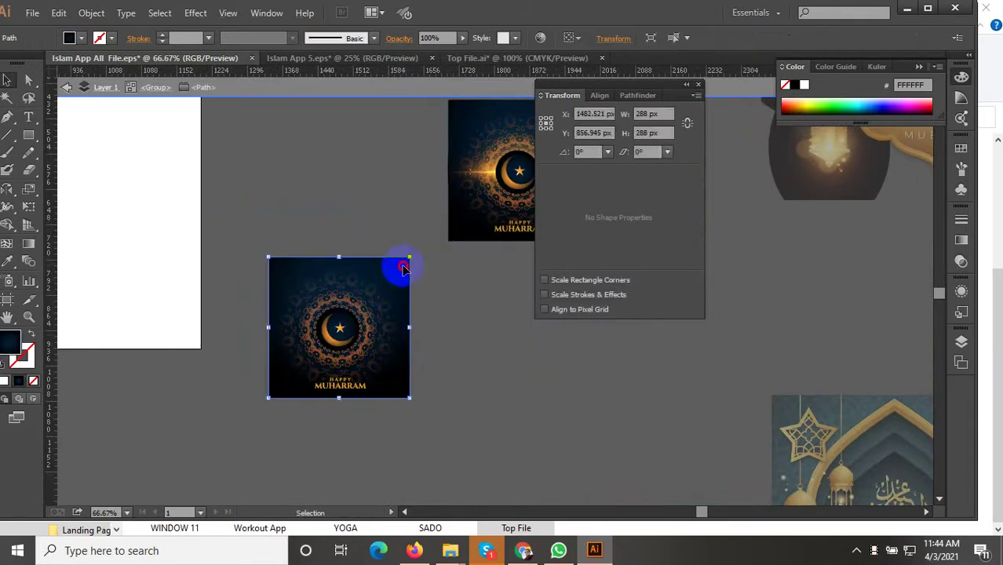
Delete the copy's dark square background and ungroup the remaining mandala pieces
double_click(397, 268)
key(Delete)
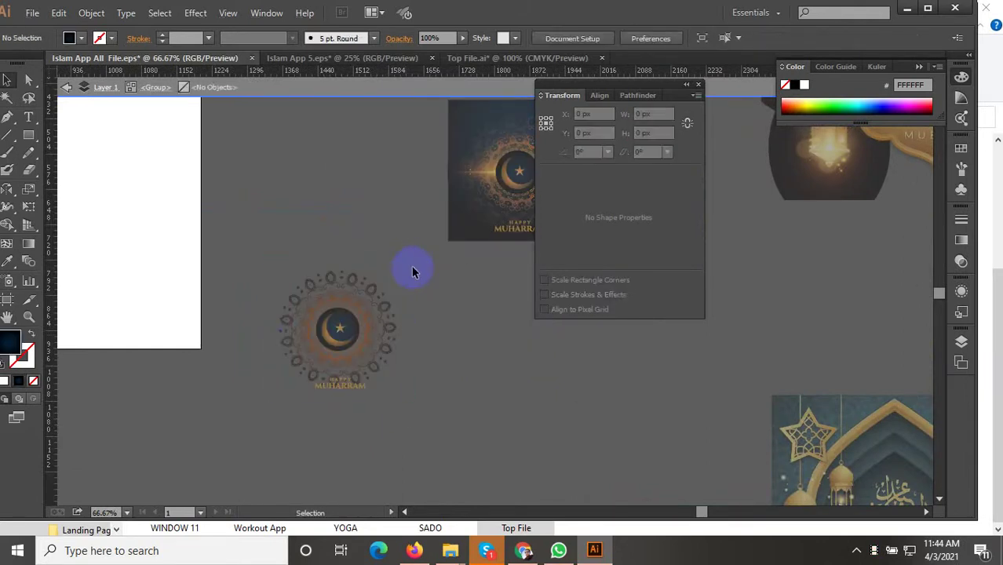
double_click(411, 264)
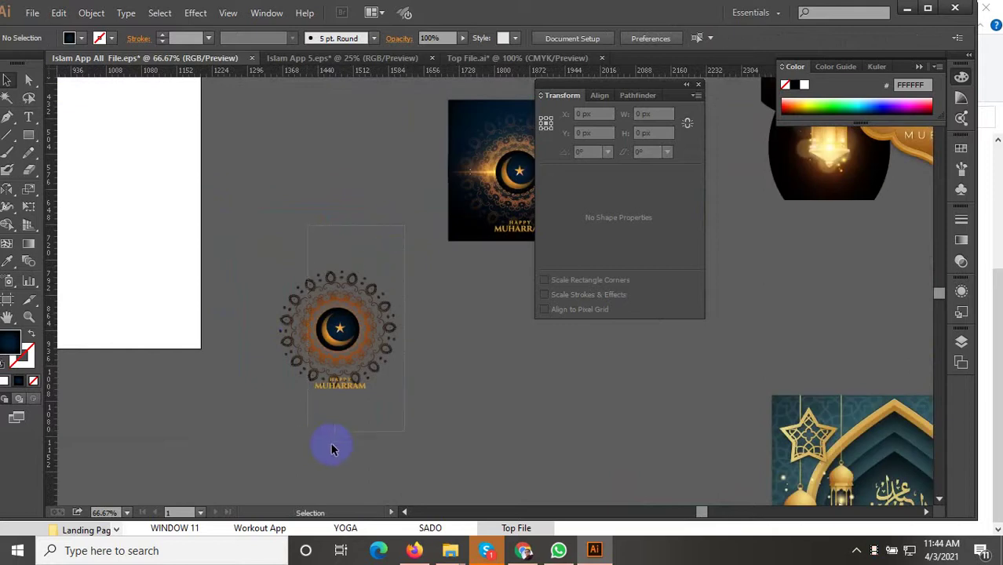
drag(331, 449, 365, 342)
scroll(363, 343, down, 2)
right_click(370, 271)
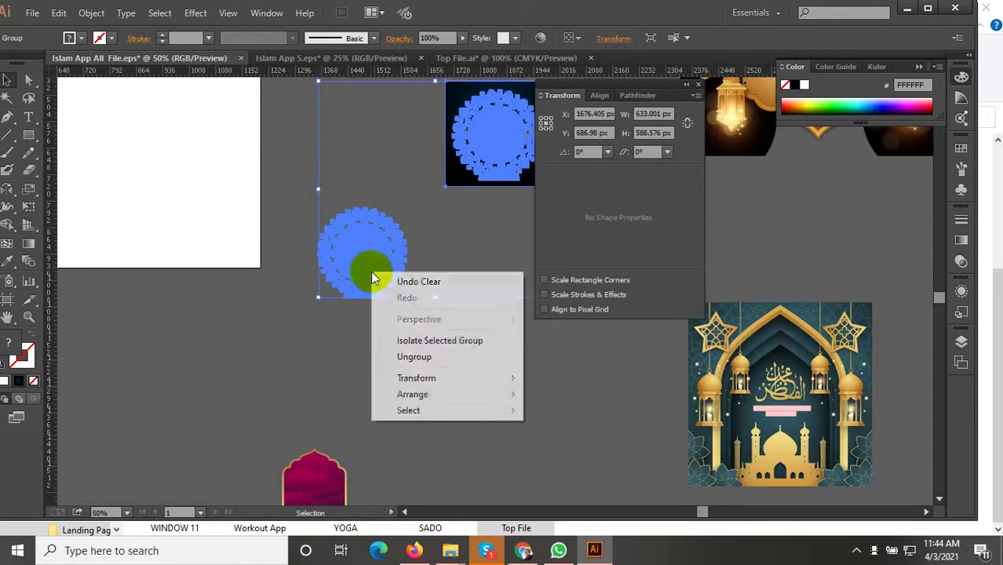
click(413, 355)
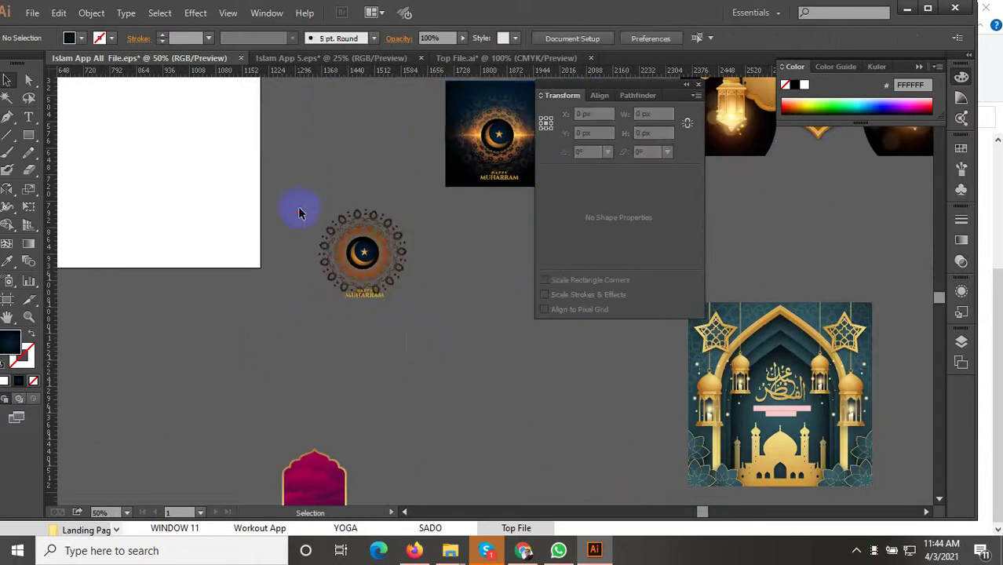
drag(326, 255, 351, 332)
drag(377, 369, 379, 344)
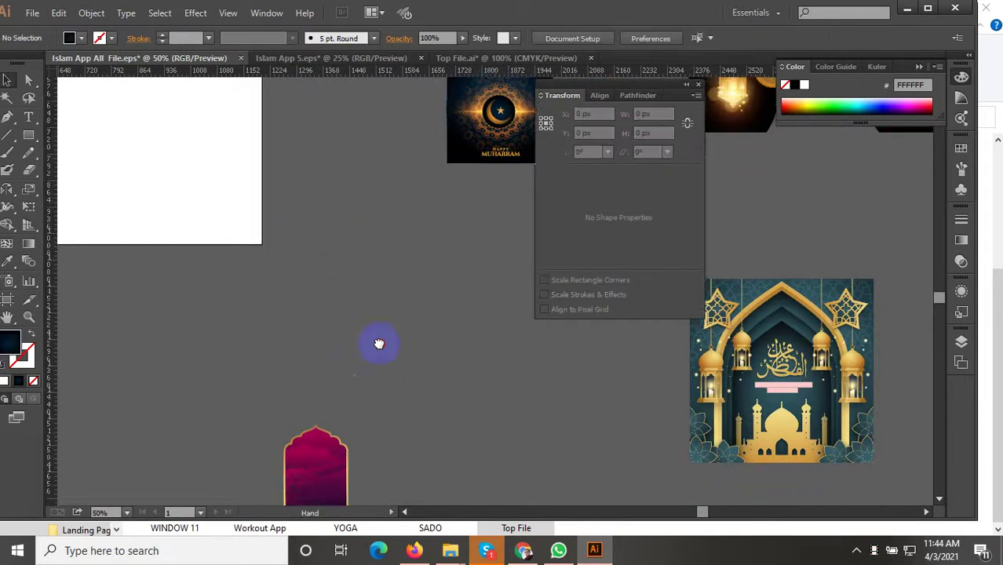
scroll(379, 344, down, 3)
Paste and group the crescent mandala, then scale it to about 177 px inside the second phone's arch
scroll(431, 400, down, 3)
scroll(403, 376, down, 3)
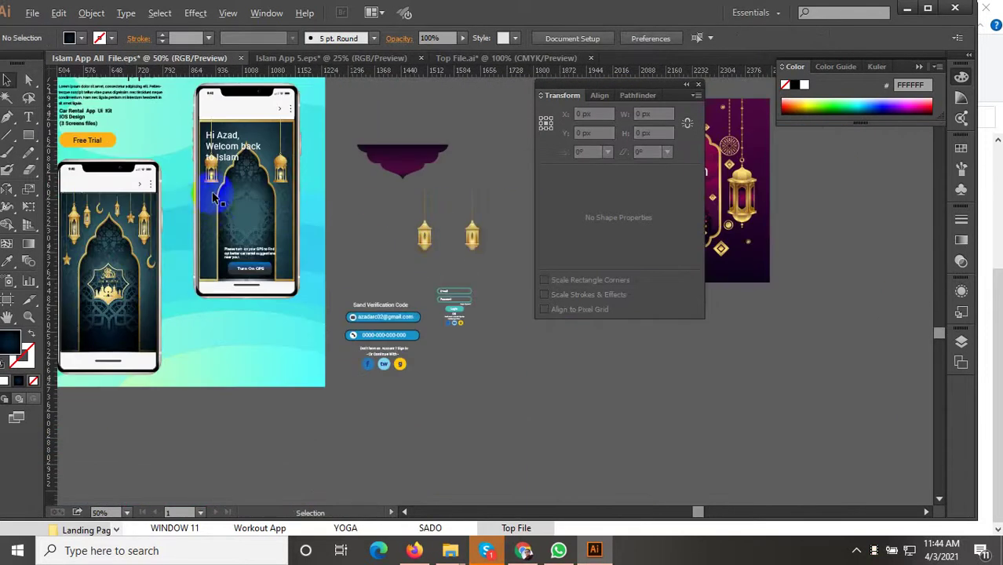
scroll(216, 198, up, 3)
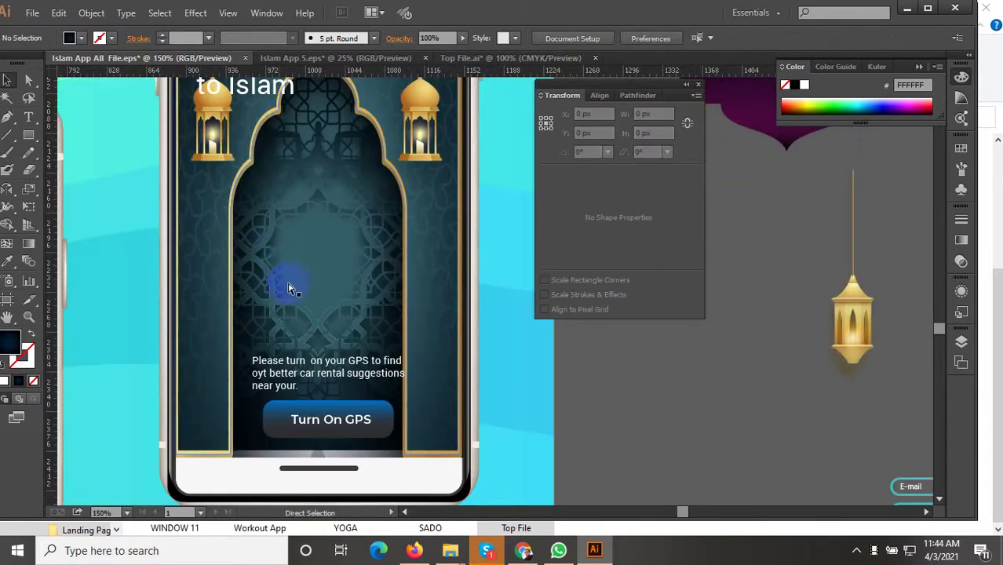
key(ctrl+v)
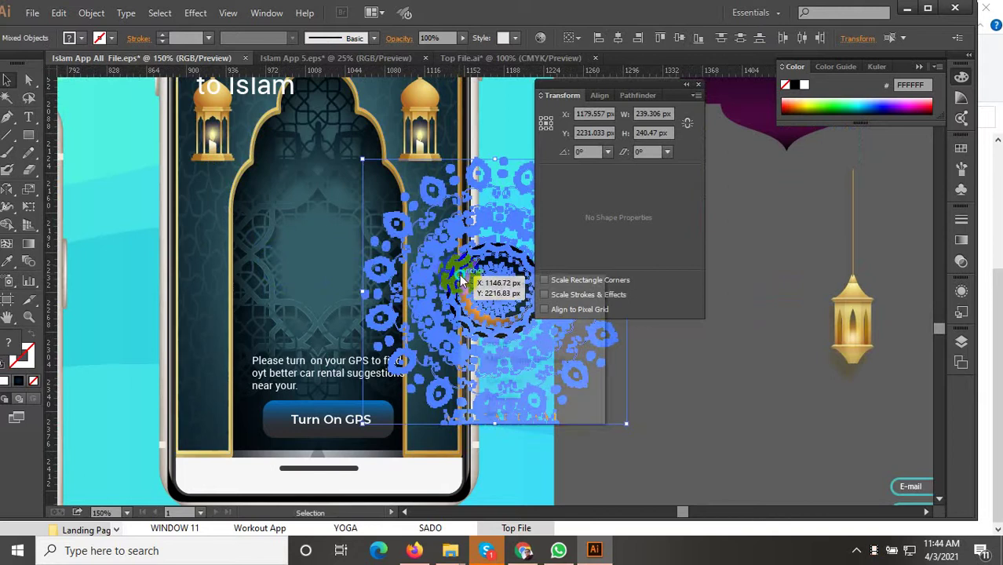
right_click(462, 276)
click(490, 346)
drag(546, 348, 360, 322)
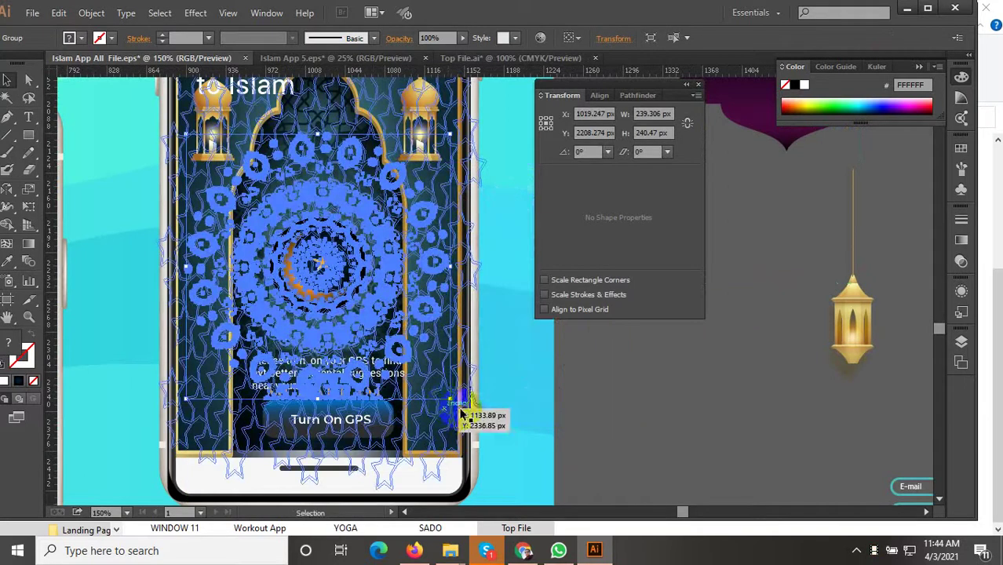
drag(461, 410, 417, 397)
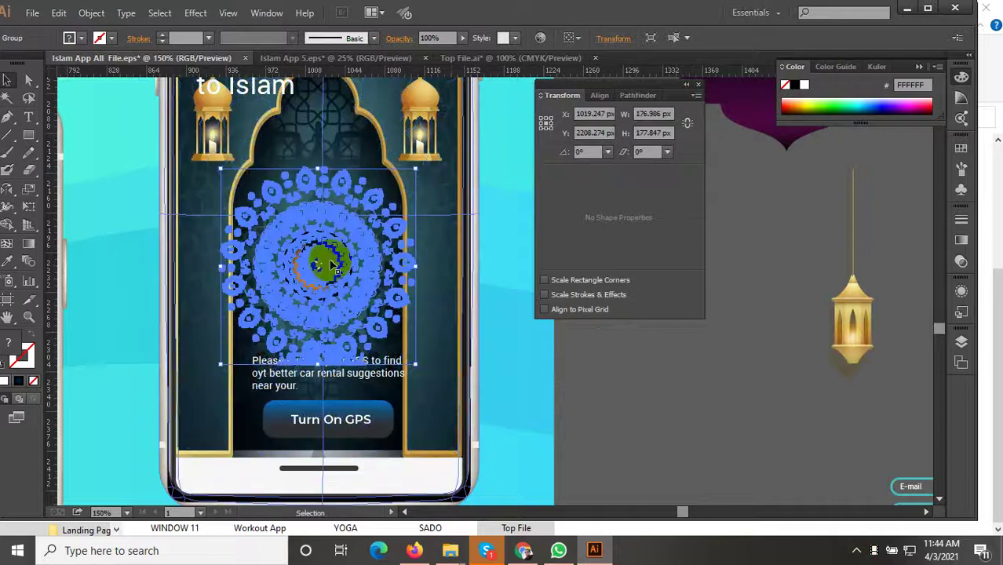
right_click(328, 260)
click(635, 405)
click(645, 422)
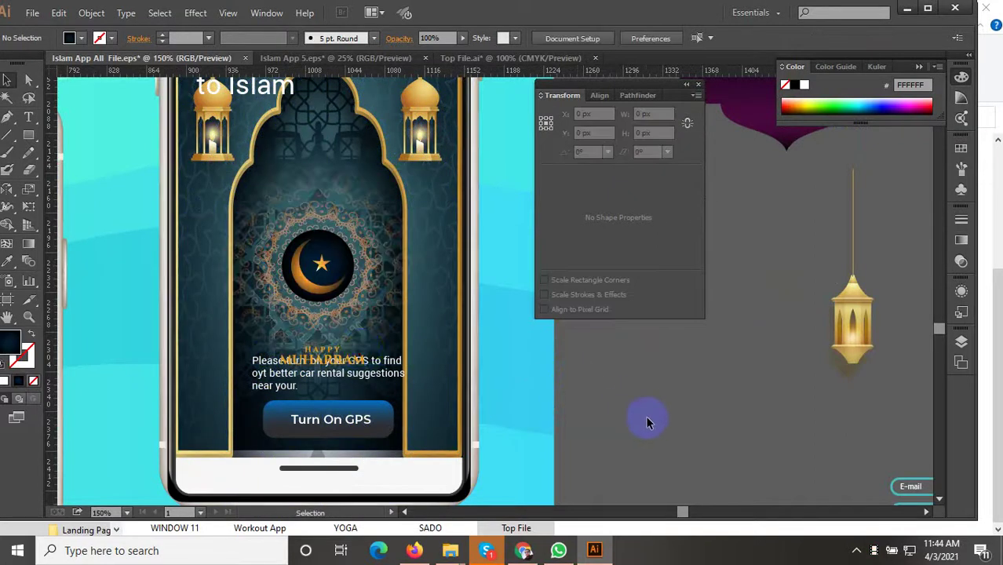
click(331, 267)
Send the mandala backward behind the screen text and enlarge it to about 216×217 px
right_click(318, 253)
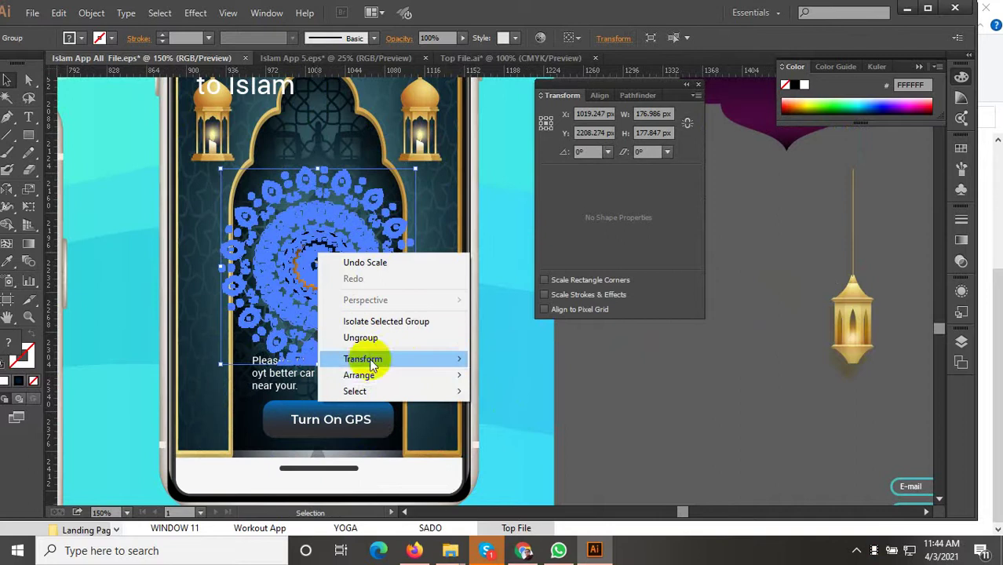
mouse_move(358, 375)
click(518, 424)
click(684, 381)
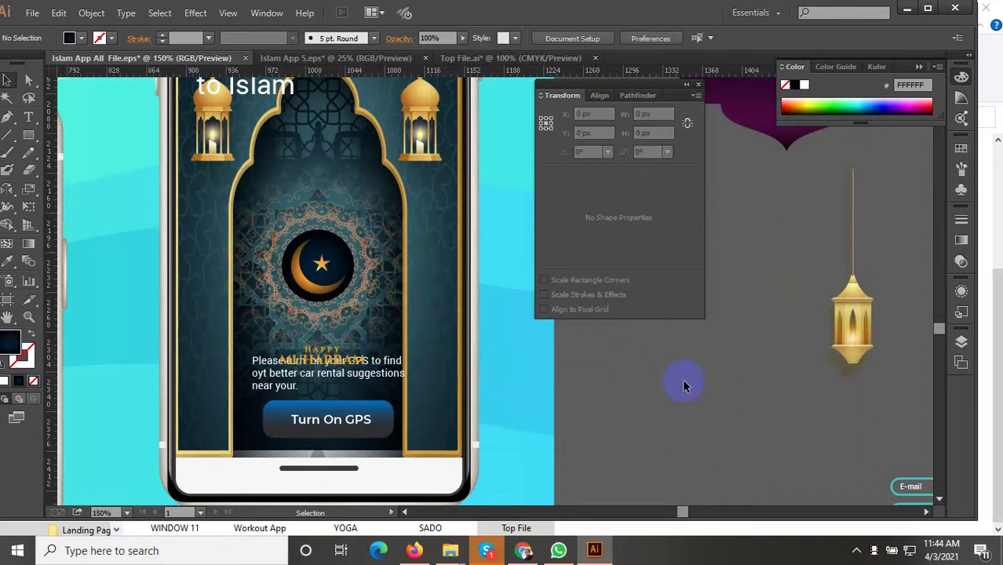
click(318, 263)
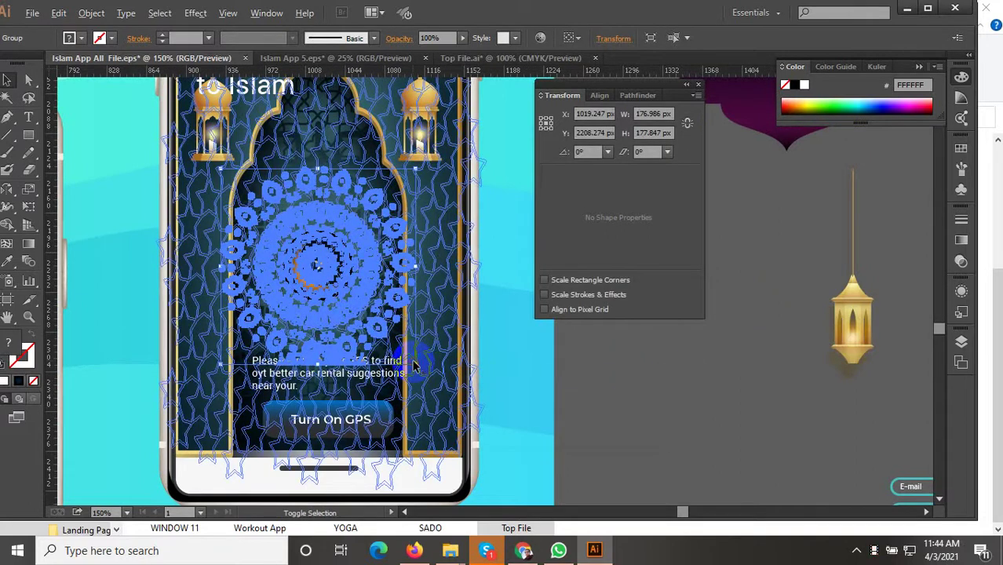
click(694, 405)
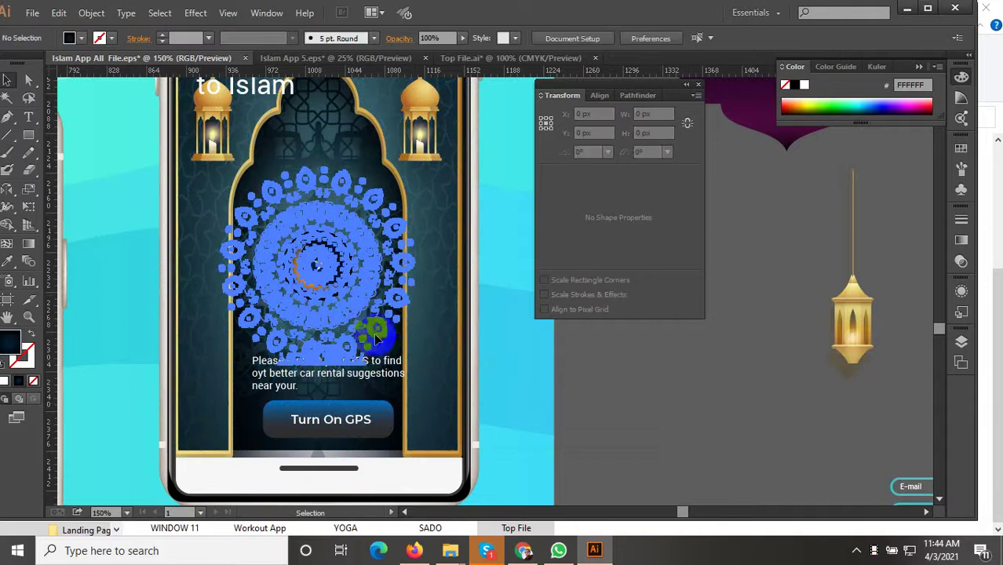
click(376, 337)
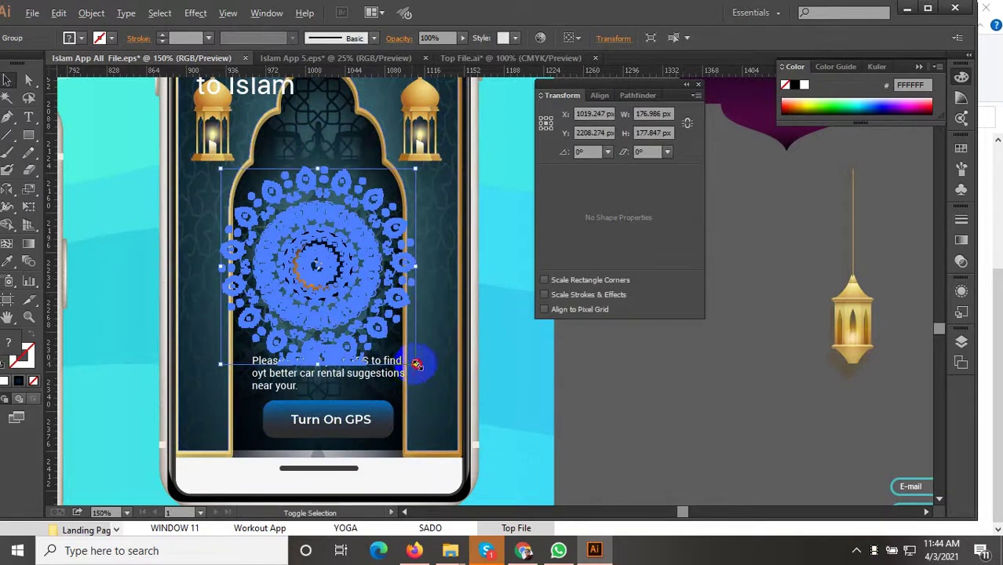
drag(417, 364, 453, 385)
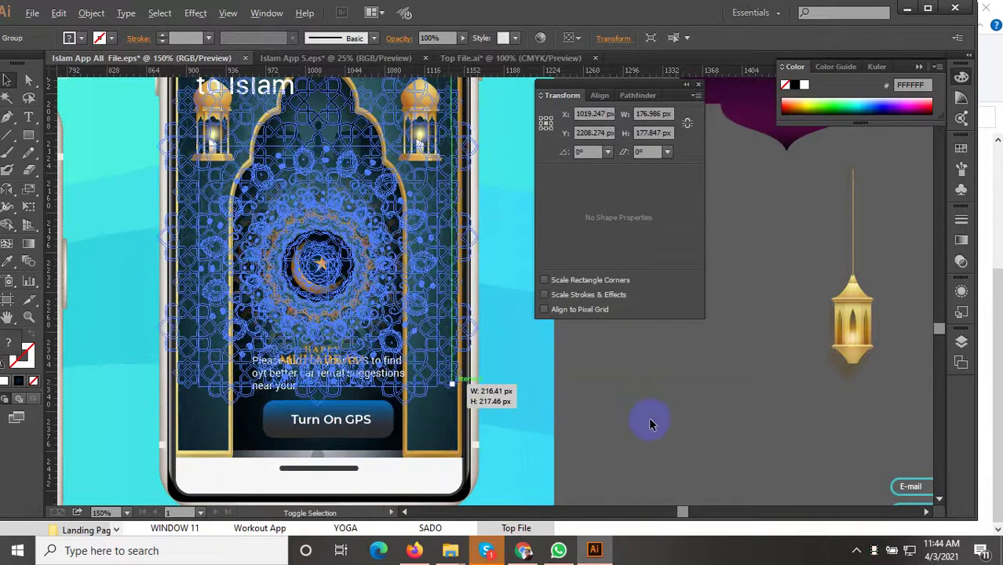
click(648, 417)
Zoom out to 25% and marquee-select the whole 1200 × 900 px Mobile Apps artwork
scroll(286, 385, down, 3)
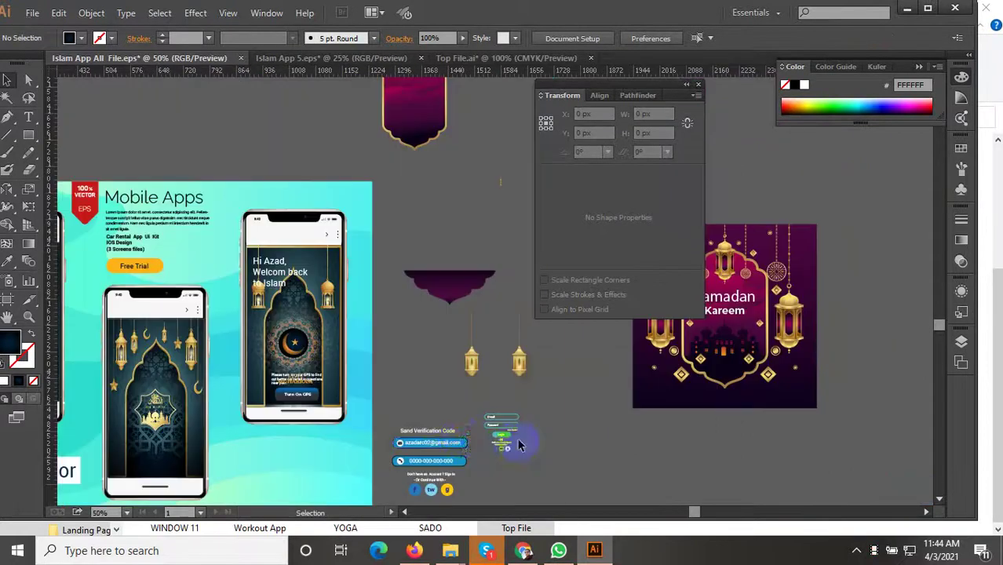
drag(403, 405, 464, 351)
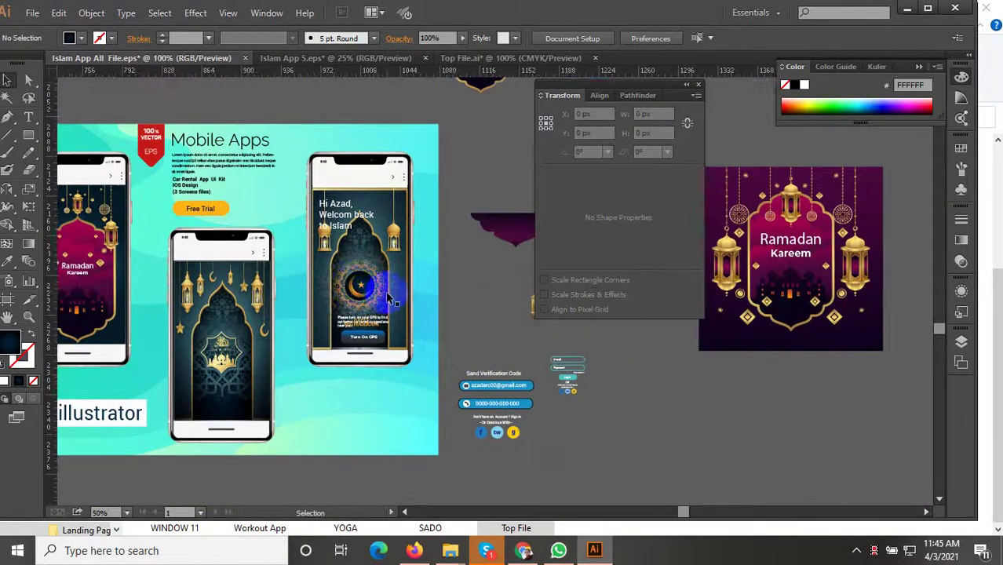
scroll(353, 282, up, 3)
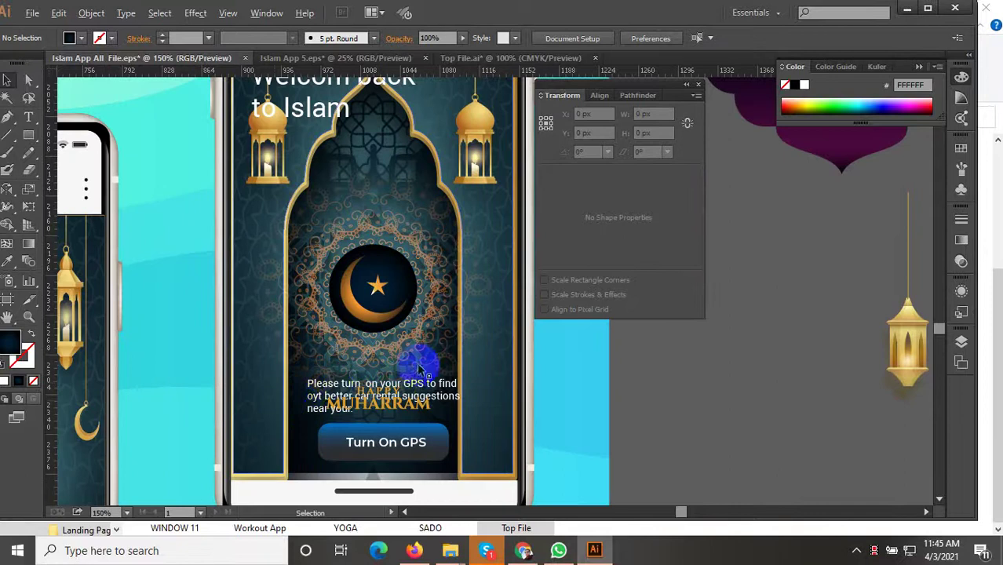
scroll(416, 363, up, 1)
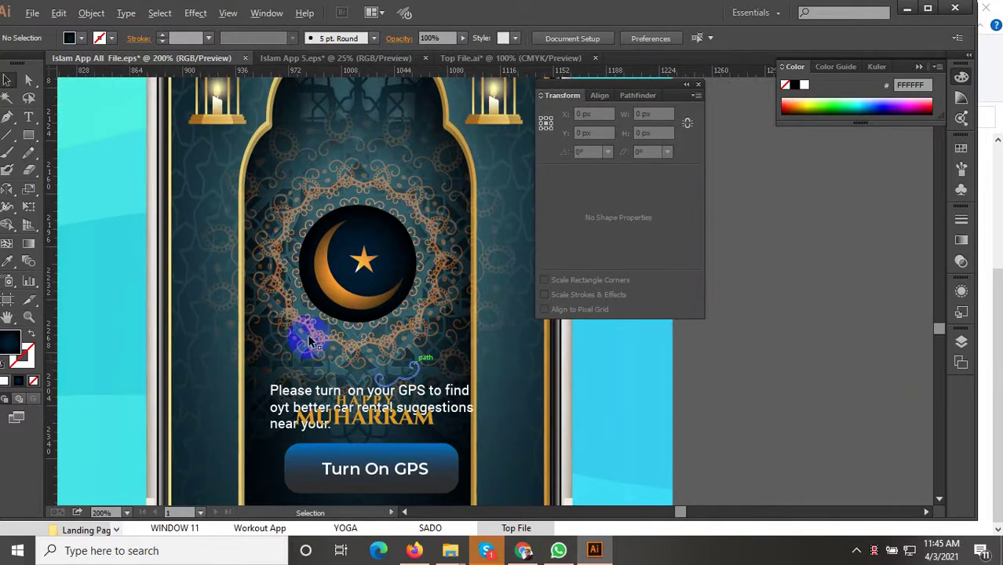
scroll(393, 388, down, 4)
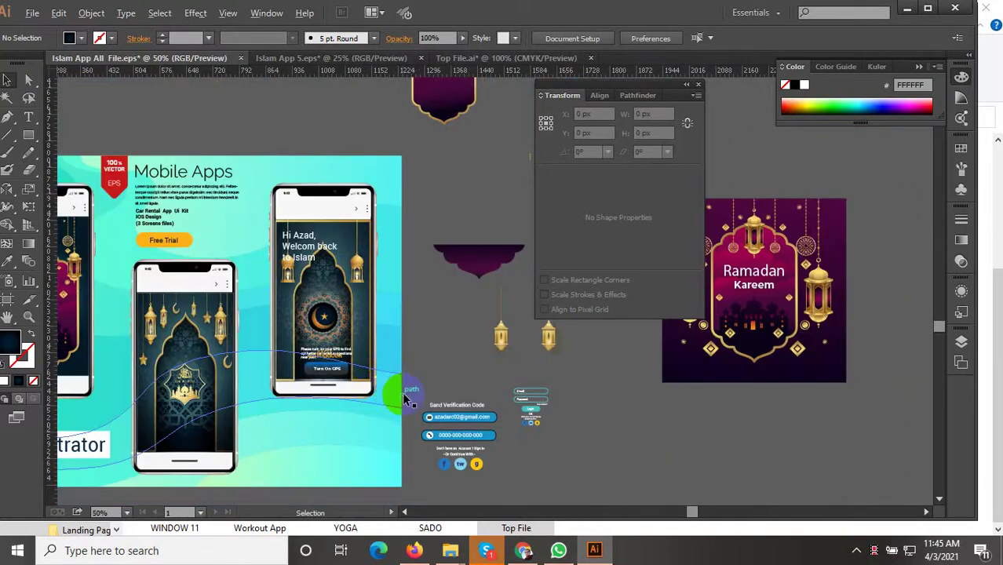
scroll(405, 400, down, 1)
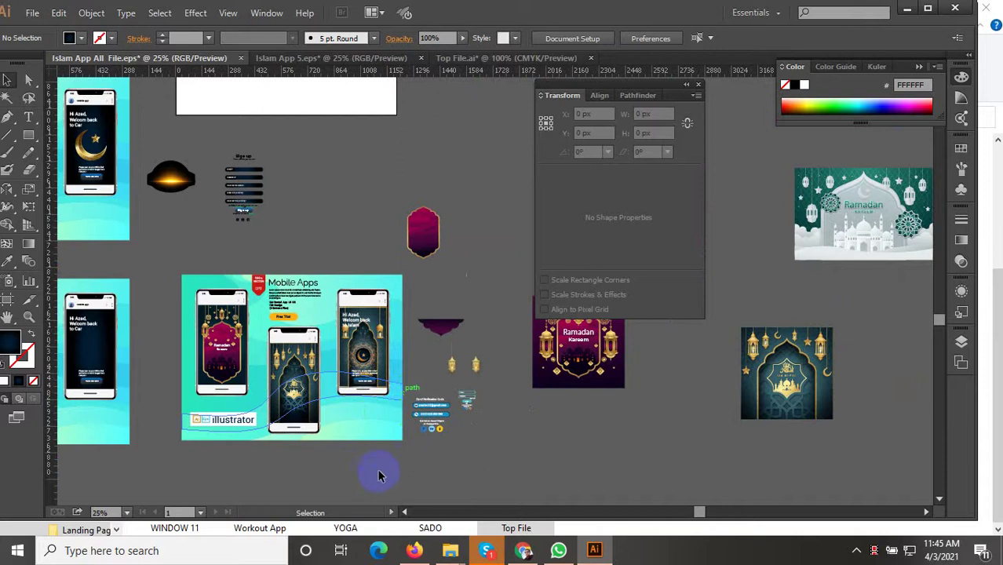
mouse_move(412, 468)
mouse_down()
mouse_move(189, 265)
mouse_move(182, 279)
mouse_up()
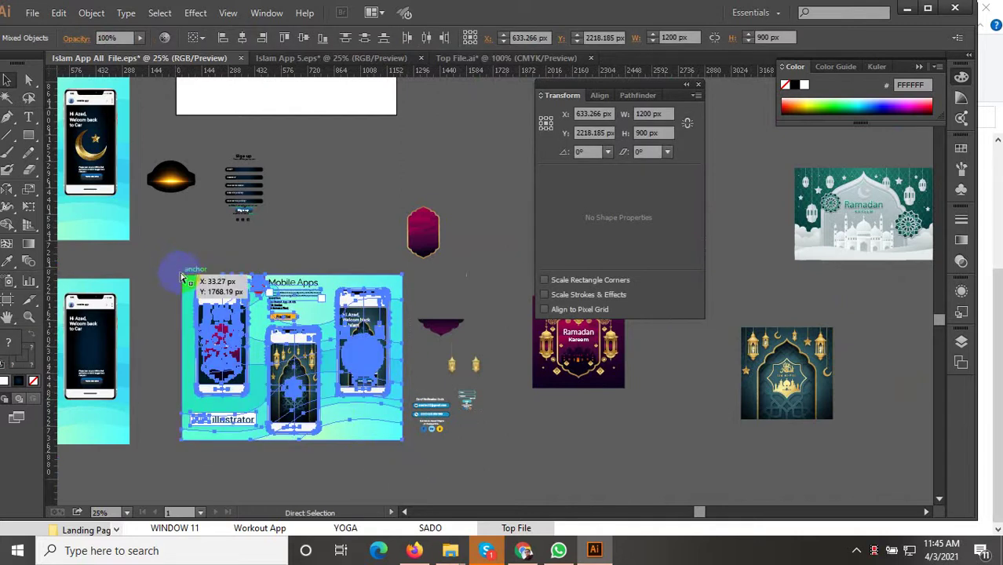
In Islam App 5, delete the old promo artwork and paste in the new one
click(318, 58)
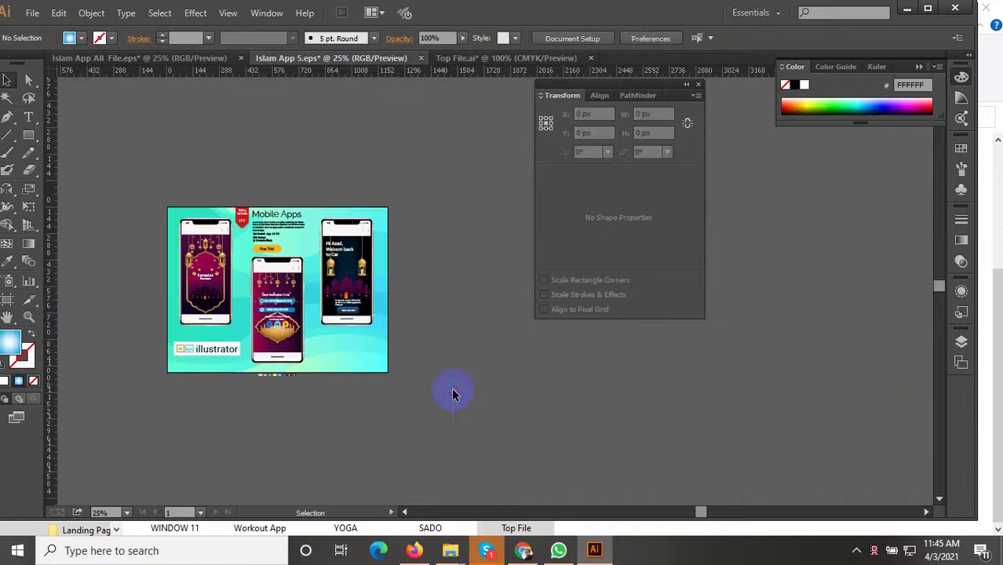
key(ctrl+a)
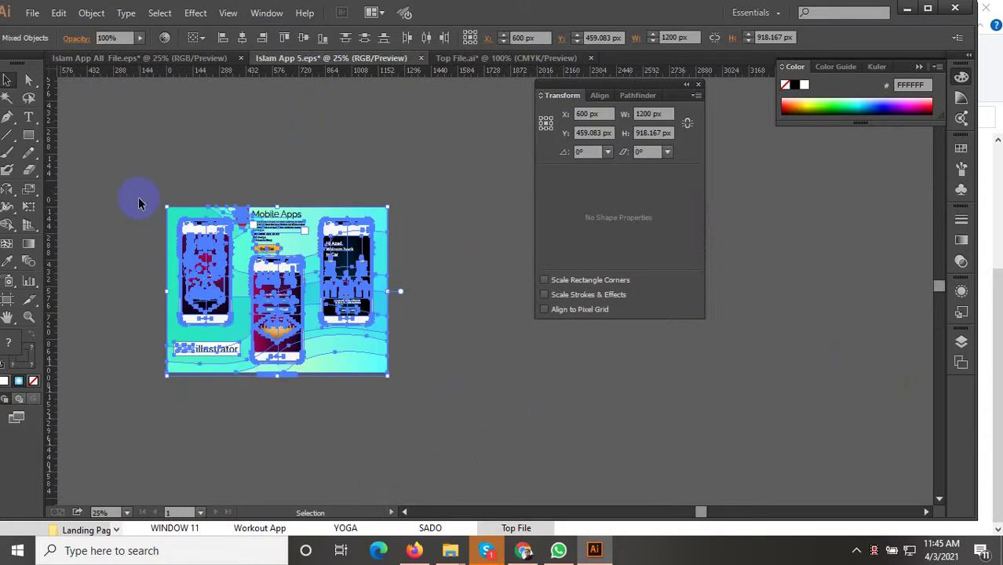
key(Delete)
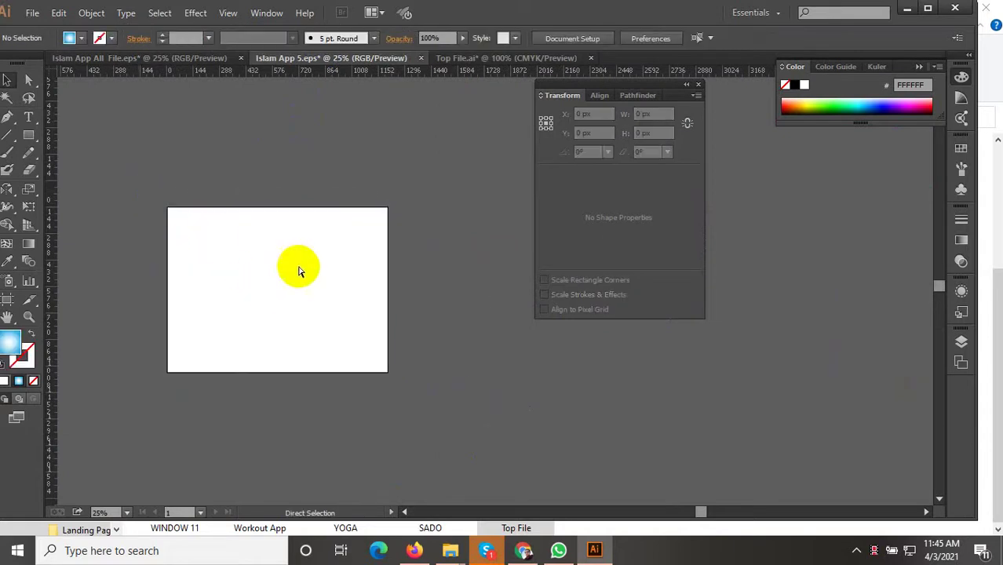
key(ctrl+s)
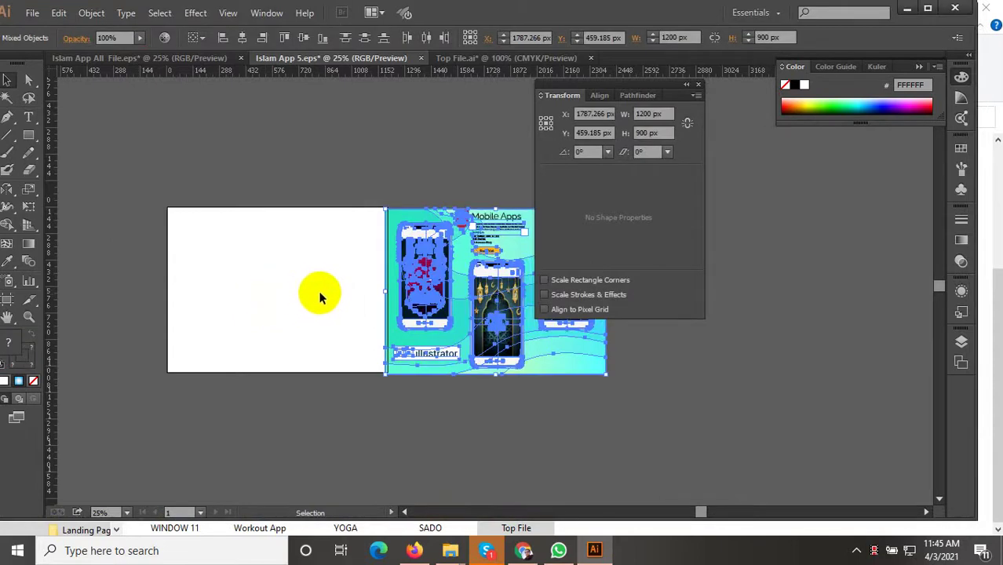
scroll(264, 233, up, 2)
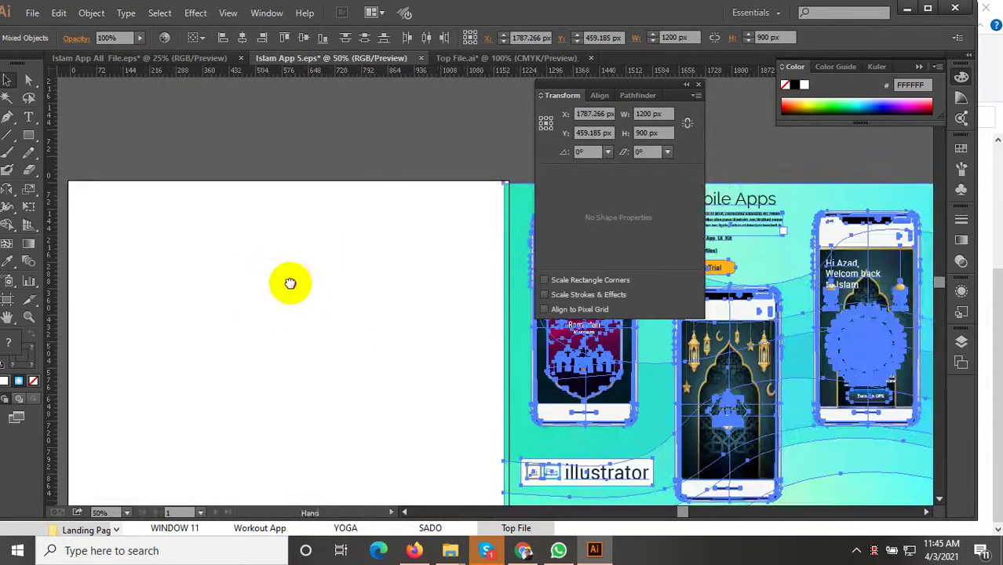
drag(290, 282, 429, 317)
Reset the Essentials workspace and align the pasted promo to the artboard at X 600, Y 450
click(751, 12)
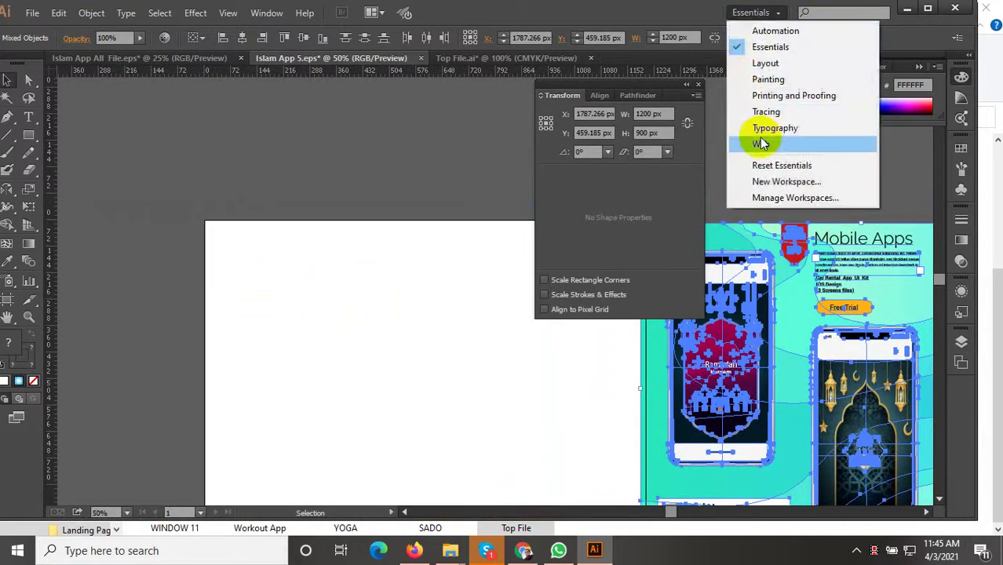
click(770, 165)
mouse_move(730, 221)
mouse_down()
mouse_move(321, 244)
mouse_move(206, 236)
mouse_up()
scroll(142, 225, up, 3)
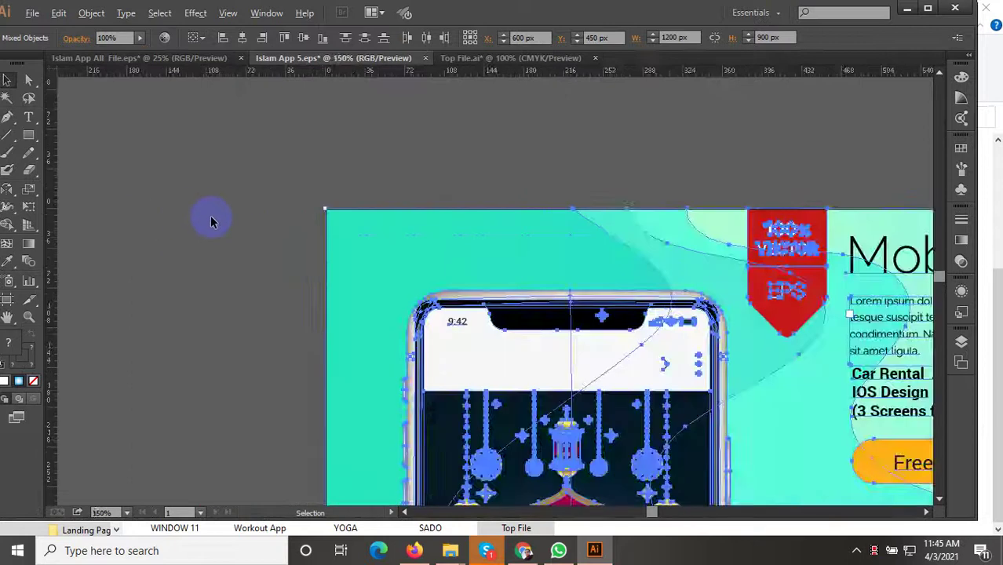
scroll(331, 201, up, 1)
scroll(375, 240, up, 1)
scroll(197, 204, up, 1)
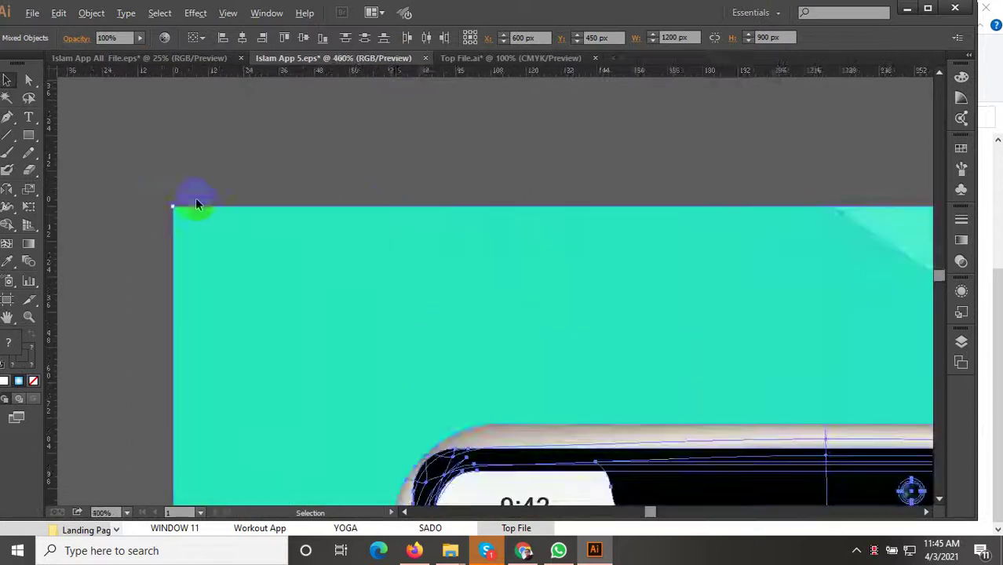
scroll(236, 212, down, 5)
scroll(258, 216, down, 2)
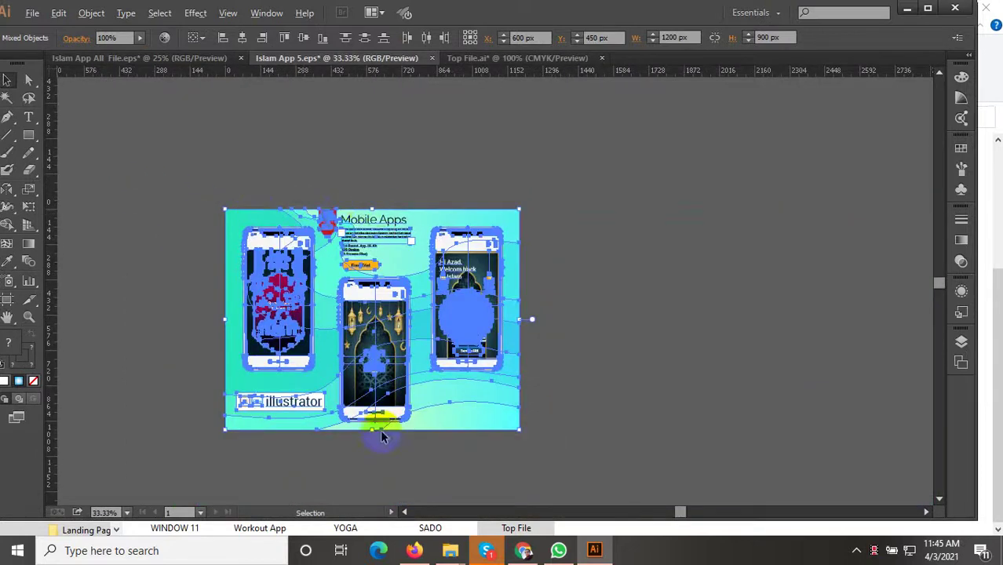
Save the promo as 'Islam App 6' in Illustrator CC EPS format in the ISLAM APP folder
click(366, 466)
key(ctrl+shift+s)
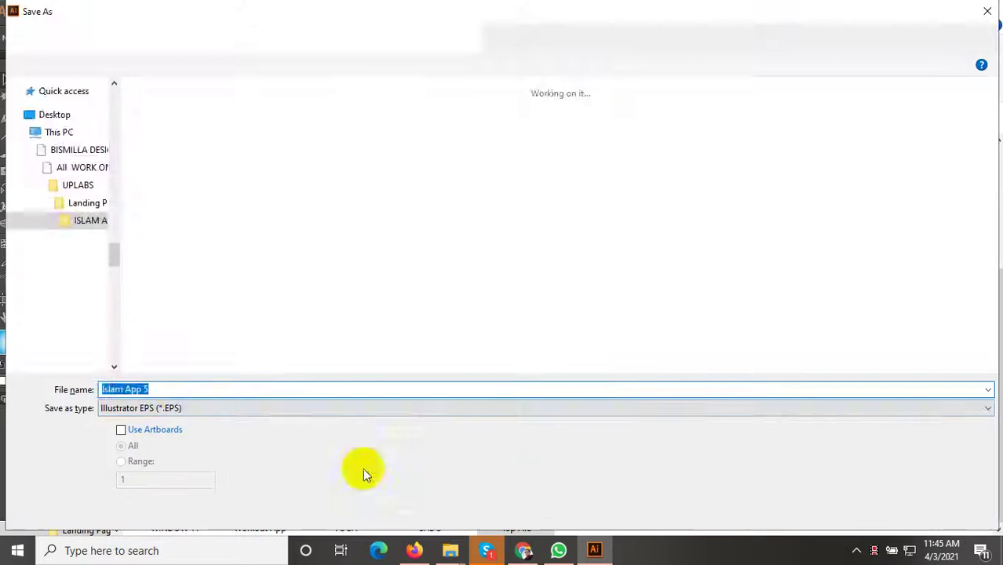
double_click(174, 390)
text(6)
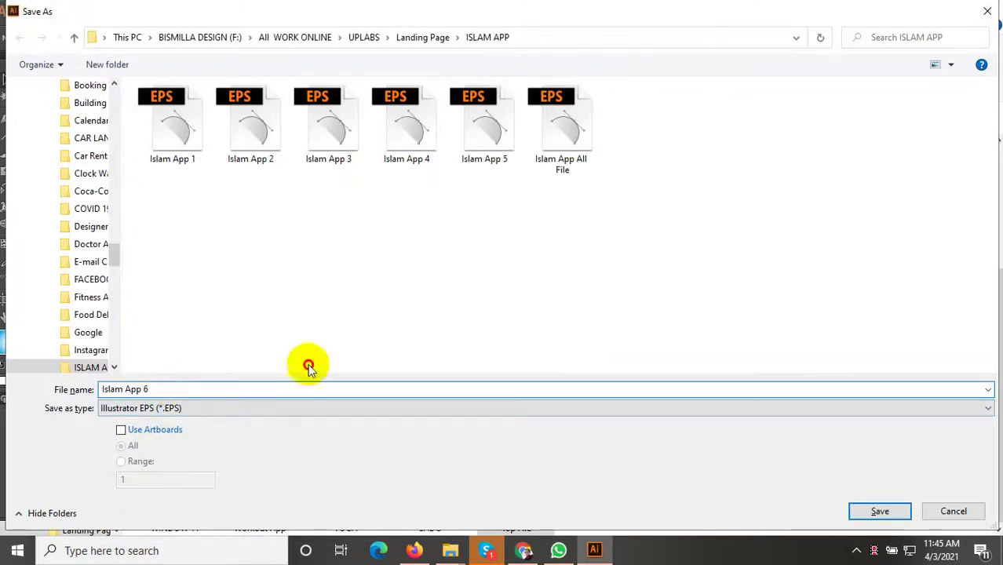
click(880, 511)
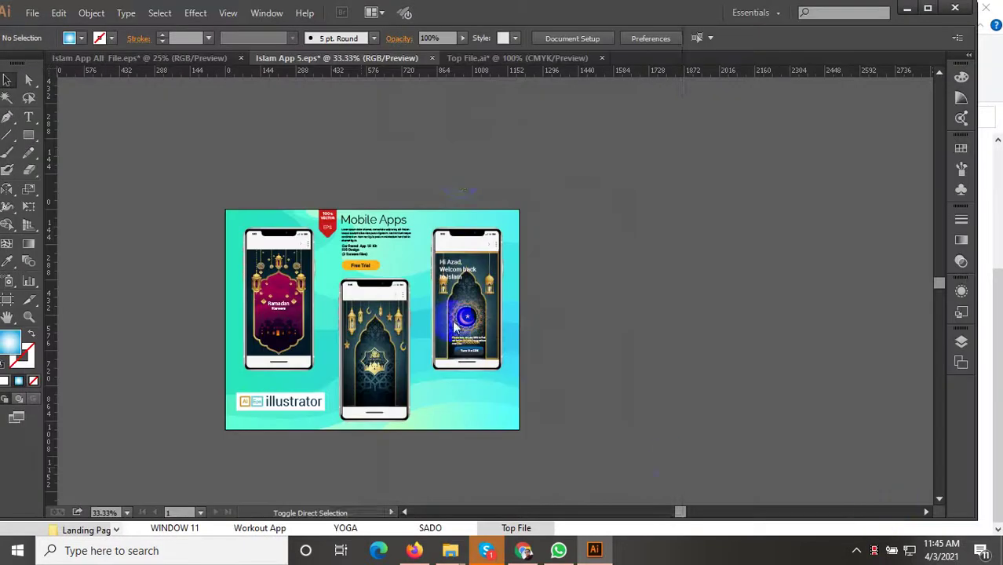
click(465, 69)
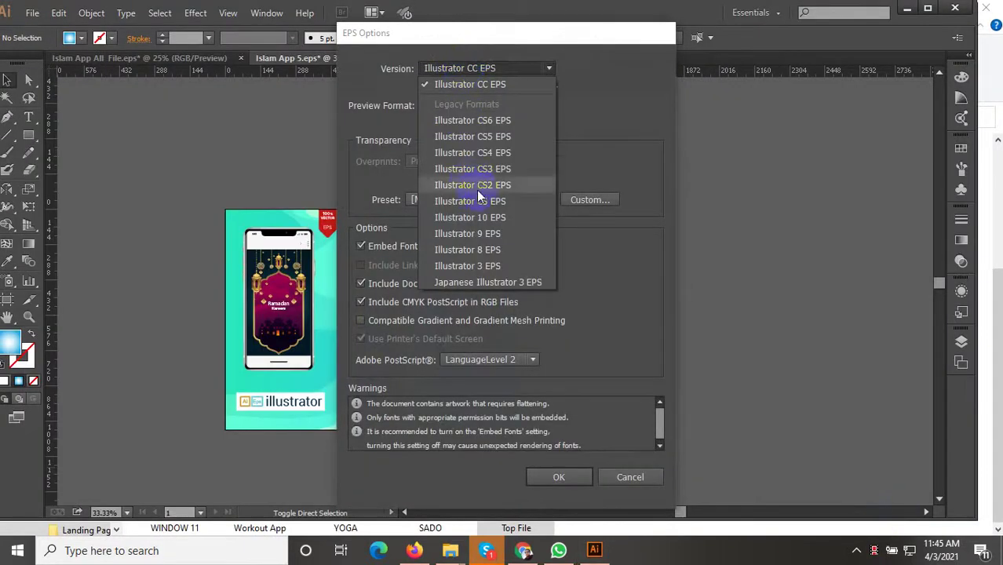
click(601, 149)
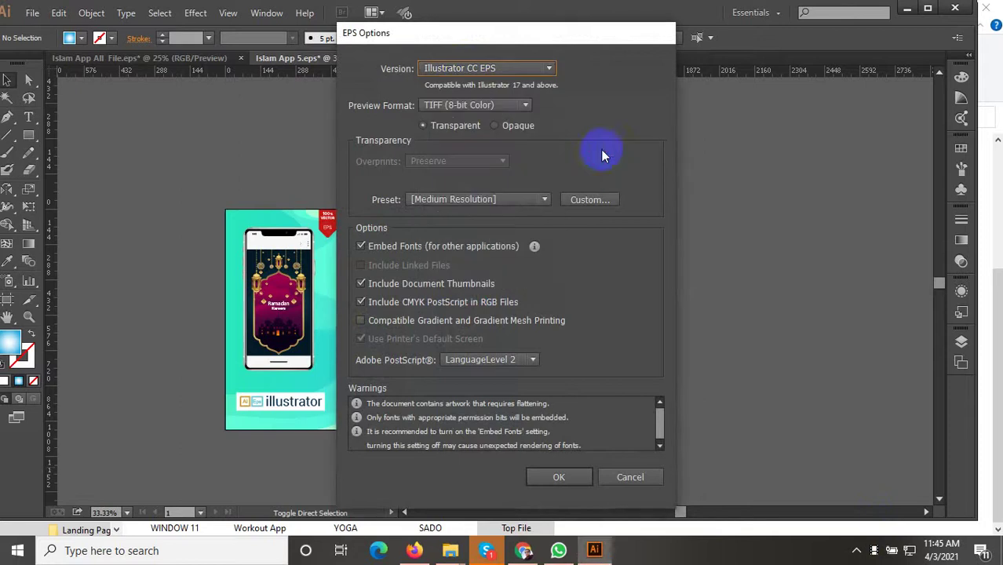
click(559, 477)
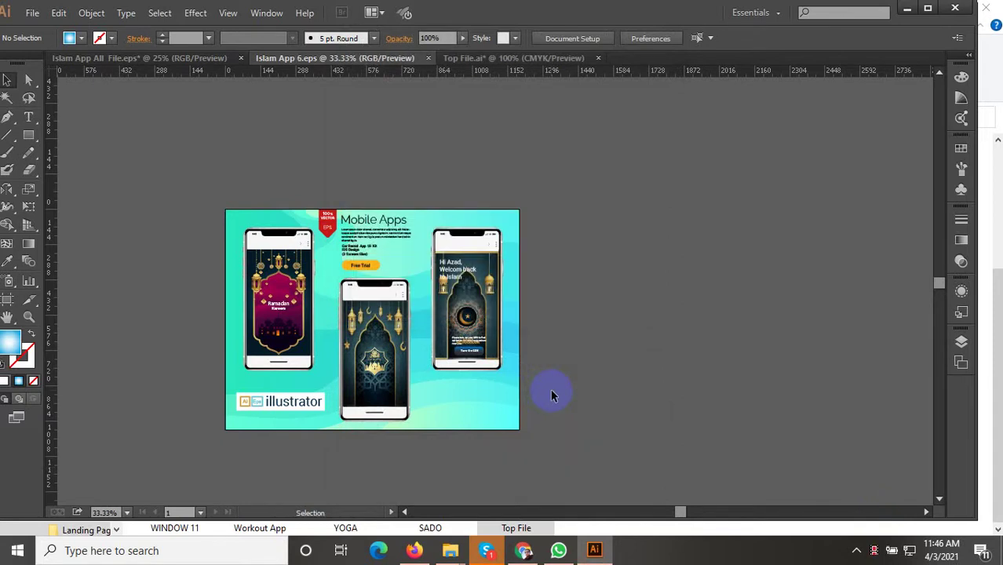
Export the promo via Save for Web as a JPEG High image named 'Islam-App-6'
key(ctrl+alt+shift+s)
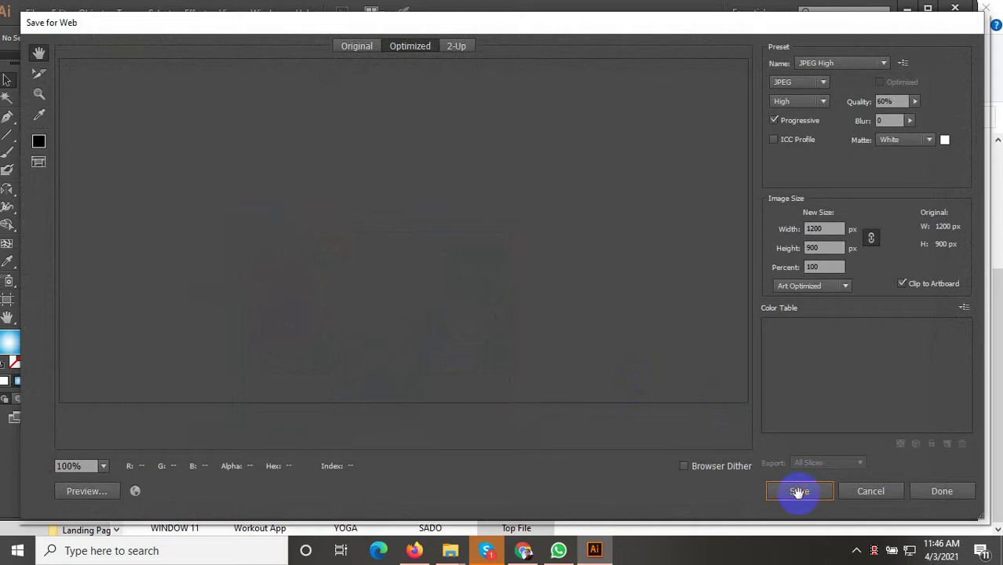
click(799, 491)
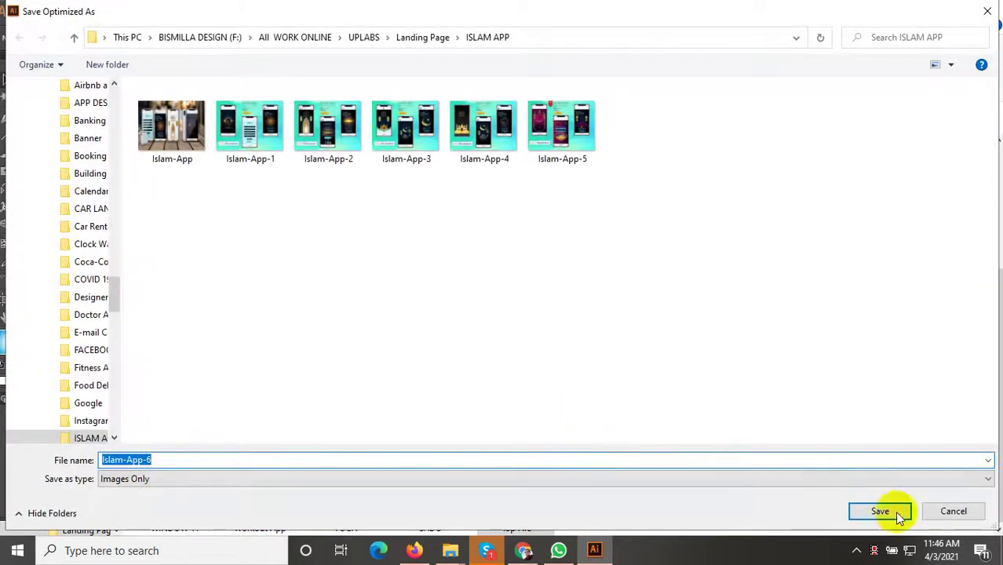
click(898, 511)
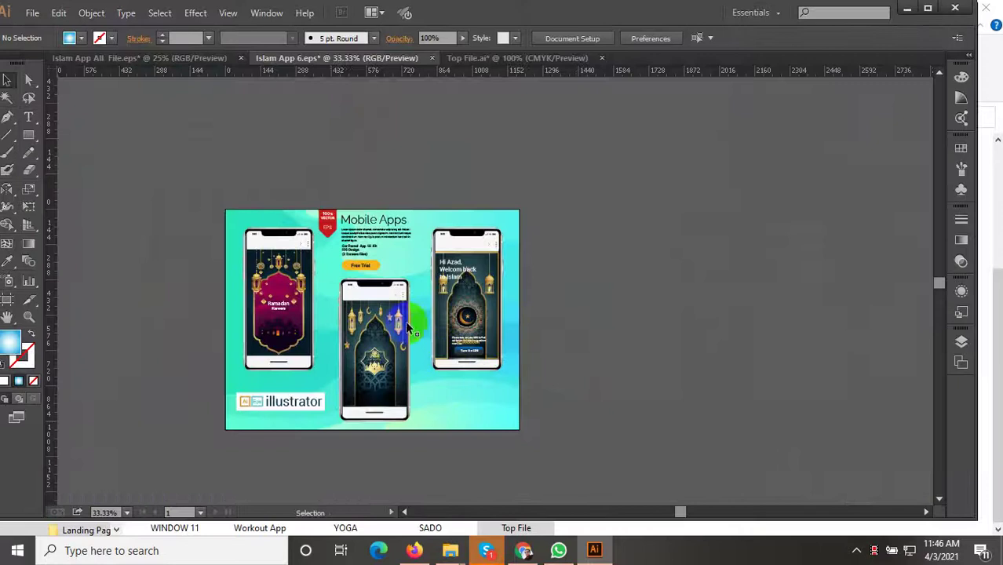
Return to the Islam App All File document, pan the canvas and deselect the Mobile Apps group
scroll(329, 303, up, 1)
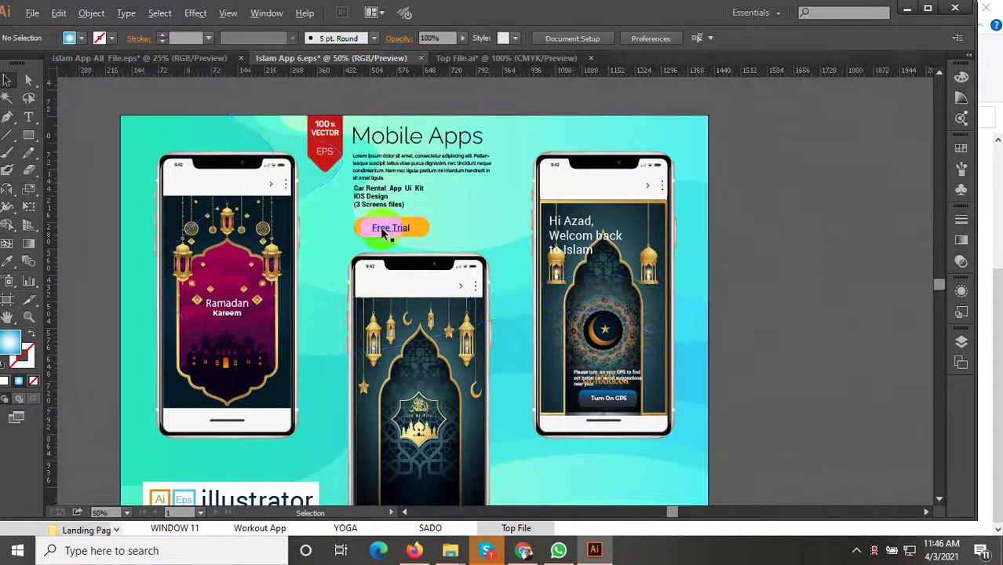
scroll(514, 261, down, 1)
scroll(404, 267, up, 2)
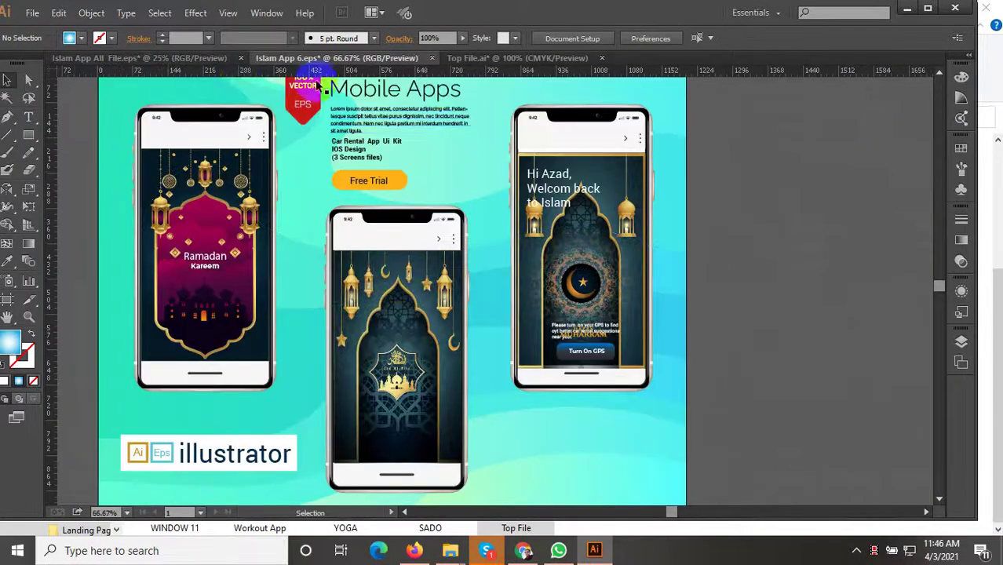
click(171, 64)
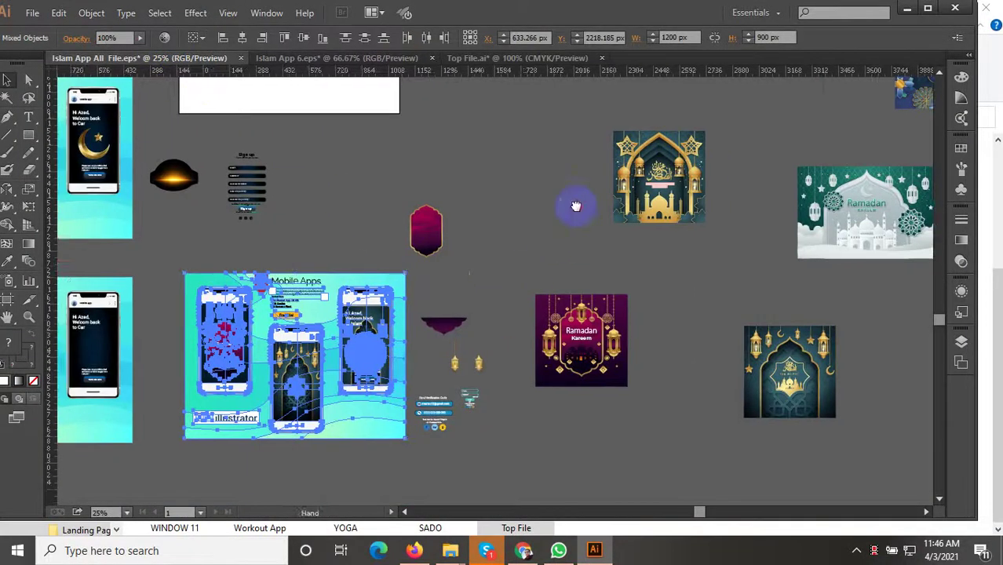
drag(575, 206, 571, 190)
click(545, 175)
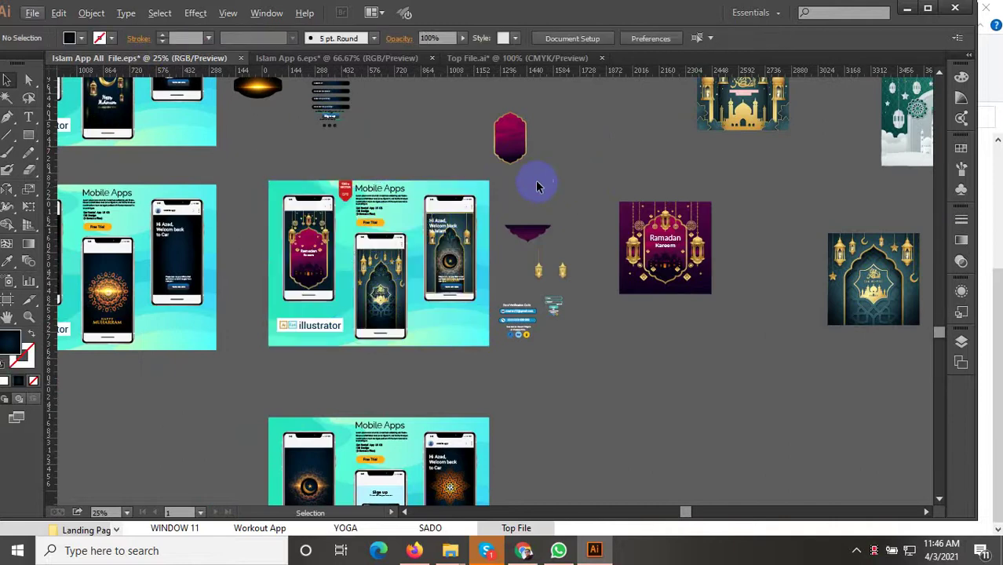